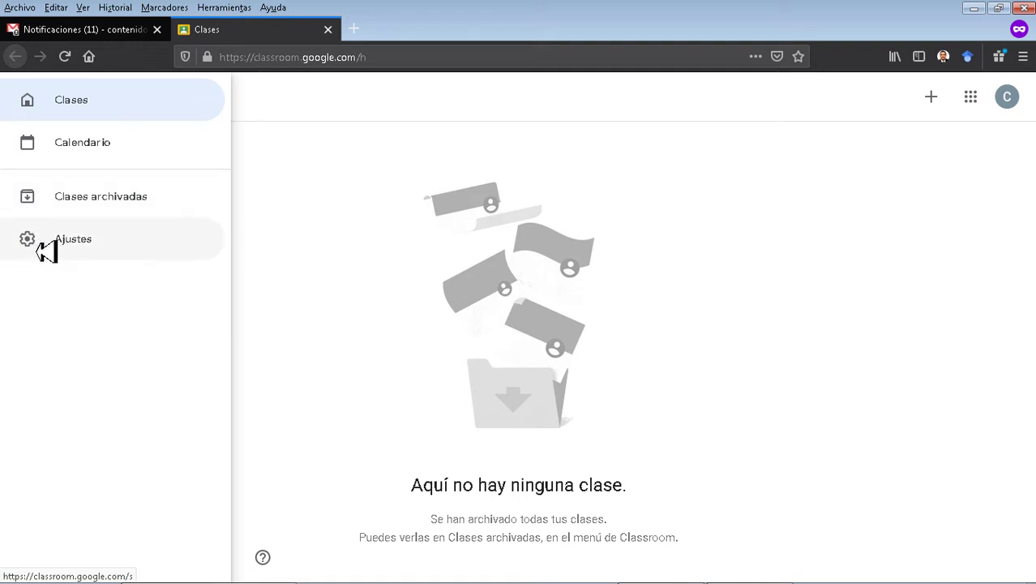
# Open the Classroom Ajustes page and switch on e-mail notifications.
pyautogui.click(46, 251)
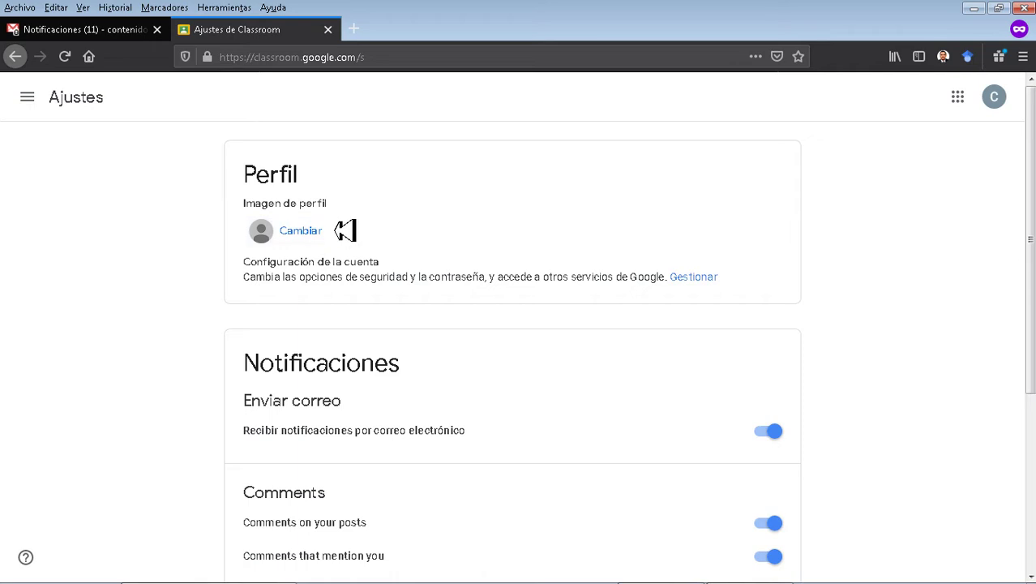
pyautogui.scroll(-5, 346, 231)
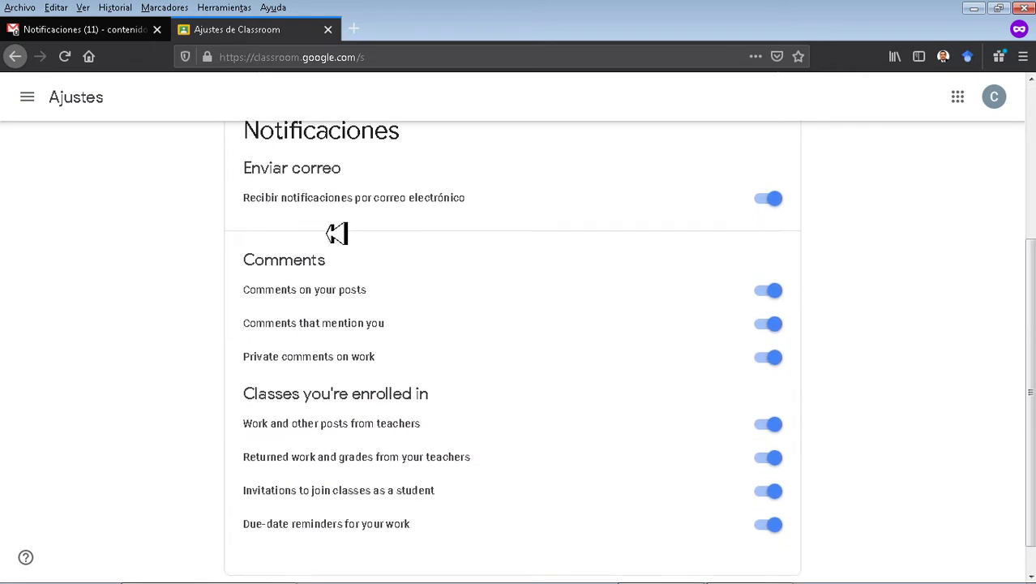
pyautogui.moveTo(245, 140); pyautogui.dragTo(479, 209)
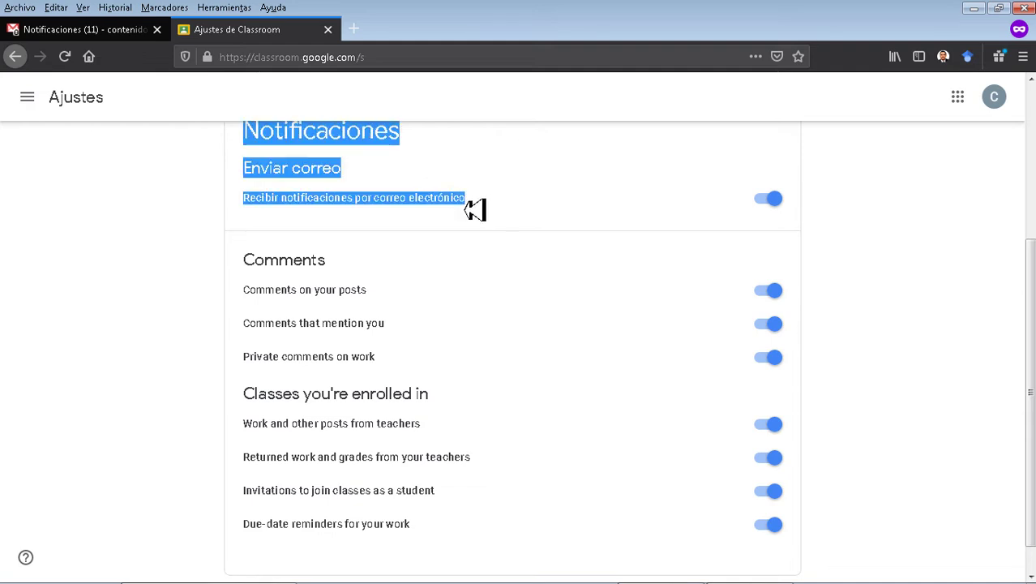
pyautogui.press('F5')
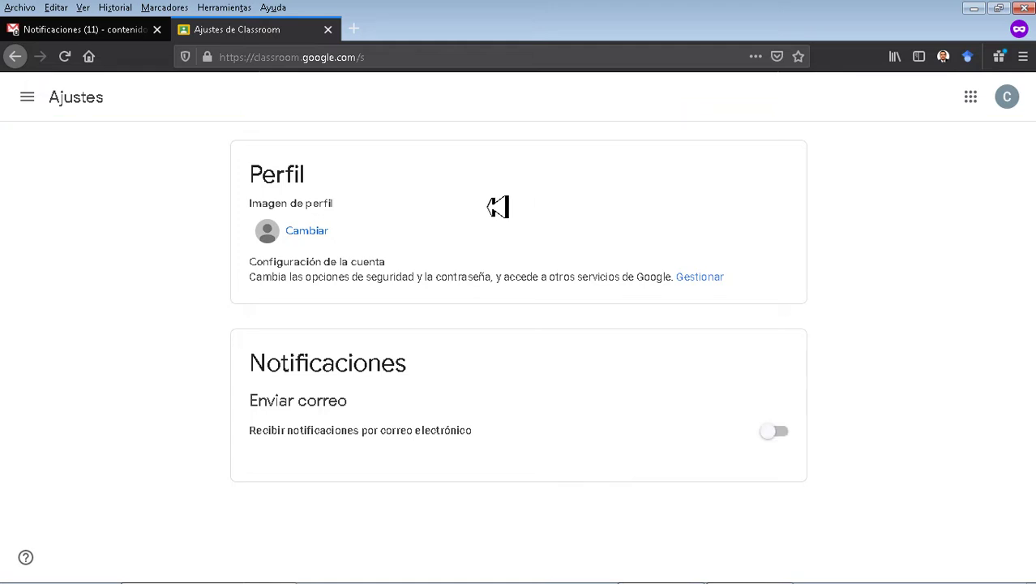
pyautogui.click(778, 435)
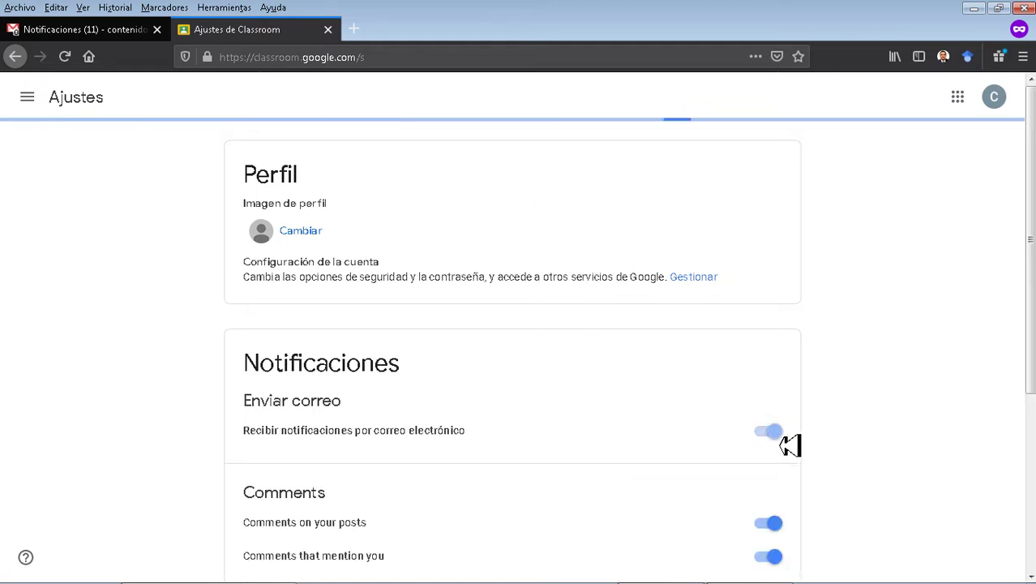
# Review the enrolled-class notification options, leaving 'Returned work and grades' switched on.
pyautogui.scroll(-5, 908, 393)
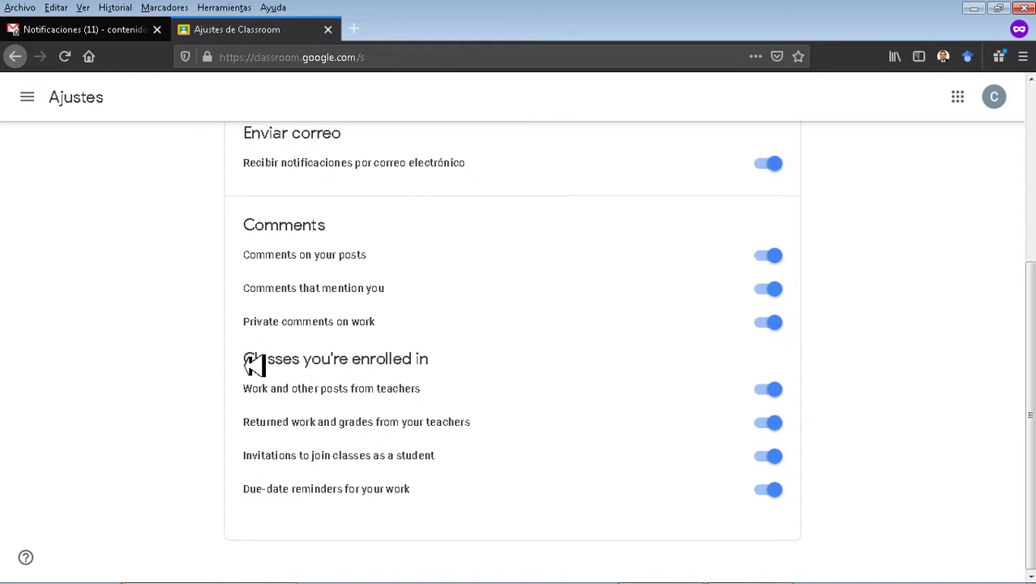
pyautogui.moveTo(245, 360); pyautogui.dragTo(446, 361)
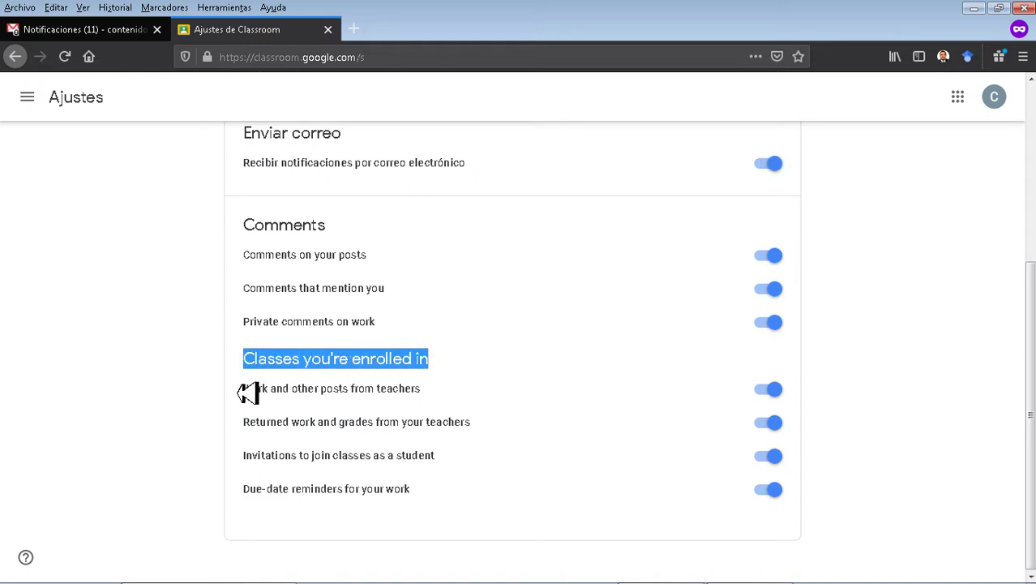
pyautogui.moveTo(241, 403); pyautogui.dragTo(432, 395)
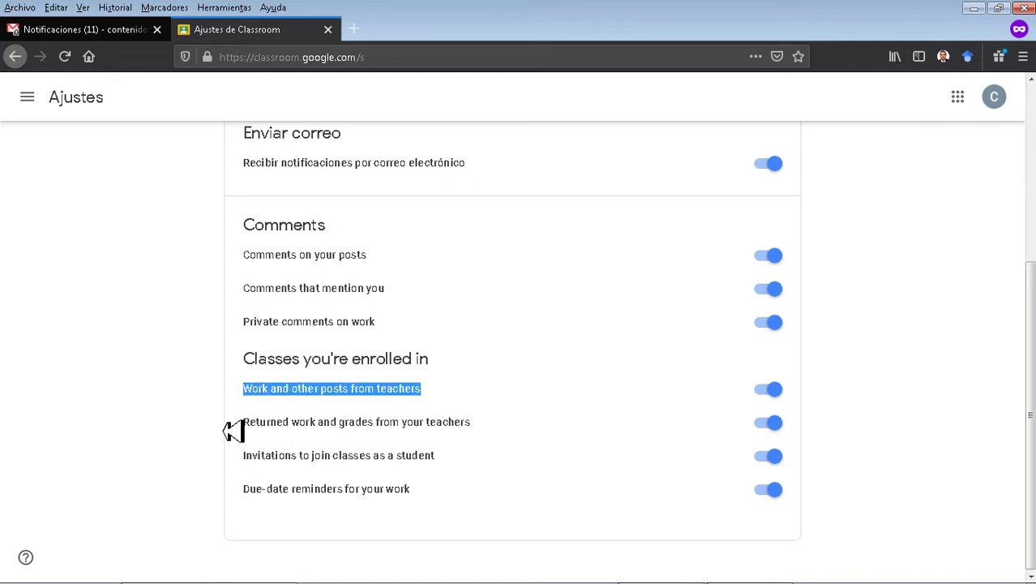
pyautogui.moveTo(241, 423); pyautogui.dragTo(492, 423)
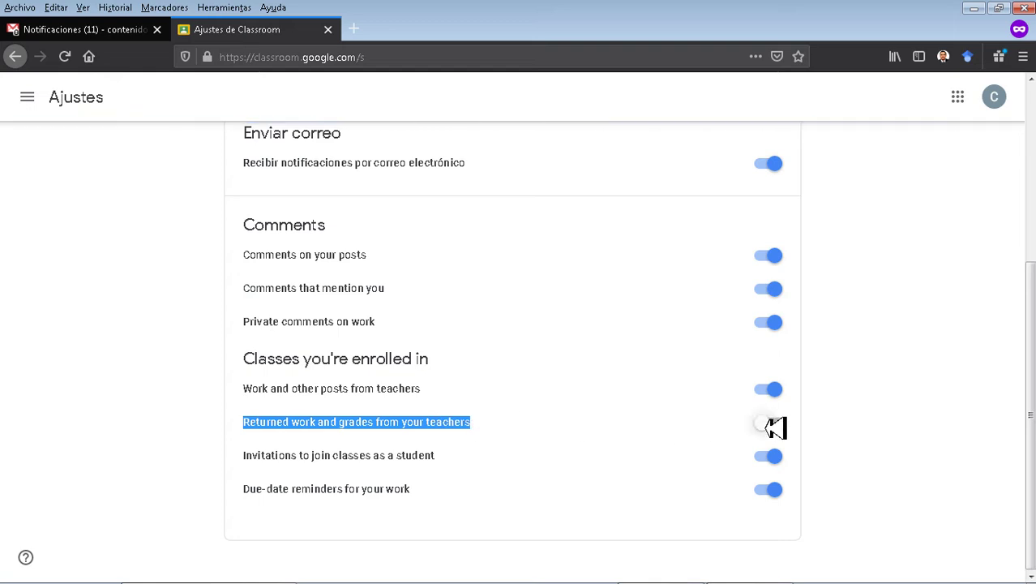
pyautogui.click(793, 431)
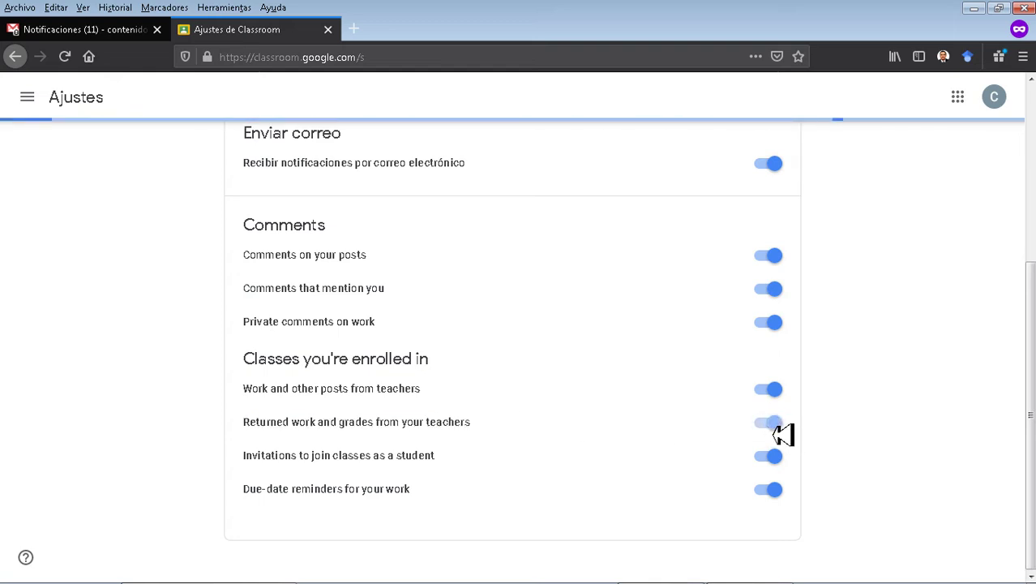
pyautogui.click(783, 430)
pyautogui.moveTo(240, 462); pyautogui.dragTo(455, 467)
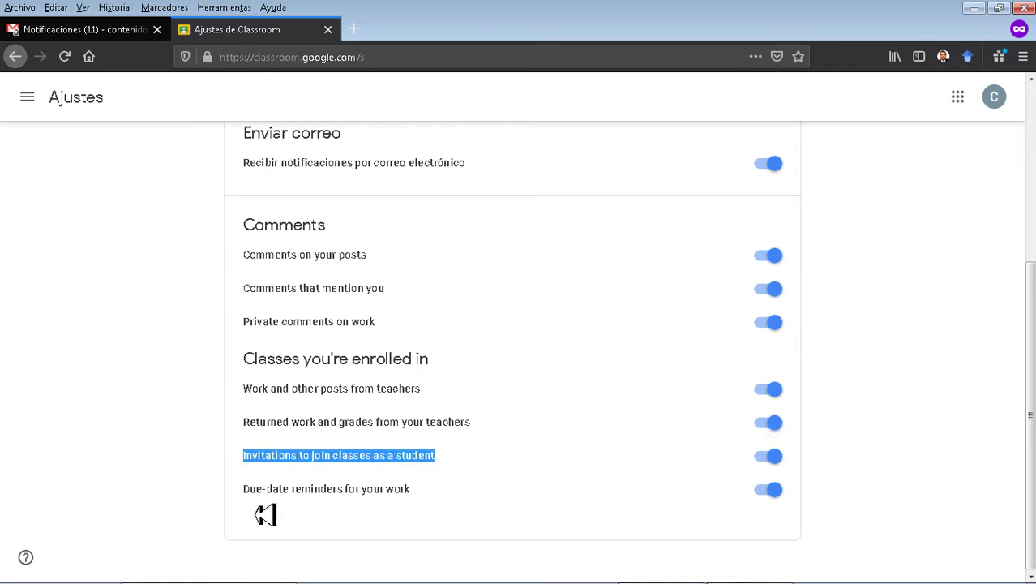
pyautogui.moveTo(230, 505); pyautogui.dragTo(455, 494)
pyautogui.click(918, 376)
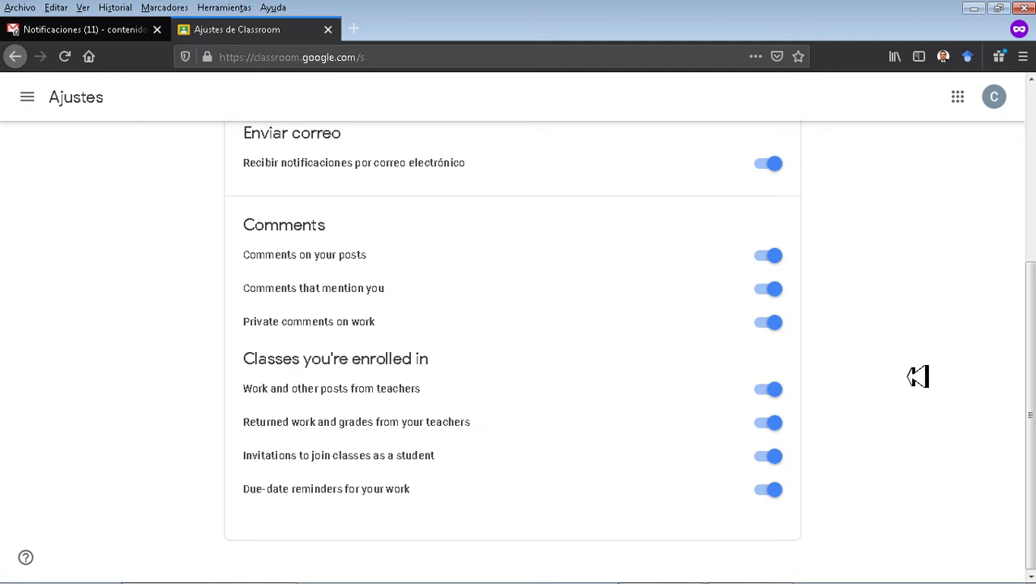
pyautogui.scroll(5, 918, 375)
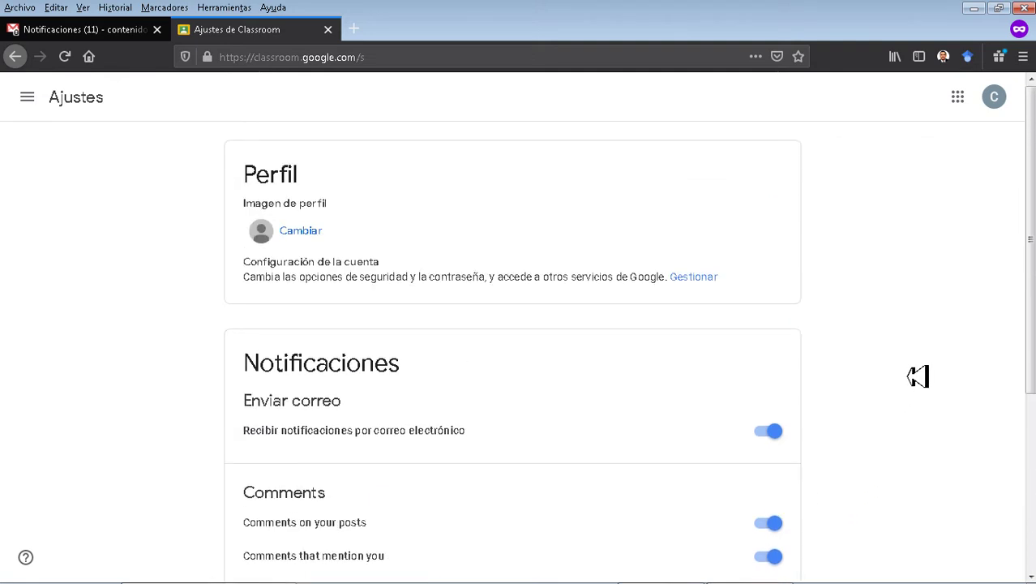
# Return to Ajustes from the navigation drawer, then reopen the drawer.
pyautogui.click(30, 97)
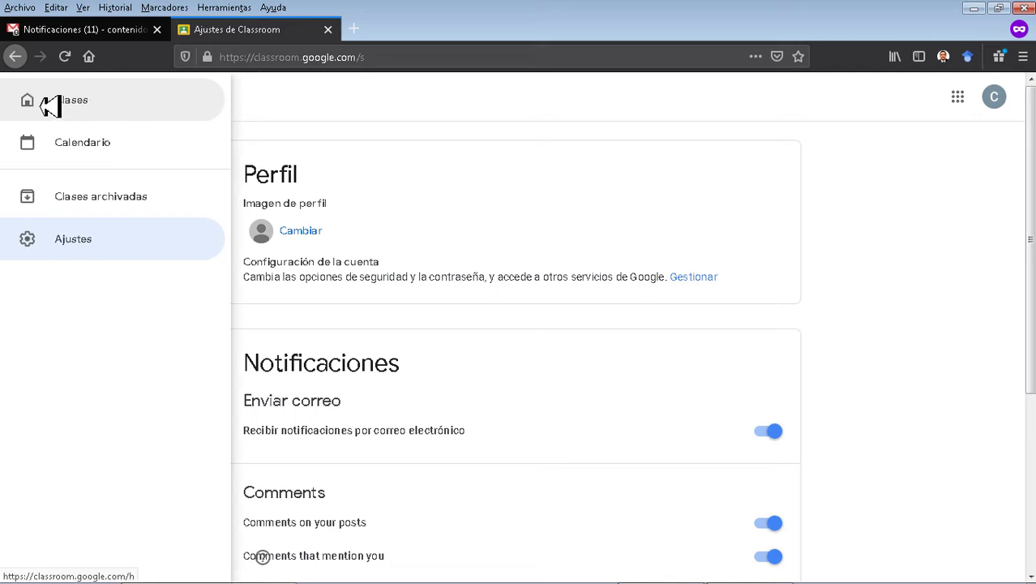
pyautogui.click(63, 242)
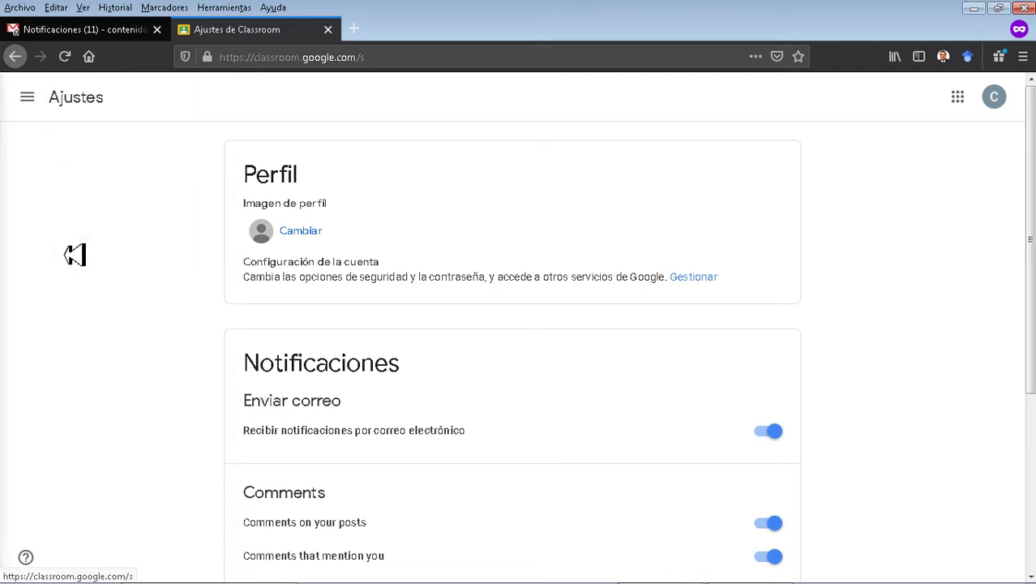
pyautogui.click(30, 97)
# View the five archived classes, then return to the empty Clases home page.
pyautogui.click(64, 206)
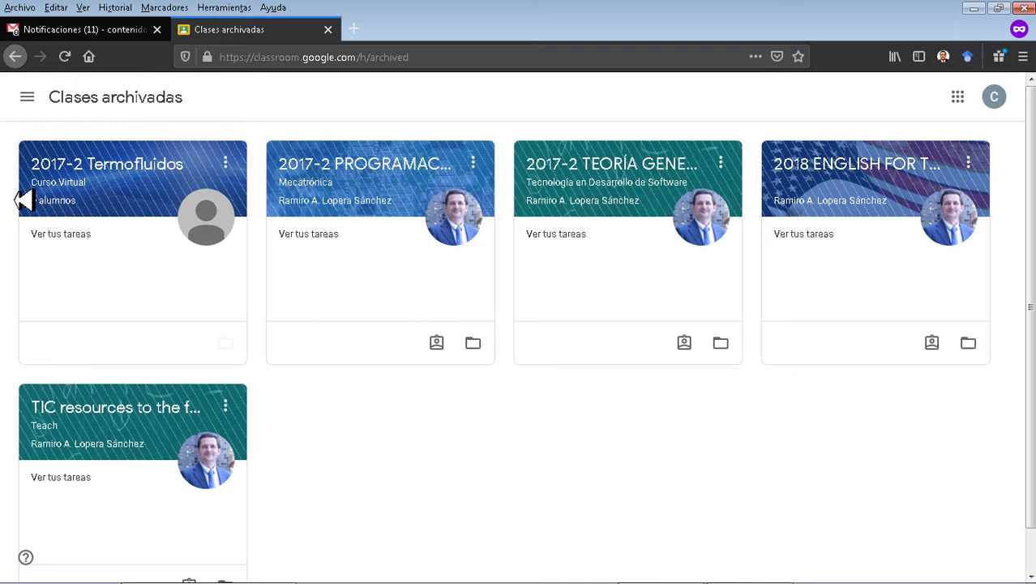
pyautogui.click(30, 99)
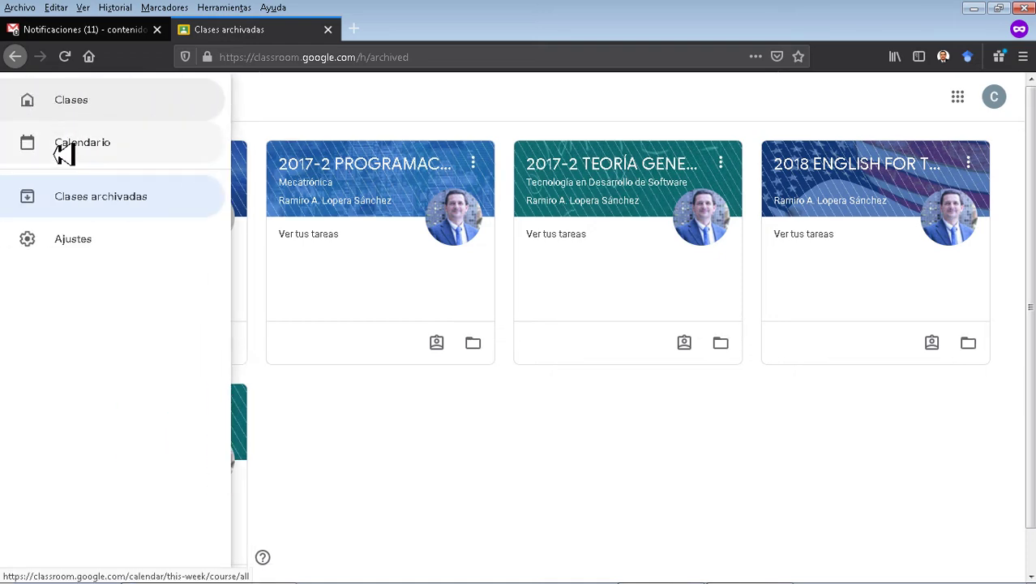
pyautogui.click(67, 103)
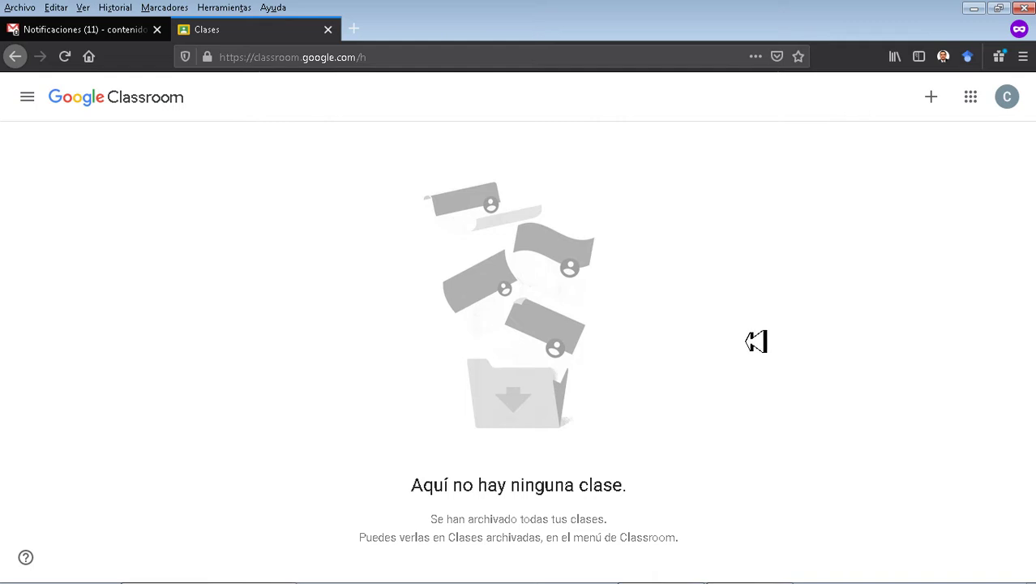
pyautogui.click(933, 98)
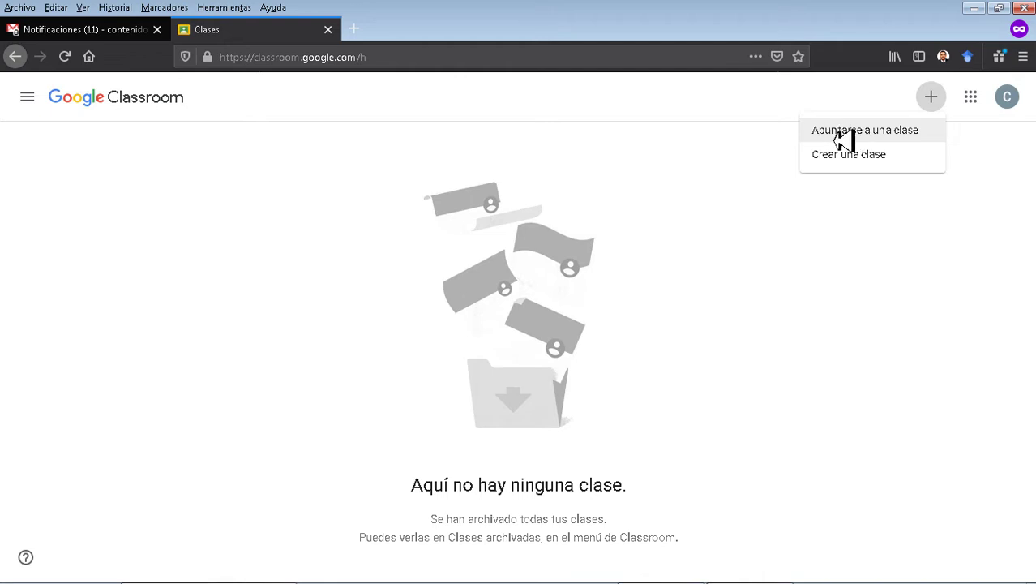
pyautogui.click(844, 132)
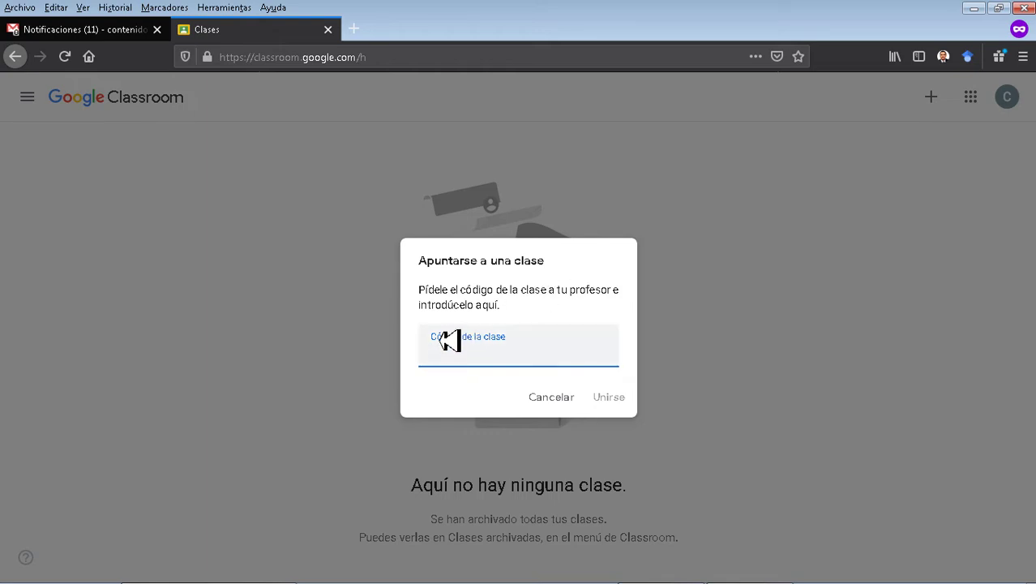
pyautogui.tripleClick(481, 305)
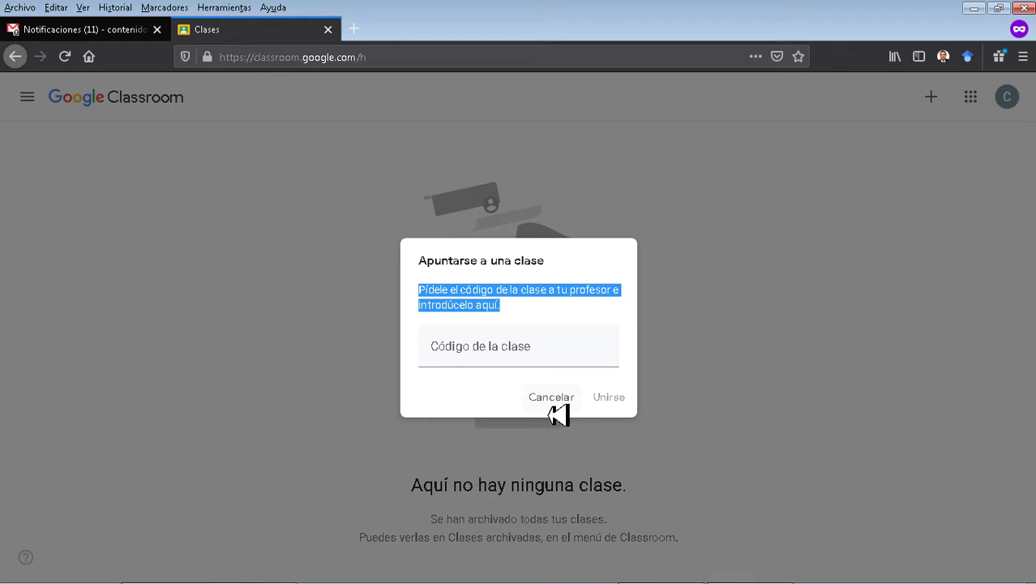
pyautogui.click(517, 360)
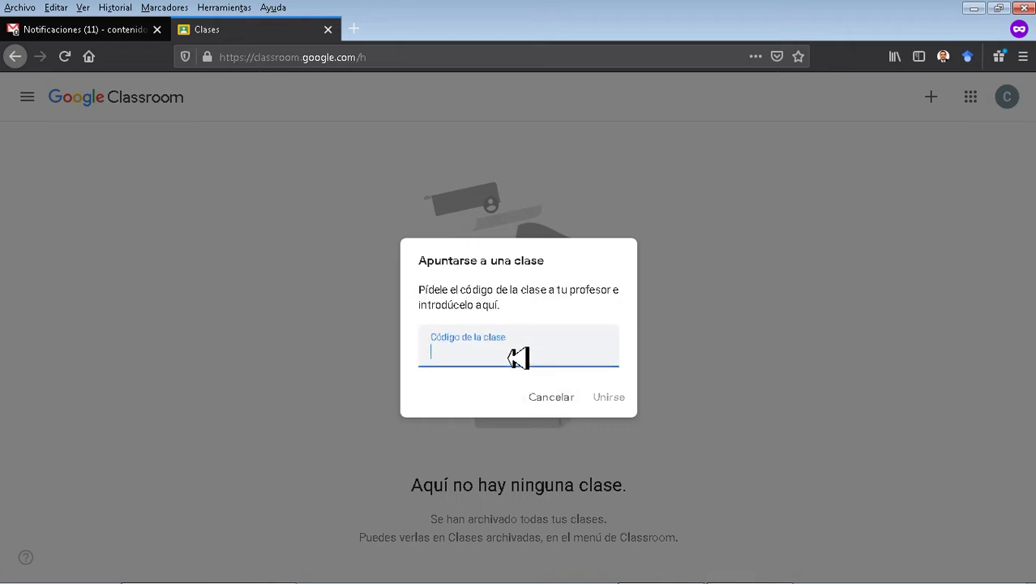
pyautogui.click(555, 397)
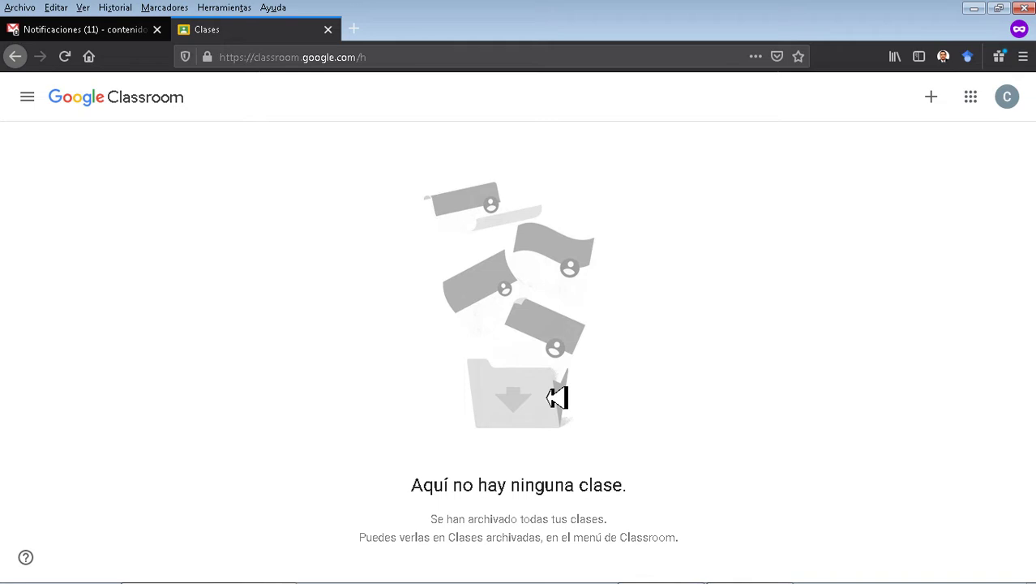
# Open and close the Crear una clase form unfilled, then show the join-or-create menu.
pyautogui.click(934, 104)
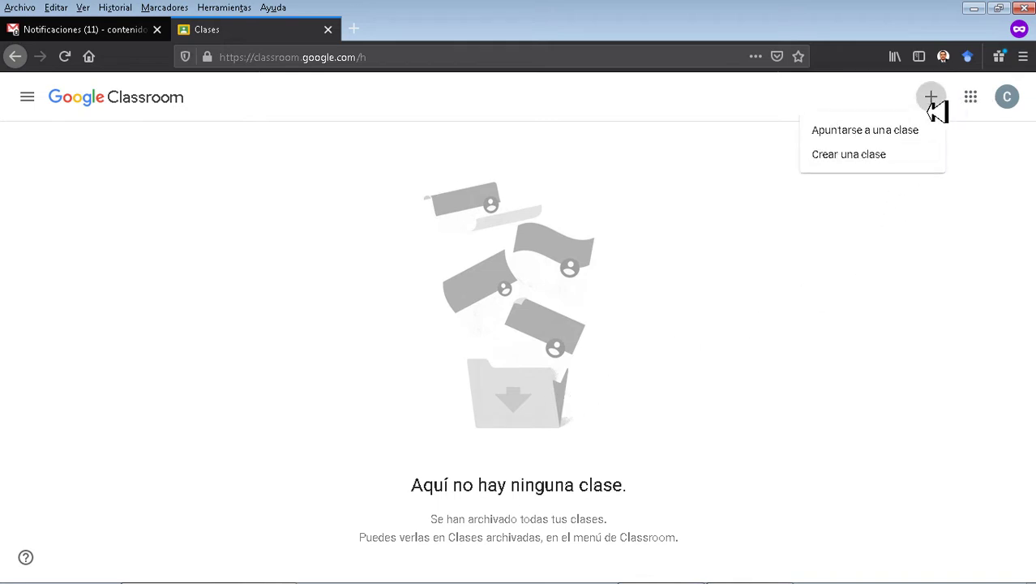
pyautogui.click(861, 160)
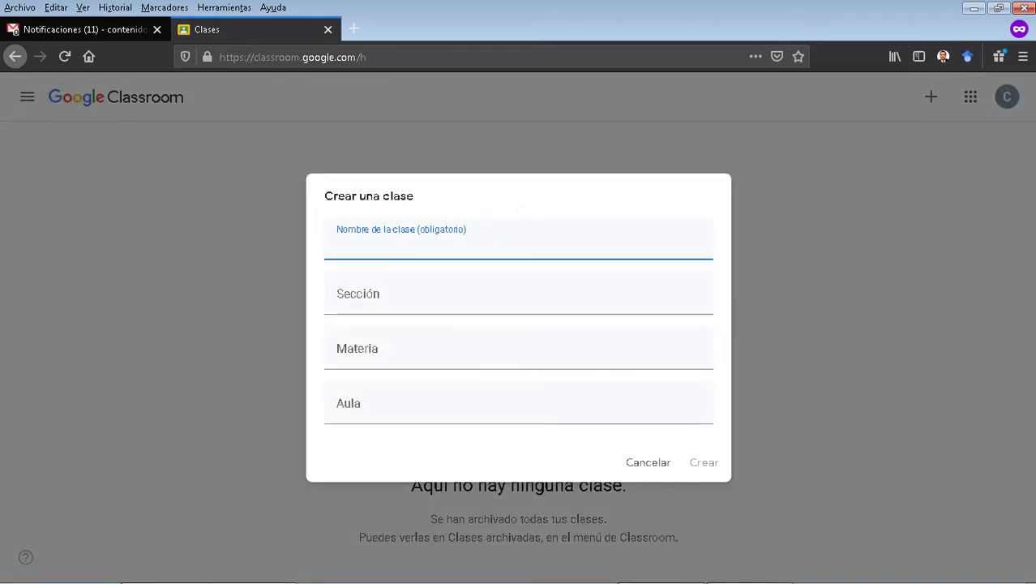
pyautogui.click(902, 444)
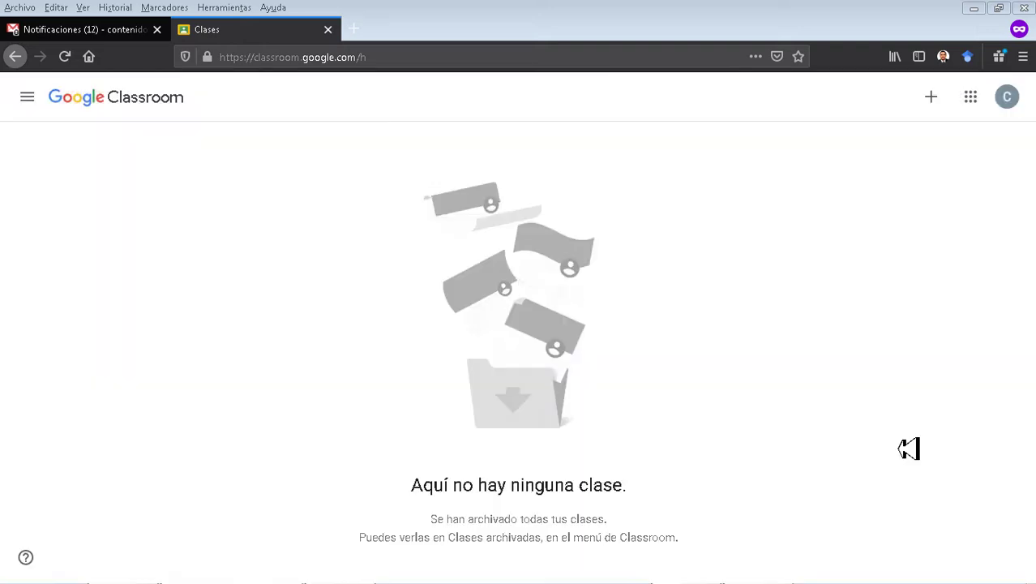
pyautogui.click(932, 98)
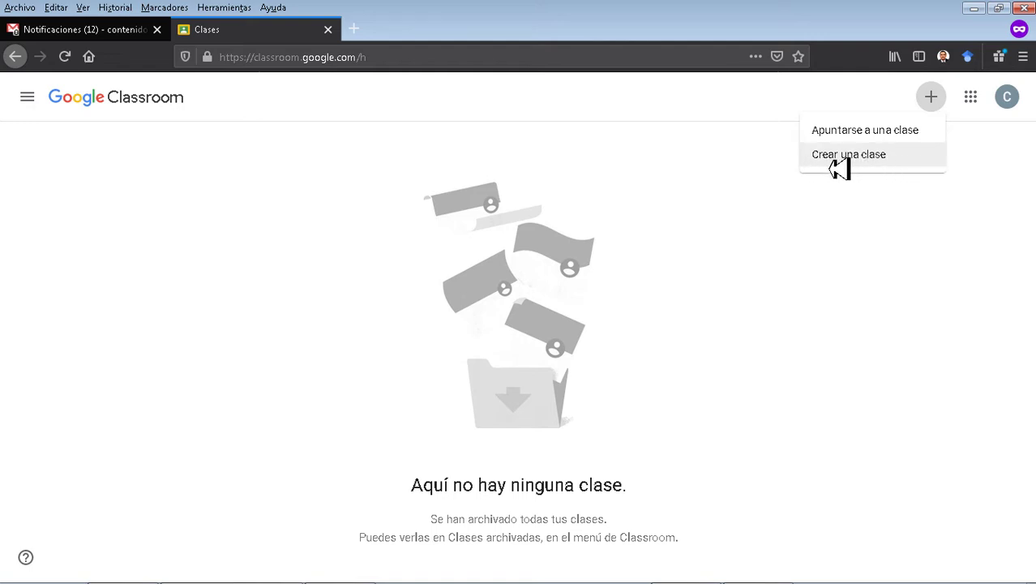
# Create class 2020-1, section Unidad de Educación Digital, subject Proyecto 1.1.3, room bloque 24 of 201.
pyautogui.click(853, 163)
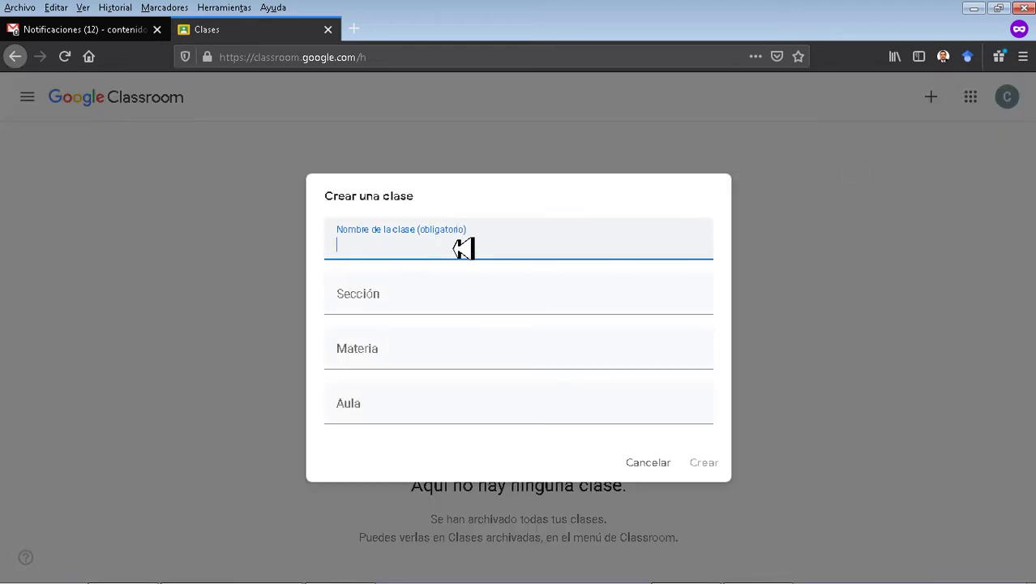
pyautogui.write('2020-1')
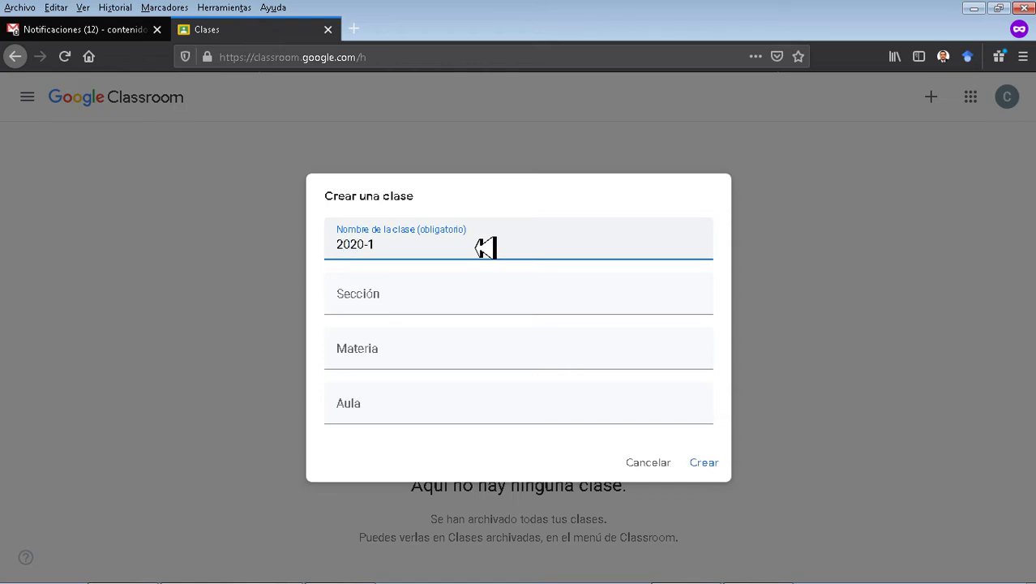
pyautogui.press('Tab')
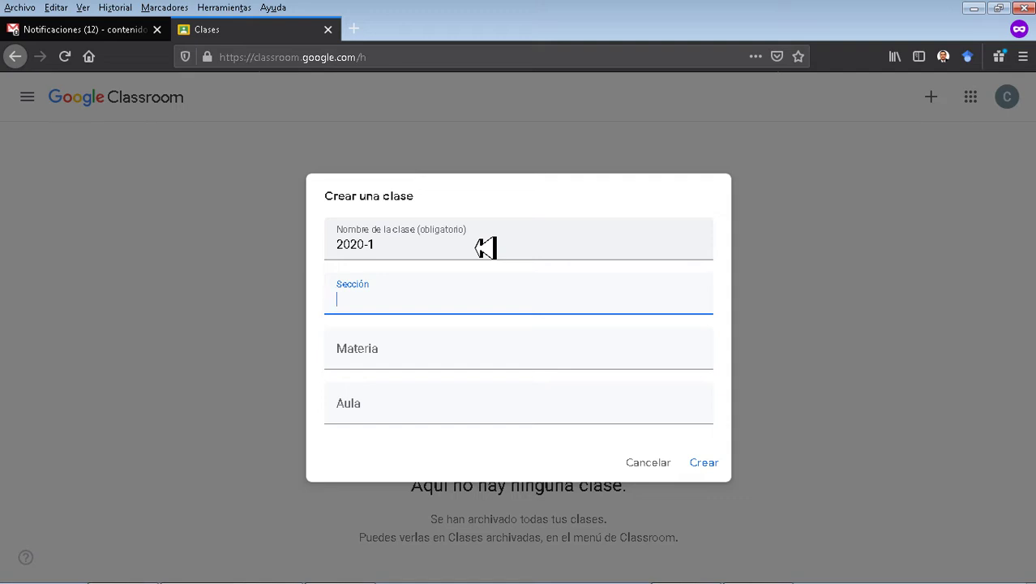
pyautogui.write('Unidad de Educaci')
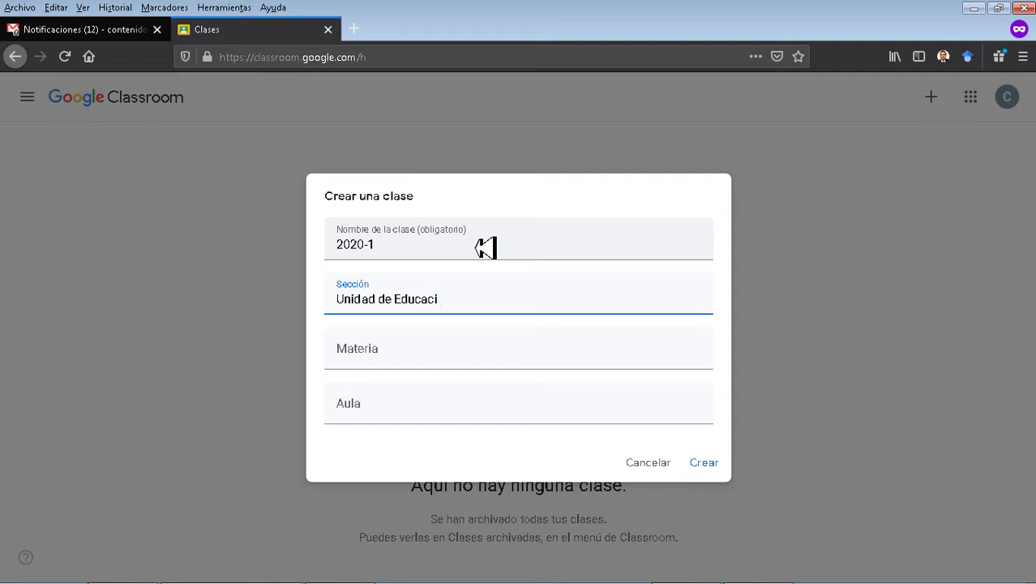
pyautogui.write('ón Digital')
pyautogui.press('Tab')
pyautogui.write('Proye')
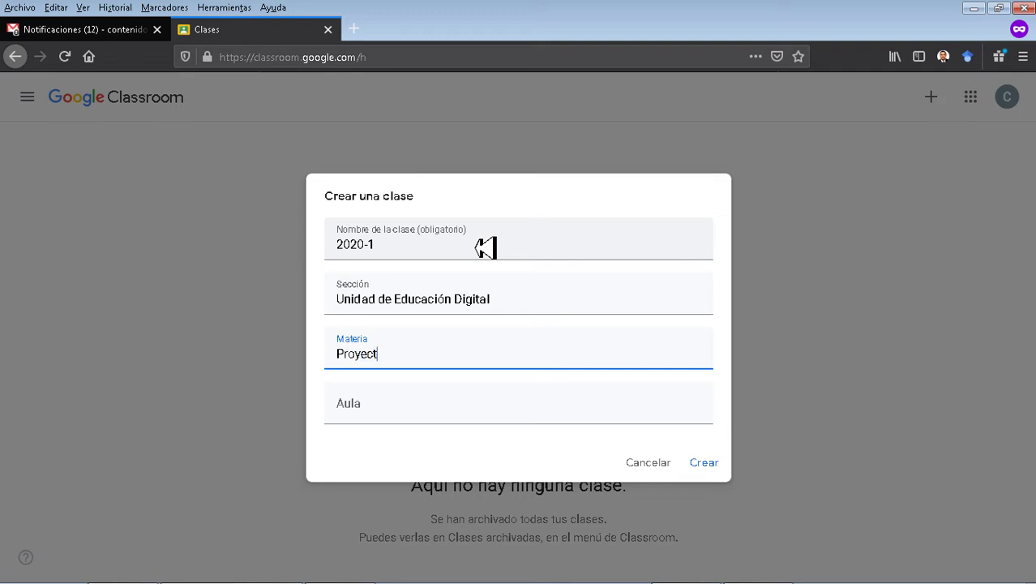
pyautogui.write('cto 1.1.3')
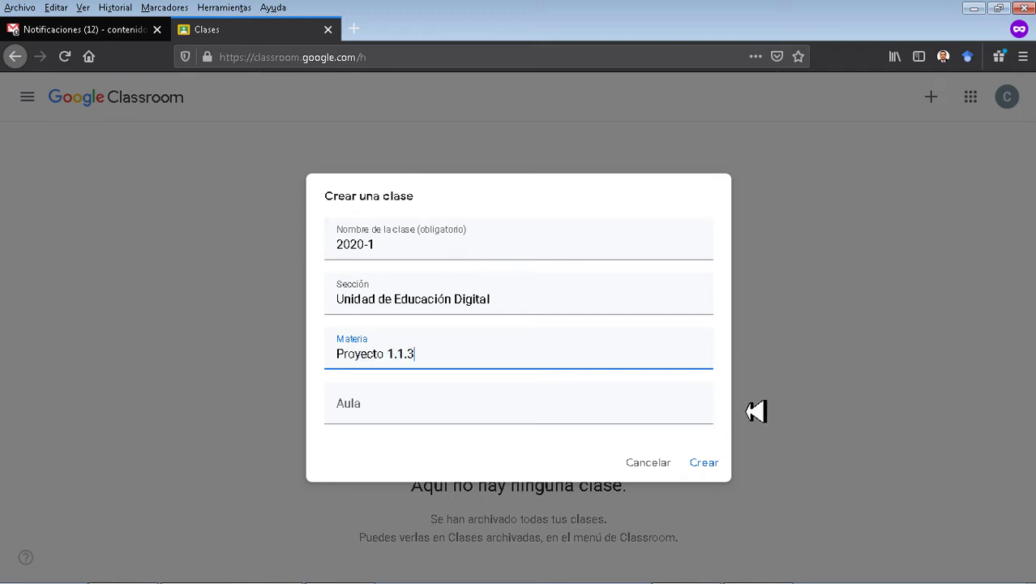
pyautogui.click(448, 424)
pyautogui.write('Biblioteca piso 2')
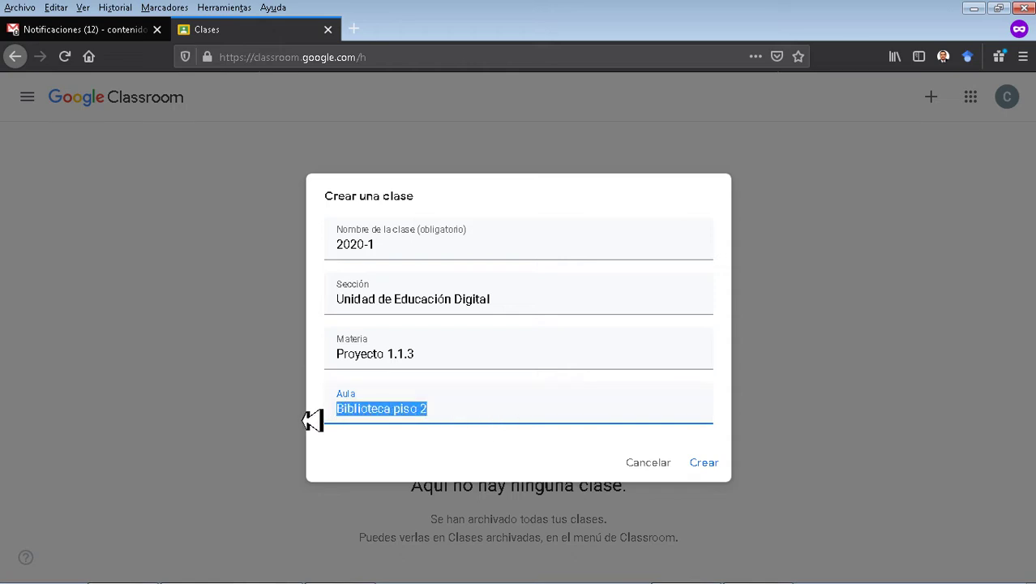
pyautogui.write('bloque 24 of 201')
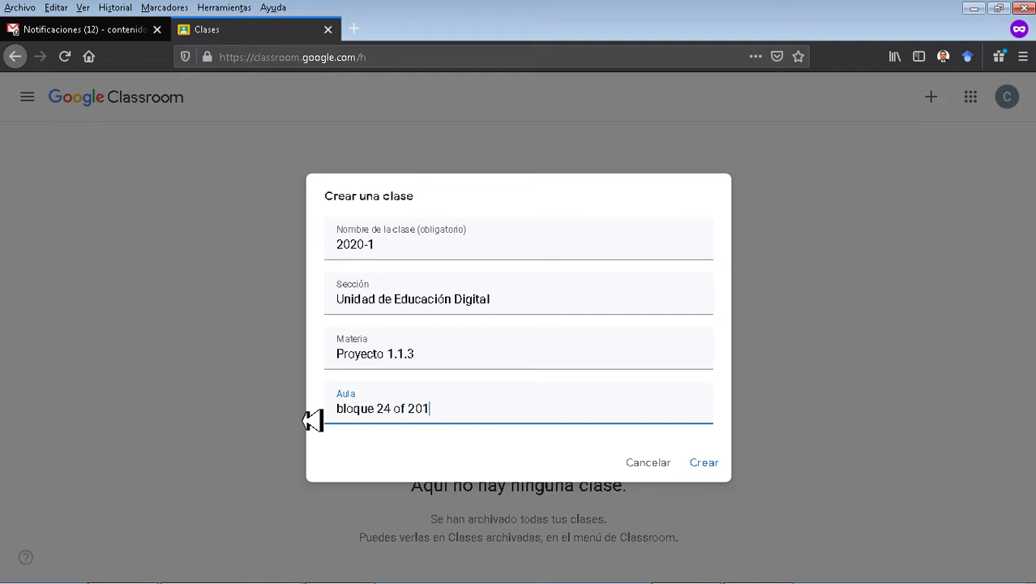
pyautogui.click(707, 467)
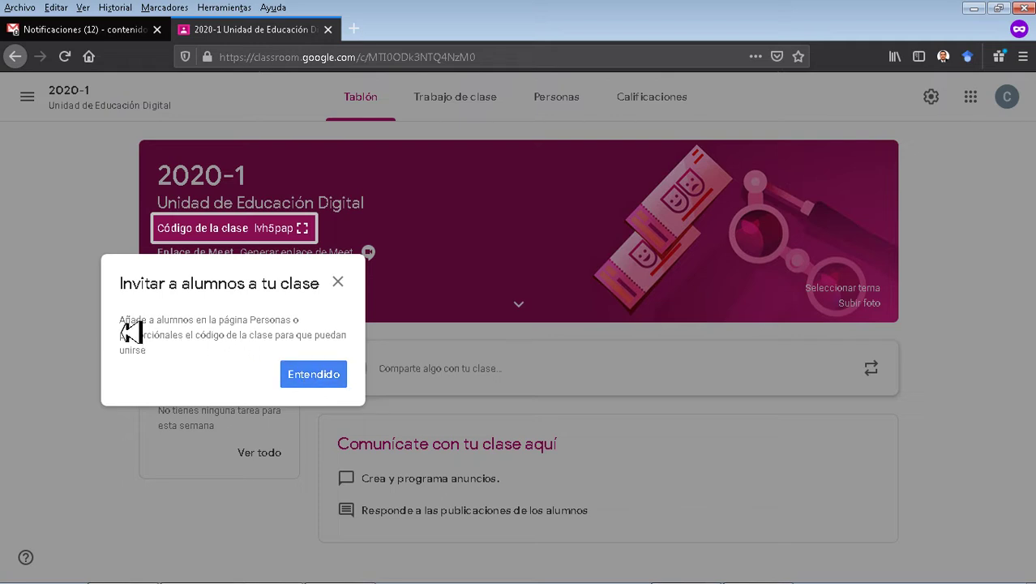
# Dismiss the invite tip and expand the header showing Proyecto 1.1.3 and bloque 24 of 201.
pyautogui.click(337, 382)
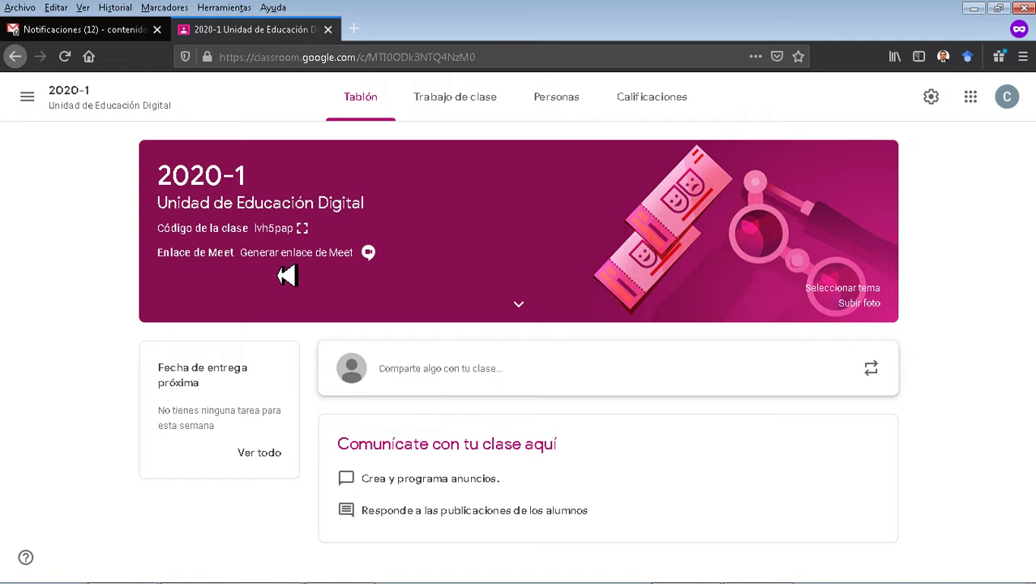
pyautogui.moveTo(159, 229); pyautogui.dragTo(308, 232)
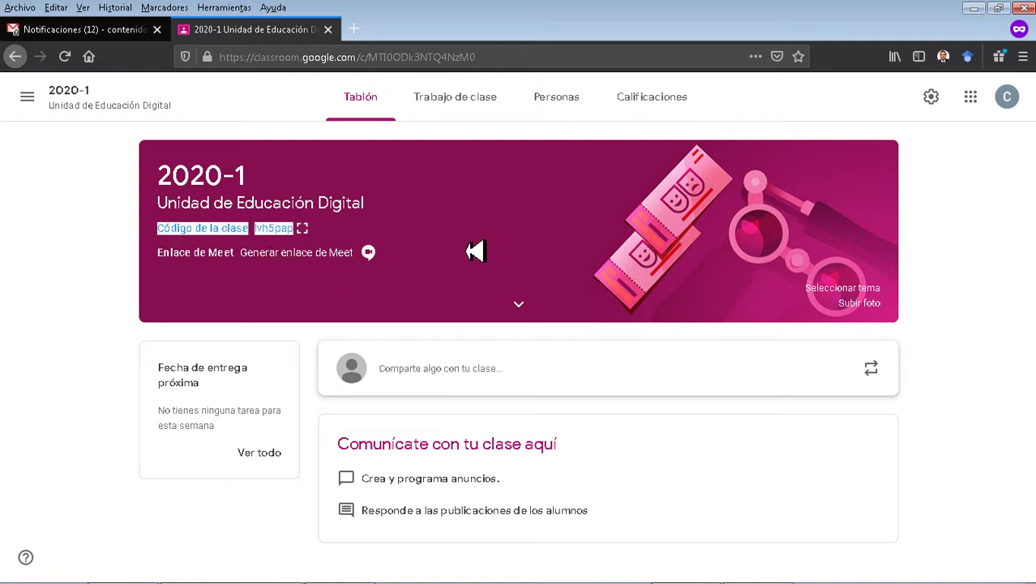
pyautogui.click(384, 318)
pyautogui.moveTo(162, 265); pyautogui.dragTo(430, 261)
pyautogui.click(524, 313)
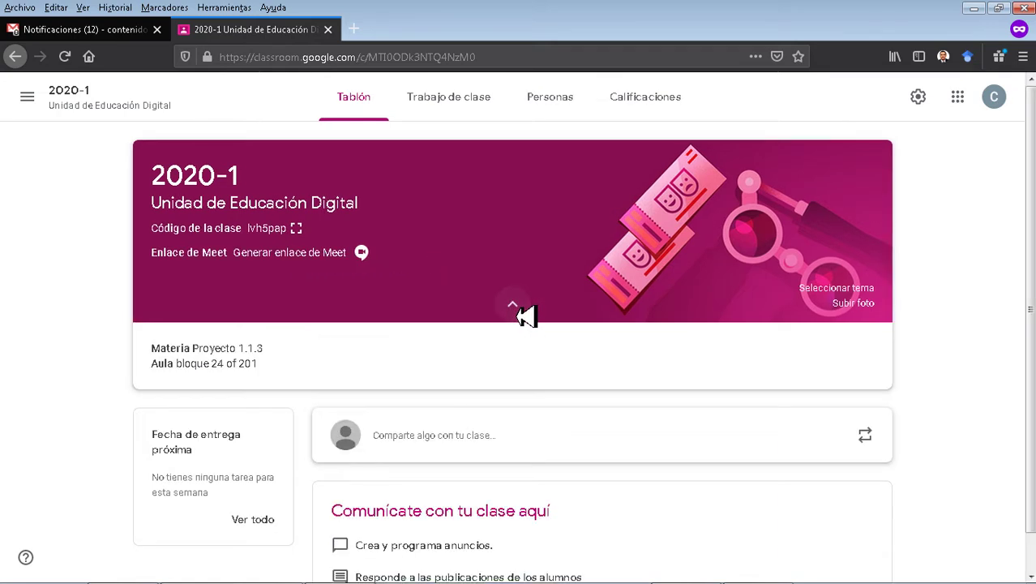
pyautogui.moveTo(150, 349); pyautogui.dragTo(277, 382)
pyautogui.click(330, 367)
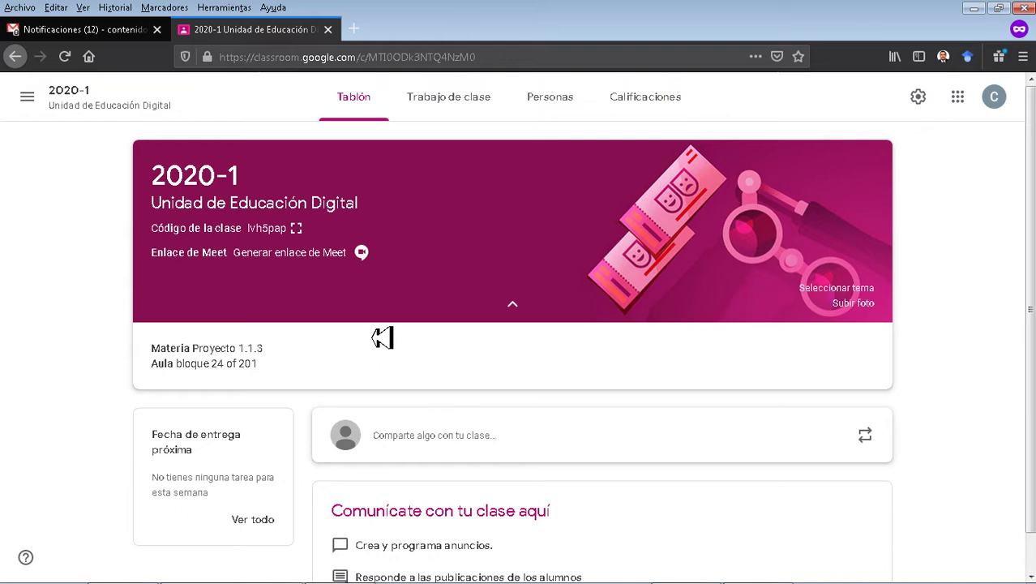
# Apply the blue backpack theme to the 2020-1 header and begin a photo upload from the computer.
pyautogui.click(836, 288)
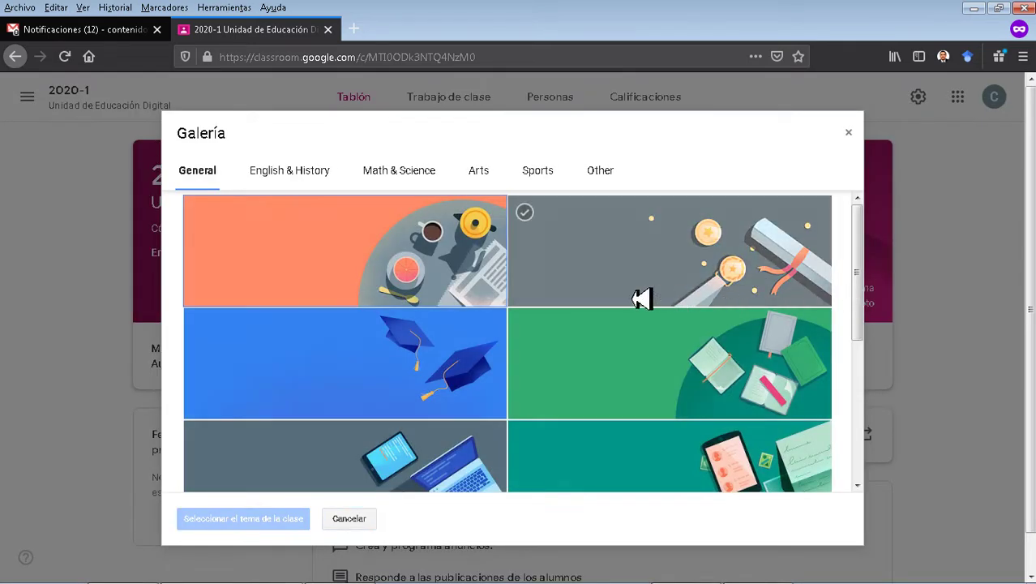
pyautogui.scroll(-4, 389, 290)
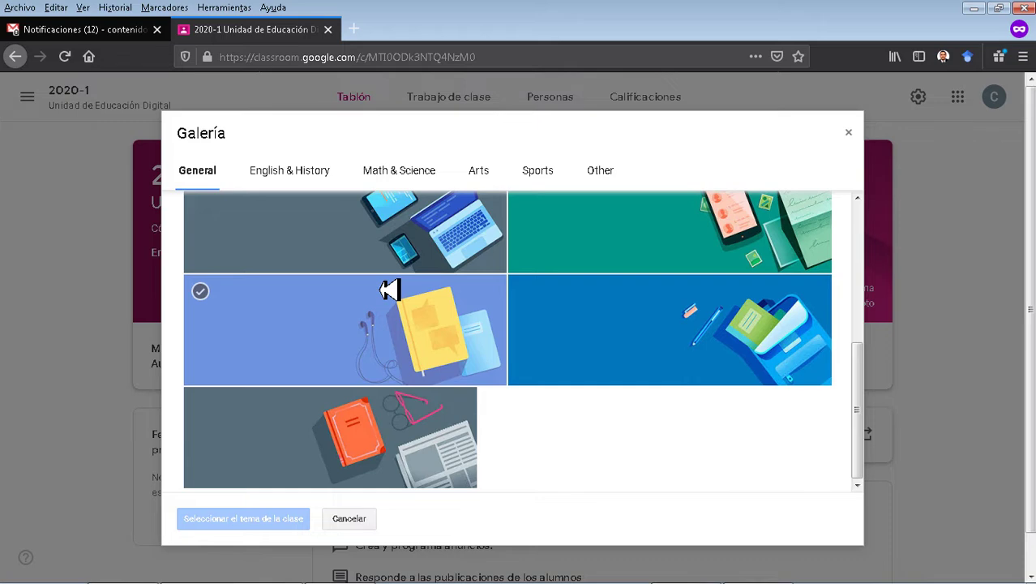
pyautogui.scroll(5, 389, 290)
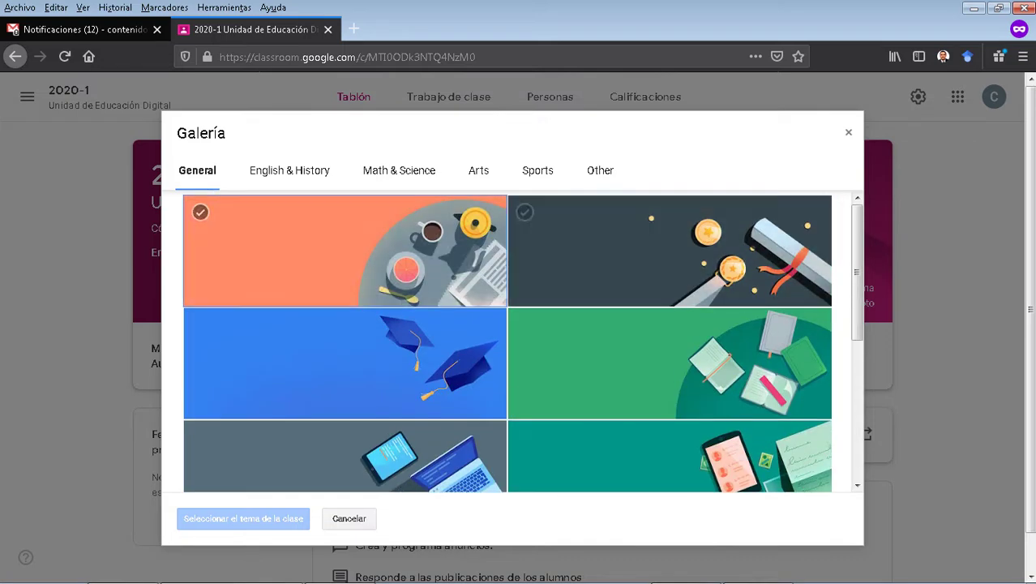
pyautogui.scroll(-1, 949, 325)
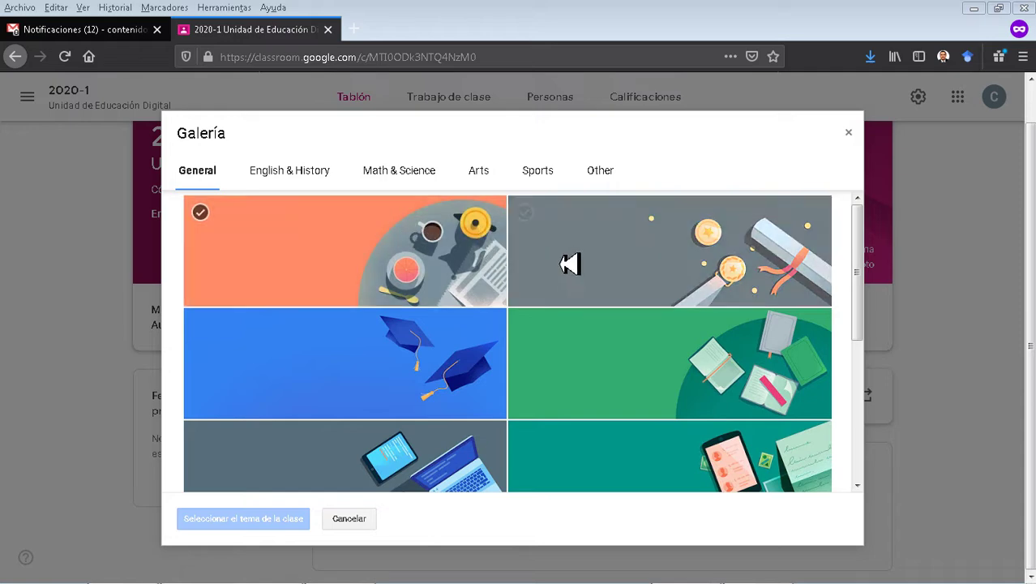
pyautogui.moveTo(858, 295); pyautogui.dragTo(900, 457)
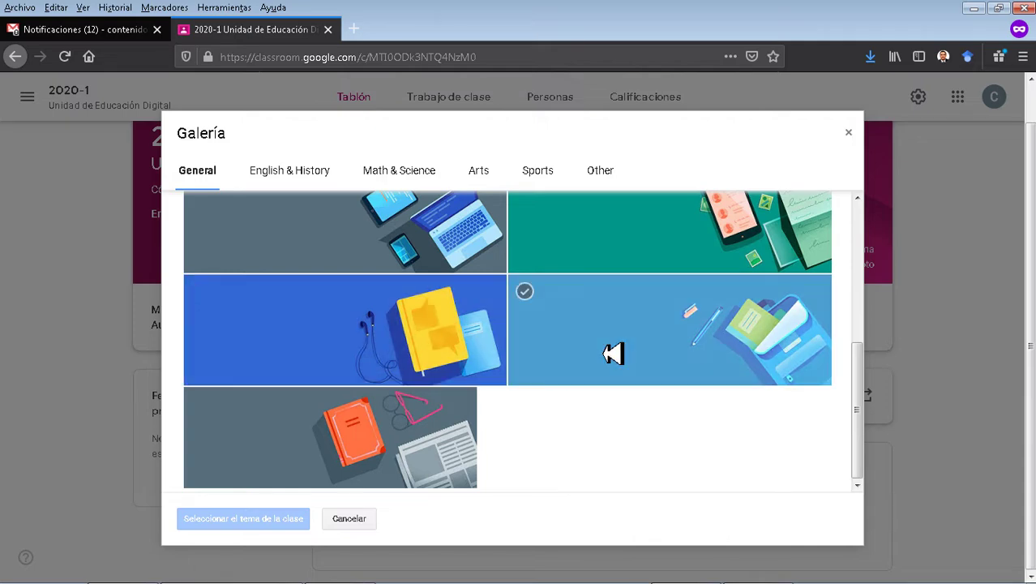
pyautogui.click(612, 354)
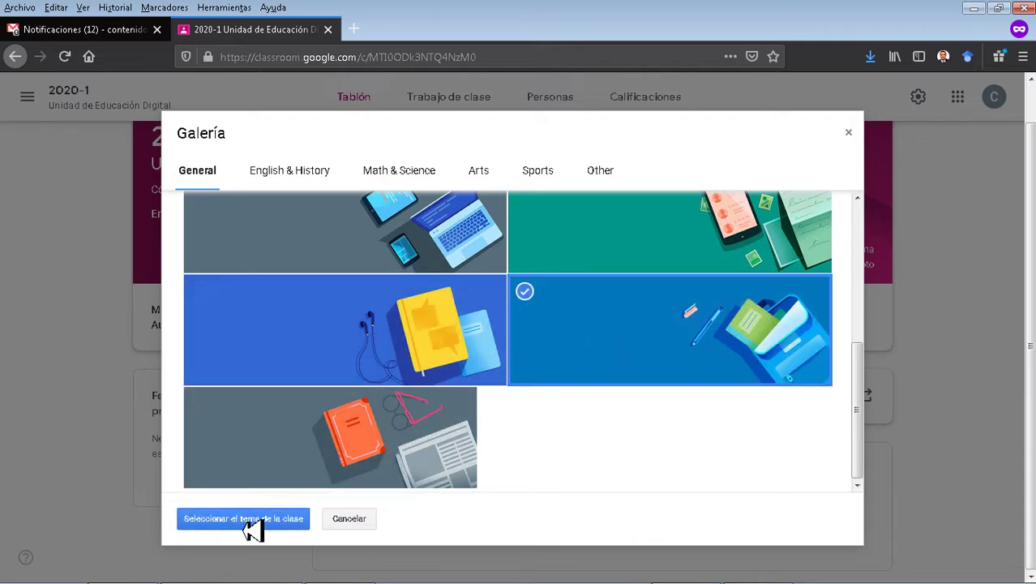
pyautogui.click(248, 521)
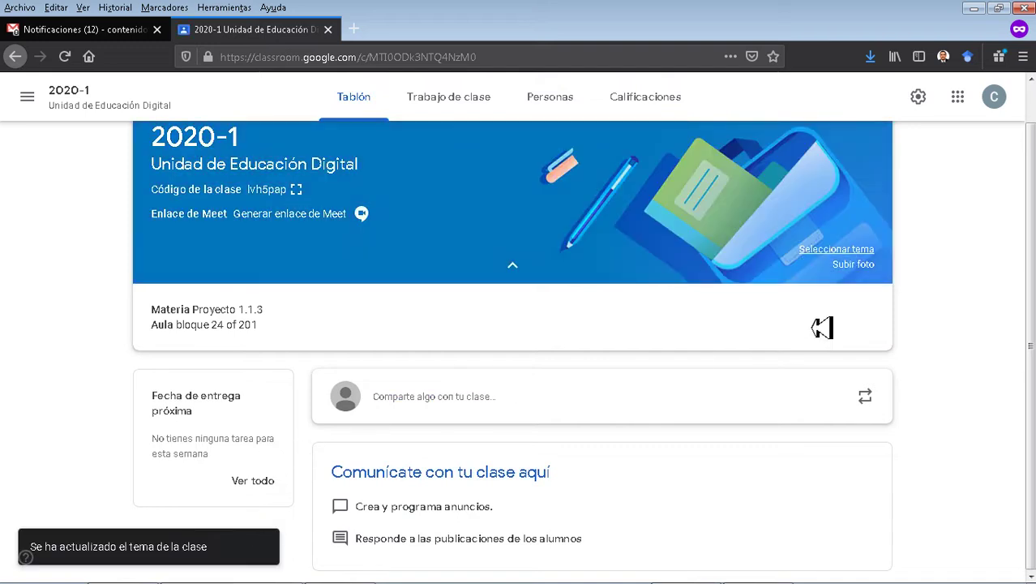
pyautogui.click(853, 268)
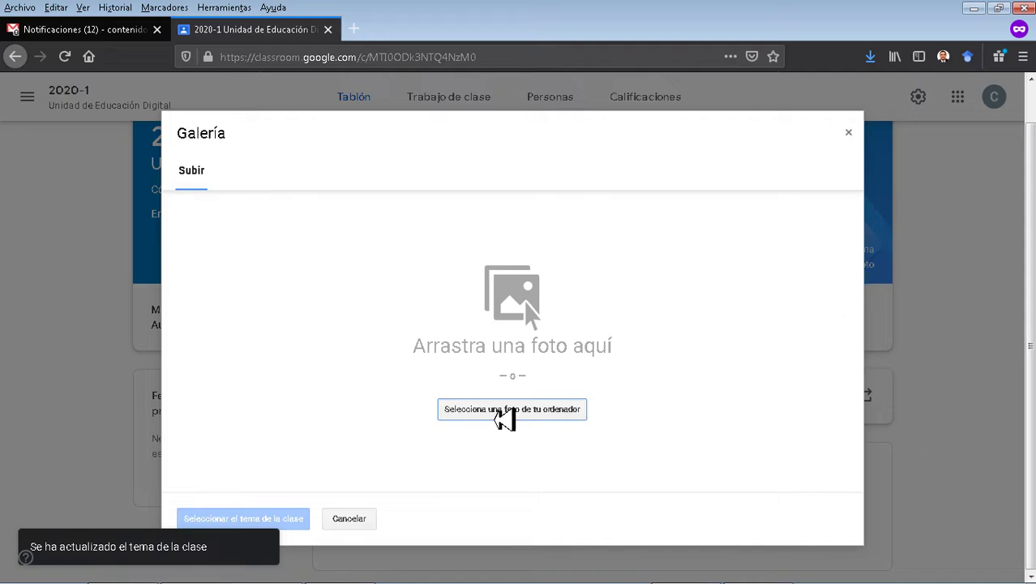
pyautogui.click(503, 419)
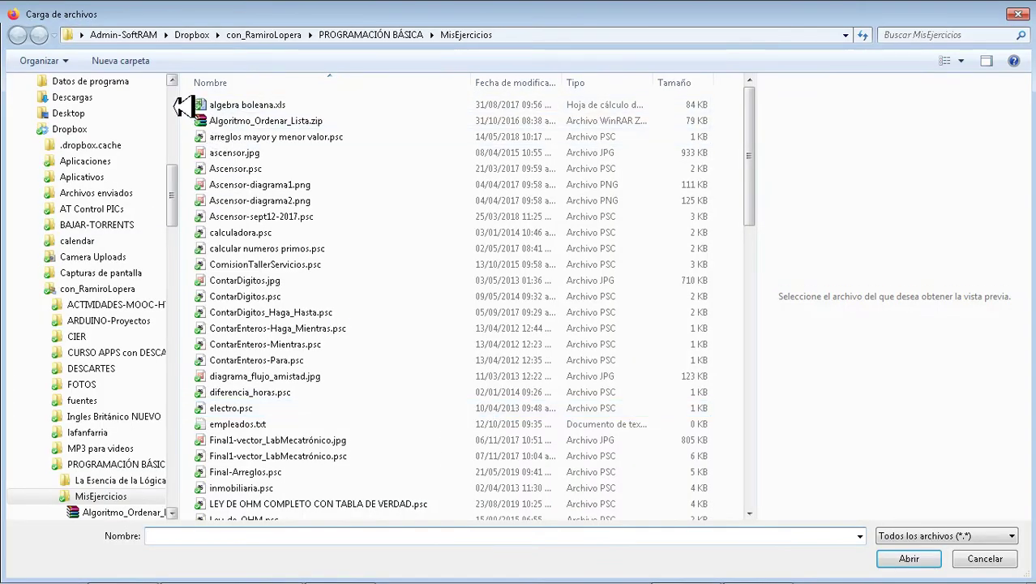
# Use encabezado.jpg from the Desktop as the 2020-1 class header photo.
pyautogui.click(74, 136)
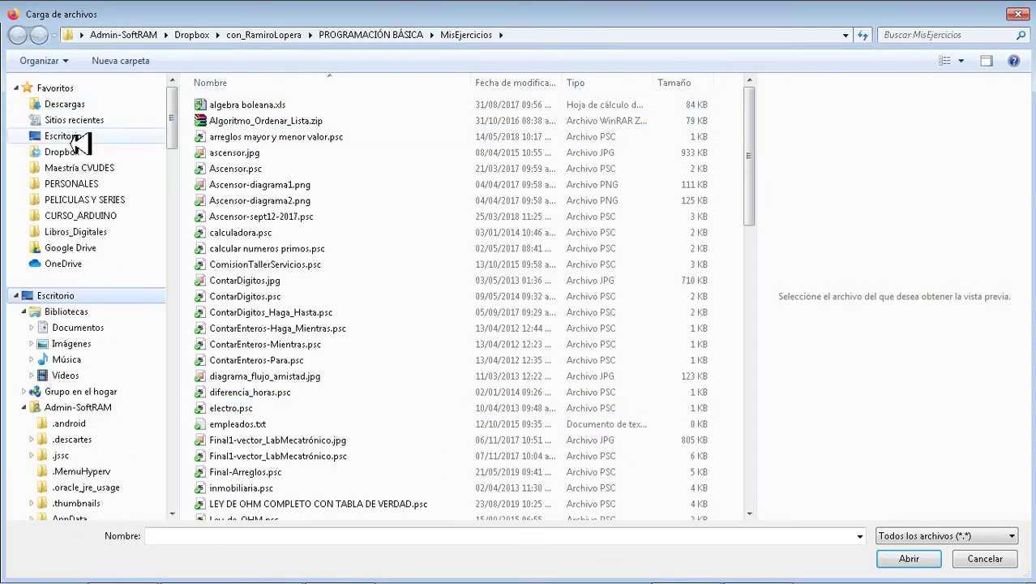
pyautogui.scroll(-5, 761, 465)
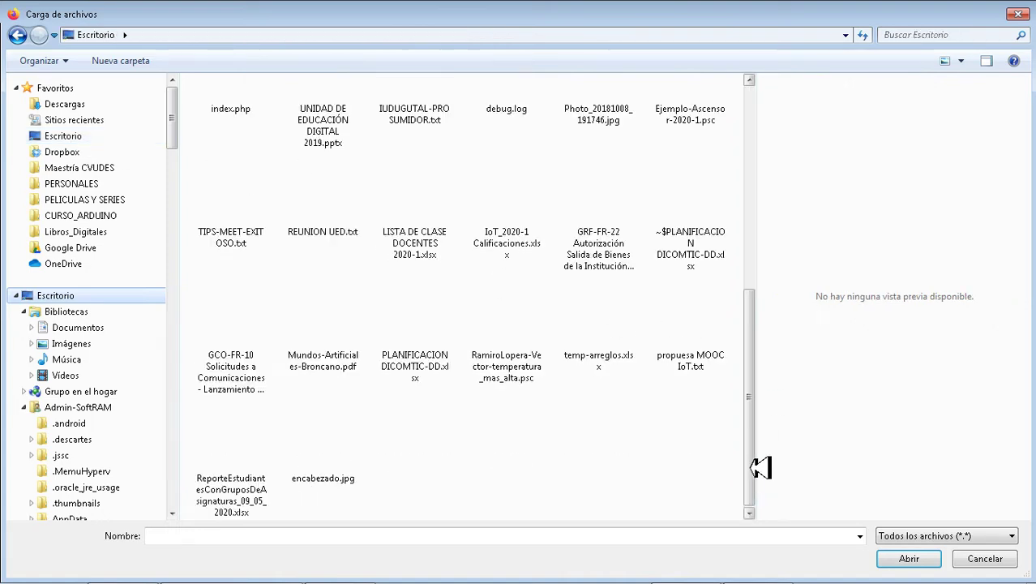
pyautogui.doubleClick(331, 467)
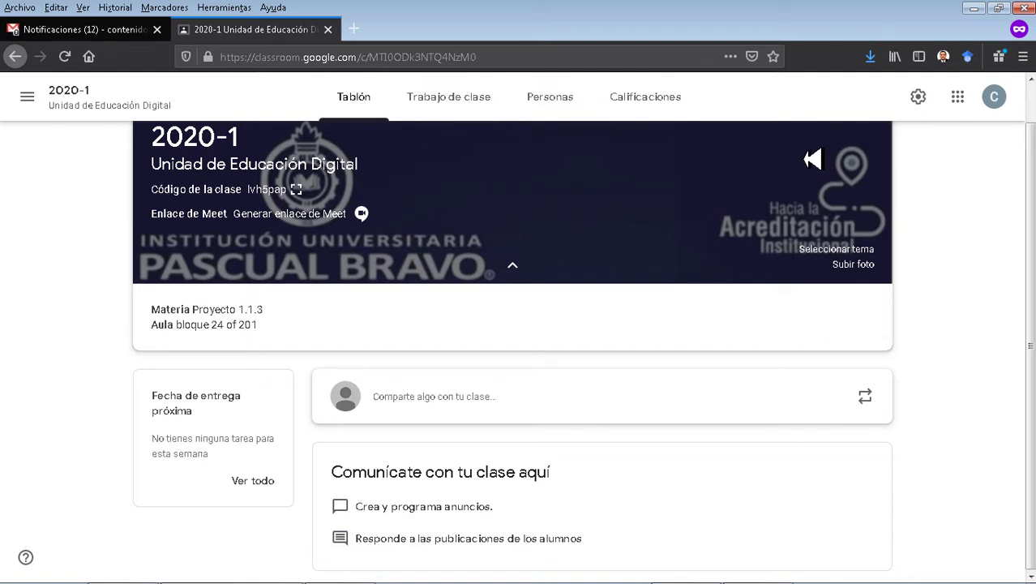
pyautogui.click(919, 98)
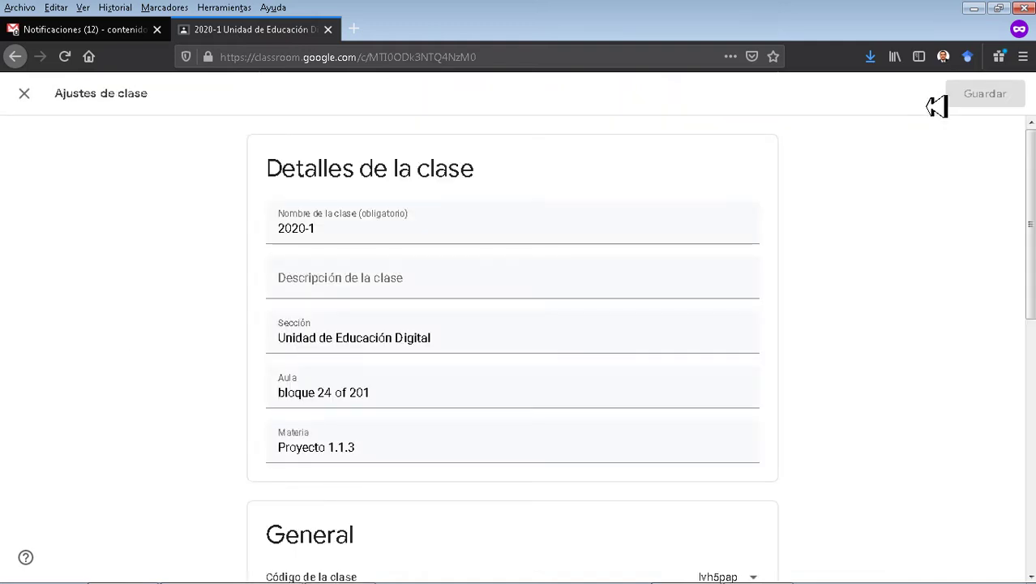
# Set the 2020-1 class code to Inhabilitar in the General settings.
pyautogui.scroll(-1, 926, 229)
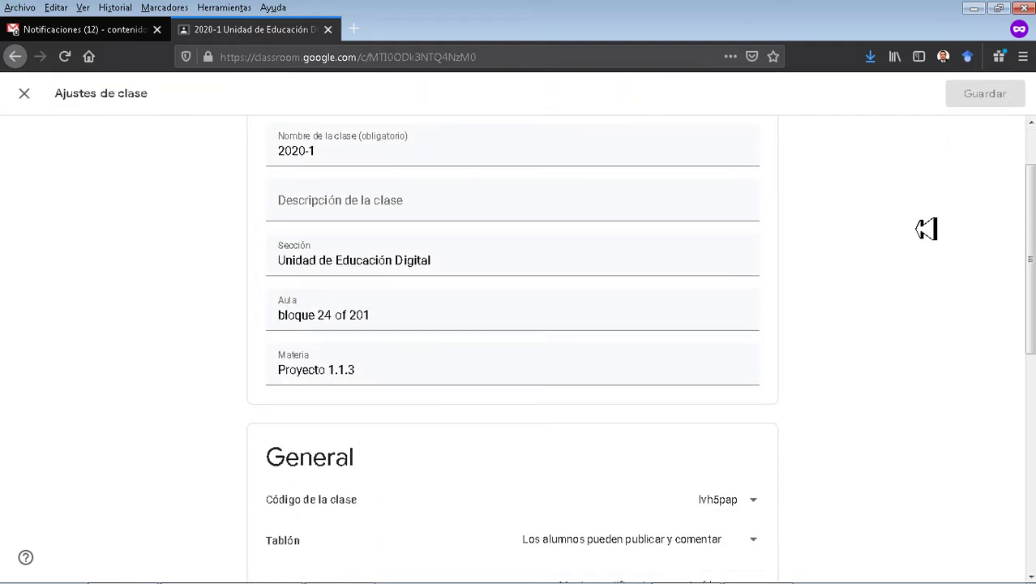
pyautogui.scroll(-4, 927, 229)
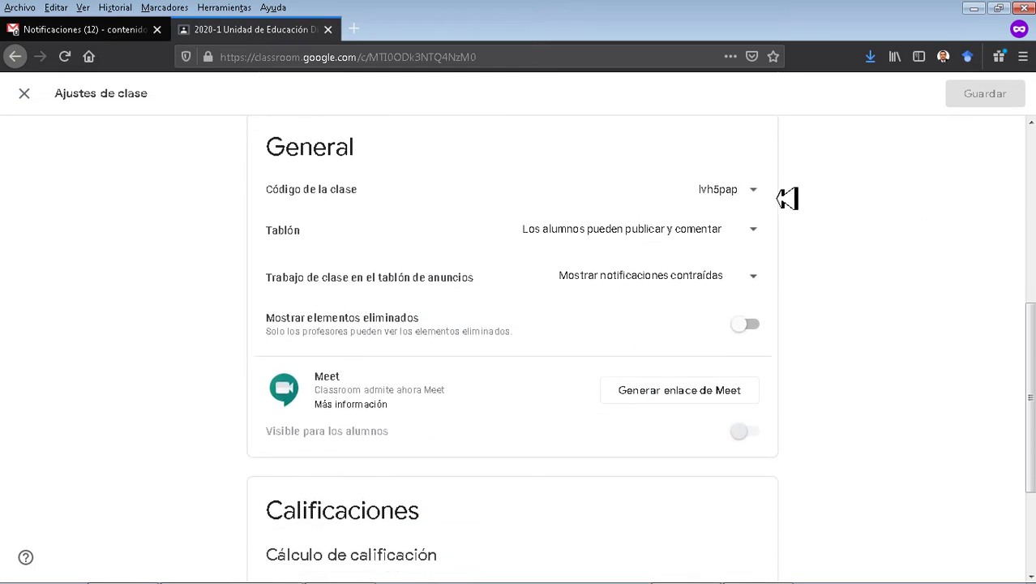
pyautogui.click(744, 199)
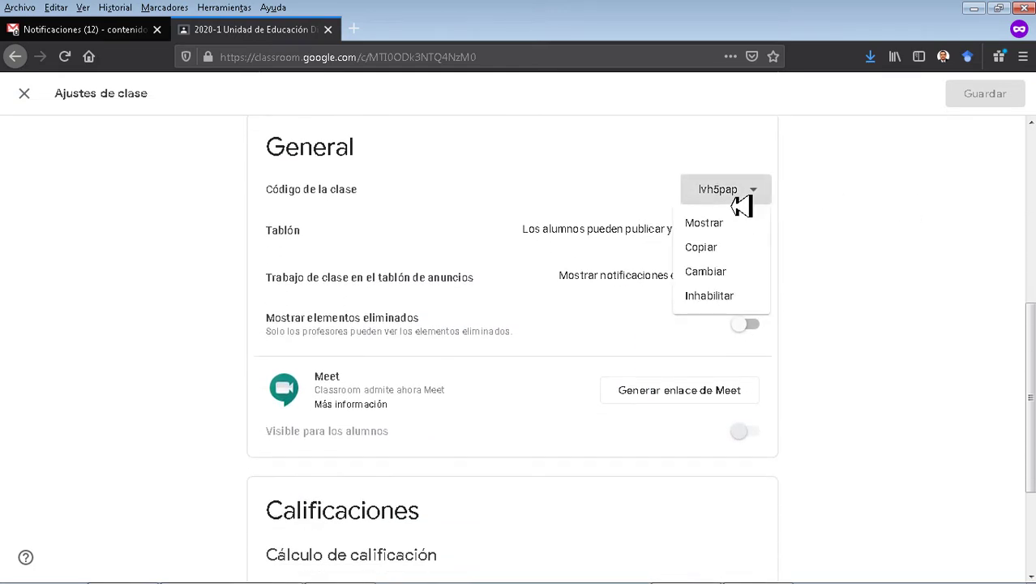
pyautogui.click(822, 237)
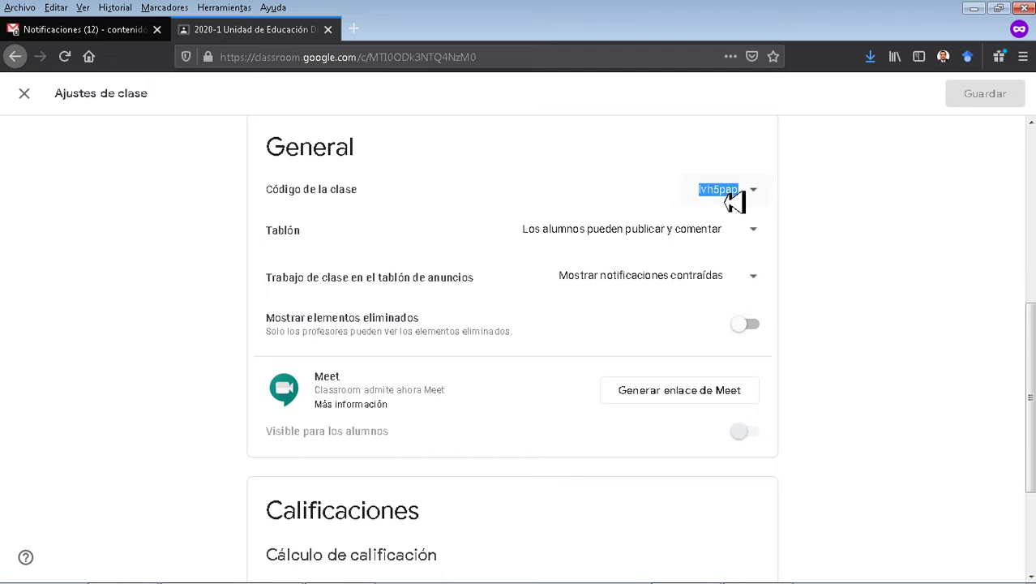
pyautogui.click(756, 198)
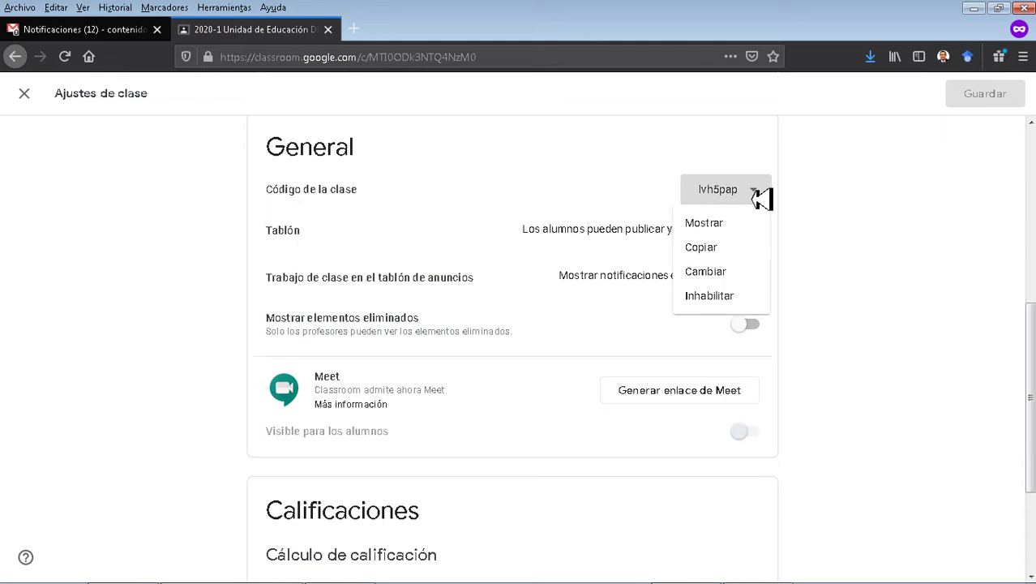
pyautogui.click(727, 302)
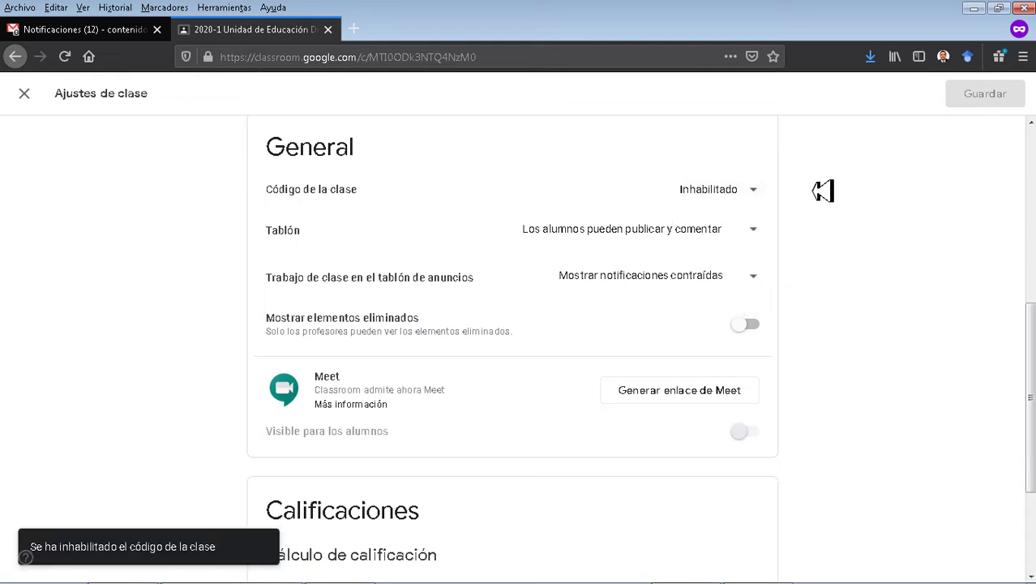
pyautogui.scroll(-2, 827, 195)
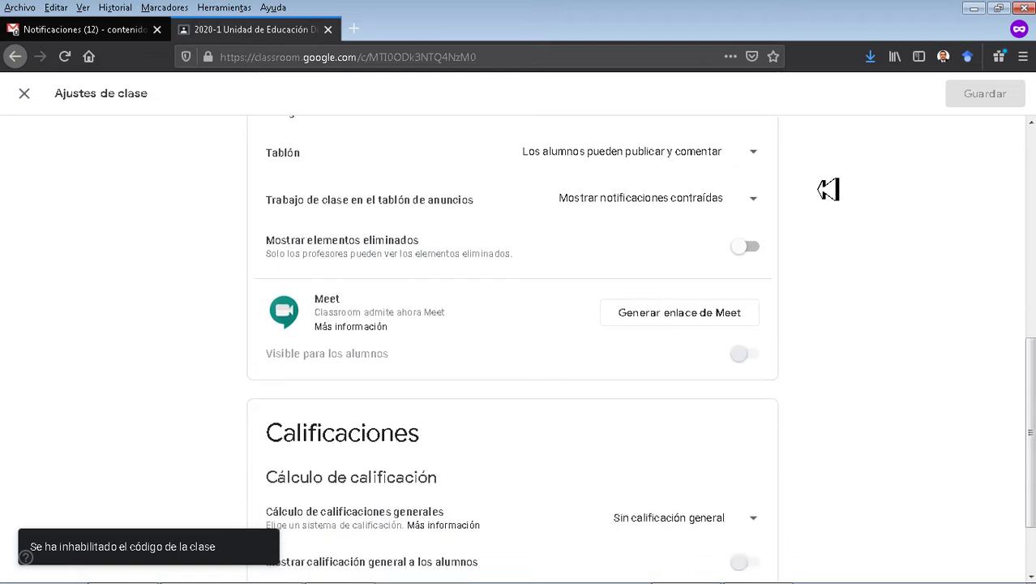
pyautogui.scroll(2, 828, 189)
pyautogui.click(748, 234)
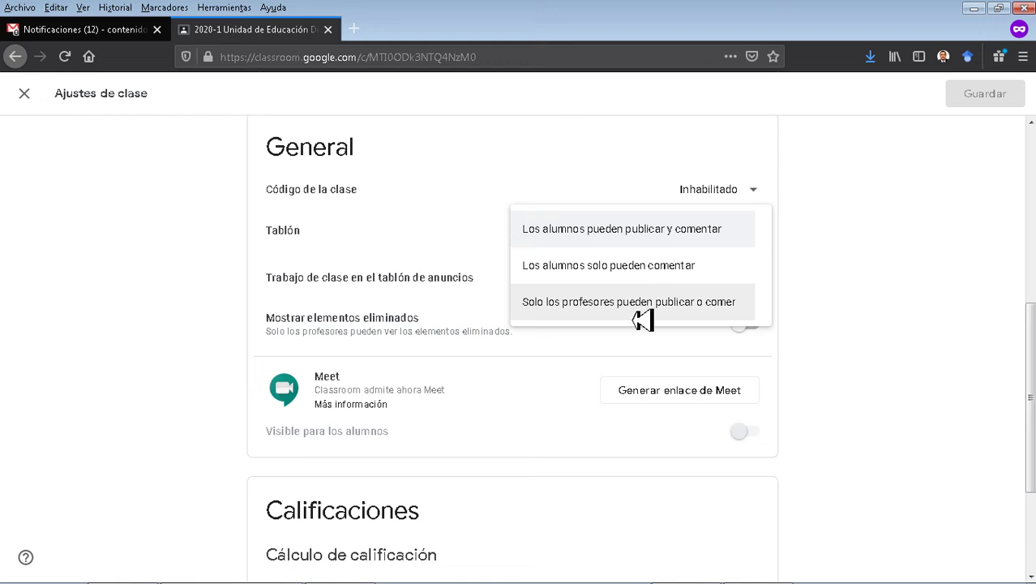
# Let students only comment on the stream, and show classwork with attachments and details.
pyautogui.click(639, 274)
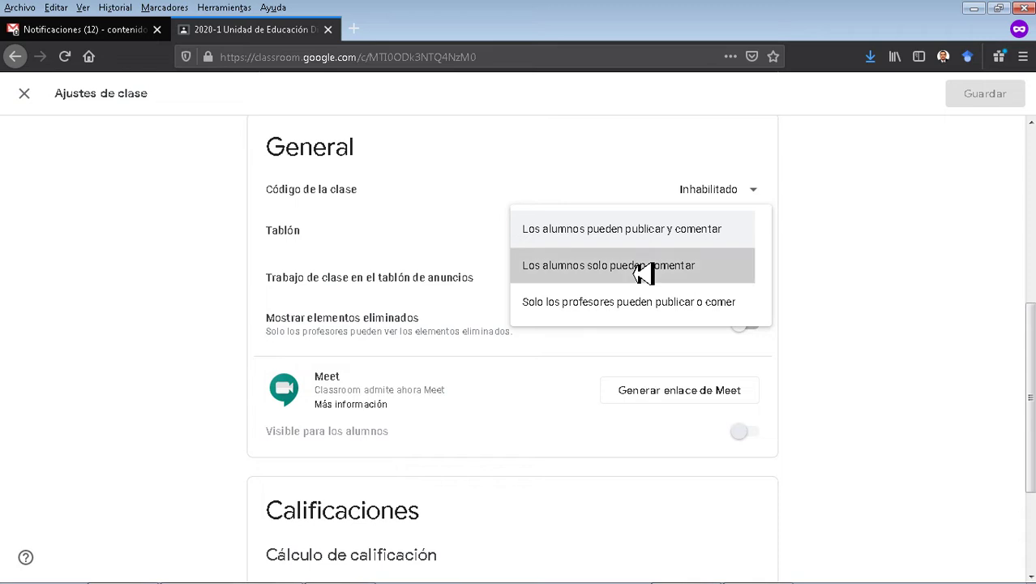
pyautogui.click(643, 273)
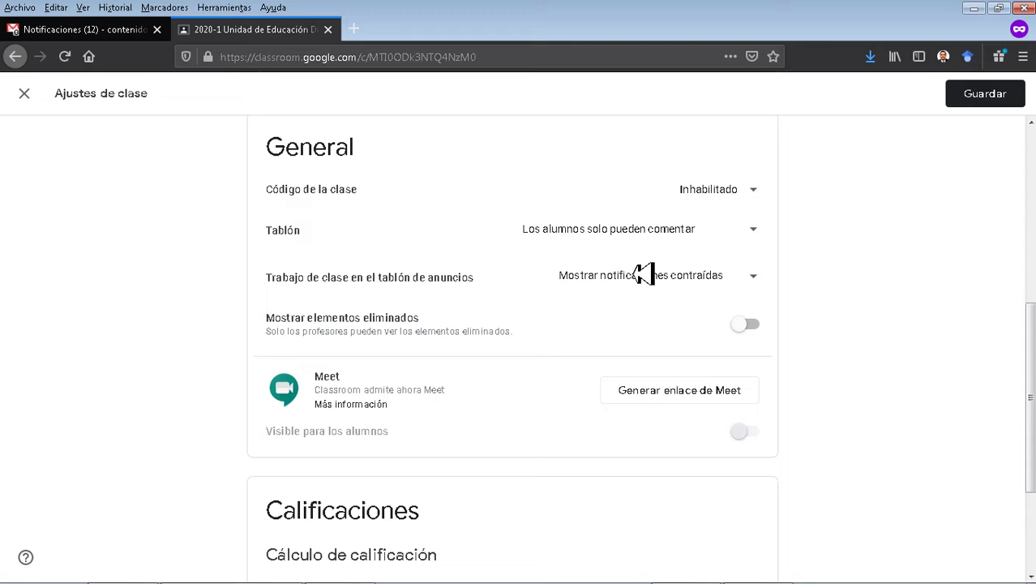
pyautogui.click(752, 284)
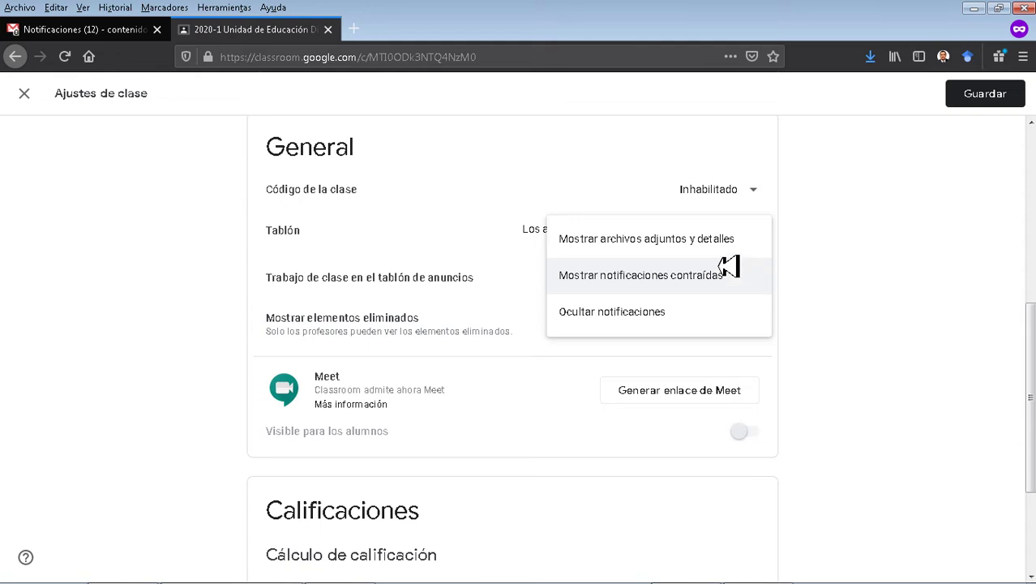
pyautogui.click(599, 246)
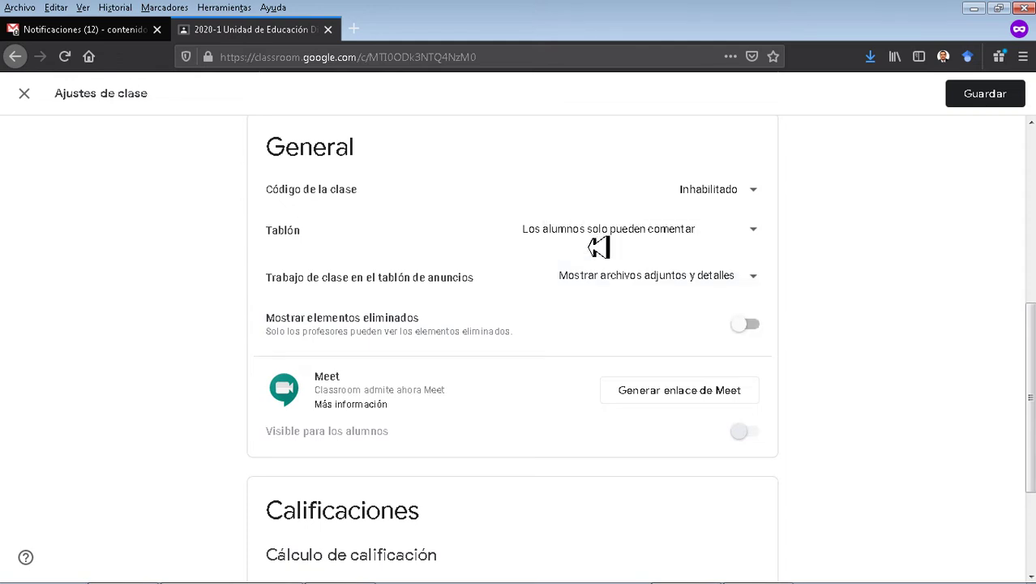
pyautogui.scroll(-3, 830, 323)
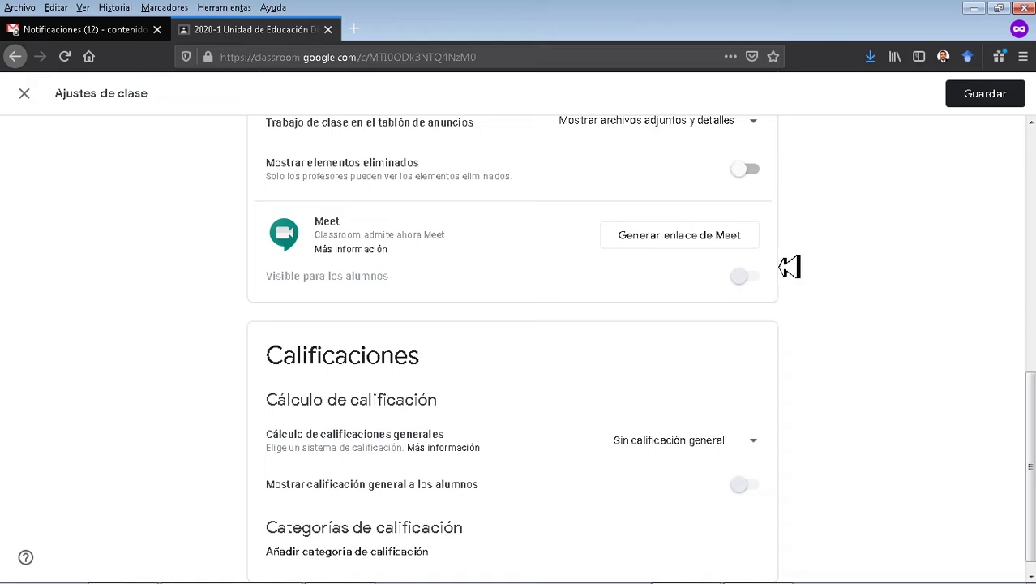
# Generate a Meet link hidden from students and set overall grading to Puntuación total.
pyautogui.click(740, 240)
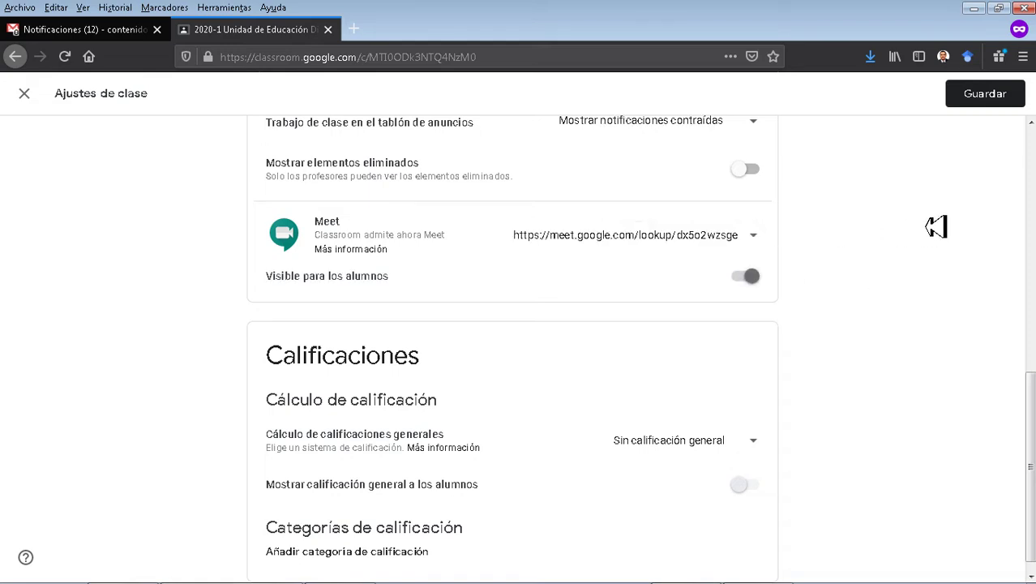
pyautogui.click(746, 280)
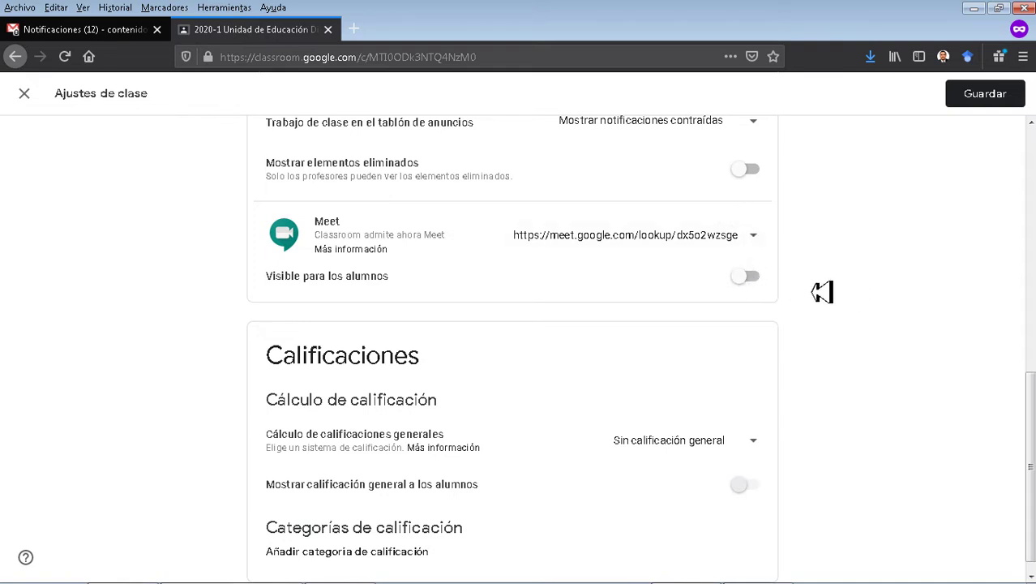
pyautogui.scroll(-1, 872, 304)
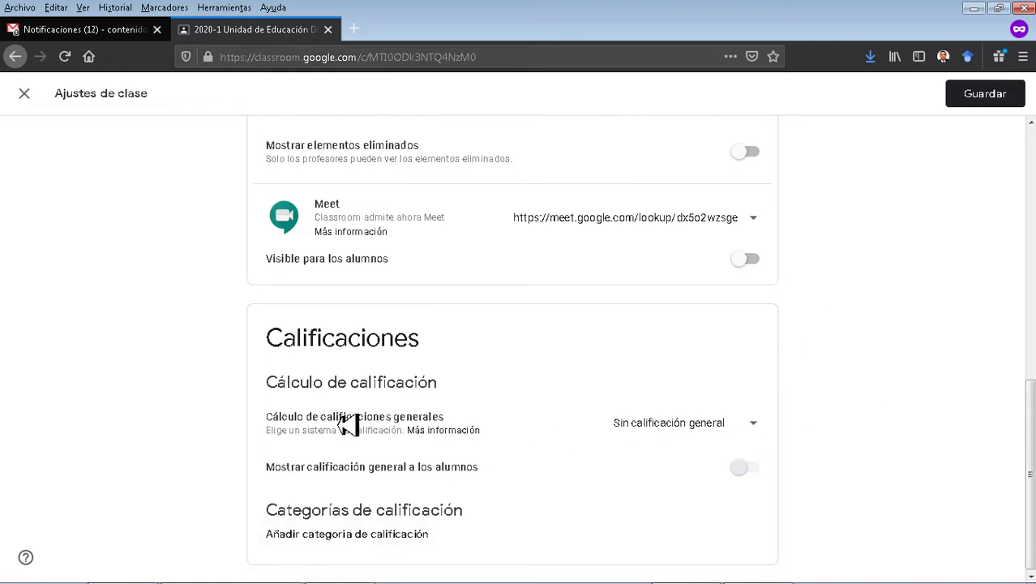
pyautogui.click(746, 431)
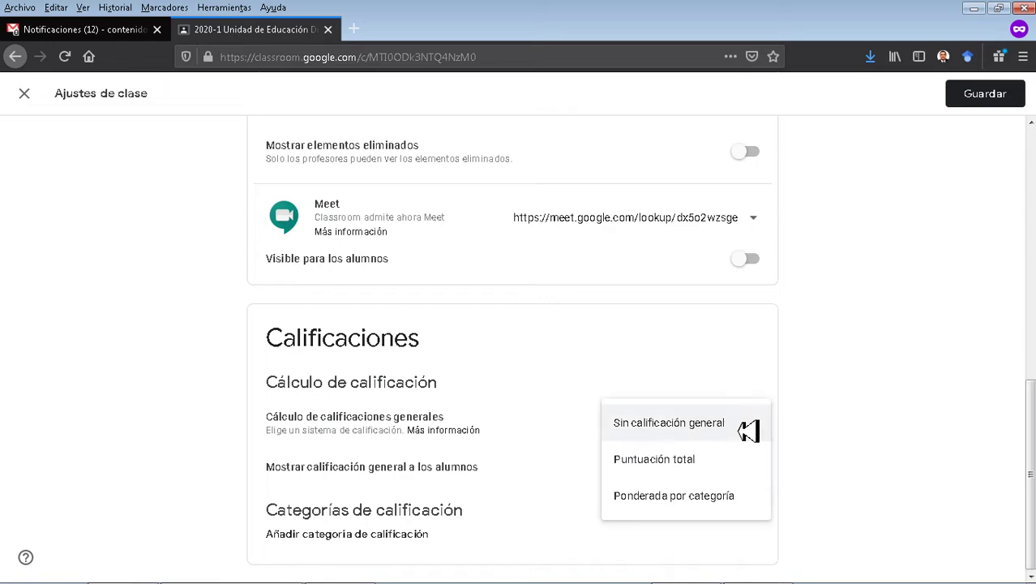
pyautogui.click(704, 460)
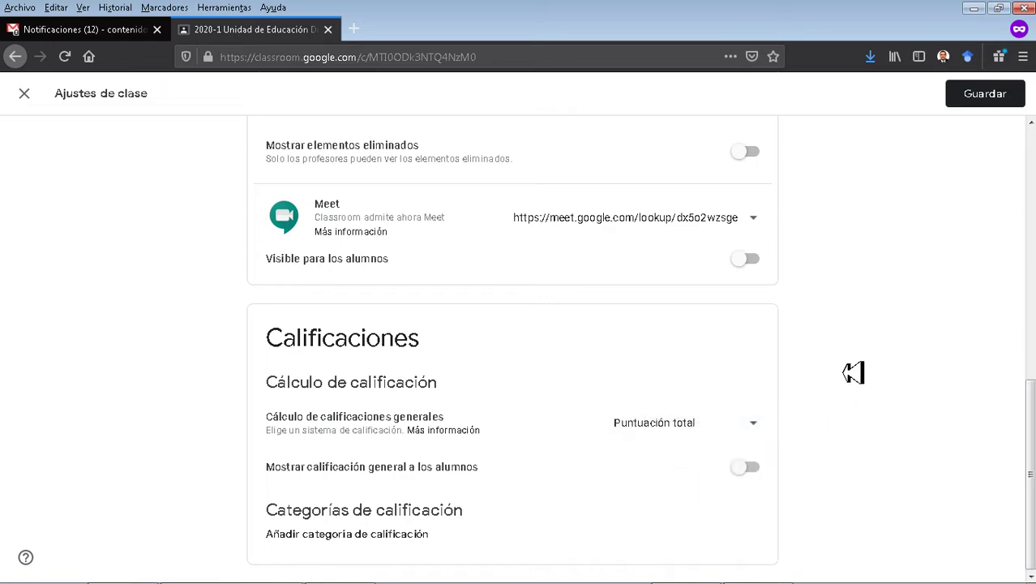
pyautogui.scroll(3, 843, 360)
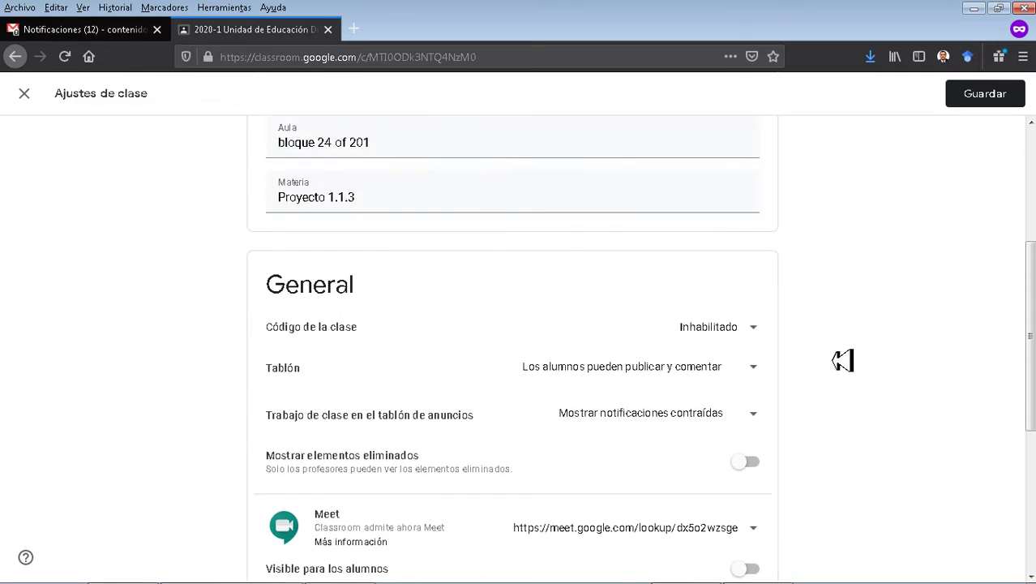
pyautogui.scroll(3, 860, 360)
pyautogui.scroll(1, 860, 360)
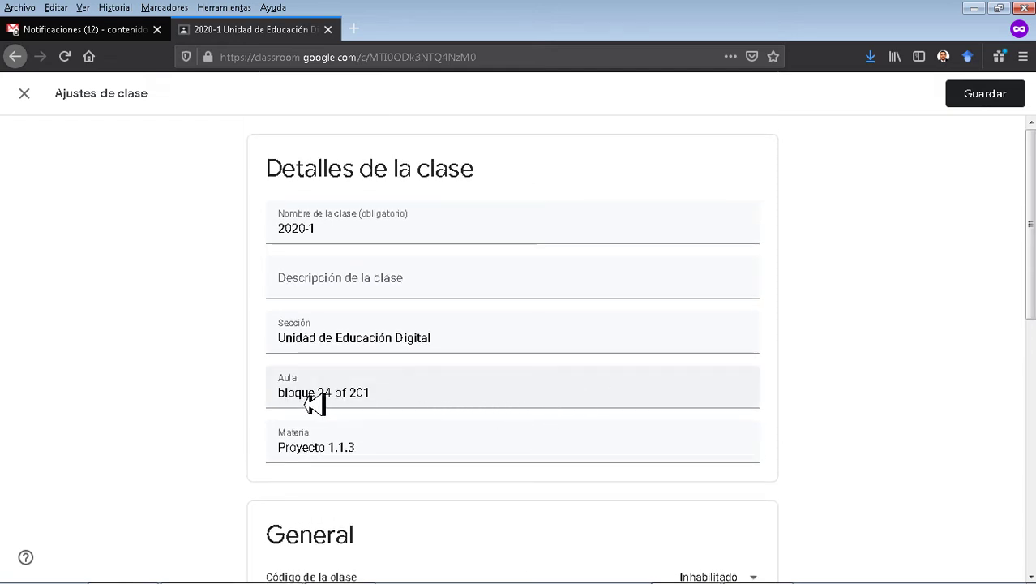
# Prefix the Aula field with 'Biblioteca - ' and save the 2020-1 class settings.
pyautogui.click(281, 395)
pyautogui.write('Biblioteca ')
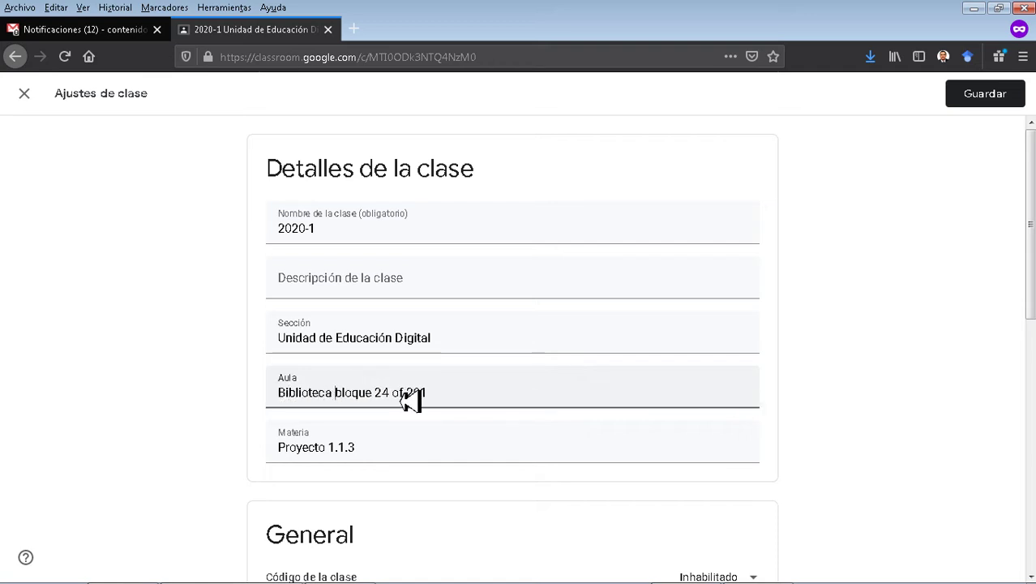
pyautogui.write('-')
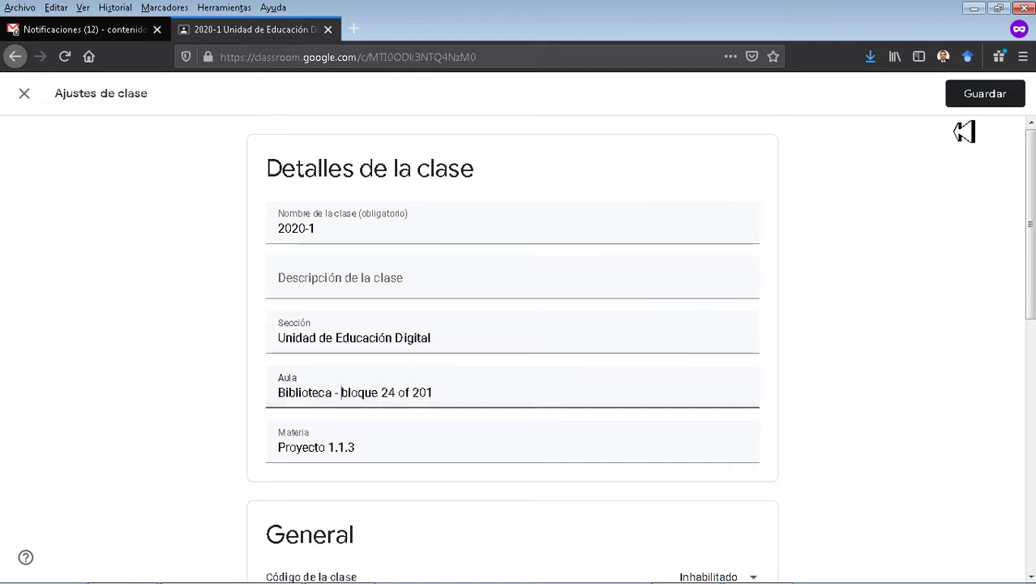
pyautogui.click(989, 107)
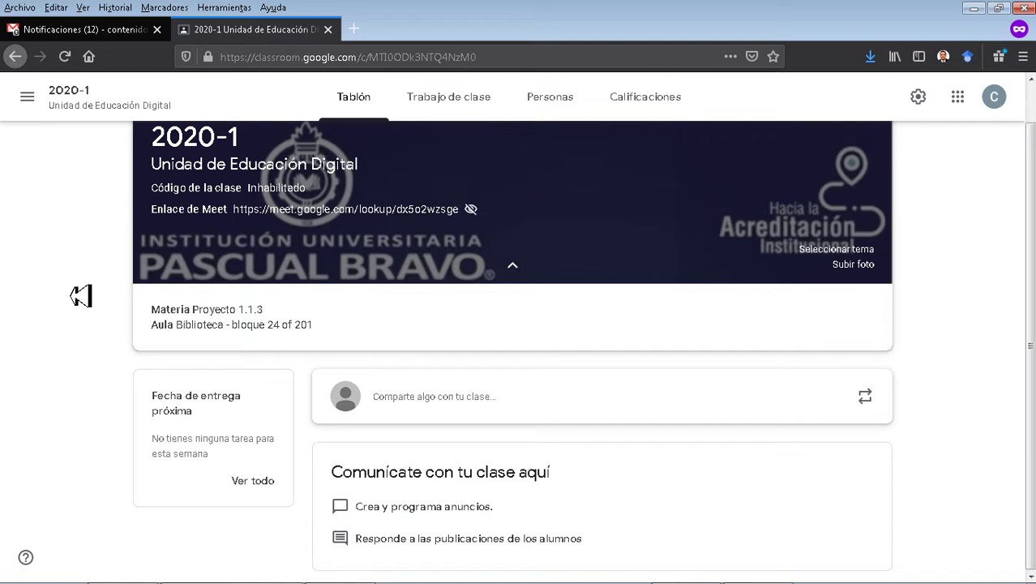
# Collapse the subject and room details under the banner and begin a new class post.
pyautogui.moveTo(519, 520); pyautogui.dragTo(340, 506)
pyautogui.click(595, 555)
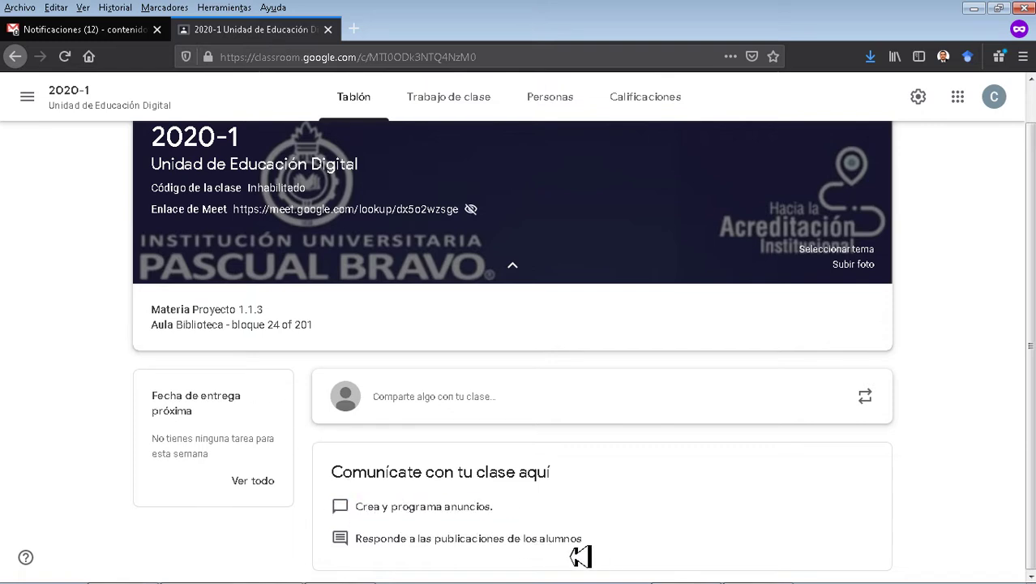
pyautogui.moveTo(596, 555); pyautogui.dragTo(354, 560)
pyautogui.click(80, 387)
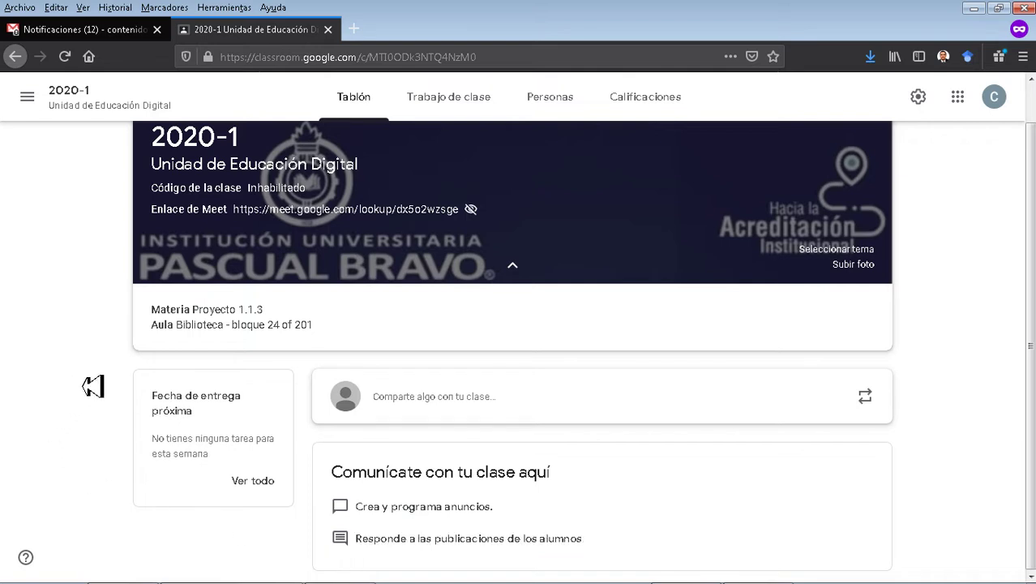
pyautogui.click(513, 266)
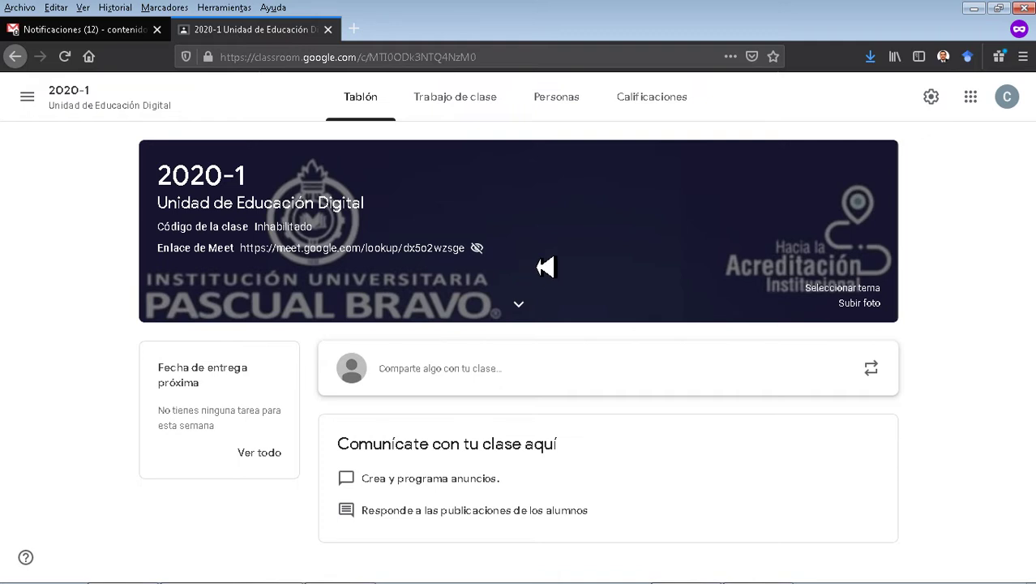
pyautogui.click(565, 370)
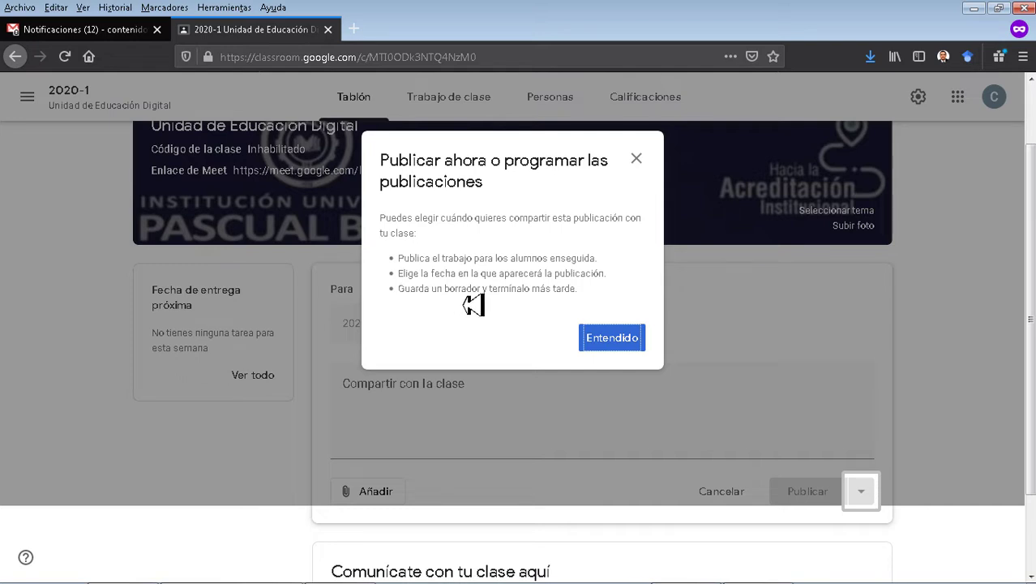
# Dismiss the publishing tip, keep the 'Todos los alumnos' audience, and choose a Google Drive attachment.
pyautogui.click(620, 346)
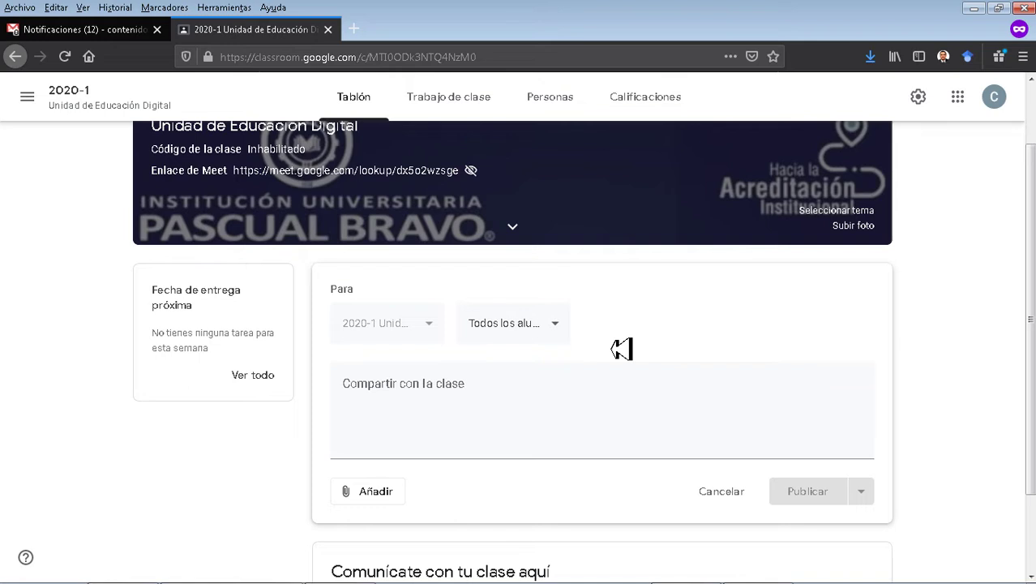
pyautogui.click(564, 339)
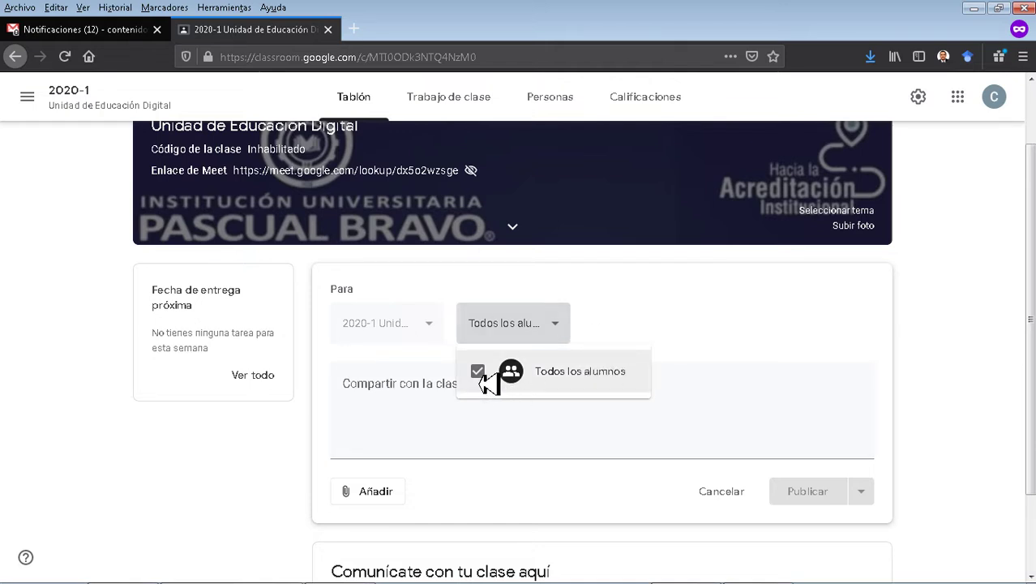
pyautogui.click(635, 328)
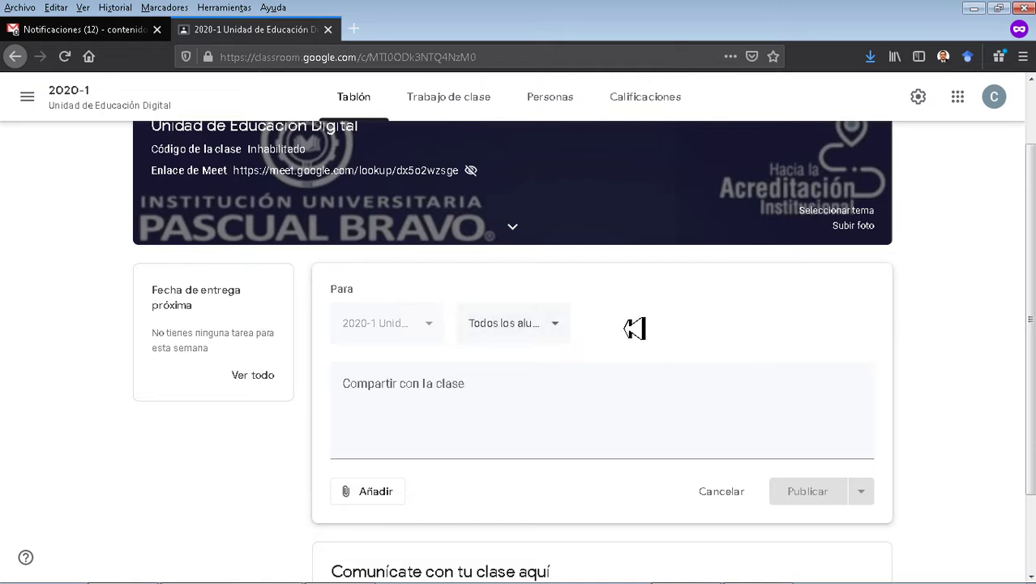
pyautogui.click(418, 399)
pyautogui.scroll(-2, 430, 401)
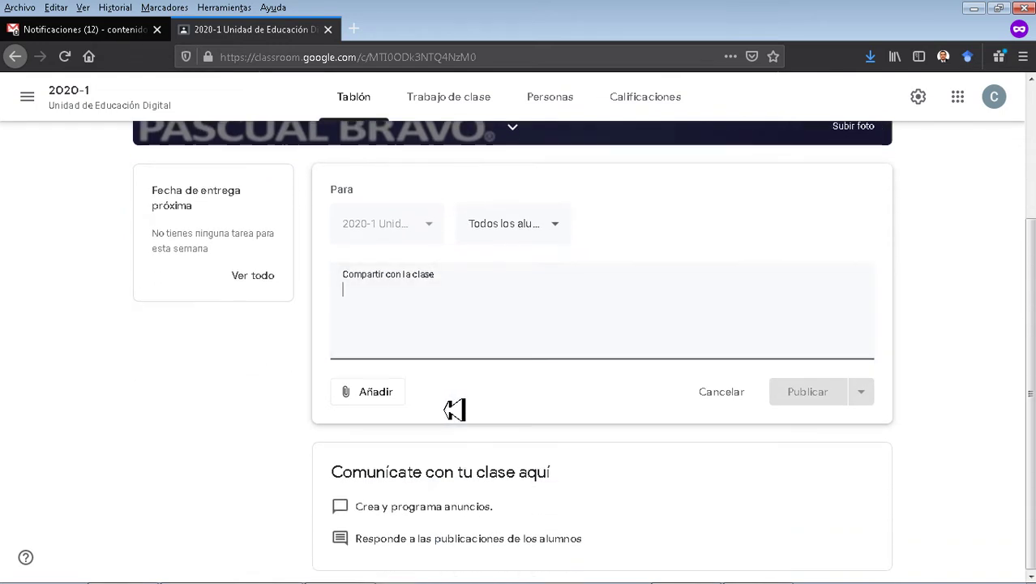
pyautogui.click(378, 401)
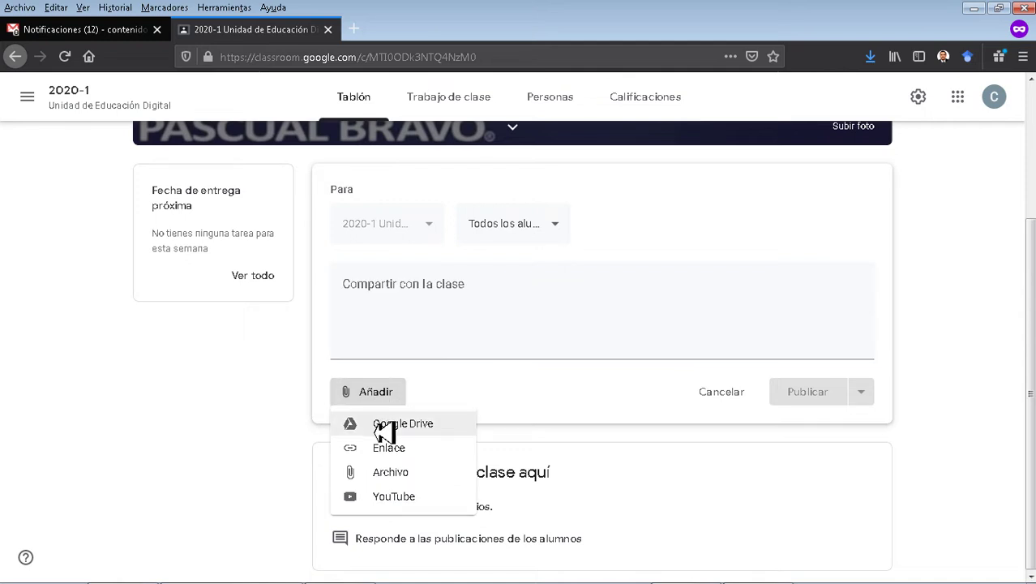
pyautogui.click(433, 429)
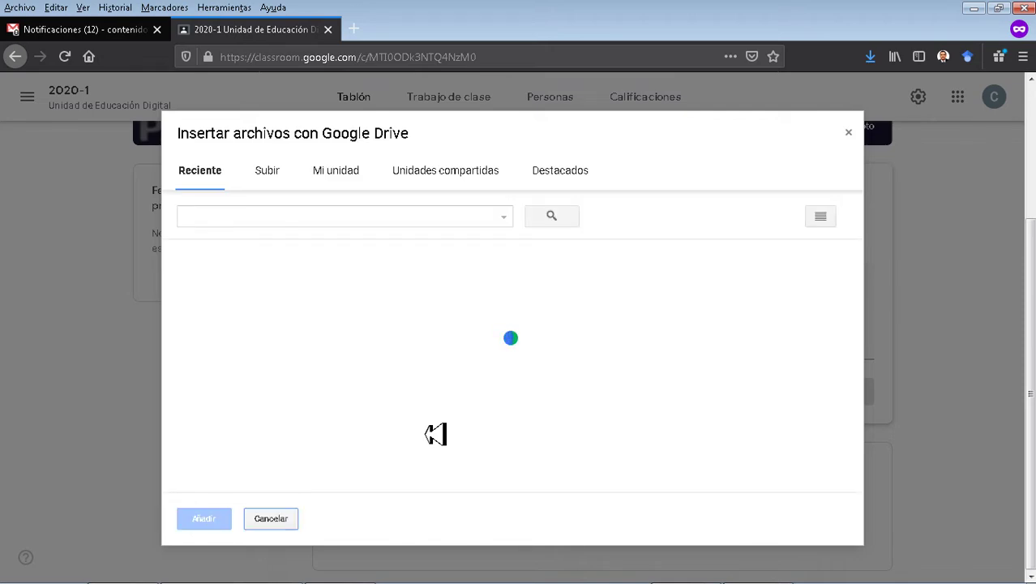
# Search Drive for 'presupuesto' and attach the Formato de presupuesto.xls spreadsheet.
pyautogui.click(420, 231)
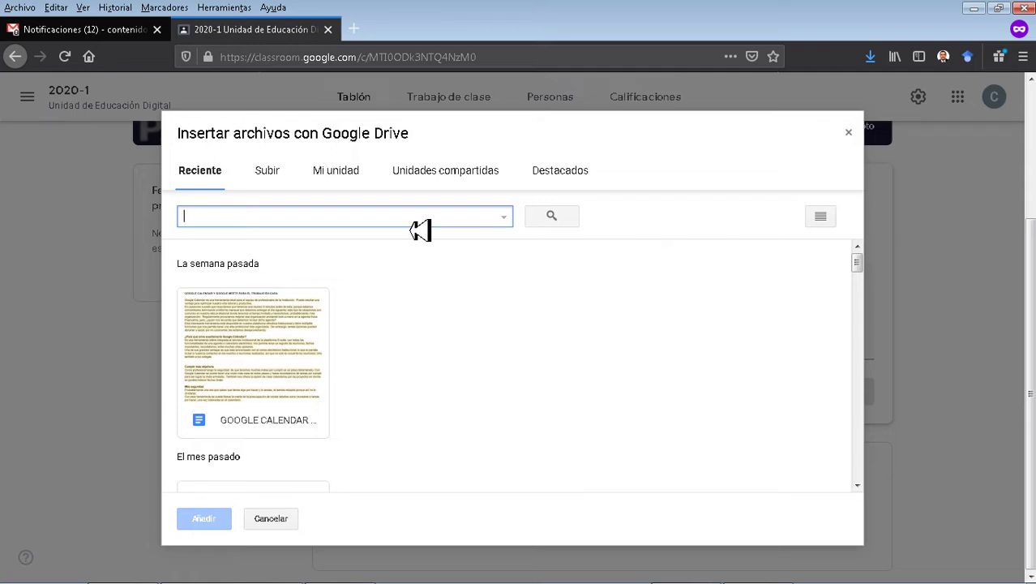
pyautogui.write('presupuesto')
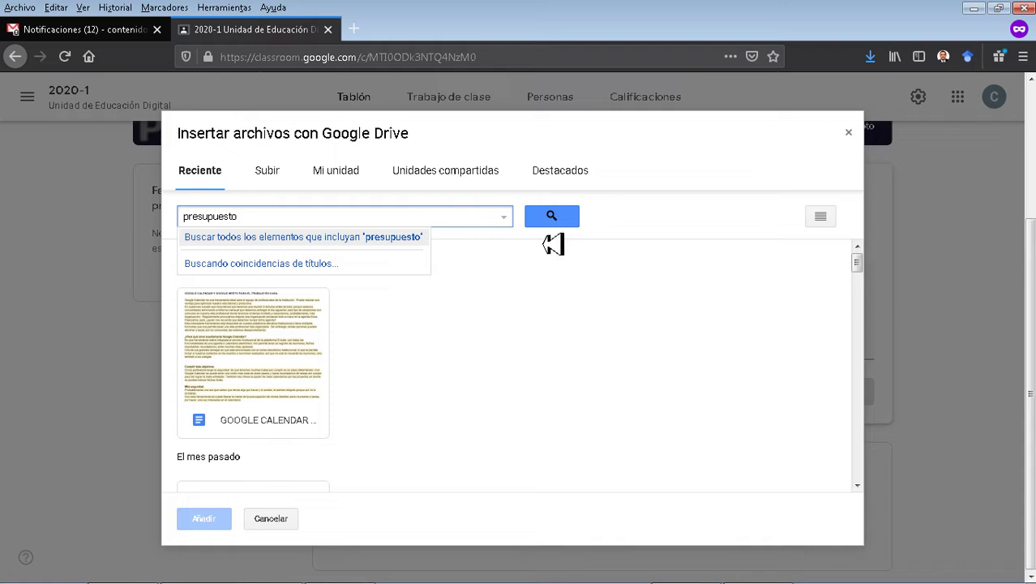
pyautogui.click(557, 222)
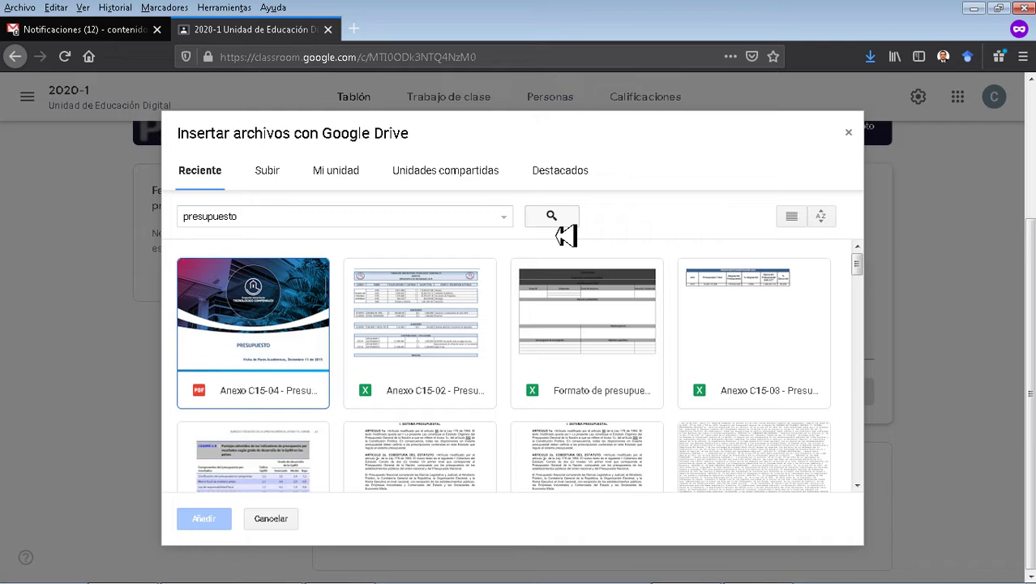
pyautogui.click(573, 327)
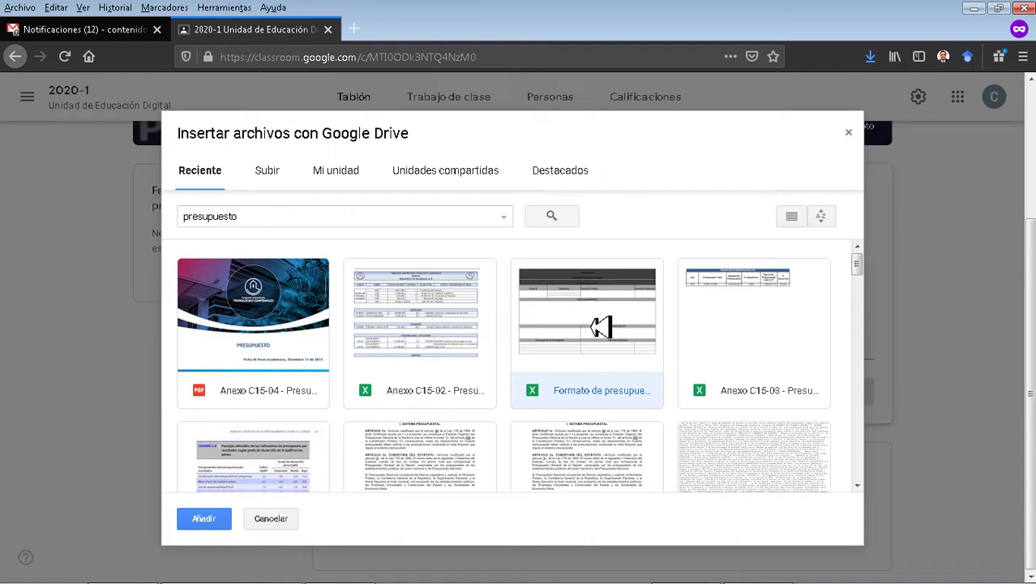
pyautogui.doubleClick(601, 327)
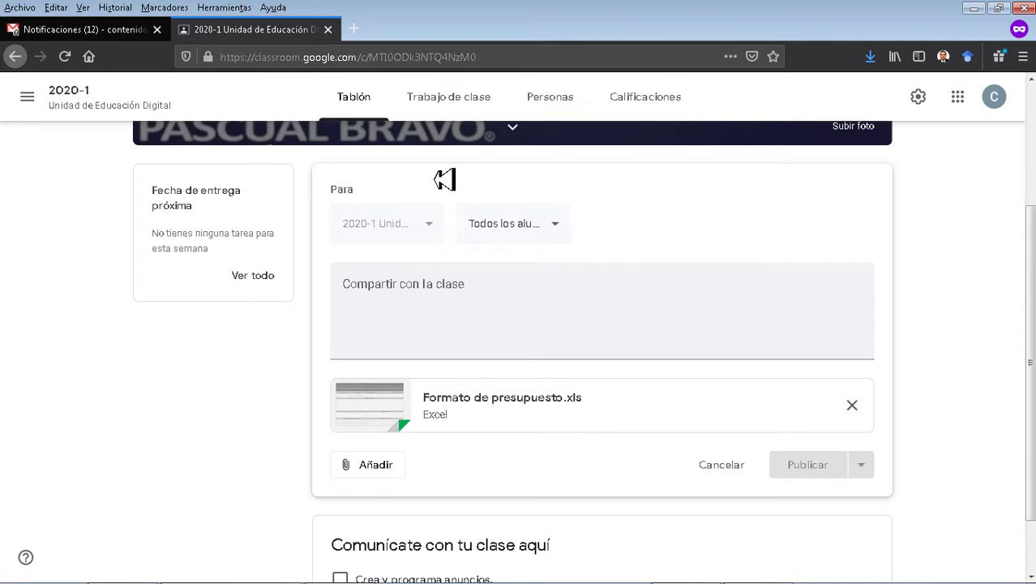
pyautogui.click(373, 475)
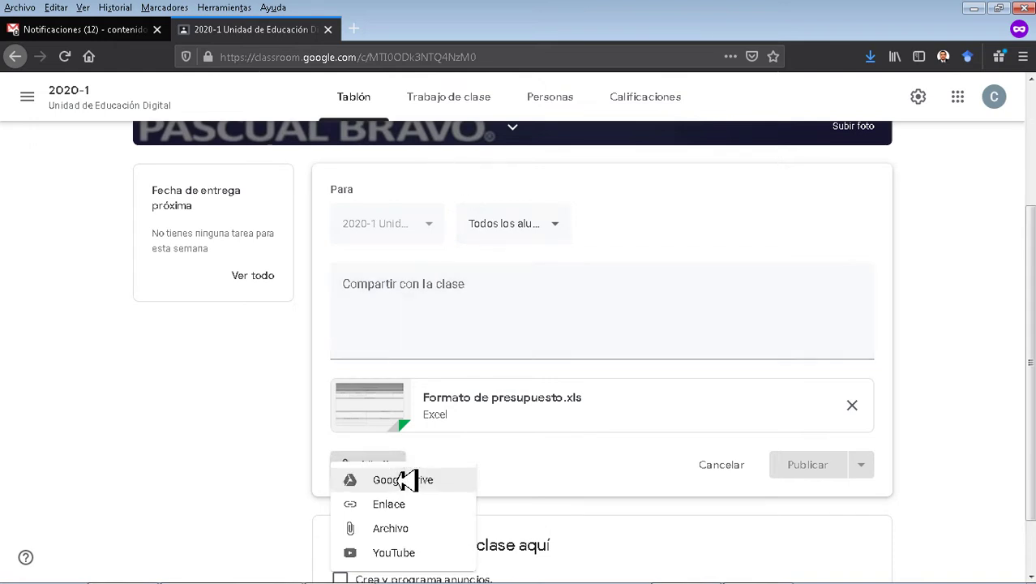
pyautogui.scroll(-2, 658, 522)
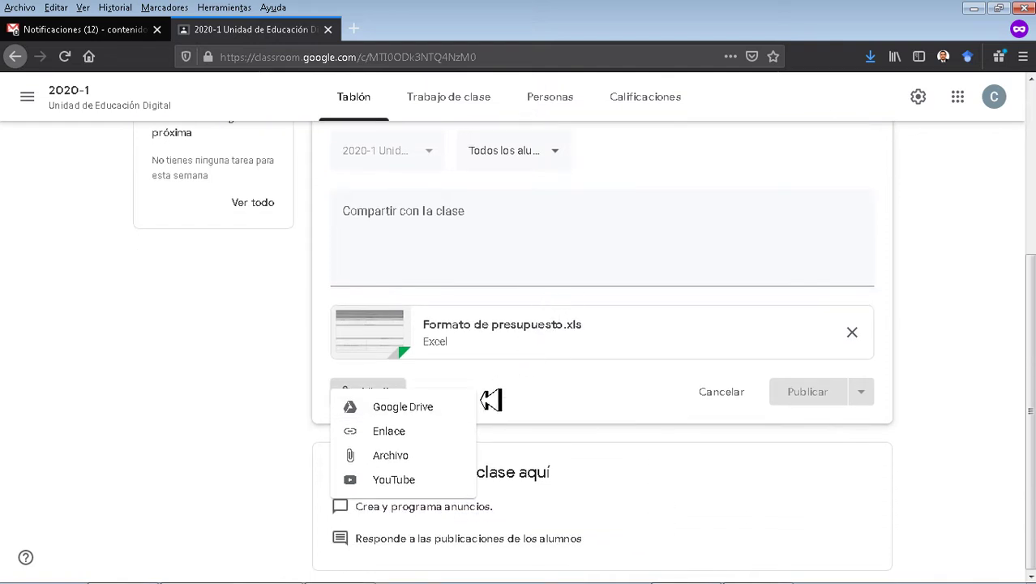
pyautogui.click(399, 438)
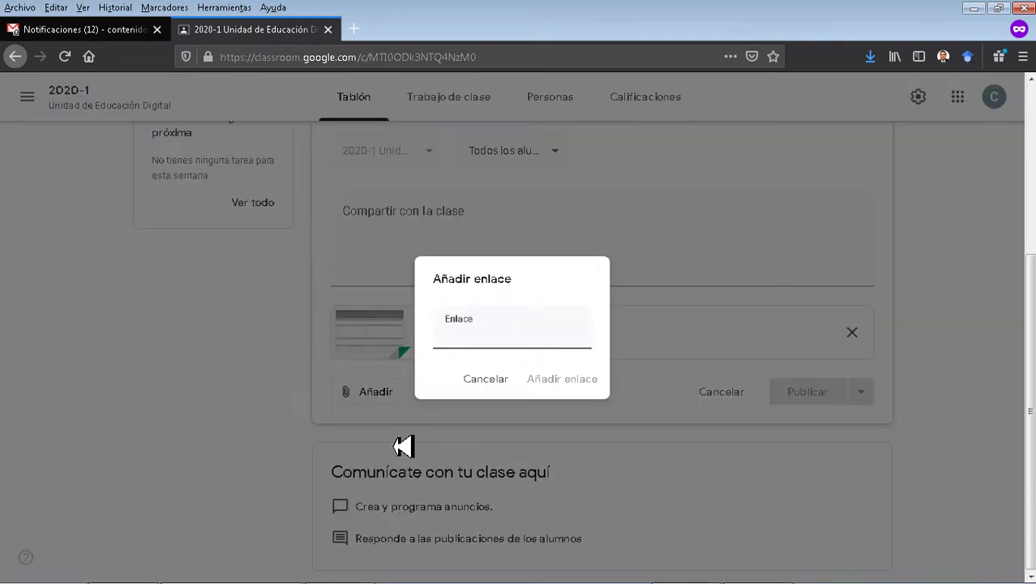
pyautogui.write('www.')
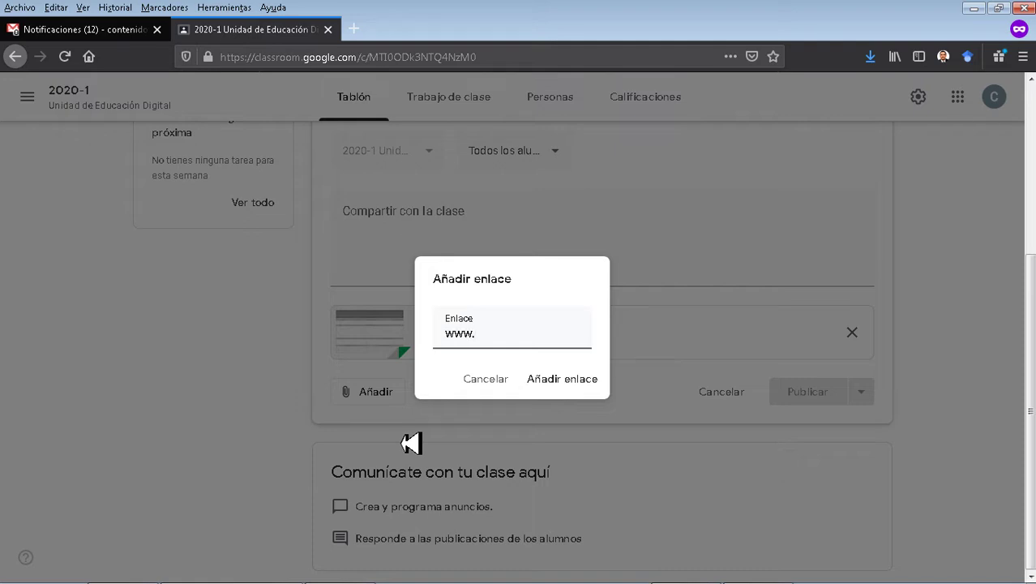
pyautogui.press('BackSpace')
pyautogui.press('BackSpace')
pyautogui.press('BackSpace')
pyautogui.write('WWW.PAS')
pyautogui.hotkey('ctrl', 'a')
pyautogui.write('www.pascualbravo.edu.co')
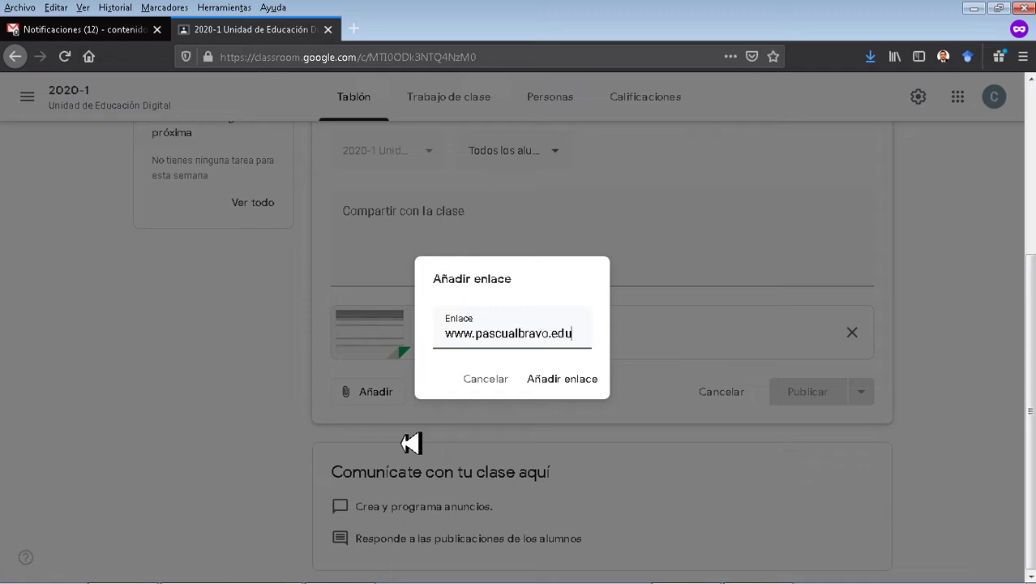
pyautogui.click(572, 386)
pyautogui.scroll(-1, 331, 435)
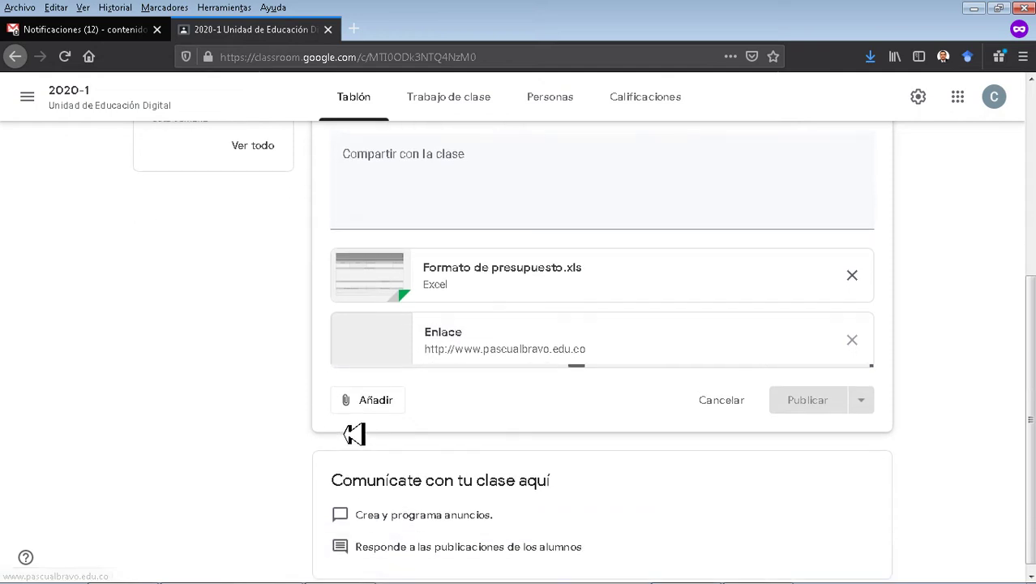
pyautogui.click(374, 397)
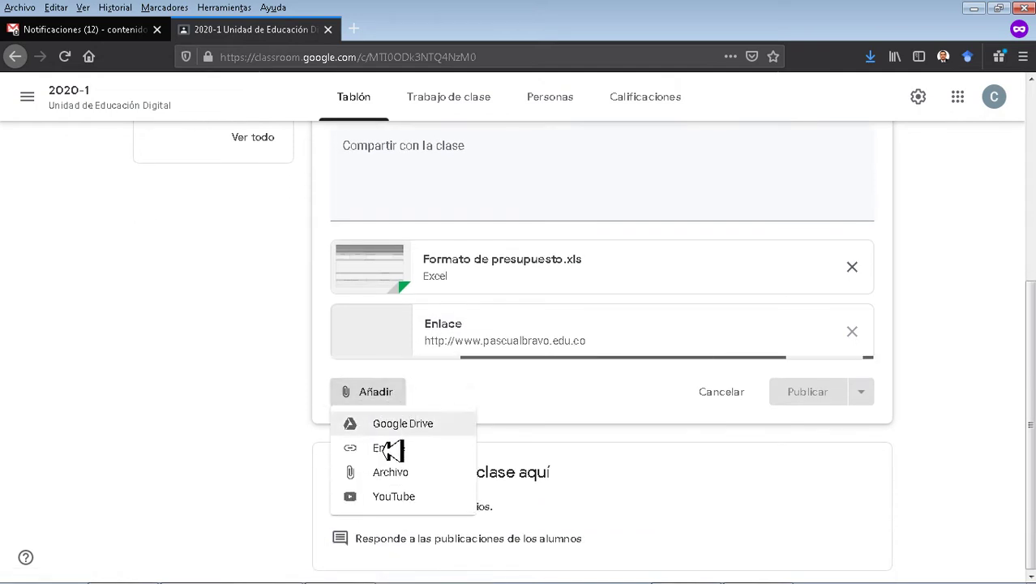
# Upload the GRF-FR-22 Autorización Salida de Bienes .xlsx from the computer as a third attachment.
pyautogui.click(411, 478)
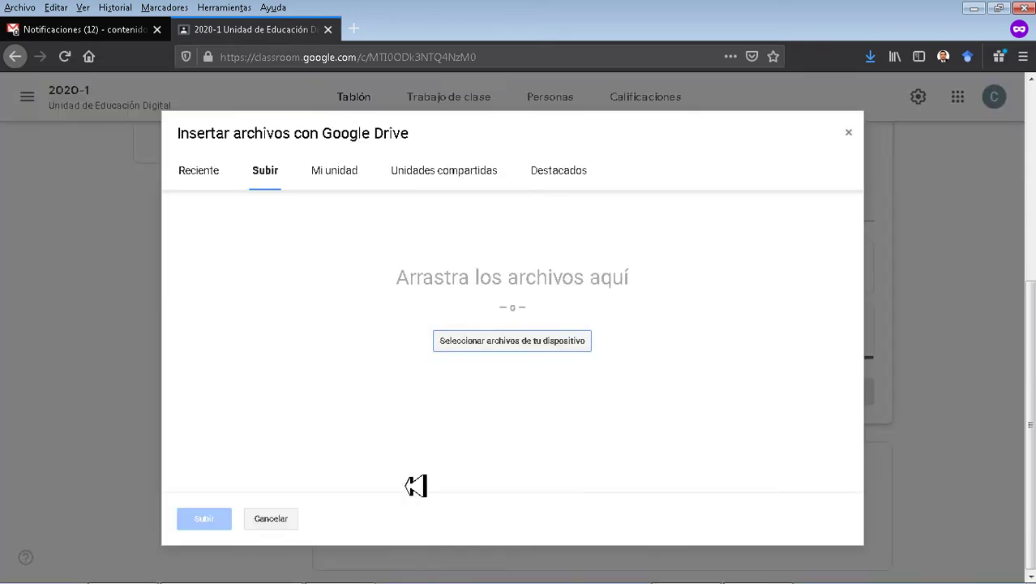
pyautogui.click(530, 343)
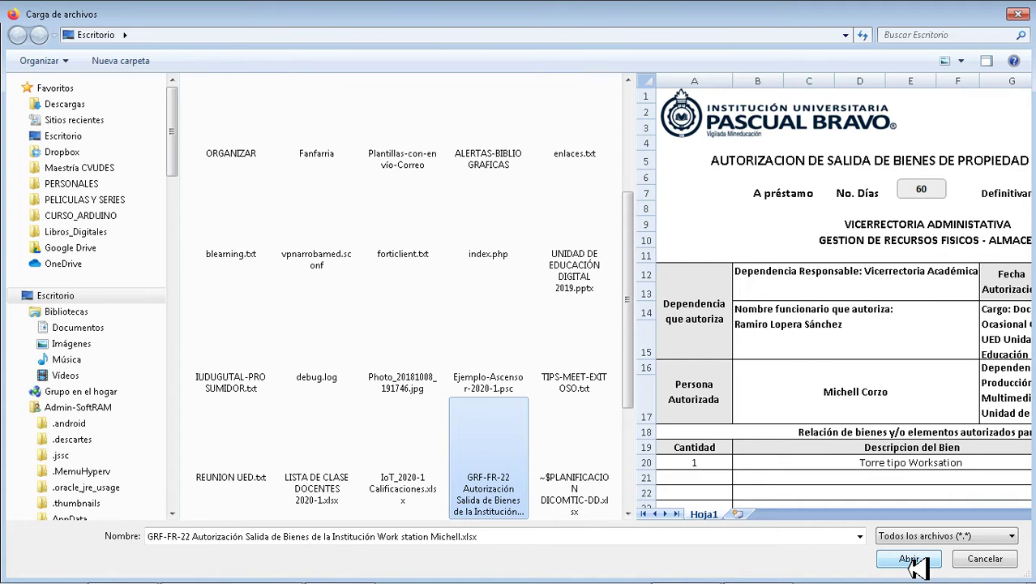
pyautogui.click(909, 558)
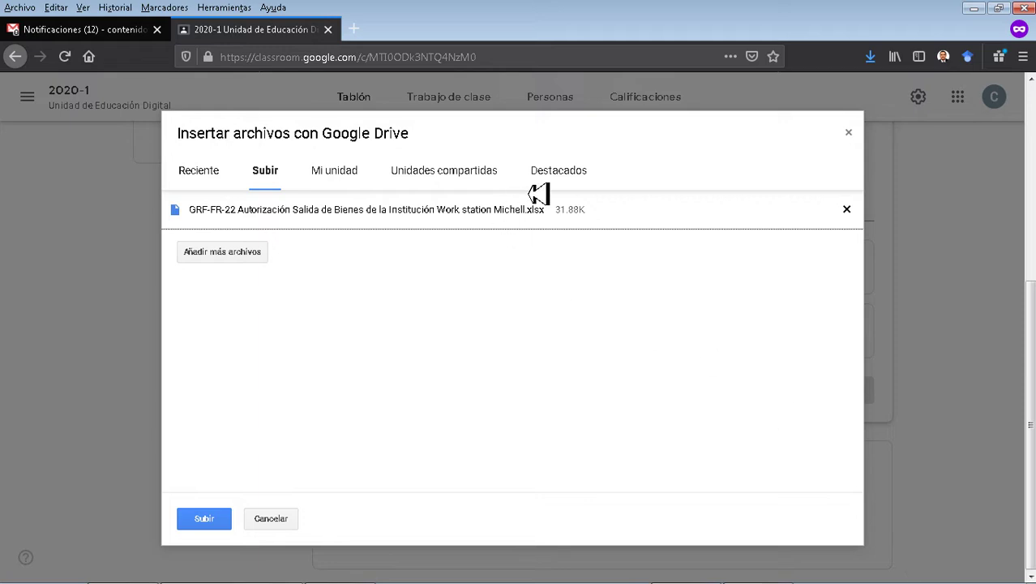
pyautogui.click(207, 523)
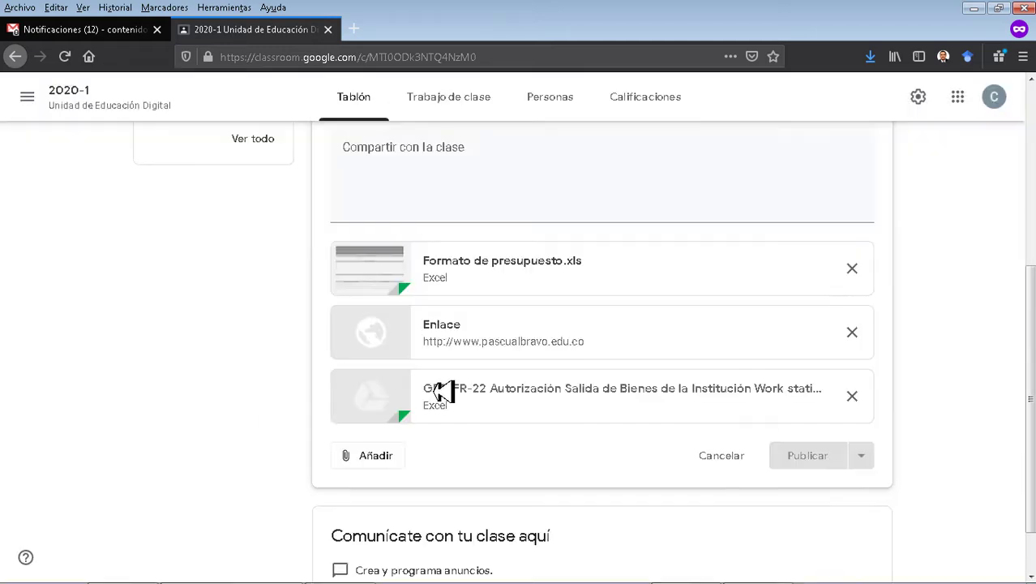
# Search YouTube and attach the video 'Herramienta para el teletrabajo: presentación' to the post.
pyautogui.click(378, 392)
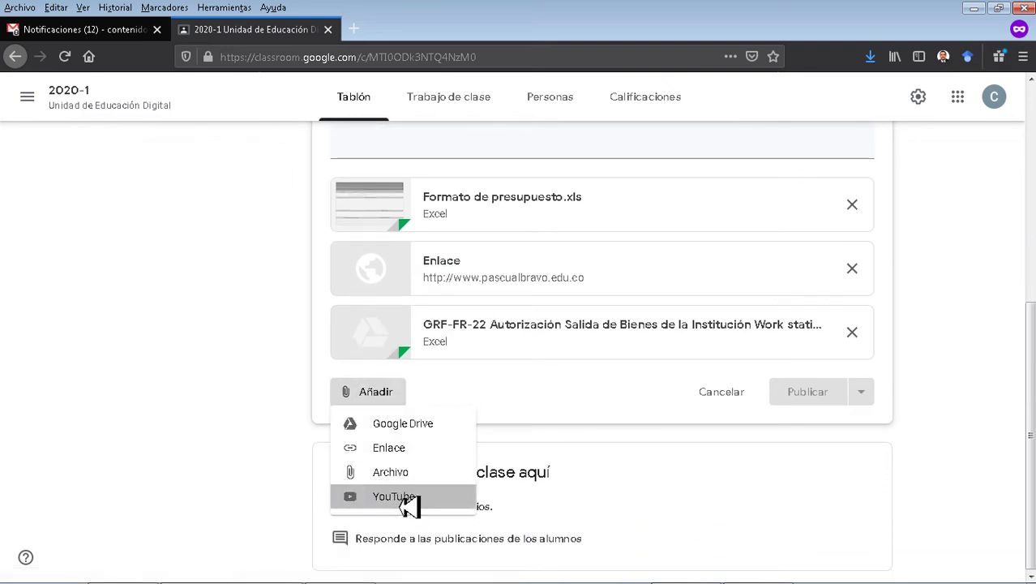
pyautogui.click(405, 499)
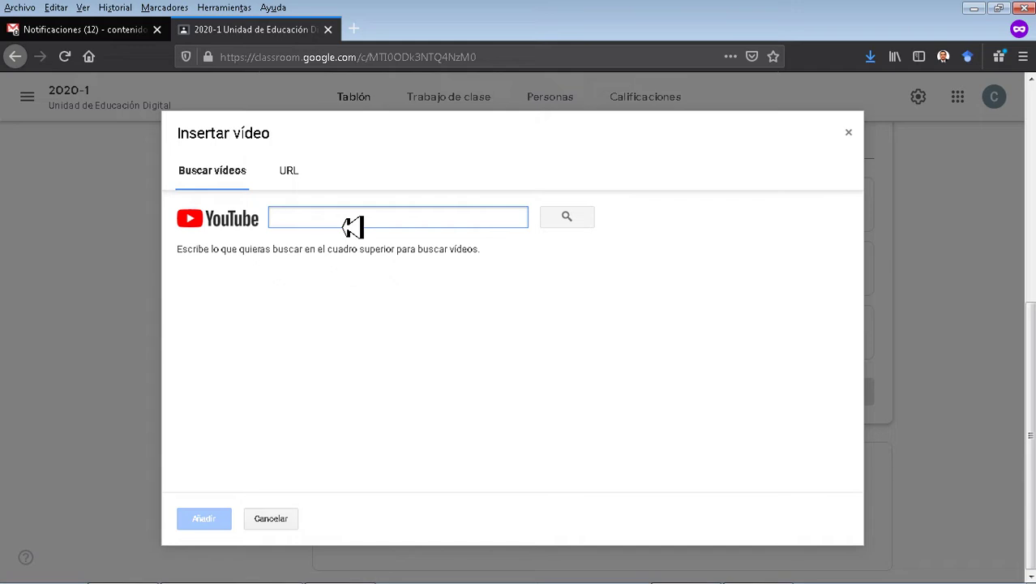
pyautogui.write('teletrabajo pascual bravo')
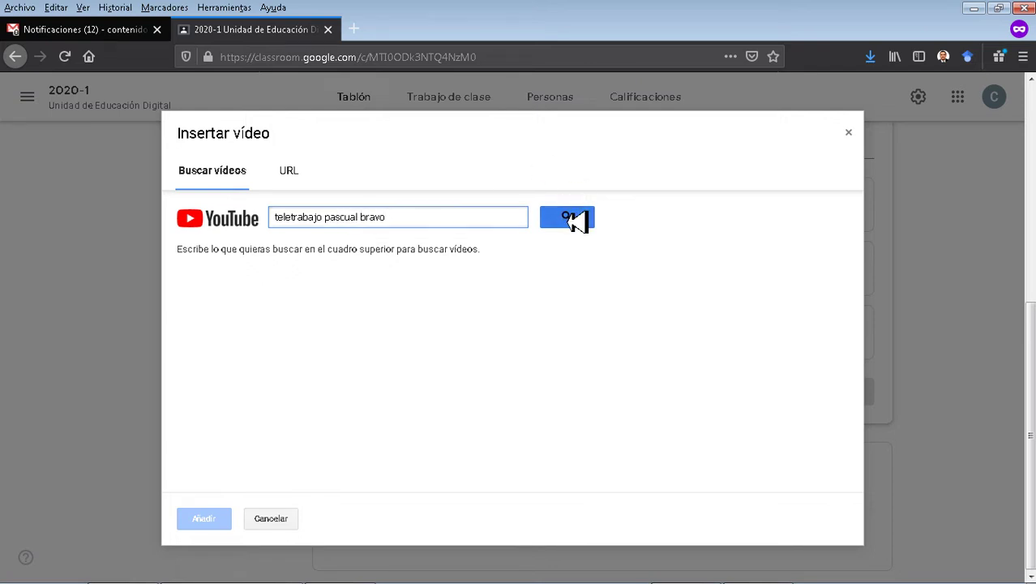
pyautogui.click(570, 219)
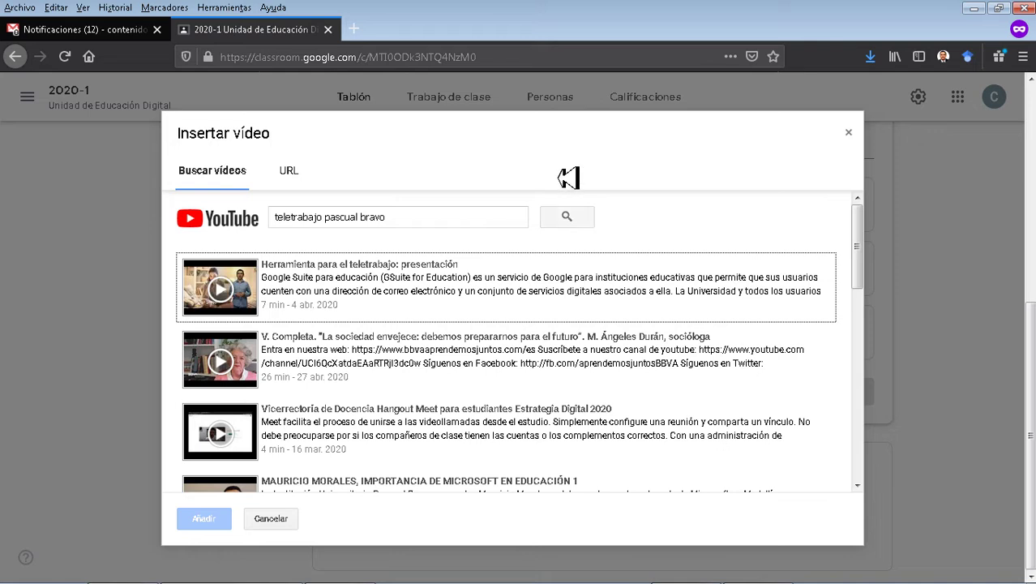
pyautogui.click(373, 302)
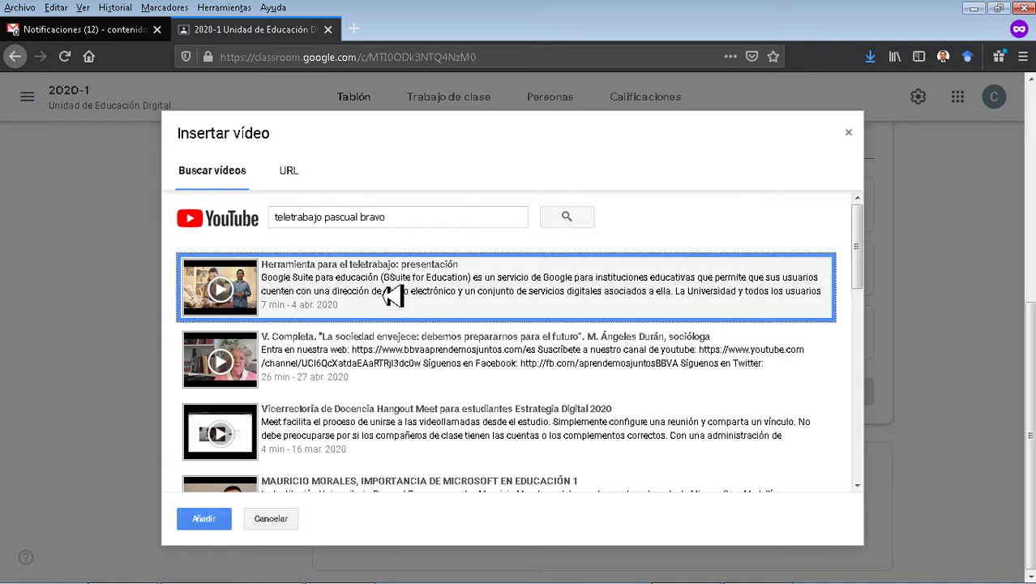
pyautogui.click(205, 522)
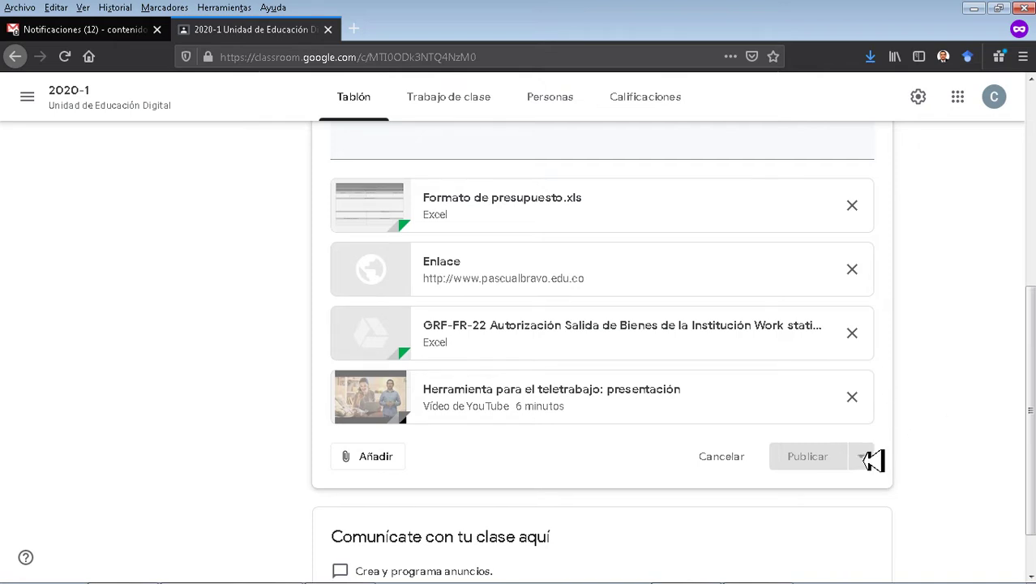
pyautogui.scroll(3, 864, 450)
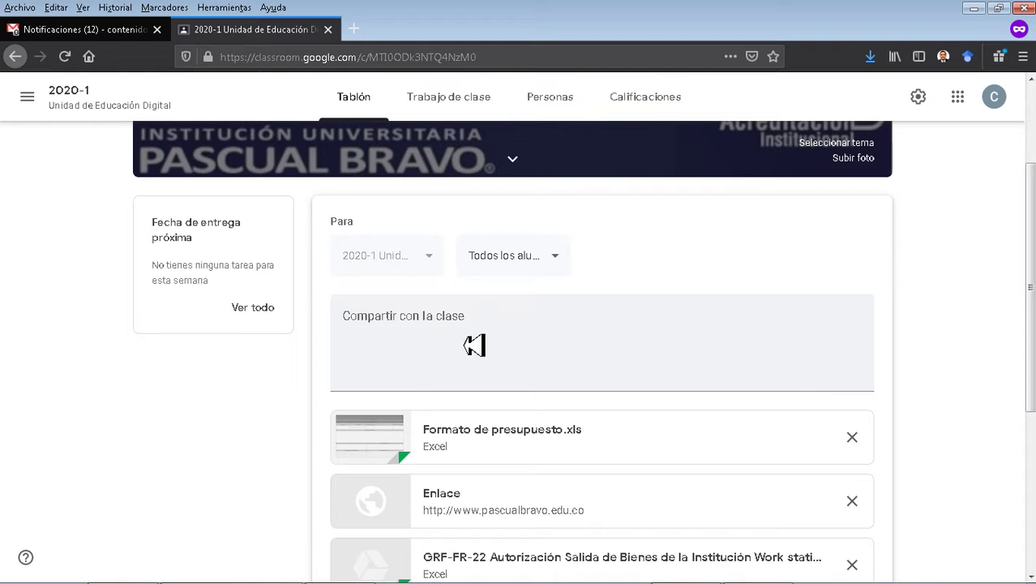
# Write the post message 'Trabaja desde casa con Google Classroom'.
pyautogui.scroll(-2, 470, 345)
pyautogui.click(484, 208)
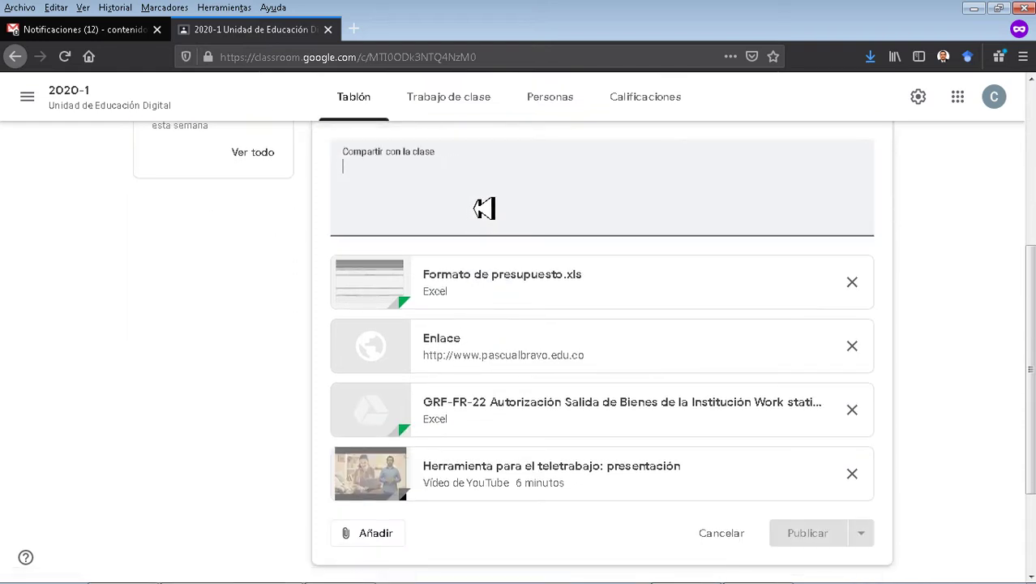
pyautogui.write('Tra')
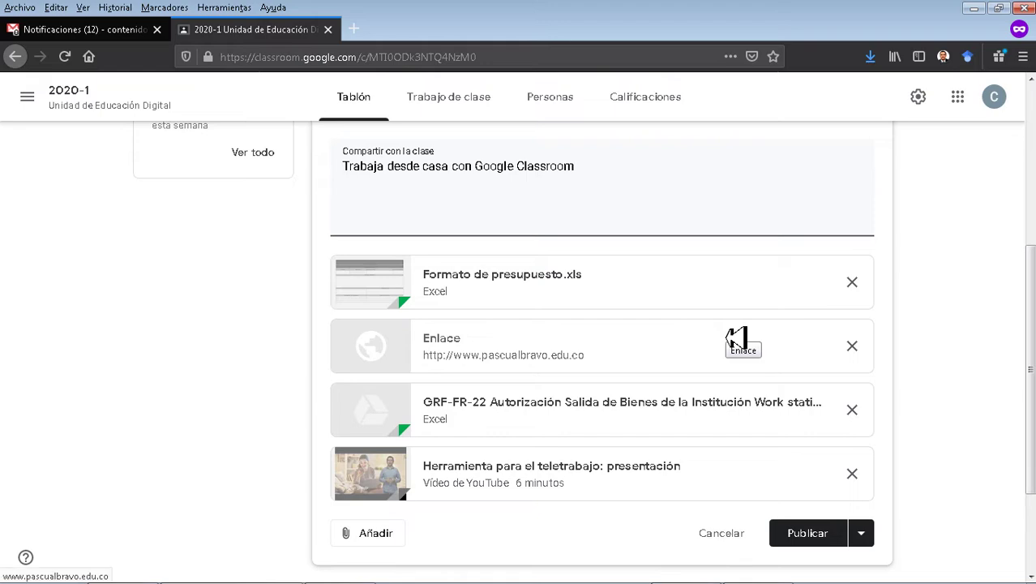
pyautogui.scroll(-3, 736, 339)
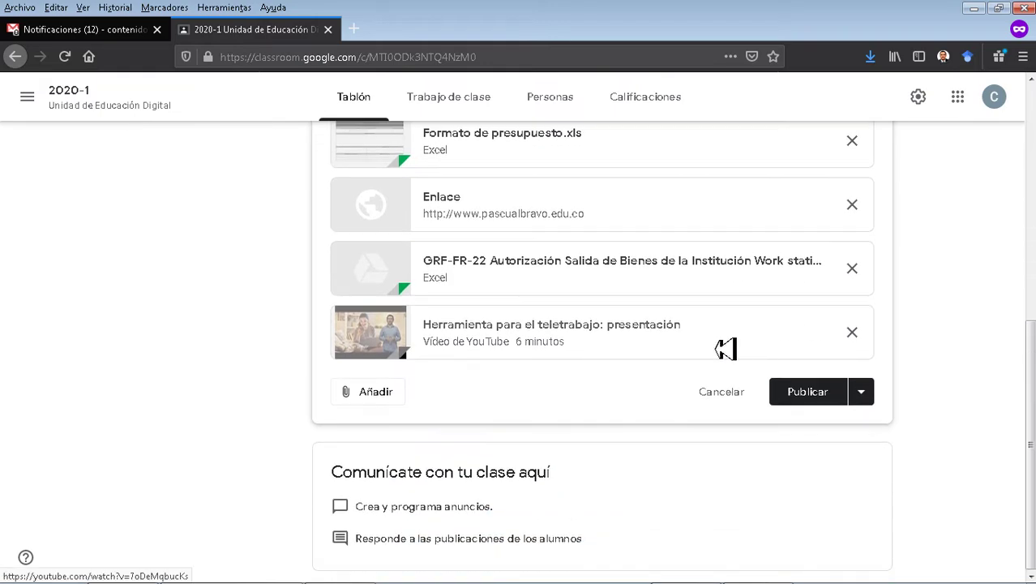
pyautogui.scroll(9, 681, 314)
pyautogui.scroll(-5, 649, 309)
pyautogui.scroll(-5, 914, 255)
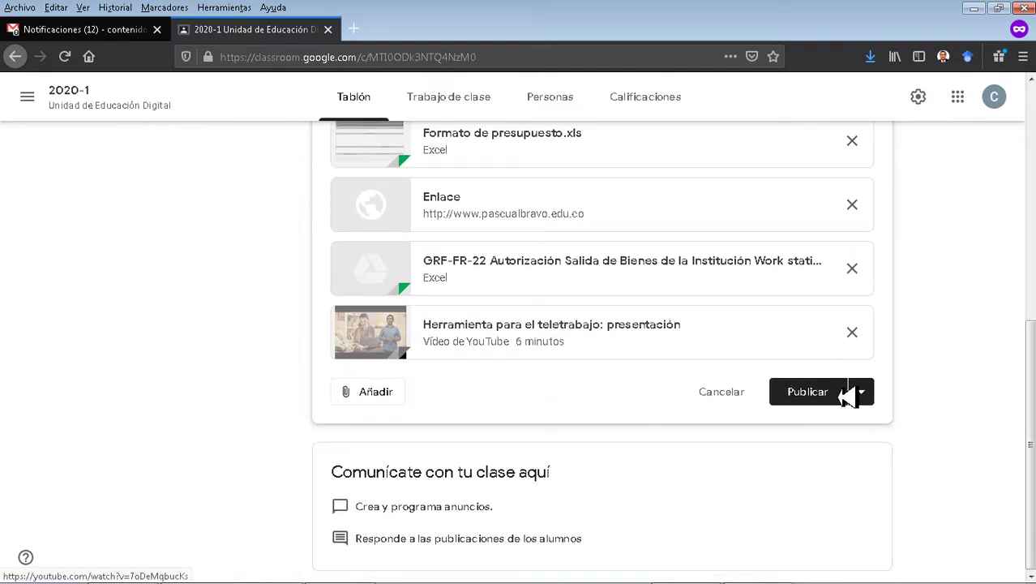
# Save the announcement as a draft instead of publishing it.
pyautogui.click(867, 395)
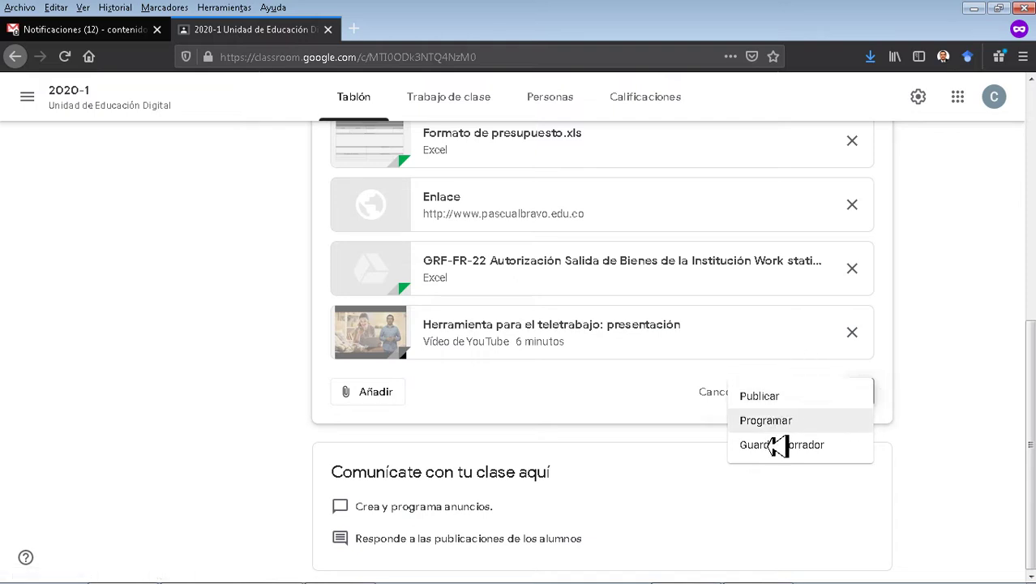
pyautogui.click(779, 453)
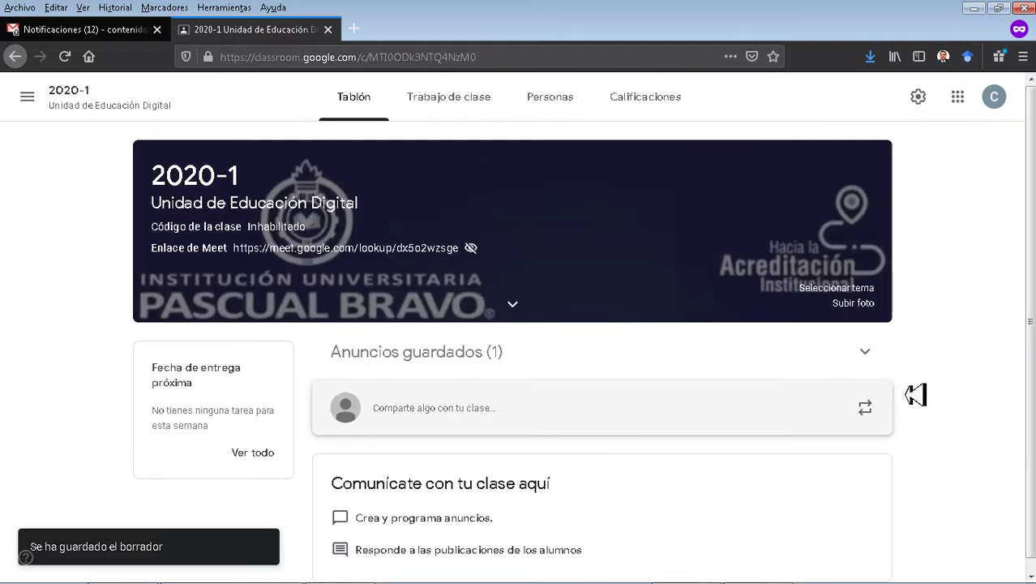
pyautogui.scroll(-1, 921, 391)
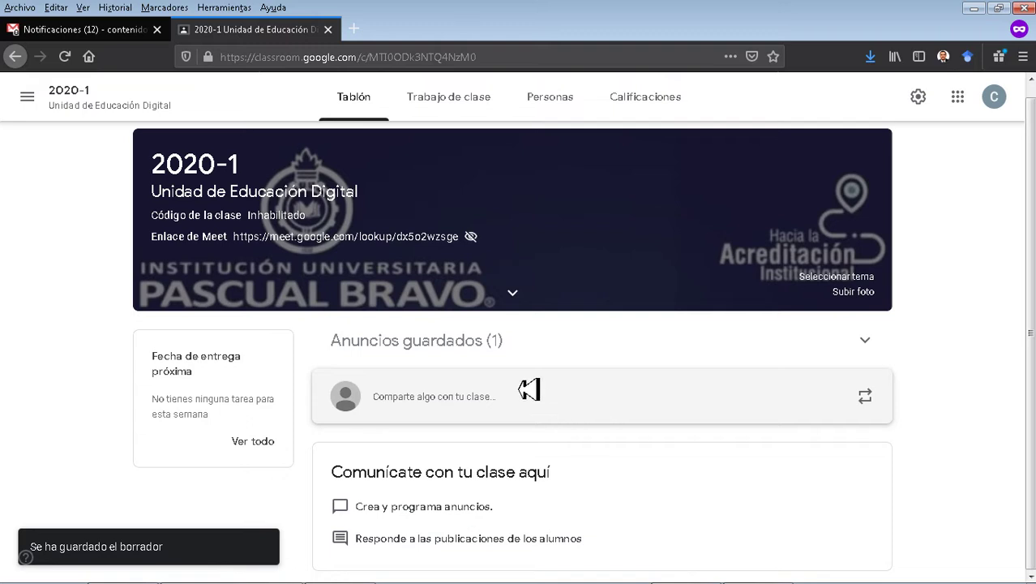
# Reopen the saved draft, abandon scheduling it for 13 May 2020 8:00, and publish it immediately.
pyautogui.click(468, 354)
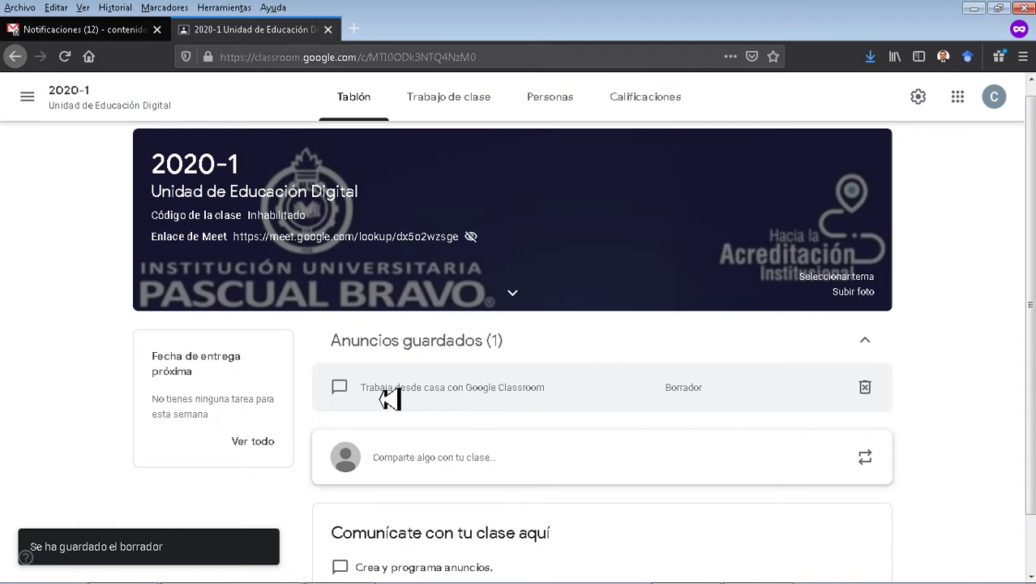
pyautogui.click(556, 398)
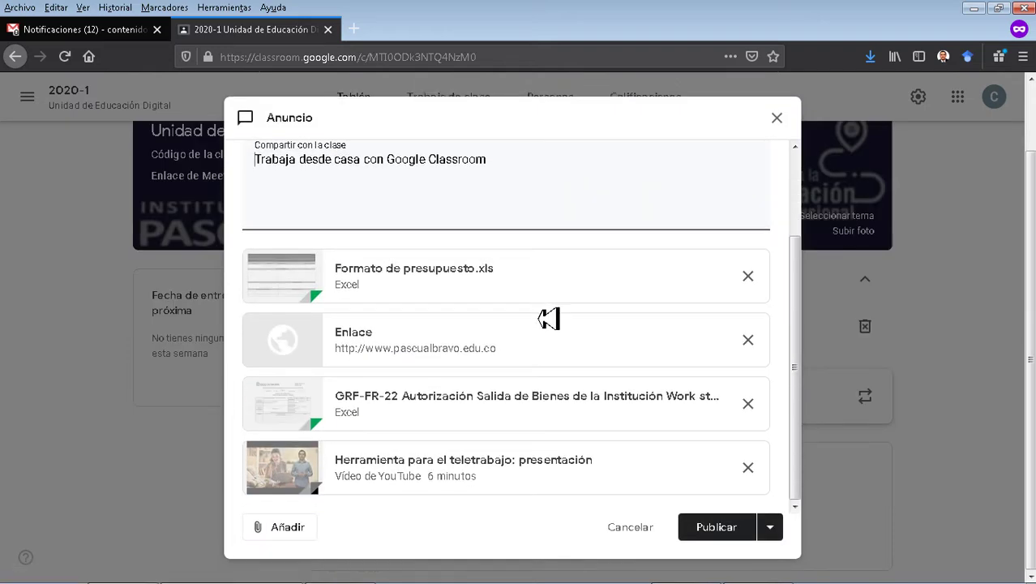
pyautogui.click(775, 535)
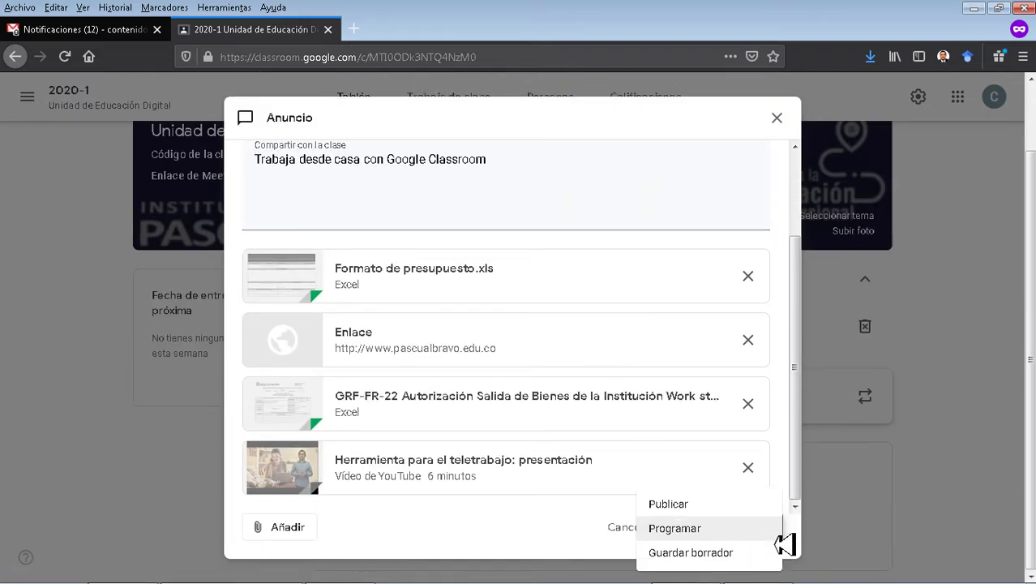
pyautogui.click(677, 529)
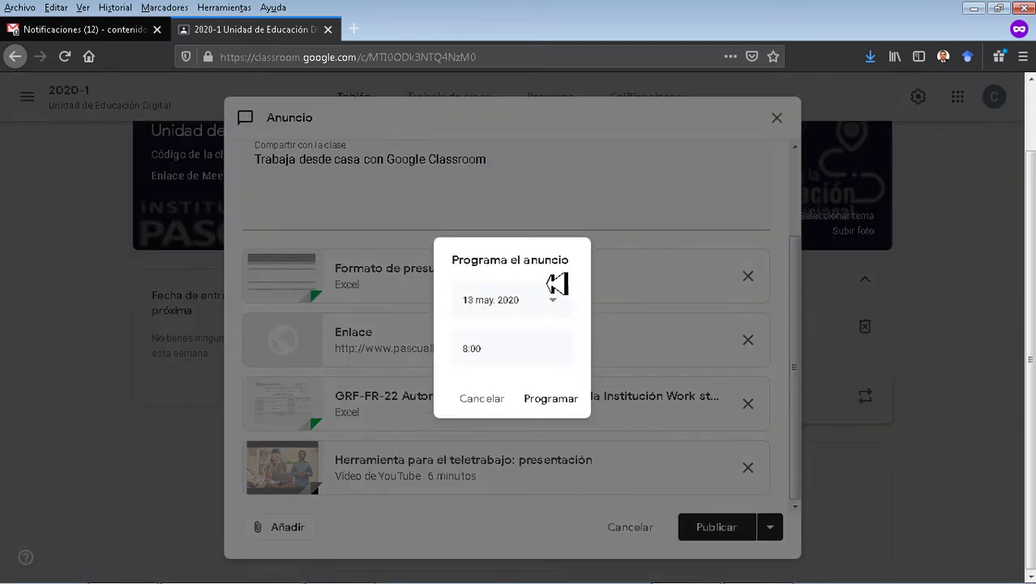
pyautogui.click(554, 307)
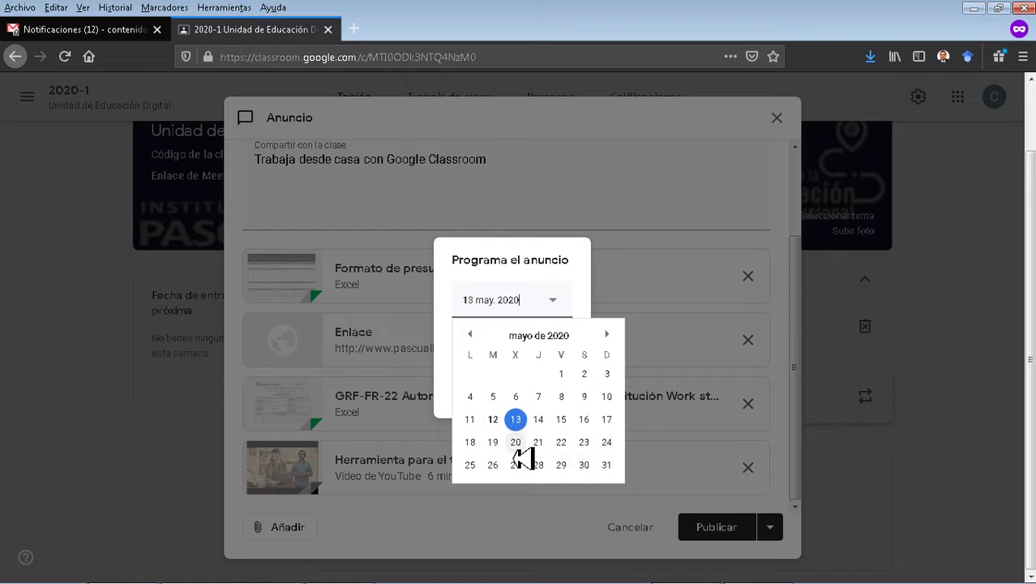
pyautogui.click(562, 258)
pyautogui.click(503, 362)
pyautogui.click(545, 355)
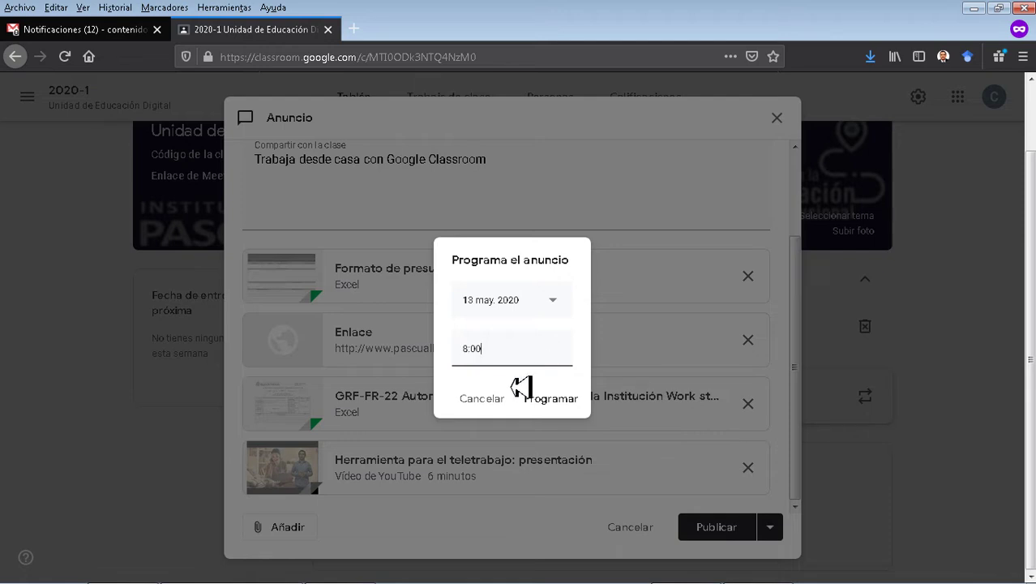
pyautogui.click(482, 405)
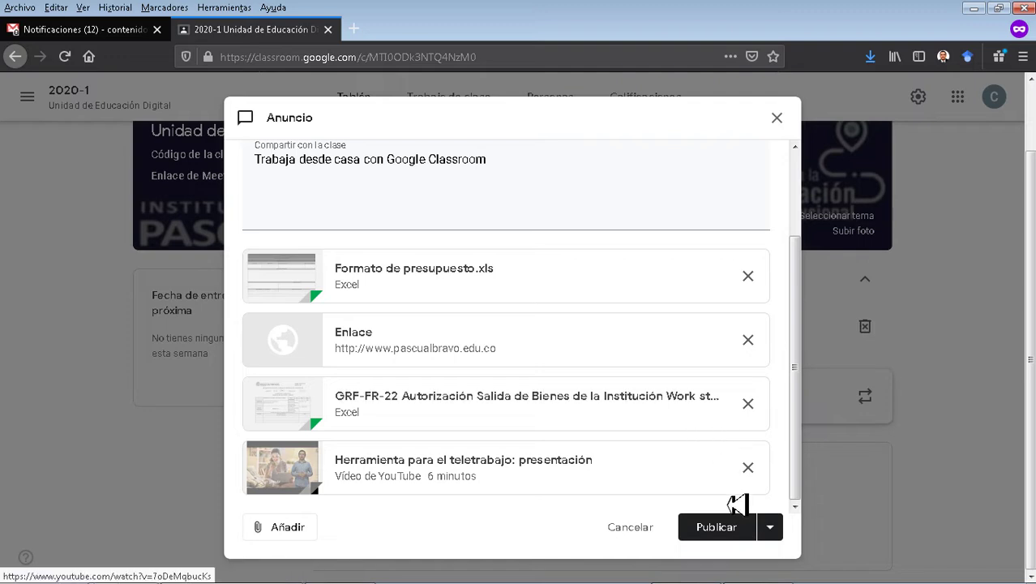
pyautogui.click(717, 529)
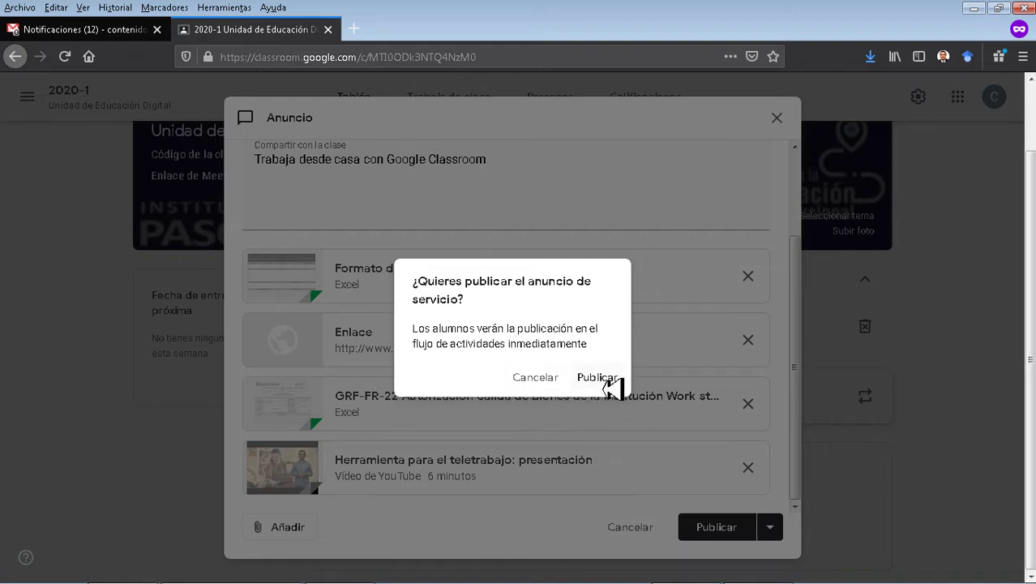
pyautogui.click(607, 385)
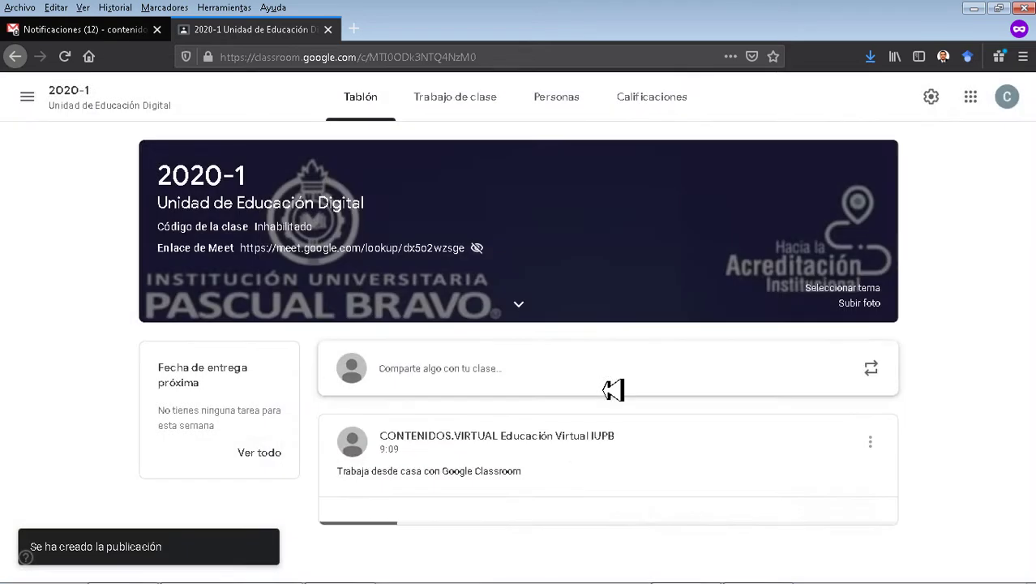
# Go to the Trabajo de clase page of class 2020-1.
pyautogui.scroll(-3, 614, 388)
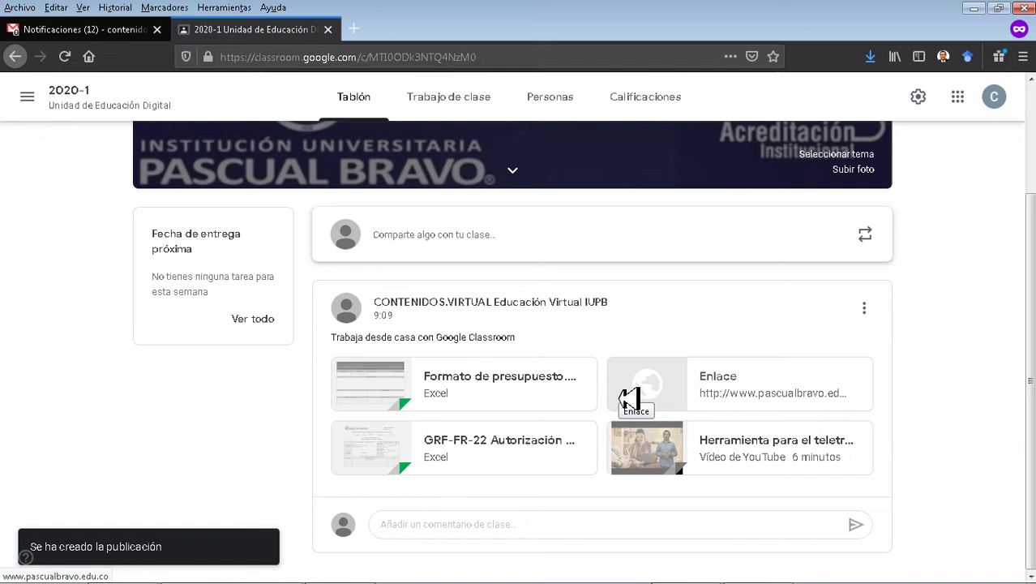
pyautogui.scroll(3, 630, 398)
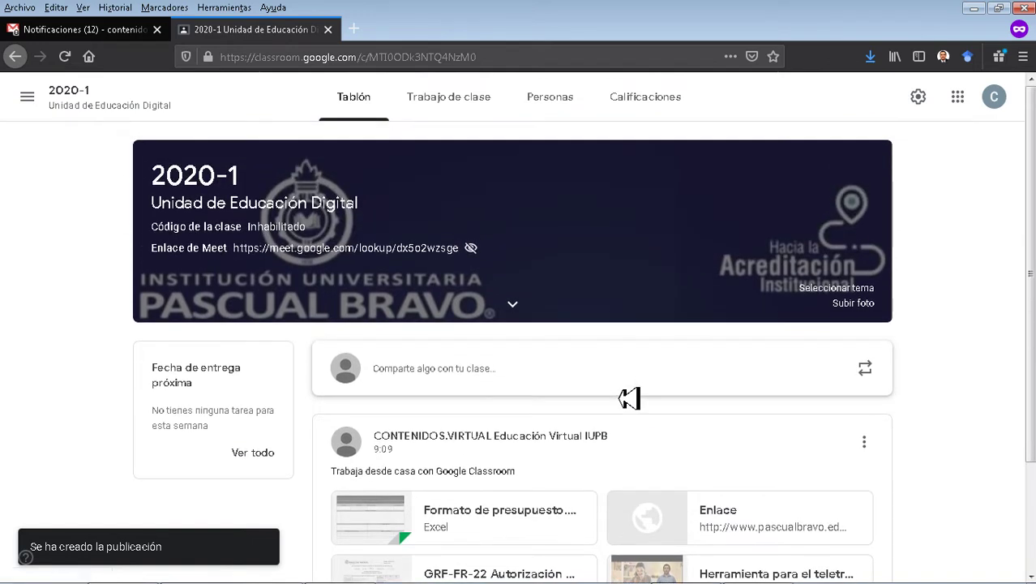
pyautogui.scroll(-3, 629, 398)
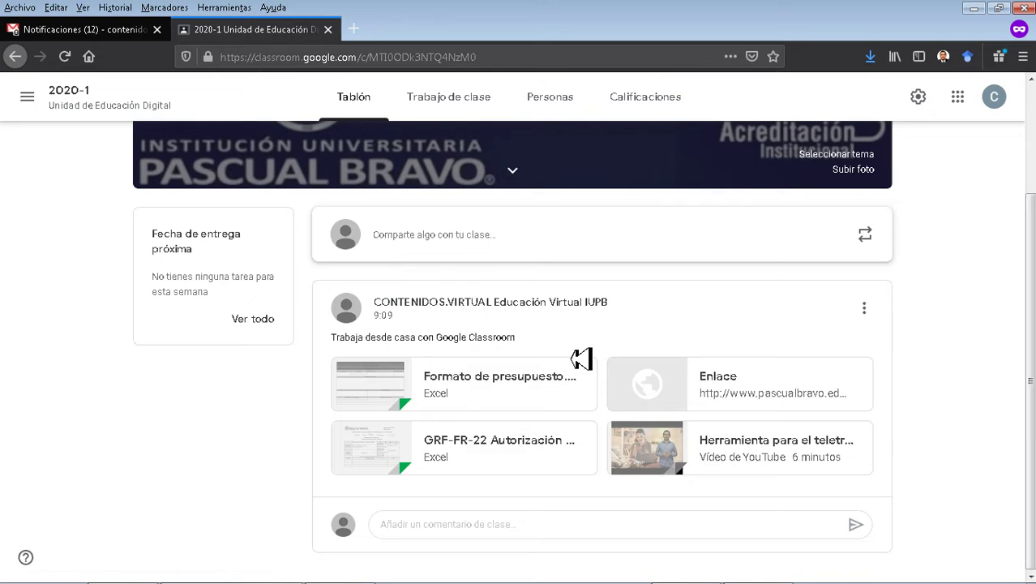
pyautogui.scroll(3, 581, 359)
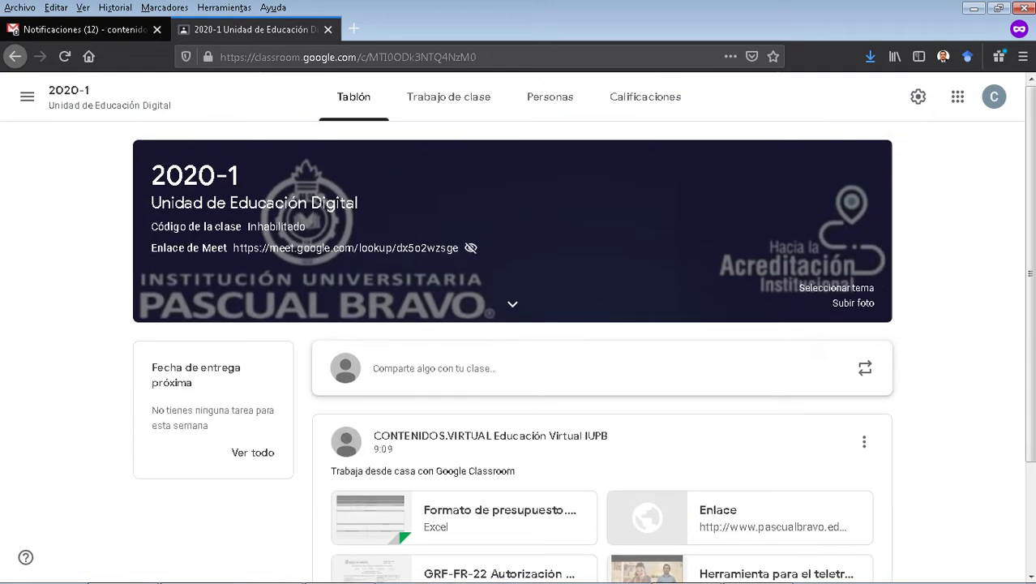
pyautogui.click(449, 97)
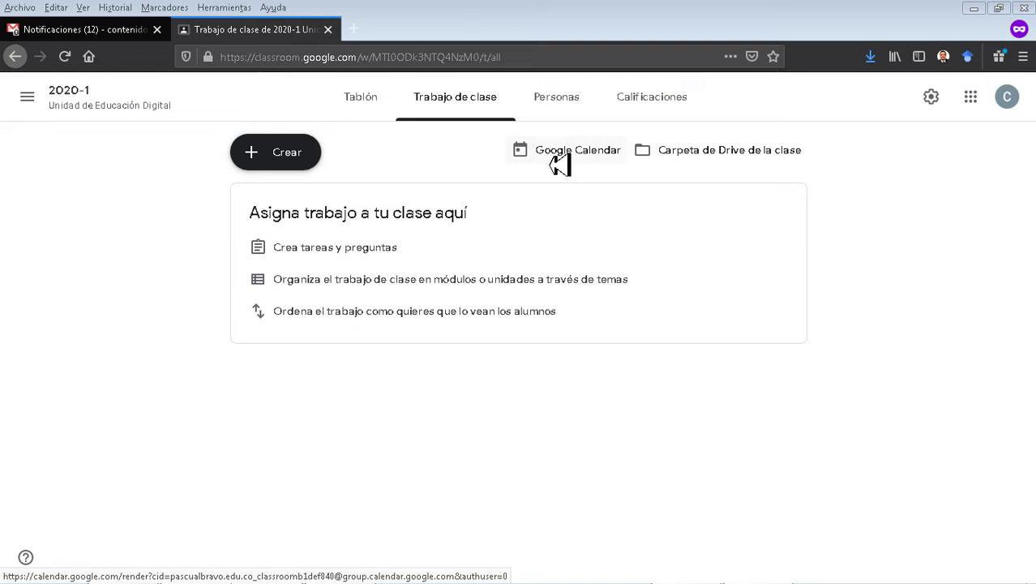
pyautogui.click(562, 163)
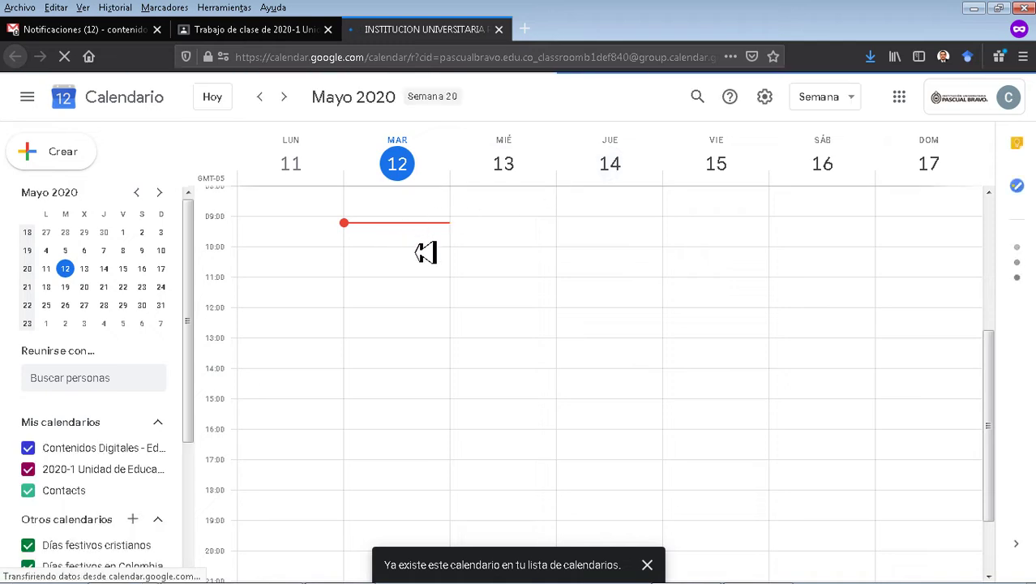
pyautogui.scroll(-1, 97, 454)
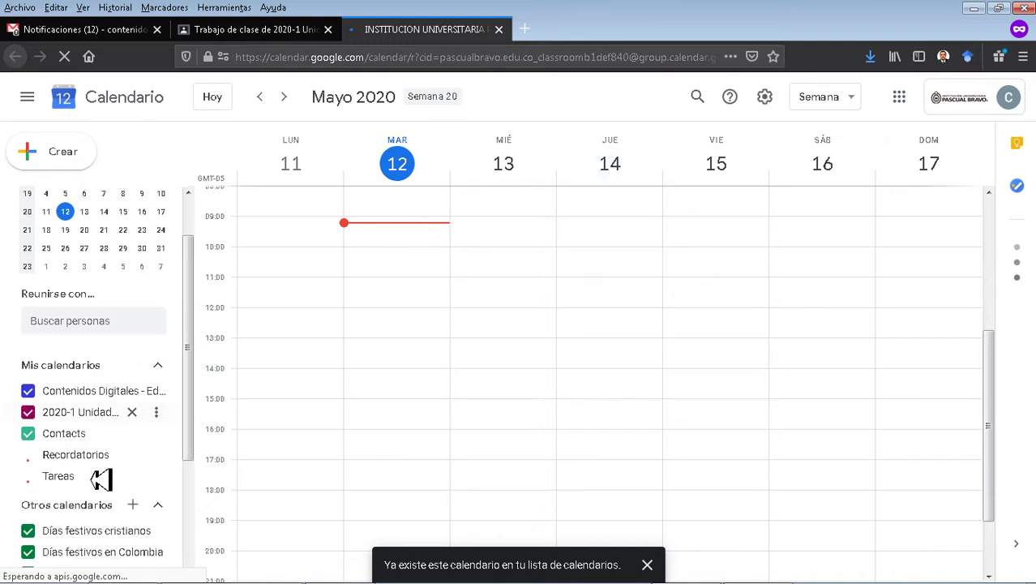
pyautogui.scroll(-4, 102, 480)
pyautogui.scroll(5, 104, 480)
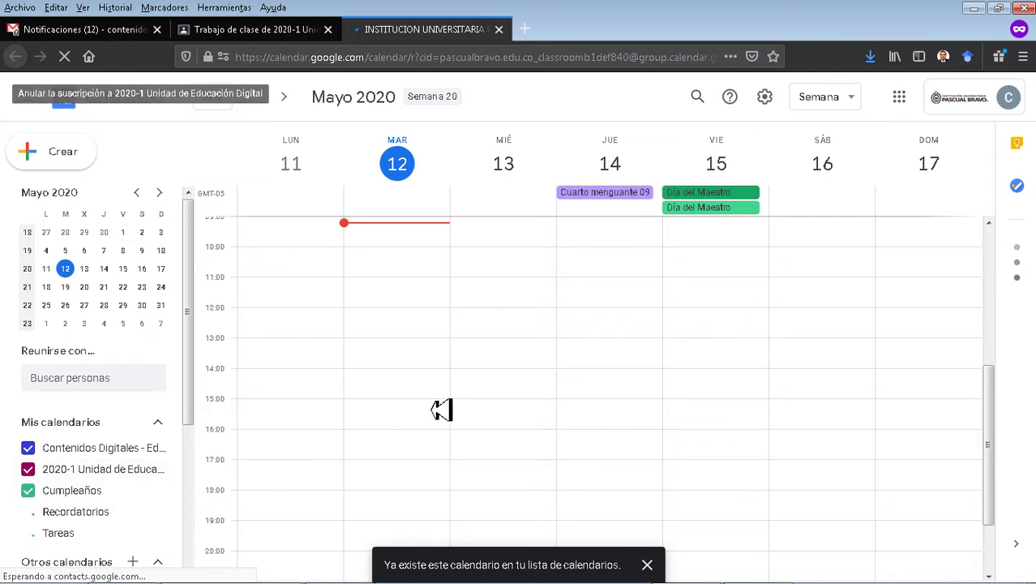
pyautogui.scroll(6, 462, 395)
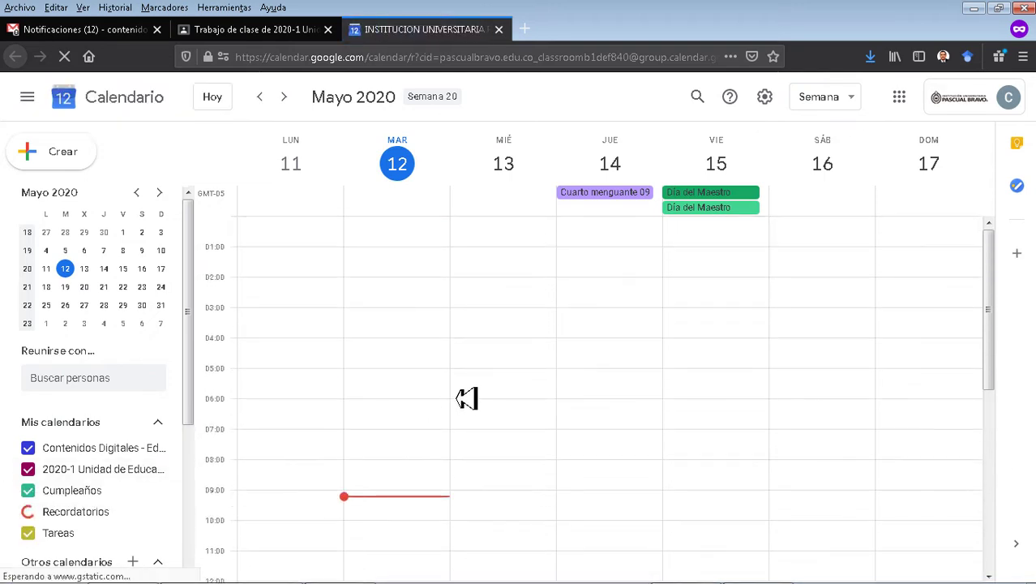
pyautogui.scroll(5, 468, 403)
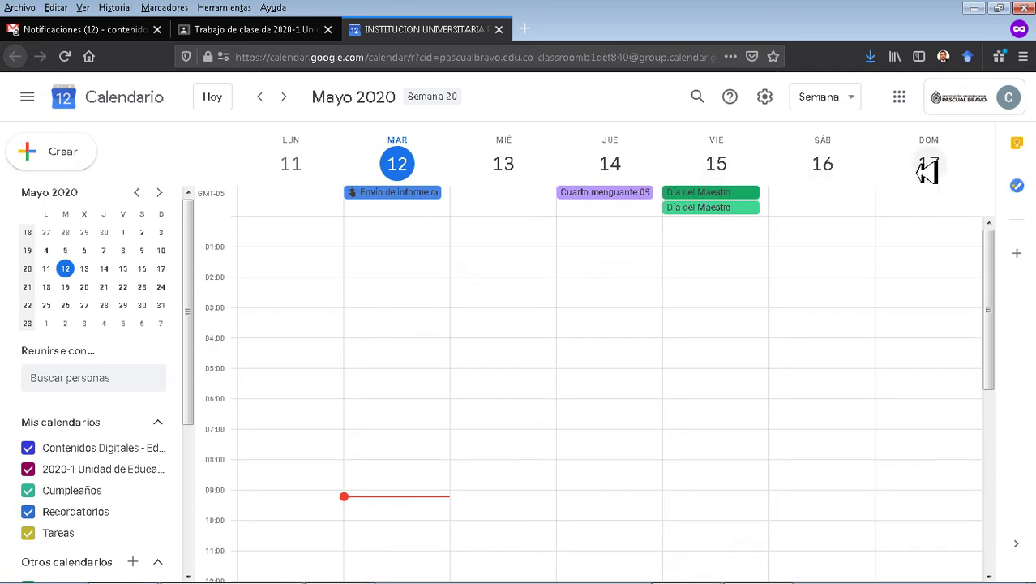
pyautogui.click(284, 97)
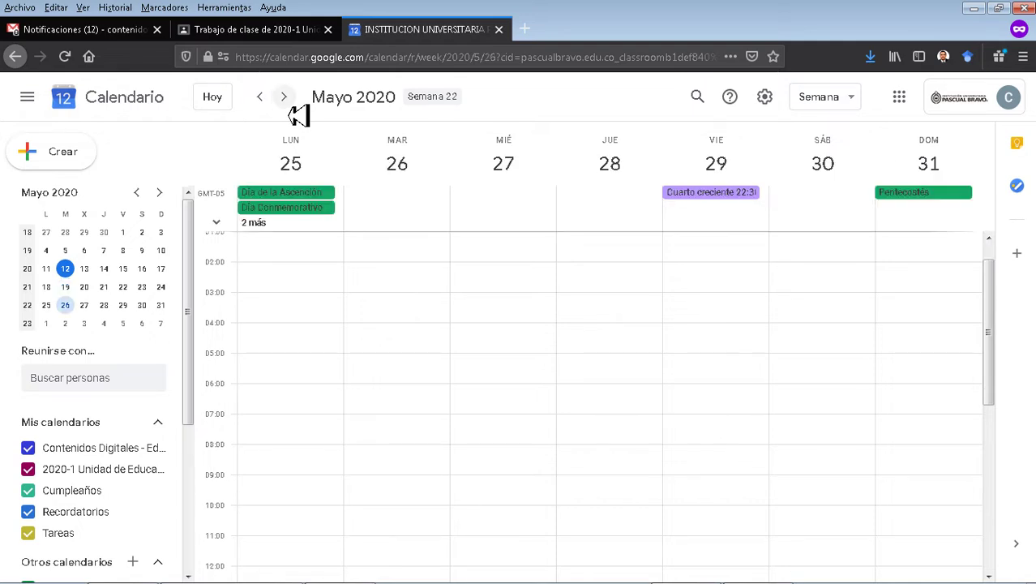
pyautogui.hotkey('ctrl', 'w')
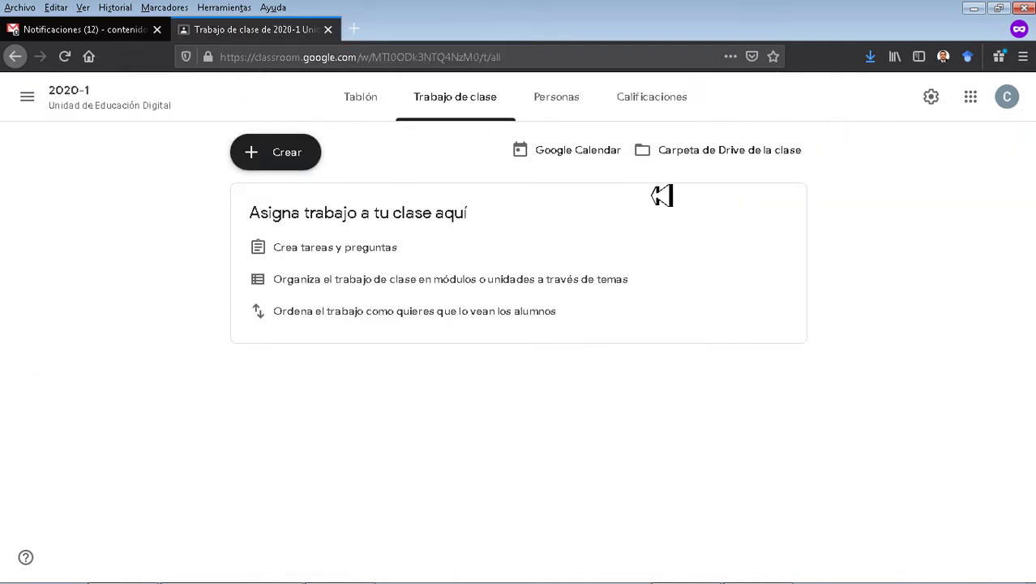
pyautogui.click(740, 161)
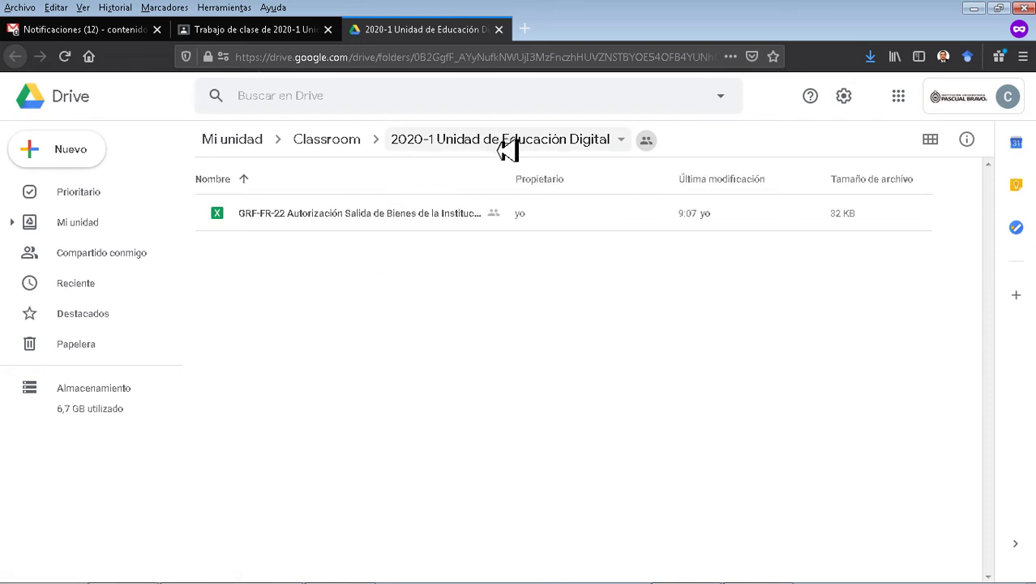
pyautogui.click(559, 228)
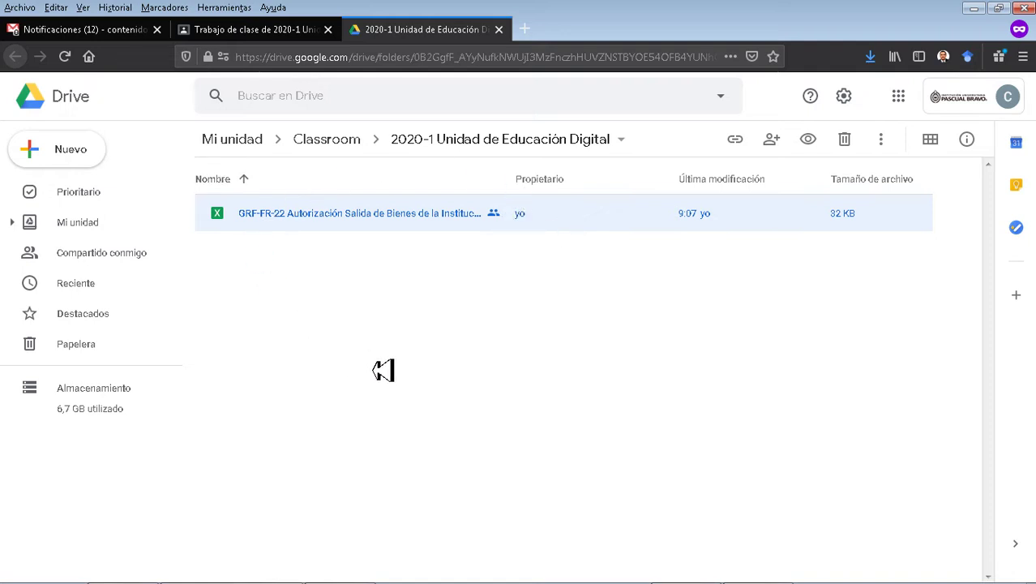
pyautogui.click(15, 224)
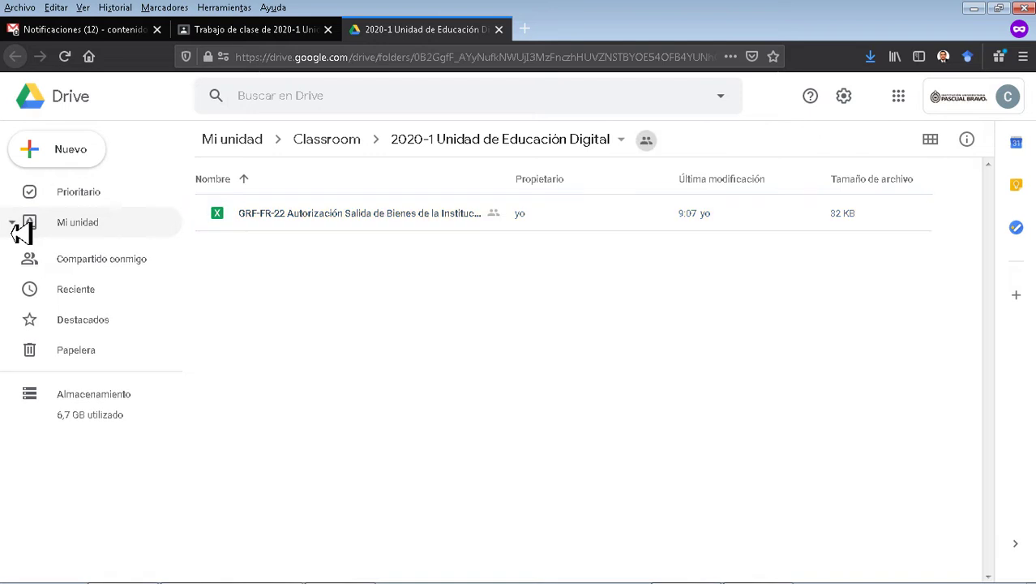
pyautogui.click(88, 232)
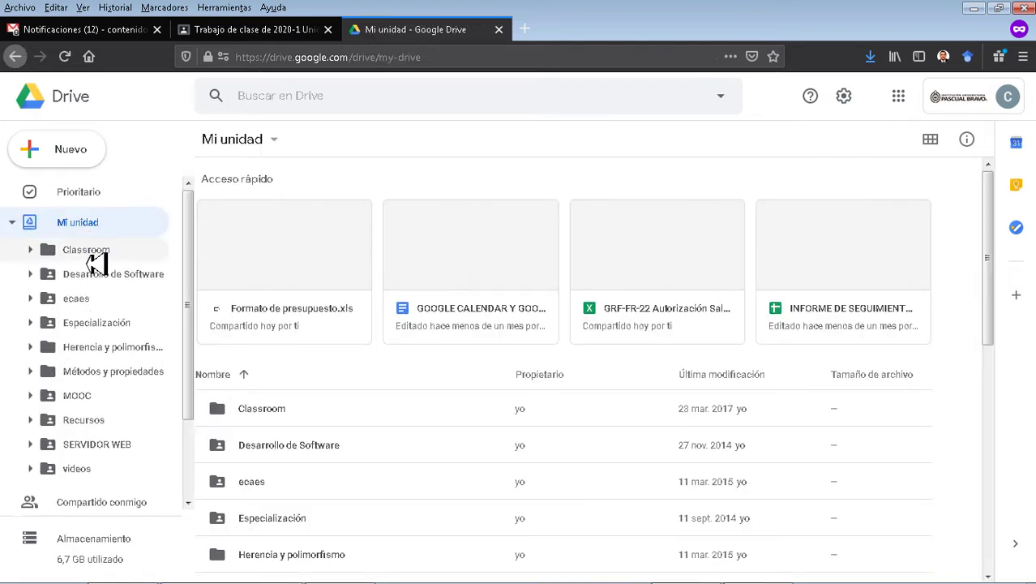
pyautogui.click(91, 256)
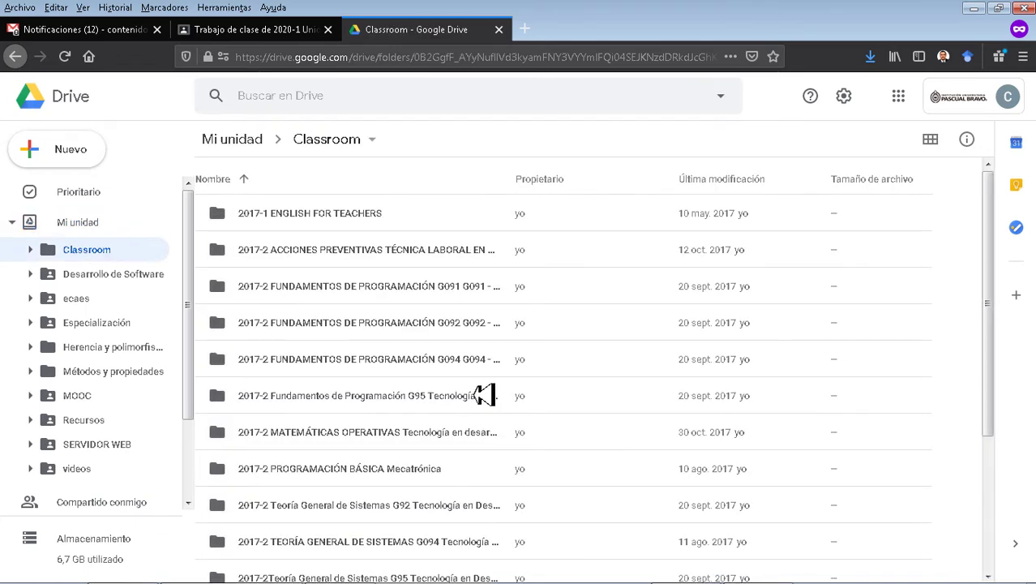
pyautogui.scroll(-1, 523, 348)
pyautogui.scroll(-3, 523, 349)
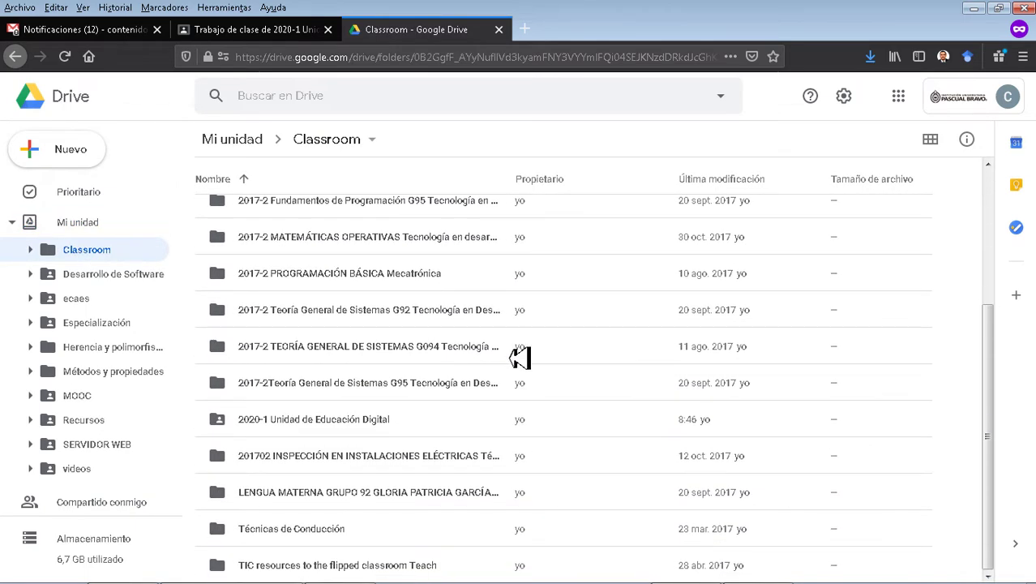
pyautogui.click(381, 429)
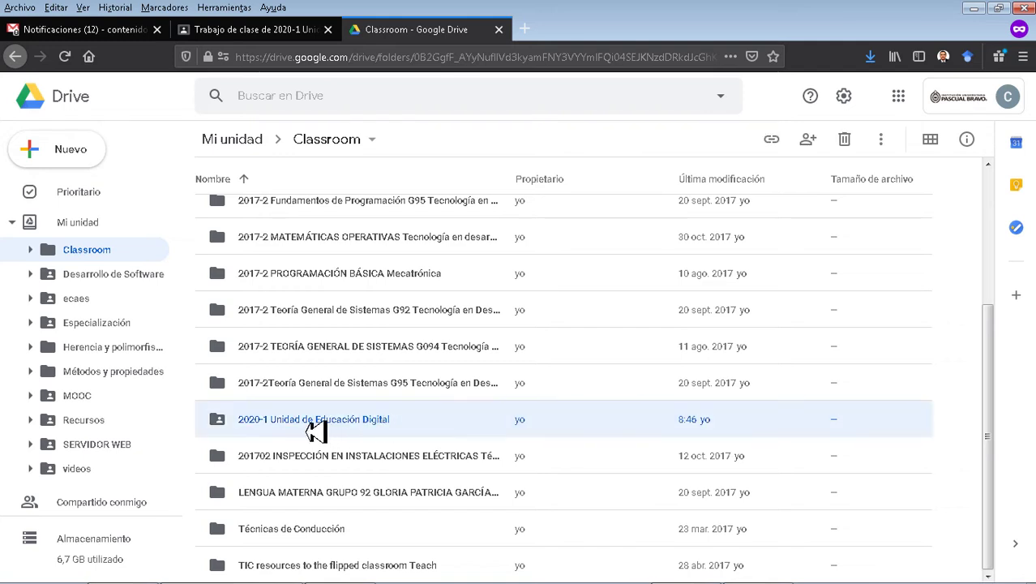
pyautogui.doubleClick(621, 435)
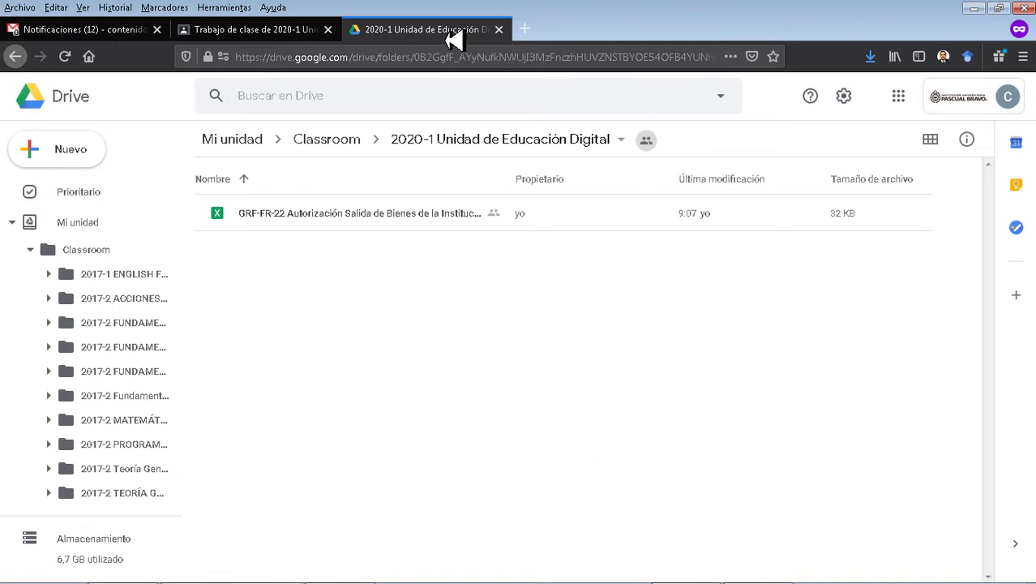
pyautogui.click(498, 30)
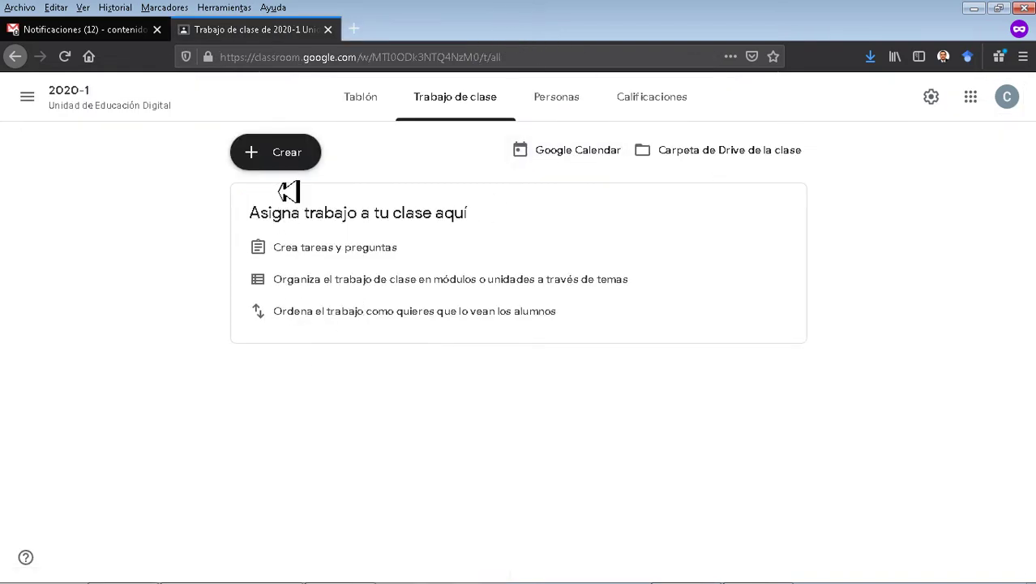
# Open the Personas page of class 2020-1, which lists one teacher and no students.
pyautogui.moveTo(238, 217); pyautogui.dragTo(281, 213)
pyautogui.moveTo(551, 282); pyautogui.dragTo(621, 327)
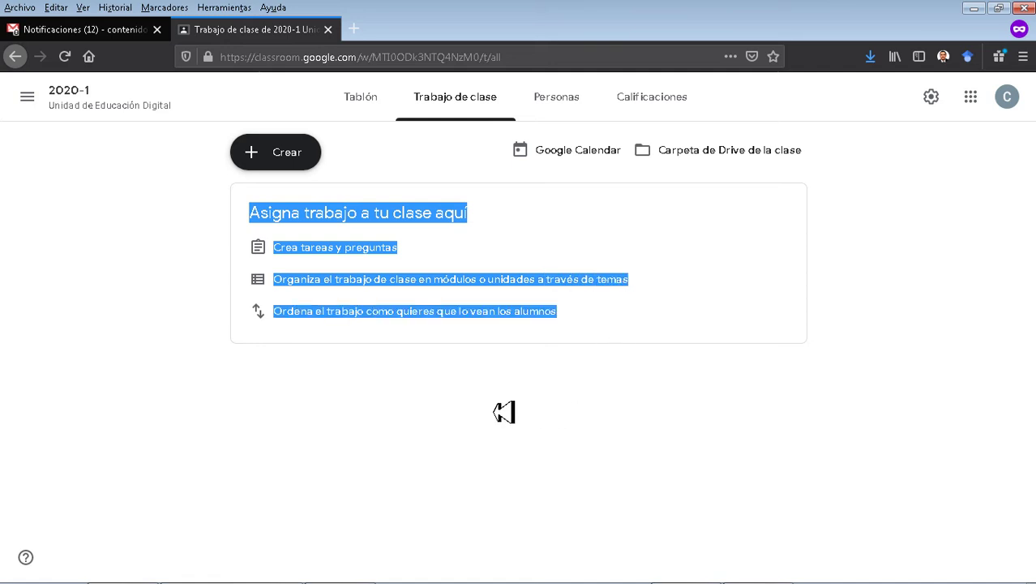
pyautogui.click(504, 412)
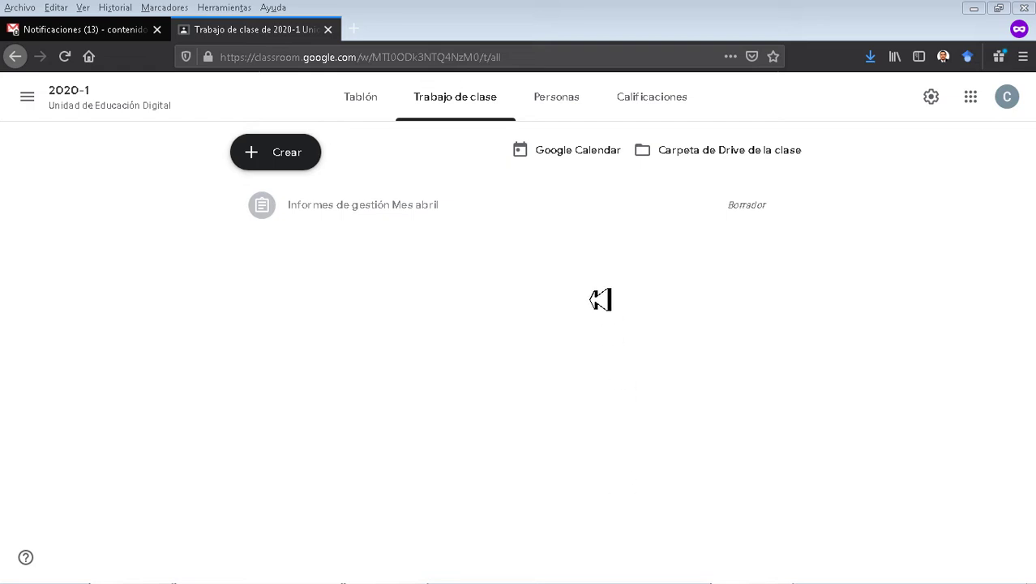
pyautogui.click(560, 98)
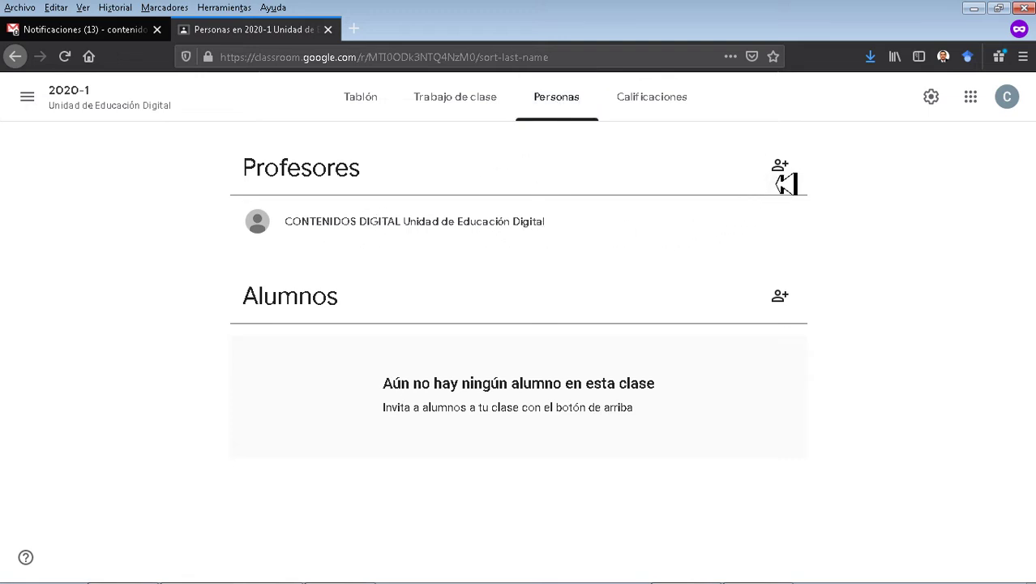
# Invite the digital education coordinator's e-mail address as a co-teacher of class 2020-1.
pyautogui.click(788, 180)
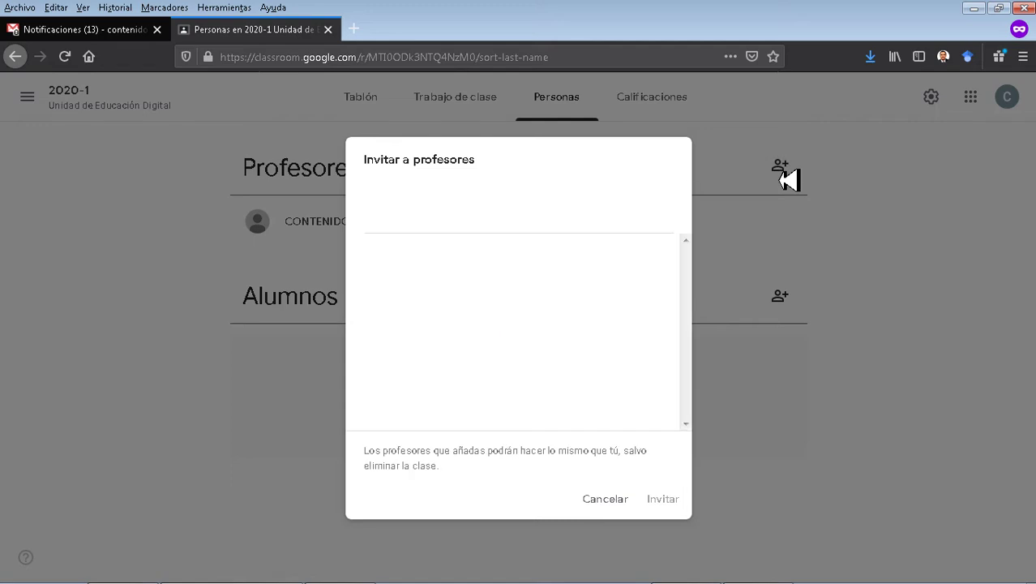
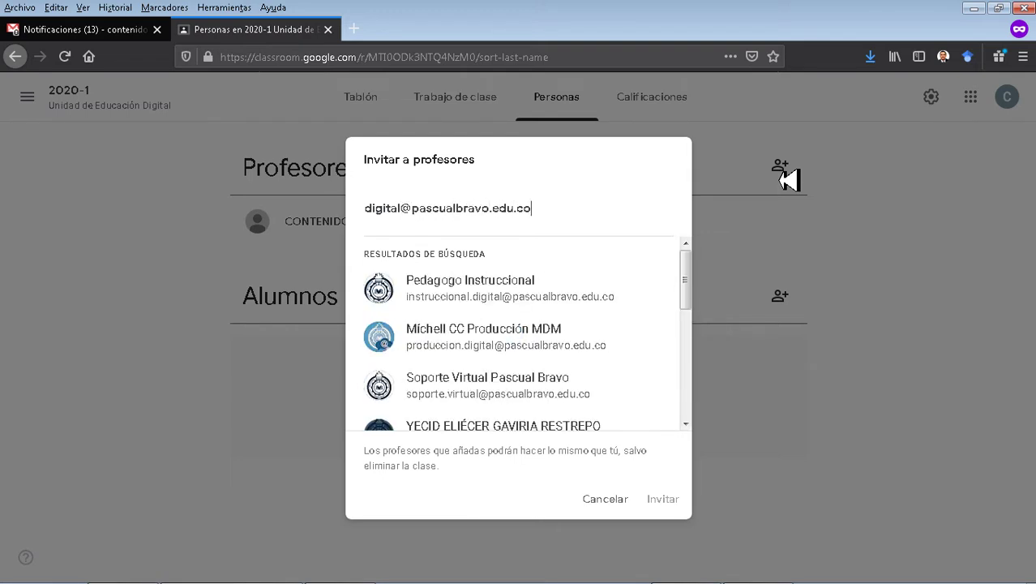
pyautogui.press('Return')
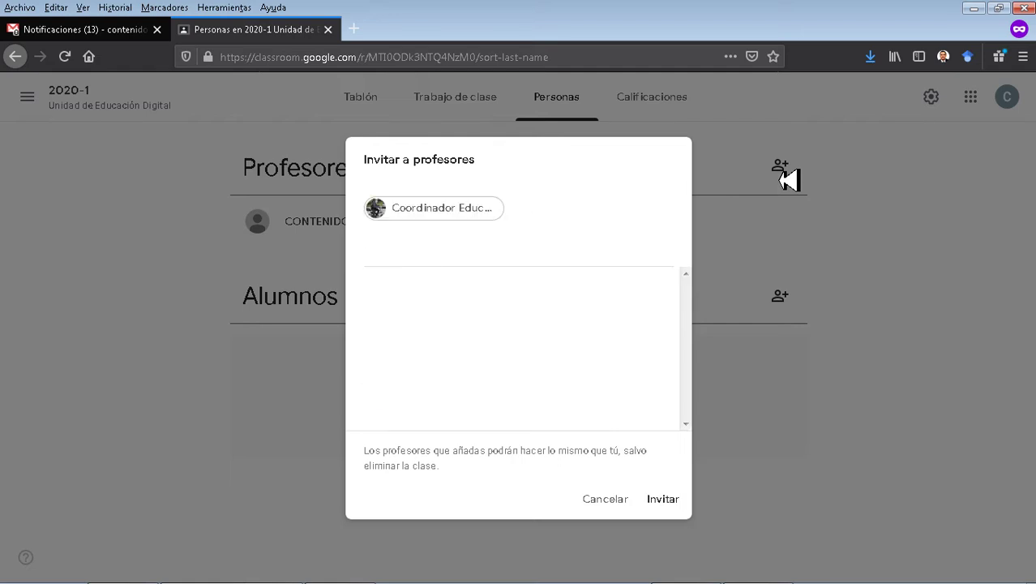
pyautogui.click(667, 500)
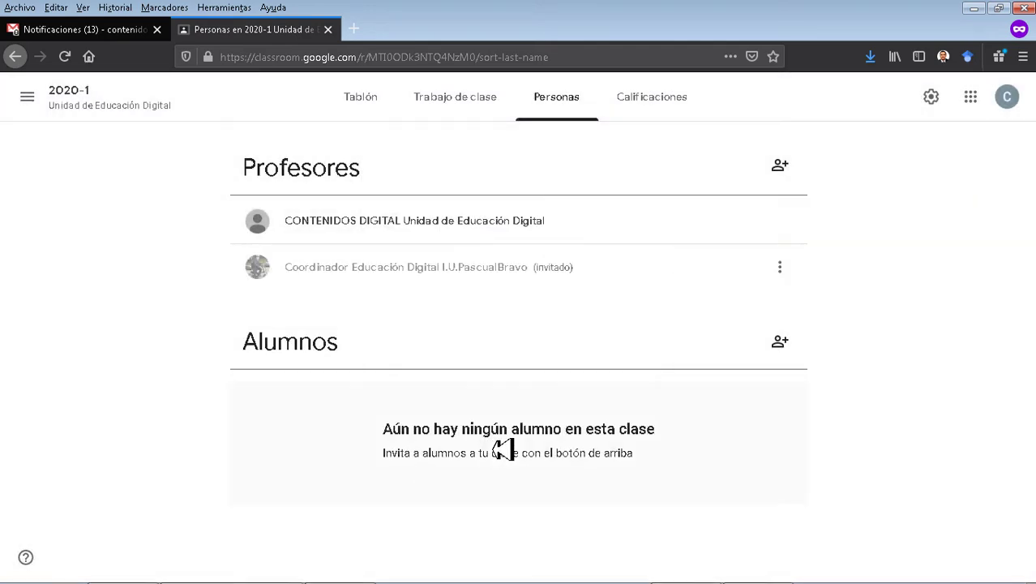
pyautogui.click(781, 347)
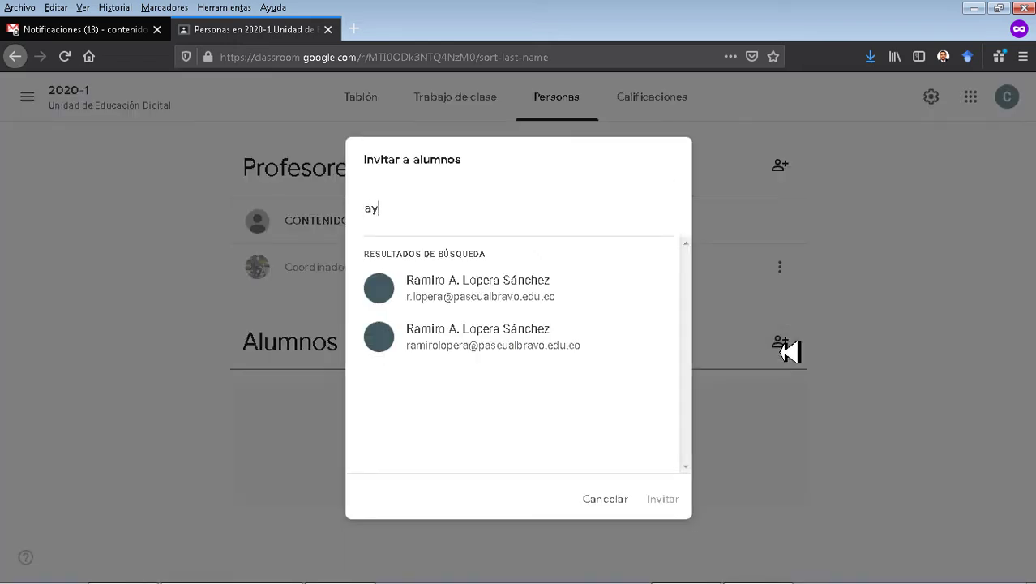
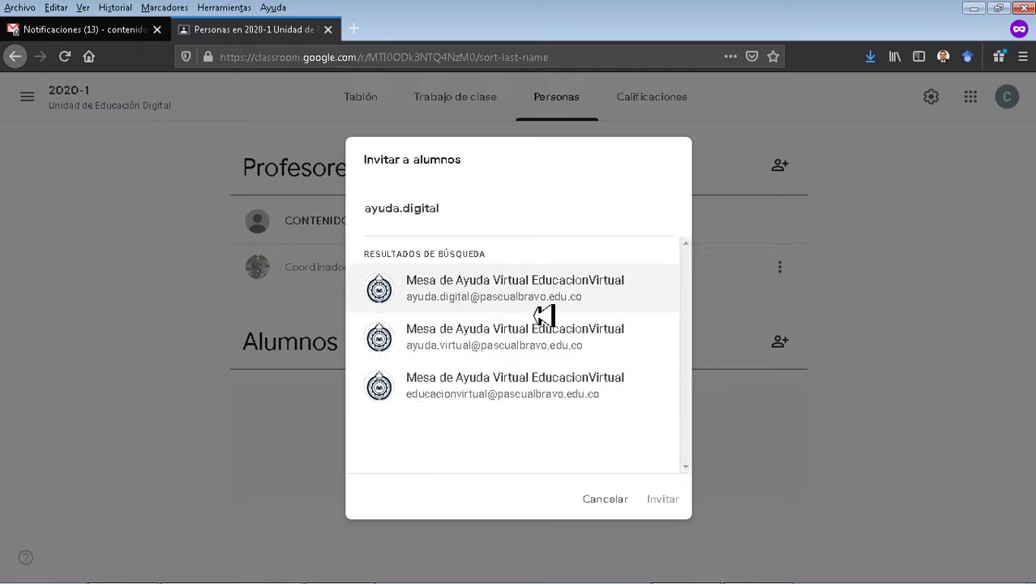
# Invite three student accounts to class 2020-1: the help desk, a named person, and Pedagogo Instruccional.
pyautogui.click(516, 307)
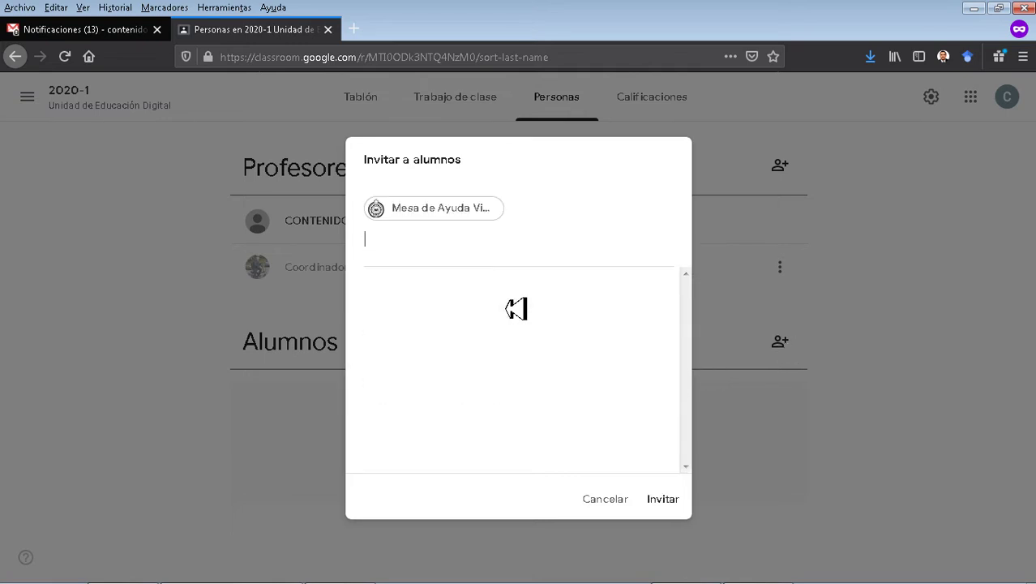
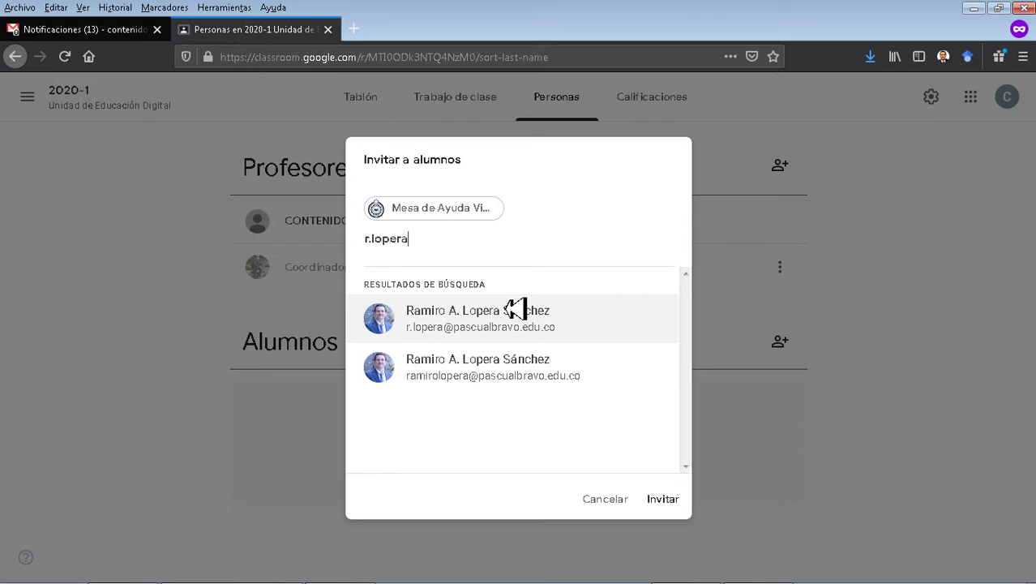
pyautogui.click(515, 310)
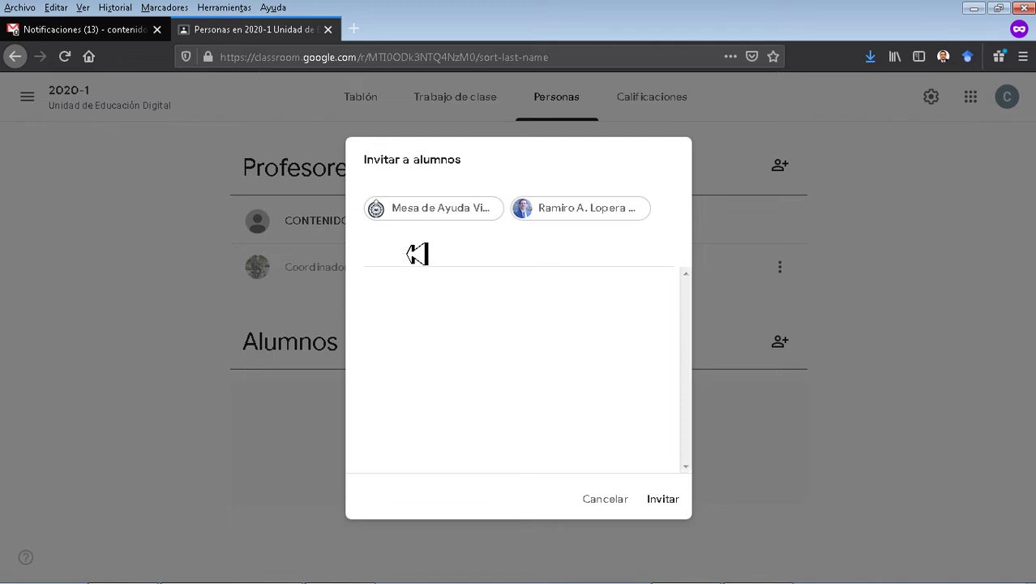
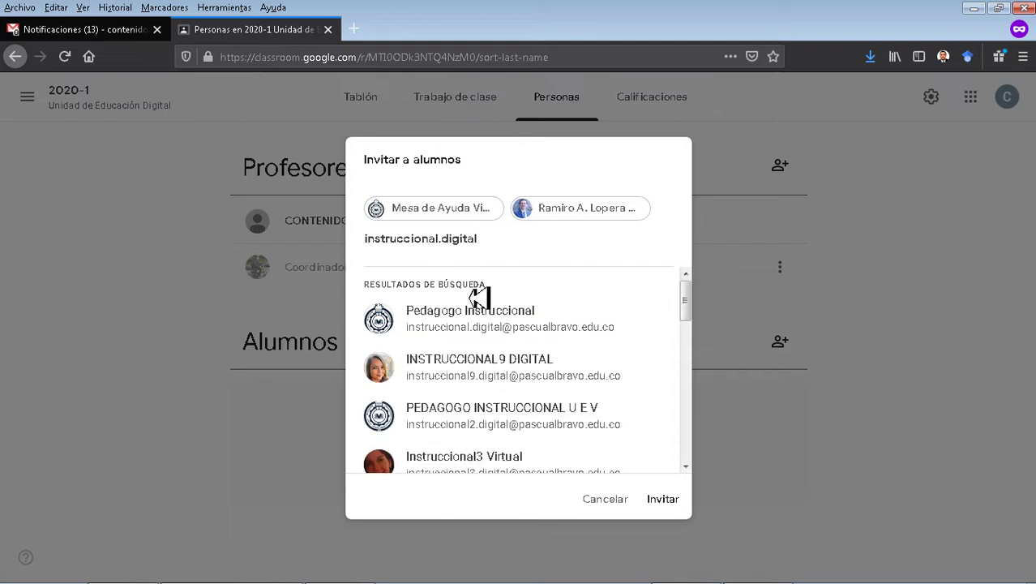
pyautogui.click(489, 326)
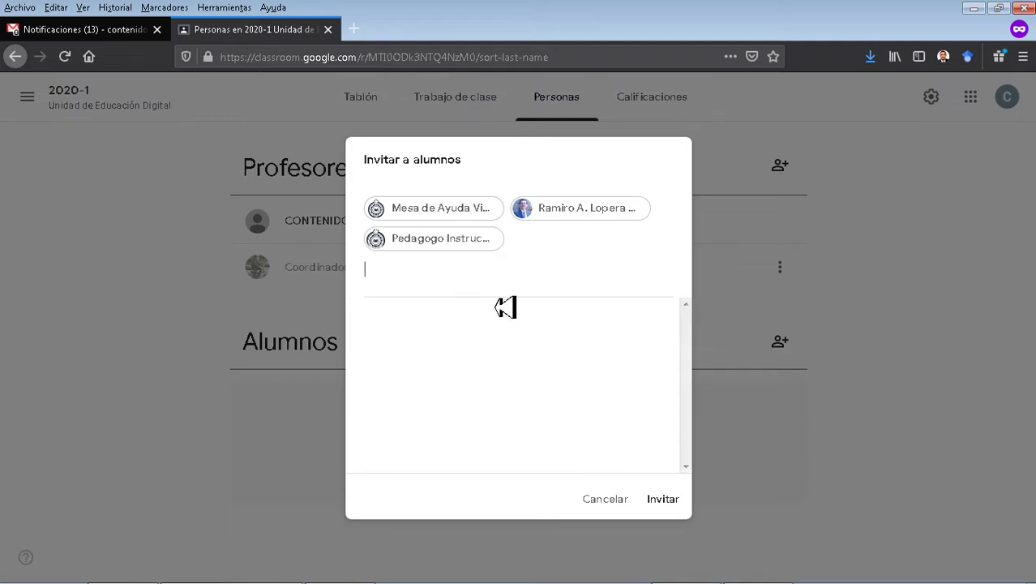
pyautogui.click(666, 505)
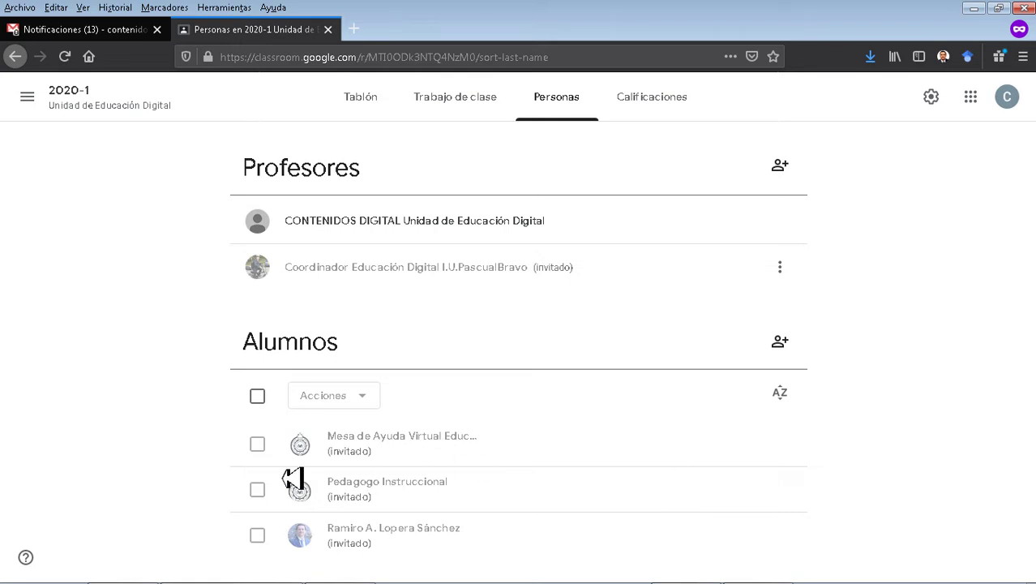
pyautogui.moveTo(381, 436); pyautogui.dragTo(203, 444)
pyautogui.click(204, 447)
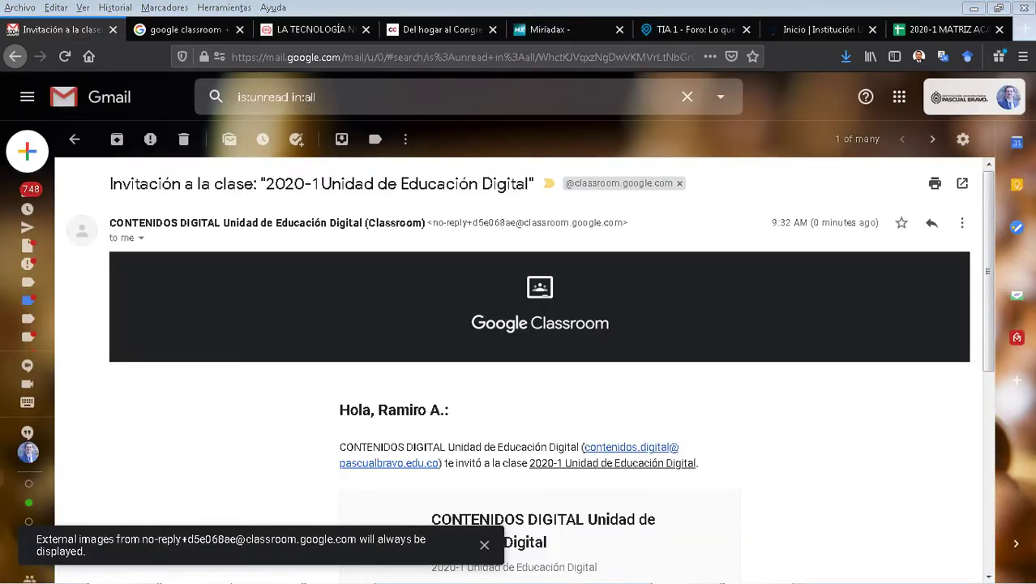
# Dismiss the external-images notice and accept the Gmail invitation with UNIRSE.
pyautogui.click(484, 544)
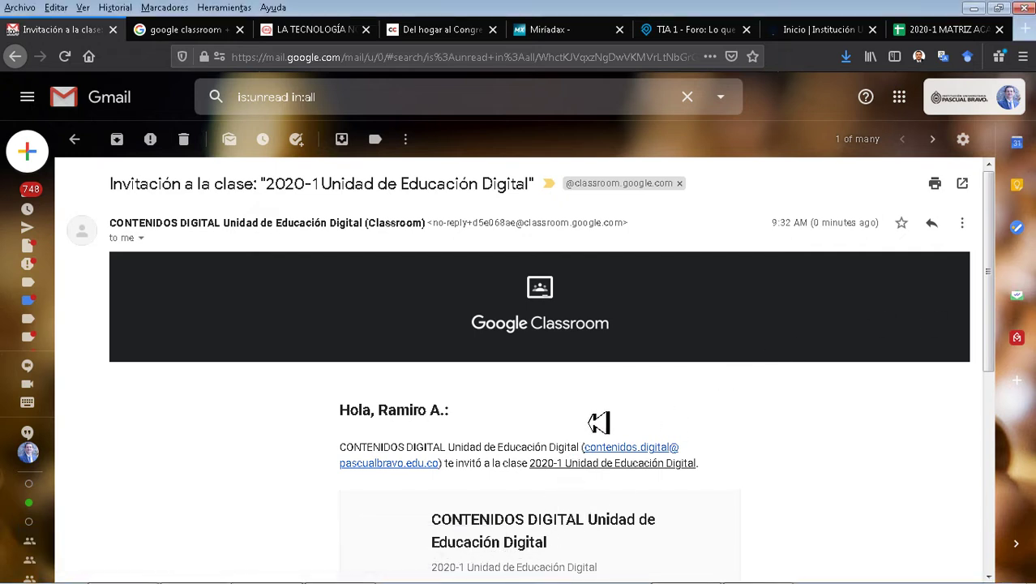
pyautogui.scroll(-2, 667, 426)
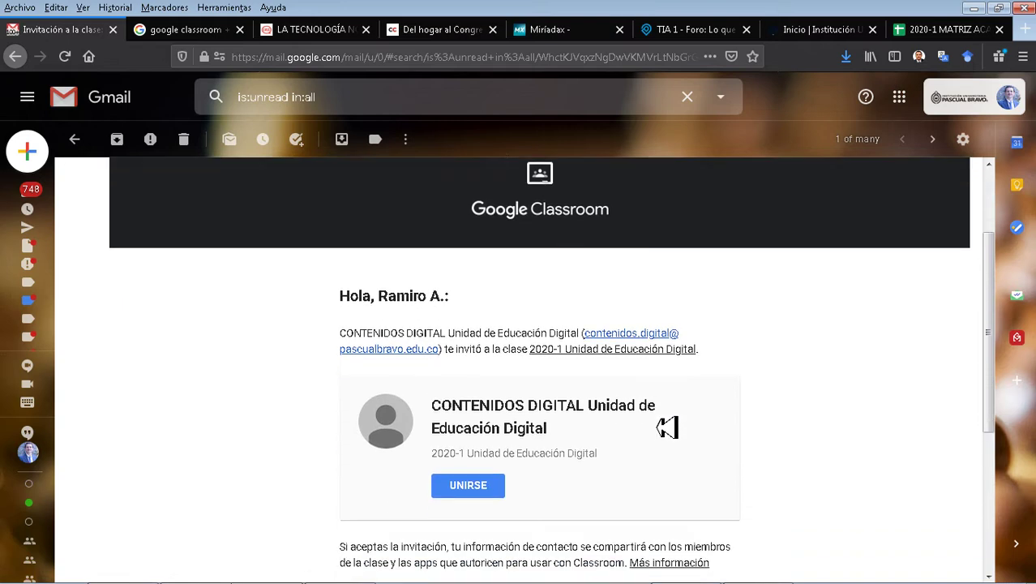
pyautogui.scroll(-1, 747, 378)
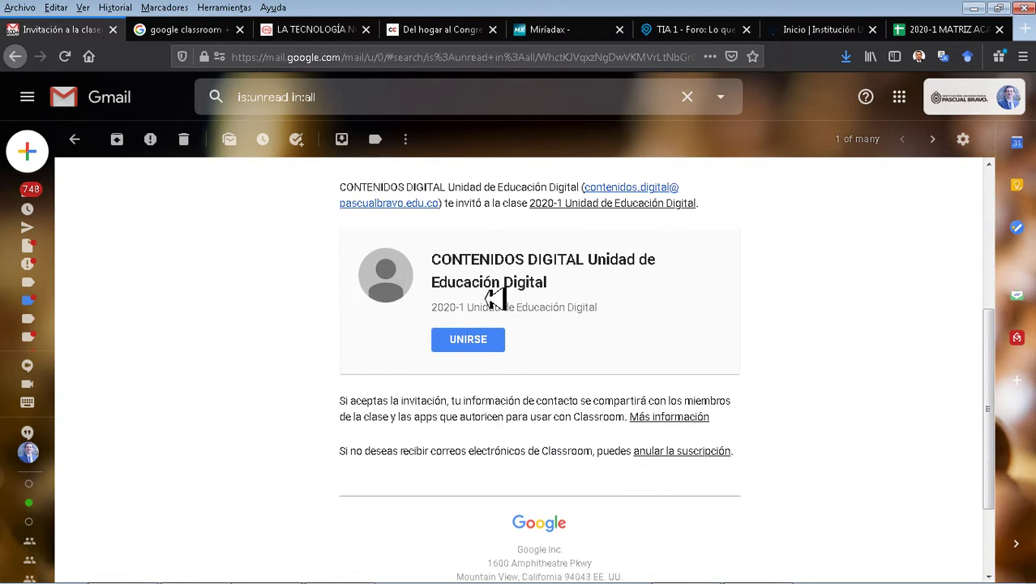
pyautogui.moveTo(445, 313); pyautogui.dragTo(641, 319)
pyautogui.click(651, 319)
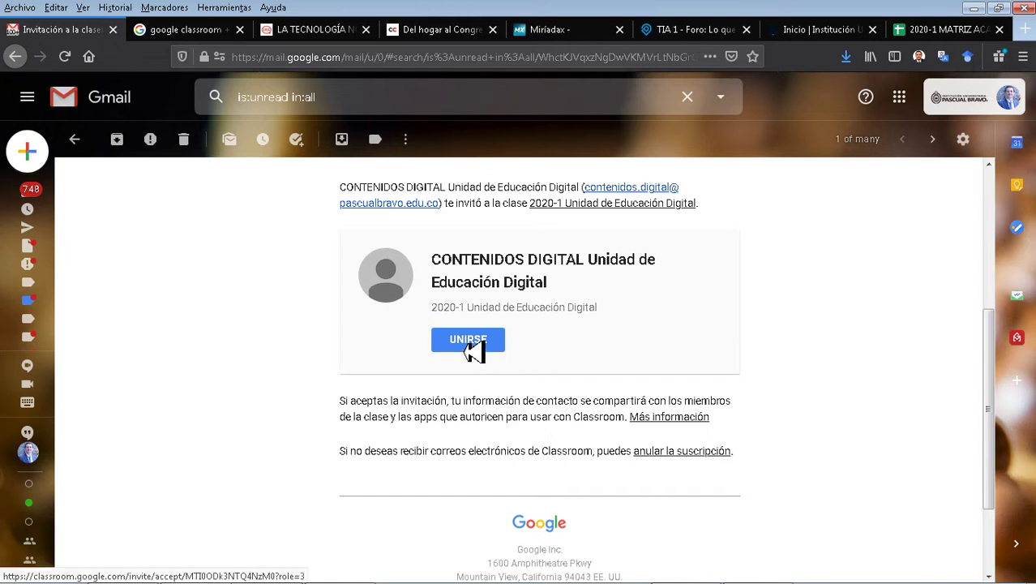
pyautogui.click(470, 347)
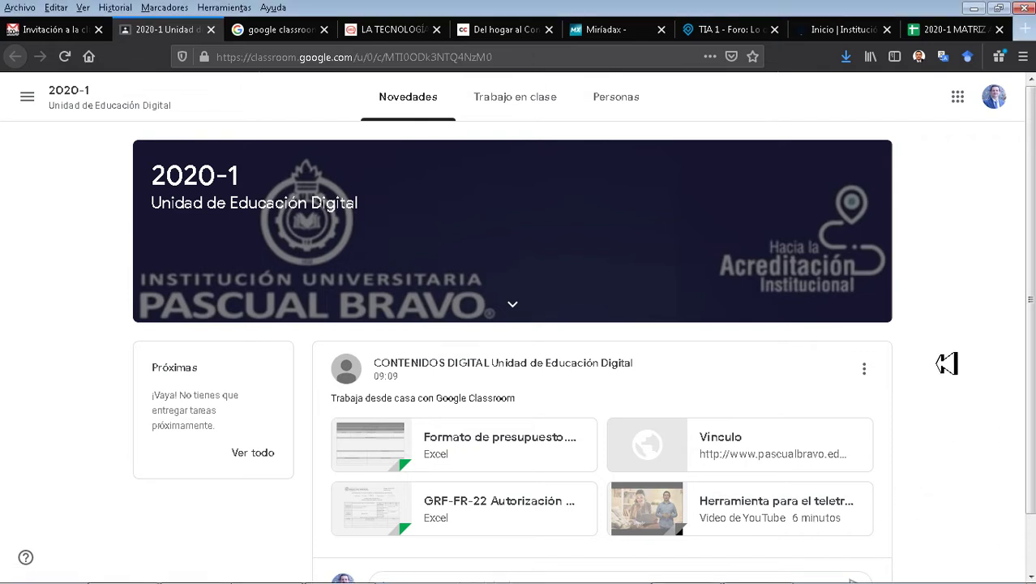
# As the student, view class 2020-1's Trabajo en clase and Personas pages, then return to Novedades.
pyautogui.scroll(-2, 916, 347)
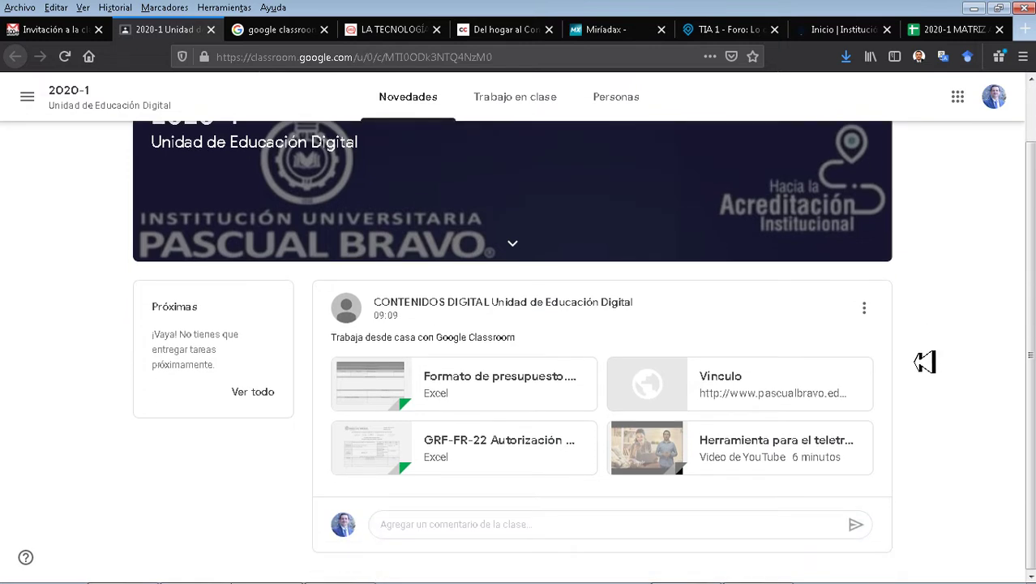
pyautogui.scroll(2, 926, 363)
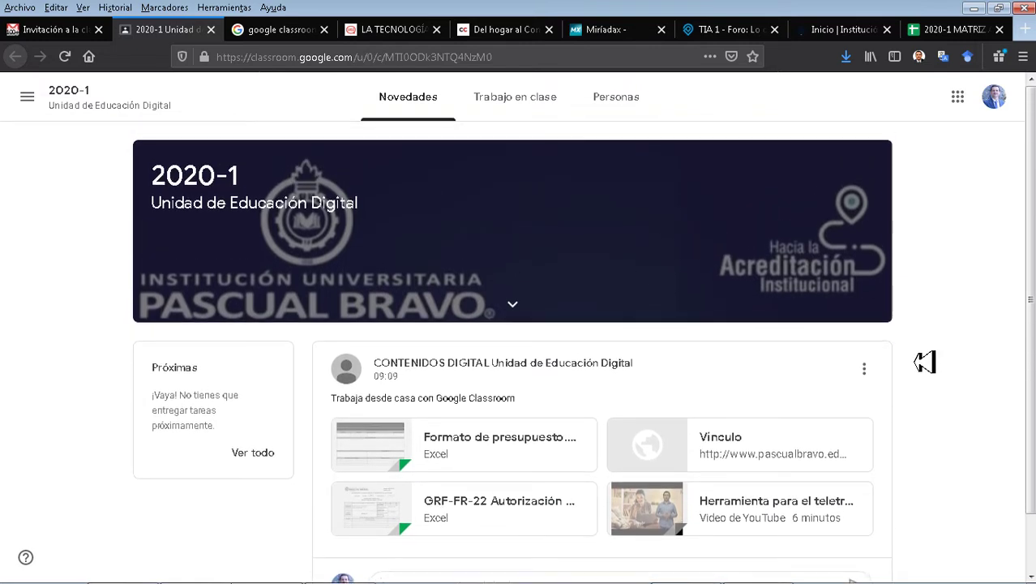
pyautogui.click(498, 106)
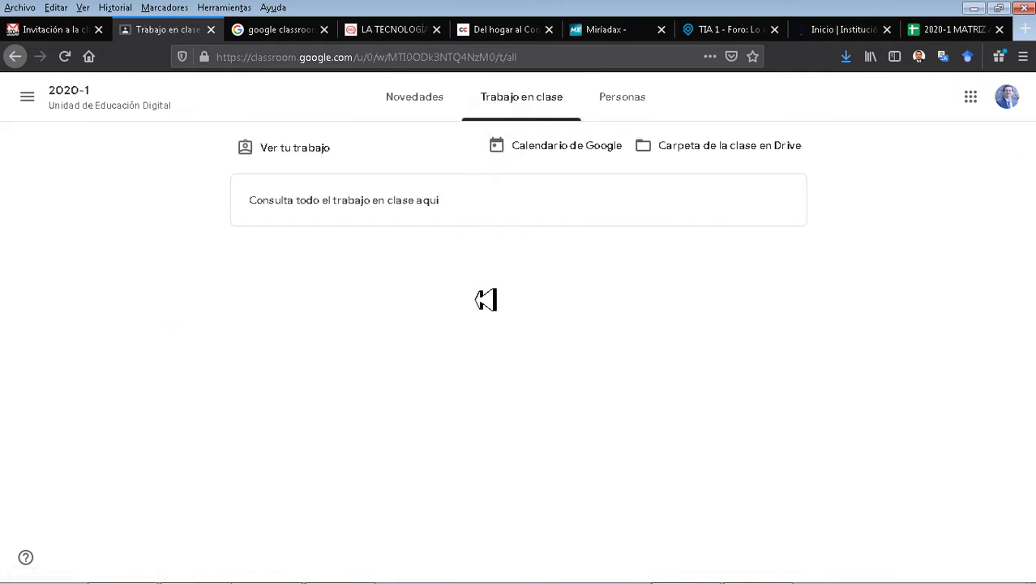
pyautogui.click(618, 105)
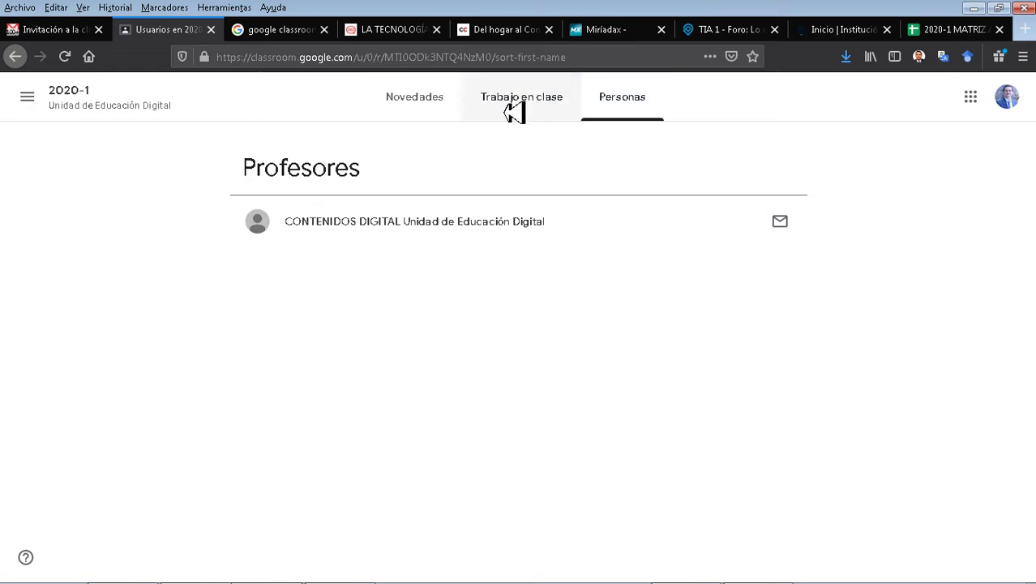
pyautogui.click(411, 112)
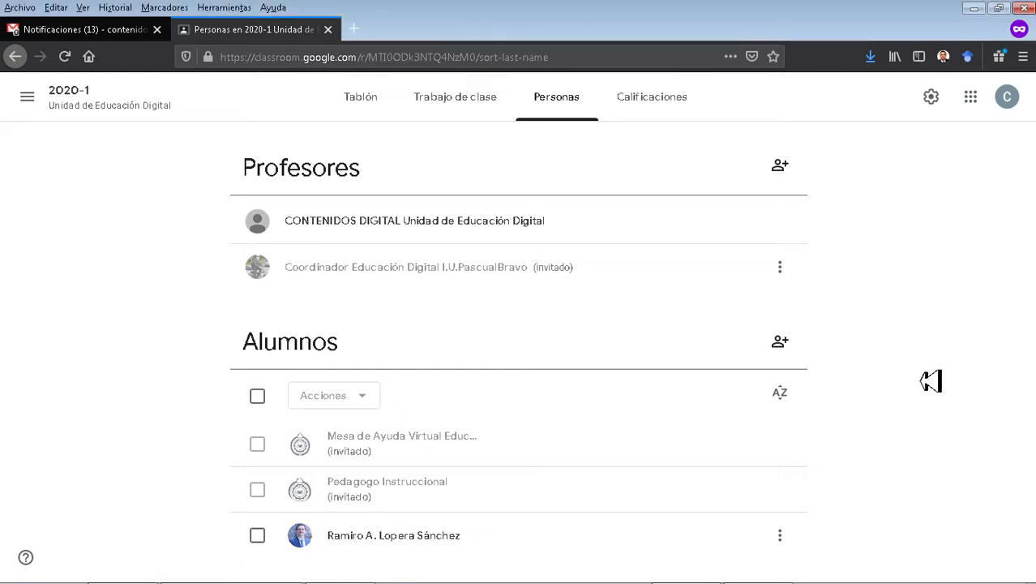
# Select the joined student, check the Acciones and row menus without acting, and review the Alumnos list.
pyautogui.click(257, 537)
pyautogui.click(258, 538)
pyautogui.click(259, 538)
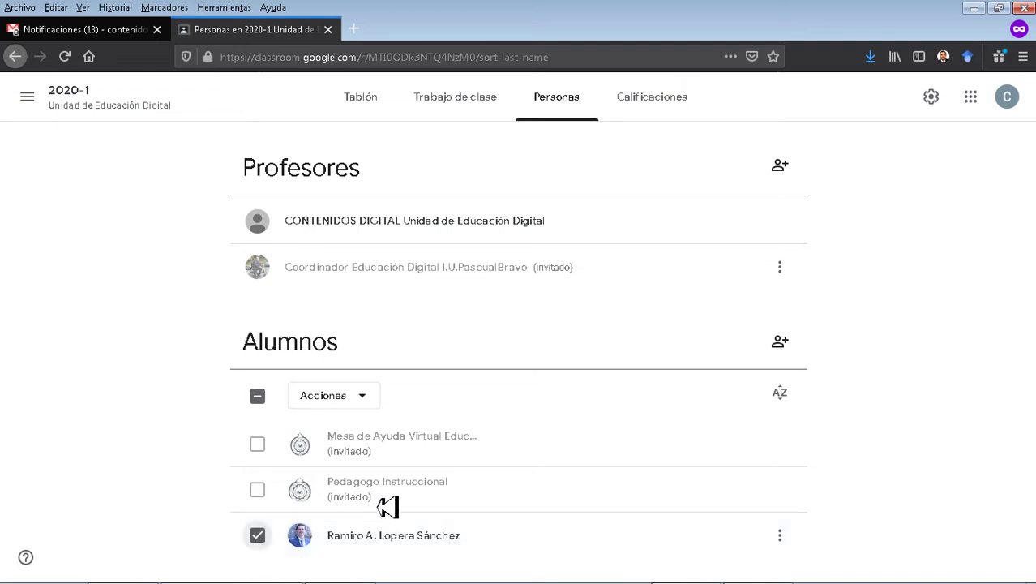
pyautogui.click(376, 401)
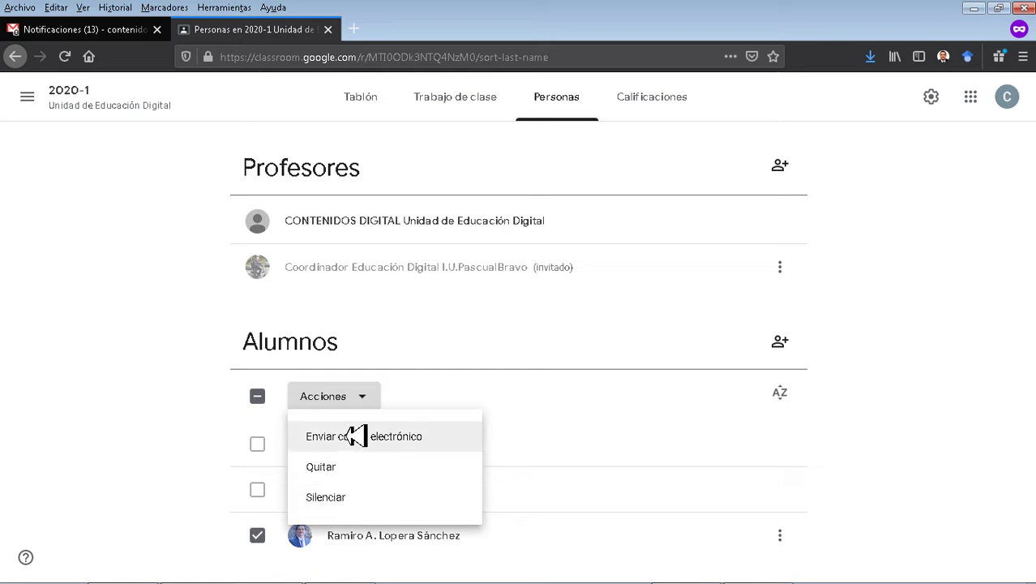
pyautogui.click(156, 424)
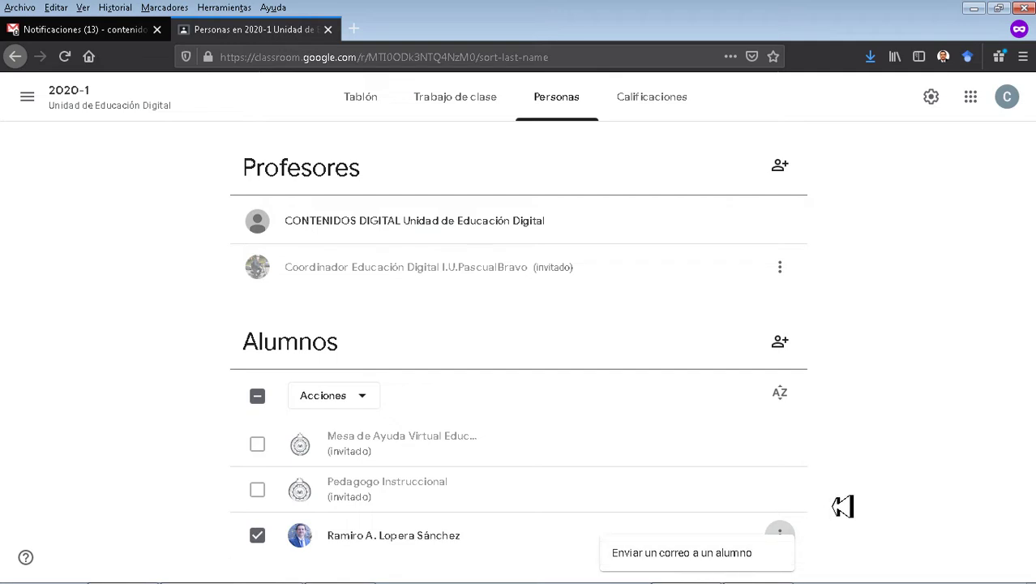
pyautogui.click(896, 468)
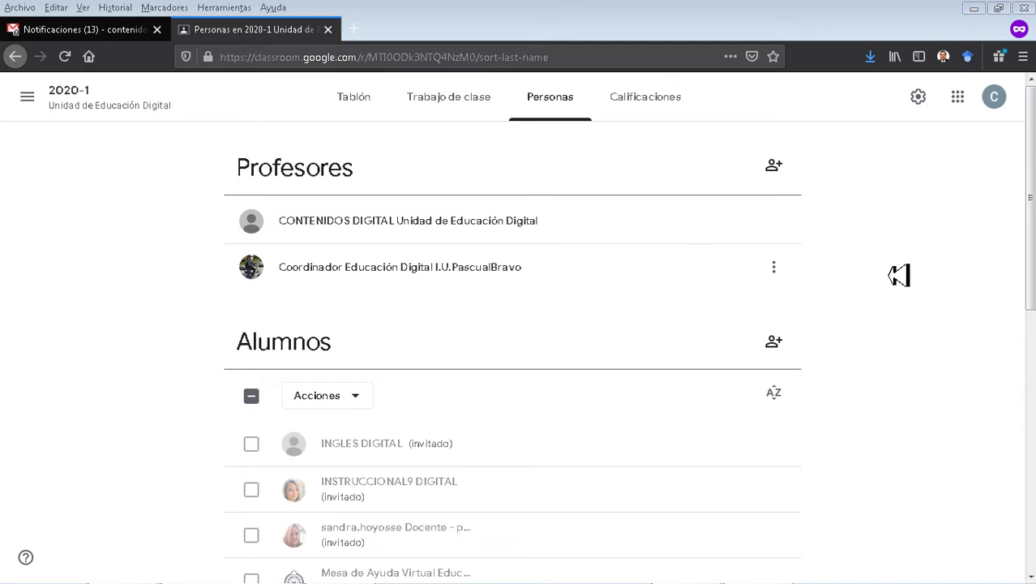
pyautogui.scroll(-5, 899, 276)
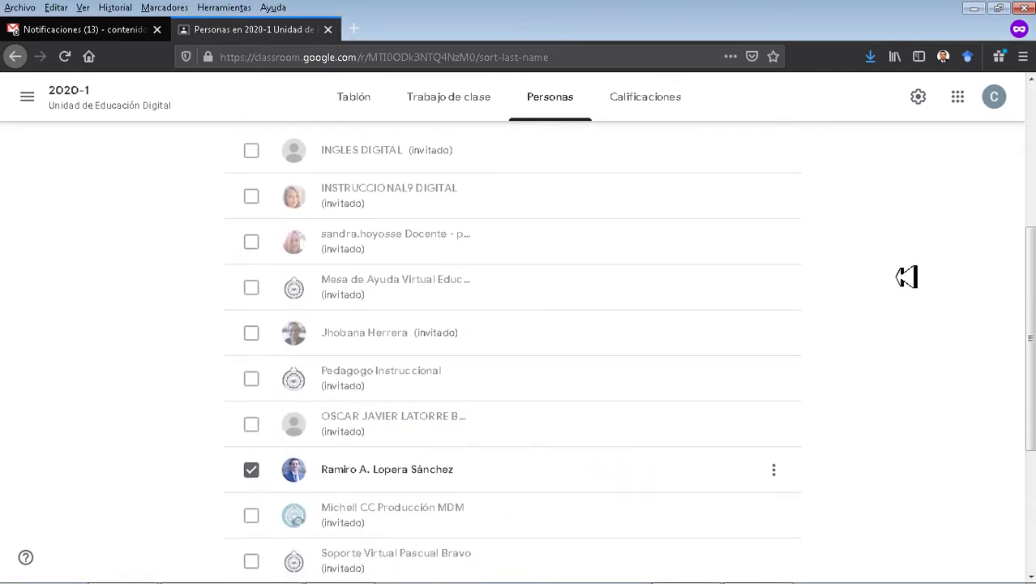
pyautogui.scroll(-1, 917, 277)
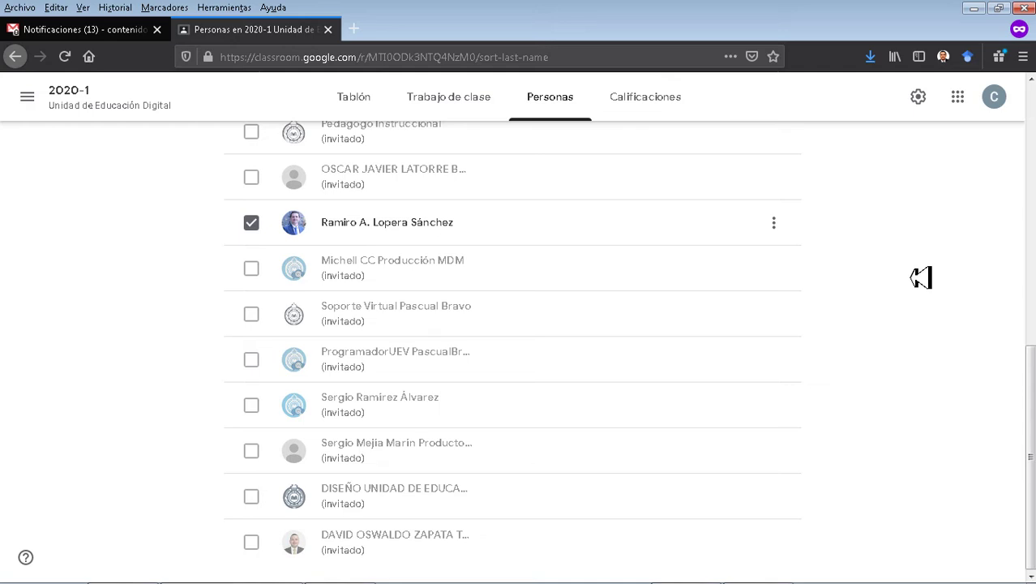
pyautogui.scroll(6, 921, 277)
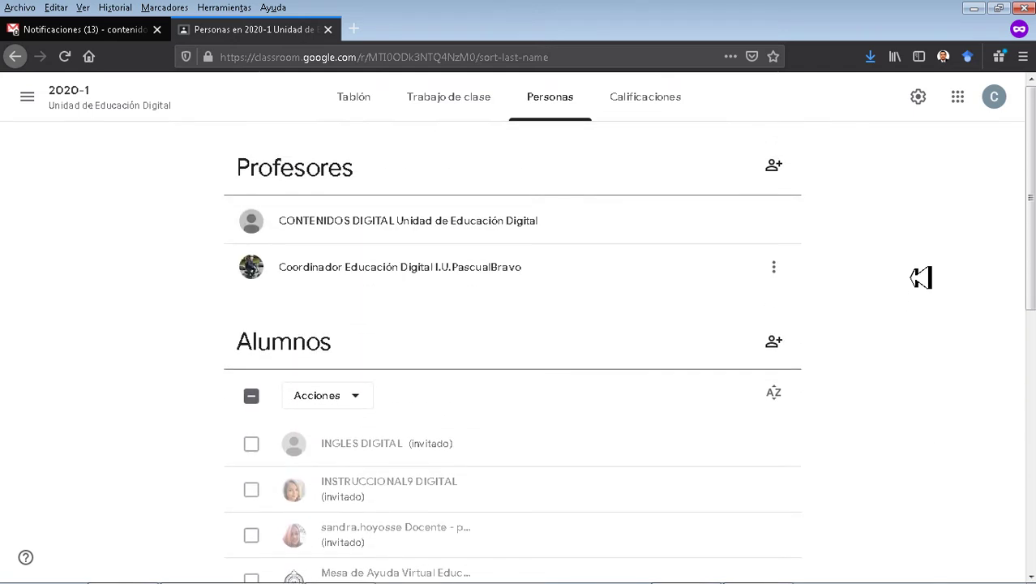
pyautogui.scroll(-1, 917, 277)
pyautogui.scroll(1, 916, 278)
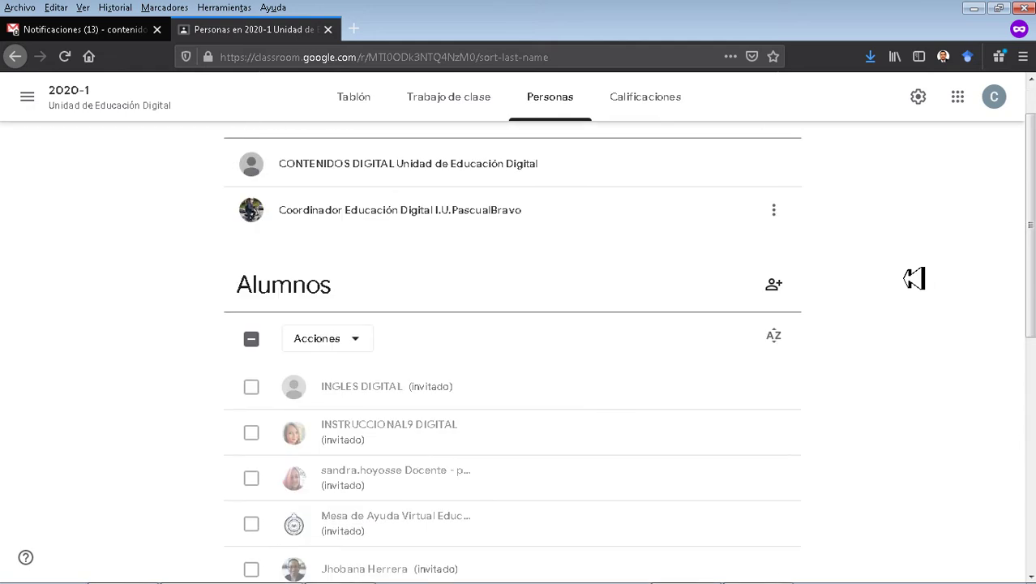
# Create a new Tarea from the classwork page's Crear menu and dismiss the rubric tip.
pyautogui.click(447, 107)
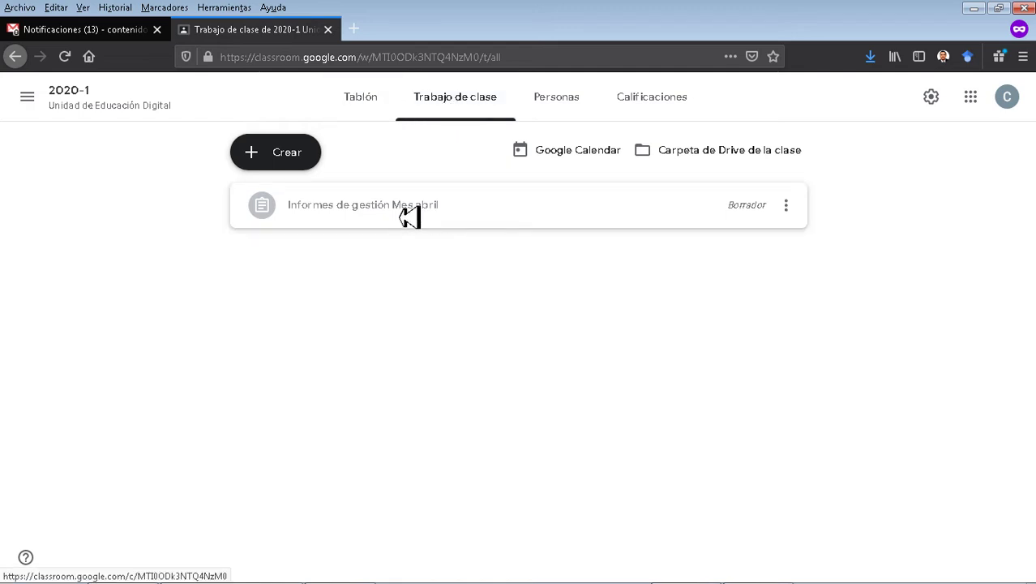
pyautogui.click(294, 162)
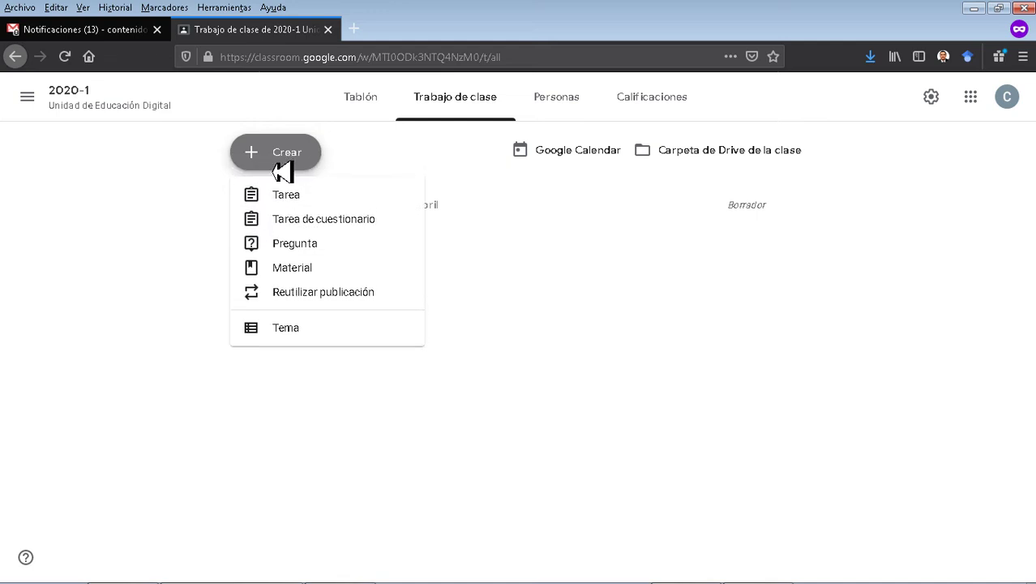
pyautogui.click(292, 196)
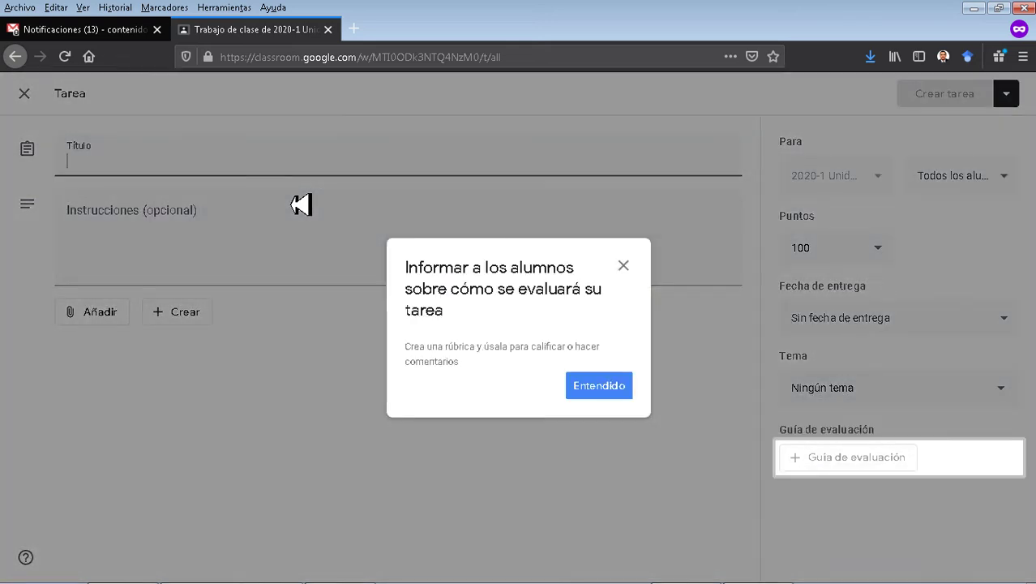
pyautogui.click(600, 386)
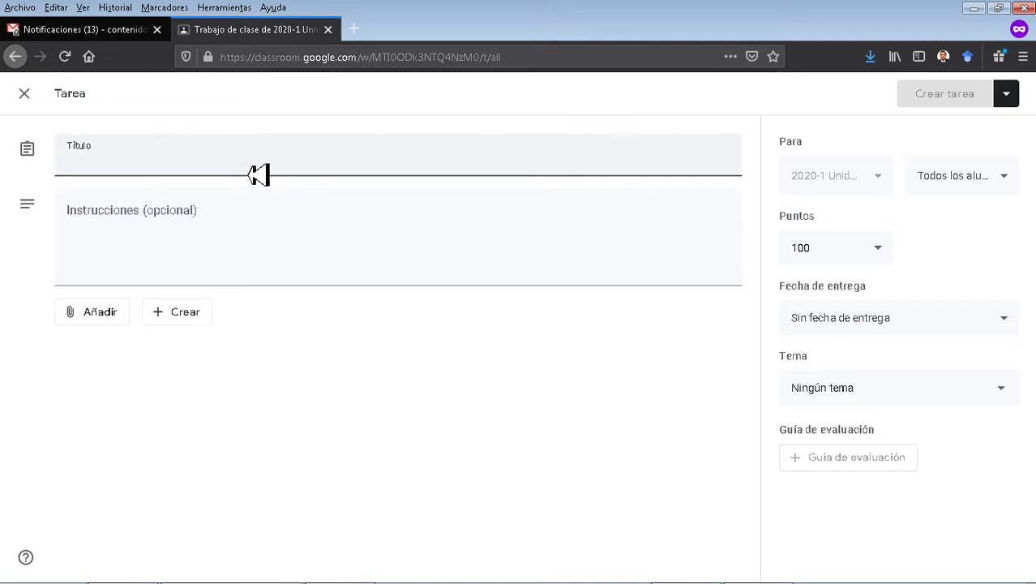
# Title the assignment 'Informe de supervisión mayo' with instructions 'Registro colaborativo del informe de supervisión de un contrato. Mes mayo'.
pyautogui.write('In')
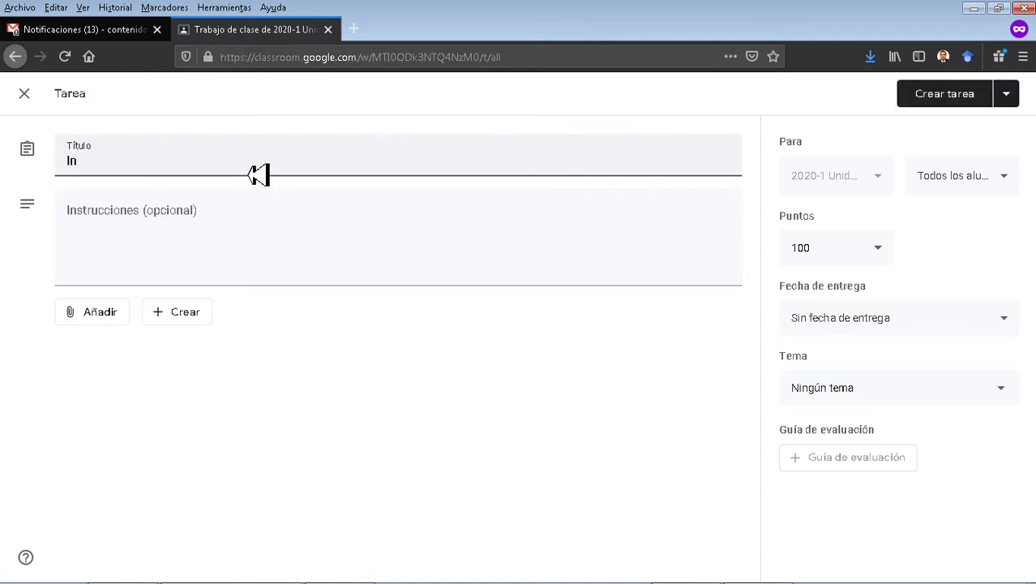
pyautogui.write('forme de super')
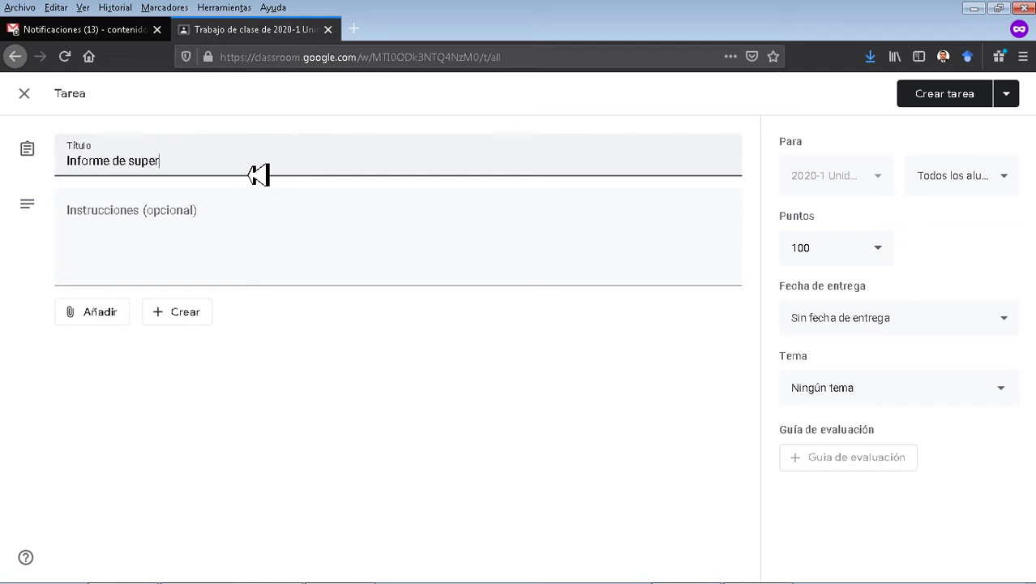
pyautogui.write('visión')
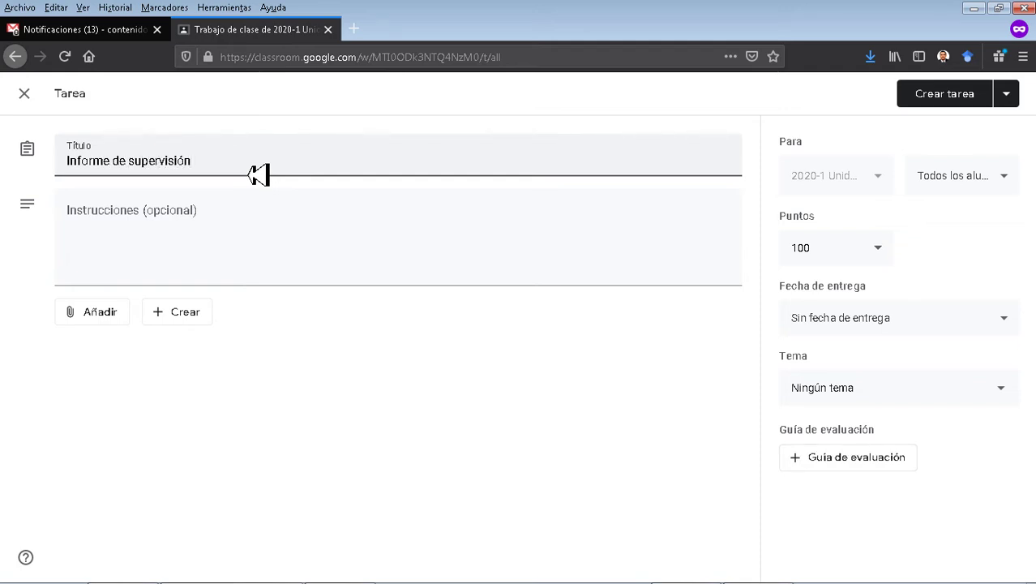
pyautogui.write(' mayo')
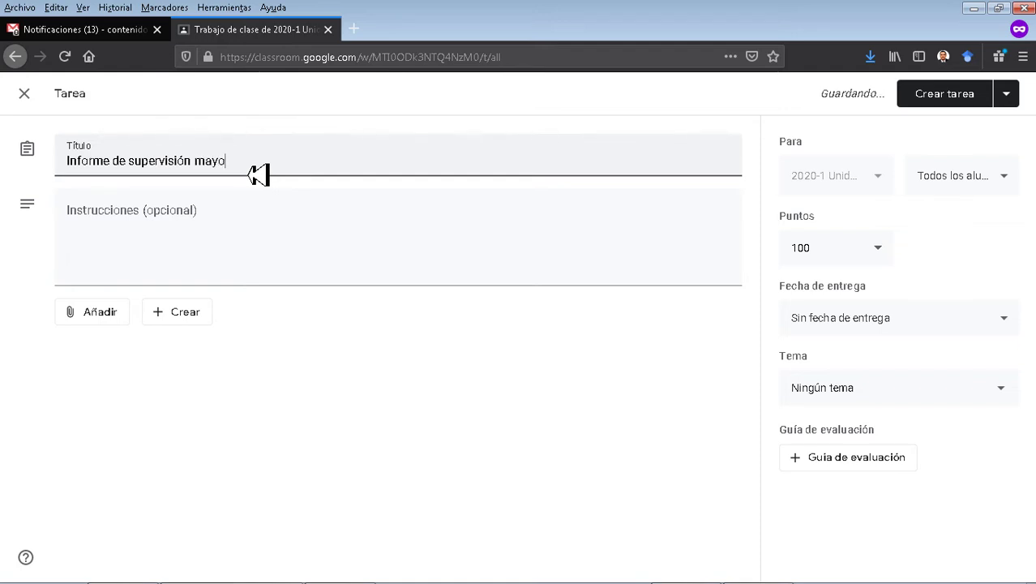
pyautogui.click(163, 257)
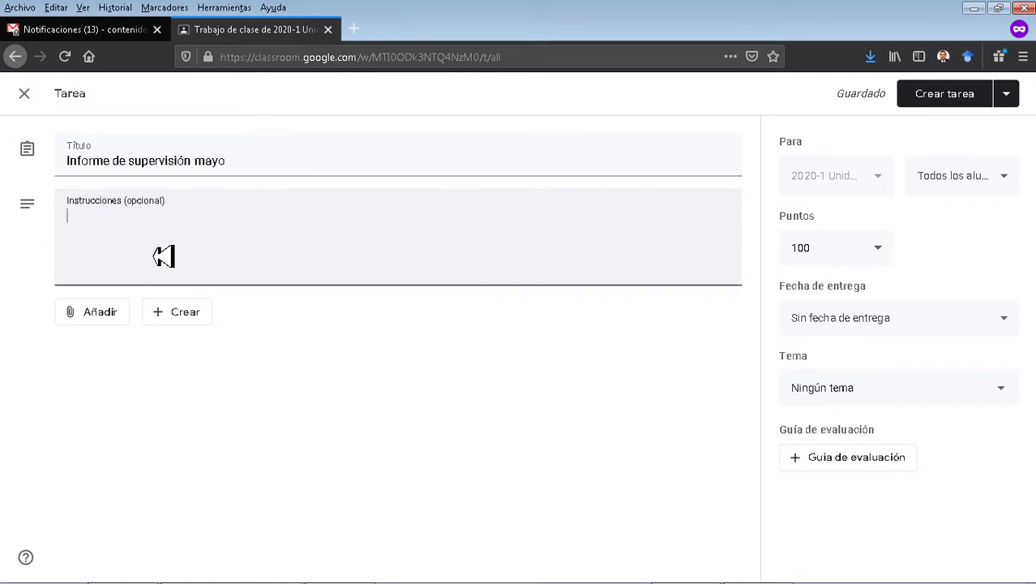
pyautogui.write('Registro colaborativo del informa')
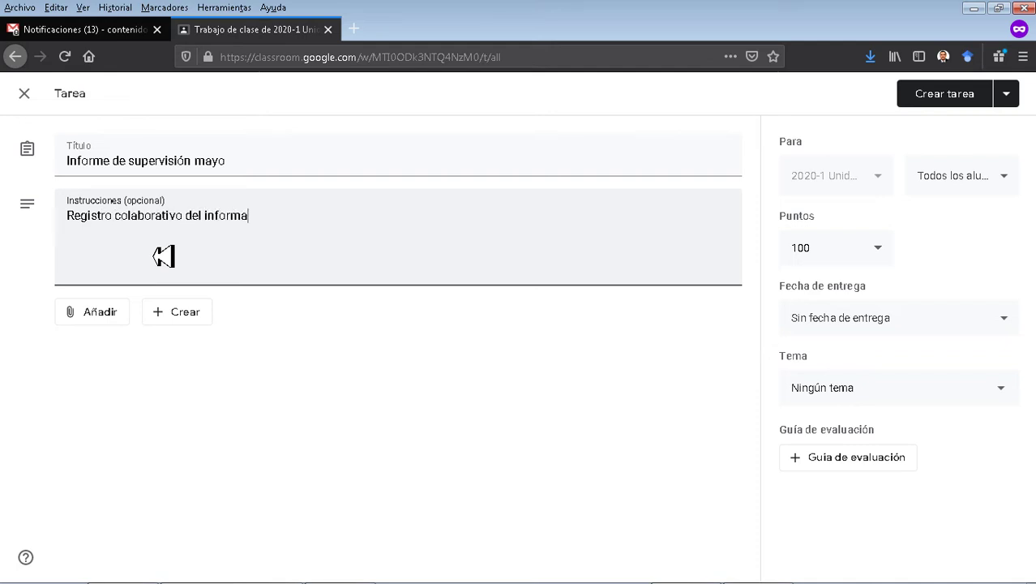
pyautogui.press('BackSpace')
pyautogui.write('e de supervisión ')
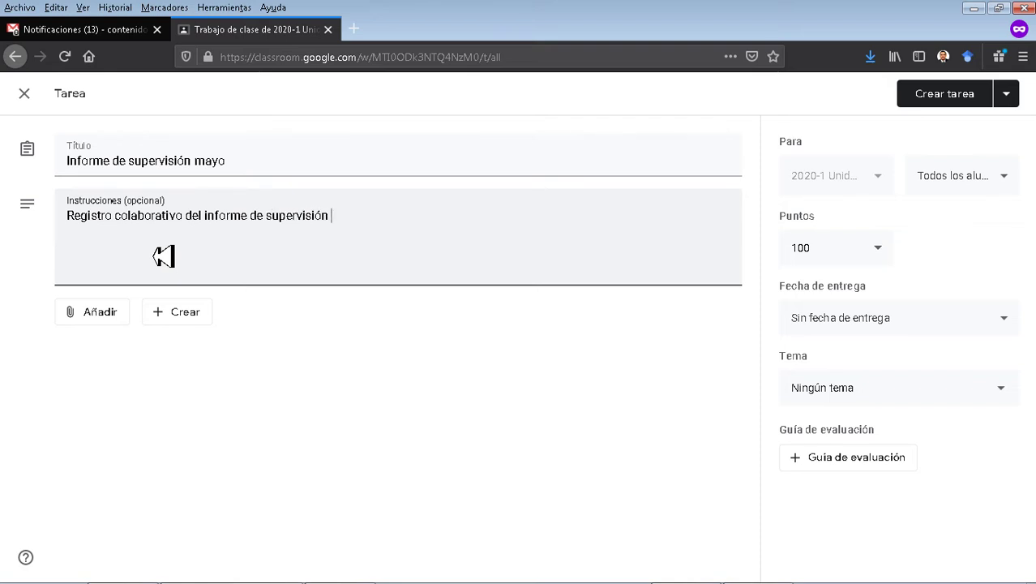
pyautogui.write('de un contrato')
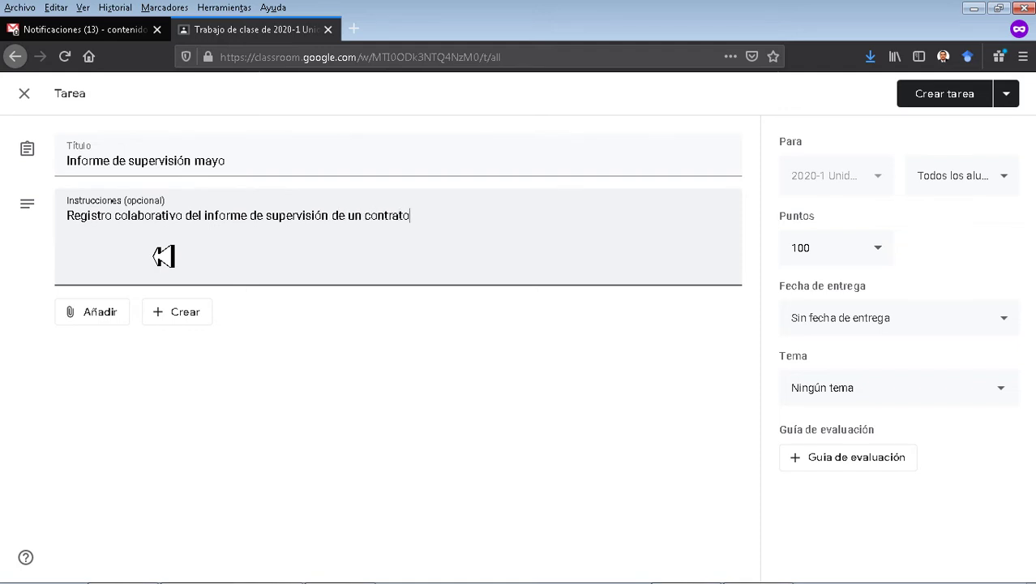
pyautogui.write('. Mes mayo')
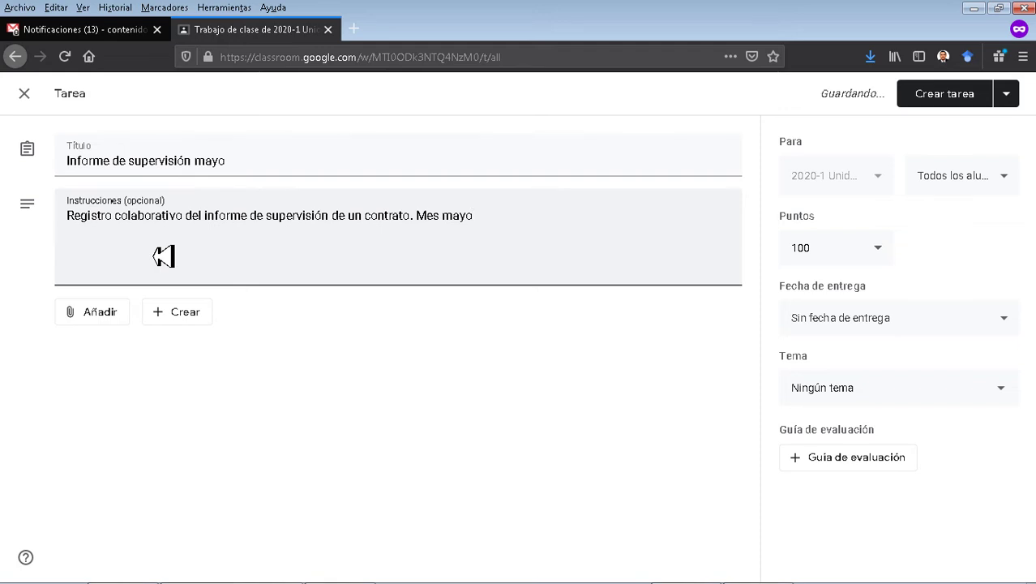
pyautogui.click(96, 315)
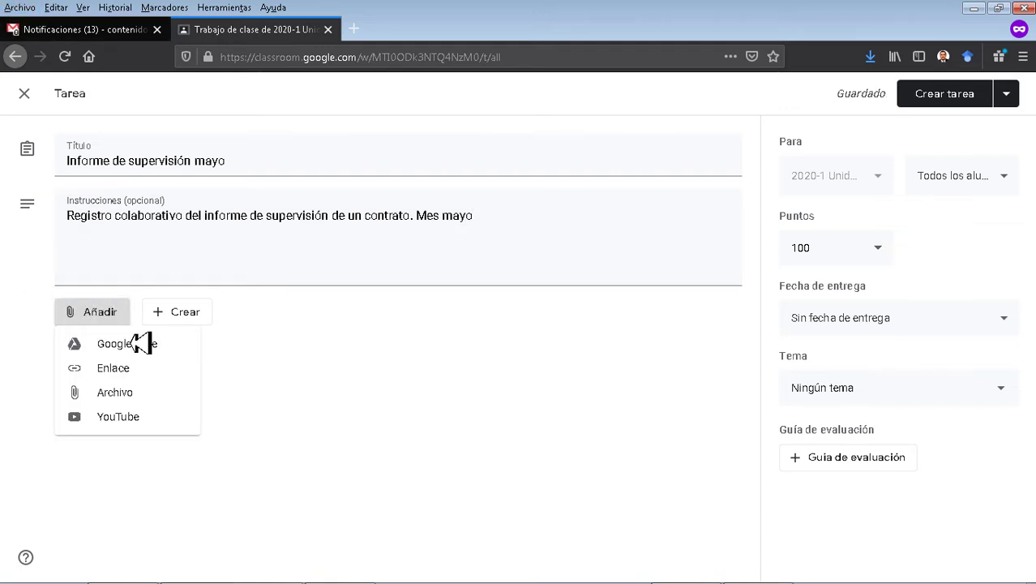
# Open the Google Drive picker, search 'supervisión', and select the GJ-FR-55 supervision report result.
pyautogui.click(117, 353)
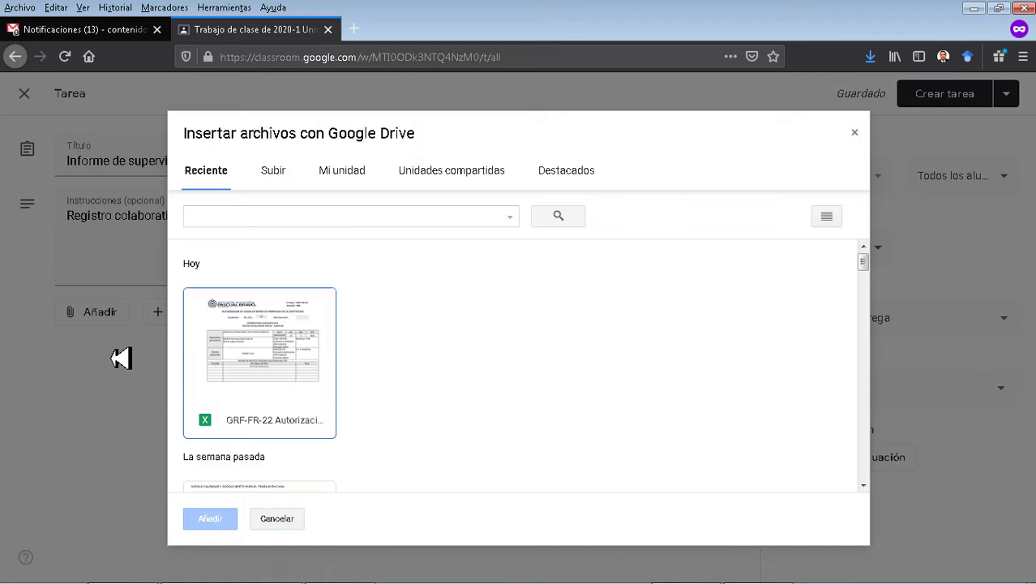
pyautogui.click(365, 227)
pyautogui.write('superv')
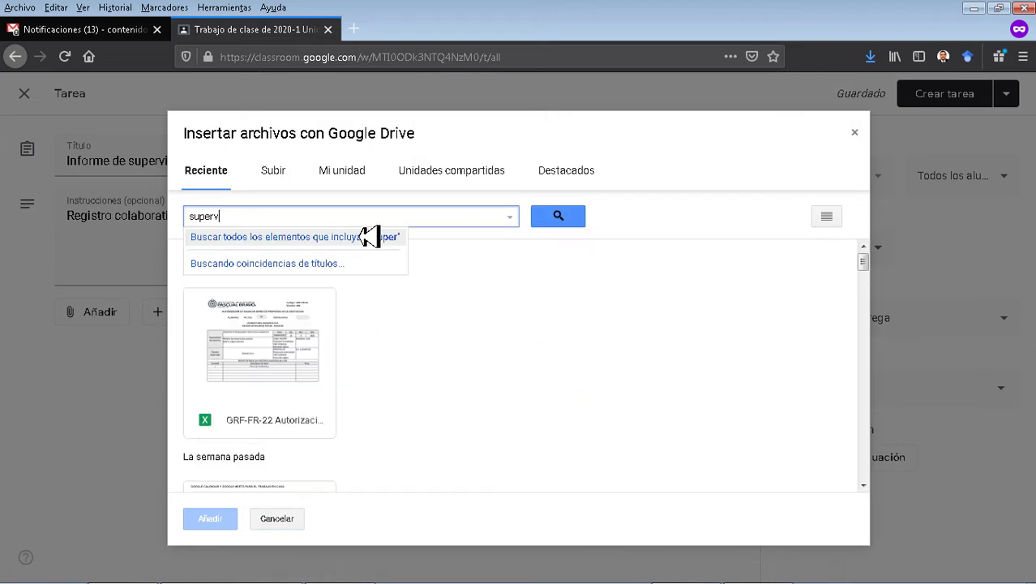
pyautogui.write('isión')
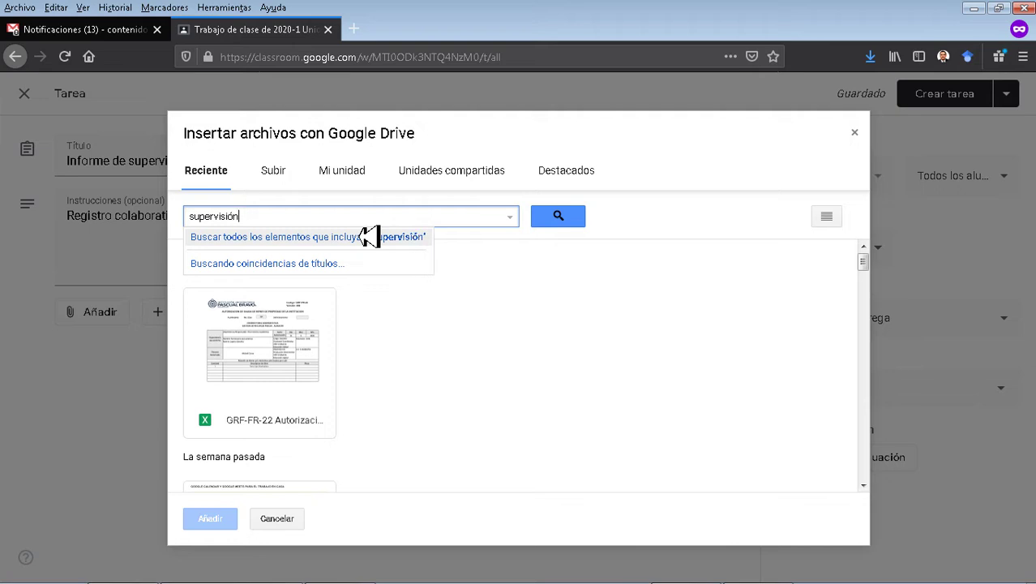
pyautogui.click(558, 221)
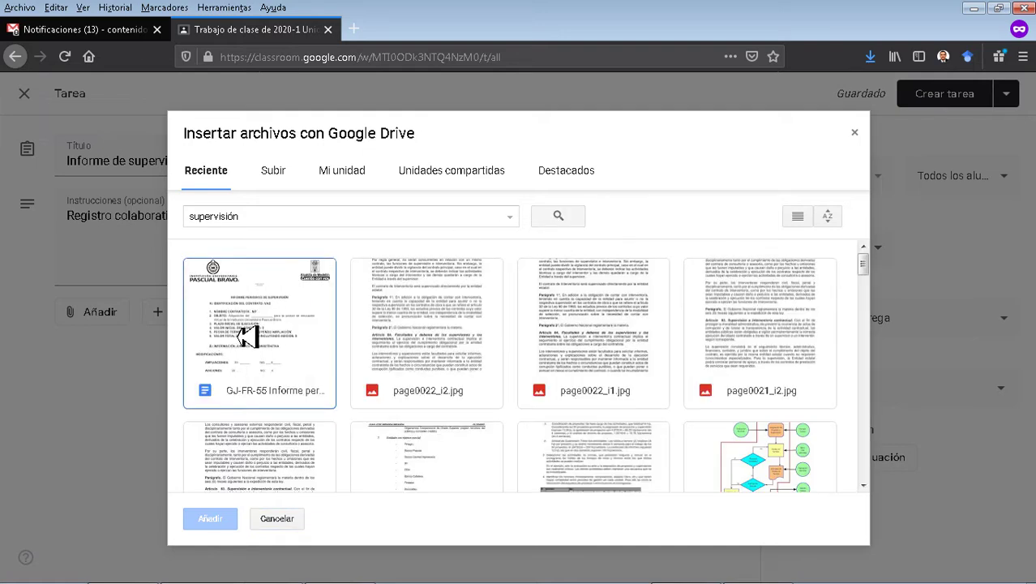
pyautogui.click(247, 336)
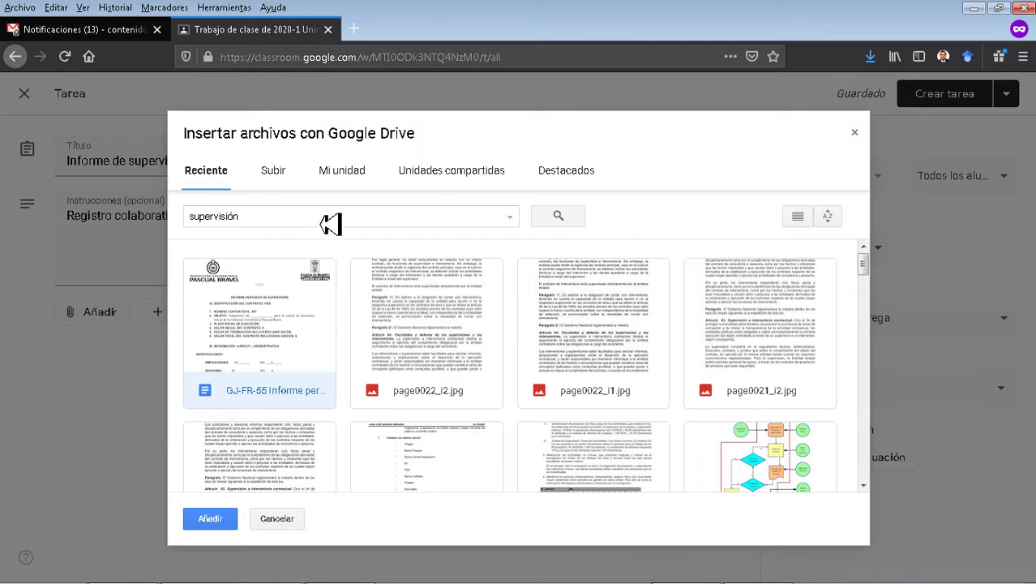
# Browse the Mi unidad files, then the empty Unidades compartidas.
pyautogui.click(342, 177)
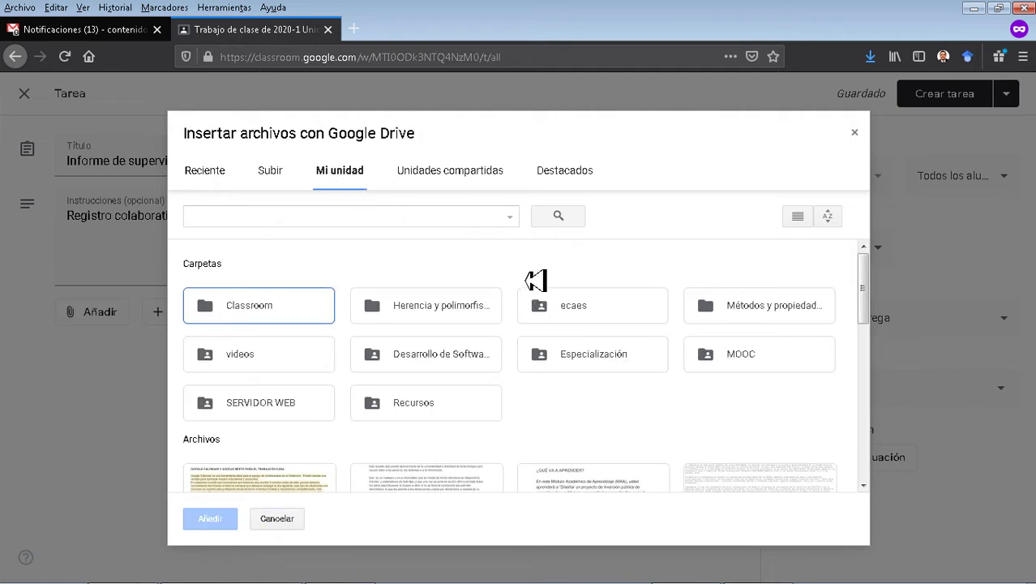
pyautogui.scroll(-8, 342, 340)
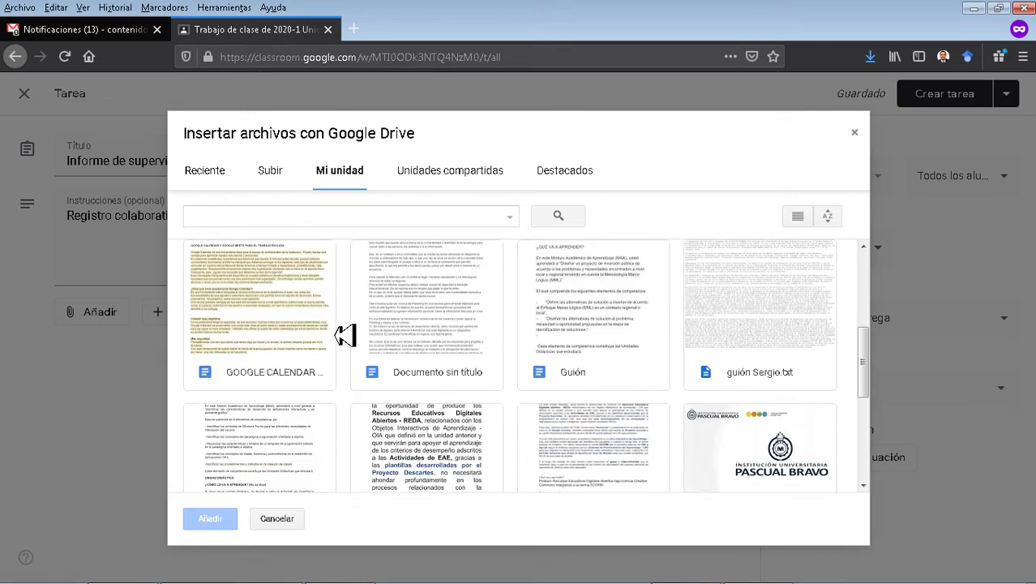
pyautogui.scroll(7, 348, 328)
pyautogui.scroll(1, 348, 328)
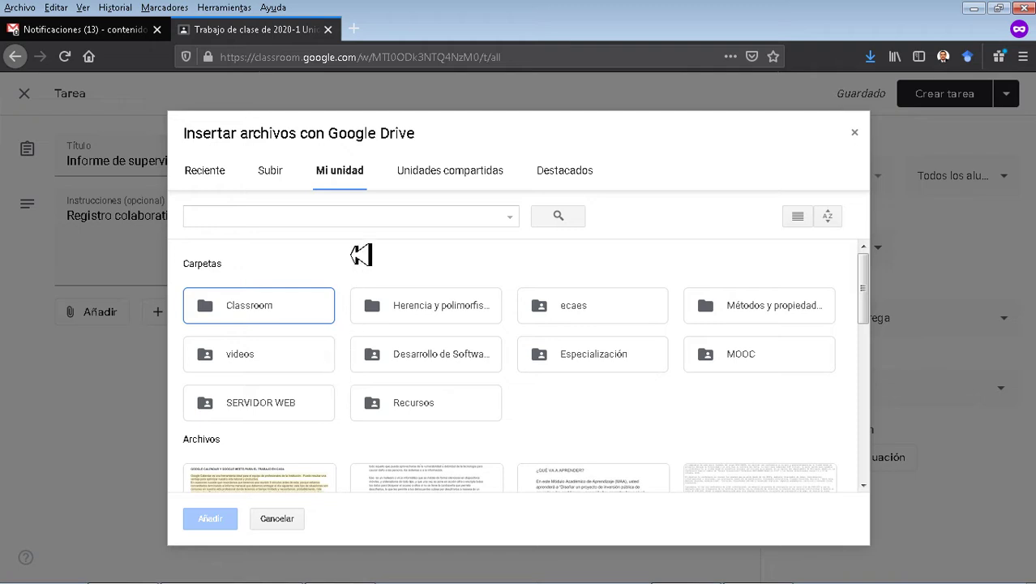
pyautogui.click(476, 186)
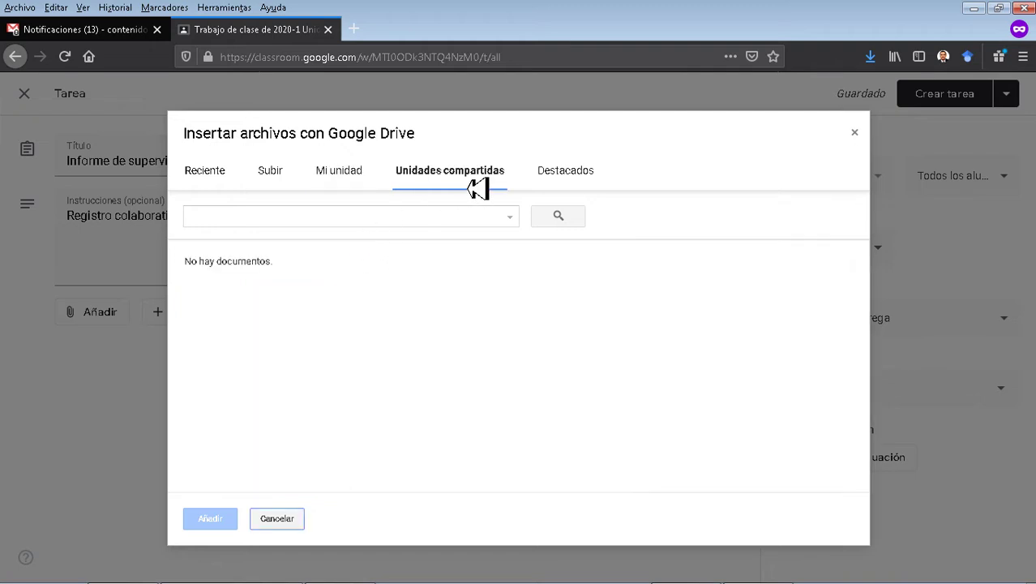
# Search 'supervisión' in shared drives, attach GJ-FR-55 Informe periódico de supervisión - v2, and acknowledge the sharing note.
pyautogui.click(454, 222)
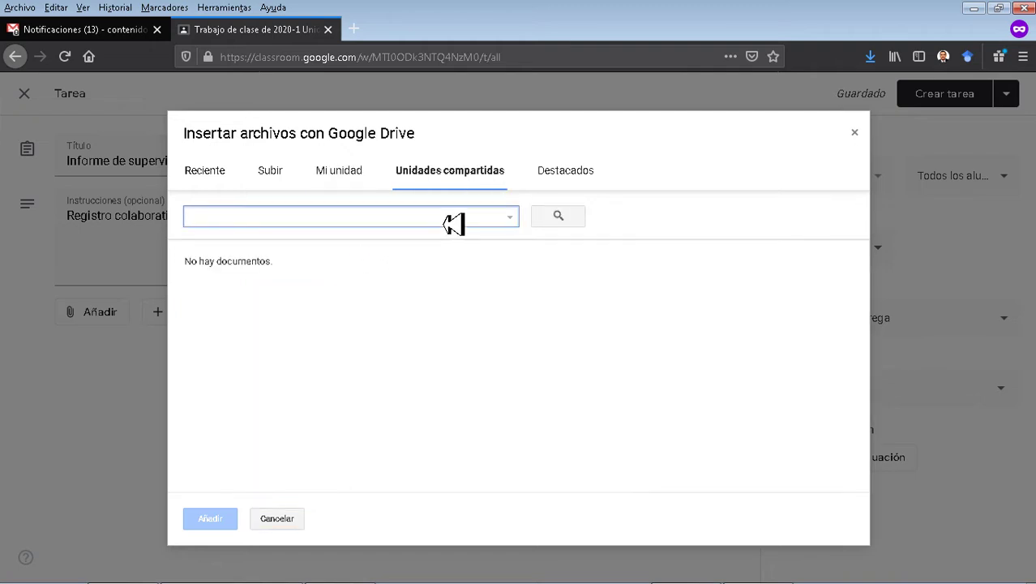
pyautogui.write('supervisión')
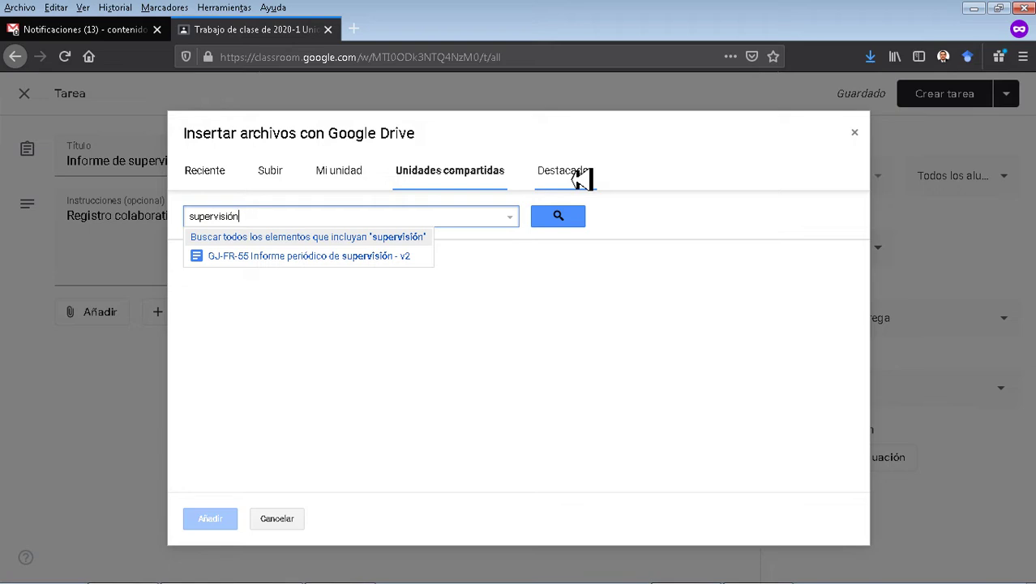
pyautogui.click(348, 260)
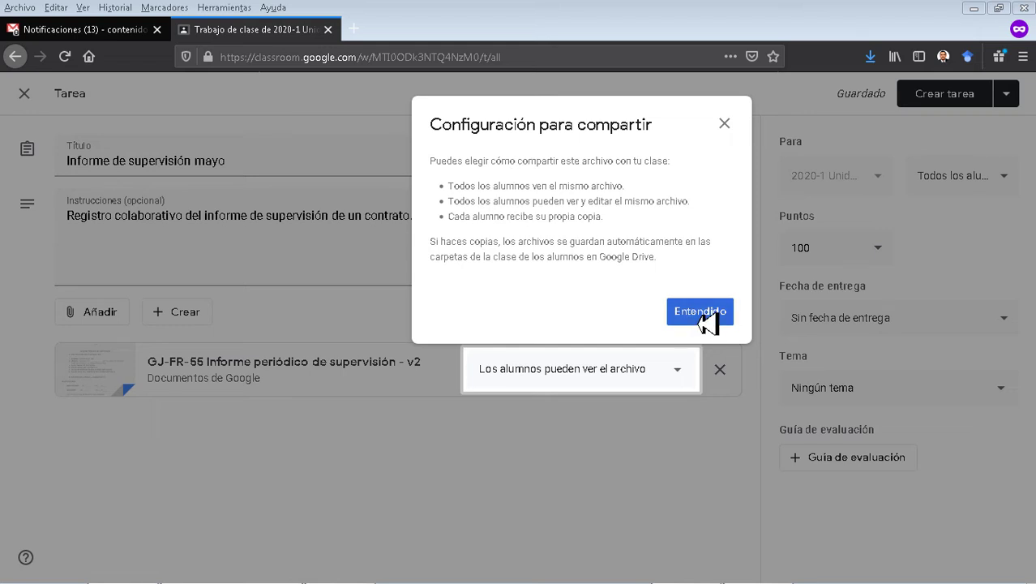
pyautogui.click(704, 319)
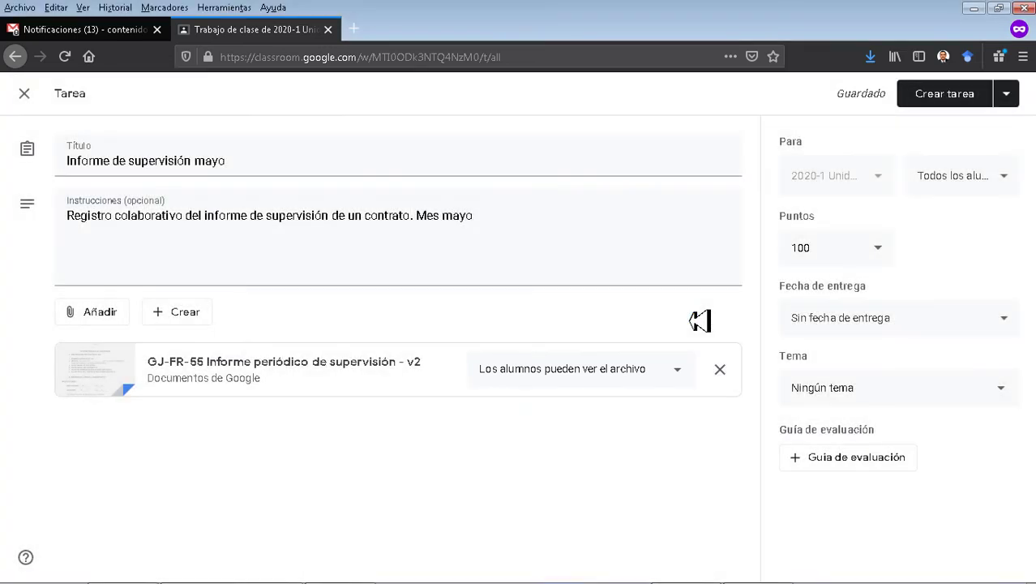
# Set the GJ-FR-55 attachment to 'Los alumnos pueden editar el archivo' and show the recipient student list.
pyautogui.click(692, 374)
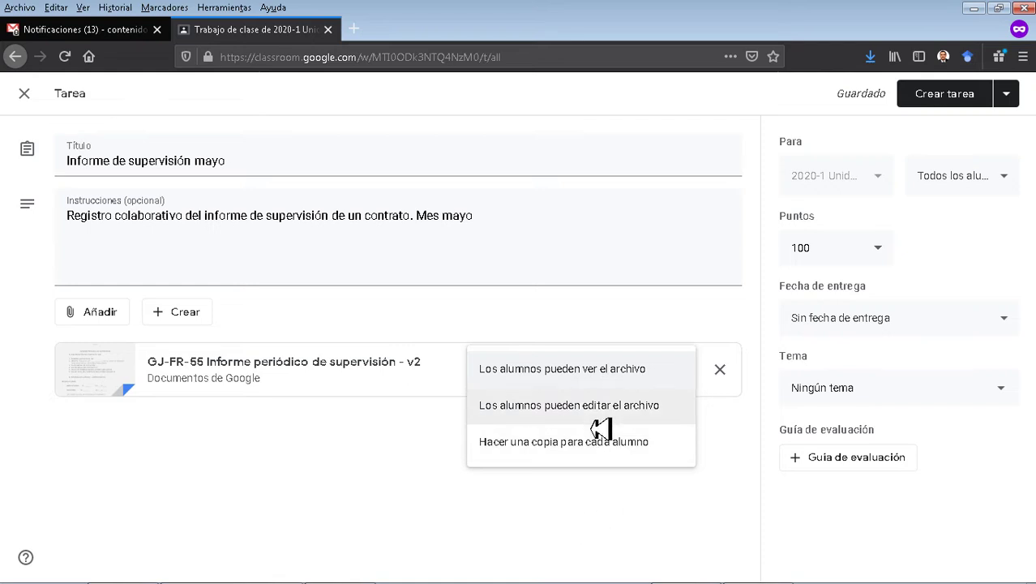
pyautogui.click(583, 405)
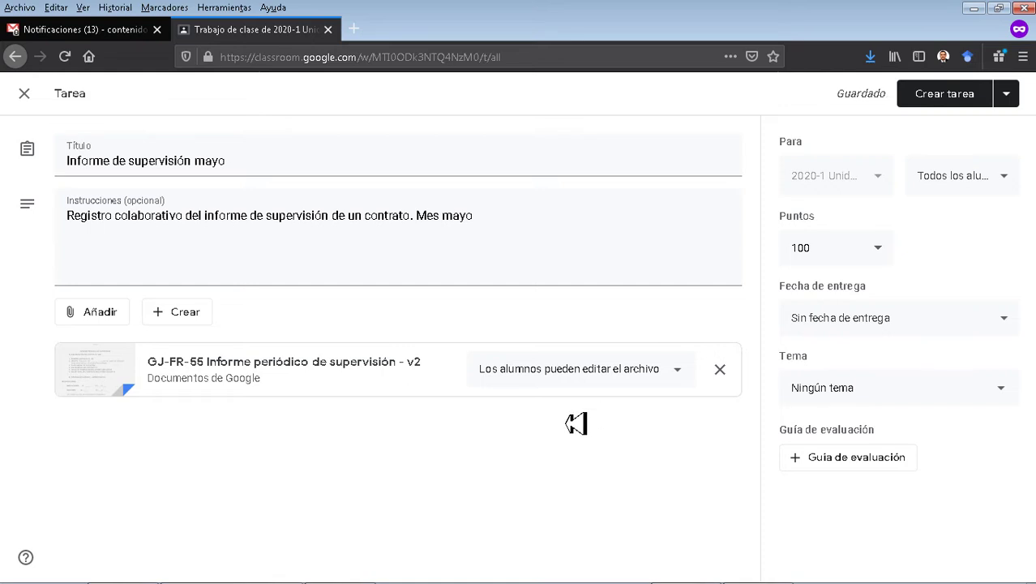
pyautogui.click(1014, 190)
pyautogui.click(1023, 187)
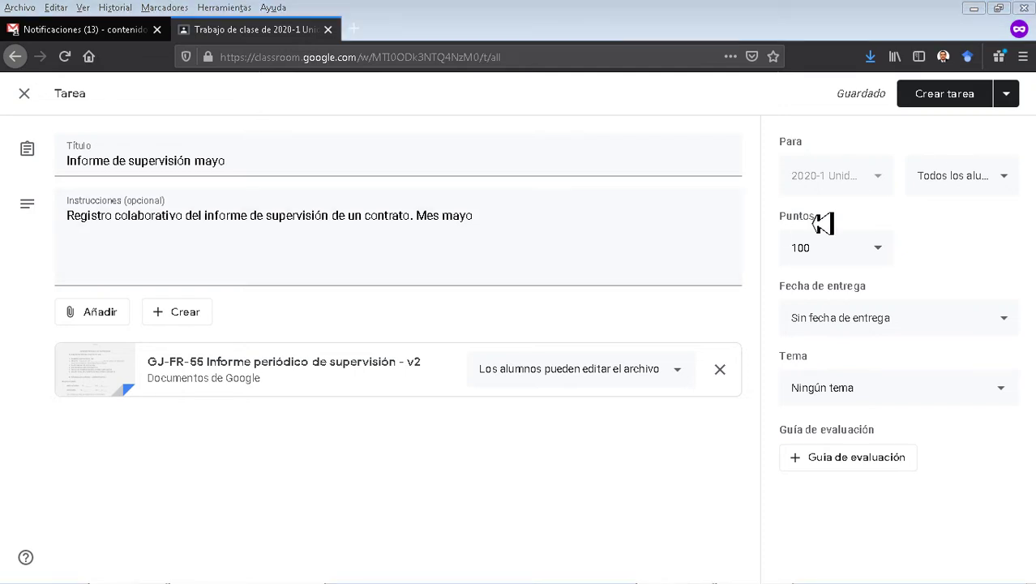
pyautogui.click(1012, 186)
pyautogui.click(1011, 185)
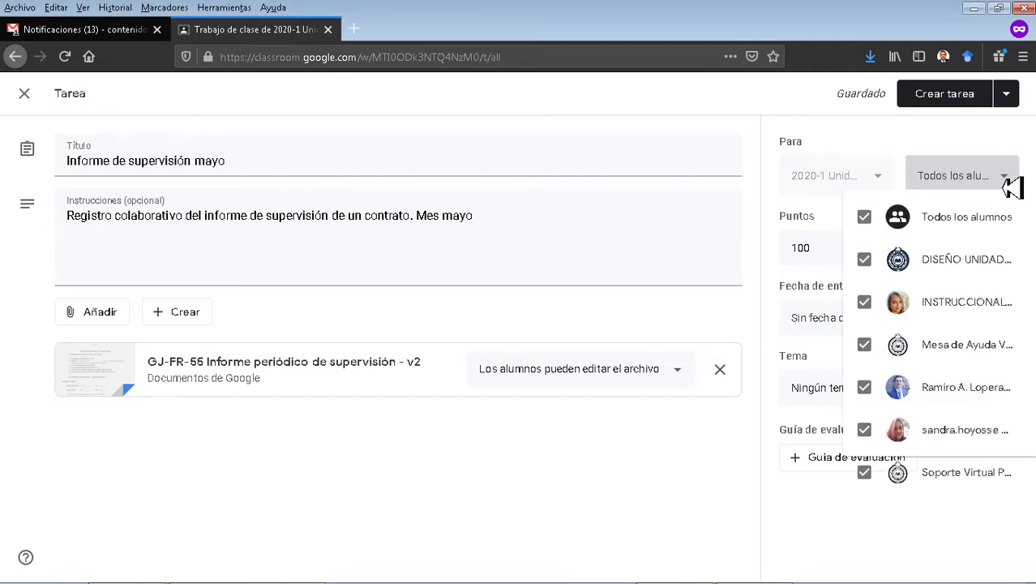
# Replace 'Todos los alumnos' with just two students (help-desk and virtual-support accounts), then show the Crear tarea publishing options.
pyautogui.click(856, 227)
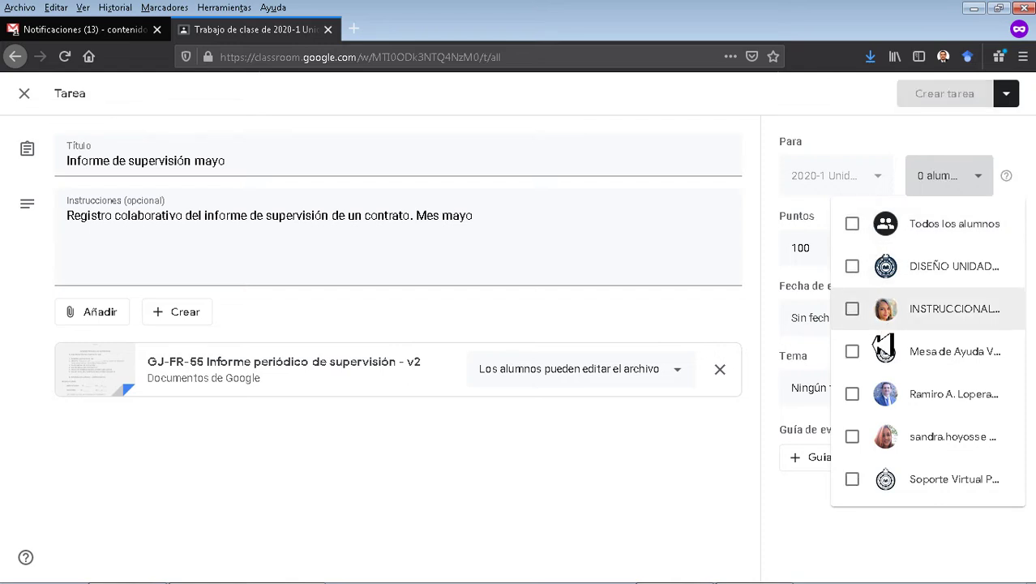
pyautogui.click(862, 355)
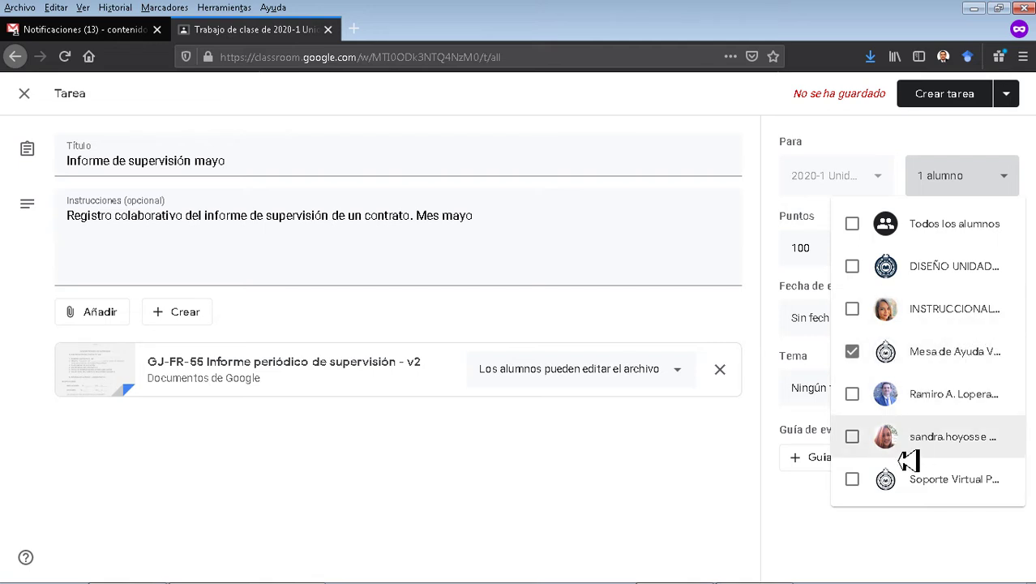
pyautogui.click(853, 480)
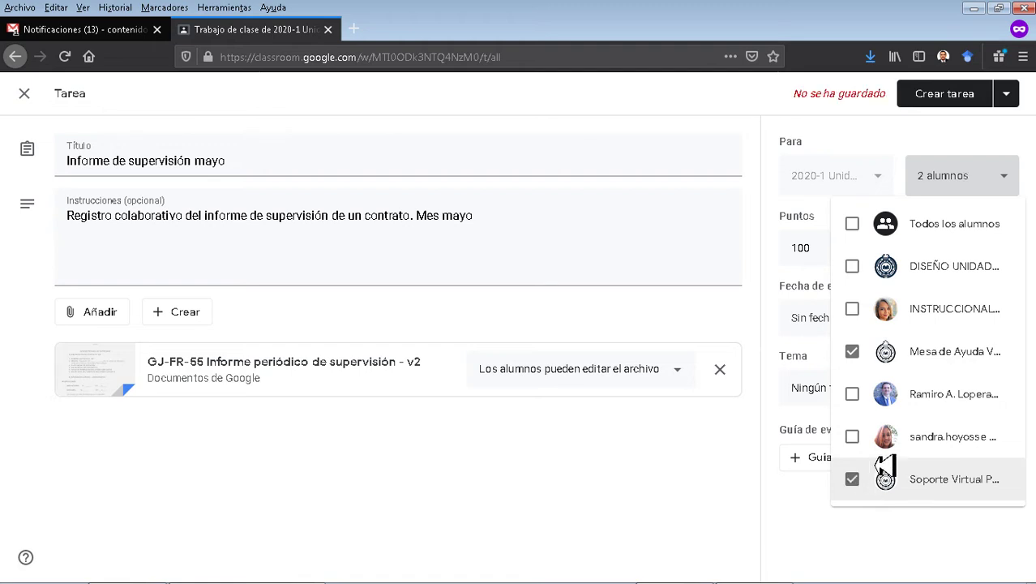
pyautogui.click(1000, 140)
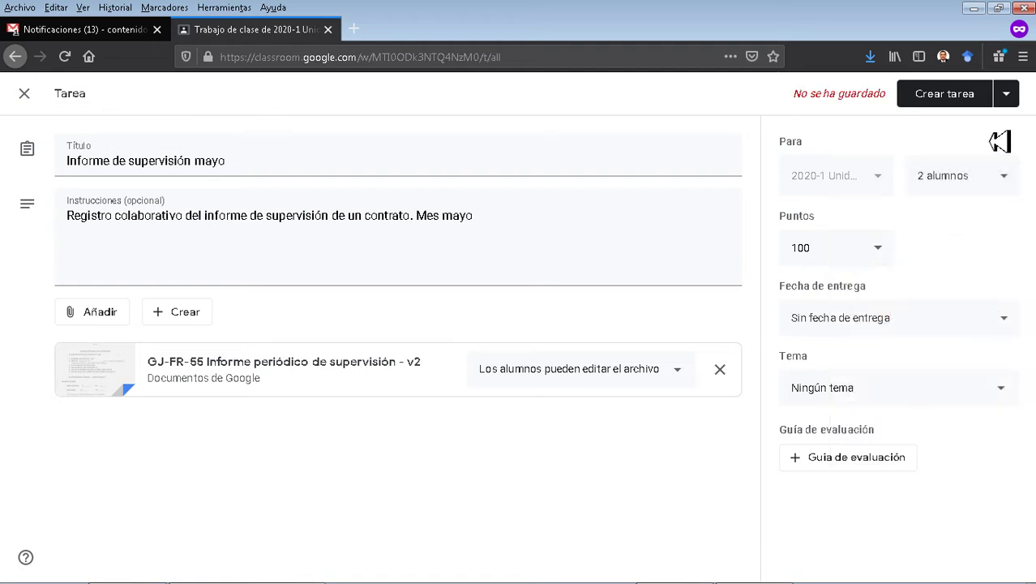
pyautogui.click(1010, 98)
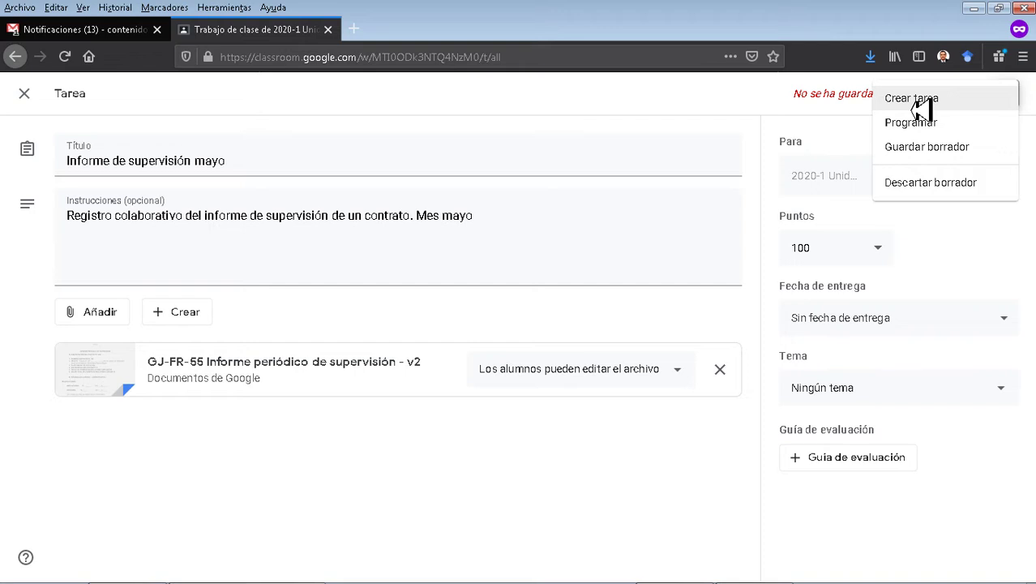
# Publish 'Informe de supervisión mayo', retrying after the error, and open its attached GJ-FR-55 report Doc.
pyautogui.click(918, 103)
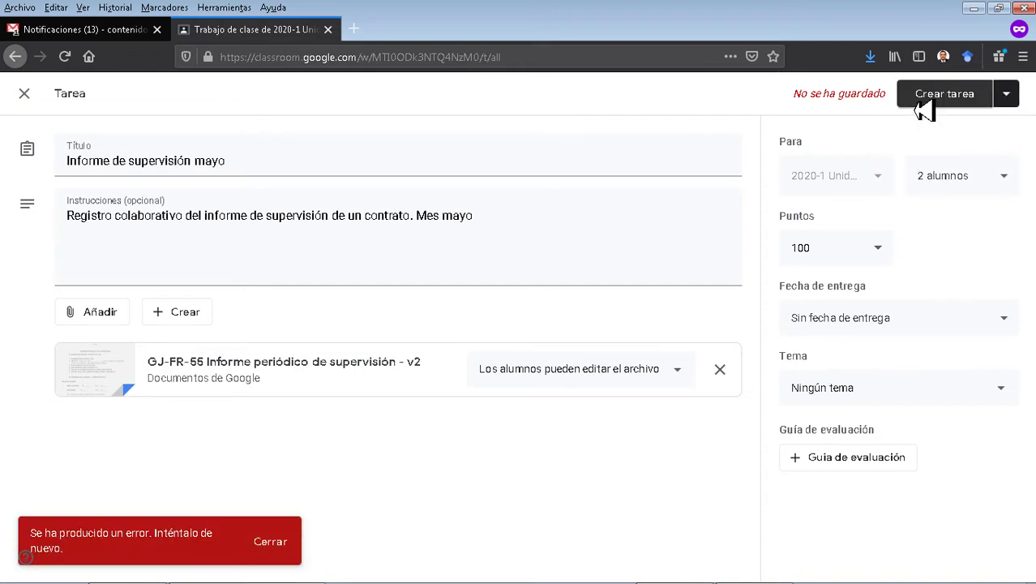
pyautogui.click(962, 104)
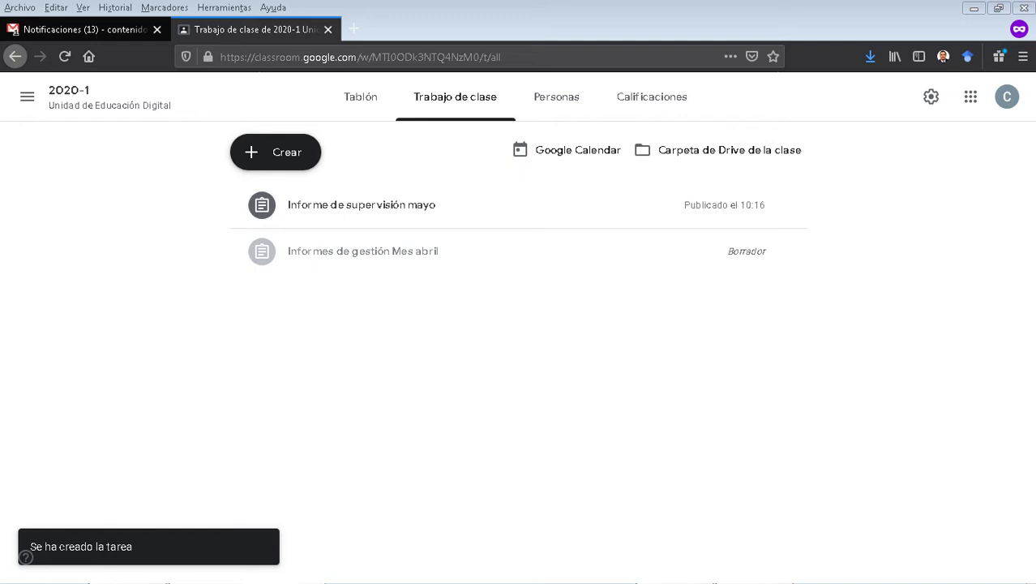
pyautogui.click(563, 221)
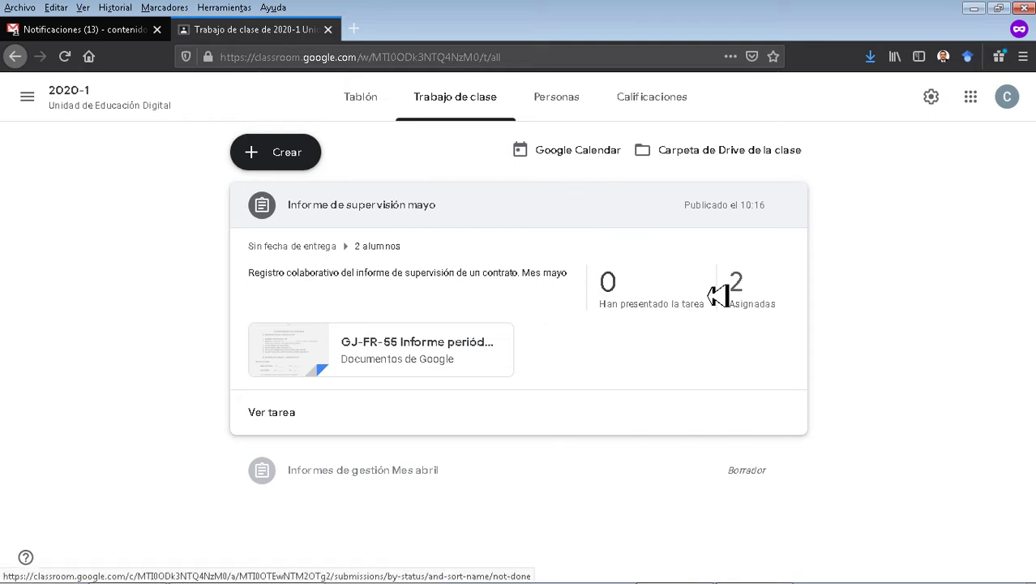
pyautogui.click(386, 369)
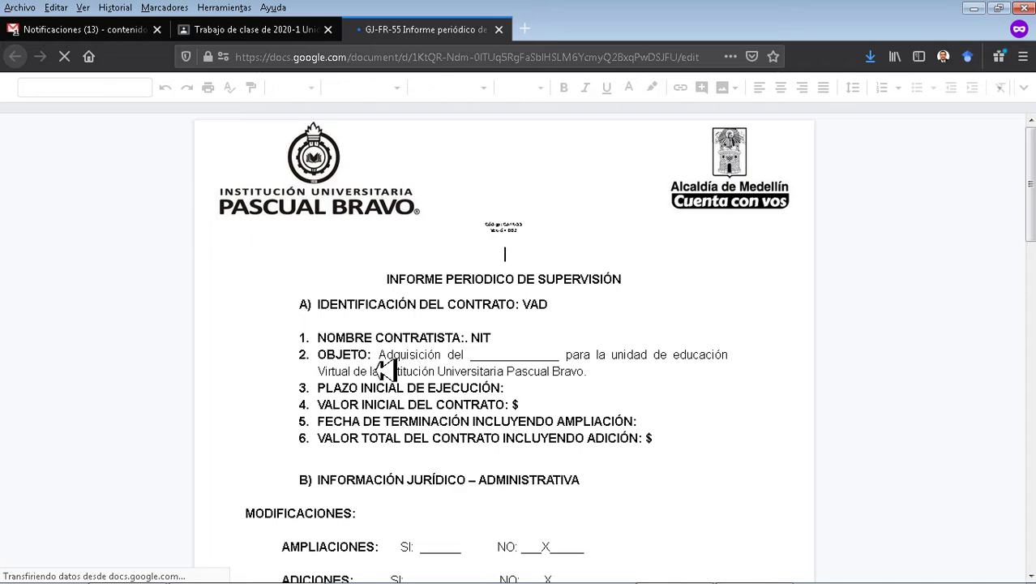
# Enter the NIT 123456 in the contractor identification section.
pyautogui.scroll(-3, 467, 359)
pyautogui.scroll(-3, 467, 359)
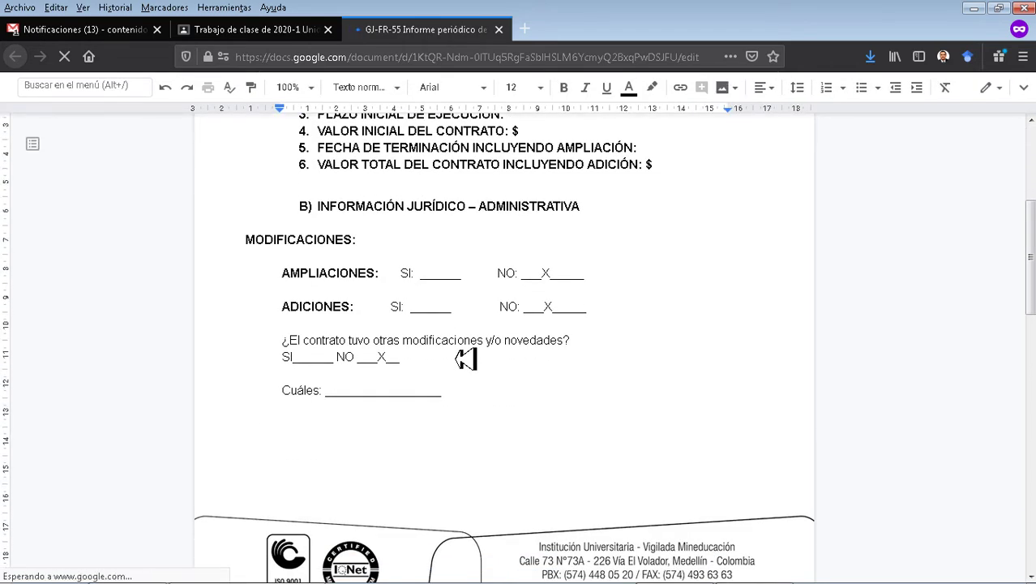
pyautogui.scroll(-3, 581, 328)
pyautogui.click(540, 209)
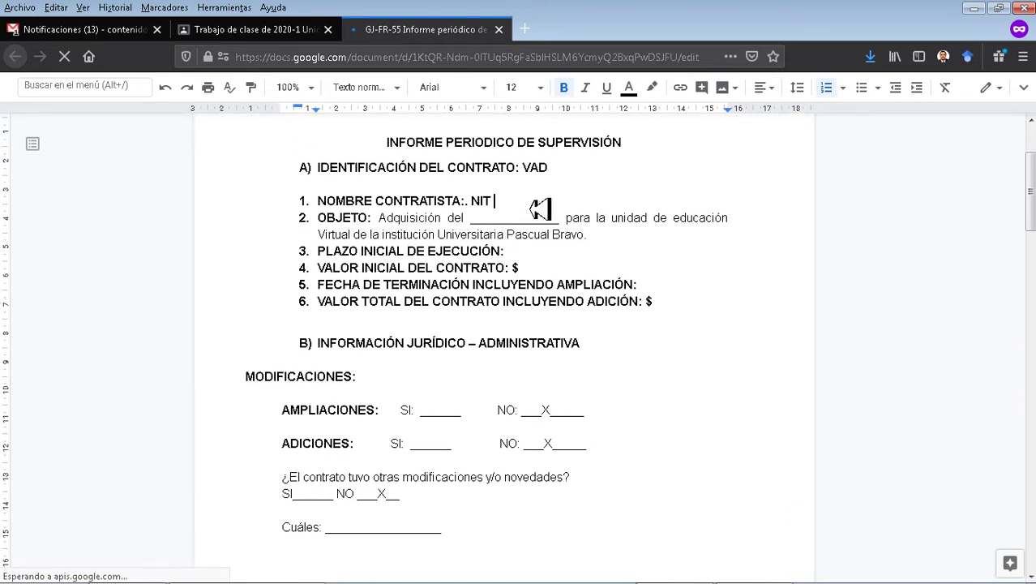
pyautogui.write('123456')
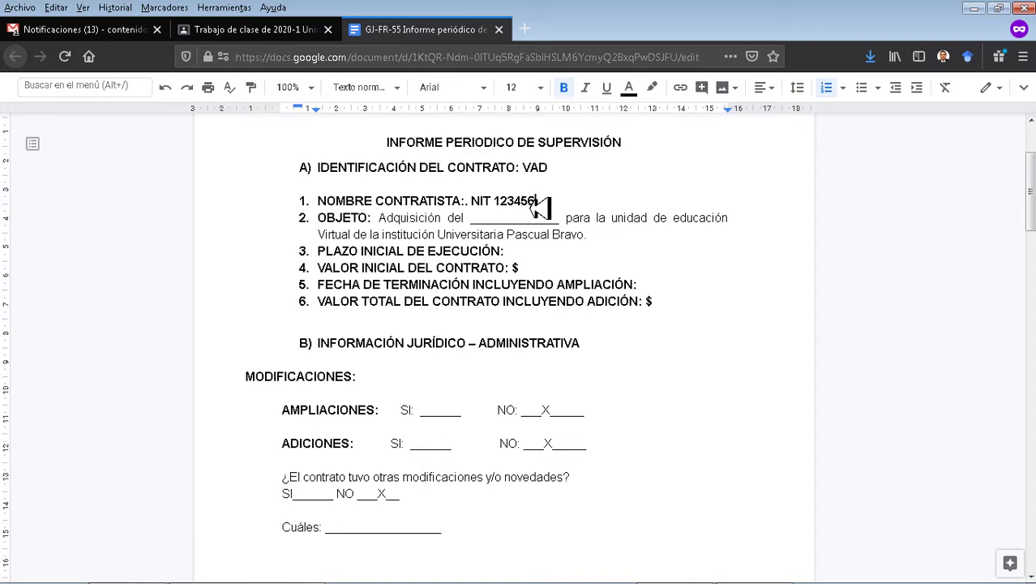
# Fill the Balance Financiero cells: total 000000, paid 00000, owed 1234, balance 1234.
pyautogui.scroll(-1, 542, 244)
pyautogui.scroll(-10, 541, 243)
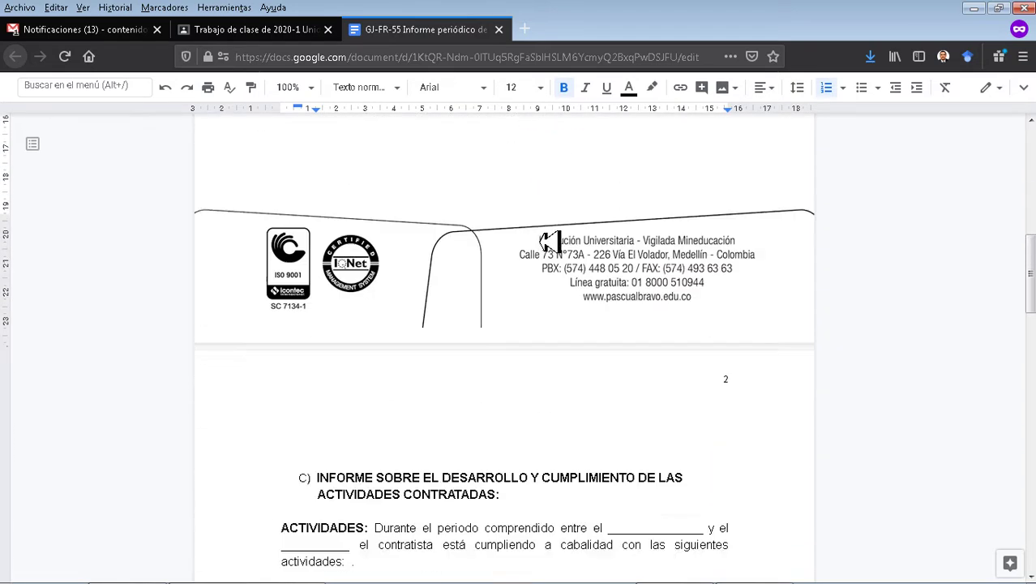
pyautogui.scroll(-1, 550, 241)
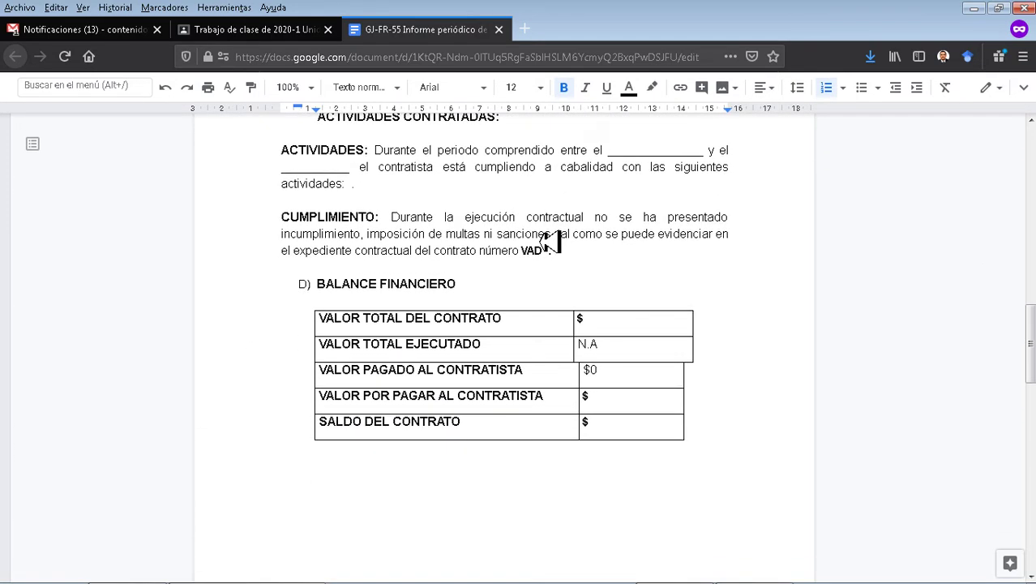
pyautogui.click(618, 327)
pyautogui.write('000000')
pyautogui.click(621, 373)
pyautogui.write('00000')
pyautogui.click(628, 404)
pyautogui.write('1234')
pyautogui.click(634, 428)
pyautogui.write('1234')
# Tab the line above the signatures to the second signature column, then return to the VAD line.
pyautogui.scroll(-10, 637, 426)
pyautogui.scroll(-5, 638, 420)
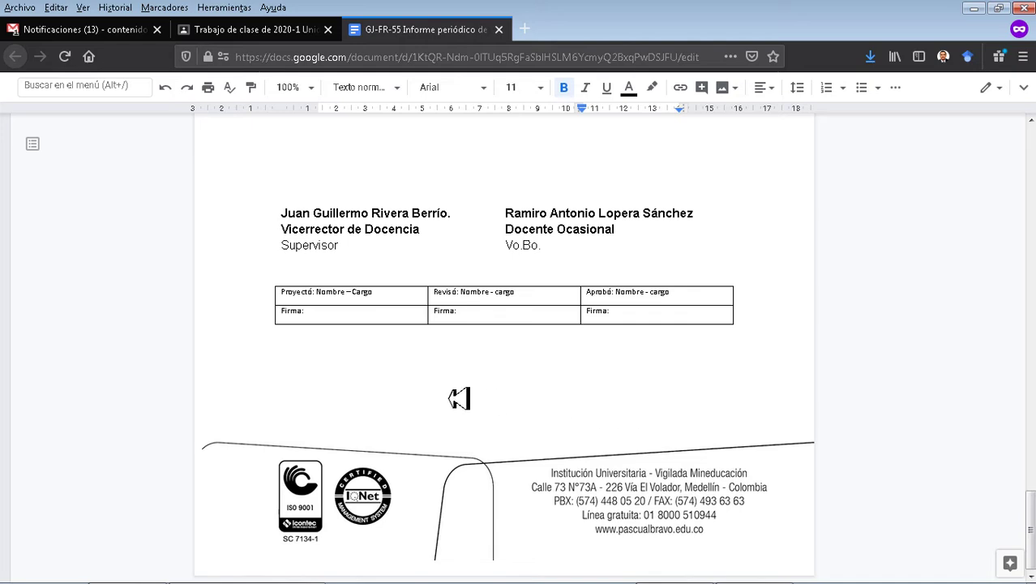
pyautogui.scroll(5, 459, 398)
pyautogui.click(578, 384)
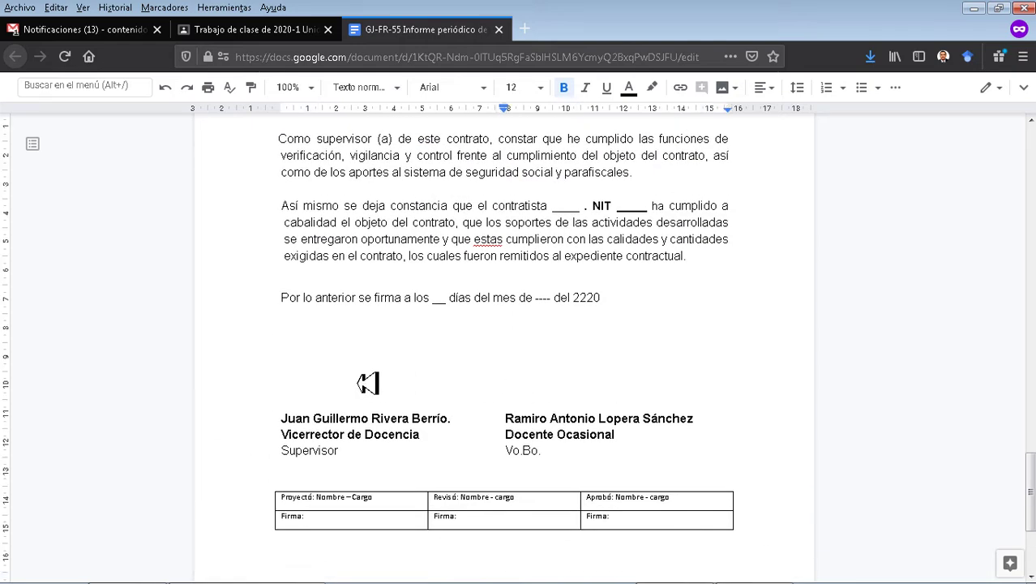
pyautogui.press('Tab')
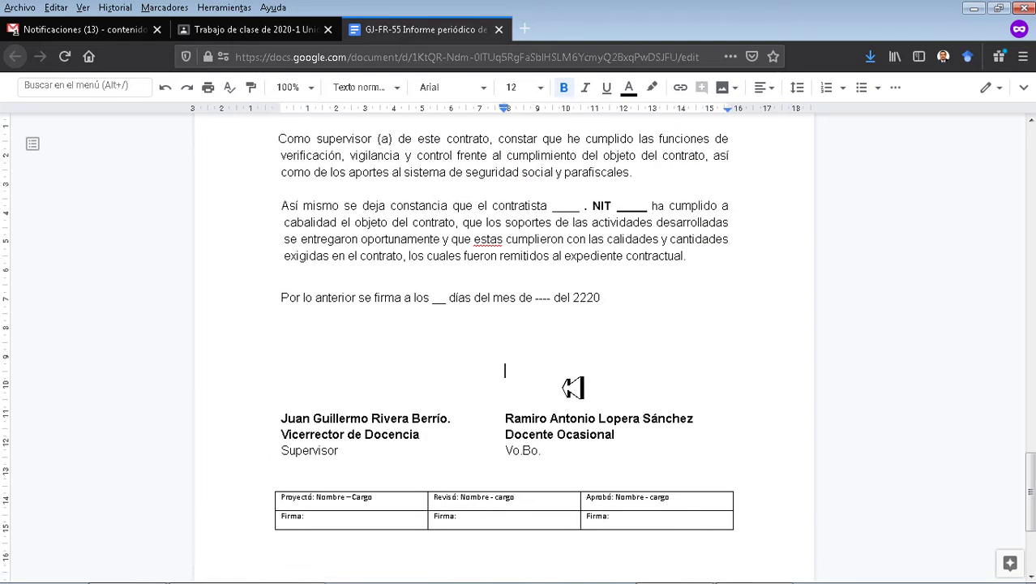
pyautogui.press('BackSpace')
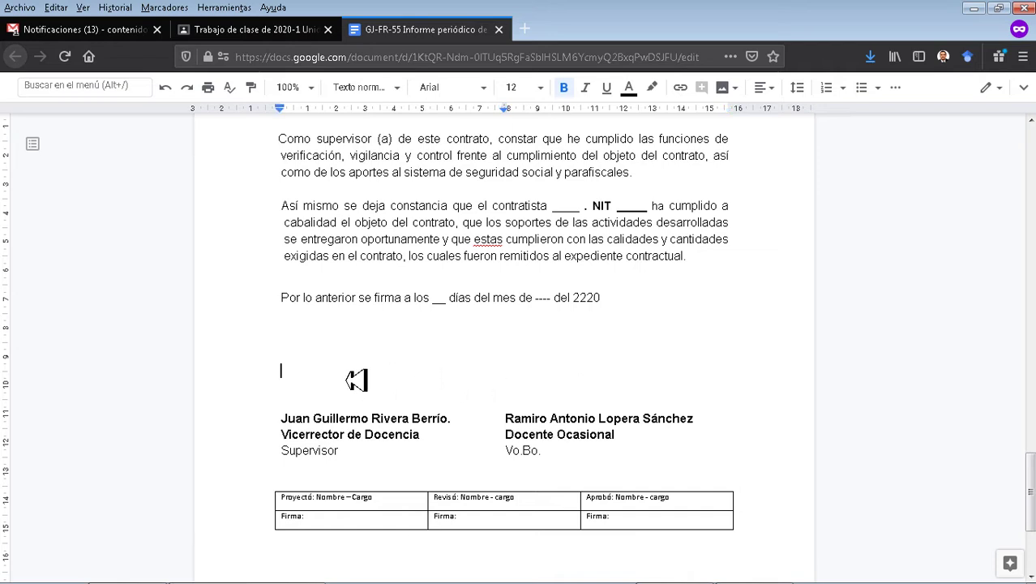
pyautogui.press('Tab')
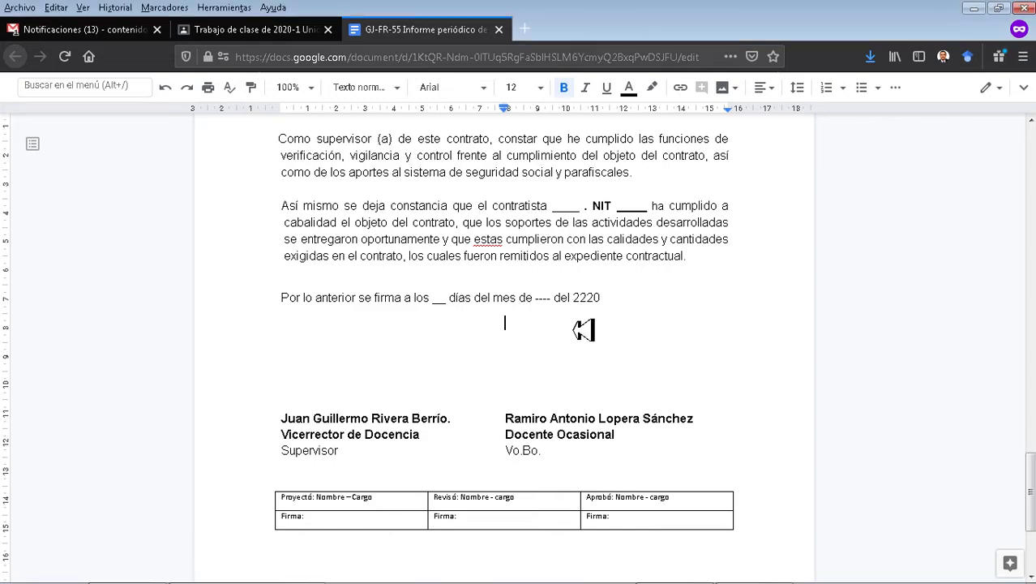
pyautogui.scroll(20, 596, 320)
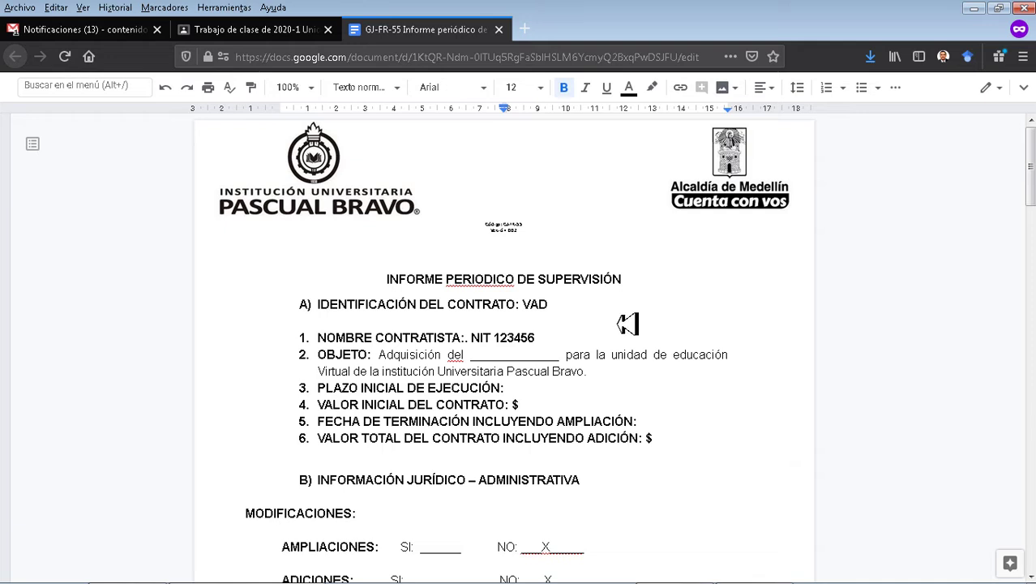
pyautogui.click(627, 323)
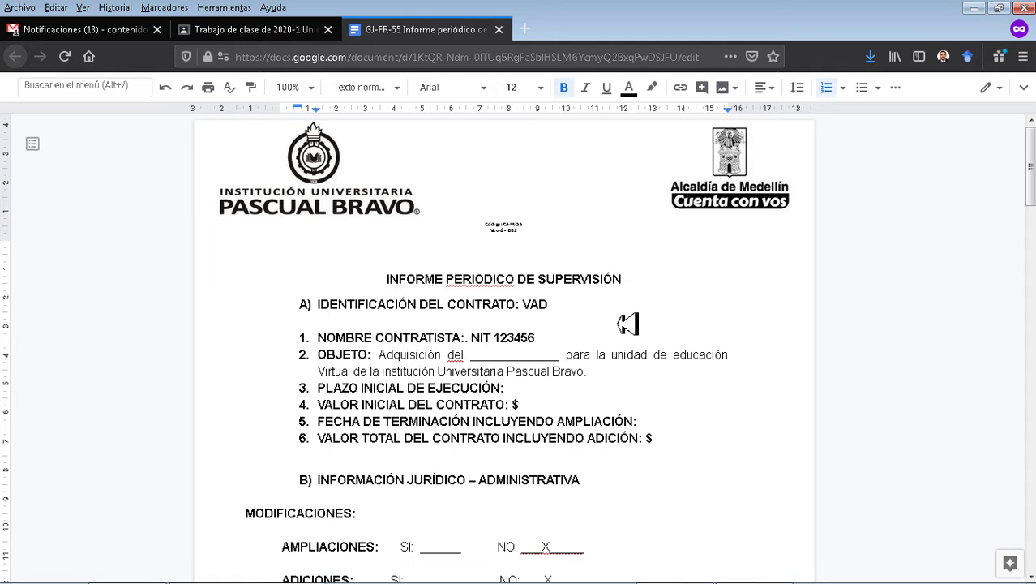
# Close the report and review both students' submissions on the Han presentado la tarea page.
pyautogui.hotkey('ctrl', 'w')
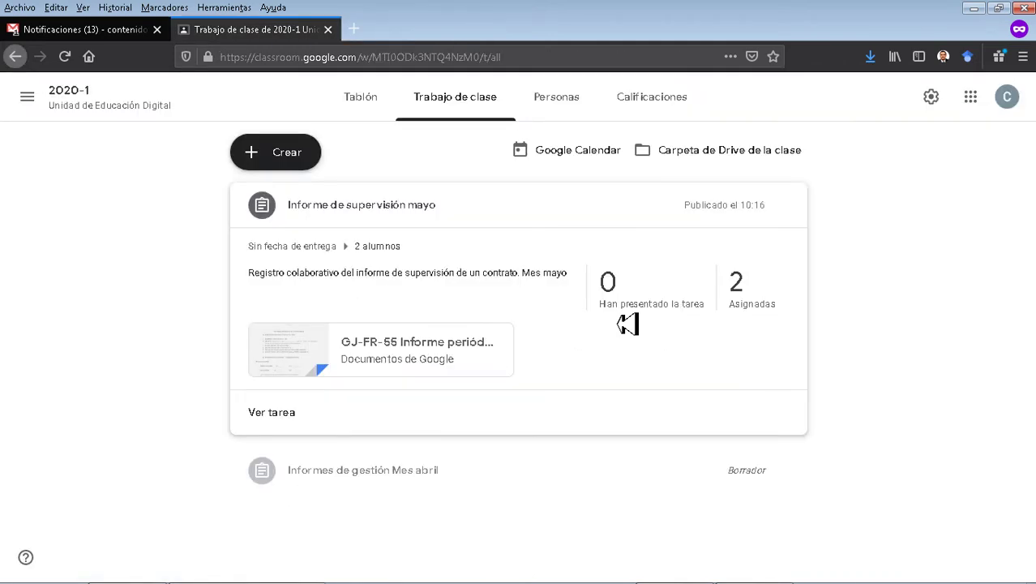
pyautogui.click(661, 292)
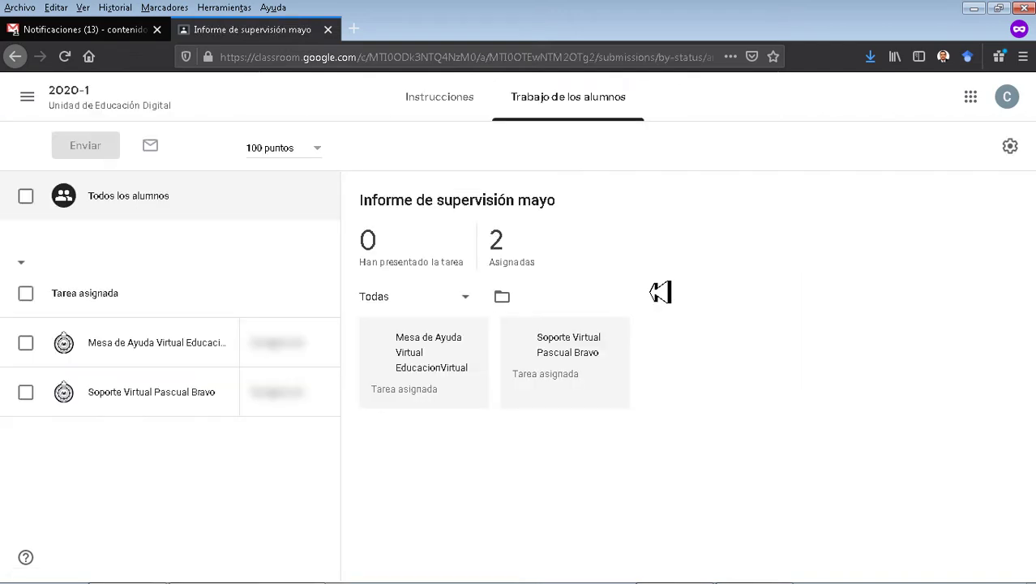
pyautogui.click(114, 351)
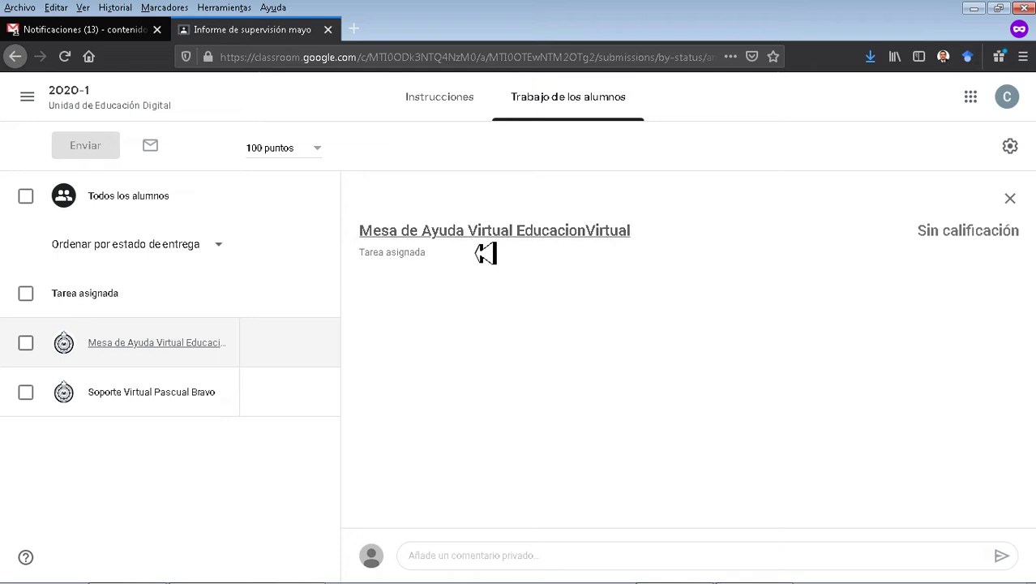
pyautogui.click(167, 399)
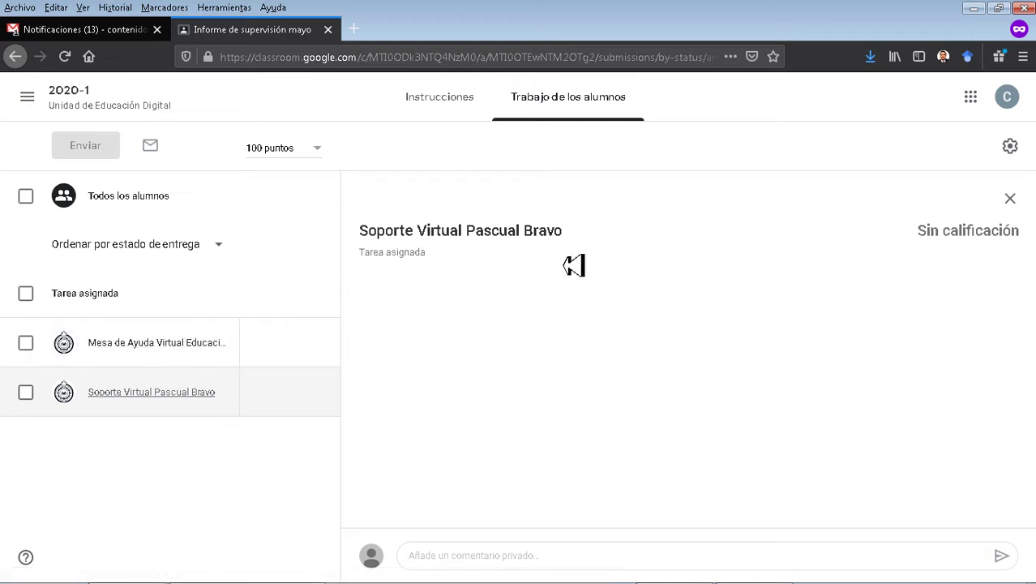
# Move the private comment 'se requiere un informe' to the first student, select all students, and close the panel.
pyautogui.click(558, 562)
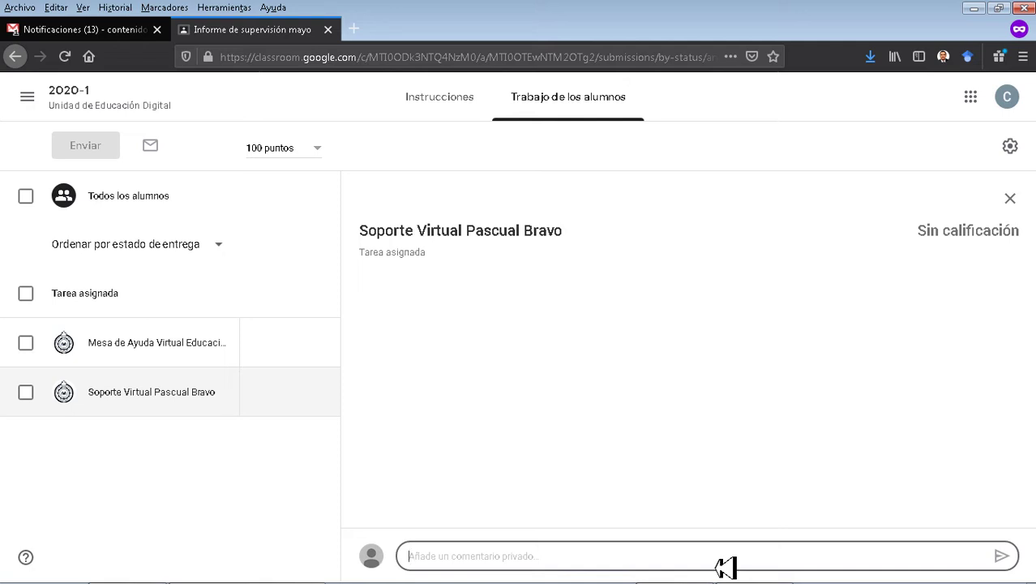
pyautogui.write('se requiere')
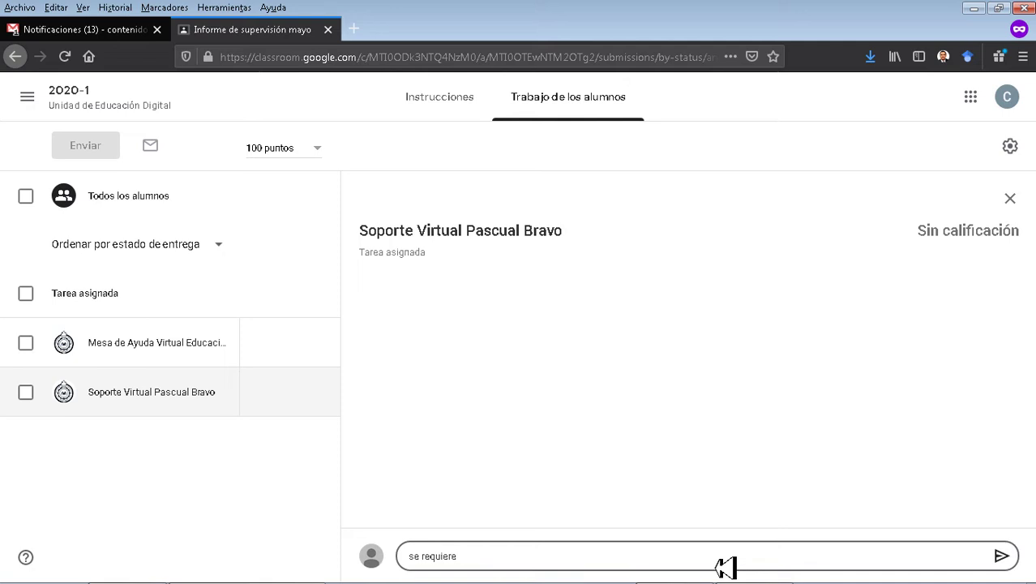
pyautogui.write(' un informe técnico del proveedor..')
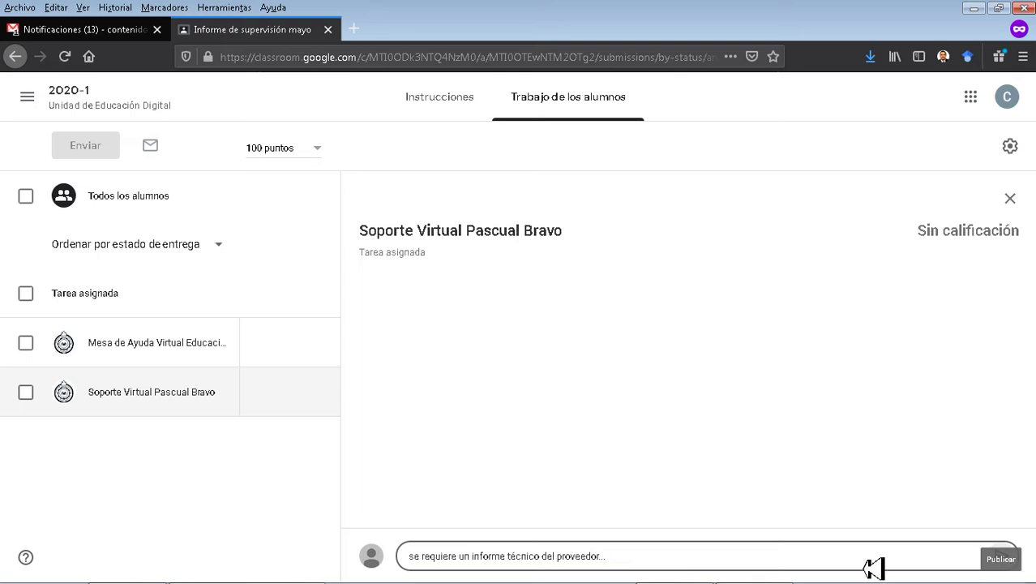
pyautogui.hotkey('ctrl', 'a')
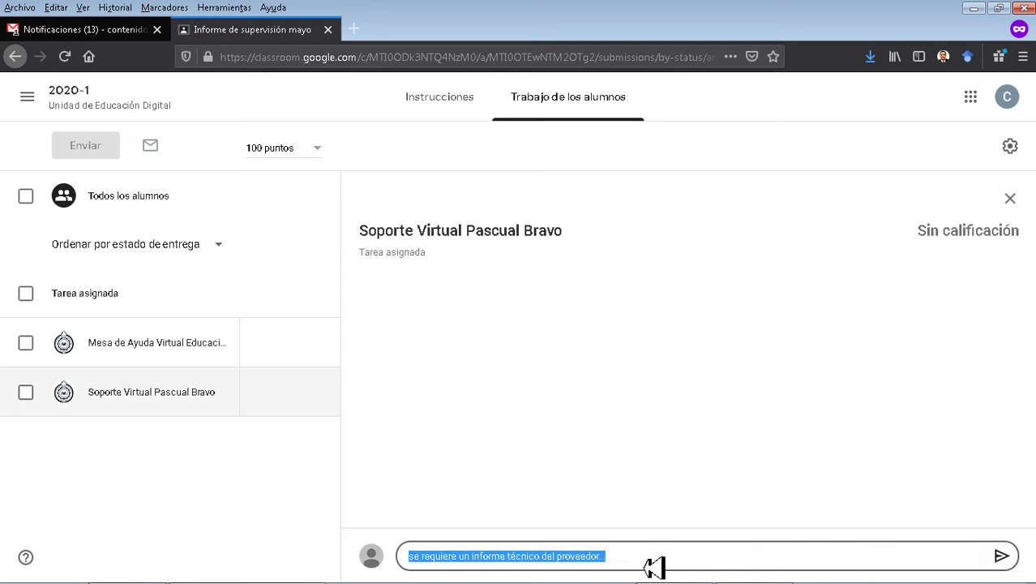
pyautogui.press('BackSpace')
pyautogui.click(182, 350)
pyautogui.click(505, 556)
pyautogui.write('se requiere un informe técnico del proveedor...')
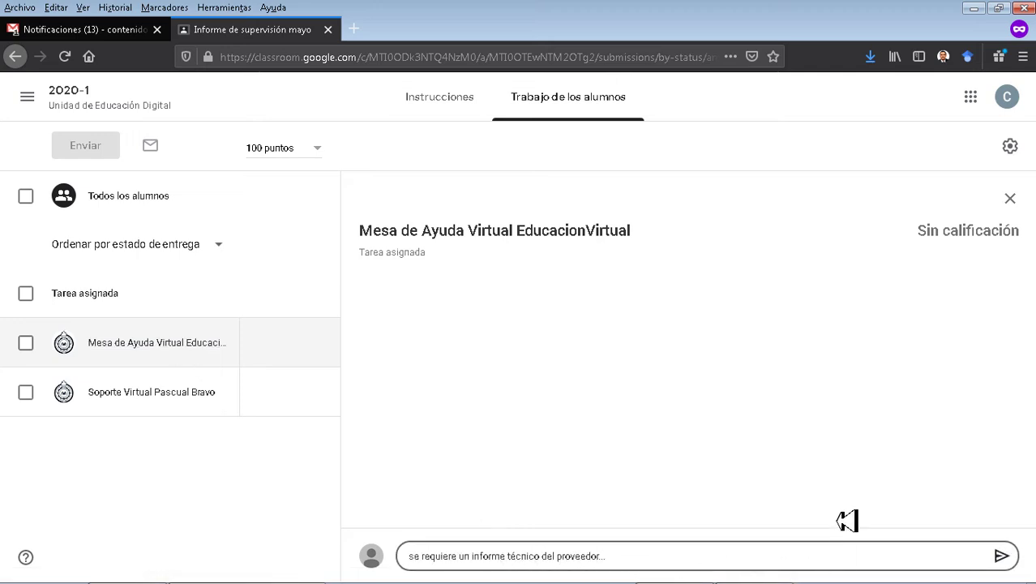
pyautogui.click(664, 368)
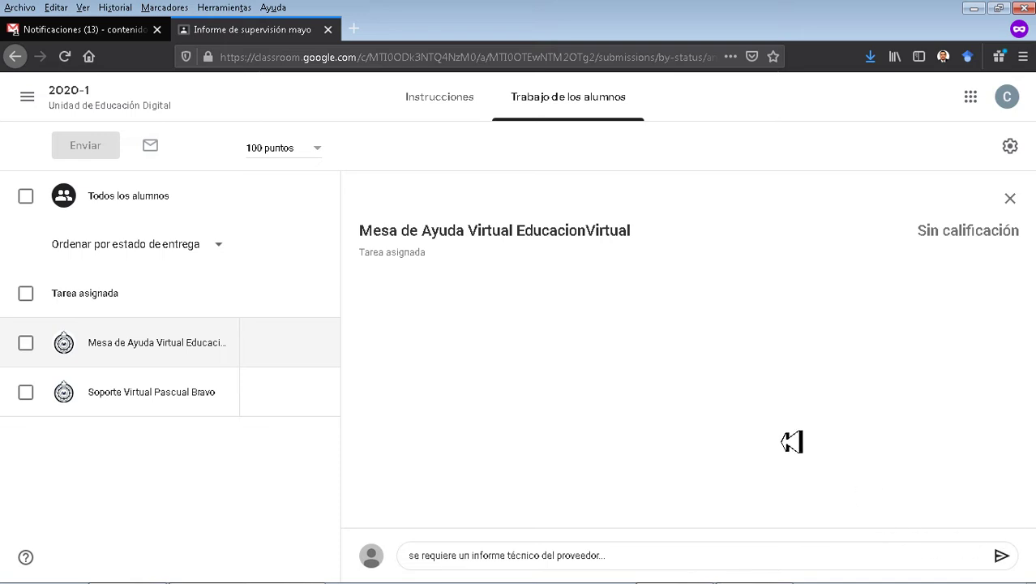
pyautogui.click(26, 197)
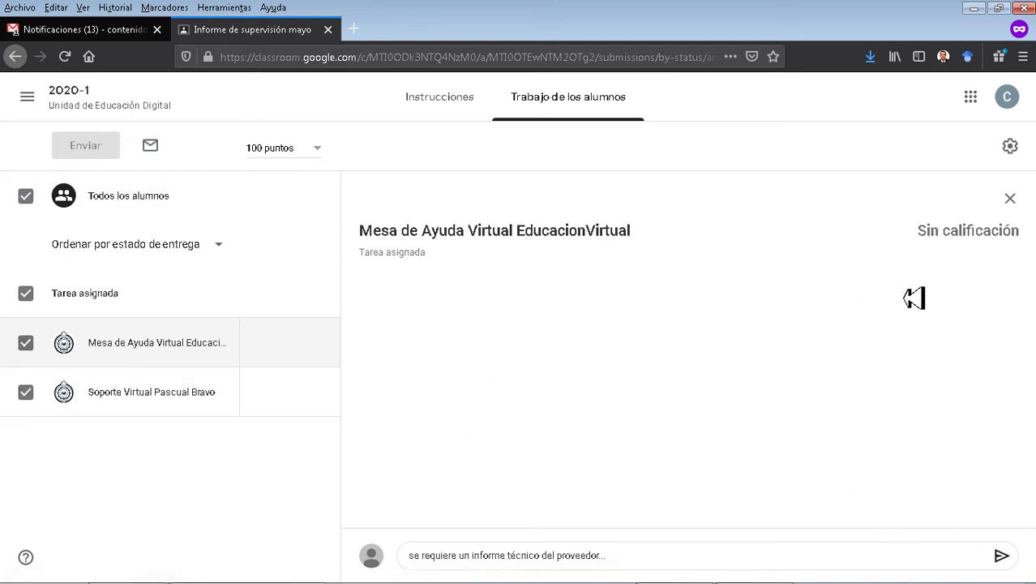
pyautogui.click(1012, 200)
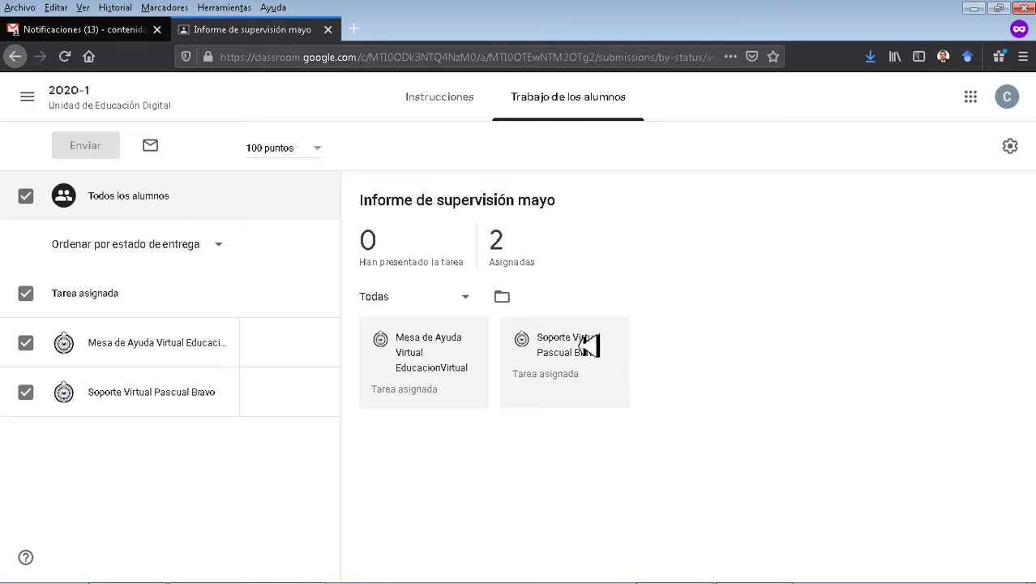
# Return to the class main page, discarding the unsaved private comment.
pyautogui.click(445, 105)
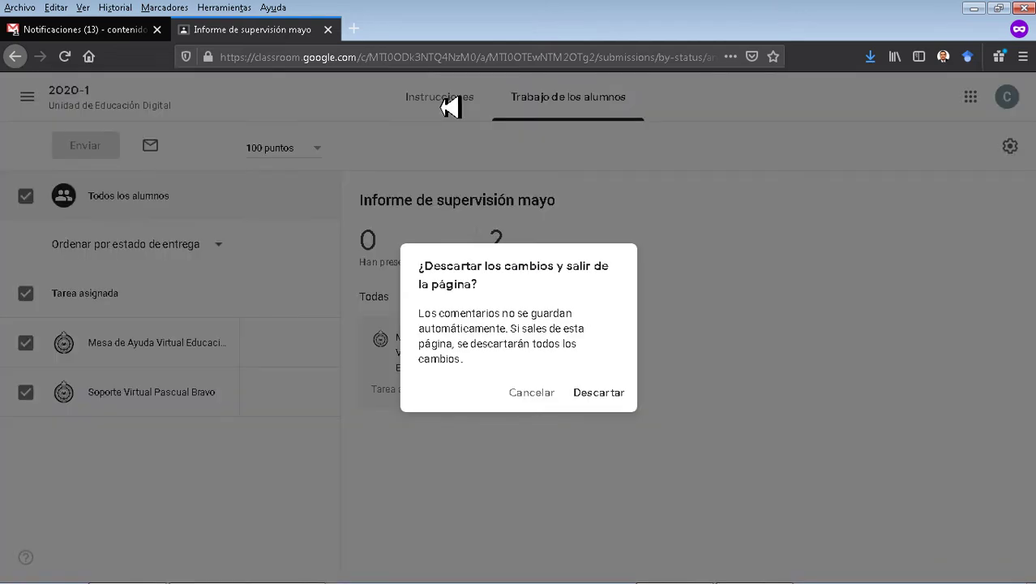
pyautogui.click(528, 397)
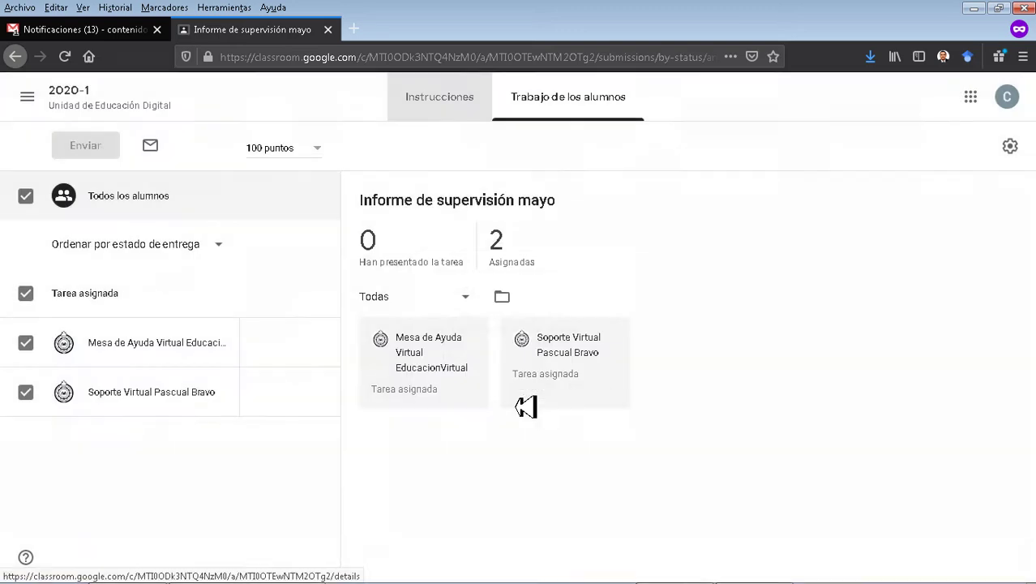
pyautogui.click(116, 106)
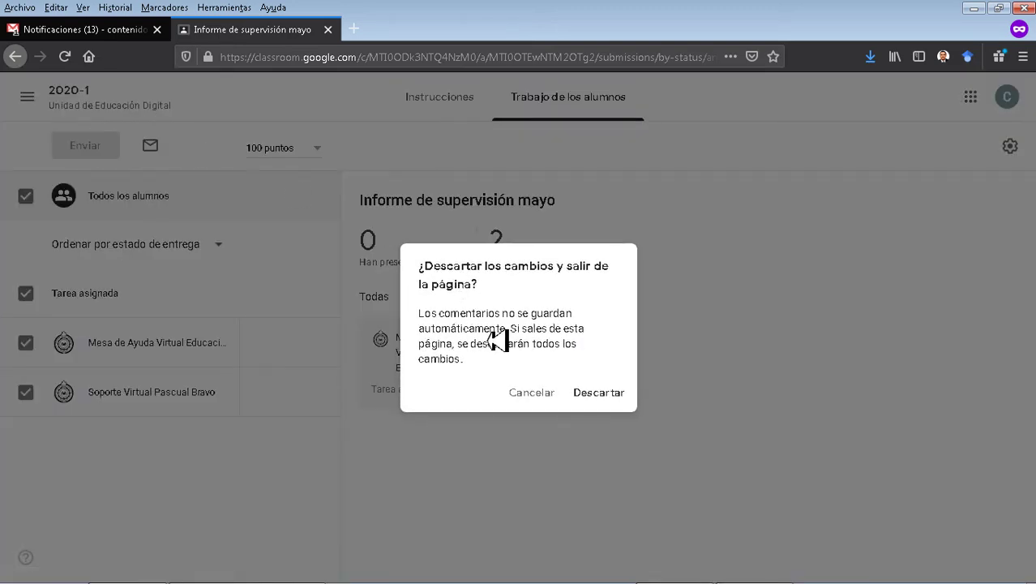
pyautogui.click(594, 394)
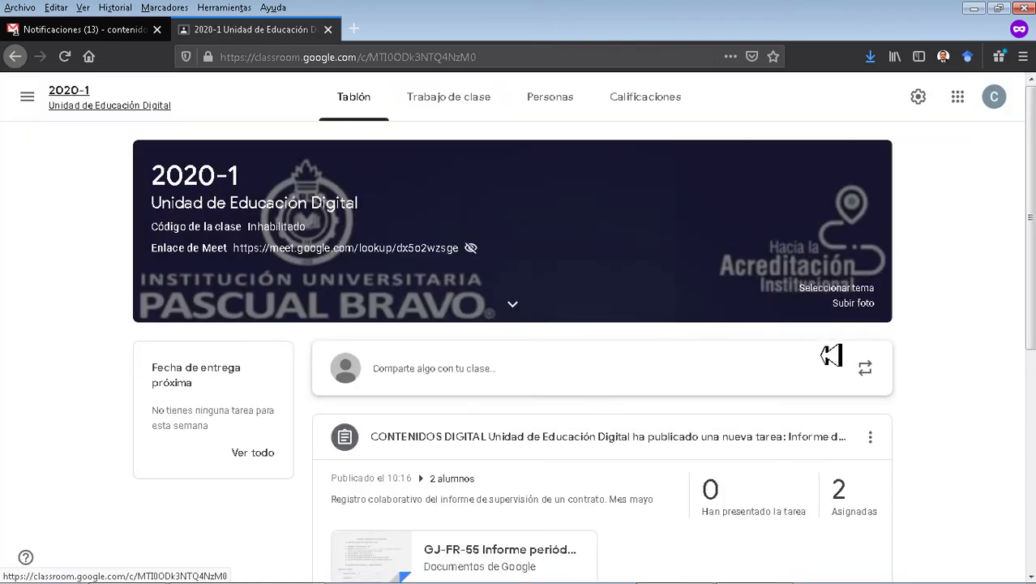
# Go to the Trabajo de clase tab and open the Crear menu.
pyautogui.scroll(-3, 909, 324)
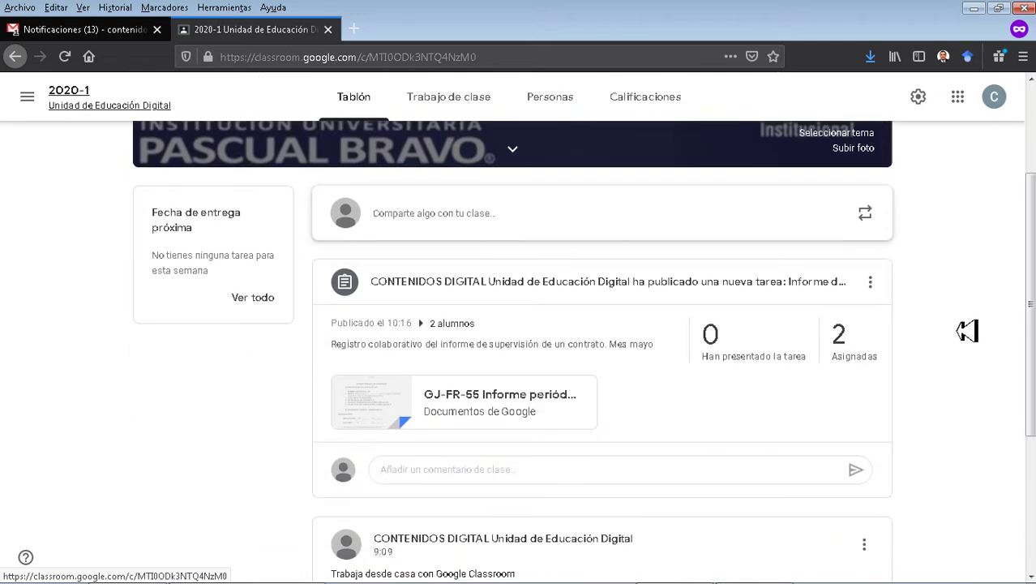
pyautogui.scroll(-3, 968, 331)
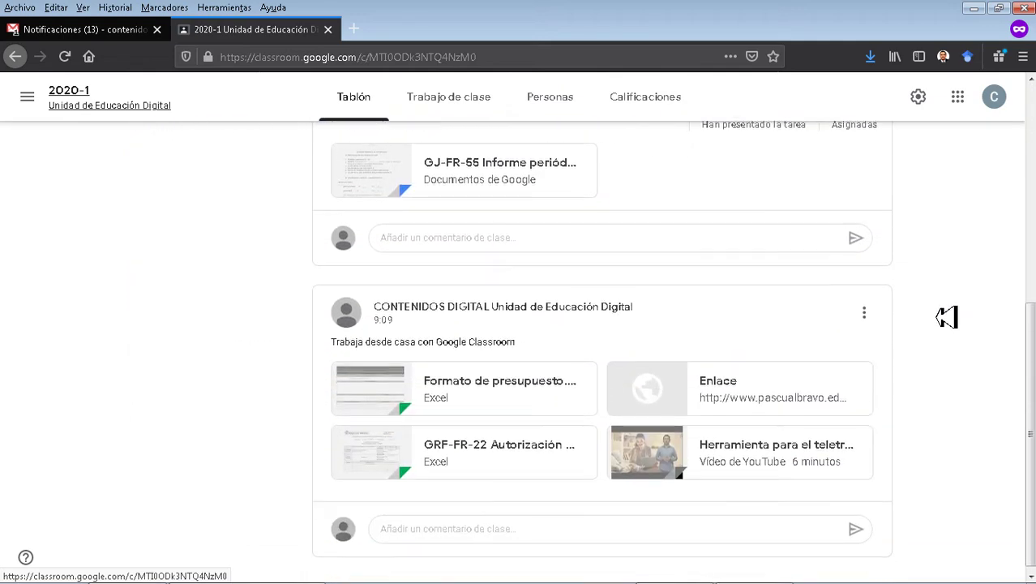
pyautogui.click(448, 96)
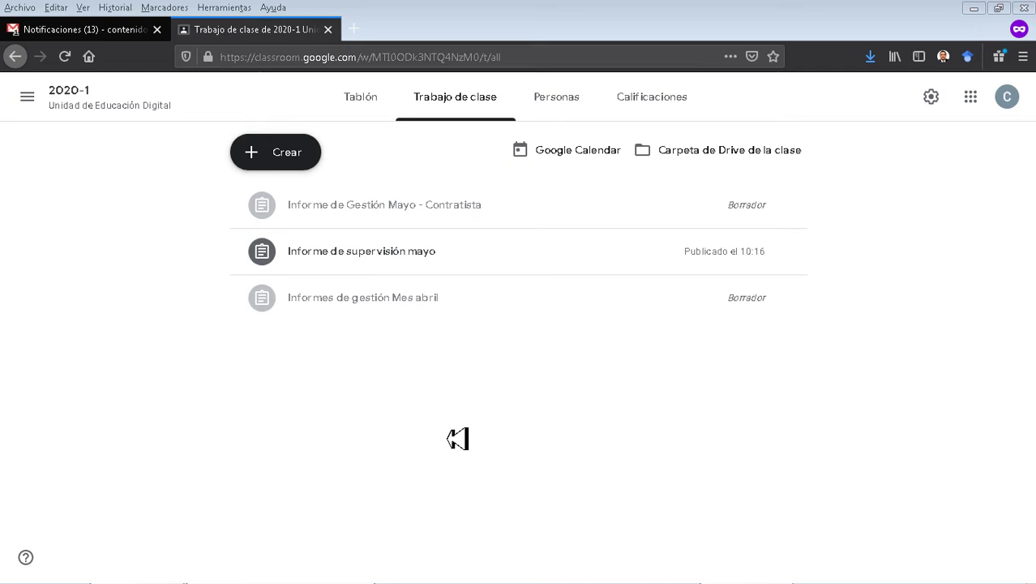
pyautogui.click(282, 158)
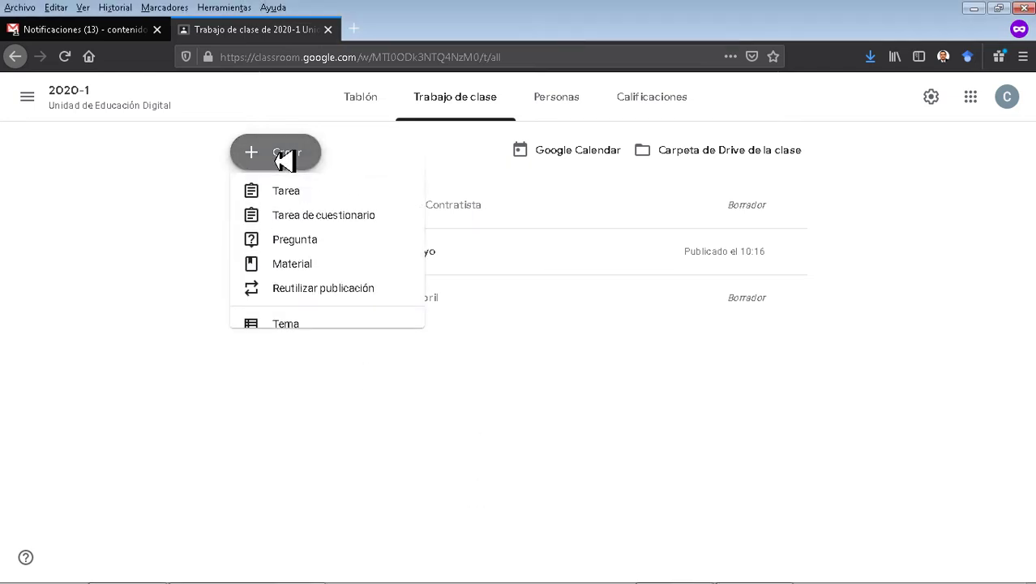
# Create an assignment titled 'Informe de Gestión Mayo - Contratista' with instructions naming Contratistas Unidad de Educación Digital.
pyautogui.click(287, 206)
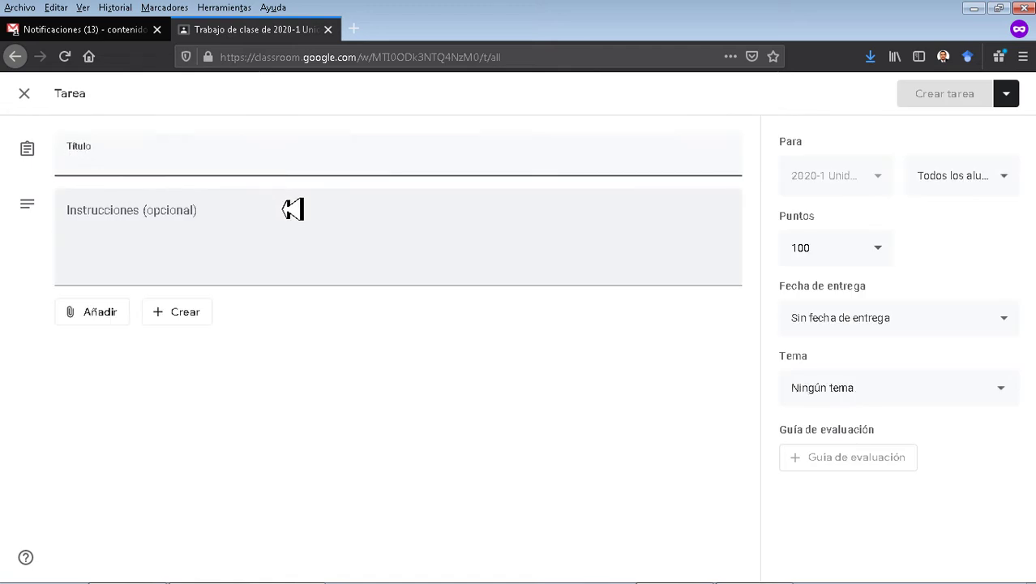
pyautogui.write('Informe de Gestión Mayo - Contratista')
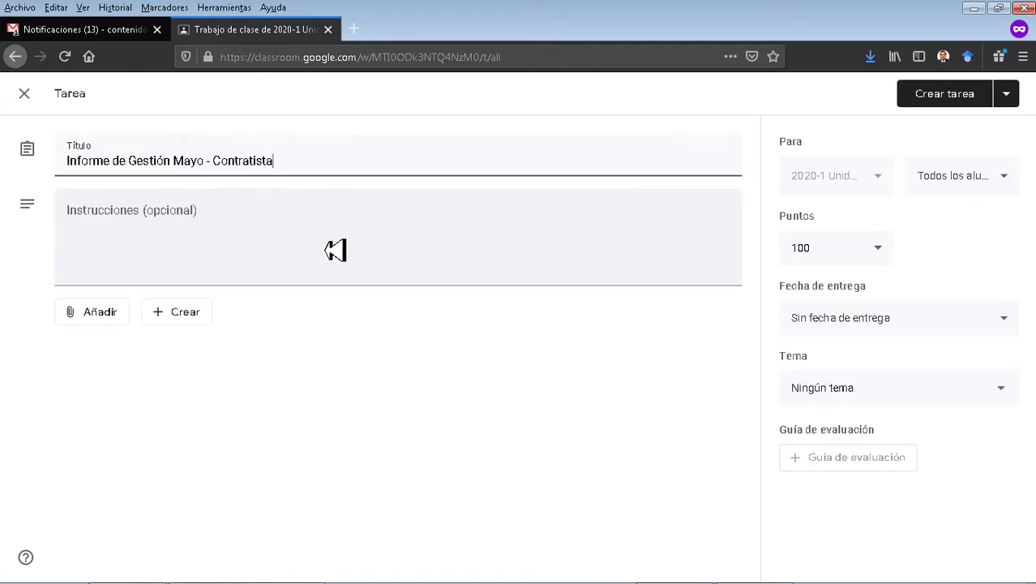
pyautogui.click(481, 239)
pyautogui.write('Informe de Gestión Mayo - Contratista')
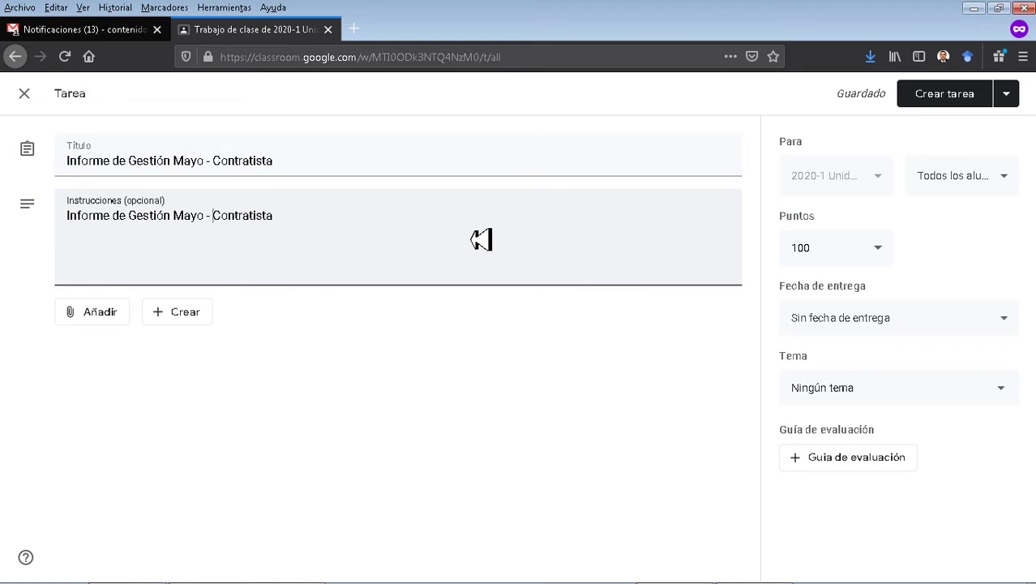
pyautogui.write('s Unidad de Educaci')
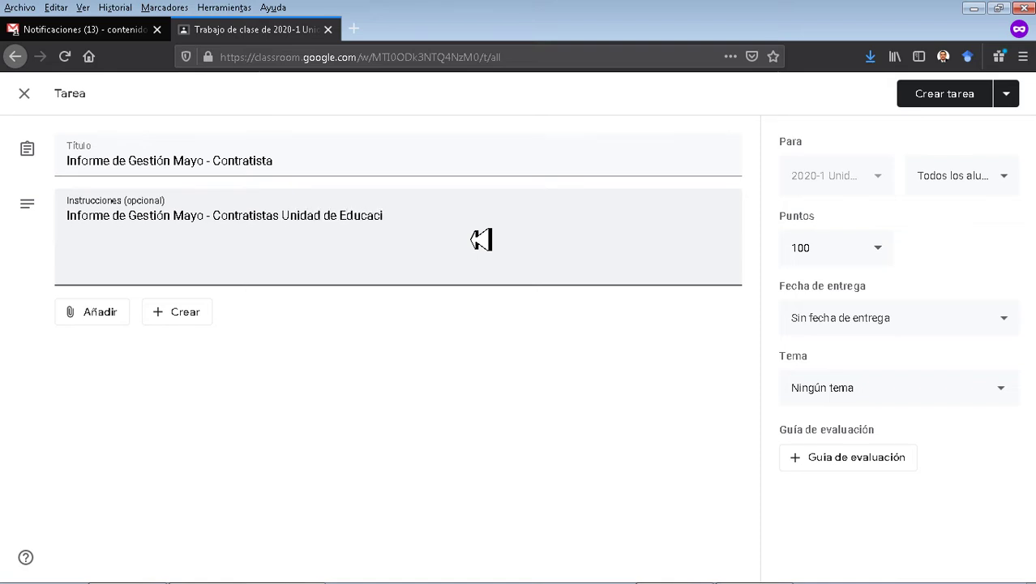
pyautogui.write('ón Digital')
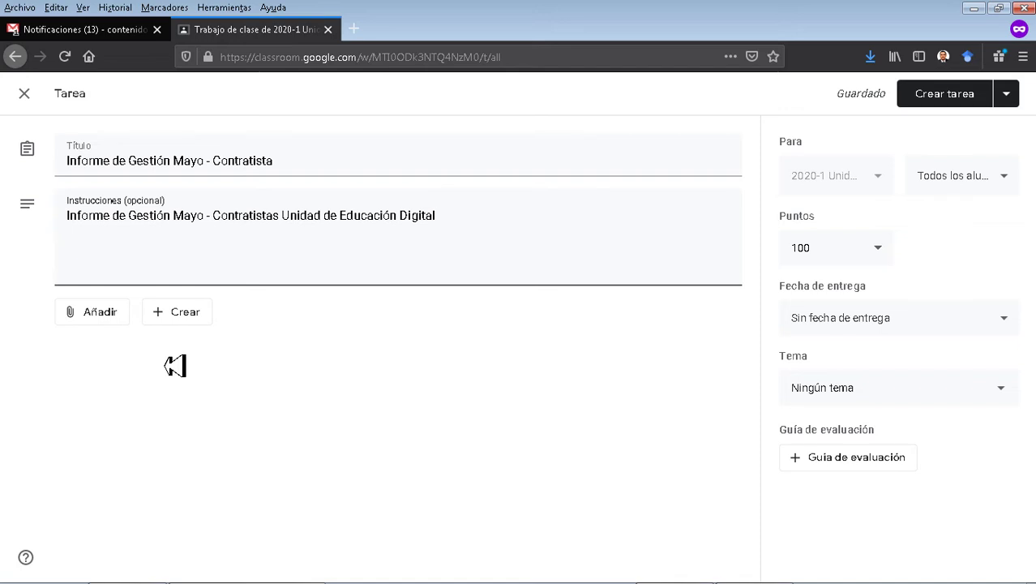
pyautogui.press('Return')
pyautogui.press('Return')
pyautogui.click(103, 322)
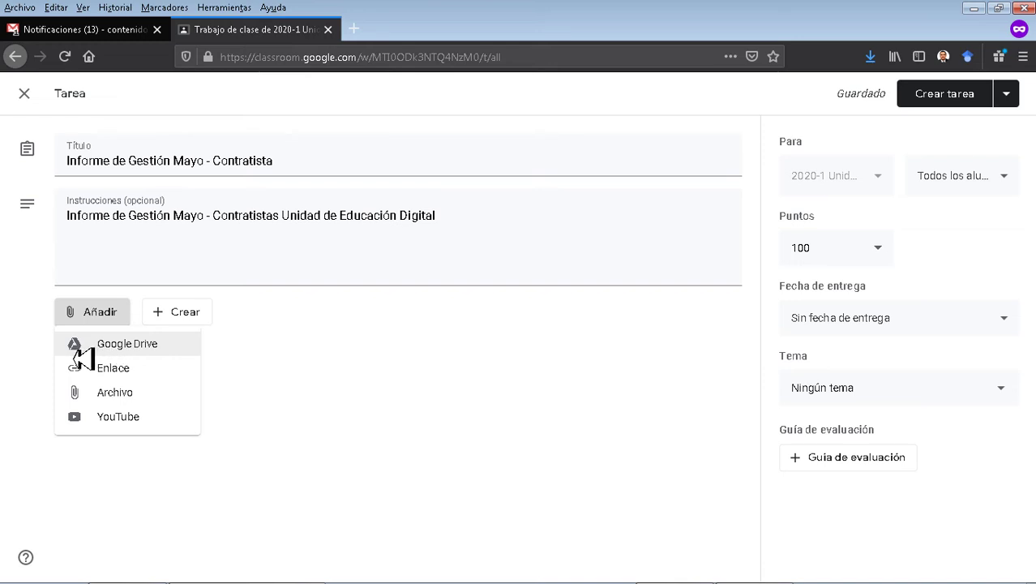
# Search Google Drive for 'Informe de Gestión Mayo - Contratista' and attach the matching Doc.
pyautogui.click(79, 349)
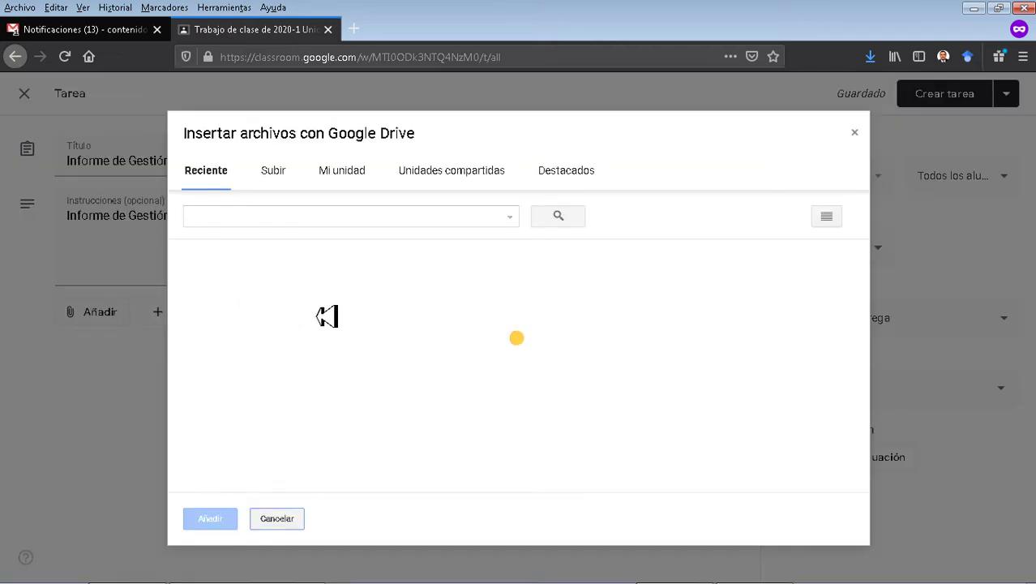
pyautogui.click(354, 219)
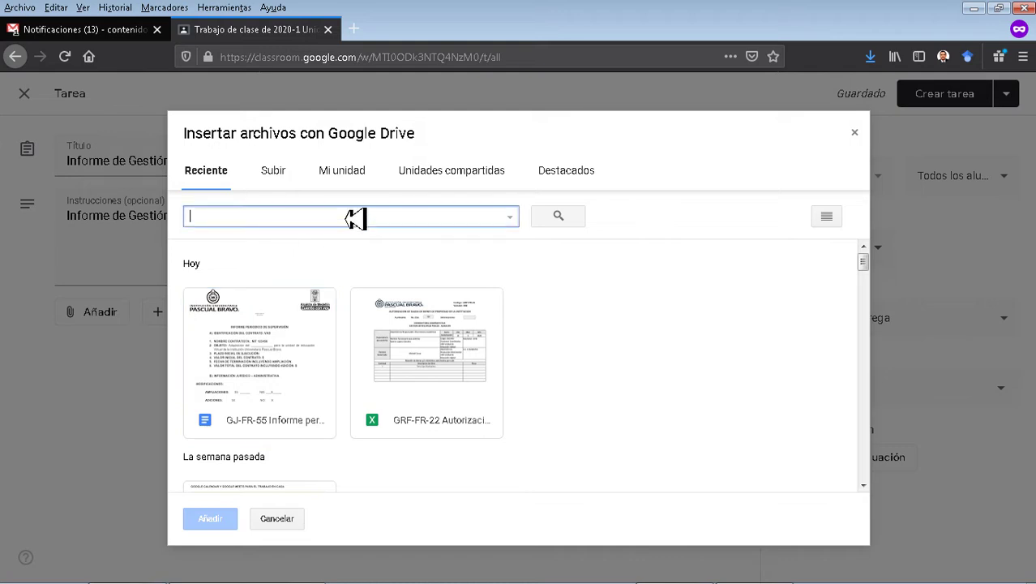
pyautogui.write('Informe de Gestión Mayo - Contratis')
pyautogui.click(558, 218)
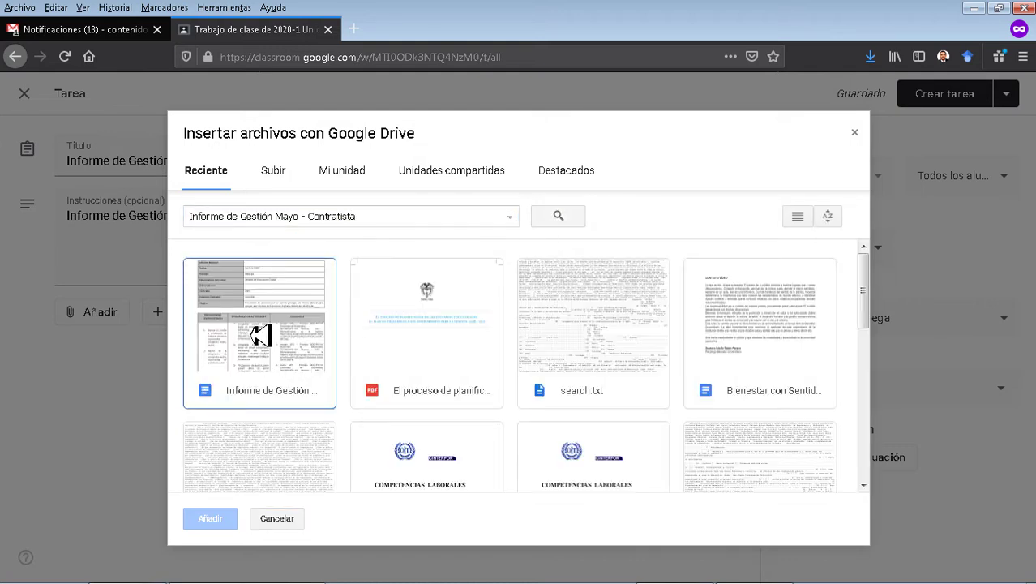
pyautogui.click(259, 334)
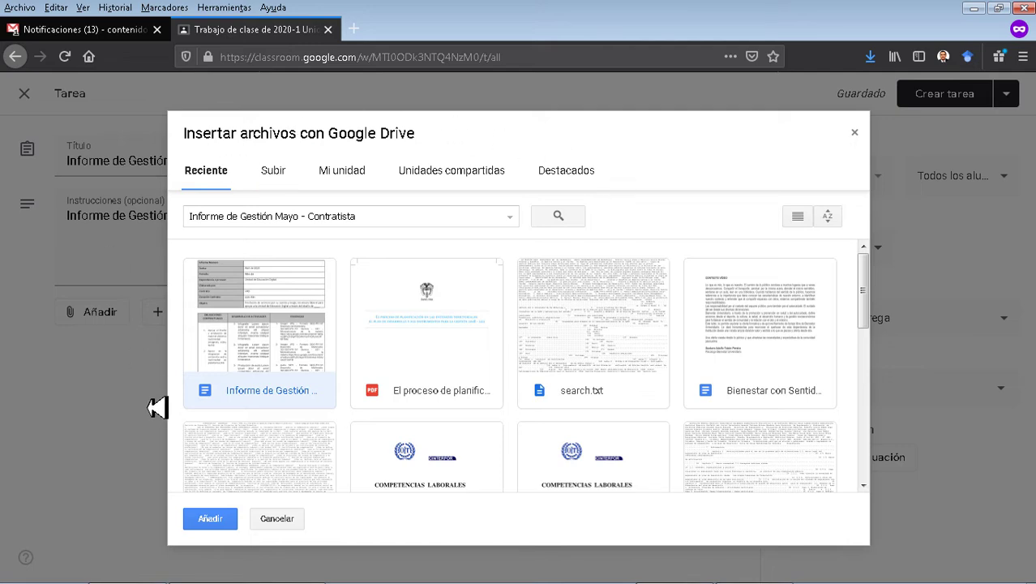
pyautogui.click(210, 519)
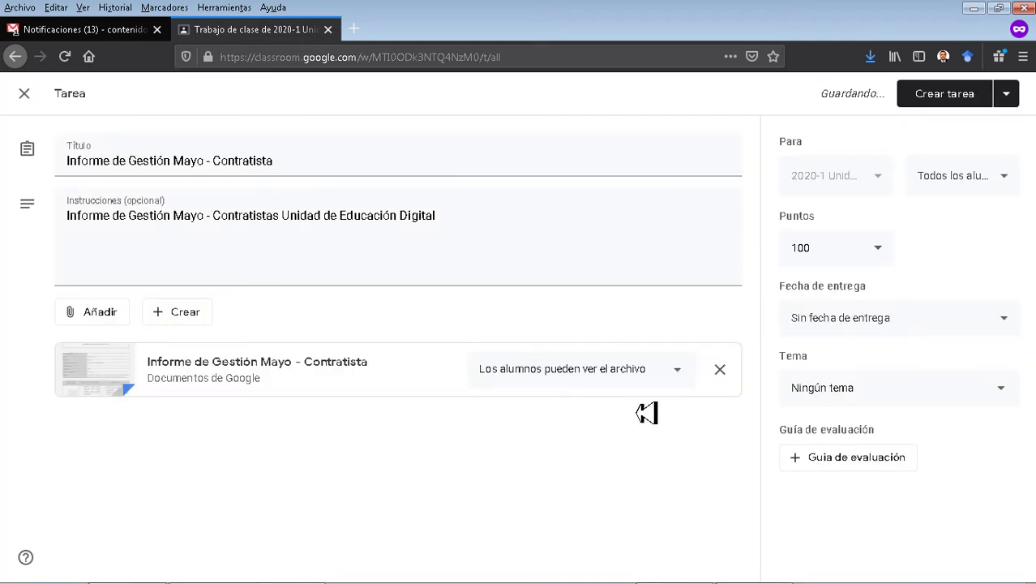
# Set the attachment to Hacer una copia para cada alumno and uncheck one student, leaving 5.
pyautogui.click(679, 377)
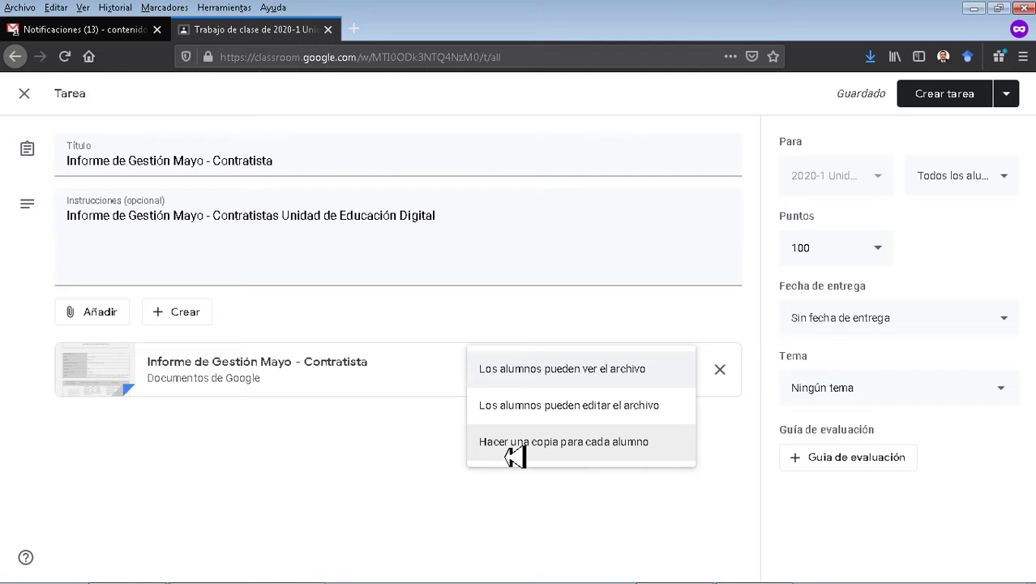
pyautogui.click(516, 454)
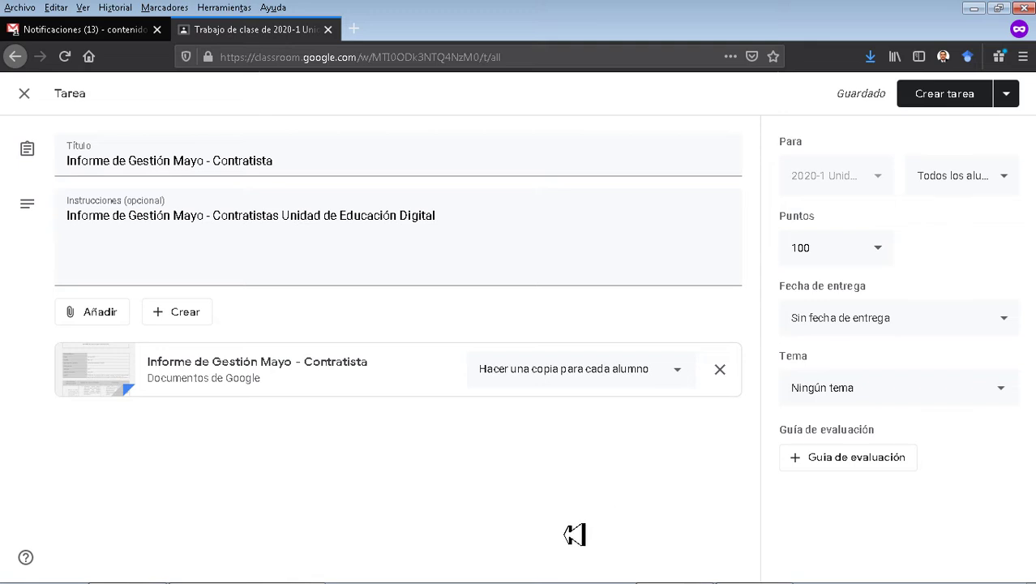
pyautogui.click(1017, 187)
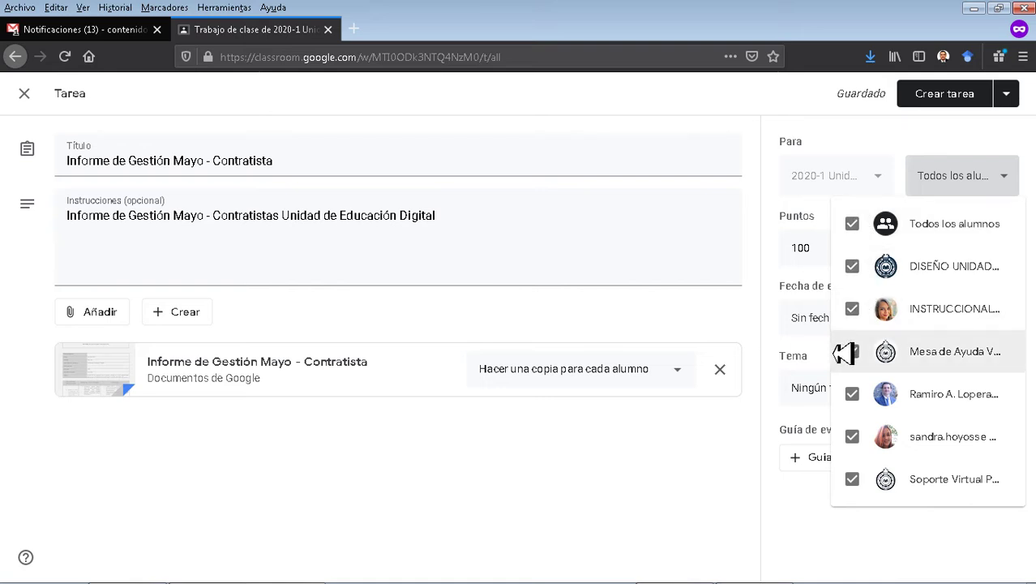
pyautogui.click(849, 394)
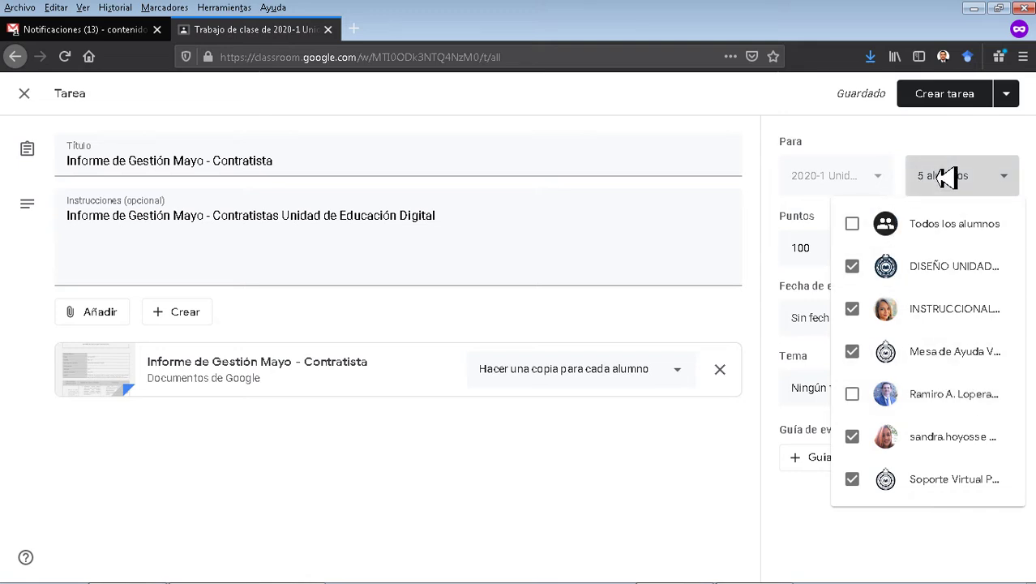
pyautogui.click(955, 148)
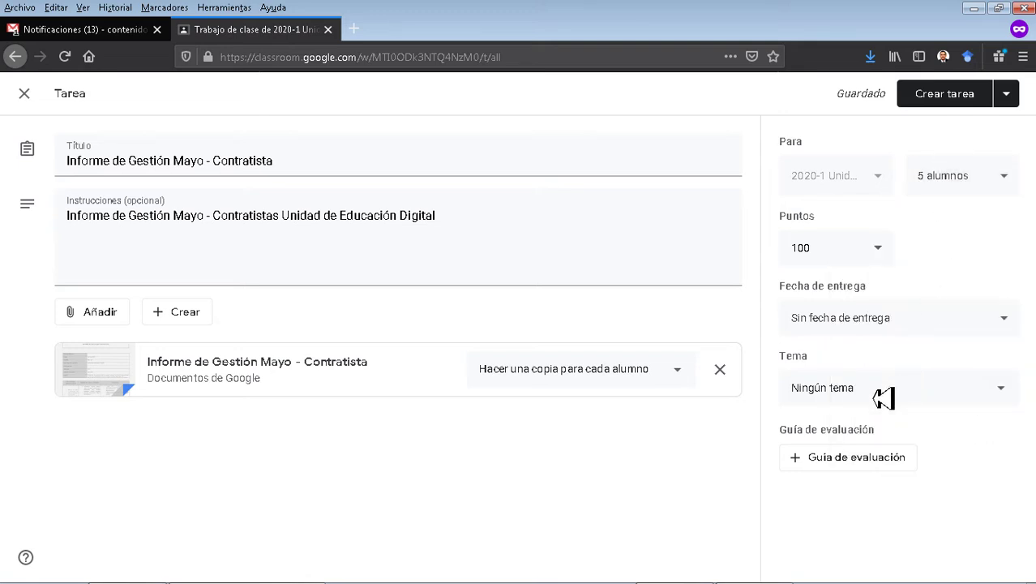
pyautogui.click(884, 397)
# Create the topic 'Informes de Gestión' for the assignment.
pyautogui.click(852, 434)
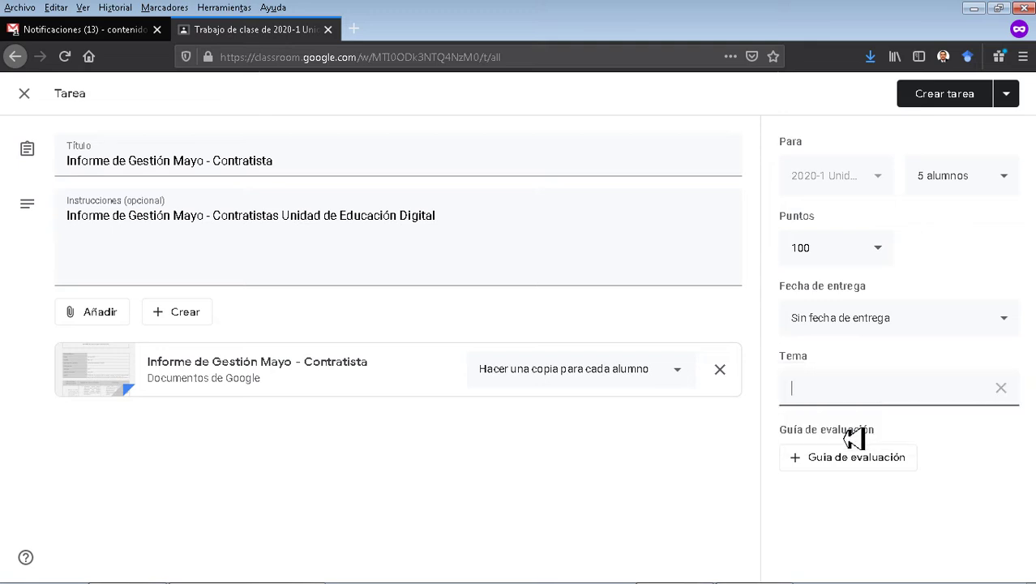
pyautogui.write('Informes de Gestión')
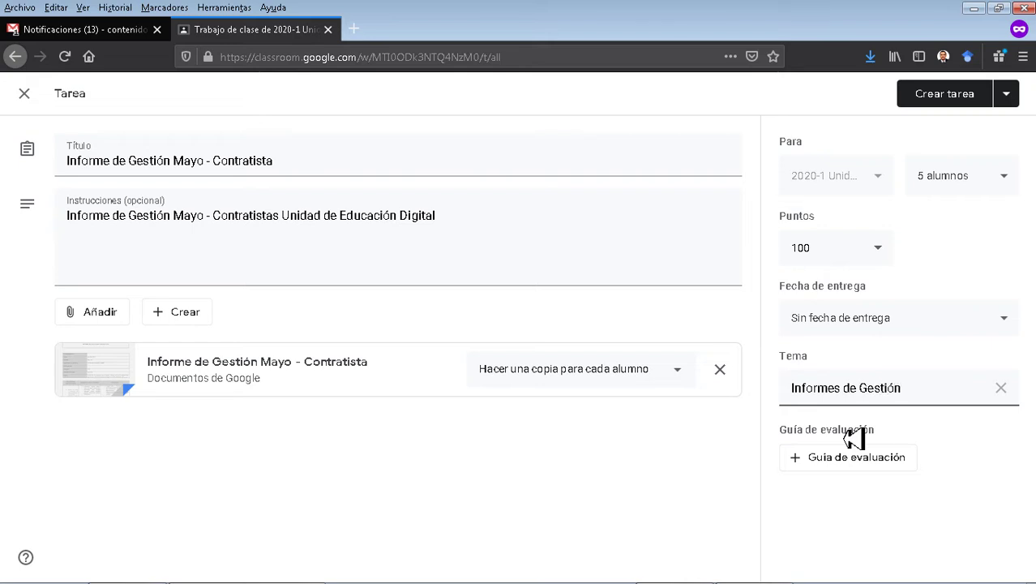
pyautogui.click(902, 533)
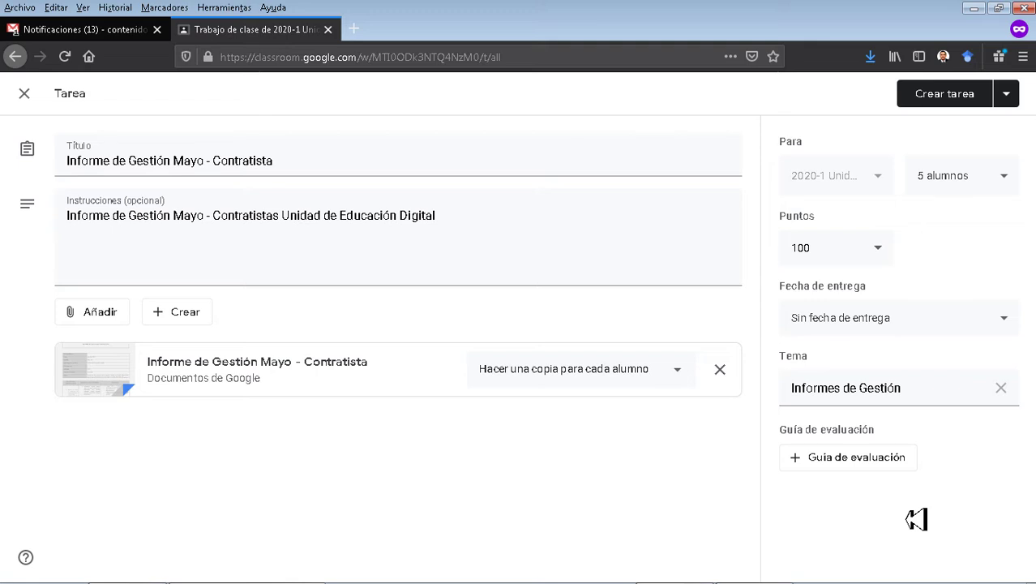
pyautogui.click(876, 468)
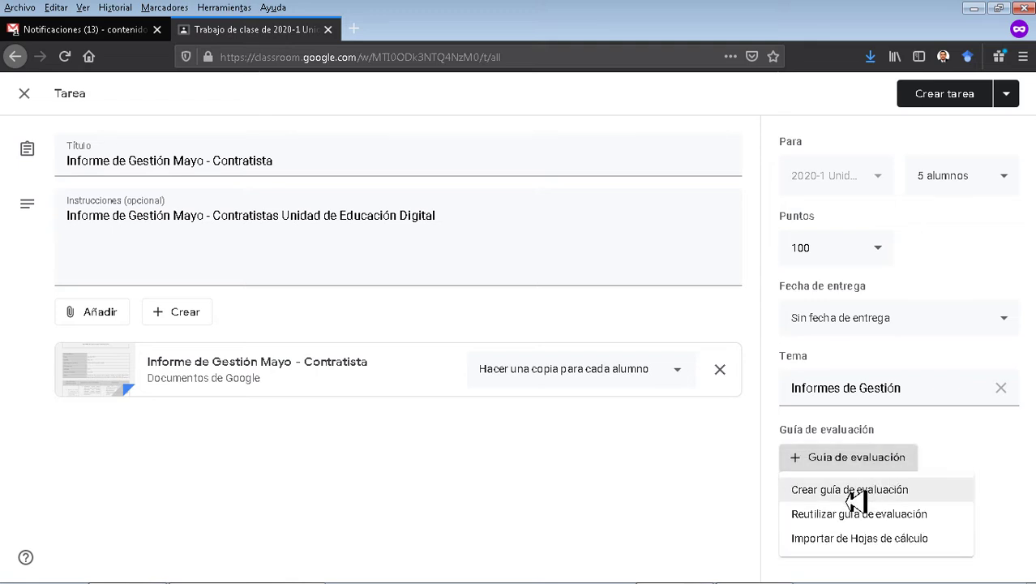
# Start a new rubric and title its first criterion 'Cuenta de Cobro'.
pyautogui.click(856, 490)
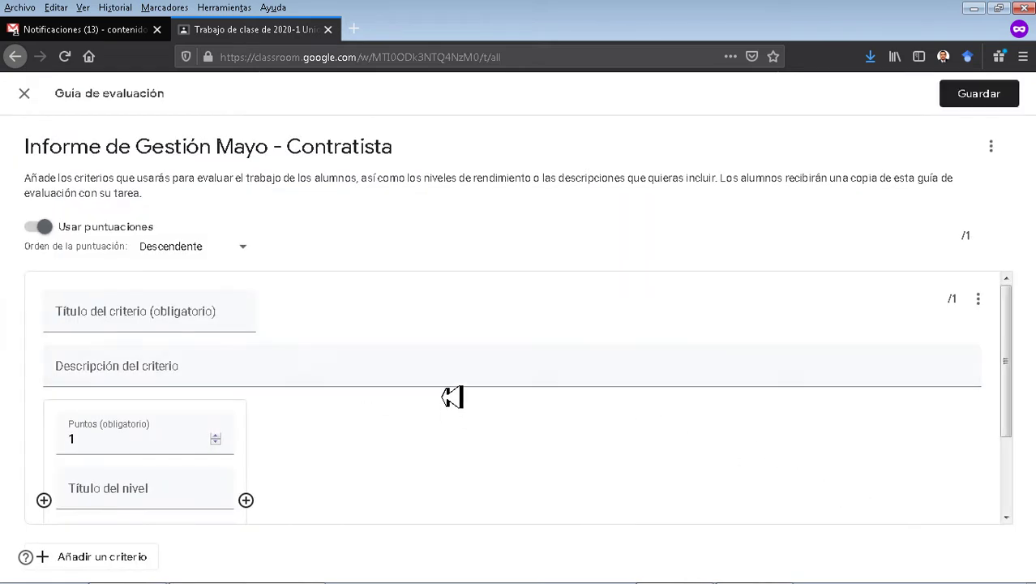
pyautogui.click(401, 383)
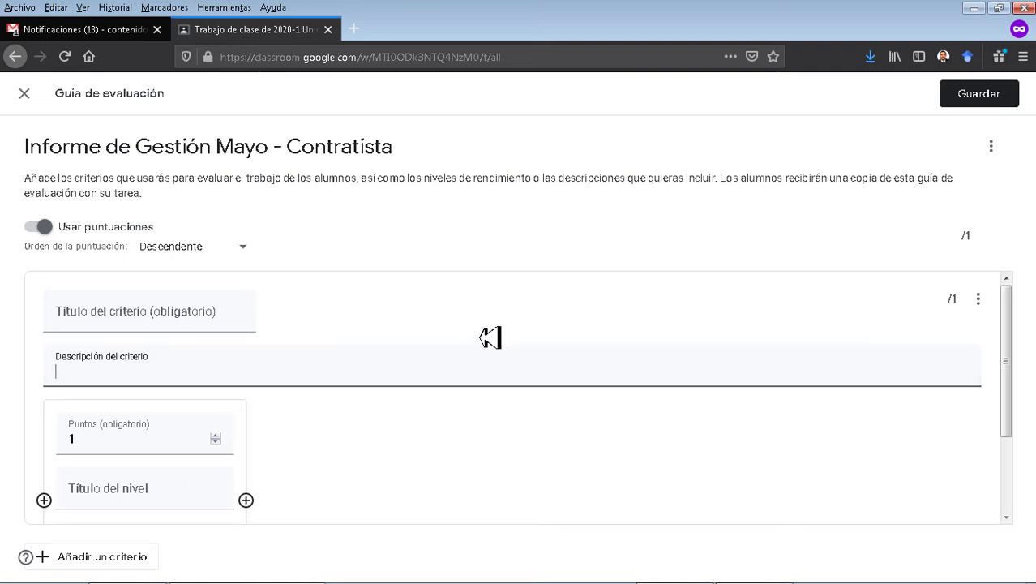
pyautogui.scroll(-2, 195, 328)
pyautogui.scroll(1, 203, 333)
pyautogui.scroll(1, 203, 333)
pyautogui.click(199, 329)
pyautogui.write('Cuenta de Cobro')
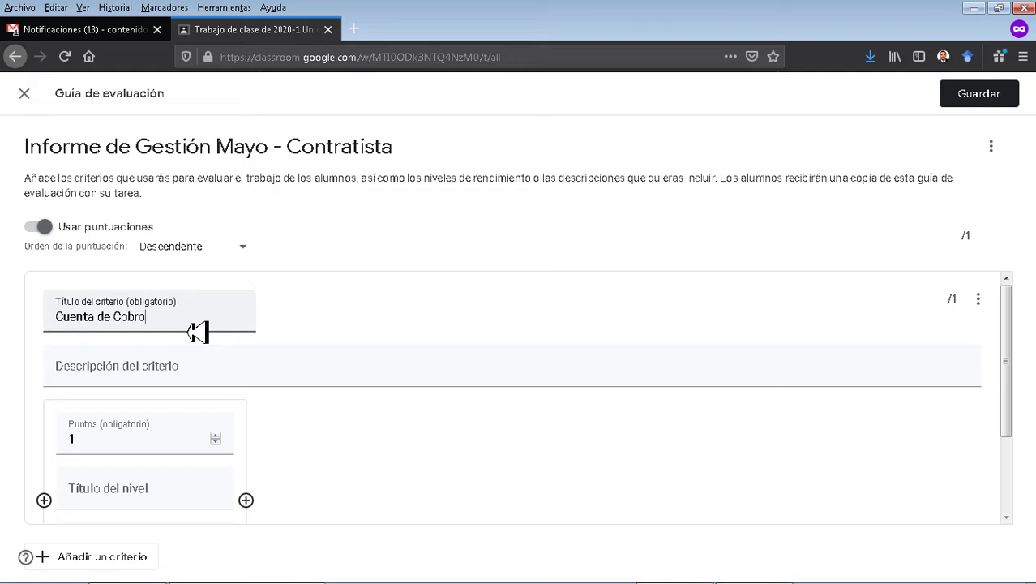
pyautogui.click(341, 323)
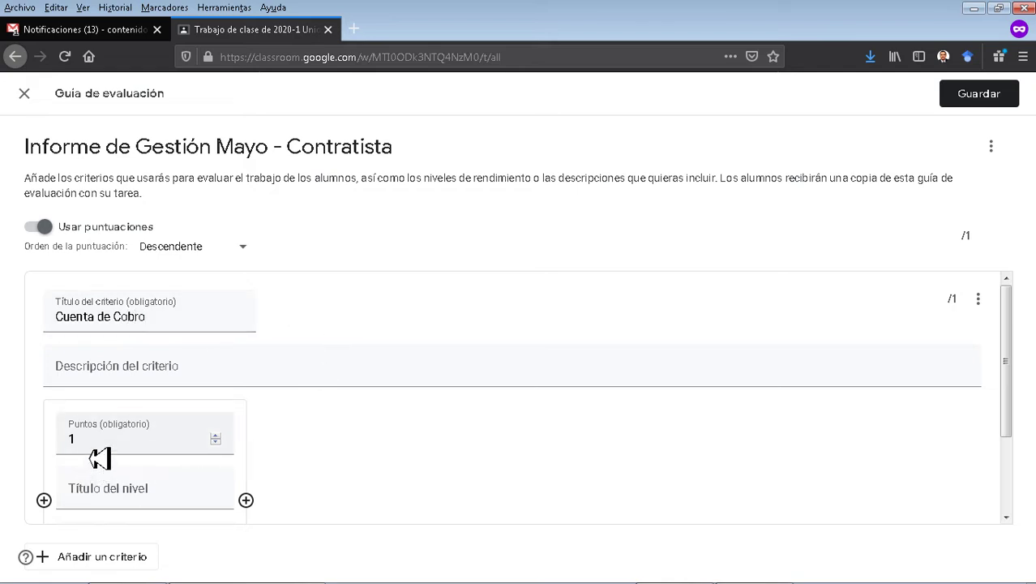
# Add a 1-point level 'documento cuenta de cobro' described 'Entregado', then add a second criterion.
pyautogui.scroll(-2, 139, 454)
pyautogui.scroll(-1, 311, 413)
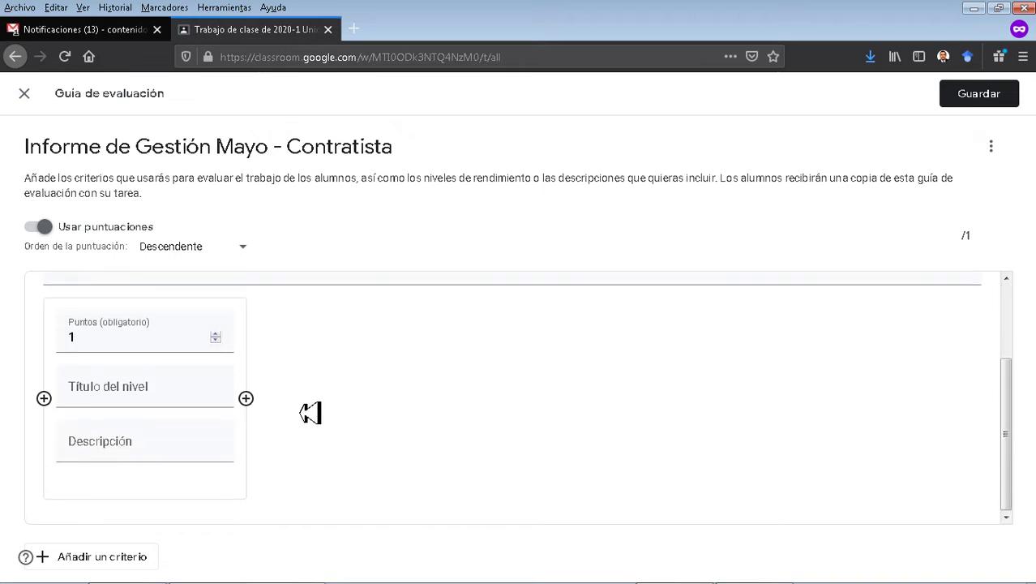
pyautogui.click(149, 404)
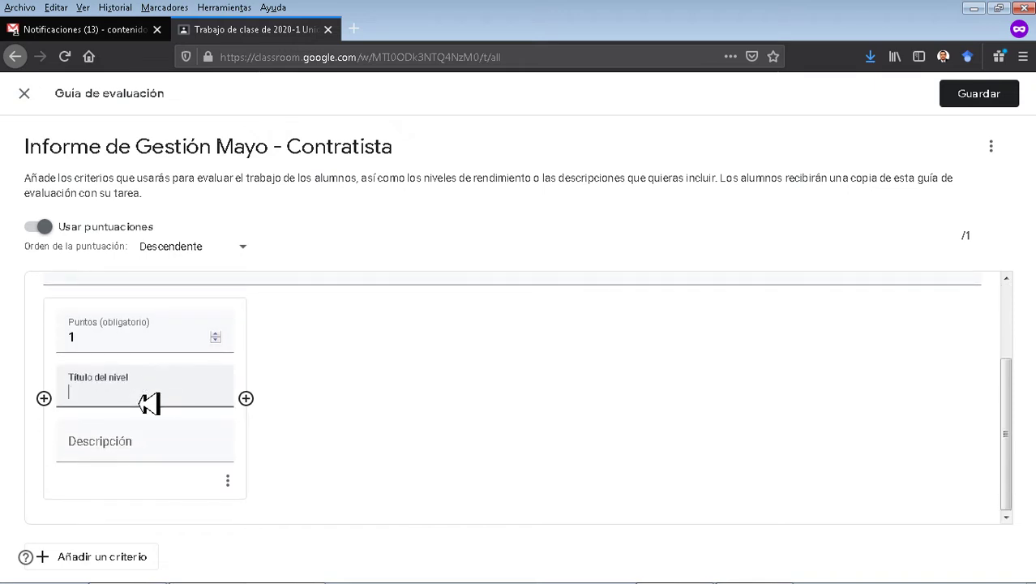
pyautogui.write('documento cuenta de cobro')
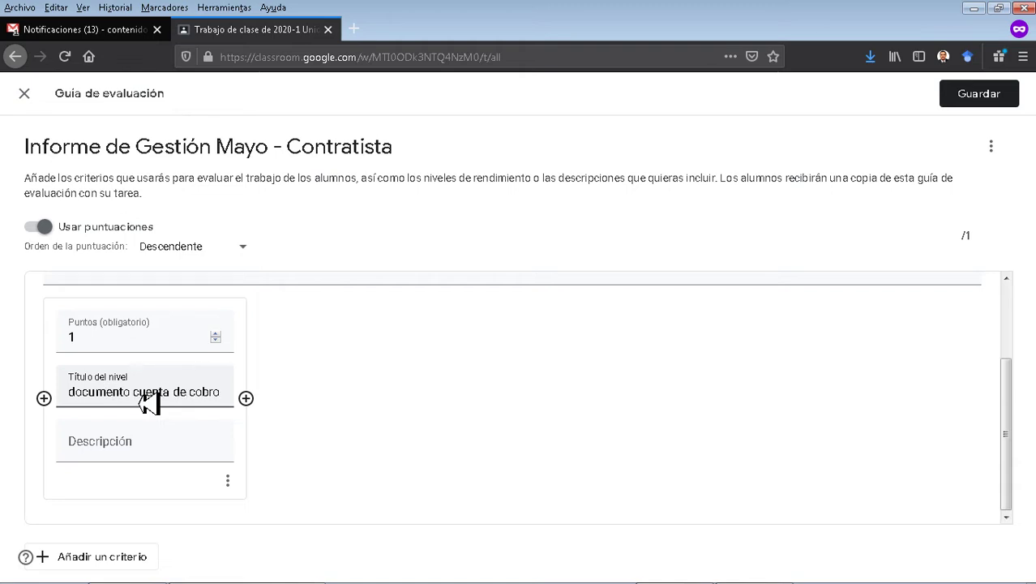
pyautogui.click(357, 361)
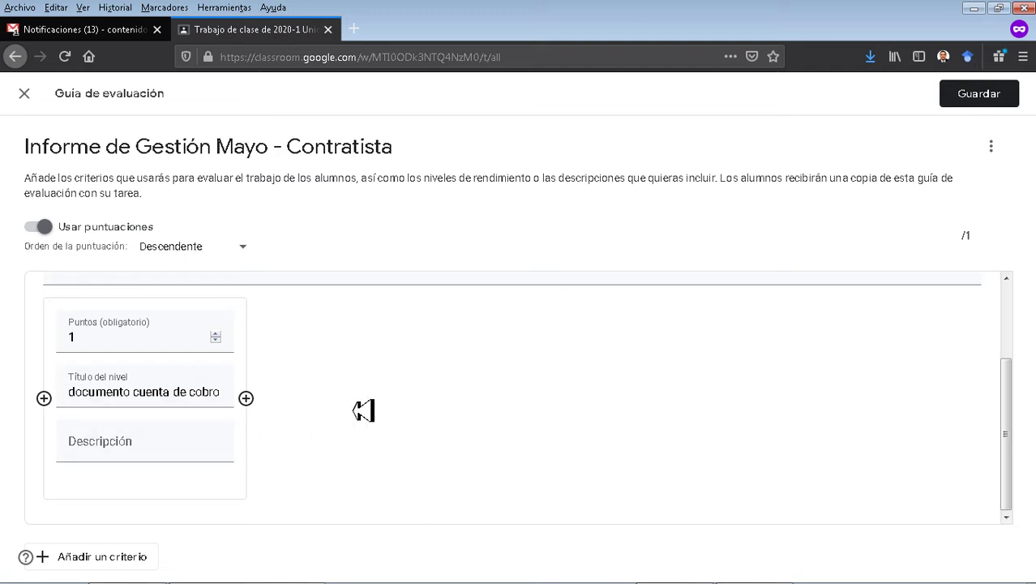
pyautogui.click(134, 459)
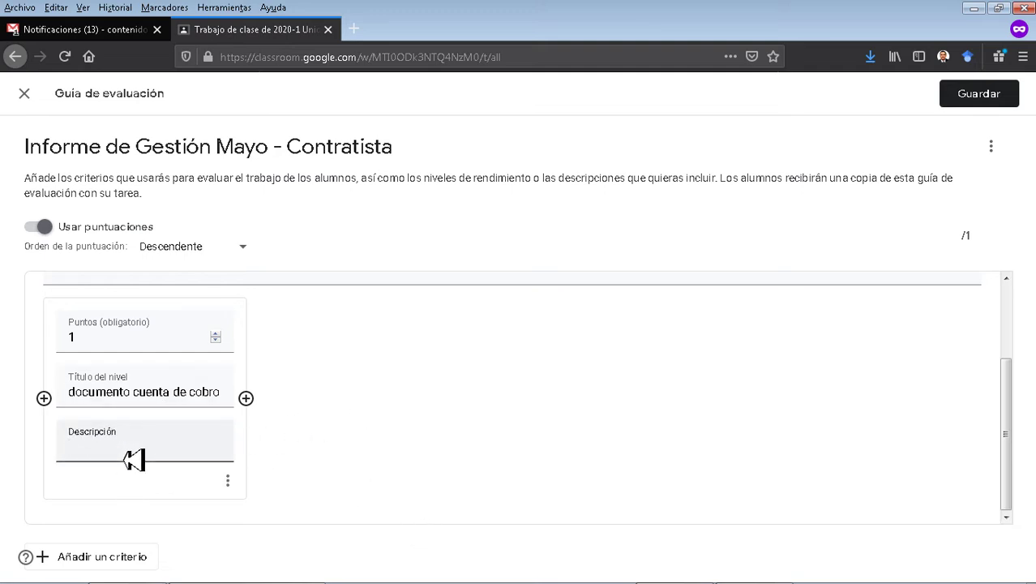
pyautogui.write('Entregao')
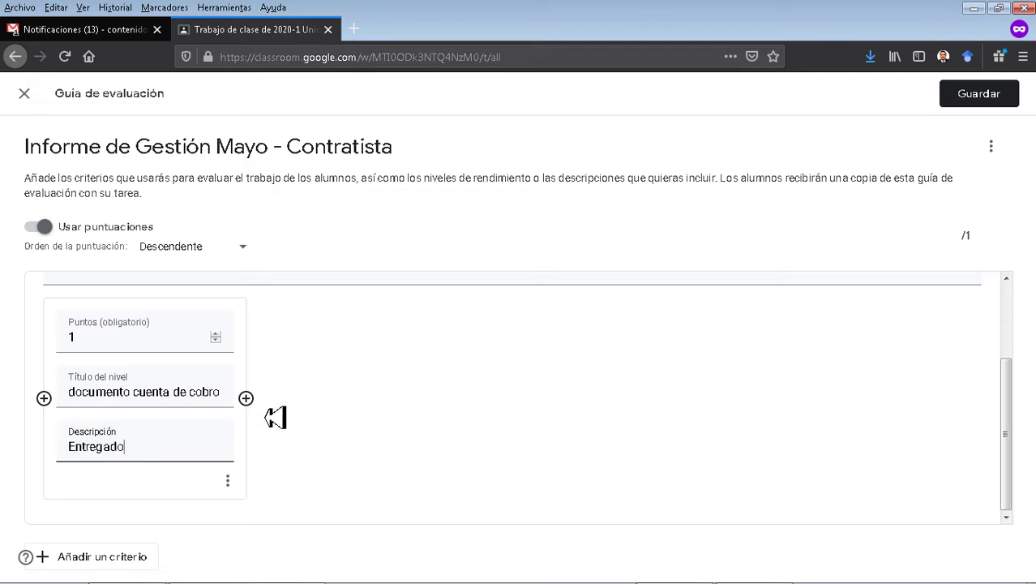
pyautogui.click(119, 567)
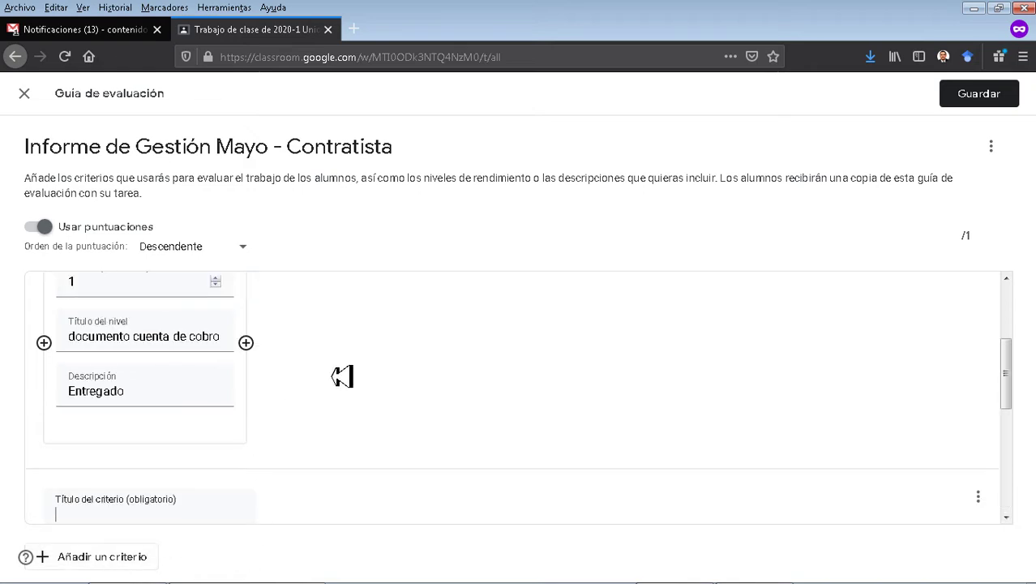
# Title the second criterion 'pendiente cuenta de cobro' with description 'No entregado'.
pyautogui.click(149, 450)
pyautogui.scroll(1, 120, 461)
pyautogui.scroll(-2, 122, 462)
pyautogui.write('pendien')
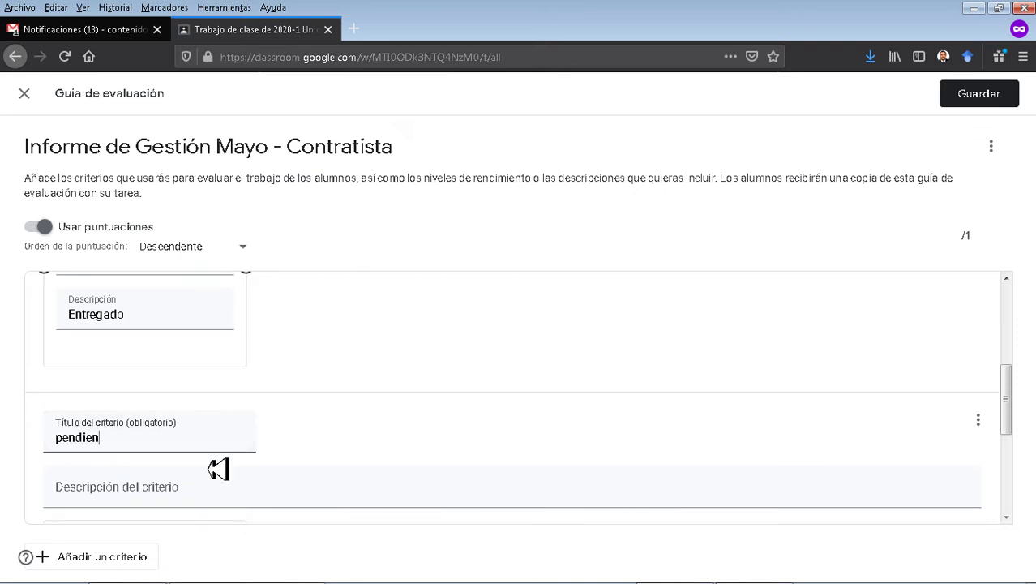
pyautogui.write('te cuenta de co bro')
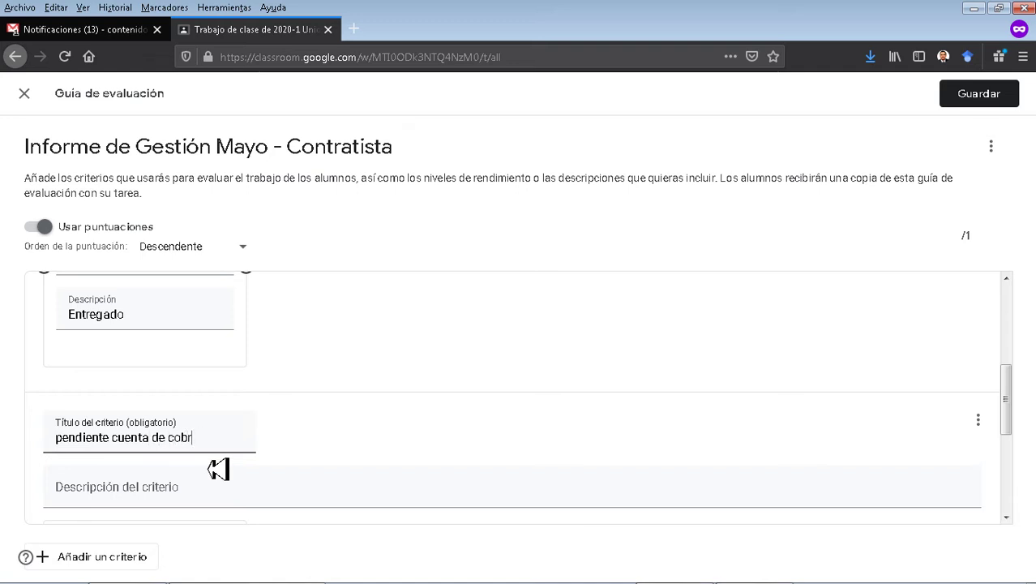
pyautogui.press('Tab')
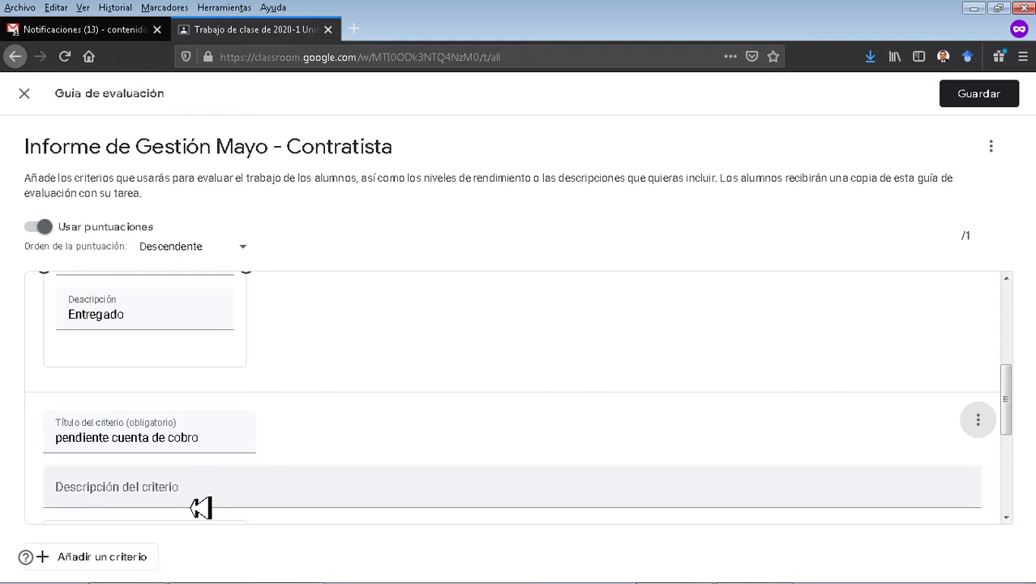
pyautogui.click(201, 503)
pyautogui.write('No entregado')
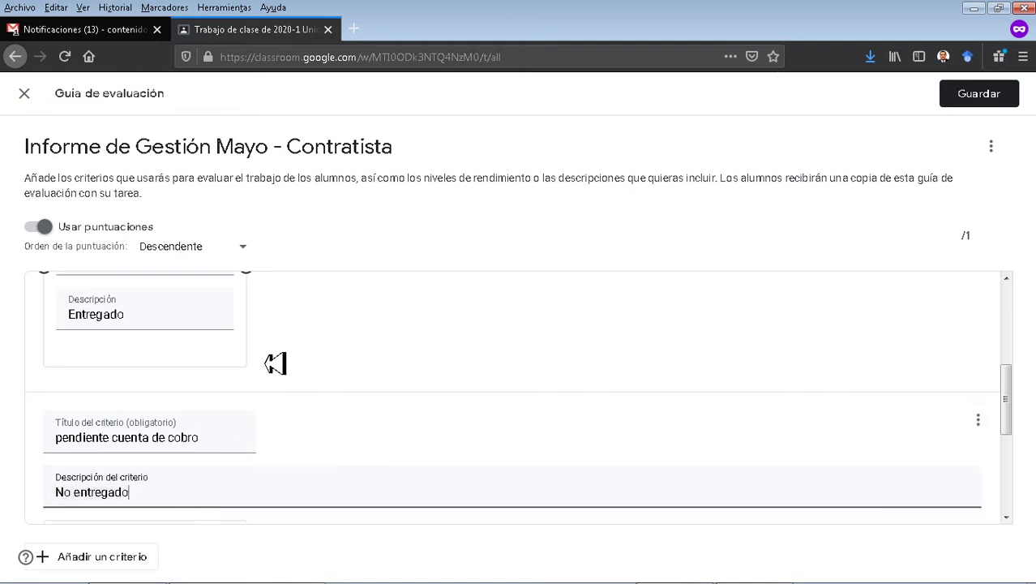
pyautogui.scroll(3, 284, 389)
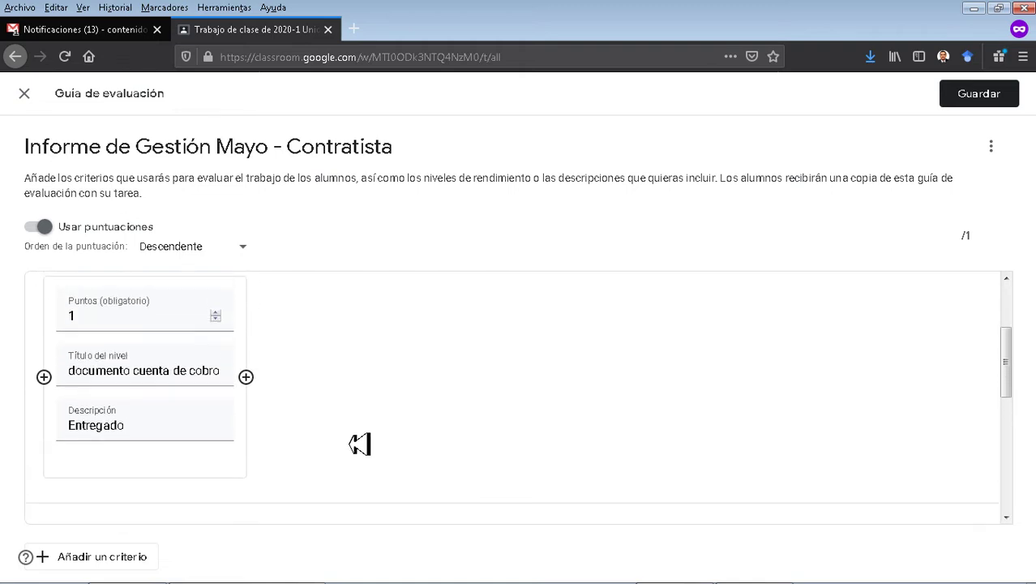
pyautogui.scroll(-5, 313, 387)
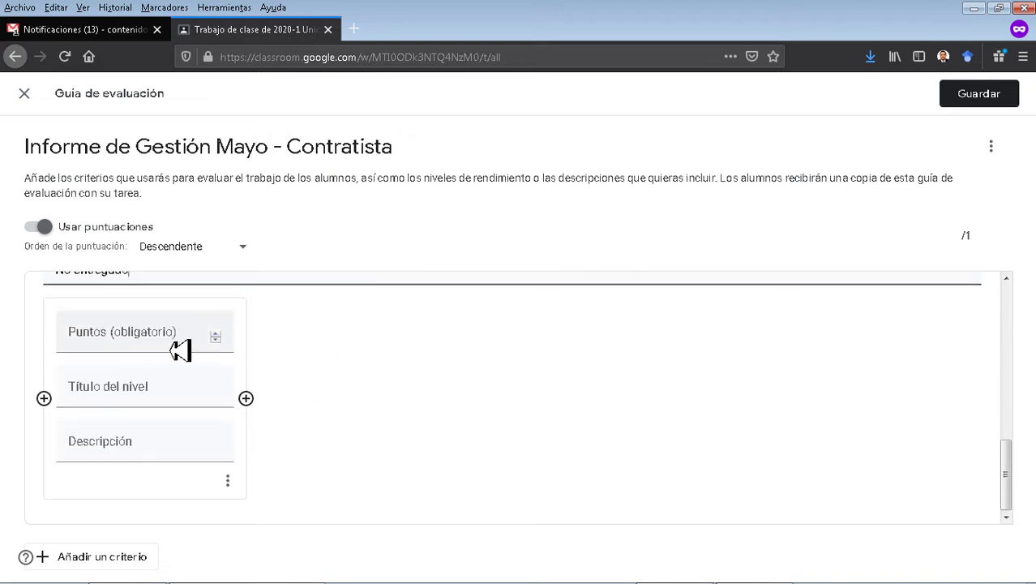
# Give it a 0-point level 'documento no entregado' and save the rubric.
pyautogui.click(180, 350)
pyautogui.write('0')
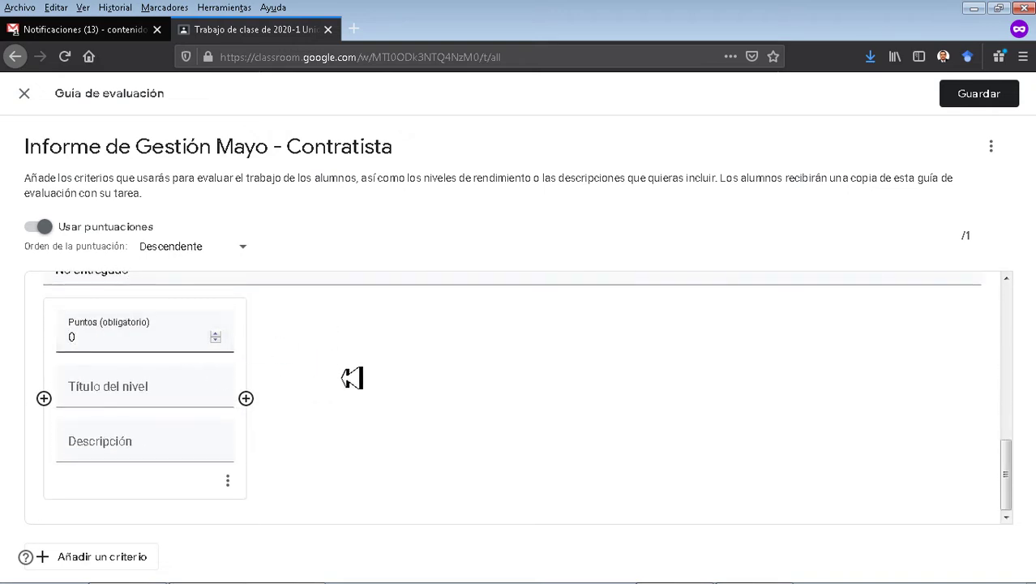
pyautogui.scroll(5, 475, 338)
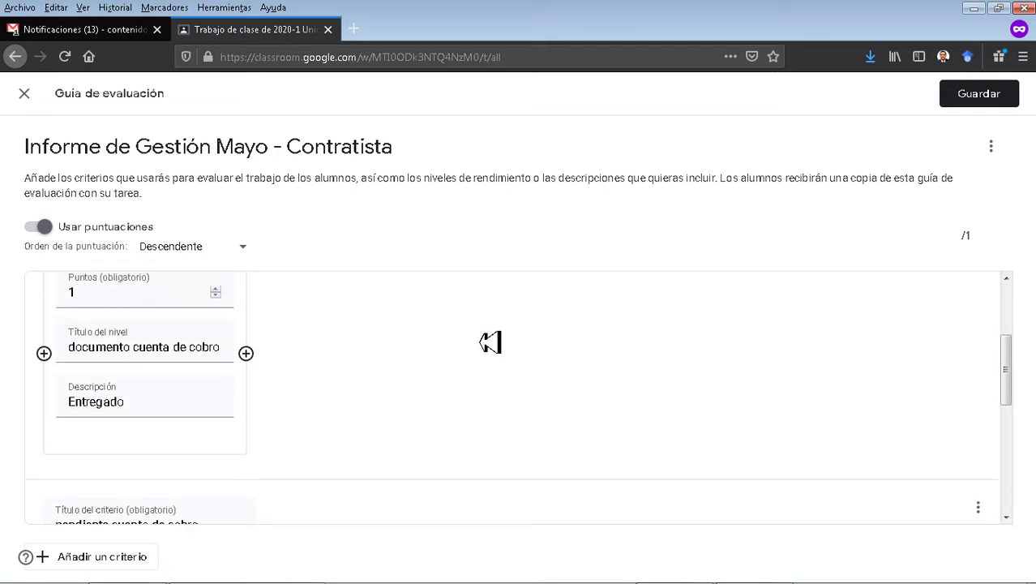
pyautogui.scroll(-2, 475, 337)
pyautogui.scroll(4, 487, 360)
pyautogui.scroll(1, 487, 362)
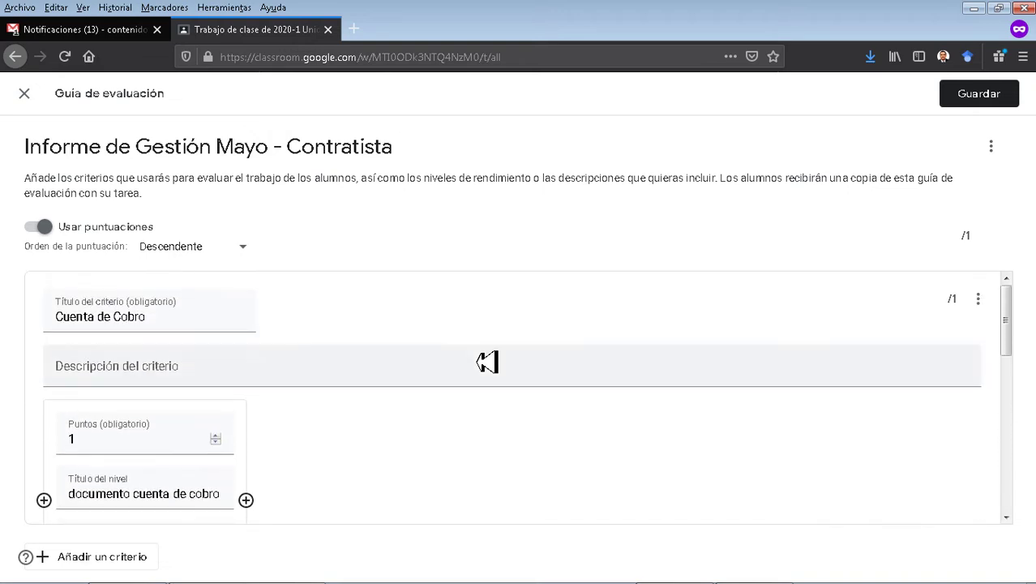
pyautogui.scroll(-2, 478, 362)
pyautogui.scroll(-3, 474, 361)
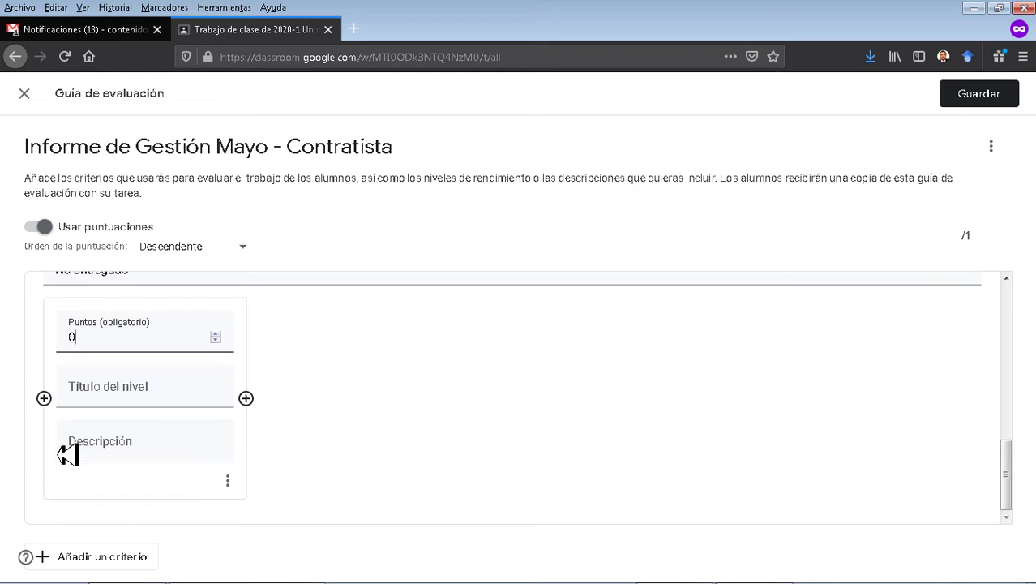
pyautogui.click(138, 402)
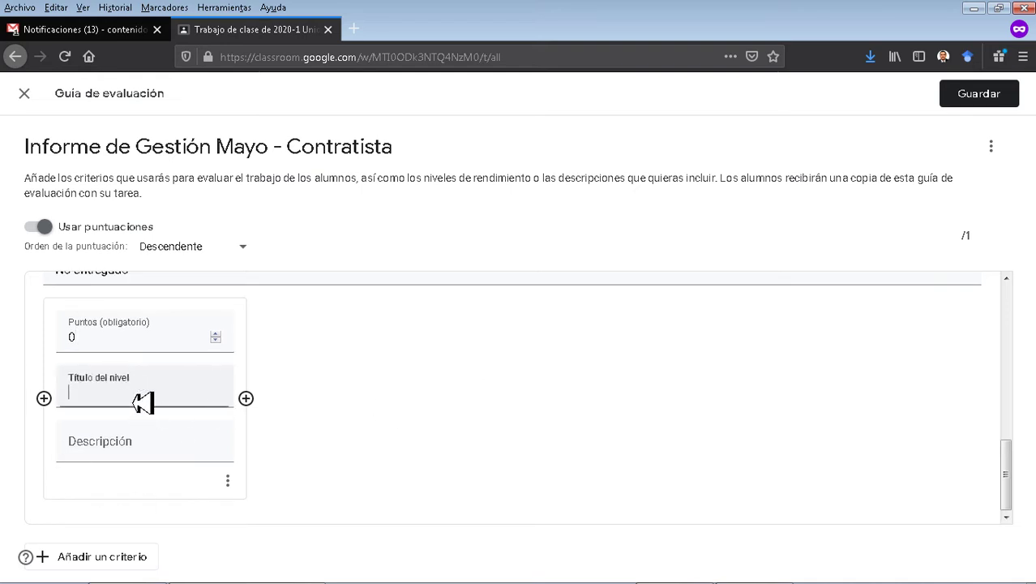
pyautogui.write('documento')
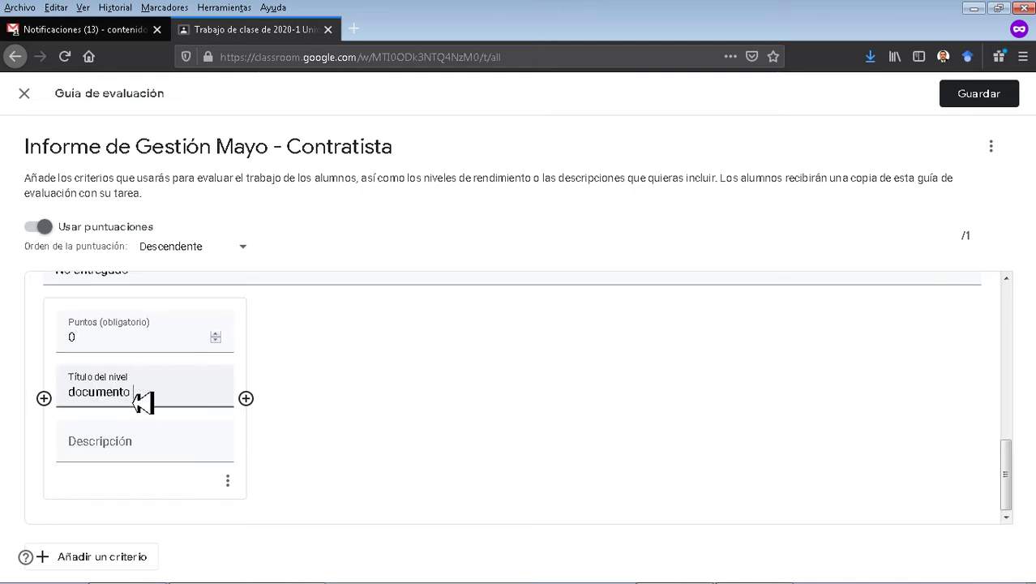
pyautogui.write(' no entregado')
pyautogui.press('Tab')
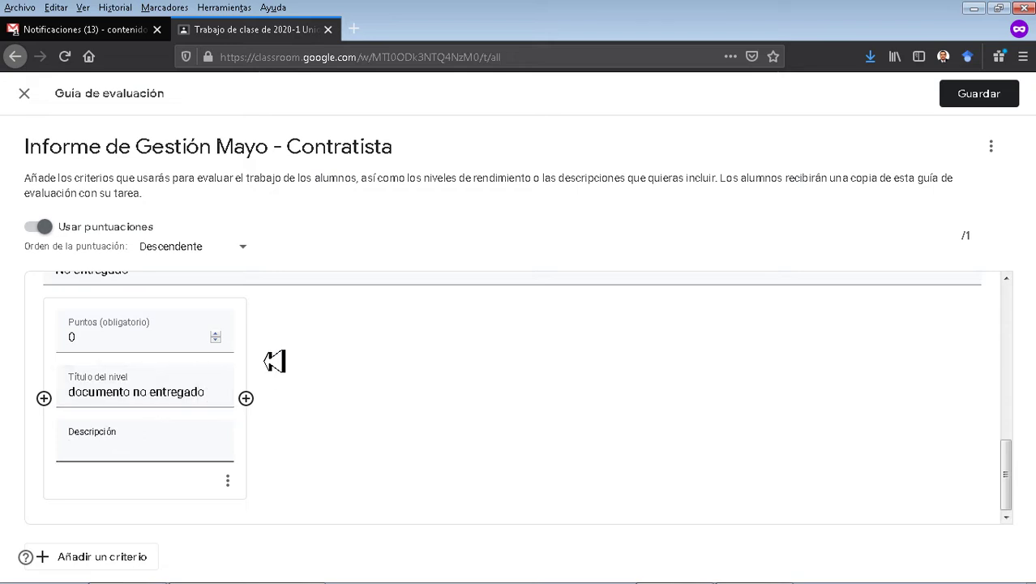
pyautogui.click(1004, 103)
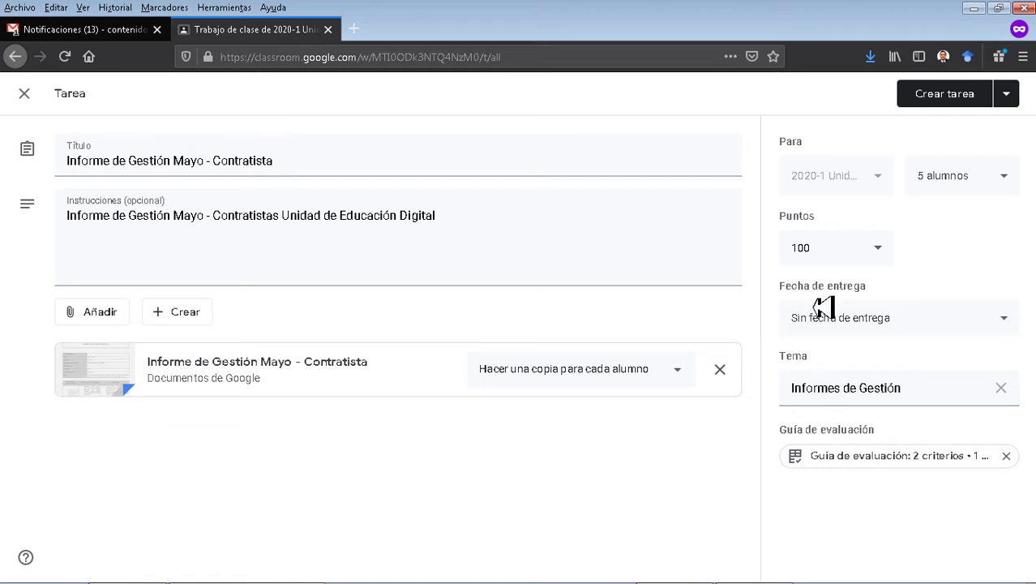
# Change Puntos from 100 to 2 and pick Crear tarea from the create dropdown.
pyautogui.click(829, 253)
pyautogui.write('2')
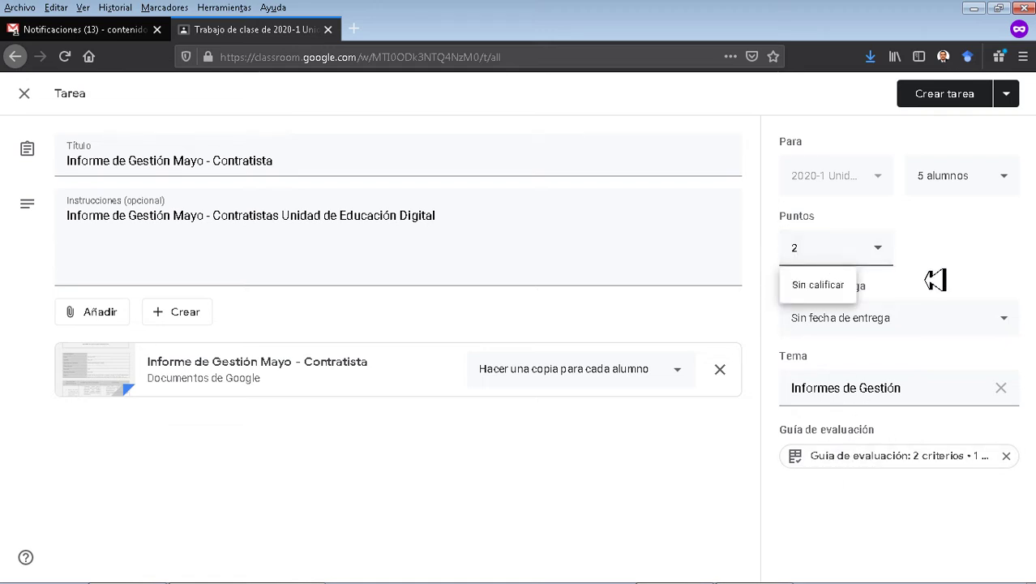
pyautogui.click(935, 280)
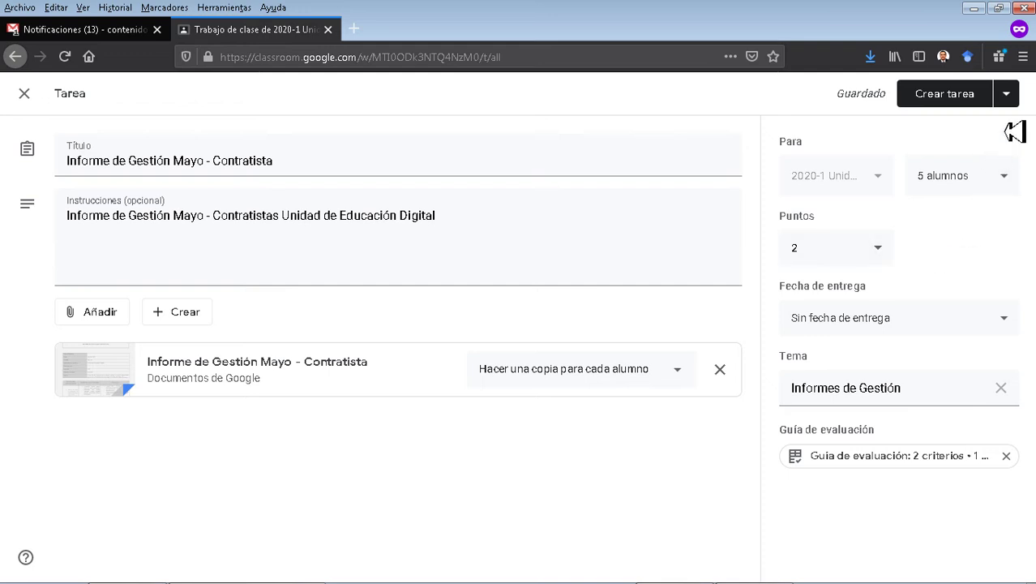
pyautogui.click(1007, 94)
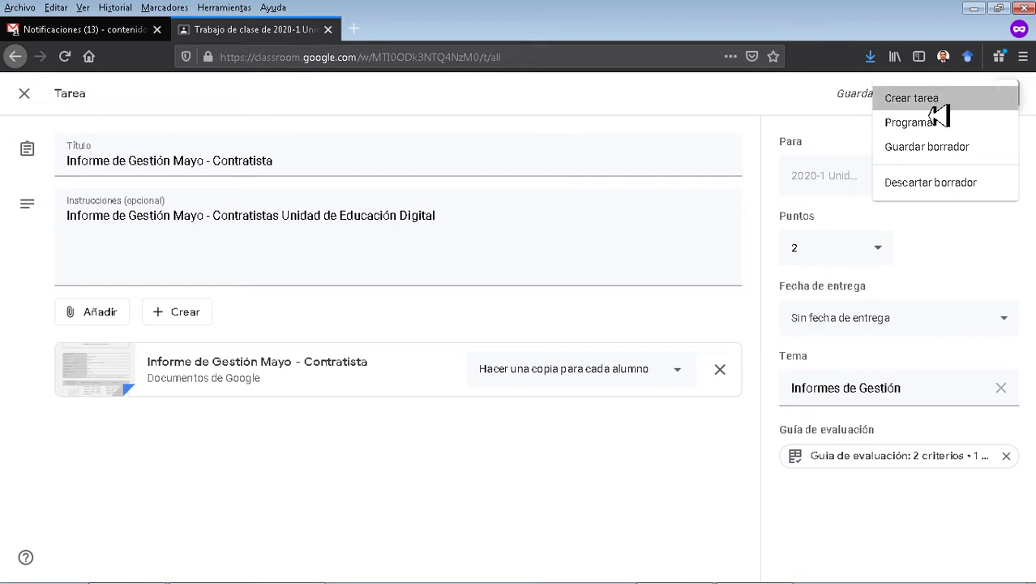
pyautogui.click(939, 111)
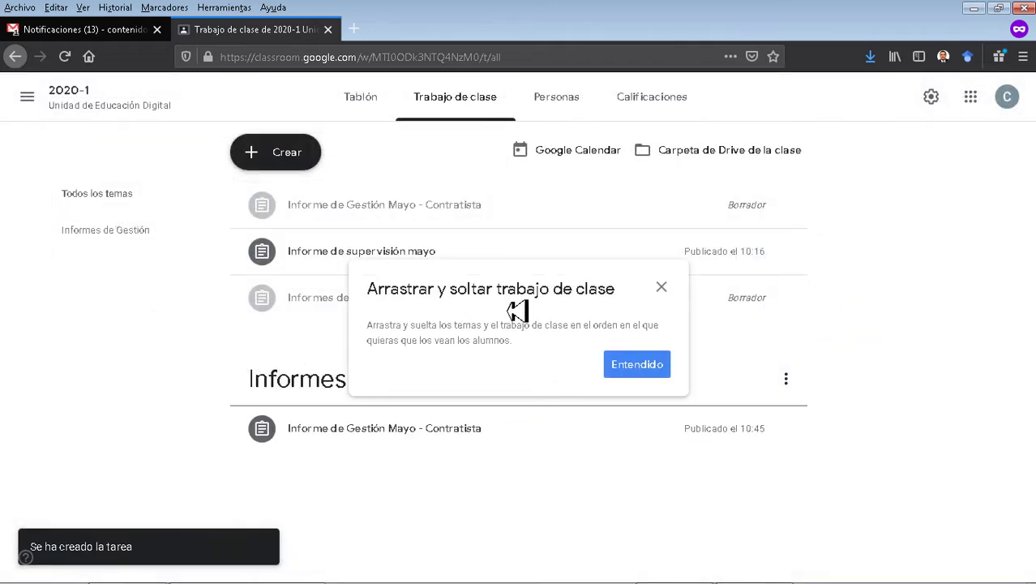
# Dismiss the drag-and-drop tip and open the Informe de Gestión Mayo - Contratista draft.
pyautogui.click(641, 370)
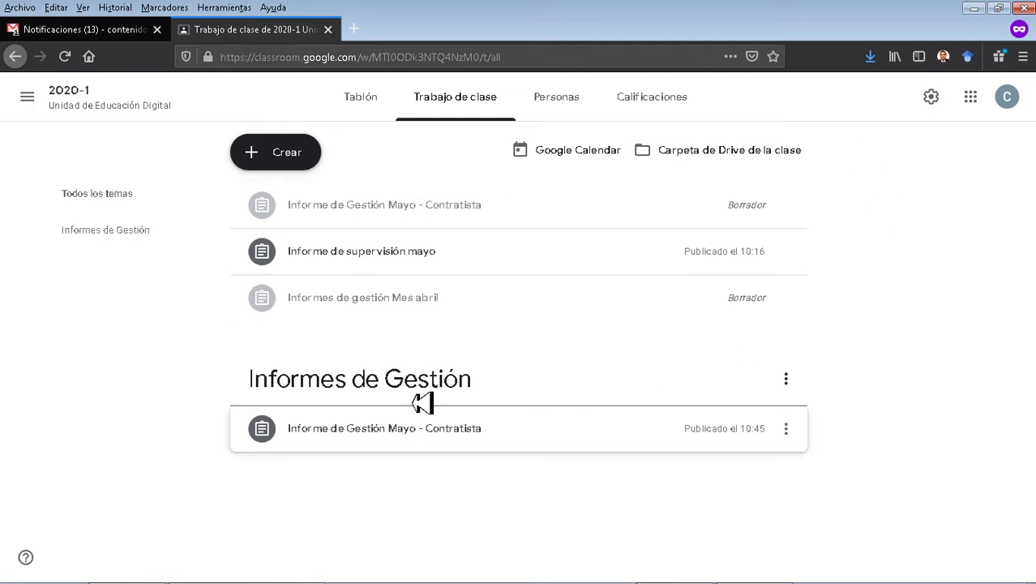
pyautogui.click(769, 213)
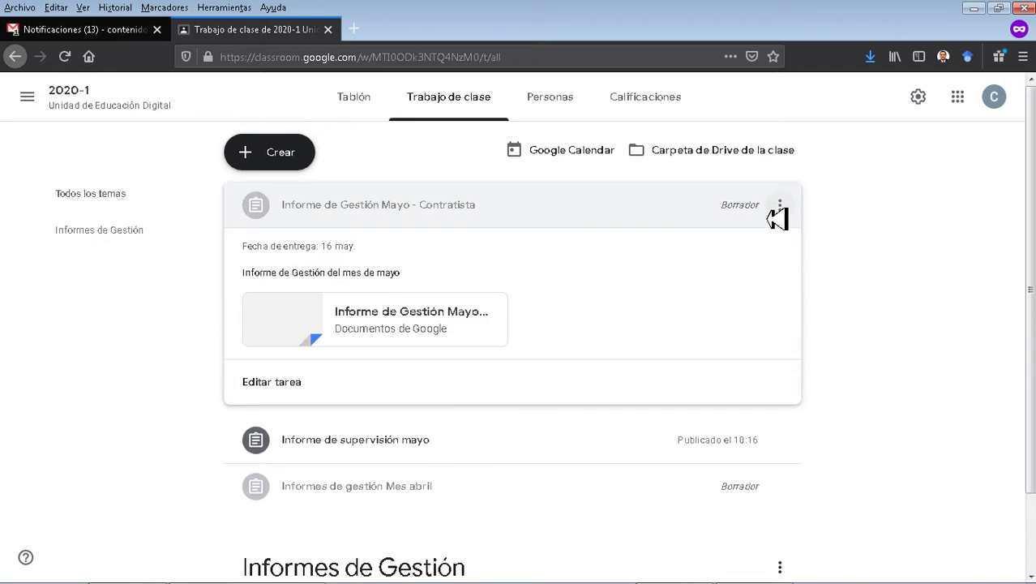
pyautogui.click(276, 387)
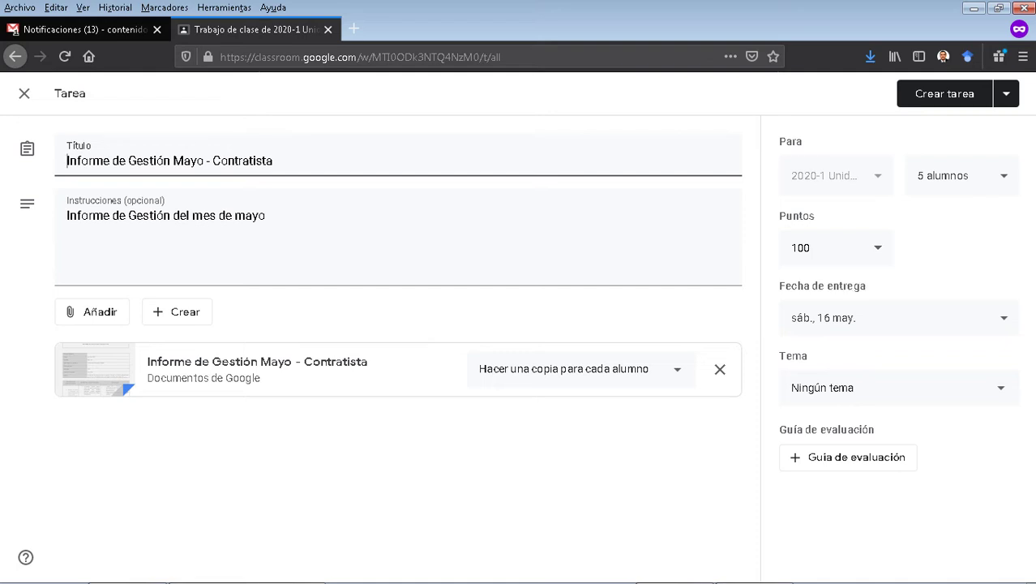
# Assign the draft to the students now and confirm in the dialog.
pyautogui.click(1010, 102)
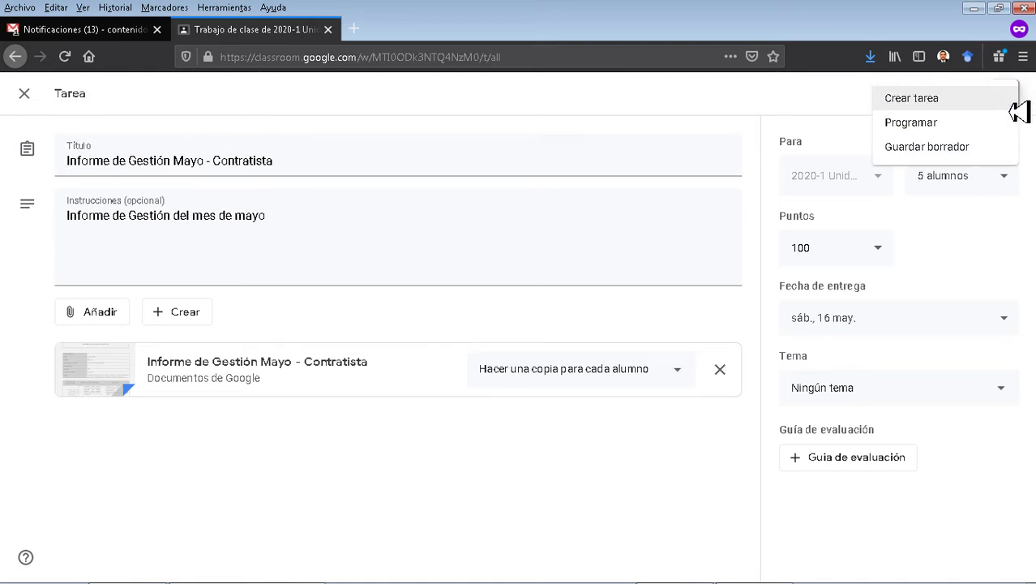
pyautogui.click(812, 106)
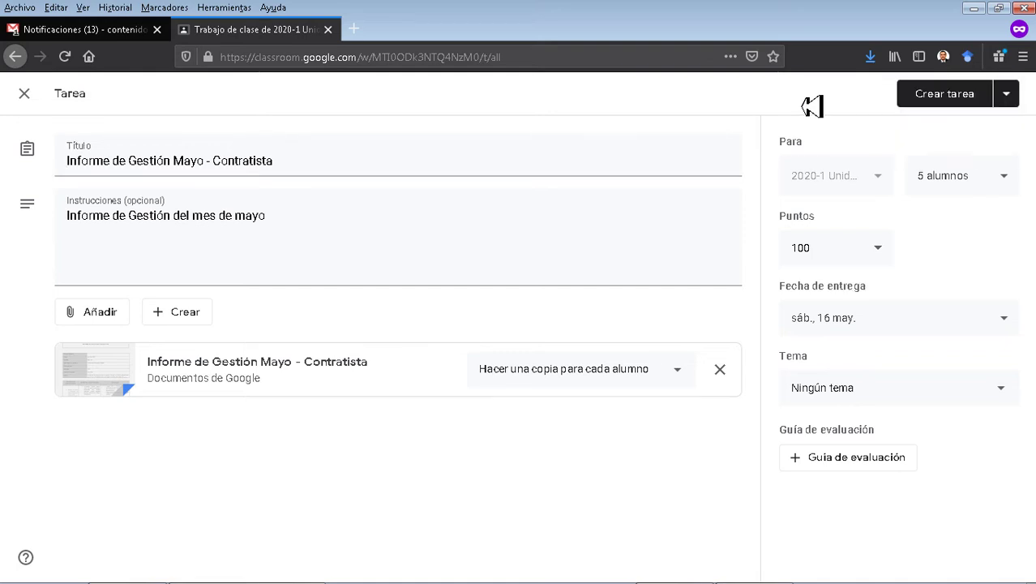
pyautogui.click(945, 97)
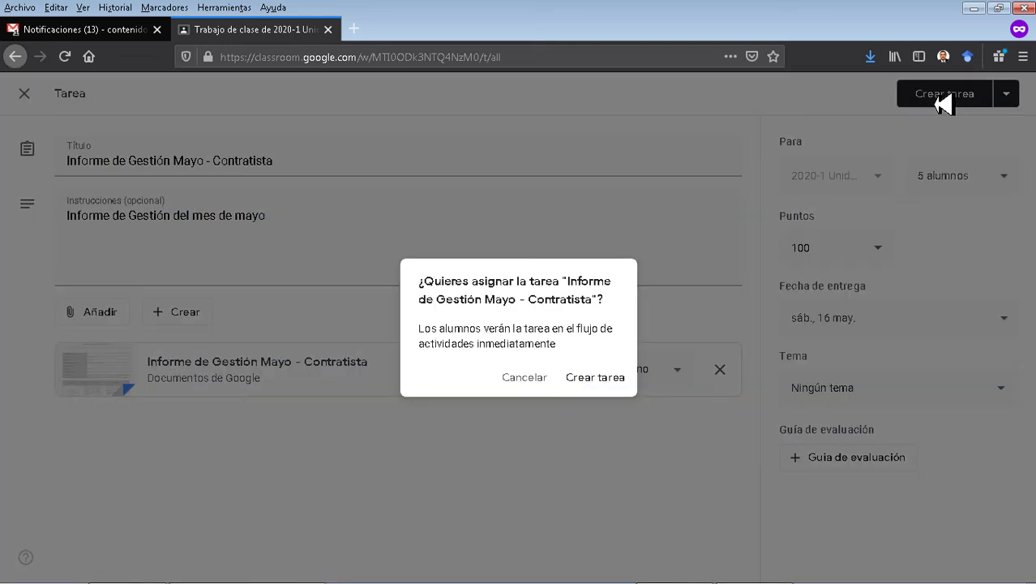
pyautogui.click(607, 384)
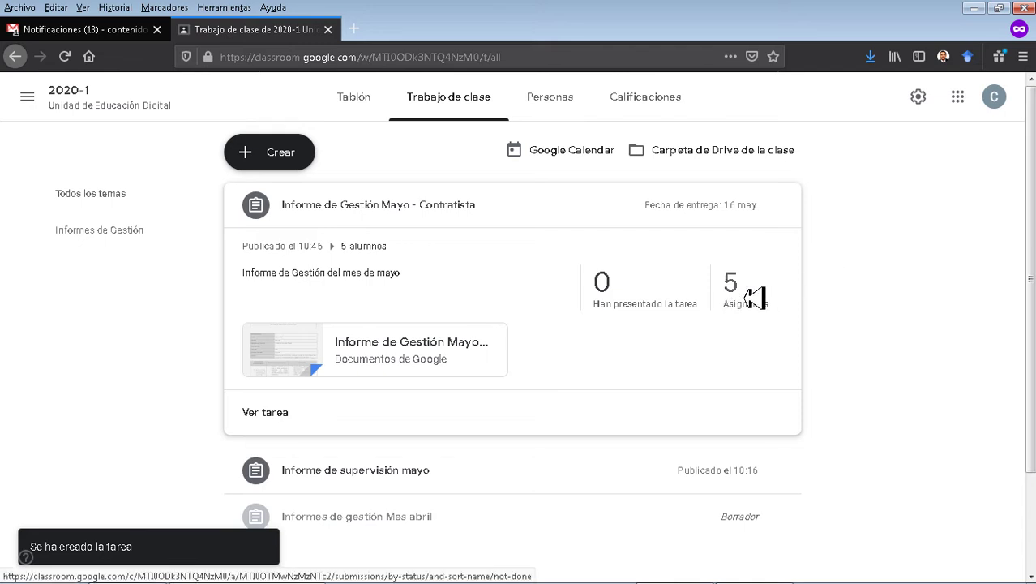
# Open the assigned students' work and view each of the five students' submission details.
pyautogui.click(755, 297)
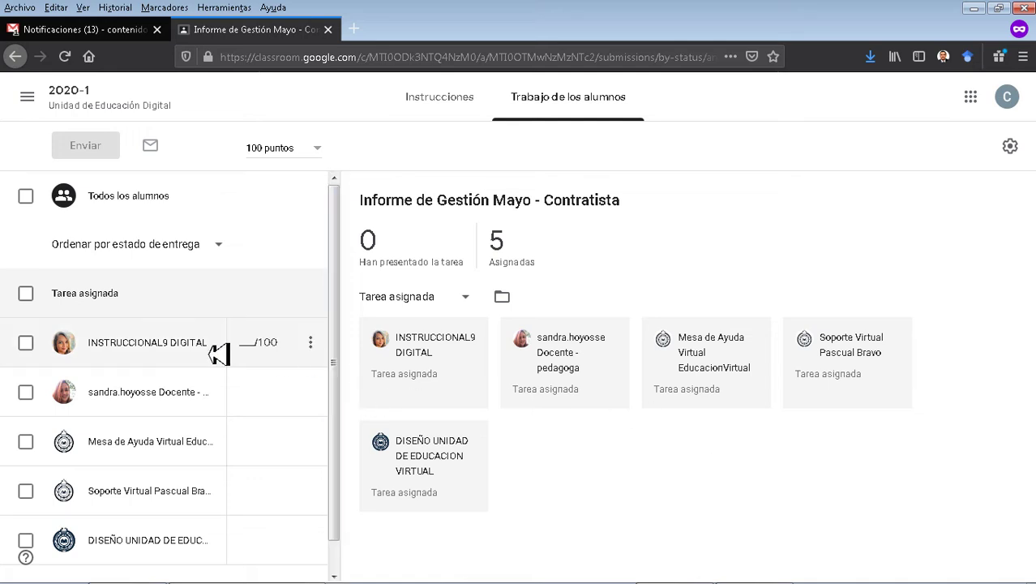
pyautogui.click(149, 350)
pyautogui.click(166, 392)
pyautogui.click(132, 450)
pyautogui.click(120, 493)
pyautogui.click(116, 552)
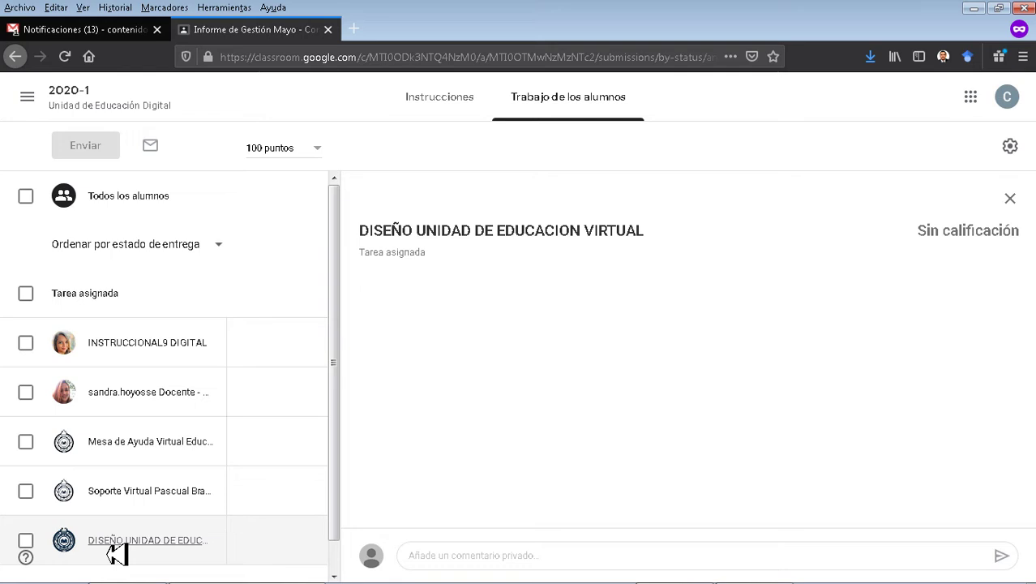
# Check the Instrucciones tab, return to student work and open the first student's copy.
pyautogui.click(440, 96)
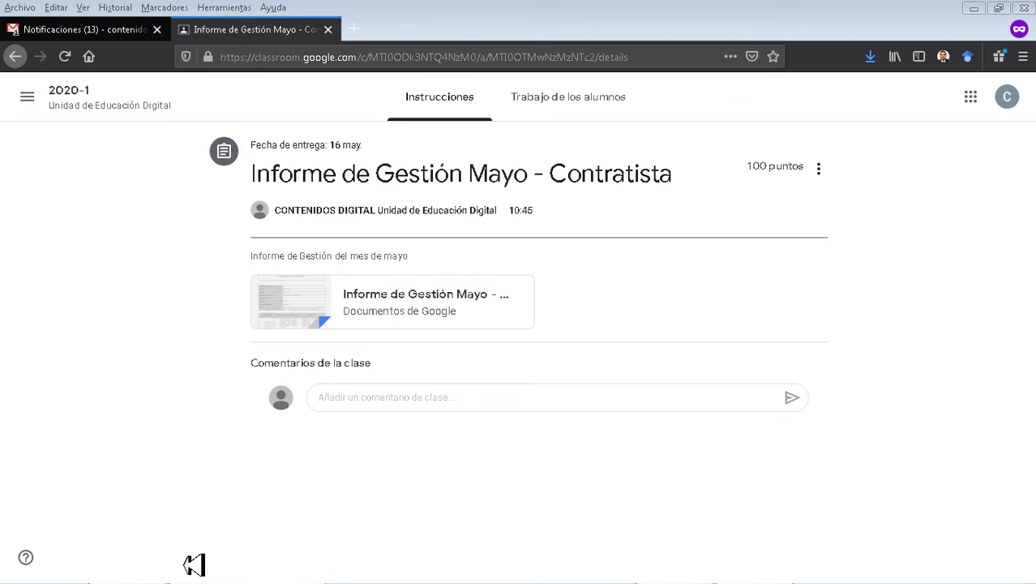
pyautogui.click(588, 111)
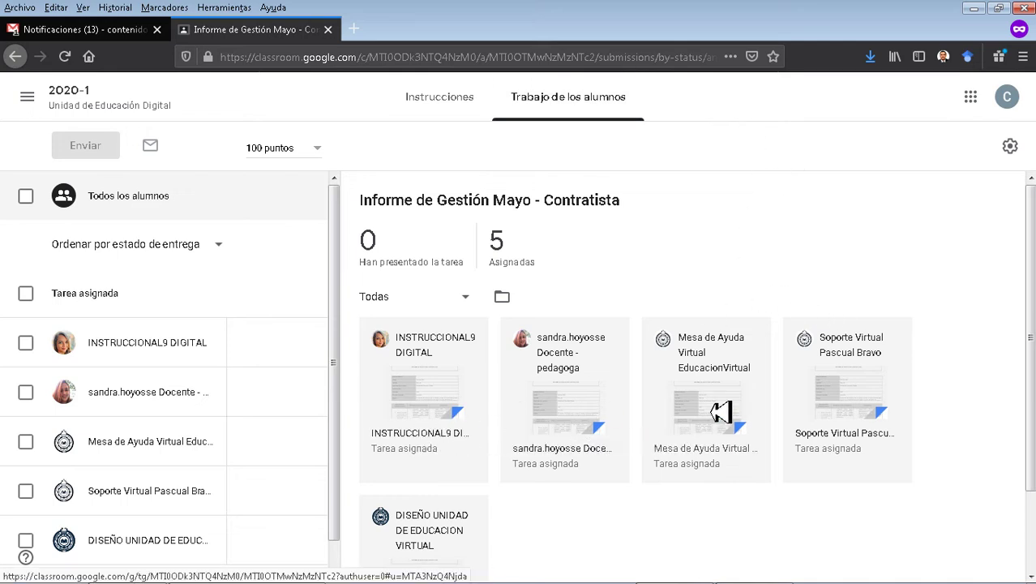
pyautogui.scroll(-2, 826, 423)
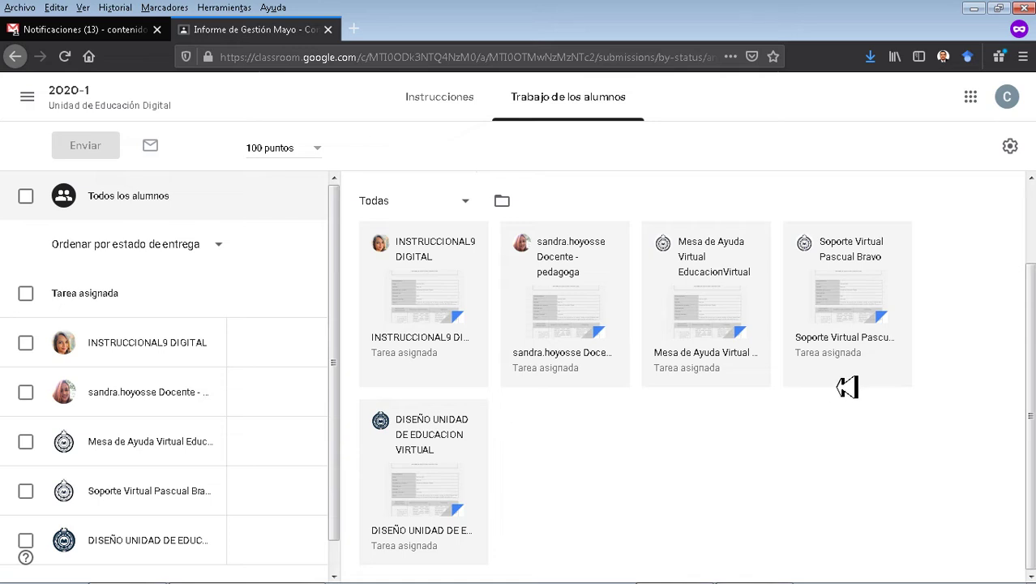
pyautogui.click(420, 307)
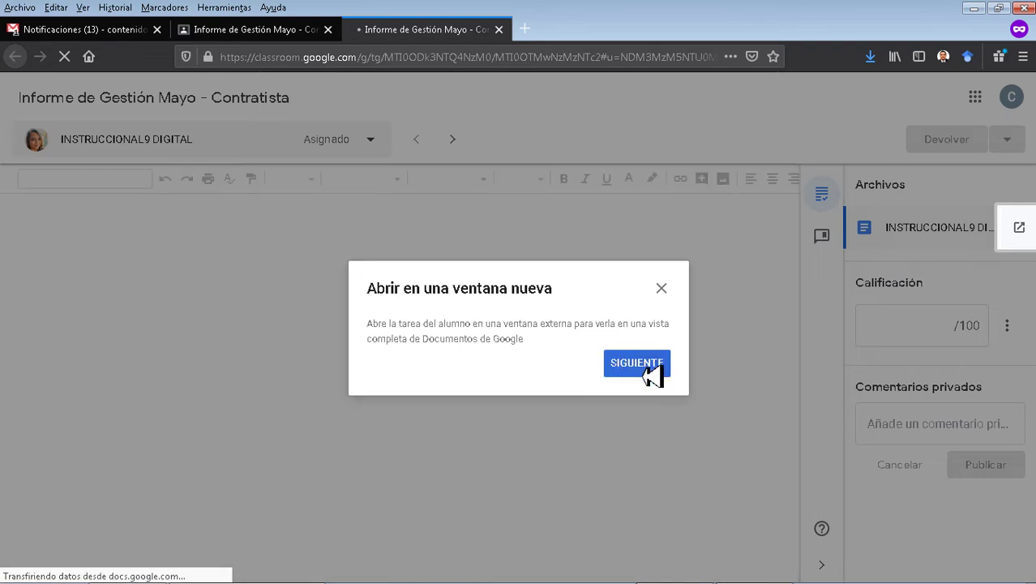
# Skip through all four grading-tool tips to reveal the INFORME DE EJECUCIÓN CONTRACTUAL form.
pyautogui.click(651, 367)
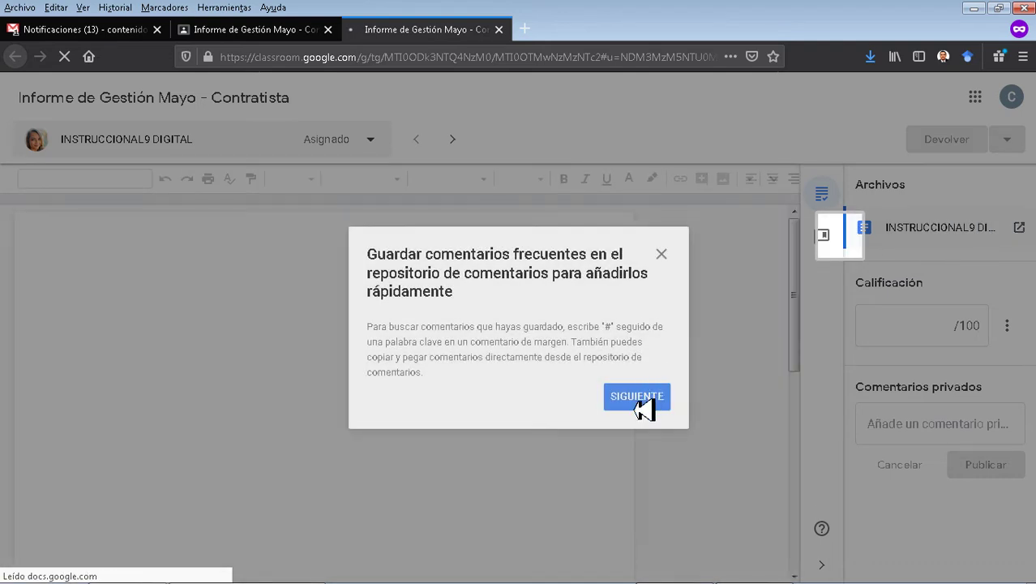
pyautogui.click(649, 404)
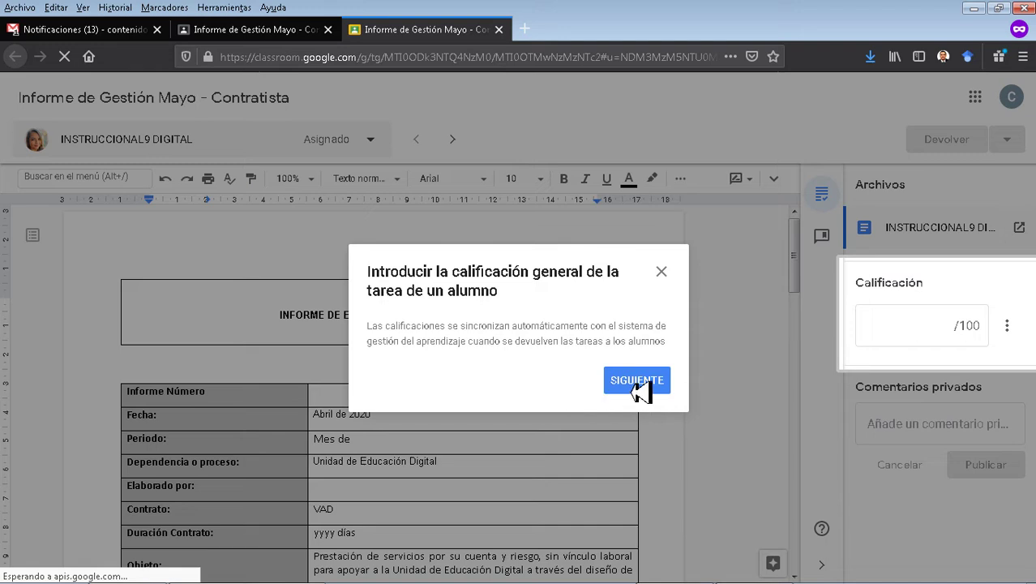
pyautogui.click(639, 391)
pyautogui.click(645, 390)
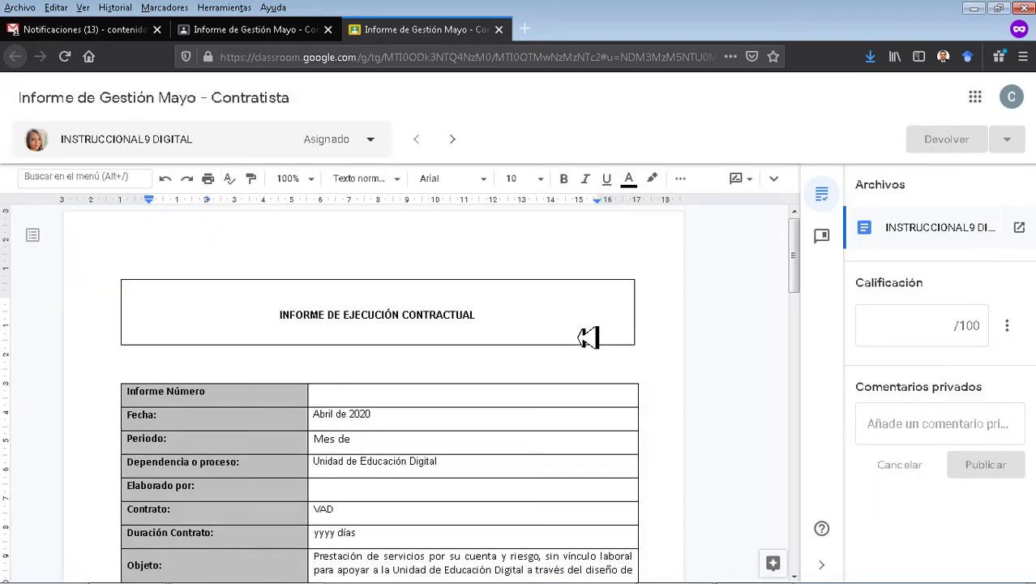
pyautogui.scroll(-5, 548, 395)
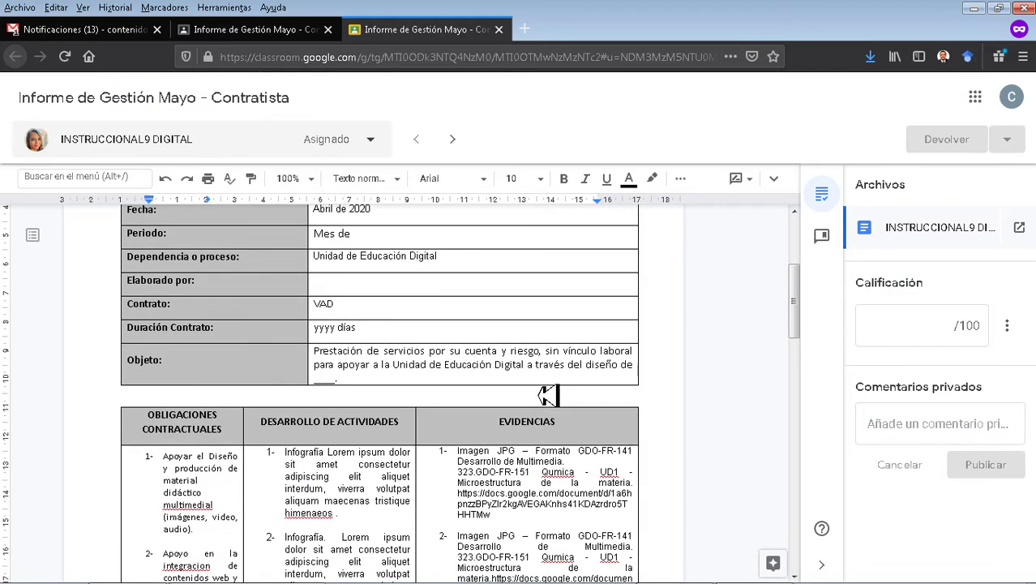
pyautogui.scroll(-12, 439, 405)
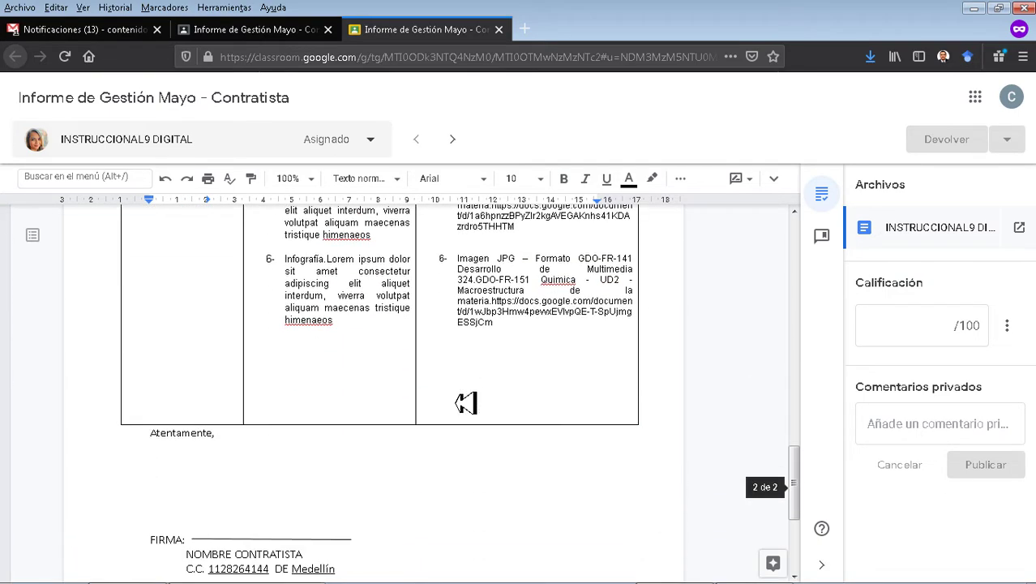
pyautogui.scroll(-5, 466, 403)
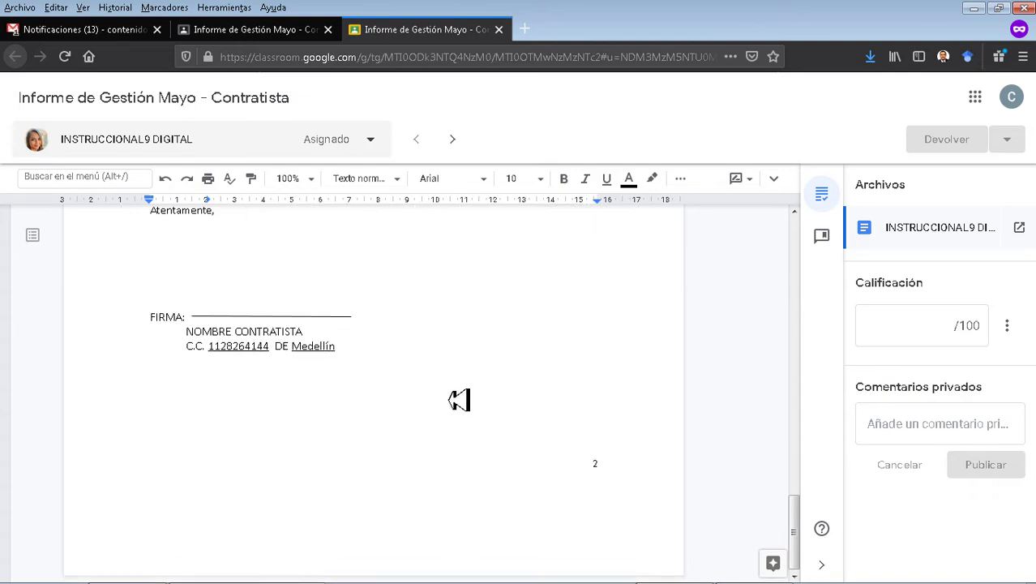
pyautogui.scroll(15, 459, 400)
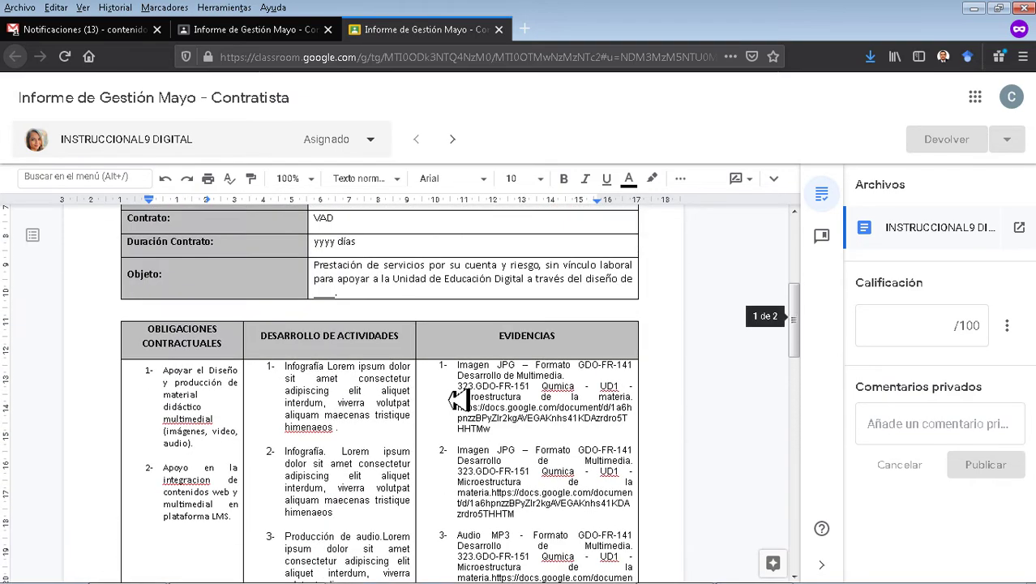
pyautogui.scroll(4, 459, 399)
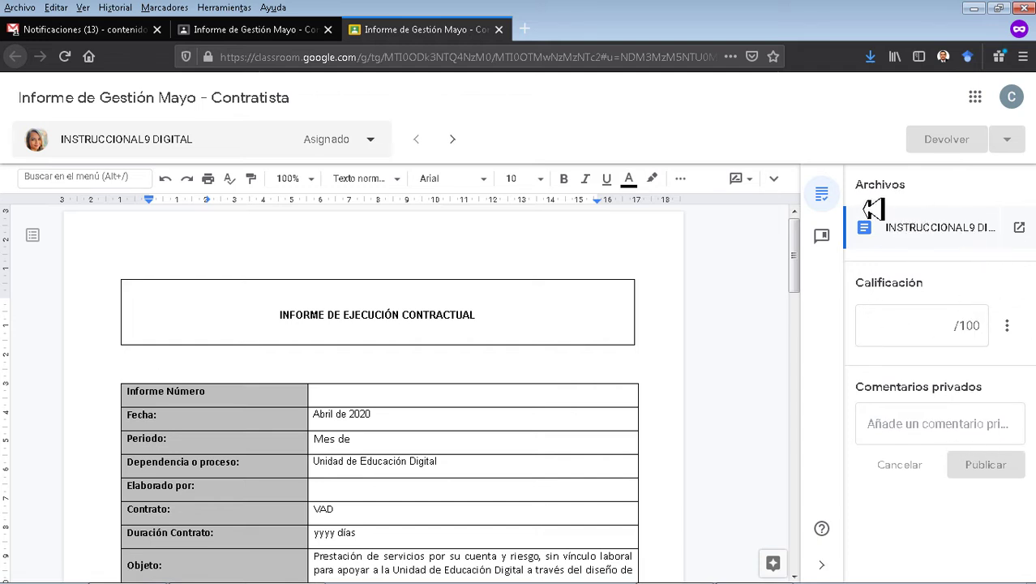
pyautogui.click(826, 569)
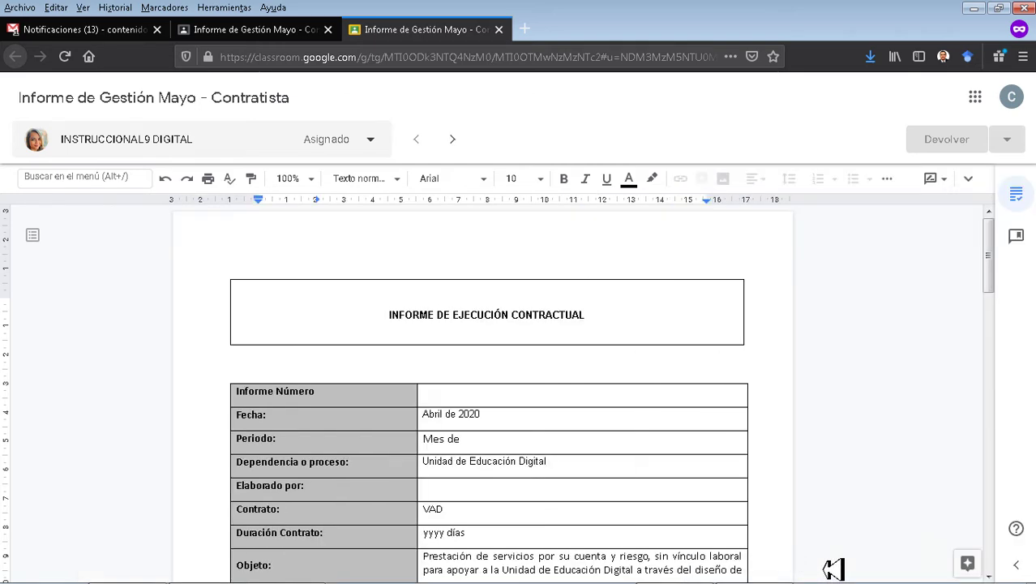
pyautogui.scroll(-4, 932, 520)
pyautogui.scroll(-3, 910, 519)
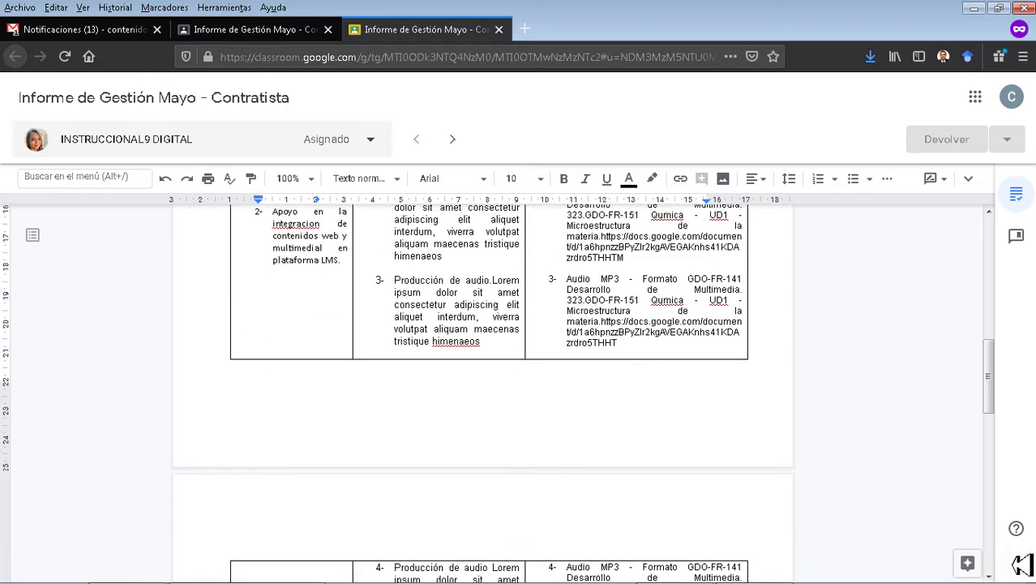
pyautogui.click(1019, 566)
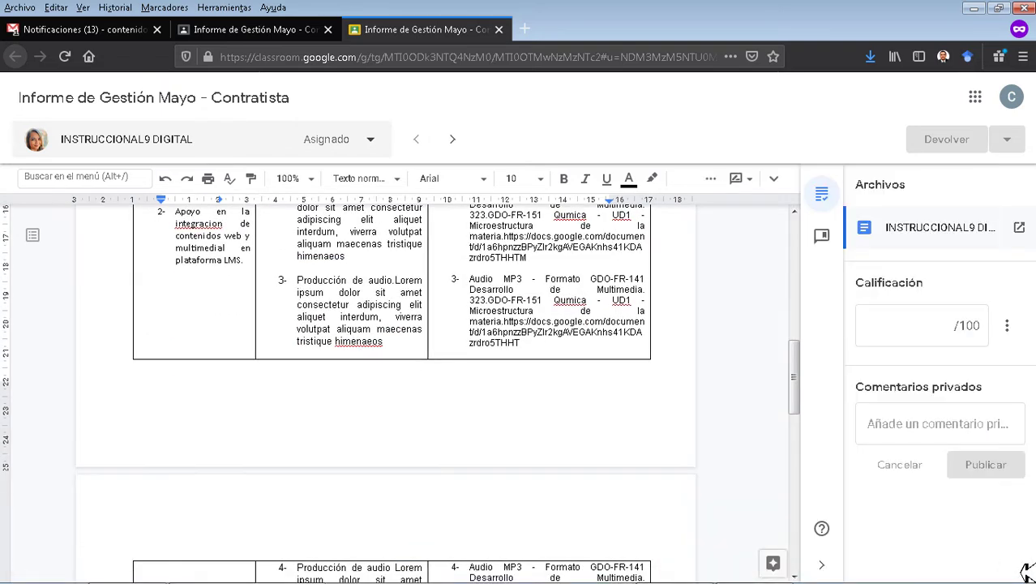
# Use Cambiar puntuación total to set the total to 2 points, then close the grading tab.
pyautogui.click(1007, 325)
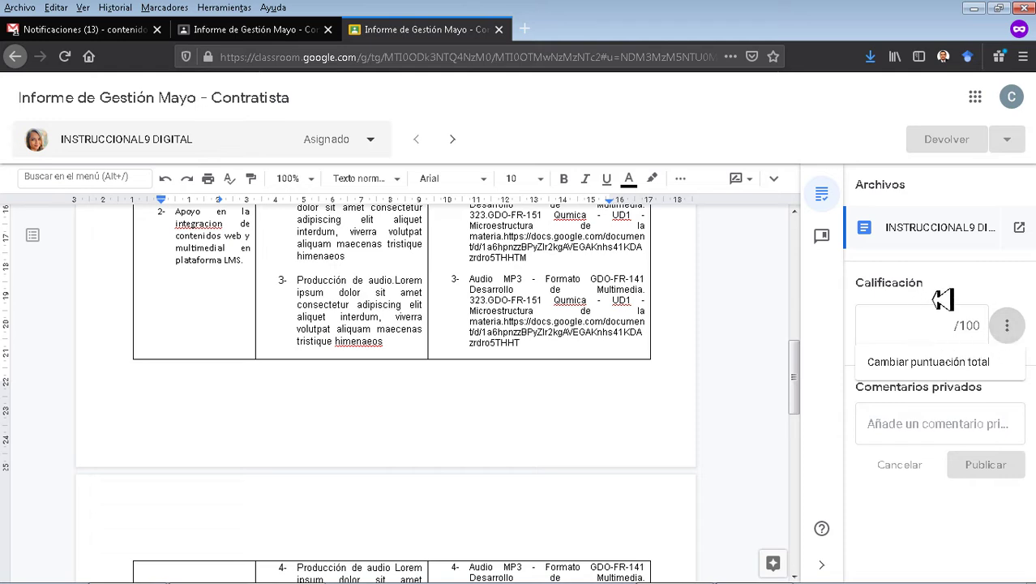
pyautogui.click(974, 330)
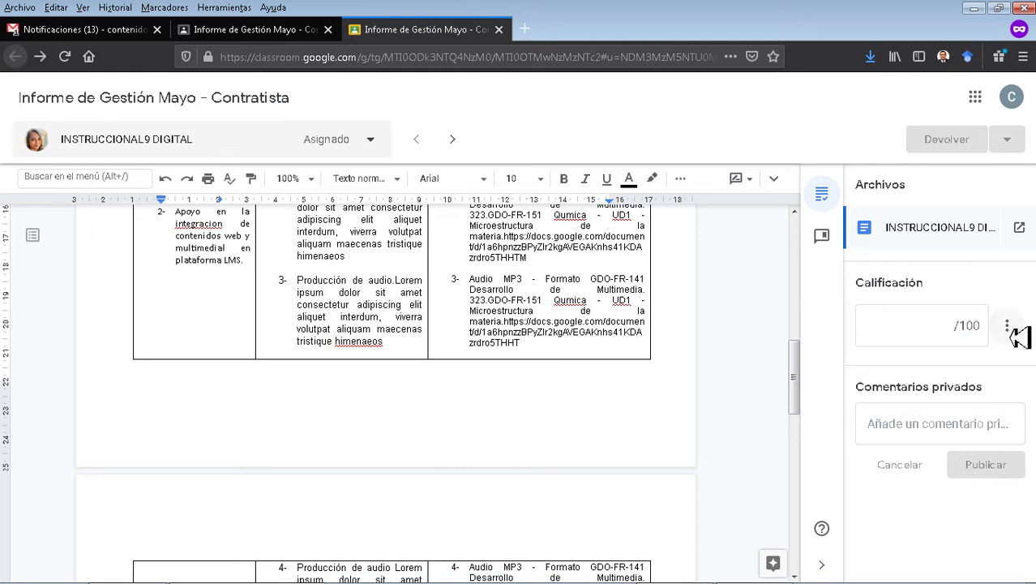
pyautogui.click(1007, 326)
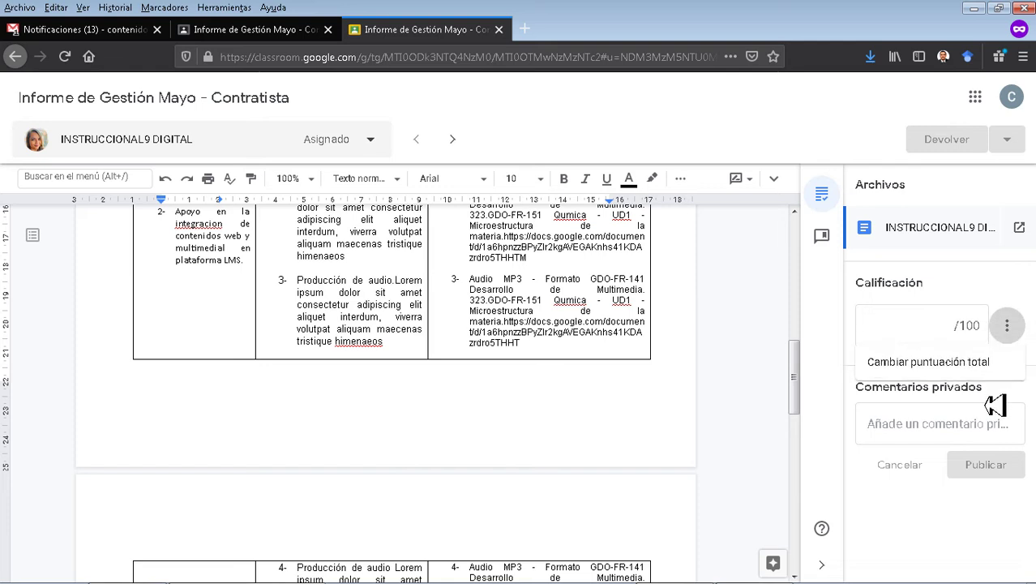
pyautogui.click(954, 365)
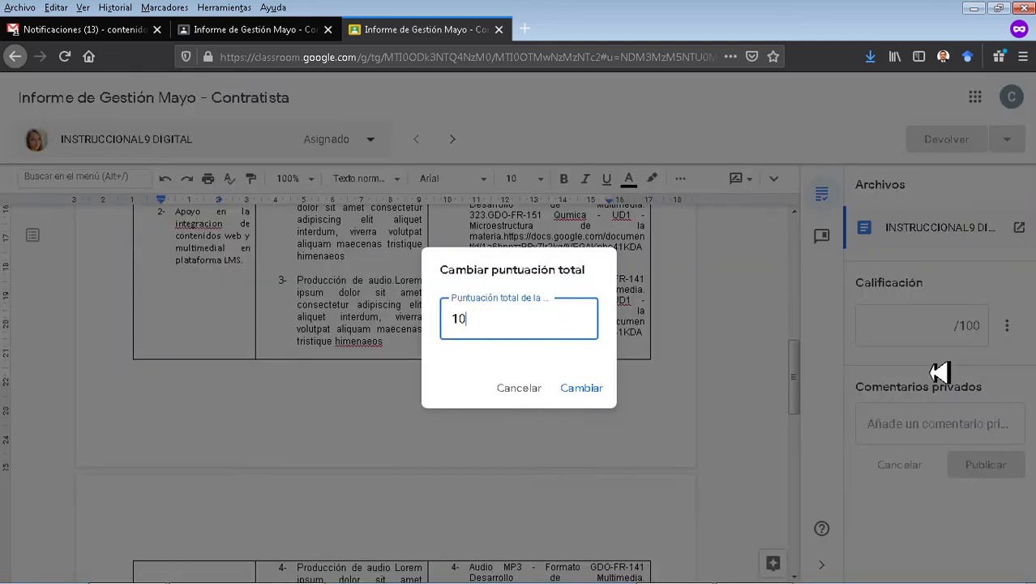
pyautogui.press('BackSpace')
pyautogui.press('BackSpace')
pyautogui.write('2')
pyautogui.click(594, 392)
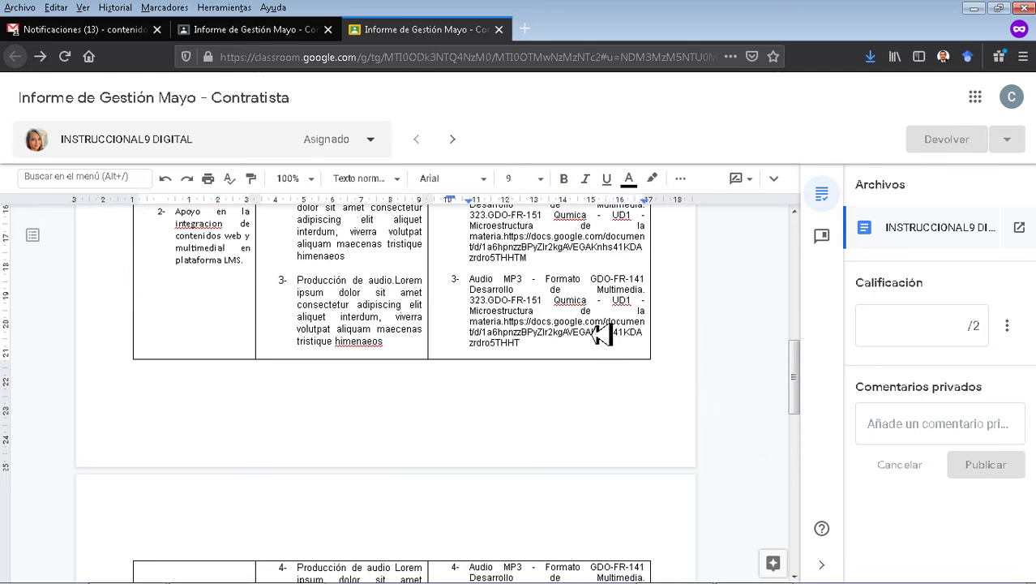
pyautogui.hotkey('ctrl', 'w')
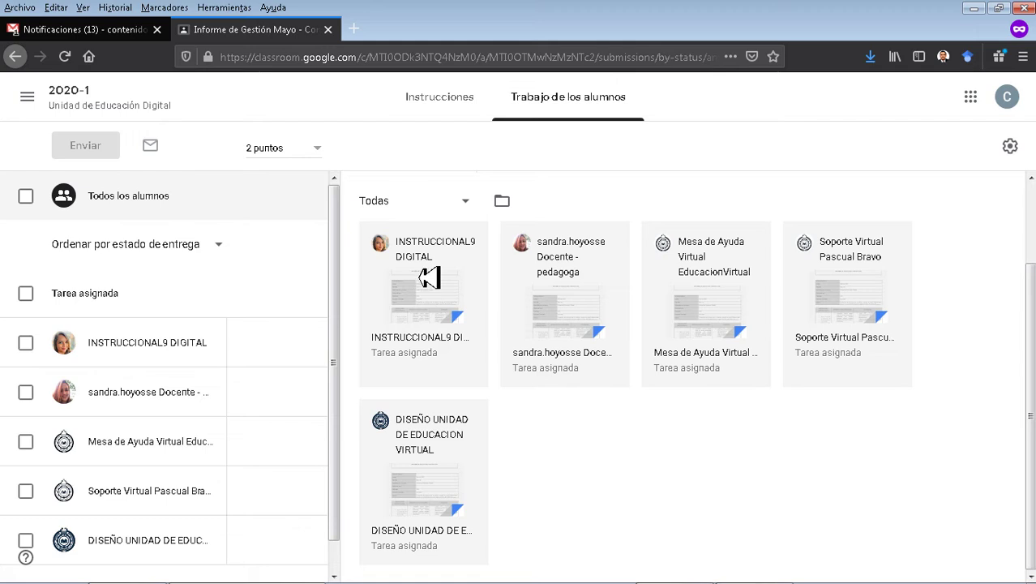
# Look over the grade export and Todas filter menus, then open the assignment's Drive folder.
pyautogui.click(1011, 147)
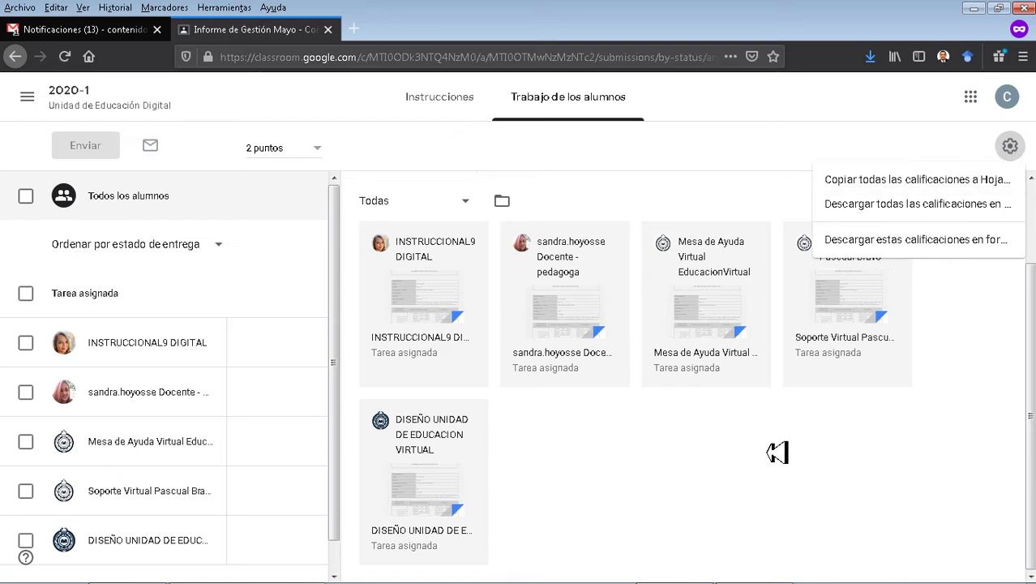
pyautogui.click(775, 452)
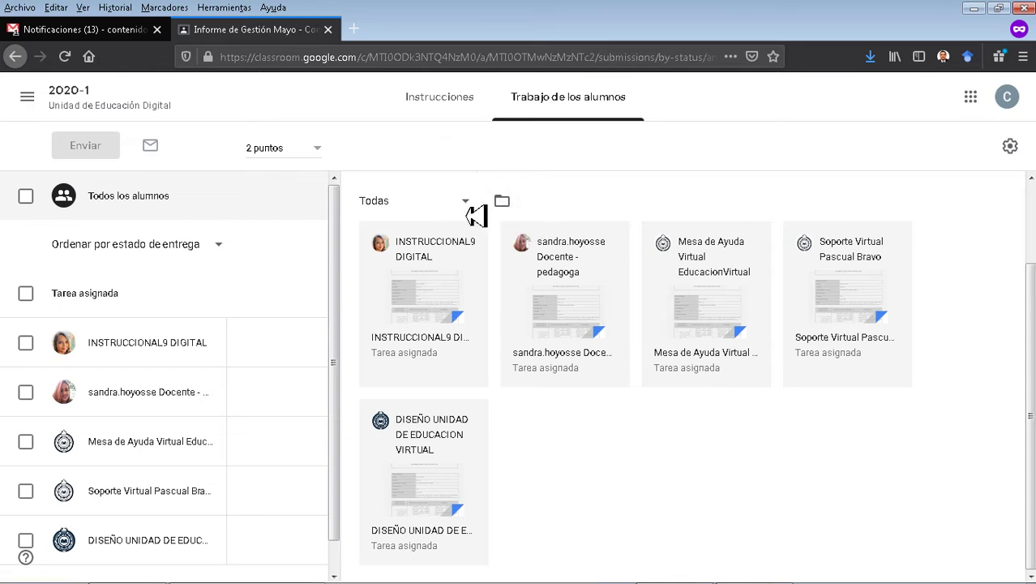
pyautogui.click(475, 214)
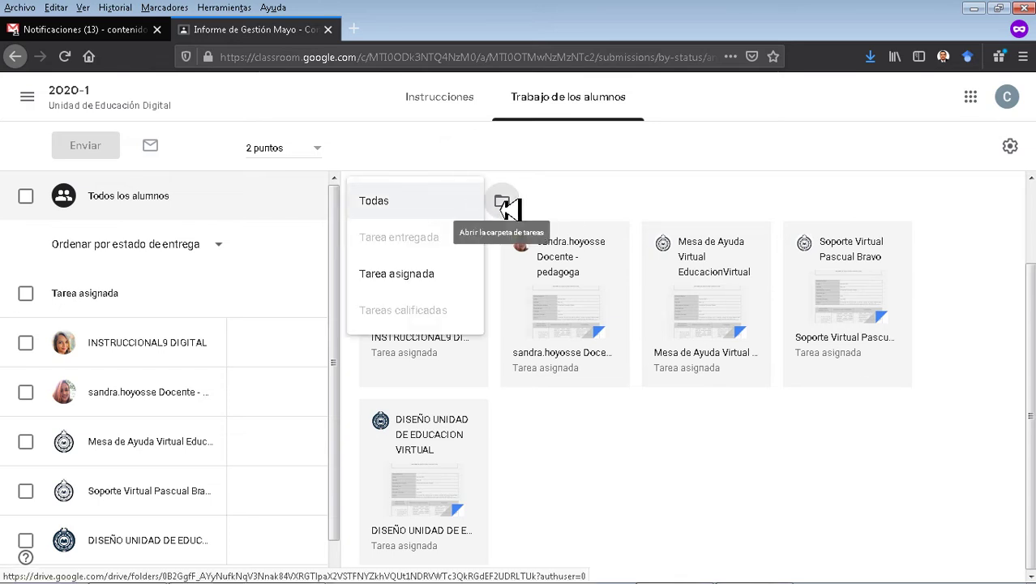
pyautogui.click(506, 204)
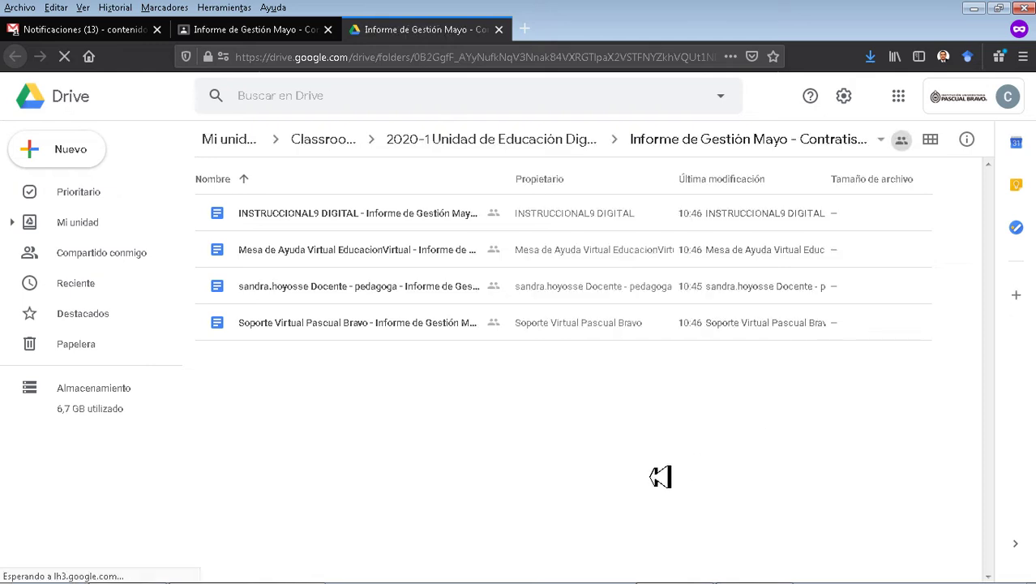
# Inspect each of the four student report copies in Drive, then close the Drive tab.
pyautogui.click(374, 225)
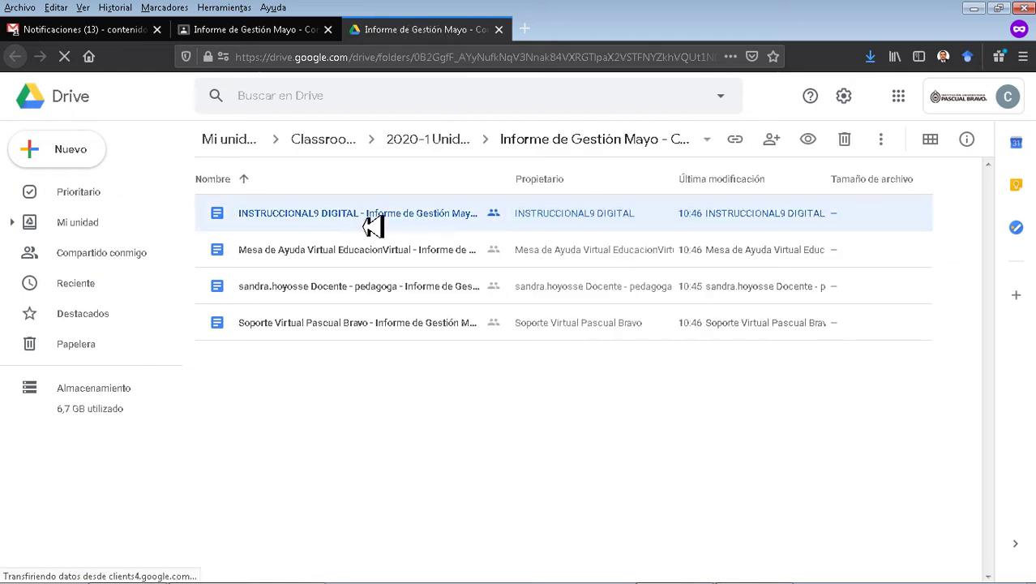
pyautogui.click(334, 263)
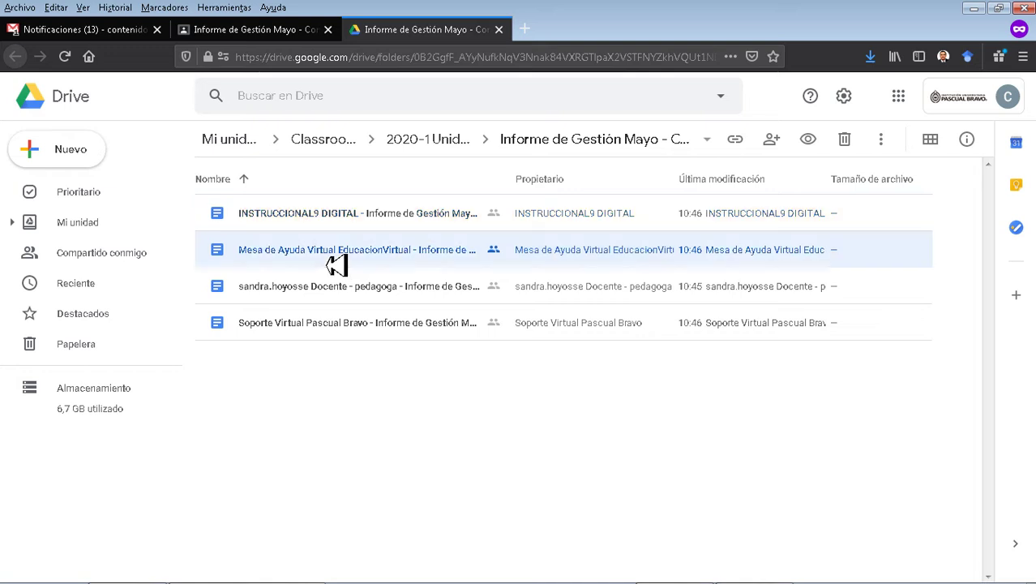
pyautogui.click(348, 303)
pyautogui.click(330, 338)
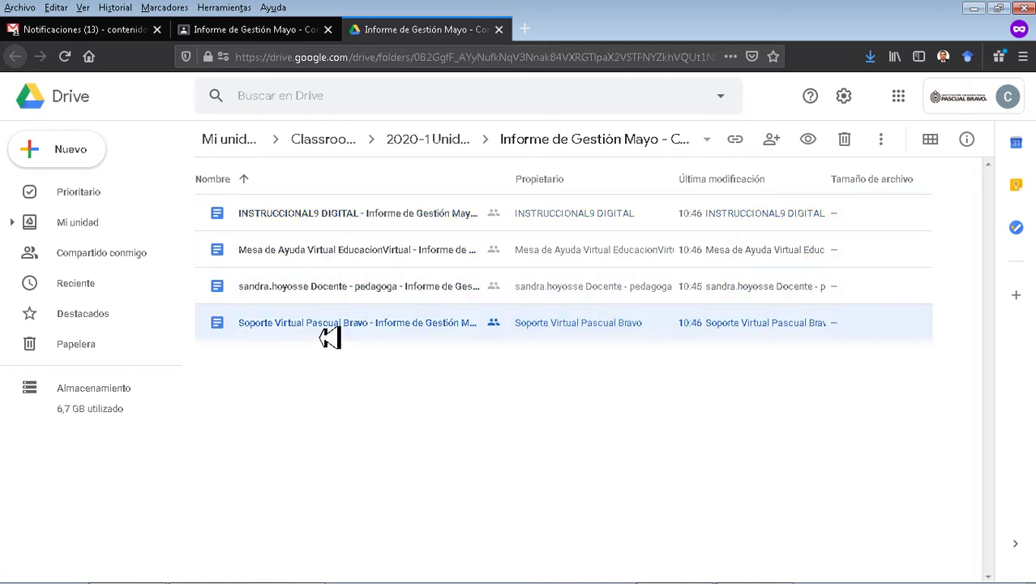
pyautogui.click(414, 421)
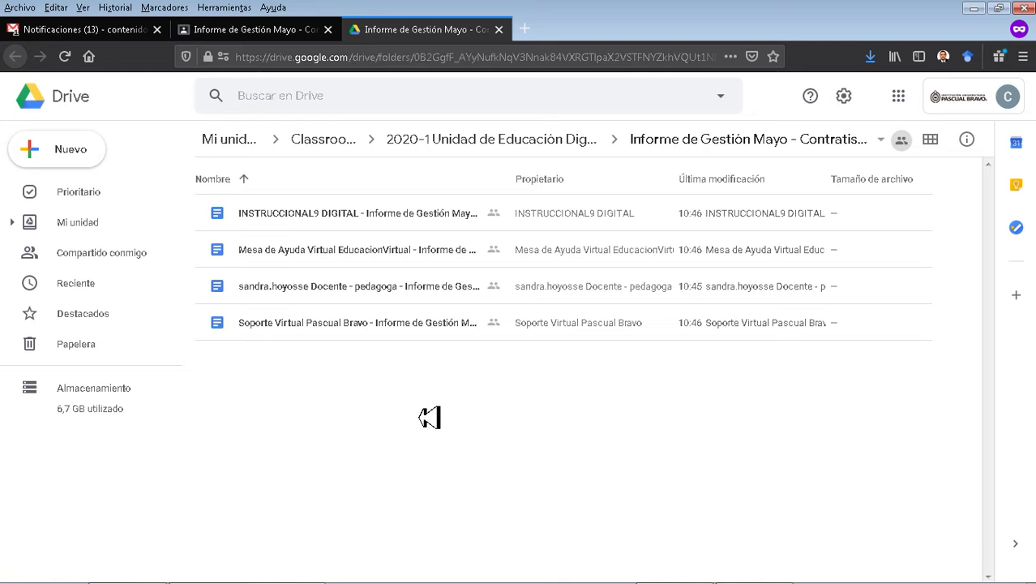
pyautogui.click(319, 335)
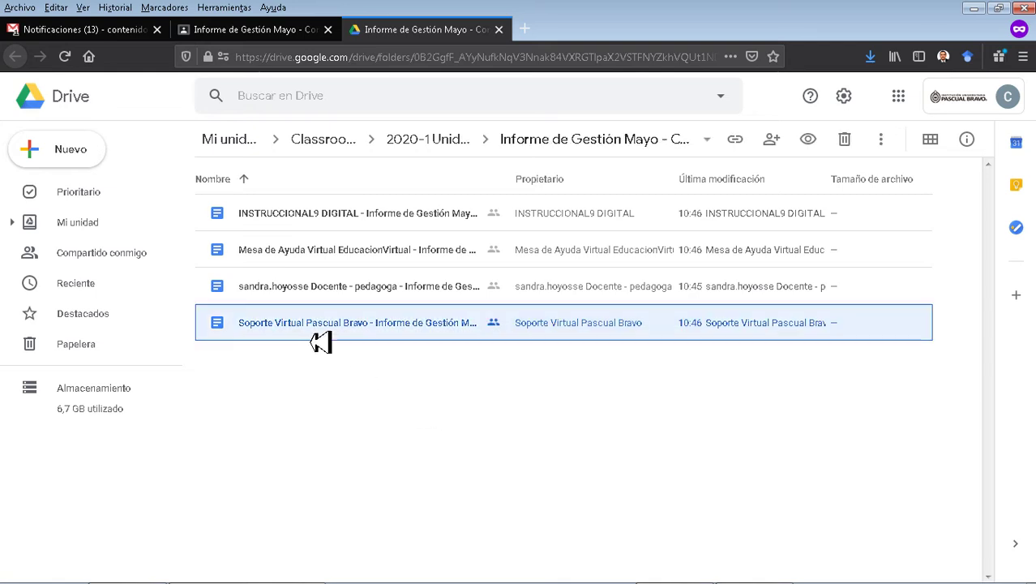
pyautogui.hotkey('ctrl', 'w')
pyautogui.click(576, 484)
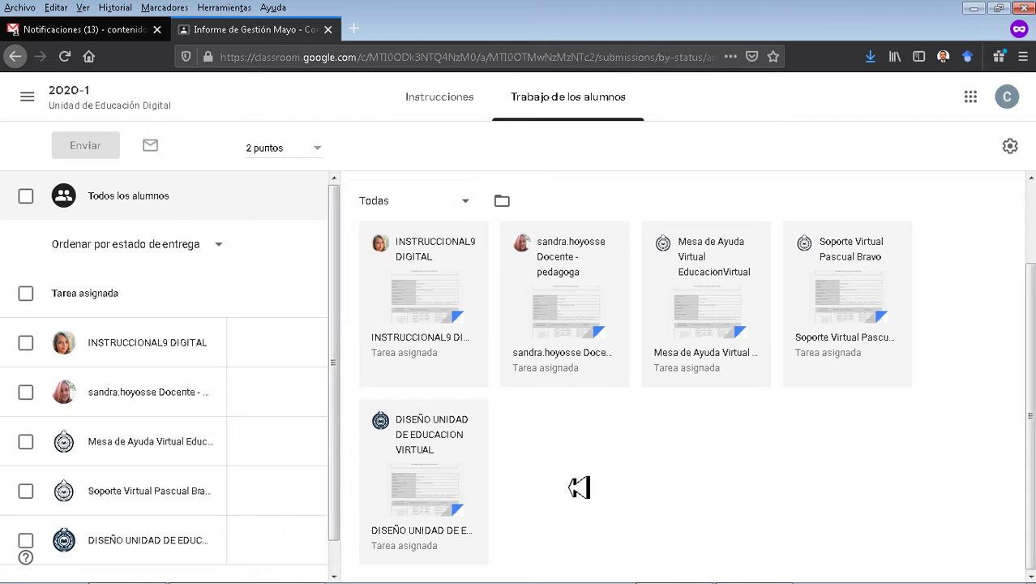
# Scroll through the 2020-1 class Stream posts, then go to the Classwork list.
pyautogui.click(148, 114)
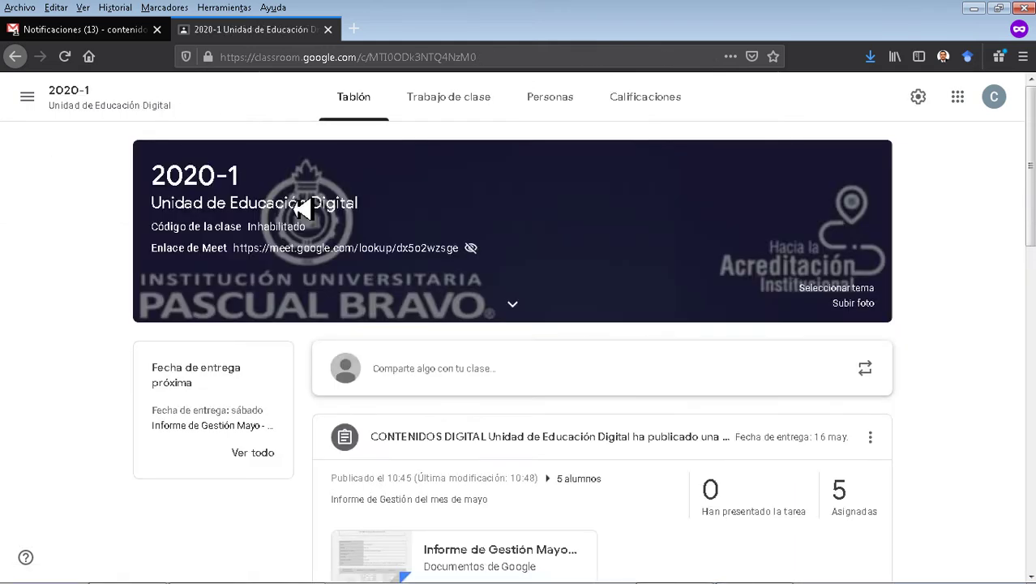
pyautogui.scroll(-5, 516, 312)
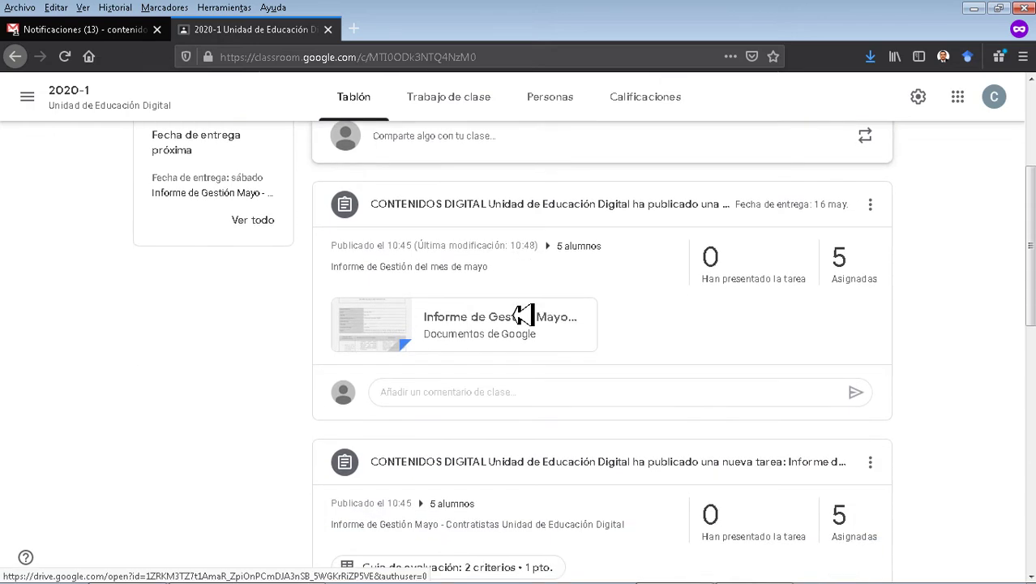
pyautogui.scroll(-1, 523, 314)
pyautogui.scroll(2, 523, 314)
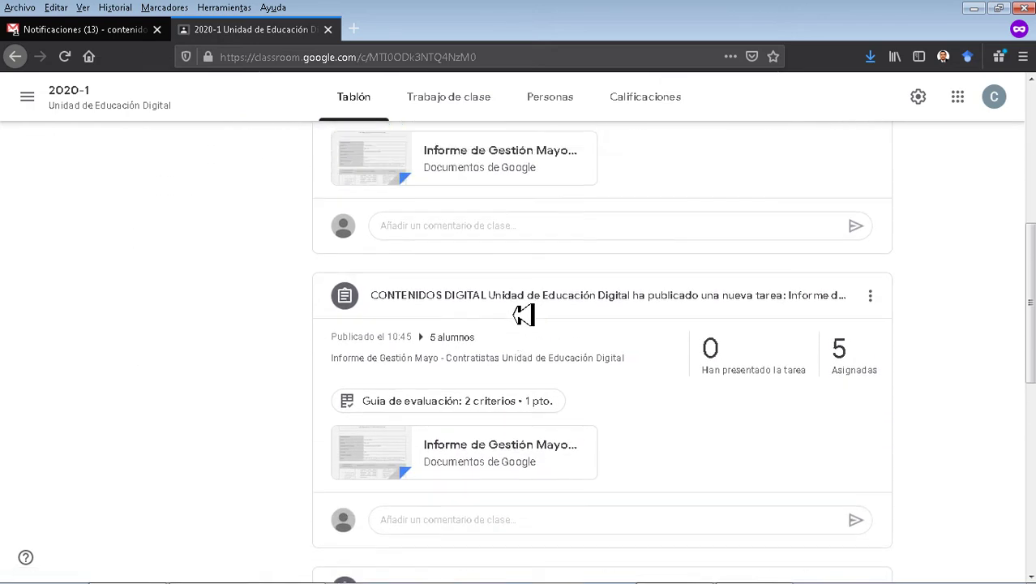
pyautogui.scroll(4, 523, 314)
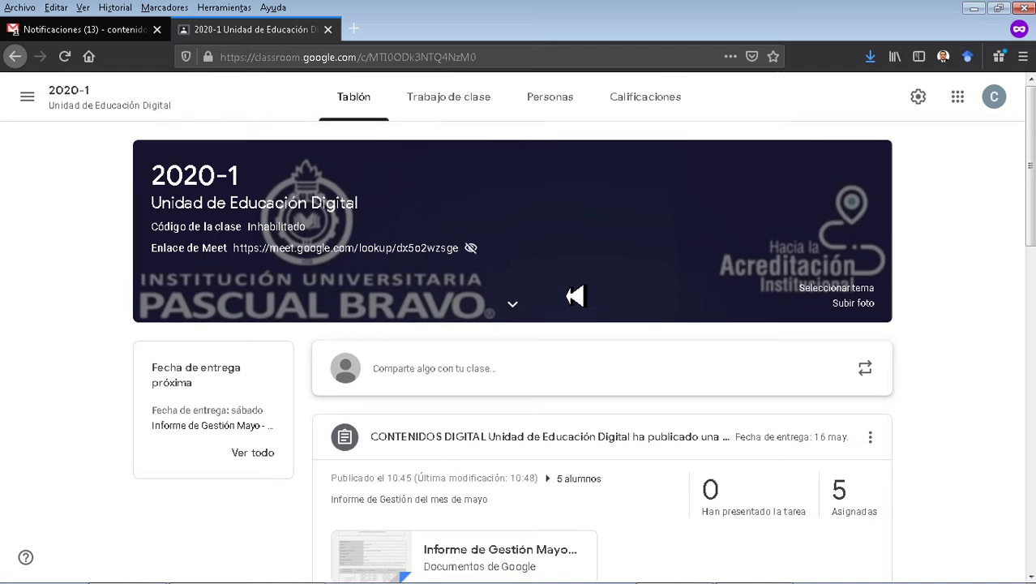
pyautogui.click(458, 106)
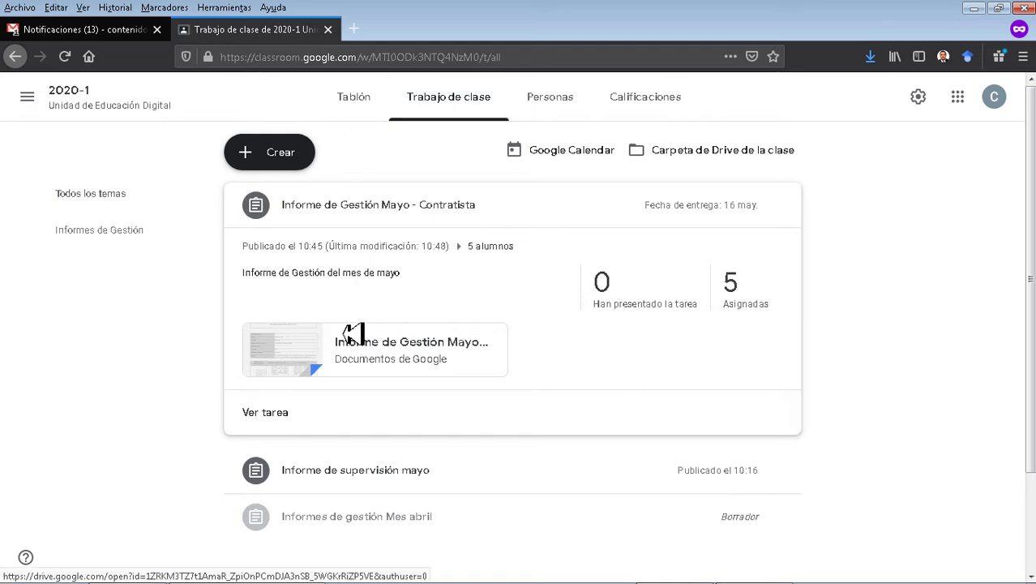
pyautogui.click(291, 158)
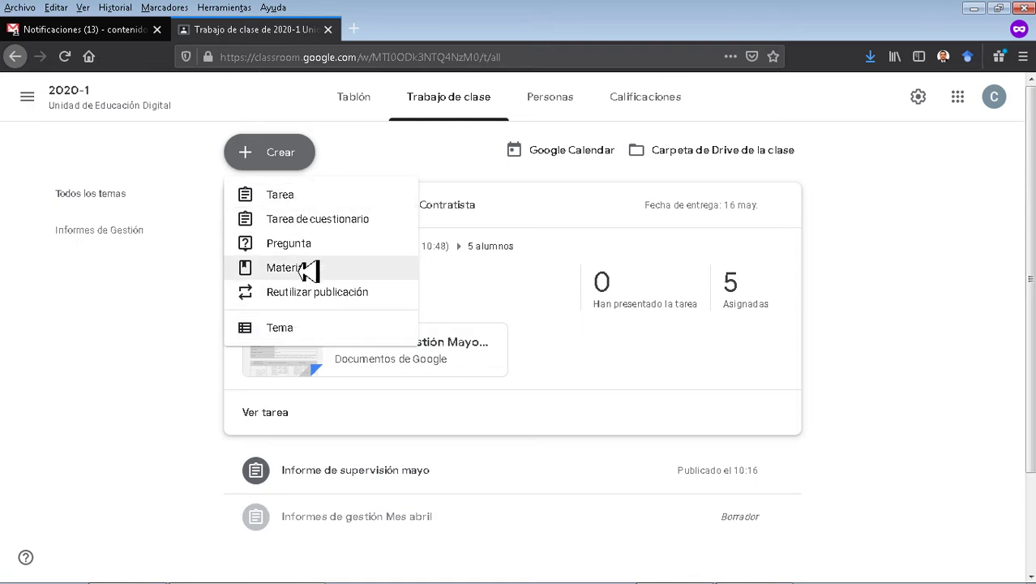
pyautogui.click(273, 274)
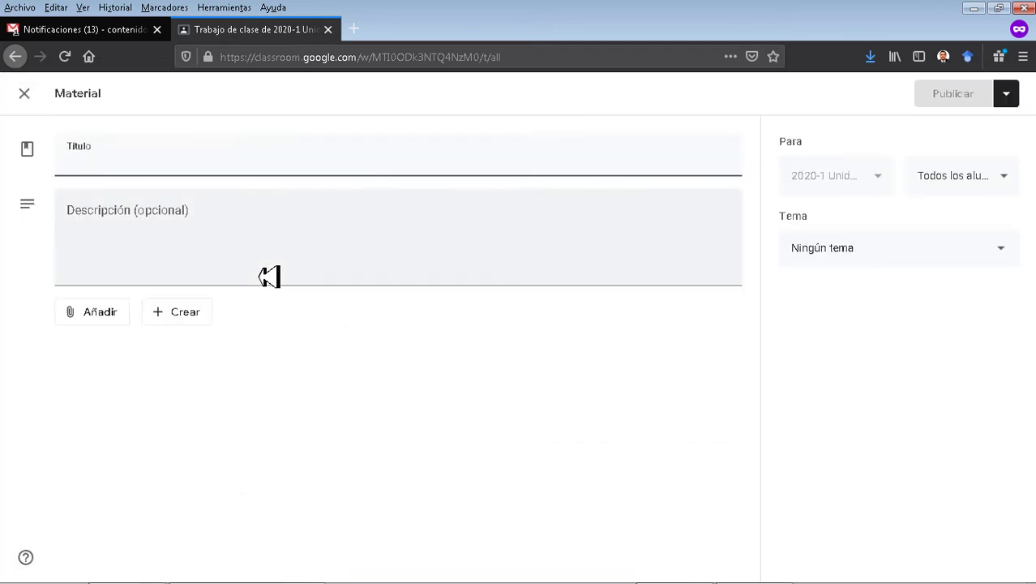
pyautogui.click(77, 318)
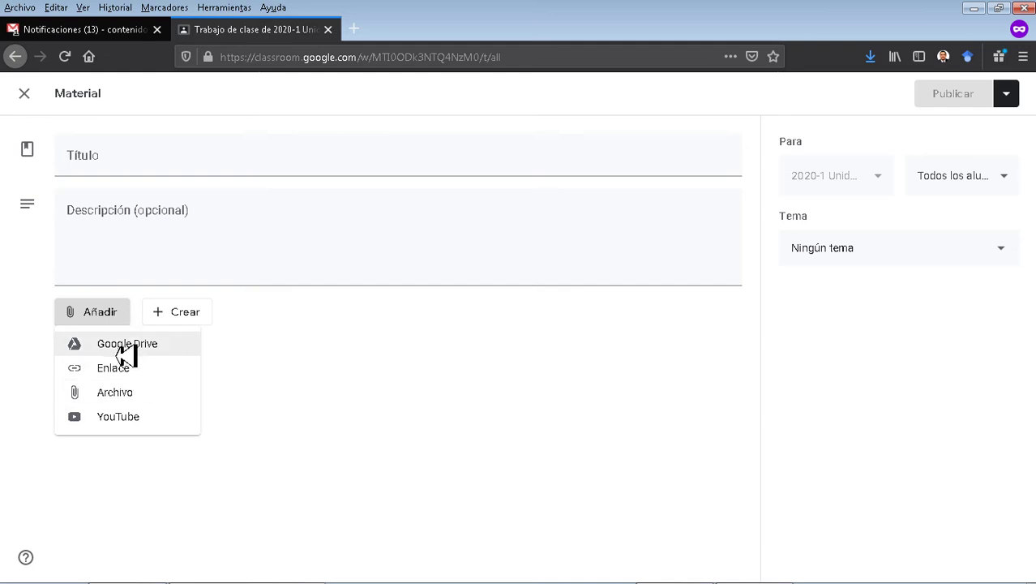
pyautogui.click(315, 420)
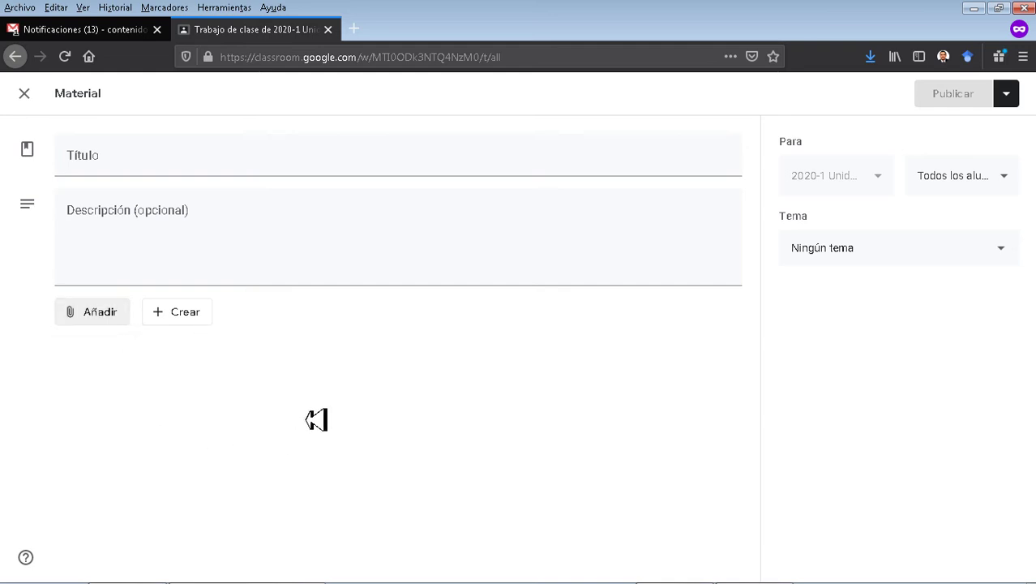
pyautogui.click(976, 180)
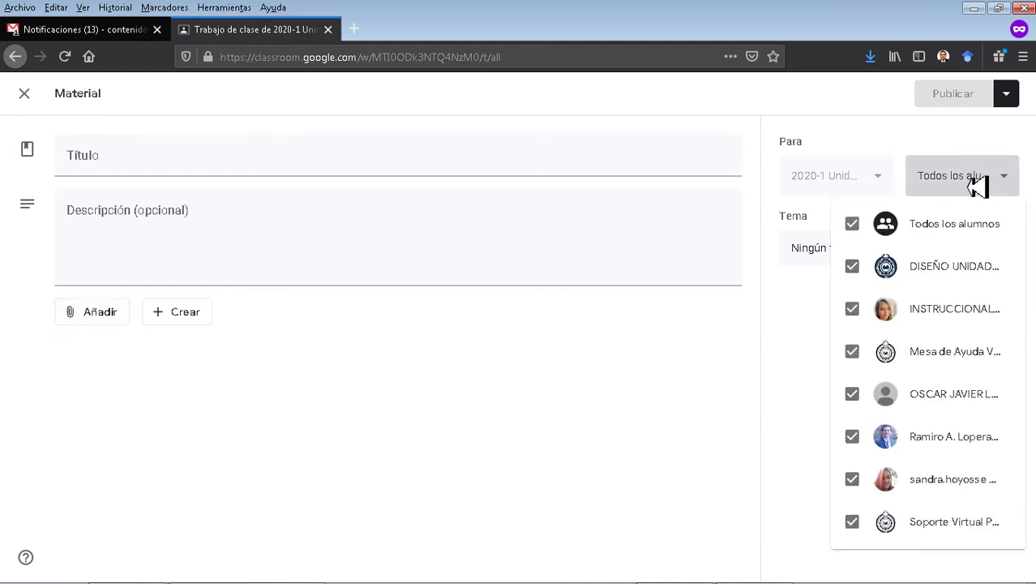
pyautogui.click(925, 141)
pyautogui.click(866, 260)
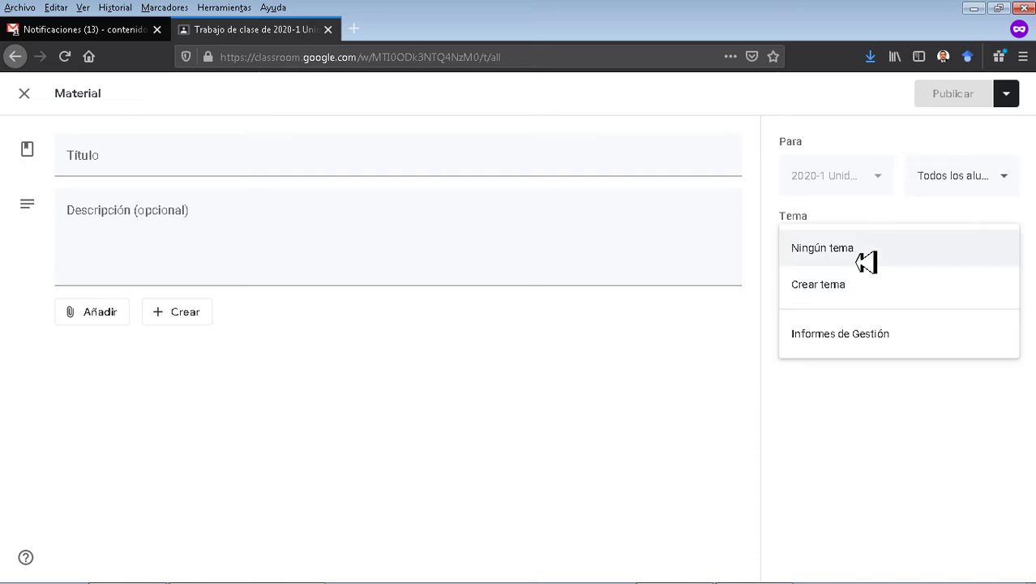
pyautogui.click(865, 260)
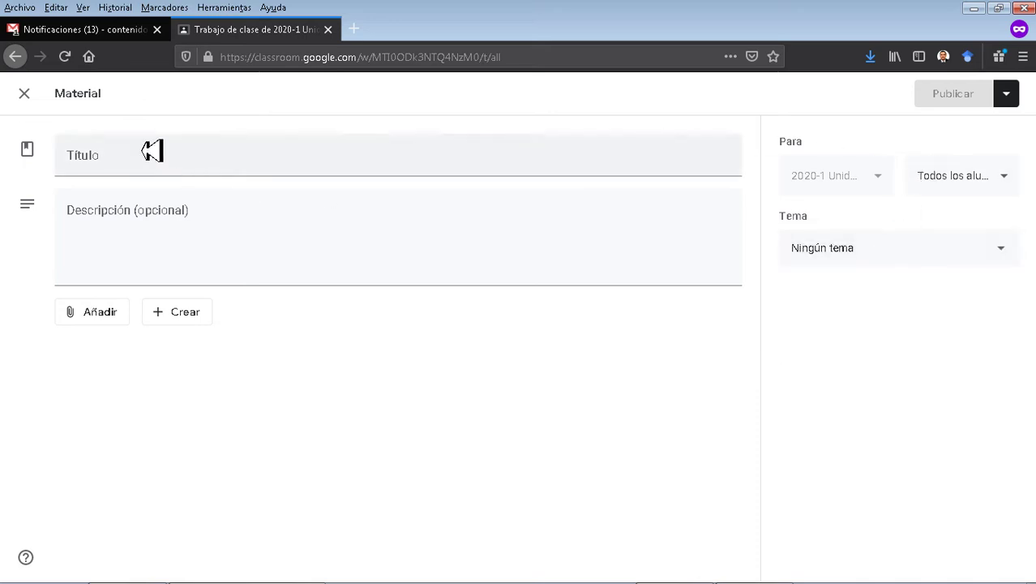
pyautogui.click(25, 94)
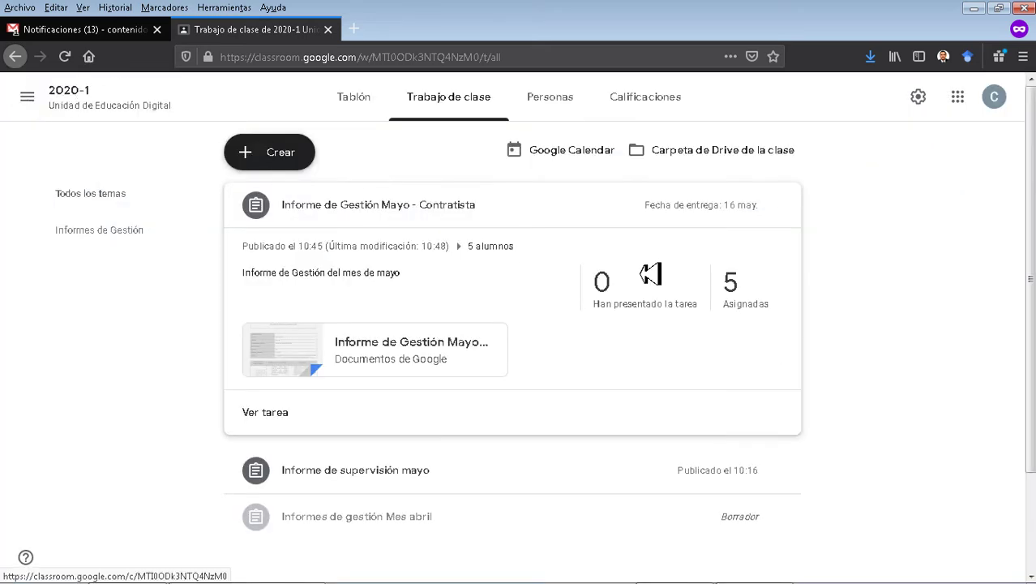
# Start a new question post and try the multiple-choice question type.
pyautogui.scroll(-3, 730, 282)
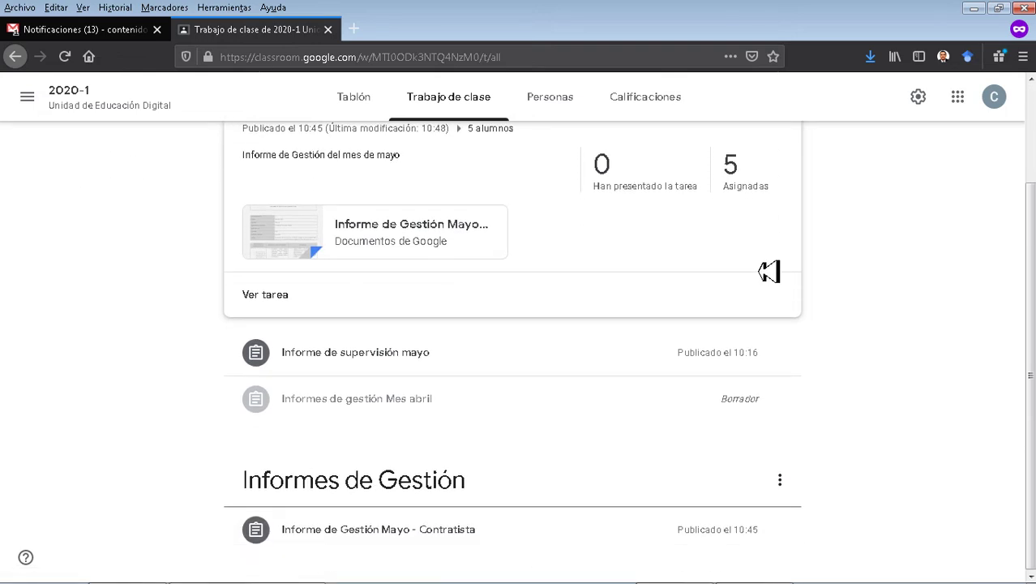
pyautogui.scroll(3, 769, 273)
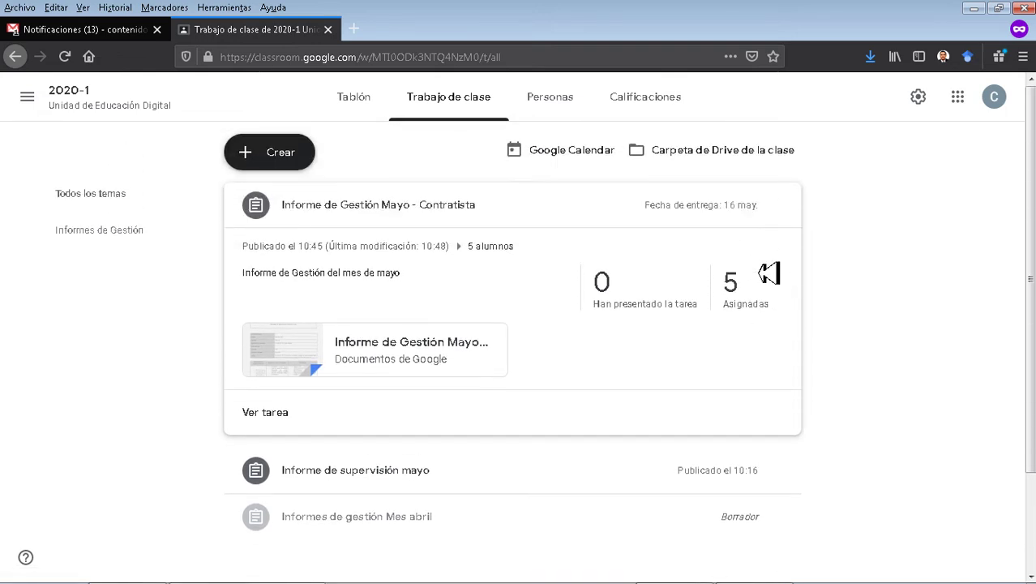
pyautogui.click(278, 168)
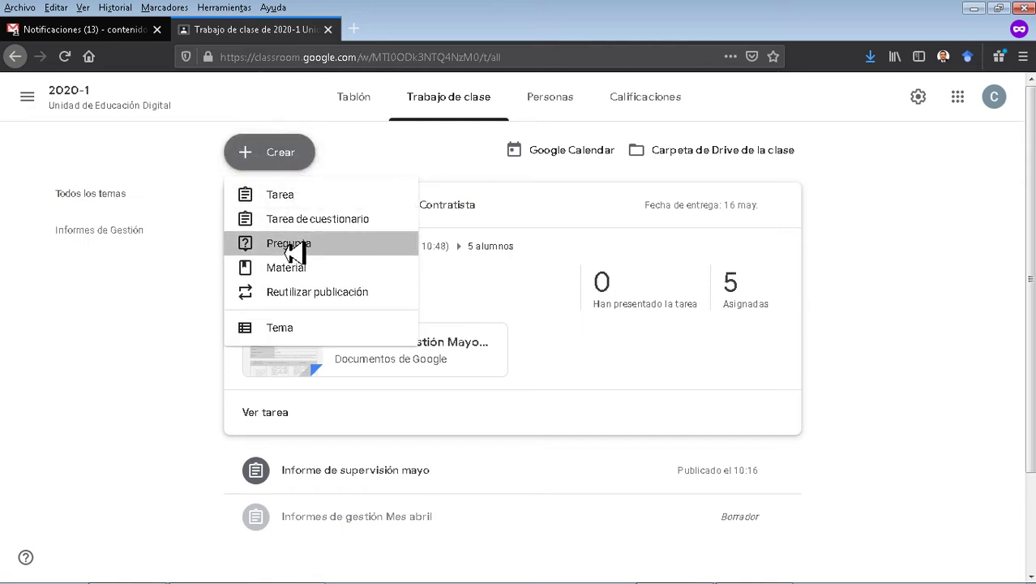
pyautogui.click(294, 245)
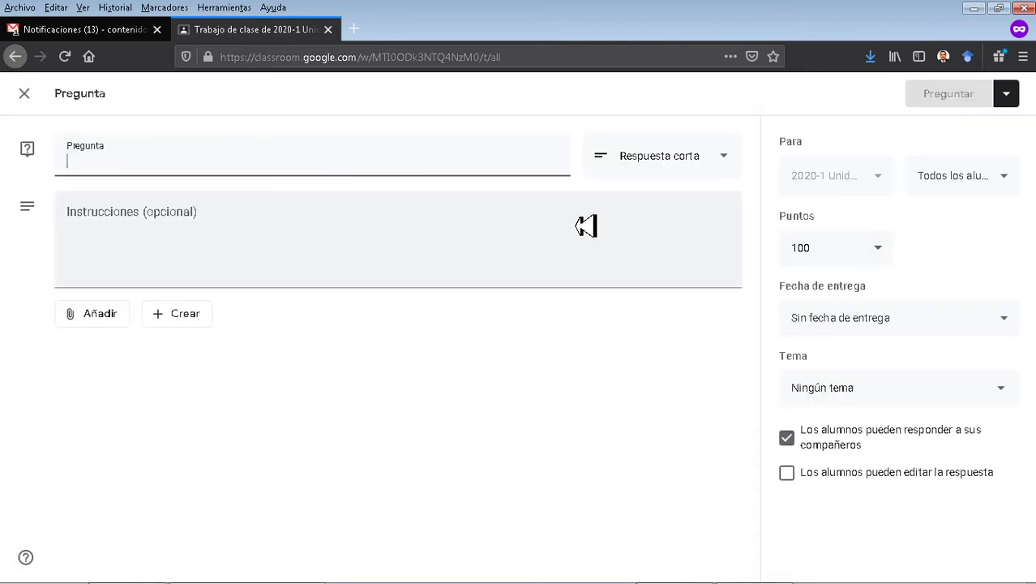
pyautogui.click(734, 165)
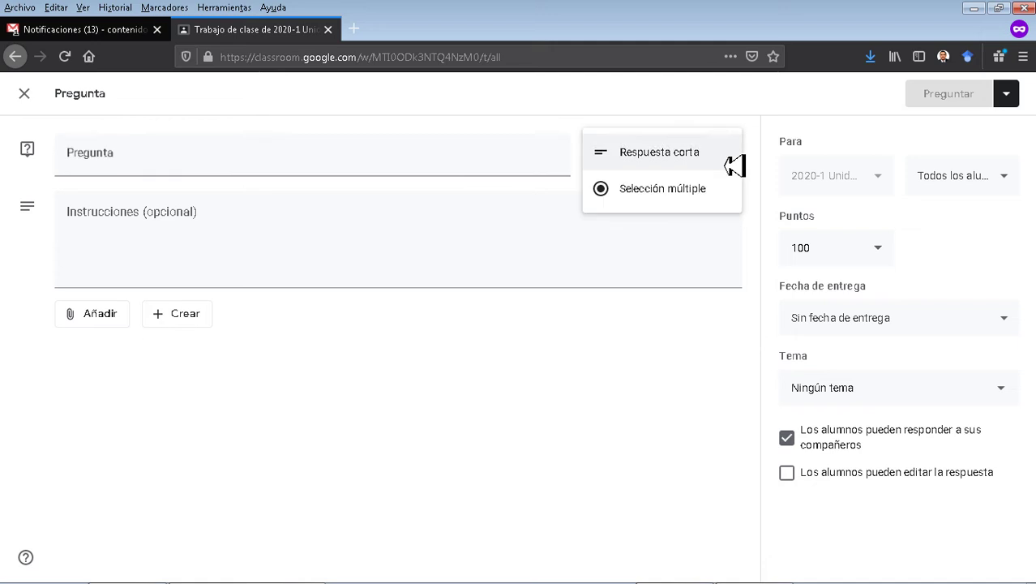
pyautogui.click(672, 195)
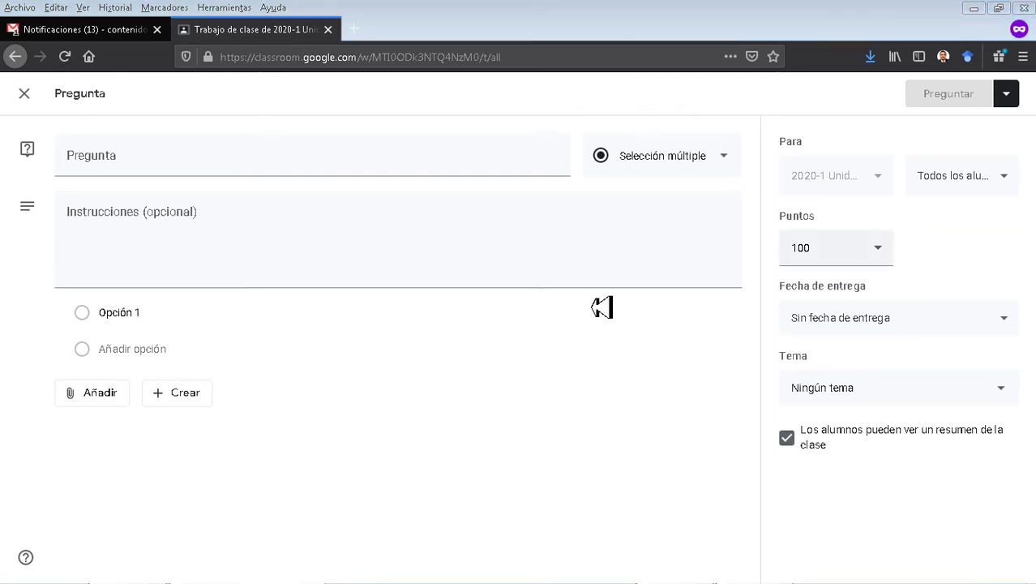
pyautogui.click(695, 157)
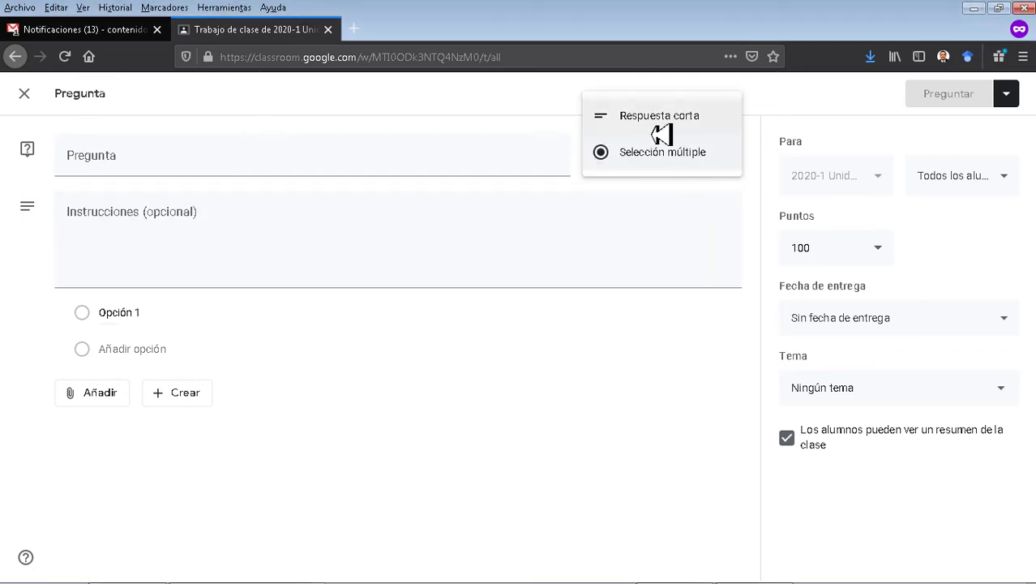
# Title the question 'VERIFICACIÓN LICENCIAMIENTO SOFTWARE EQUIPOS' and make it short answer.
pyautogui.click(309, 169)
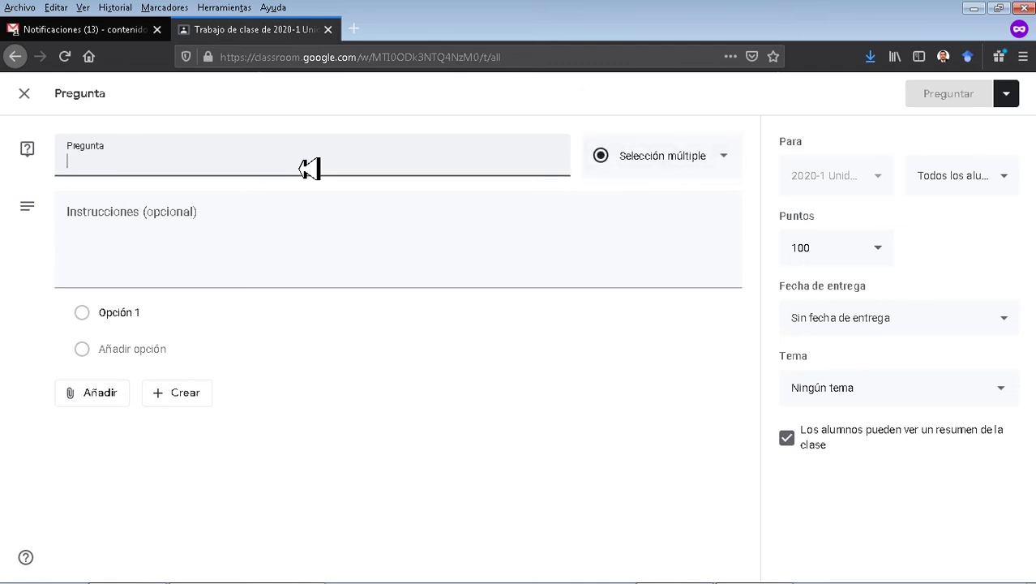
pyautogui.write('VERIFICACIÓN LIC')
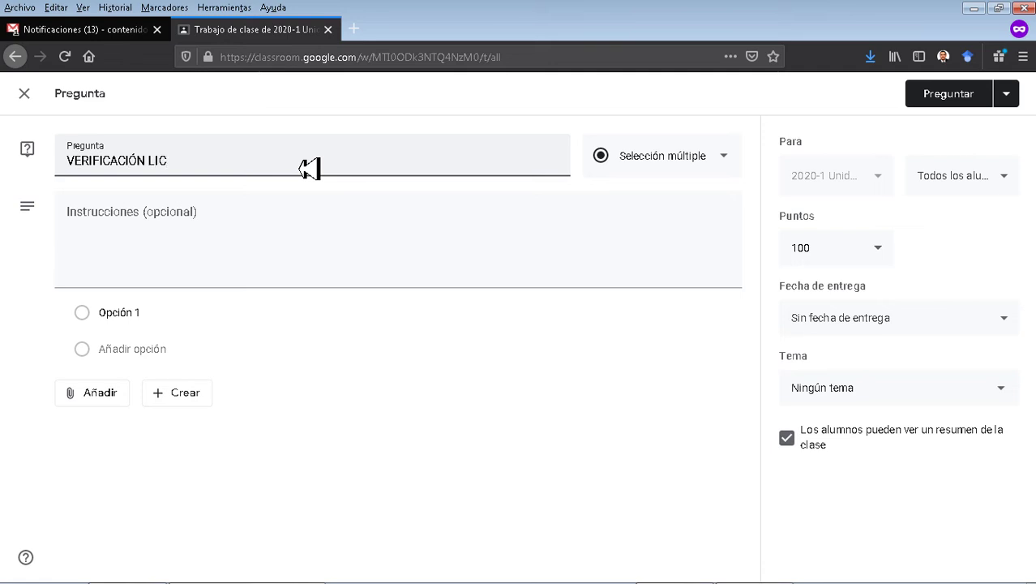
pyautogui.write('ENCIAMINENTO')
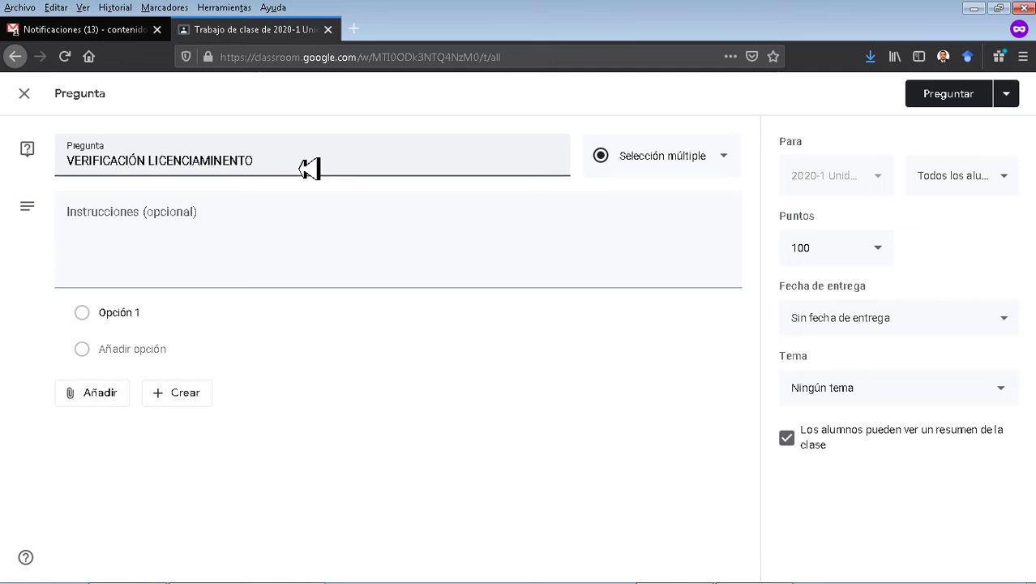
pyautogui.press('BackSpace')
pyautogui.press('BackSpace')
pyautogui.press('BackSpace')
pyautogui.press('BackSpace')
pyautogui.press('BackSpace')
pyautogui.press('BackSpace')
pyautogui.write('IENTO SOFTWARE')
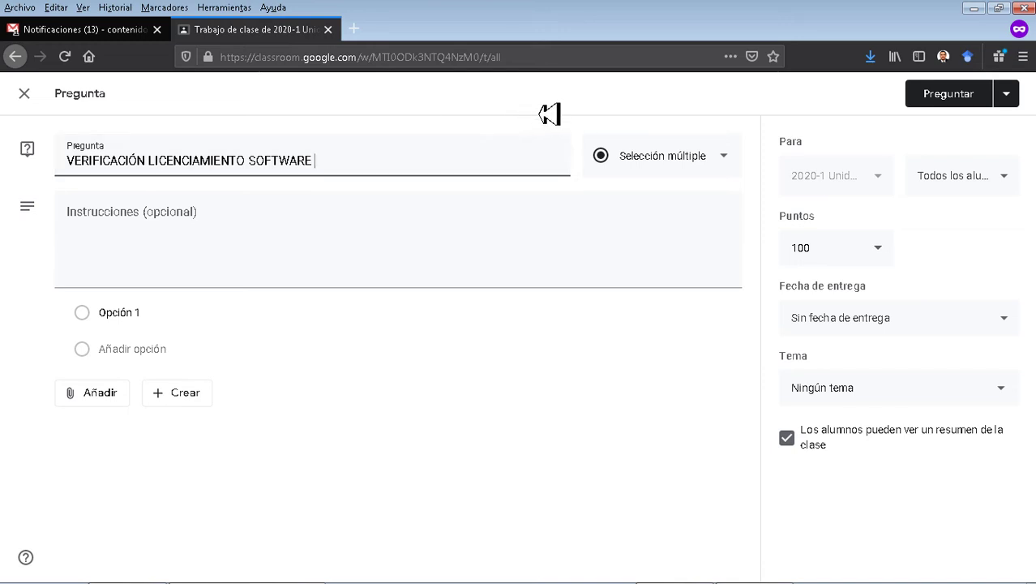
pyautogui.write('EQUIPOS')
pyautogui.click(704, 169)
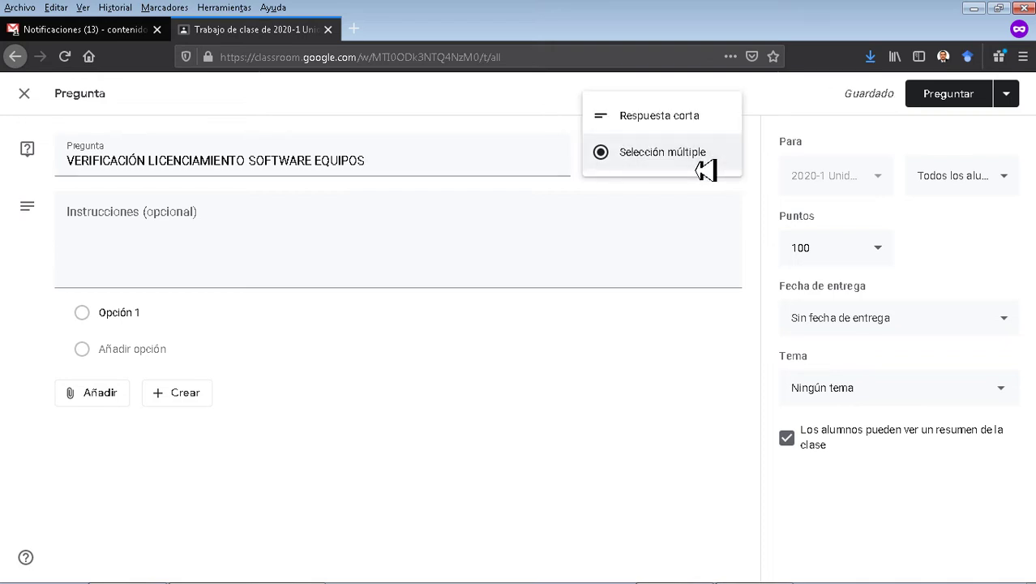
pyautogui.click(677, 120)
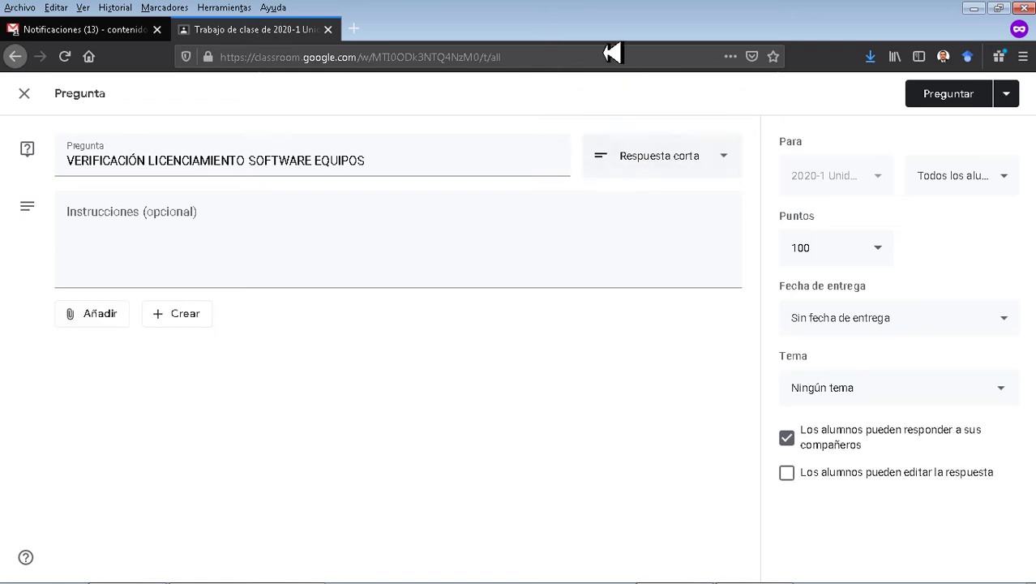
# Add instructions asking which licences require updating and set the due date to 14 May.
pyautogui.click(421, 225)
pyautogui.write('In')
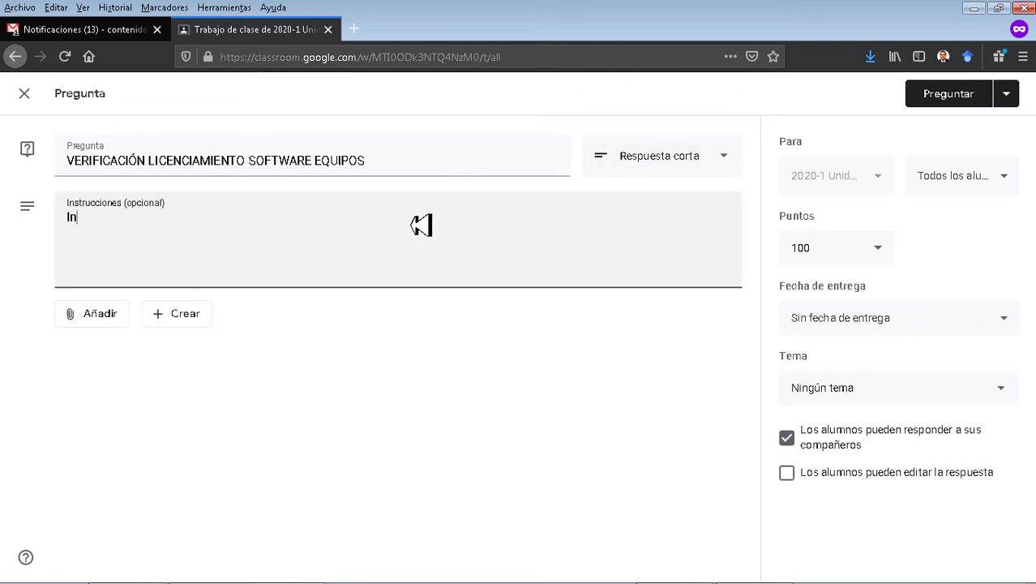
pyautogui.write('dique qué licenci')
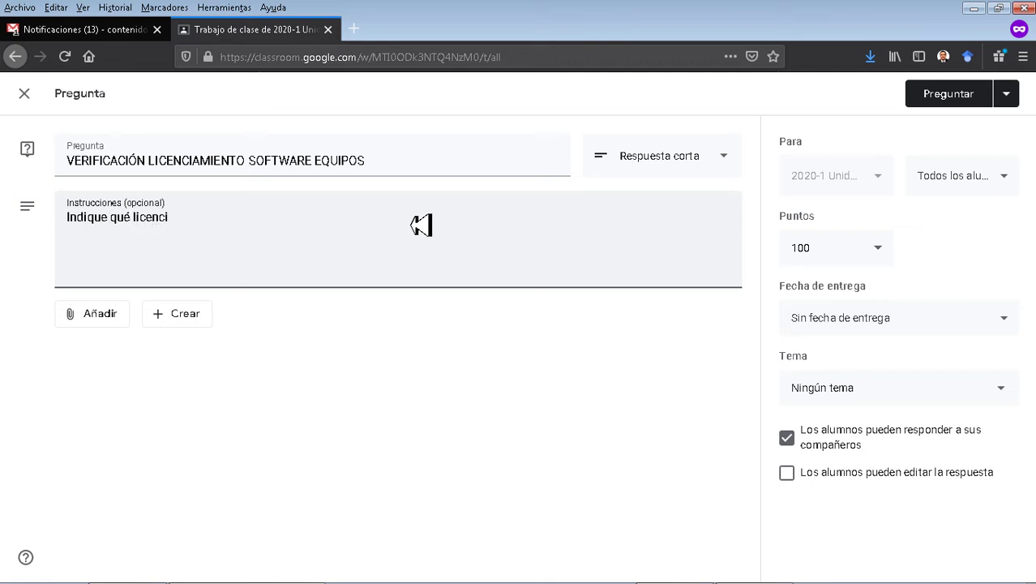
pyautogui.write('as requieren actualización en')
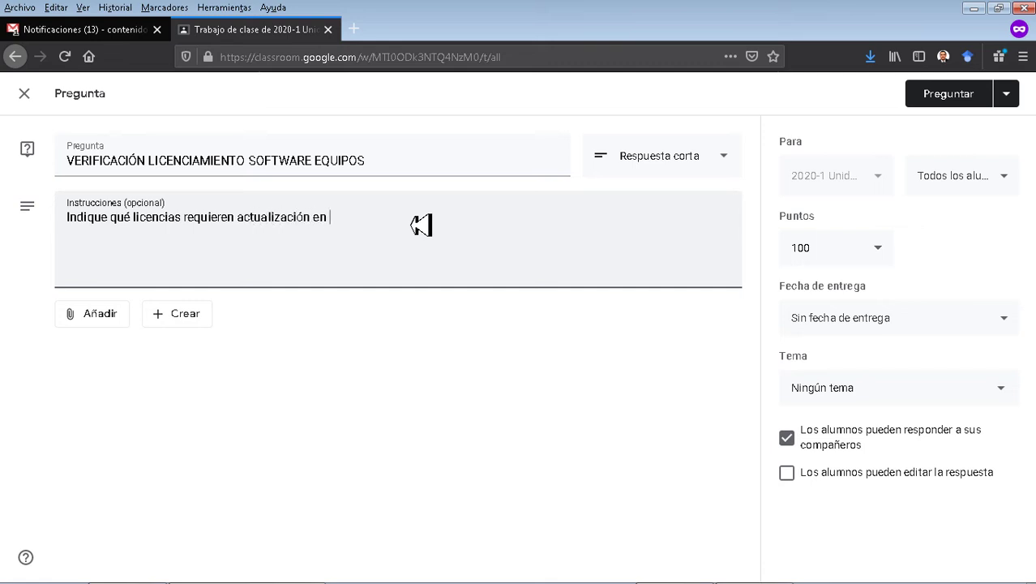
pyautogui.write(' su proceso')
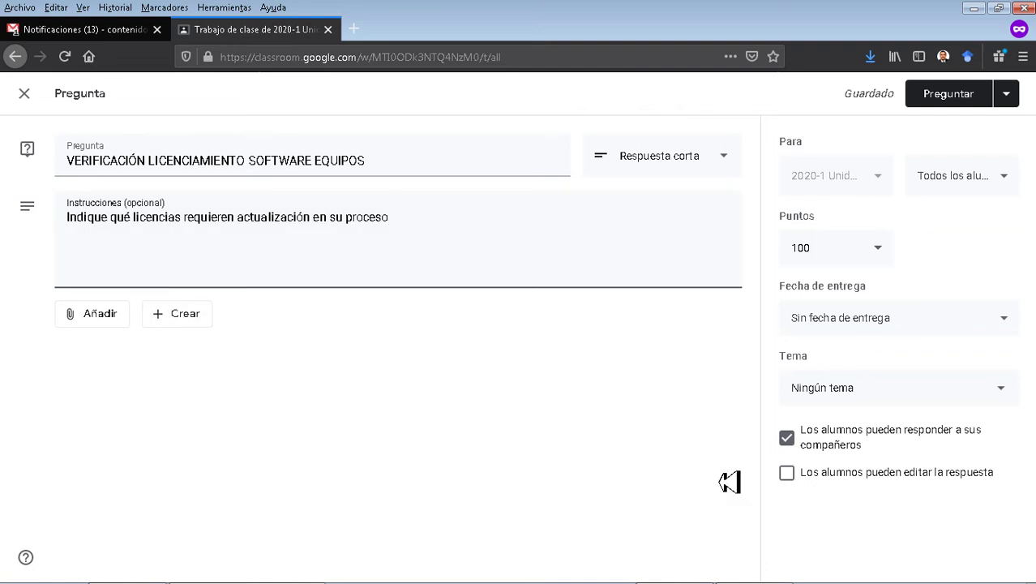
pyautogui.click(822, 339)
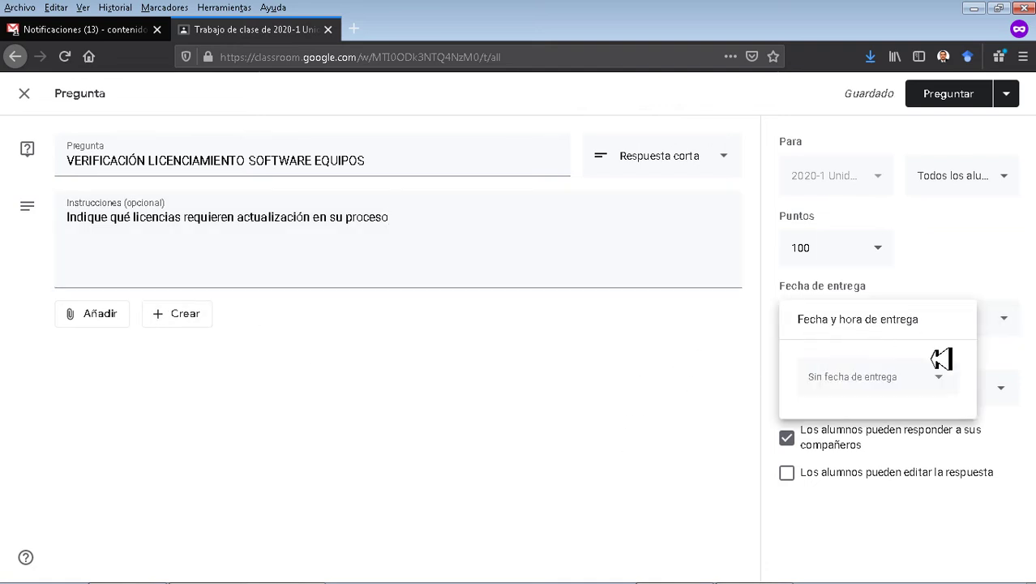
pyautogui.click(885, 380)
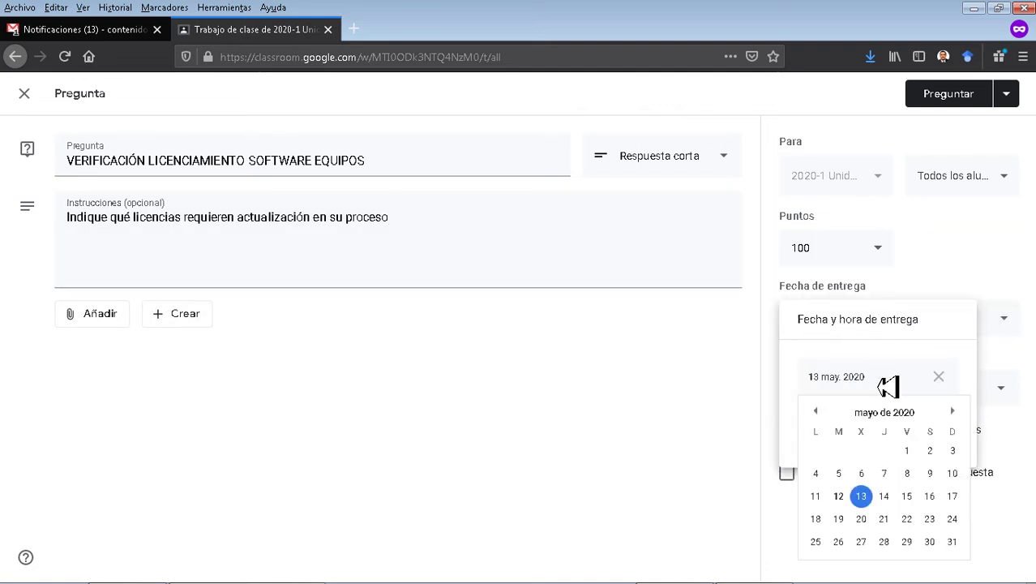
pyautogui.click(884, 496)
pyautogui.click(710, 451)
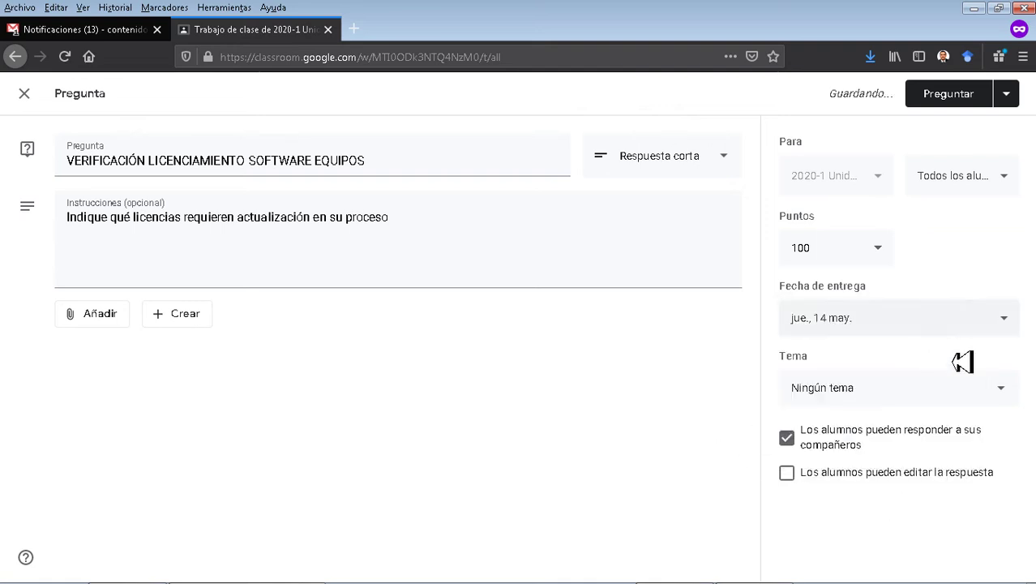
# Create the new topic Encuestas and keep students allowed to reply to each other.
pyautogui.click(881, 391)
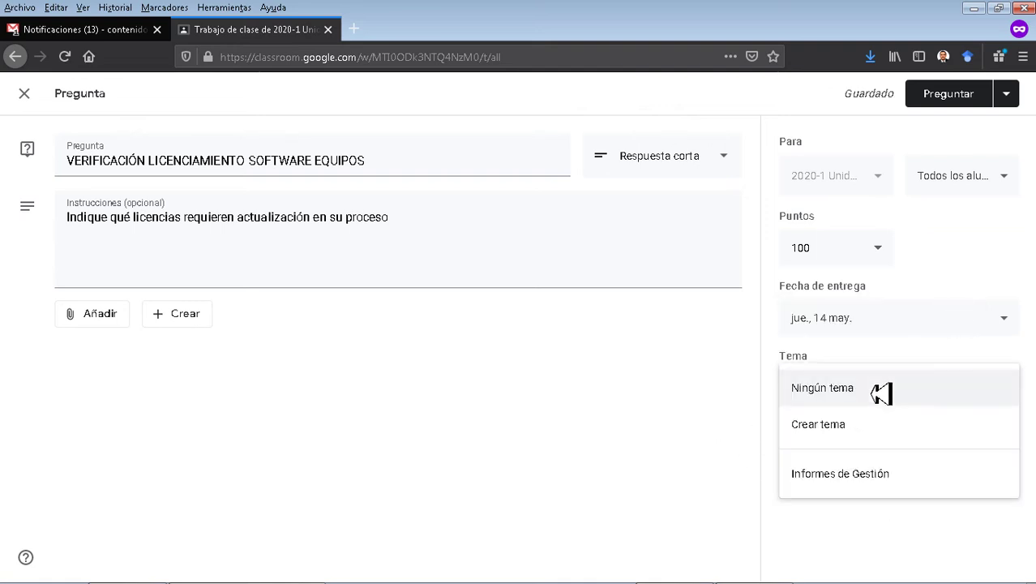
pyautogui.click(853, 430)
pyautogui.write('Encuestas')
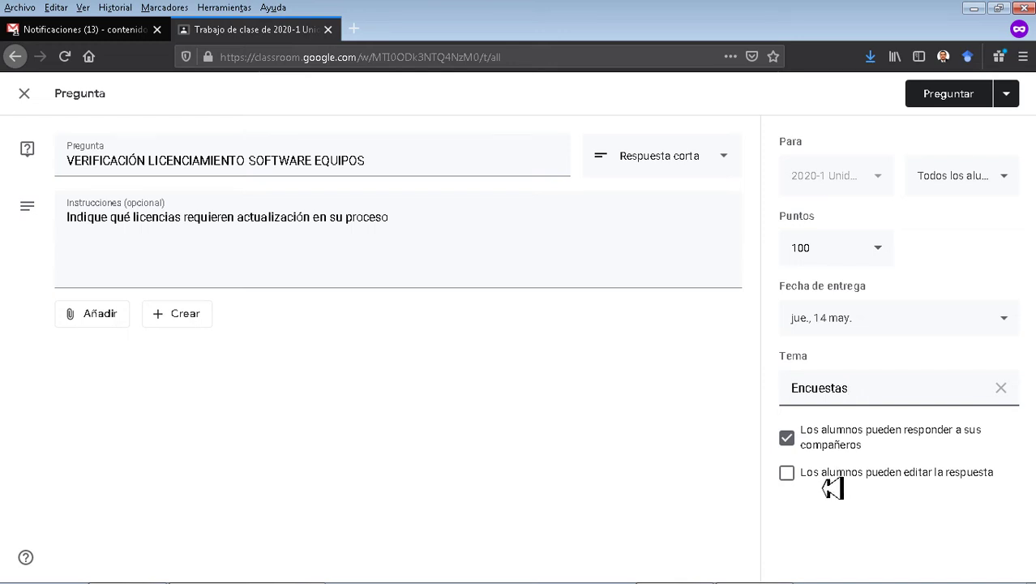
pyautogui.click(790, 444)
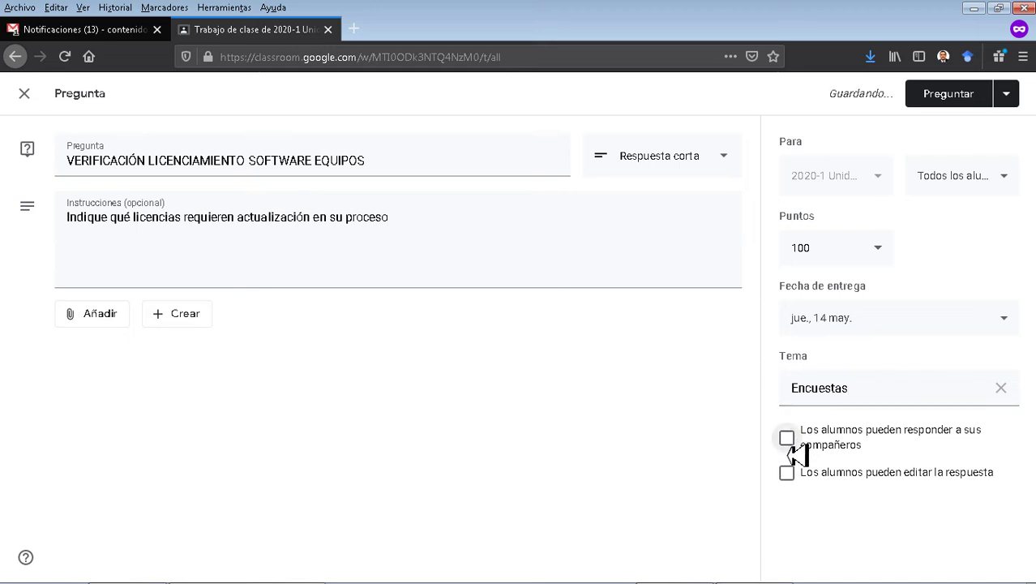
pyautogui.click(789, 446)
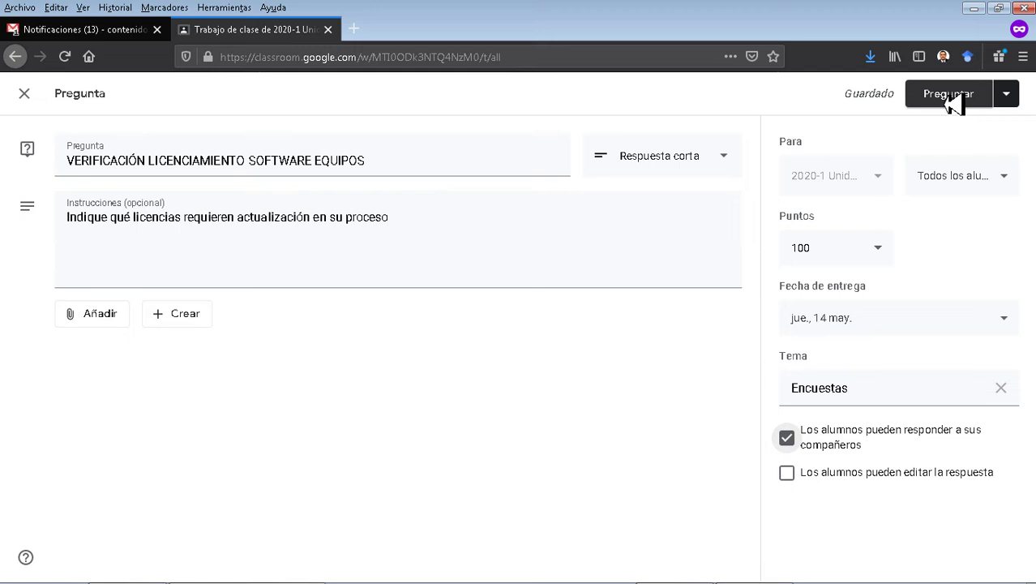
# Post the VERIFICACIÓN LICENCIAMIENTO SOFTWARE EQUIPOS question and filter the classwork to the Encuestas topic.
pyautogui.click(953, 104)
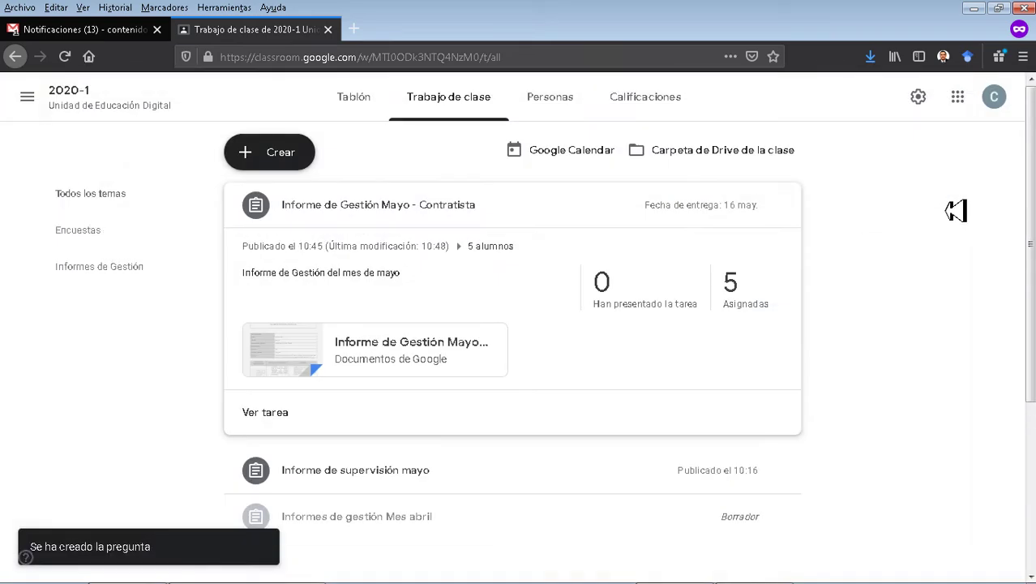
pyautogui.scroll(-2, 936, 285)
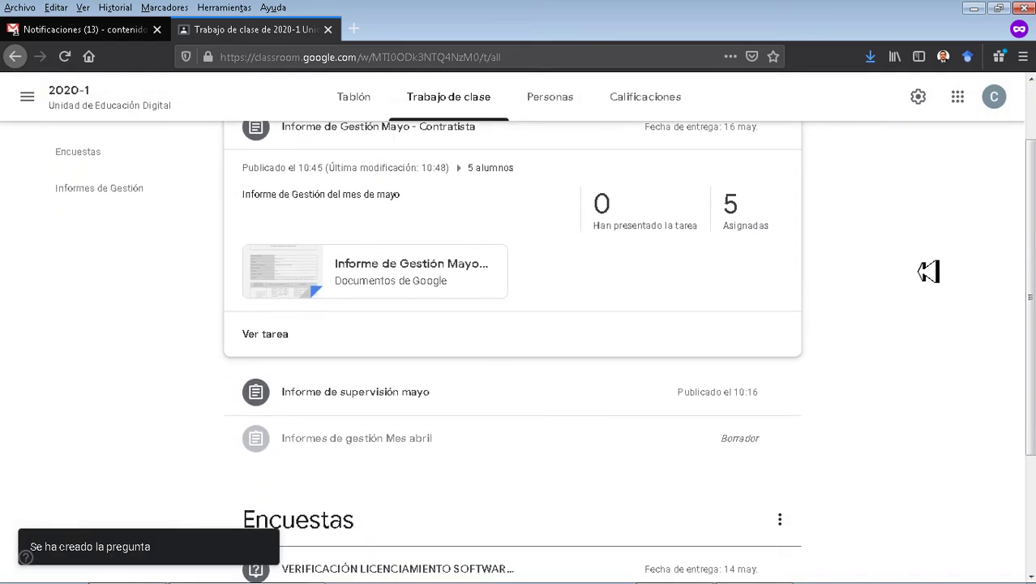
pyautogui.scroll(-2, 927, 271)
pyautogui.scroll(3, 932, 271)
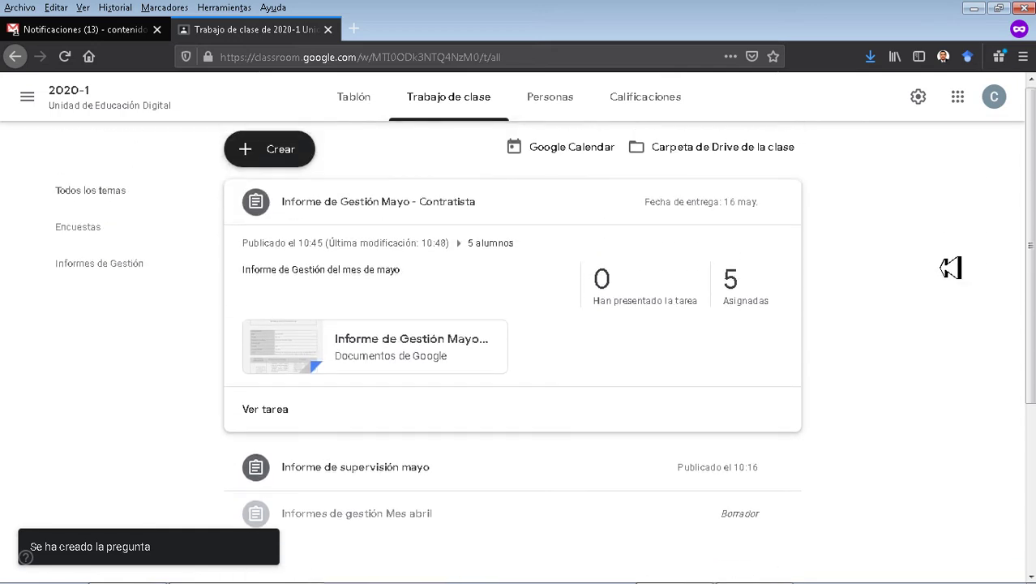
pyautogui.click(92, 235)
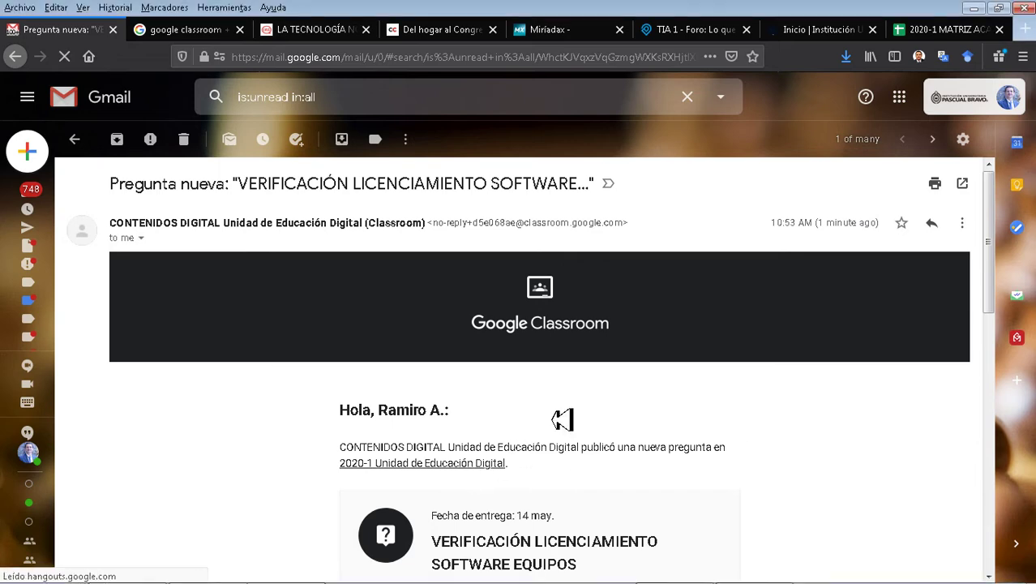
# Open the VERIFICACIÓN LICENCIAMIENTO SOFTWARE EQUIPOS question from the Gmail notification's ABRIR button.
pyautogui.scroll(-4, 689, 428)
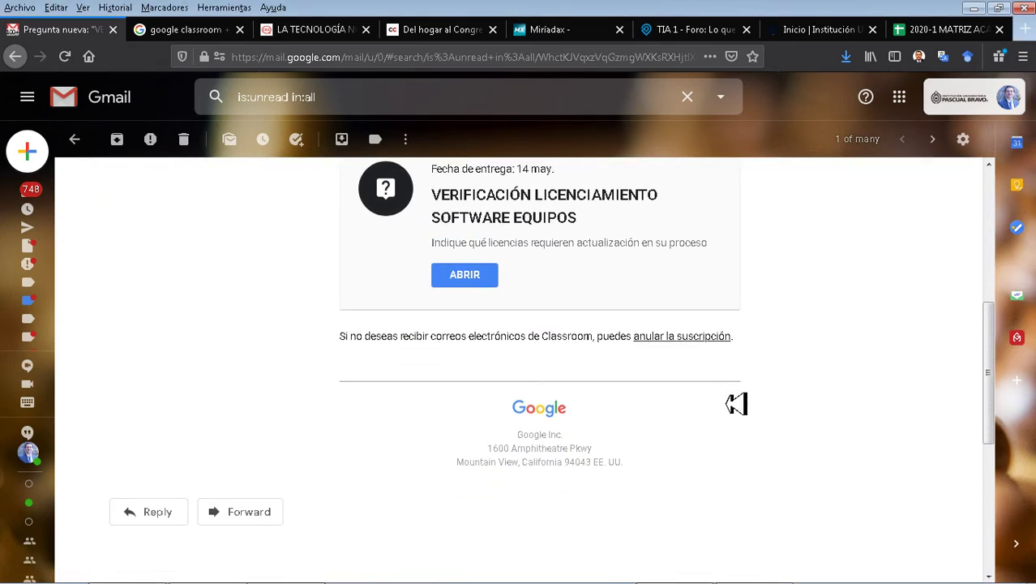
pyautogui.scroll(2, 798, 347)
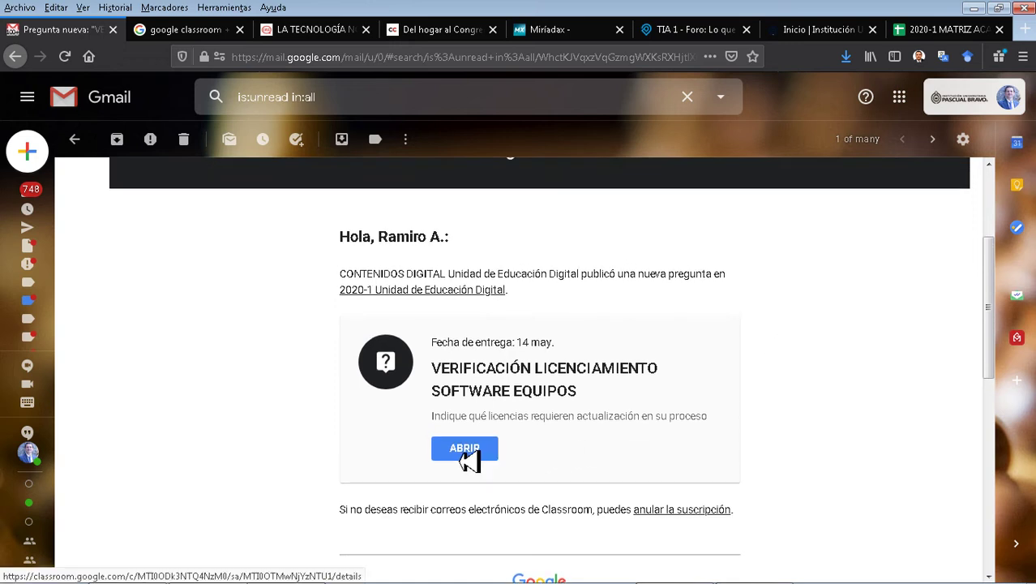
pyautogui.click(465, 451)
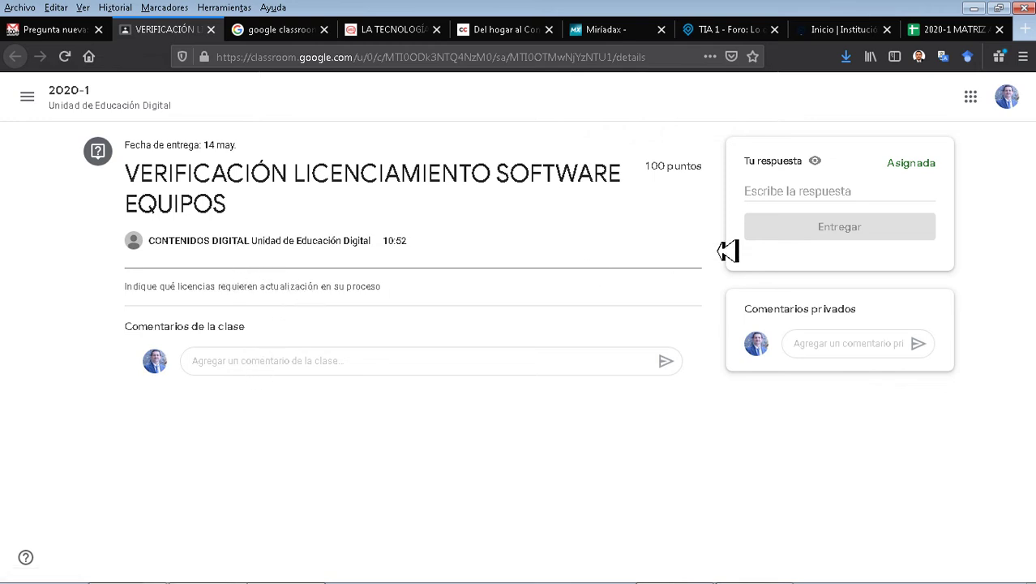
# Turn in a short answer saying the antivirus and Camtasia video editor need renewing.
pyautogui.click(803, 203)
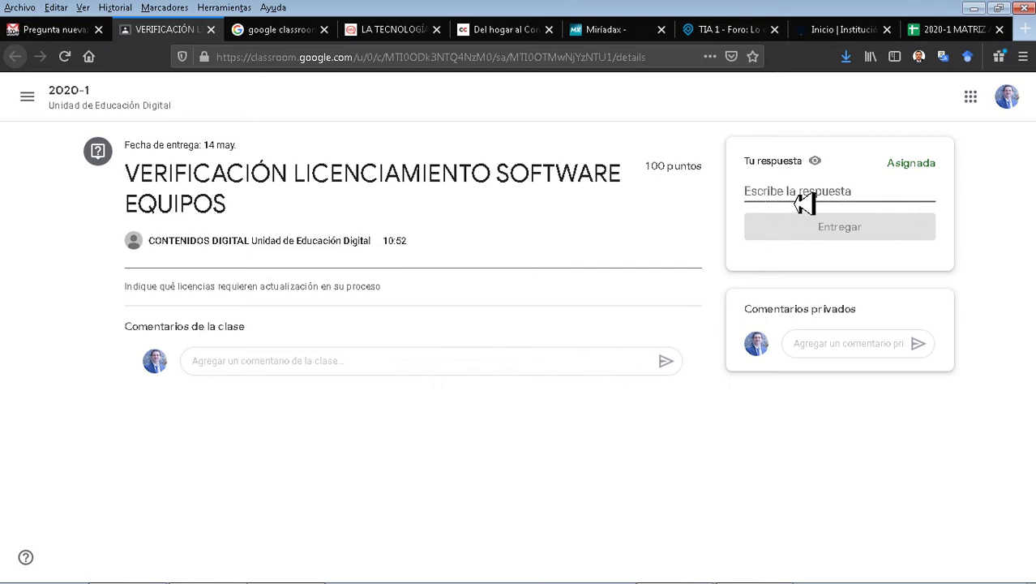
pyautogui.write('actualmente requiero renovar m')
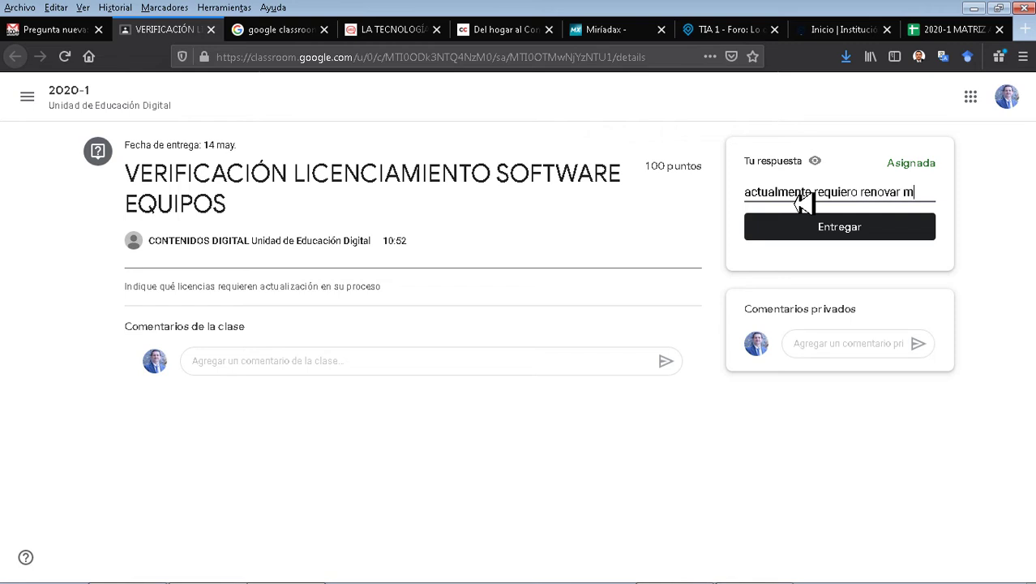
pyautogui.write('ntivirus, y paquete de edici')
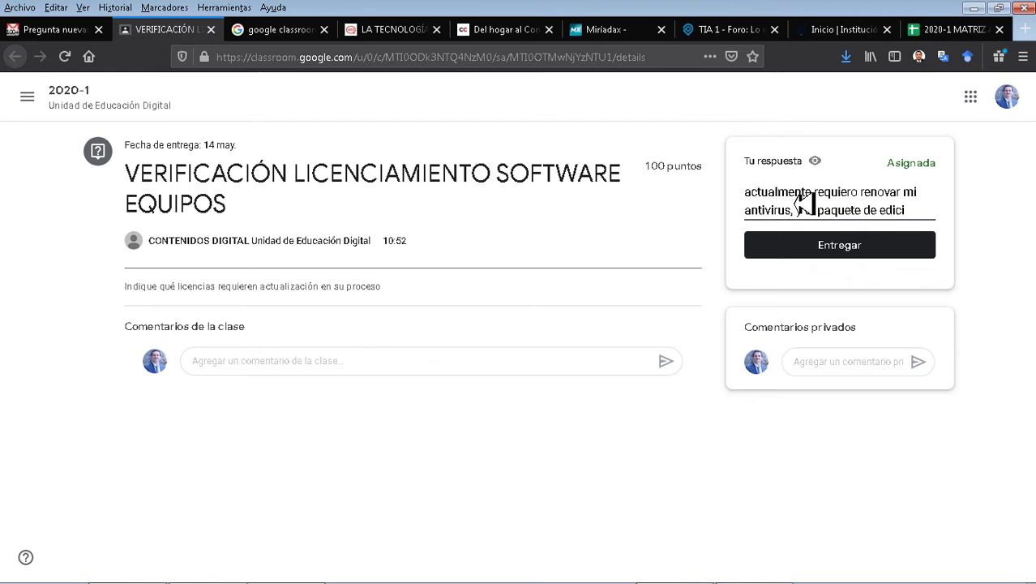
pyautogui.write('video Camtasia')
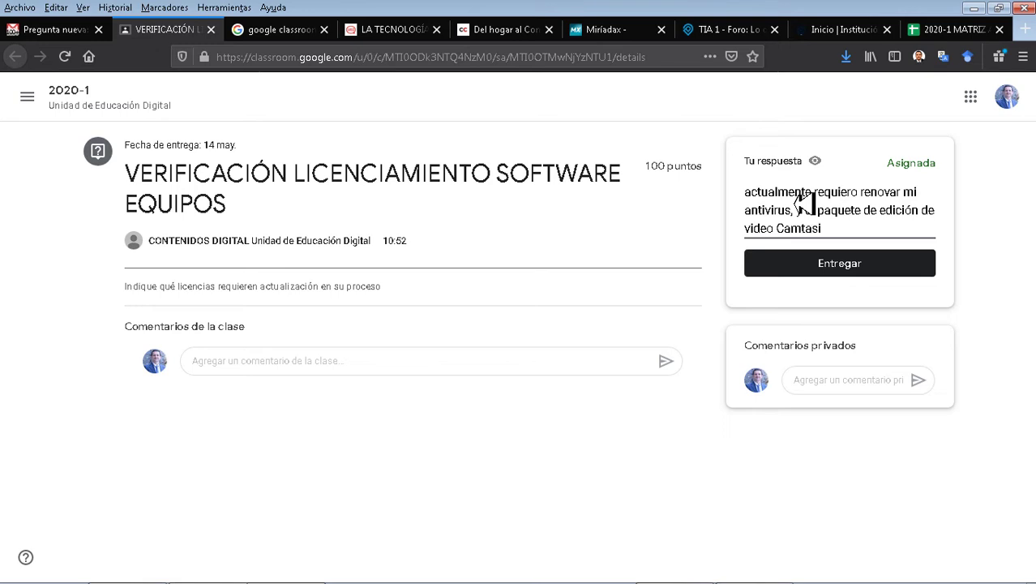
pyautogui.click(860, 274)
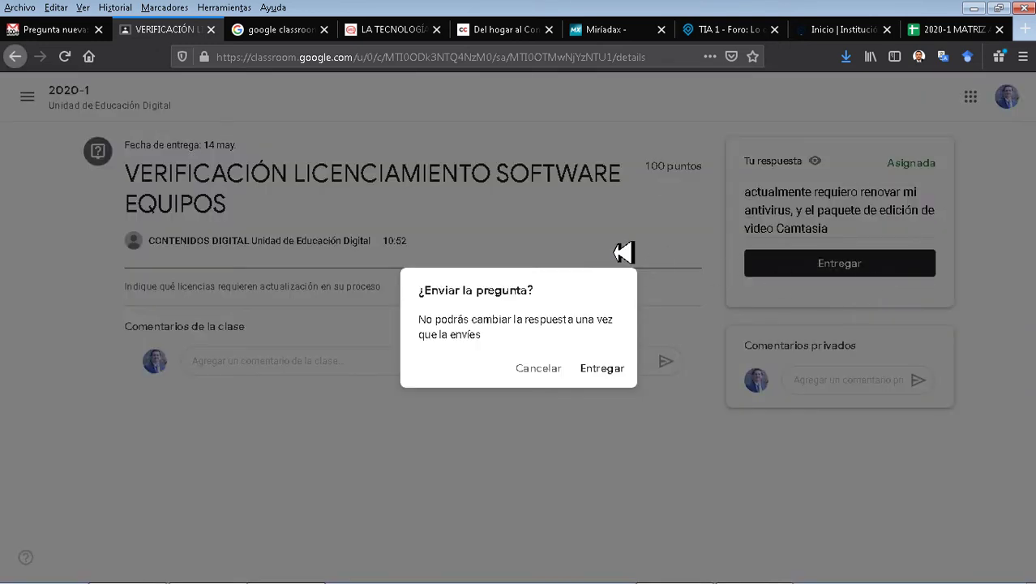
pyautogui.click(604, 372)
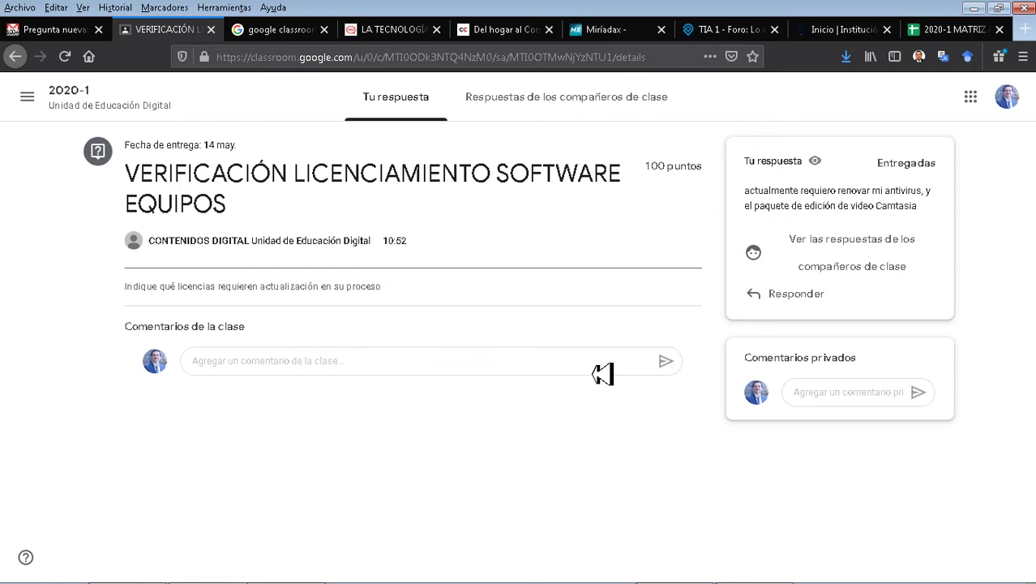
# Review classmates' answers student by student, then switch to the window showing the 2020-1 stream.
pyautogui.click(539, 112)
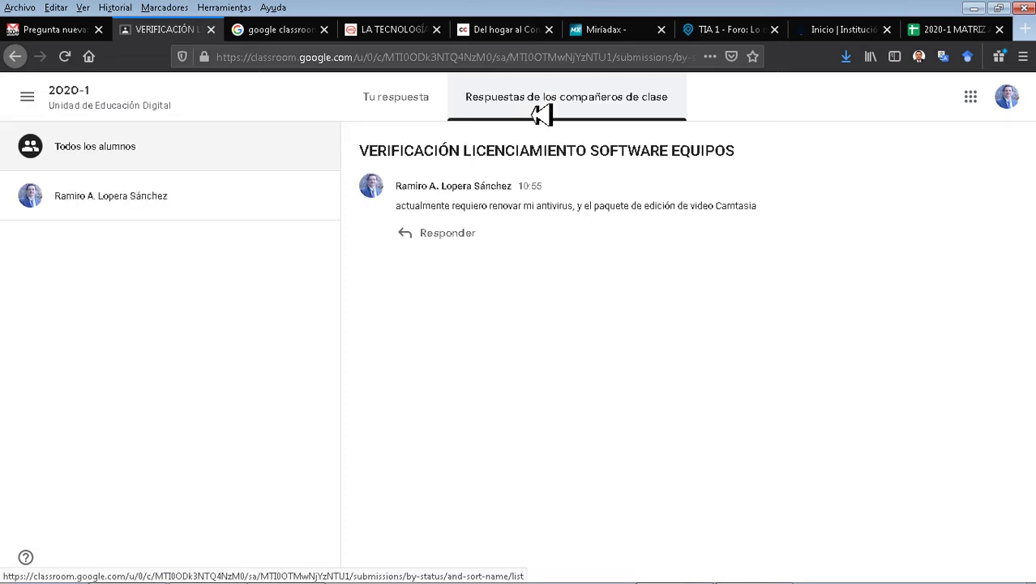
pyautogui.click(197, 216)
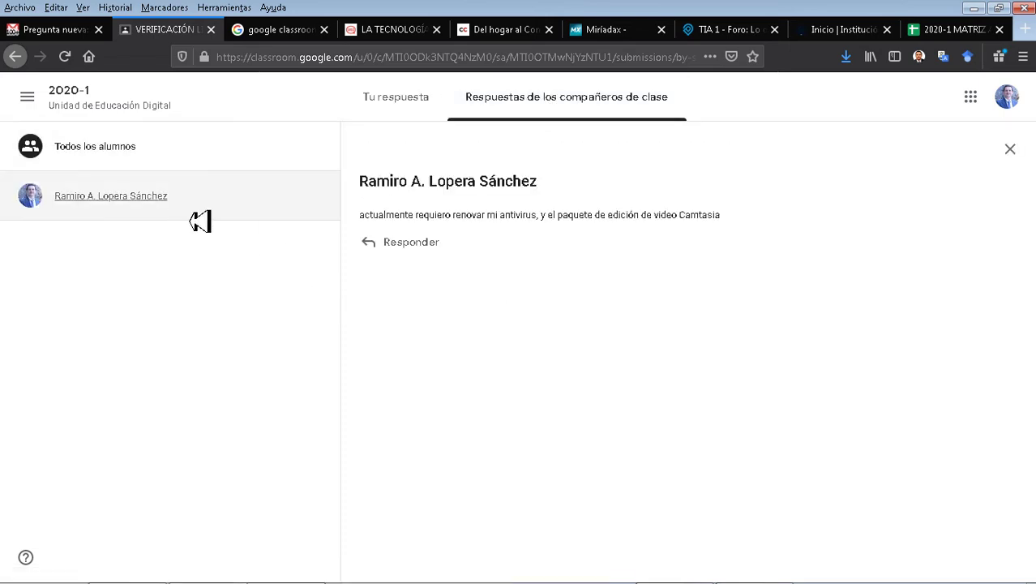
pyautogui.click(96, 159)
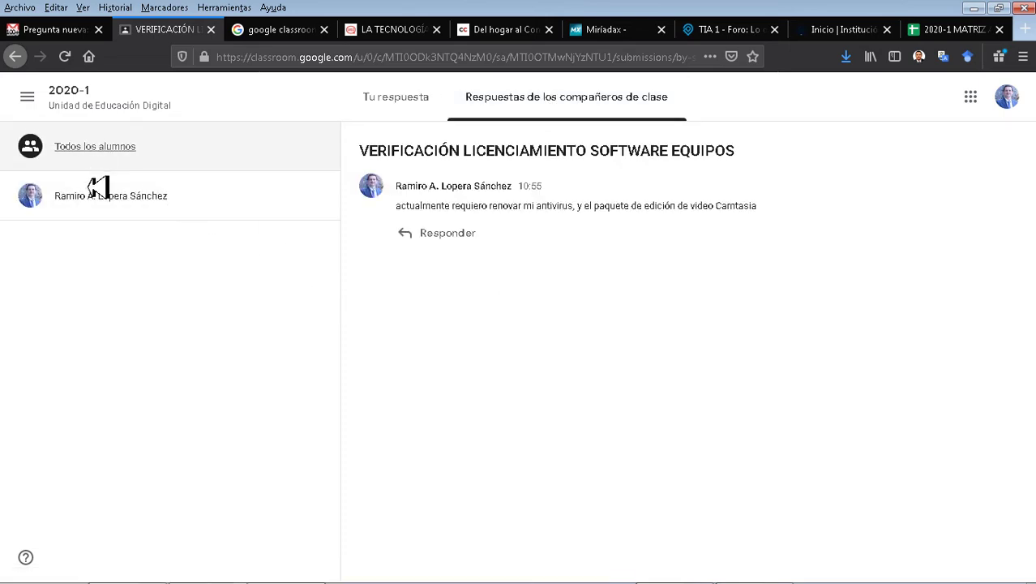
pyautogui.click(102, 205)
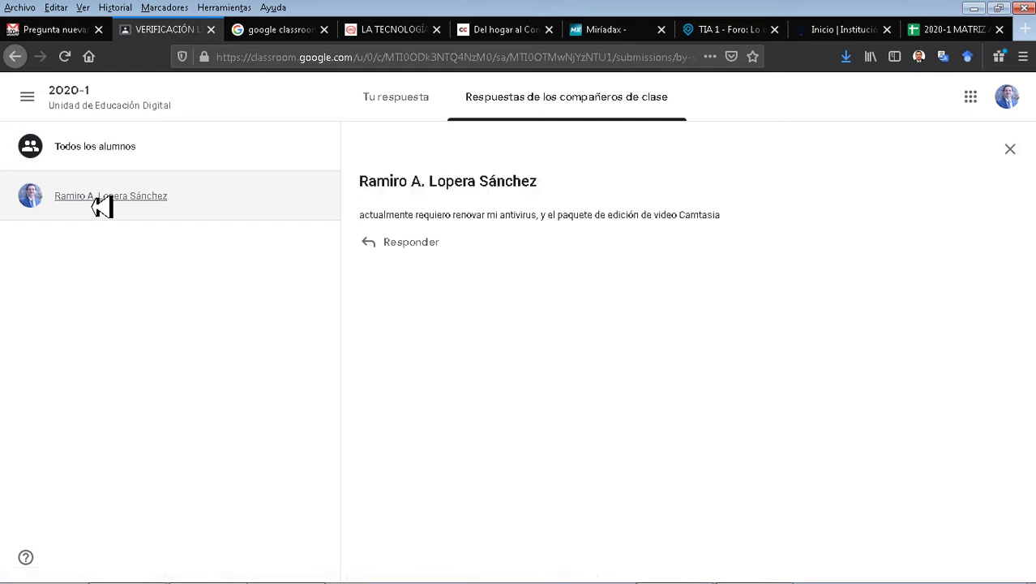
pyautogui.tripleClick(477, 218)
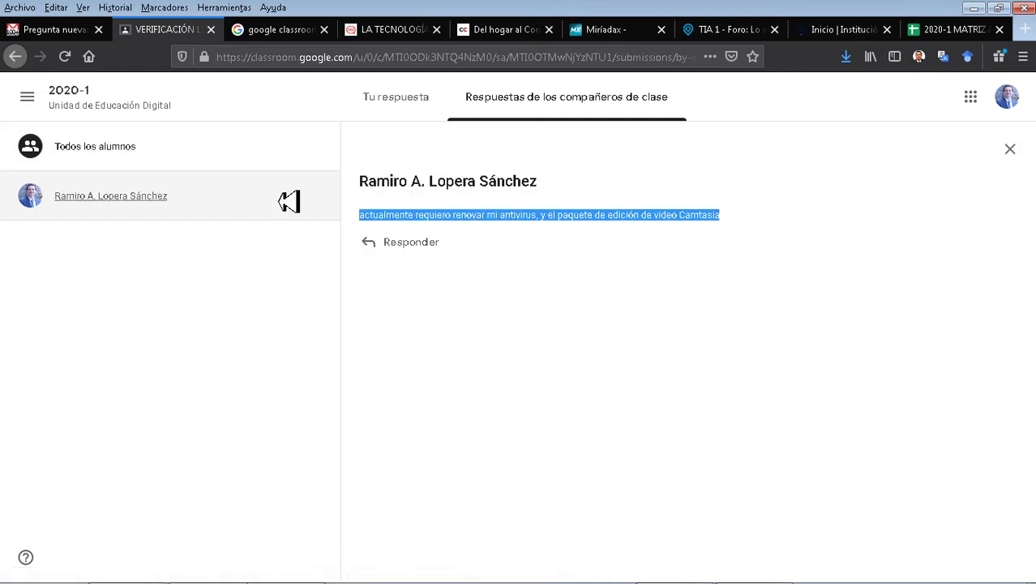
pyautogui.click(103, 162)
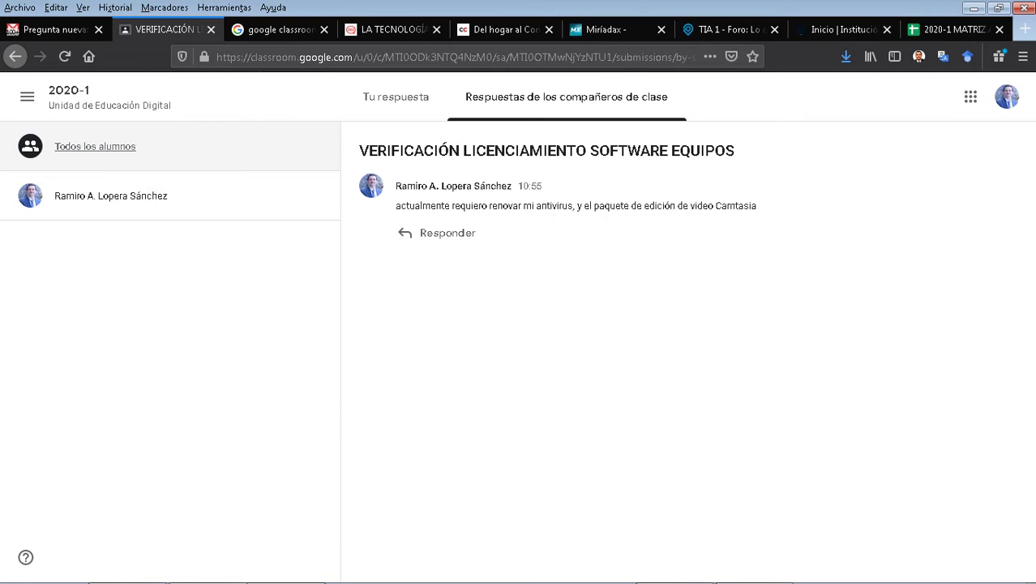
pyautogui.press('alt')
pyautogui.hotkey('alt', 'Tab')
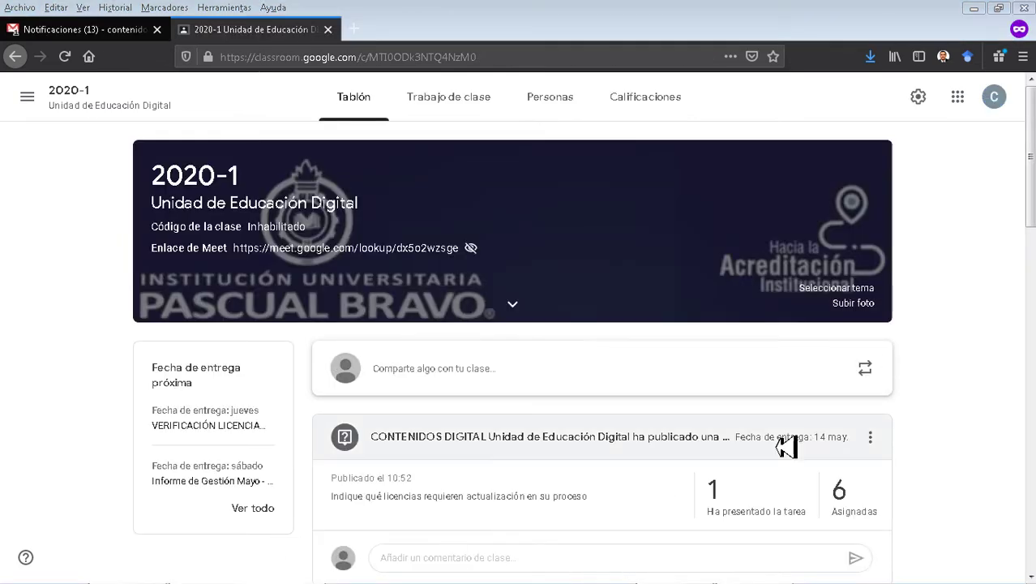
# Open the licence question's submissions from the Encuestas topic in Trabajo de clase.
pyautogui.scroll(-4, 943, 436)
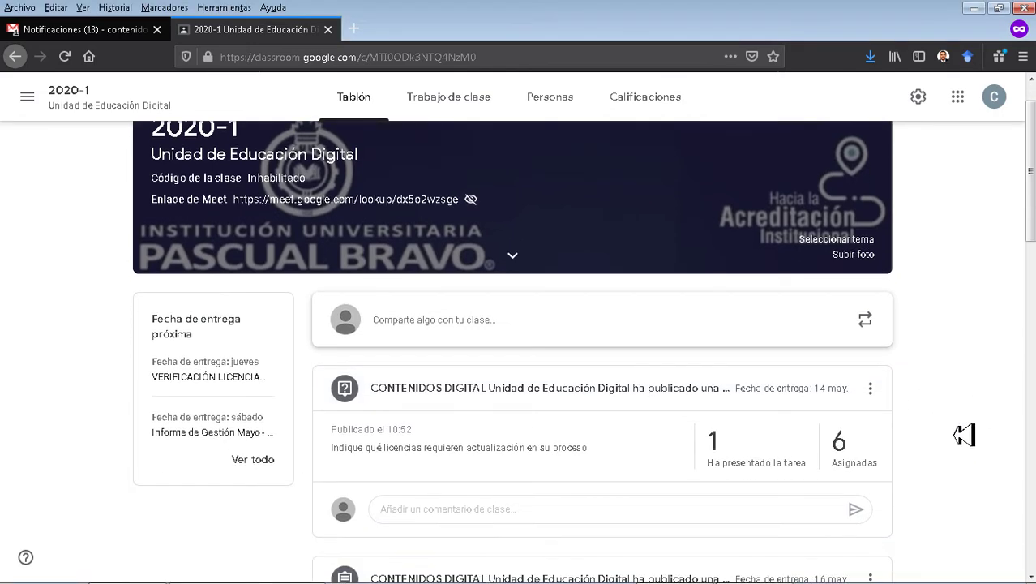
pyautogui.scroll(4, 570, 217)
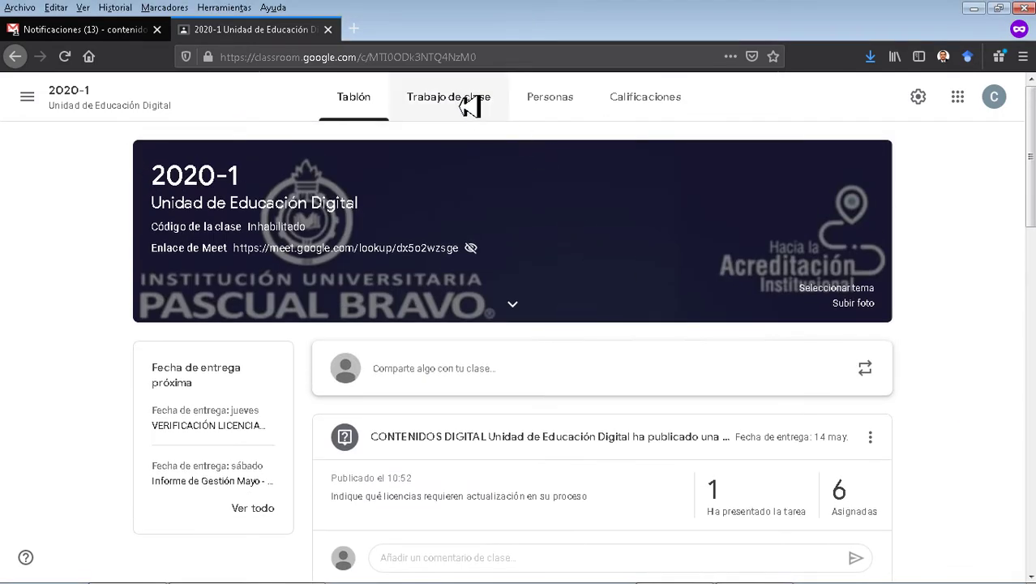
pyautogui.click(469, 103)
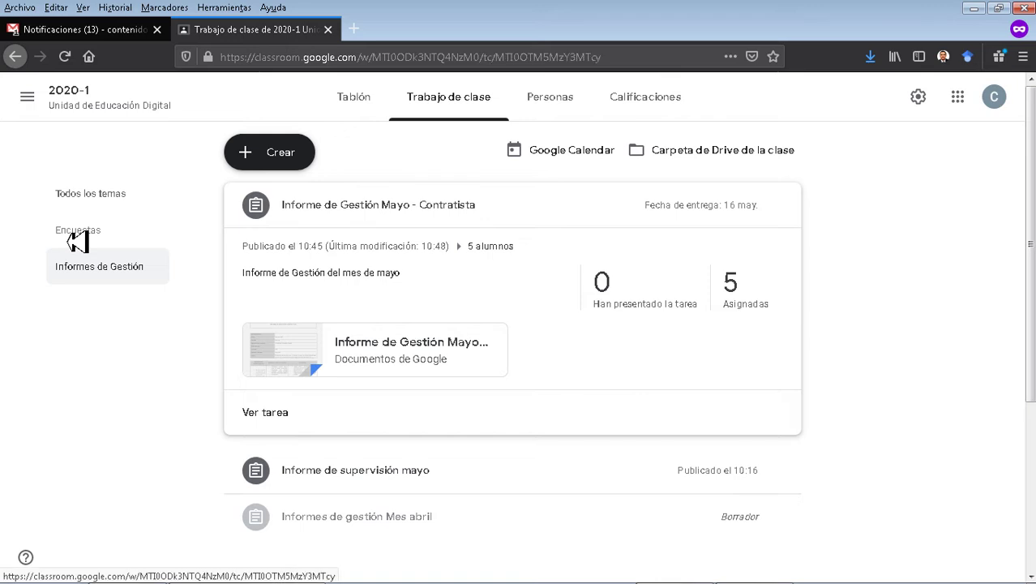
pyautogui.click(77, 236)
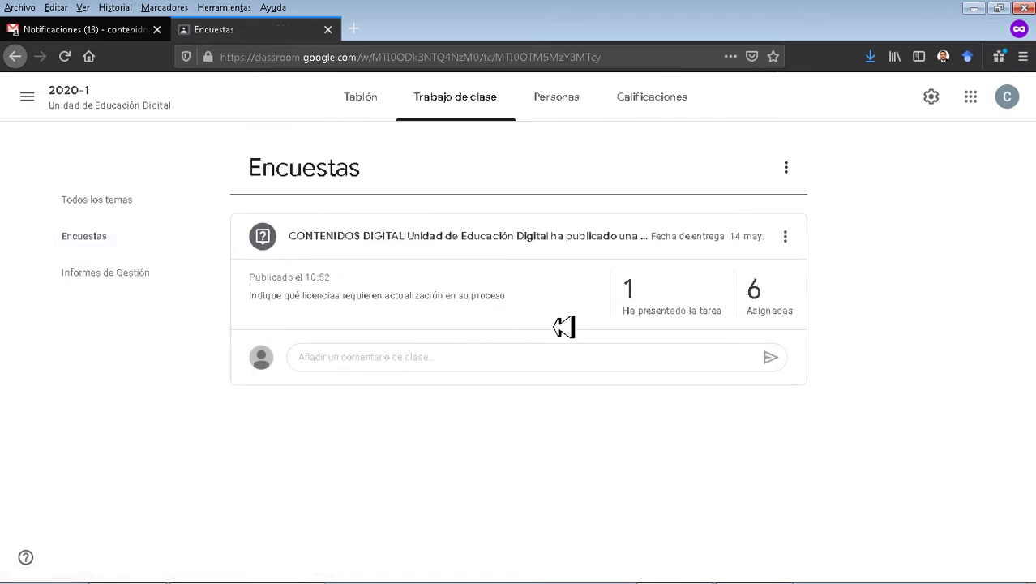
pyautogui.click(735, 324)
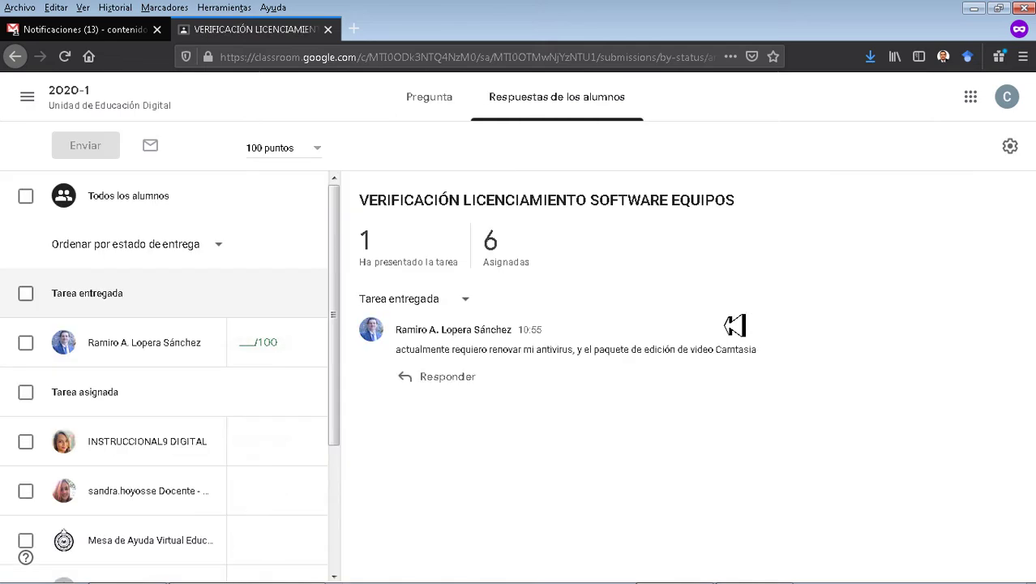
# Check each student's status: one answer turned in, six still assigned.
pyautogui.click(118, 351)
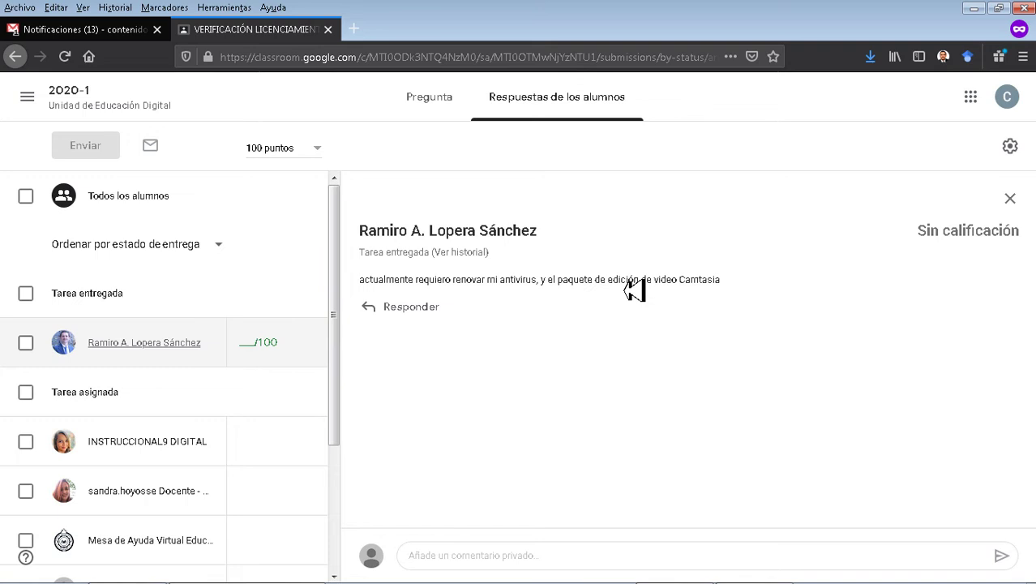
pyautogui.click(121, 444)
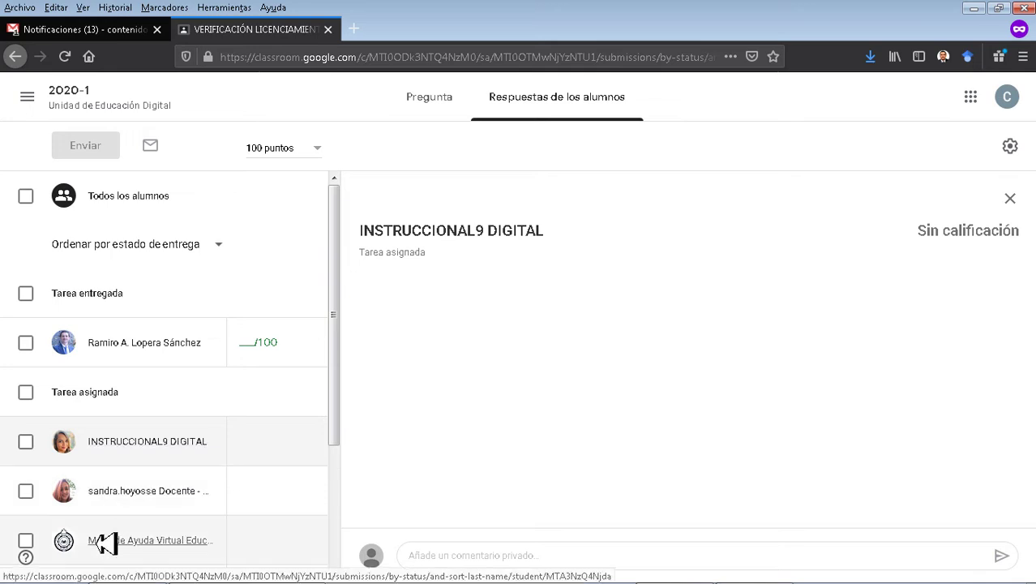
pyautogui.click(106, 542)
pyautogui.scroll(-2, 131, 464)
pyautogui.scroll(-1, 131, 464)
pyautogui.click(128, 522)
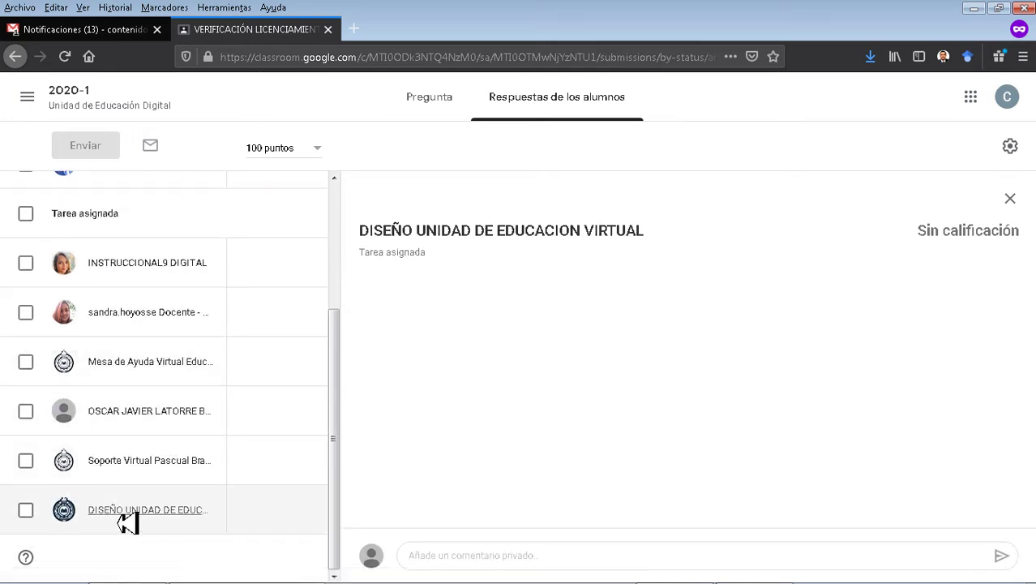
pyautogui.scroll(3, 128, 522)
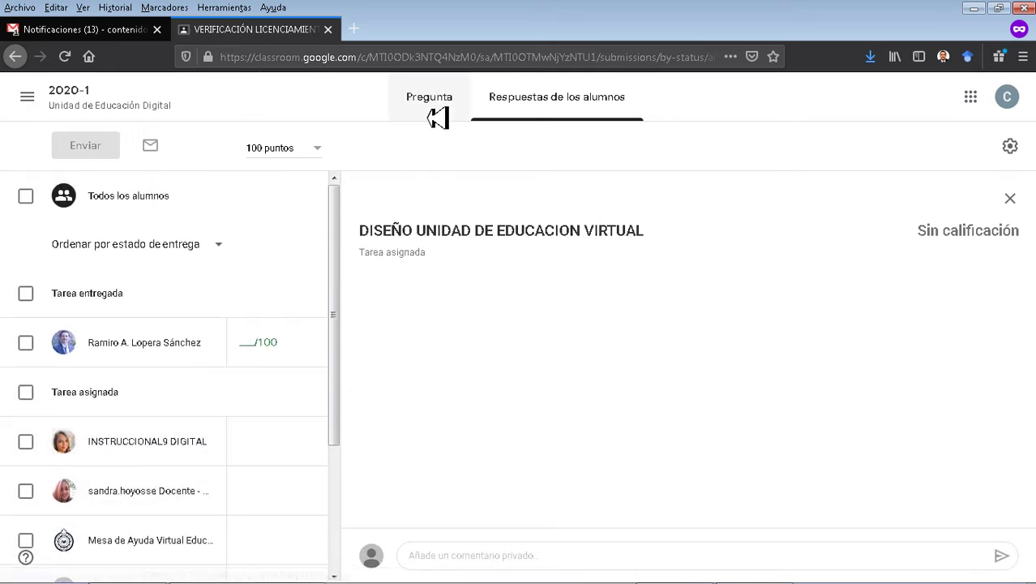
# Return to the 2020-1 class stream and dismiss the ¡Novedad! tip about moving posts.
pyautogui.click(458, 110)
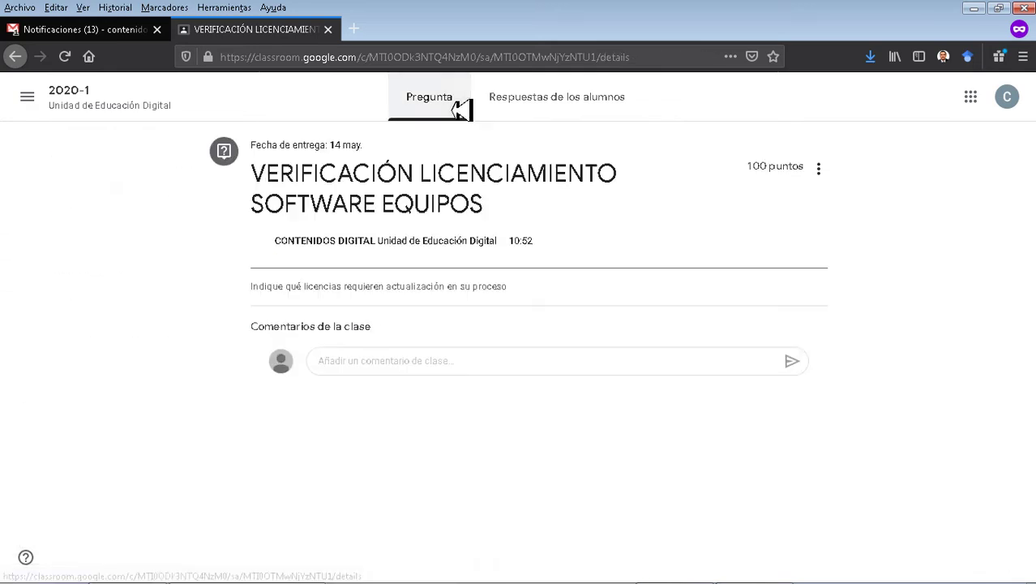
pyautogui.click(81, 104)
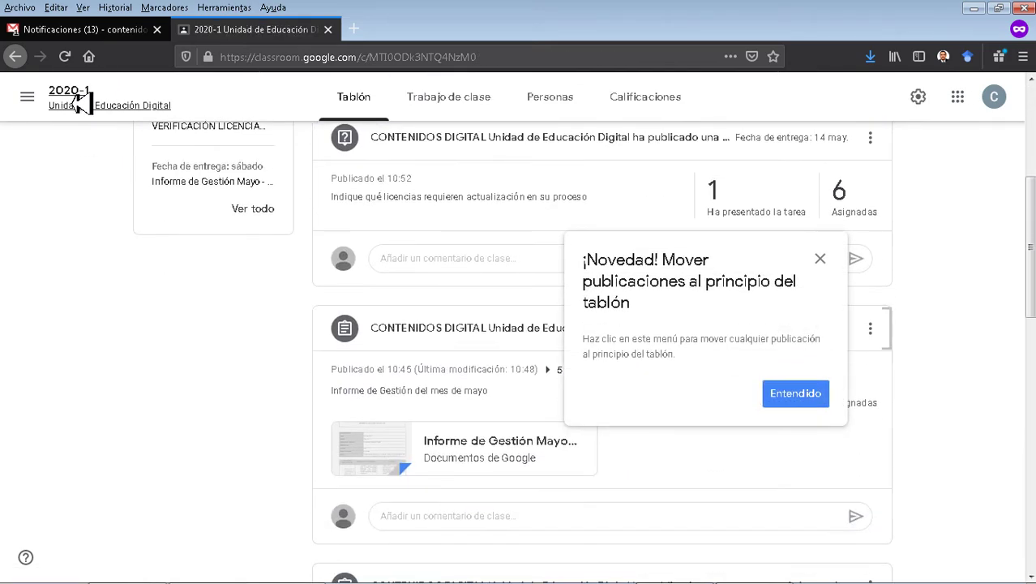
pyautogui.click(809, 401)
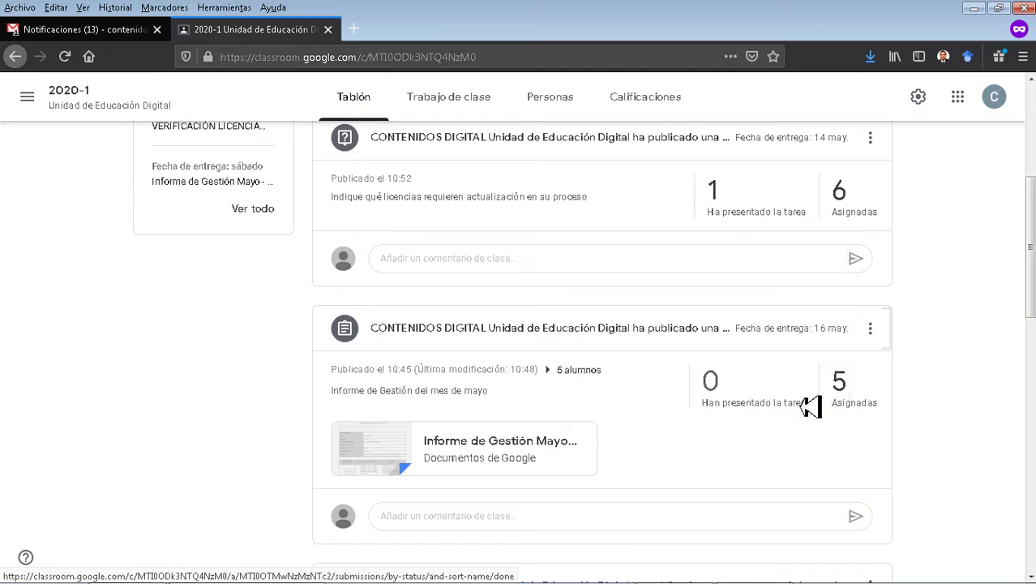
pyautogui.scroll(-3, 285, 331)
pyautogui.scroll(6, 285, 331)
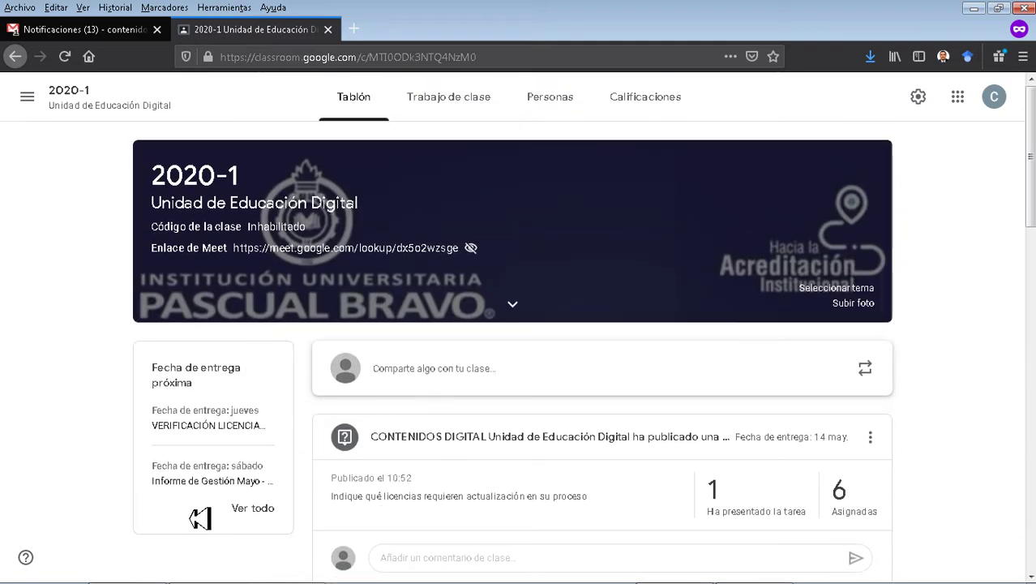
pyautogui.scroll(-2, 106, 419)
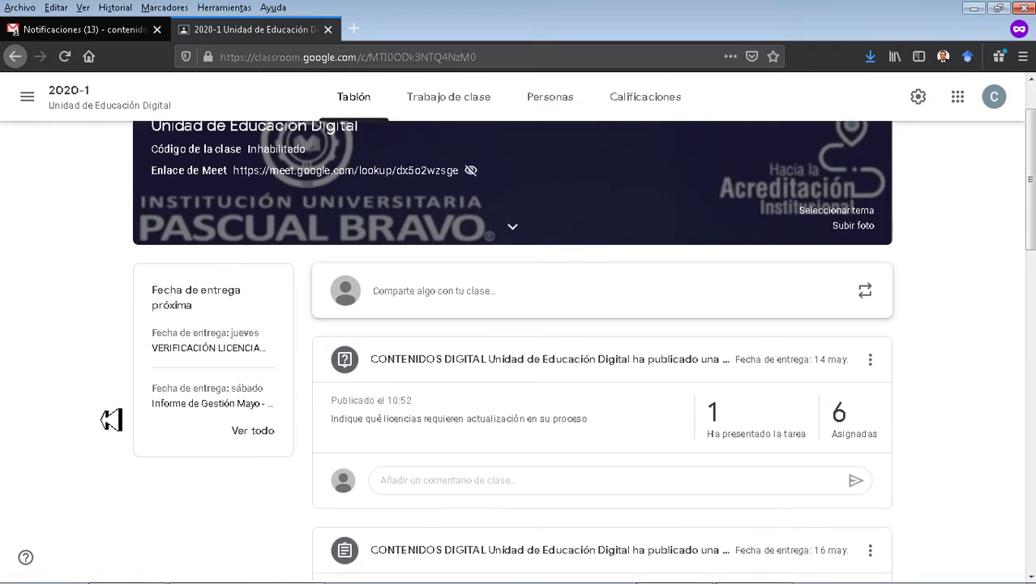
pyautogui.moveTo(146, 290); pyautogui.dragTo(295, 446)
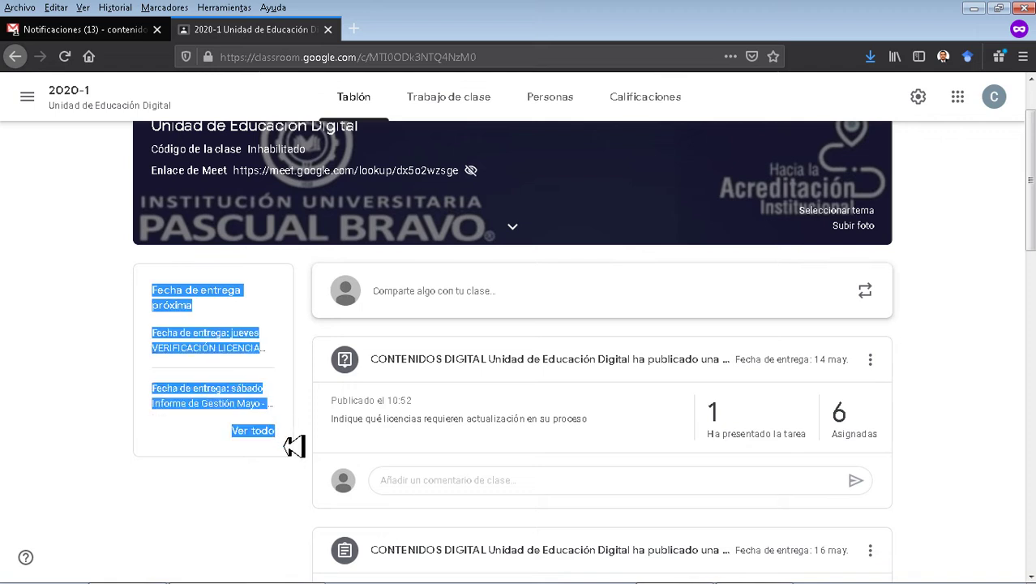
pyautogui.click(123, 492)
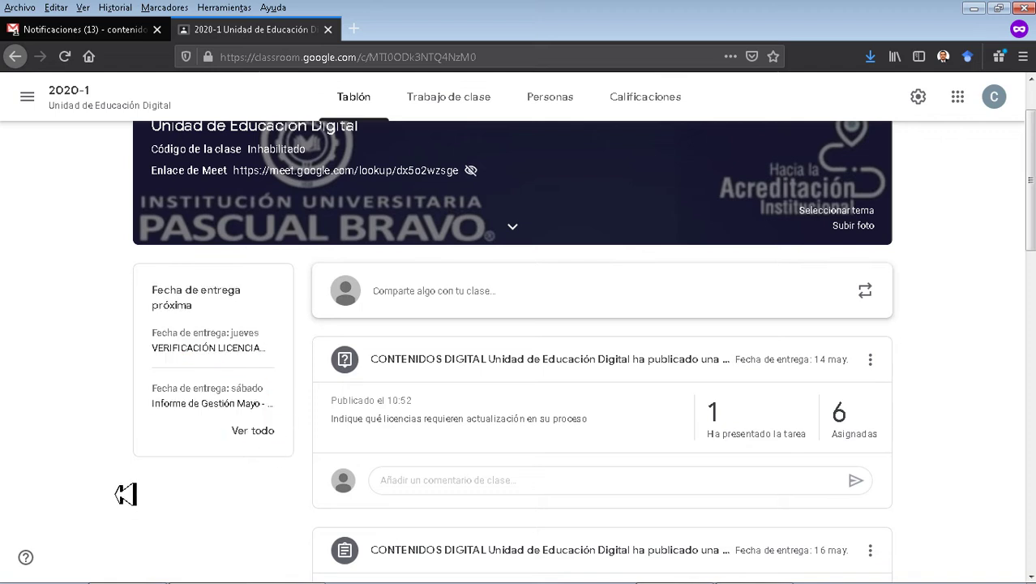
pyautogui.scroll(2, 132, 477)
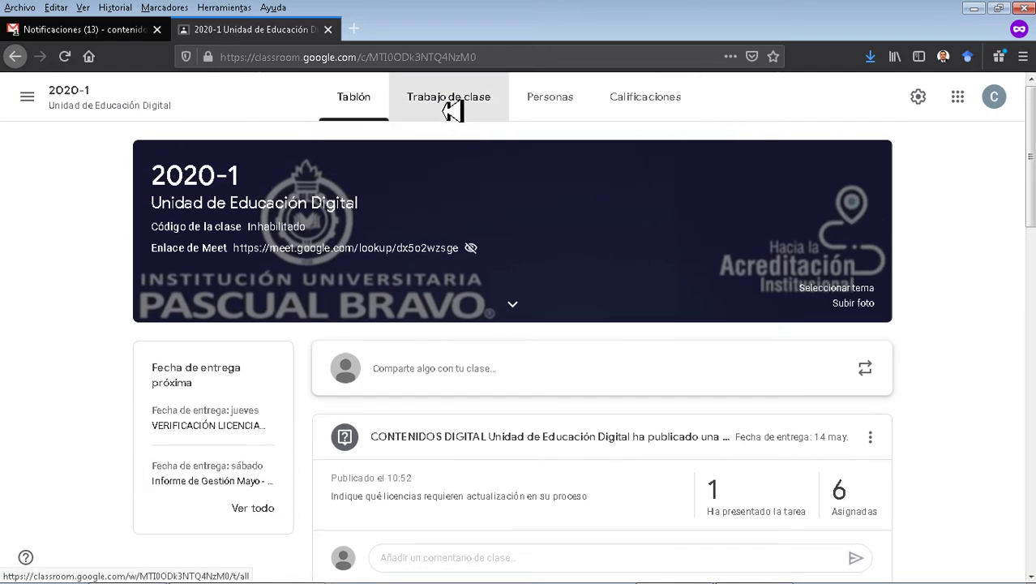
pyautogui.click(452, 110)
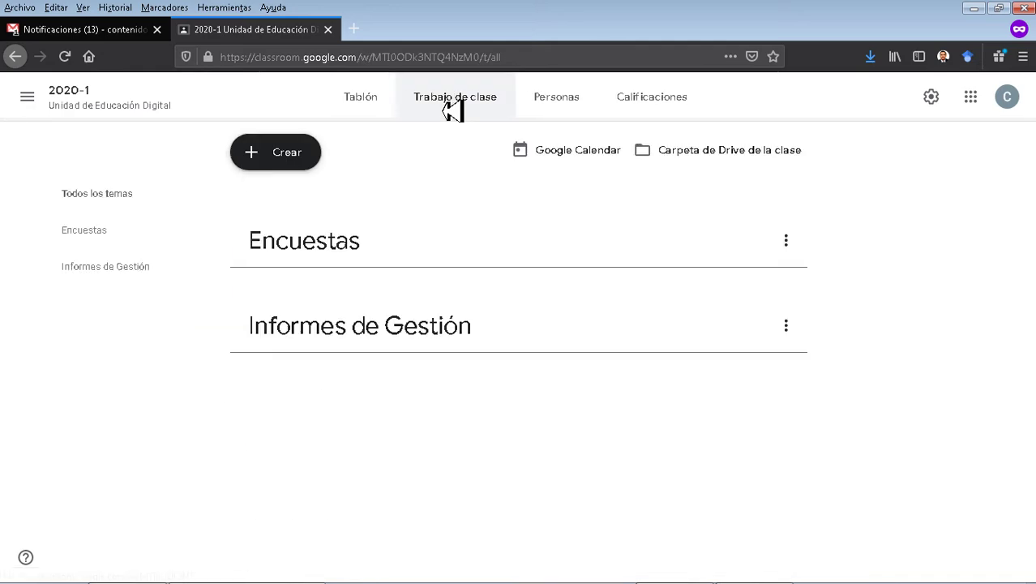
# Review the teachers and Alumnos list in Personas, then open the Calificaciones gradebook.
pyautogui.click(554, 103)
pyautogui.scroll(-3, 882, 279)
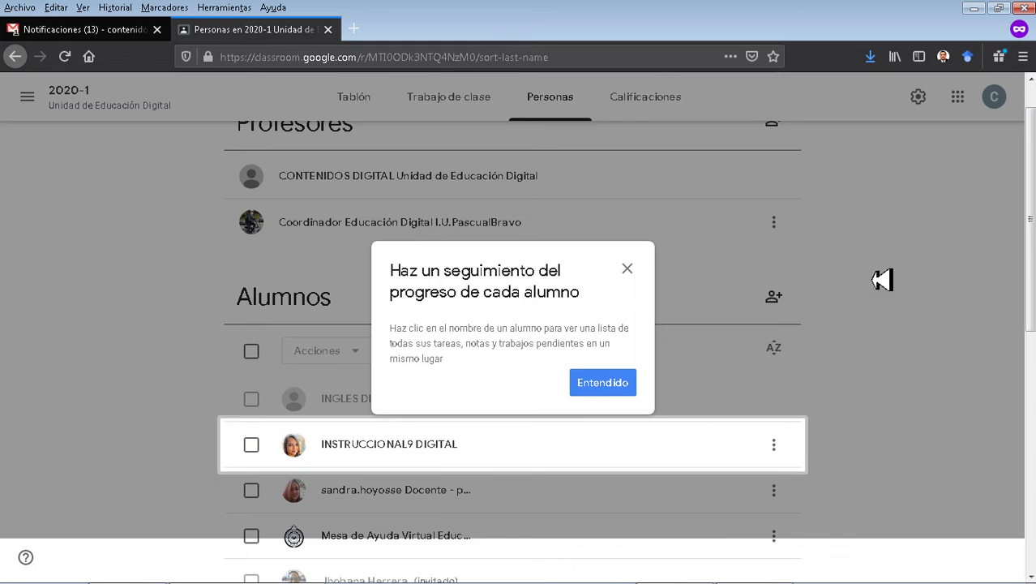
pyautogui.click(623, 395)
pyautogui.scroll(-5, 844, 342)
pyautogui.scroll(-1, 851, 342)
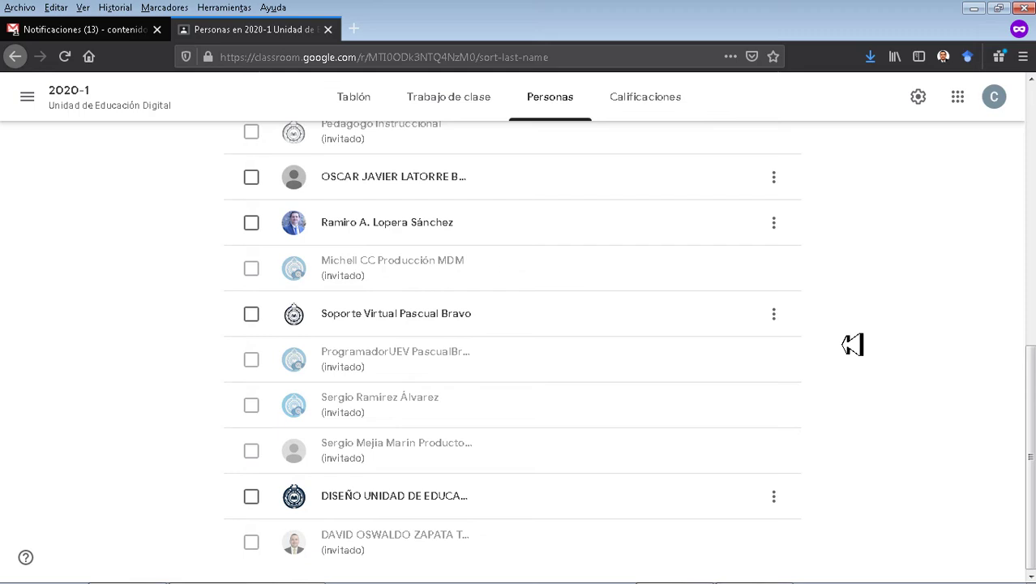
pyautogui.scroll(7, 852, 344)
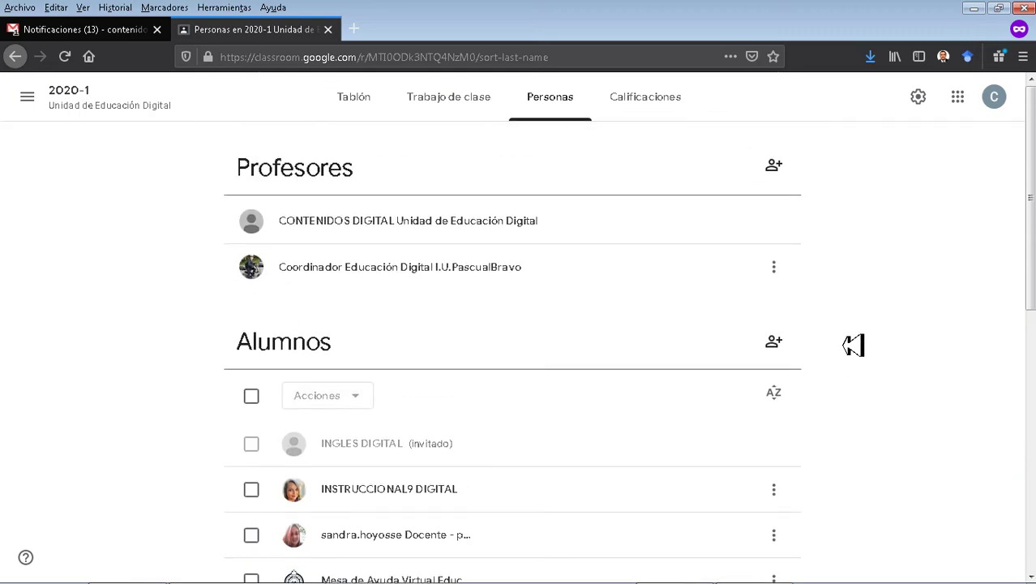
pyautogui.click(646, 100)
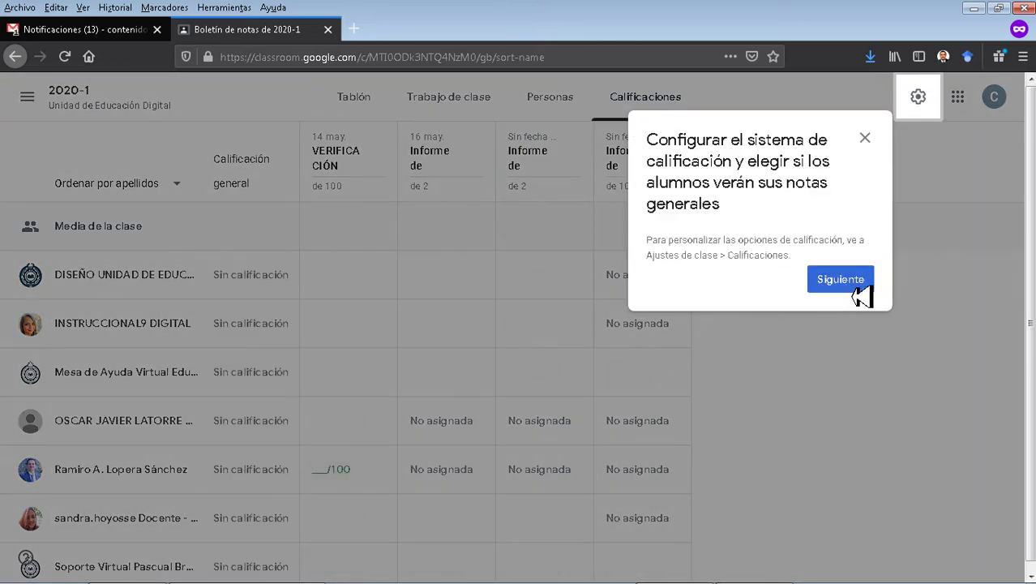
# Dismiss both grading tips and return to the Trabajo de clase list.
pyautogui.click(841, 280)
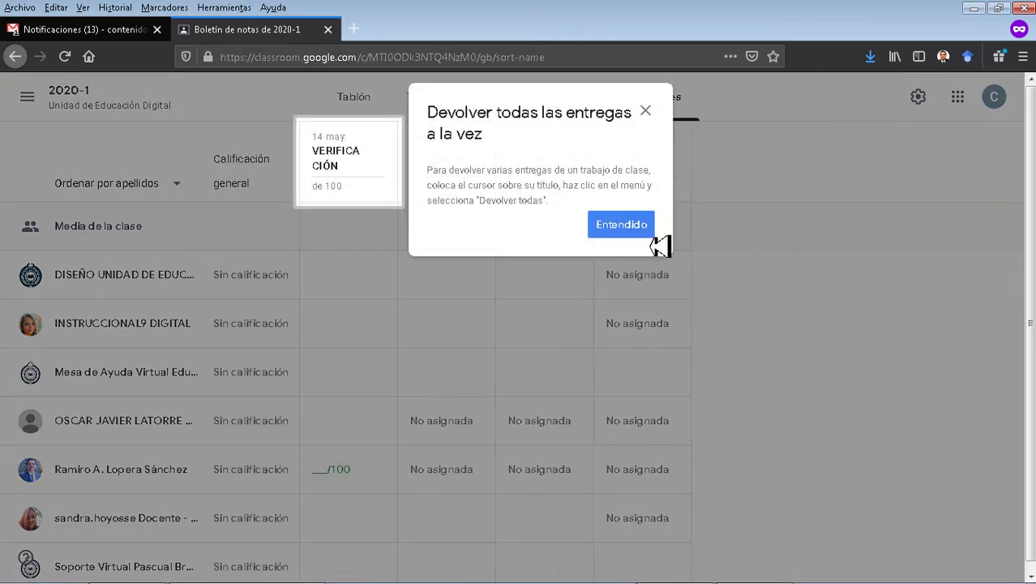
pyautogui.click(649, 236)
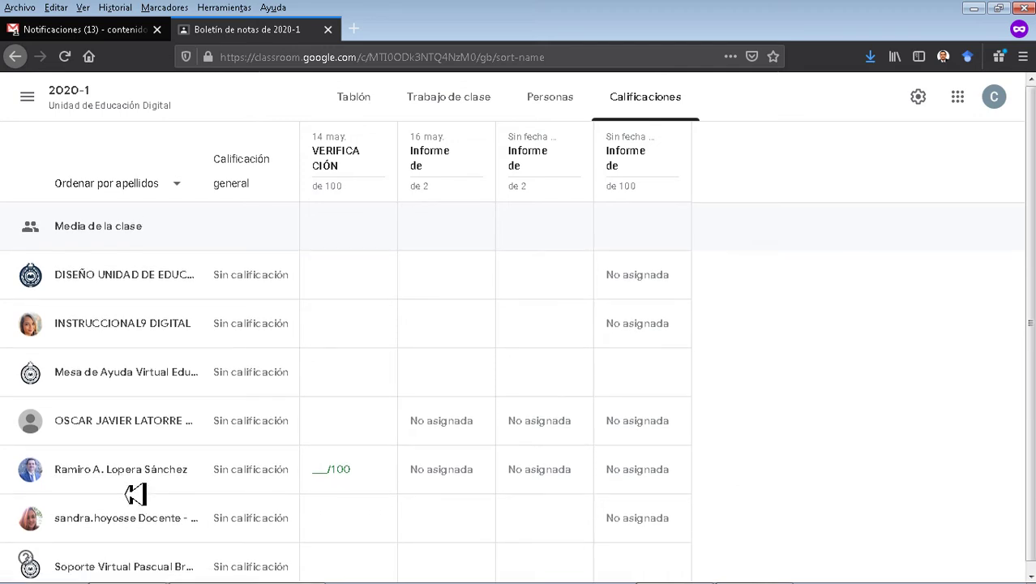
pyautogui.click(446, 102)
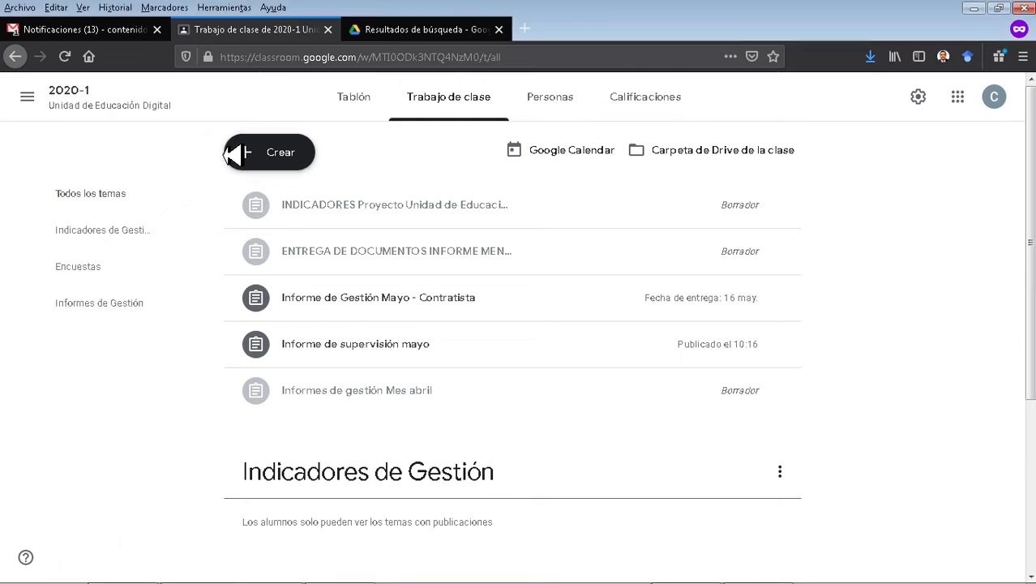
# Create a quiz assignment titled 'Inducción Institucional / Juntos hacia la Acreditación'.
pyautogui.click(288, 162)
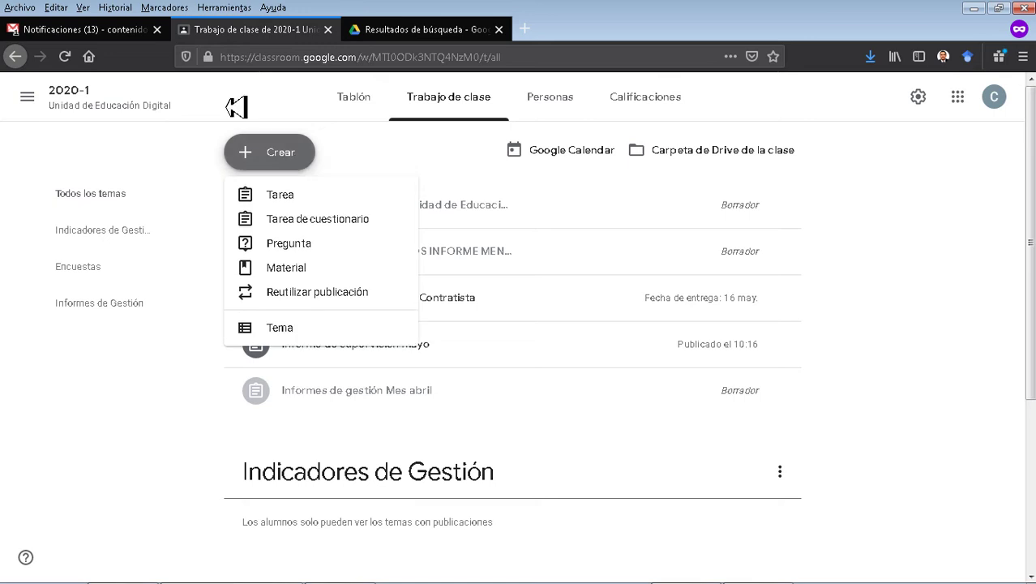
pyautogui.click(336, 224)
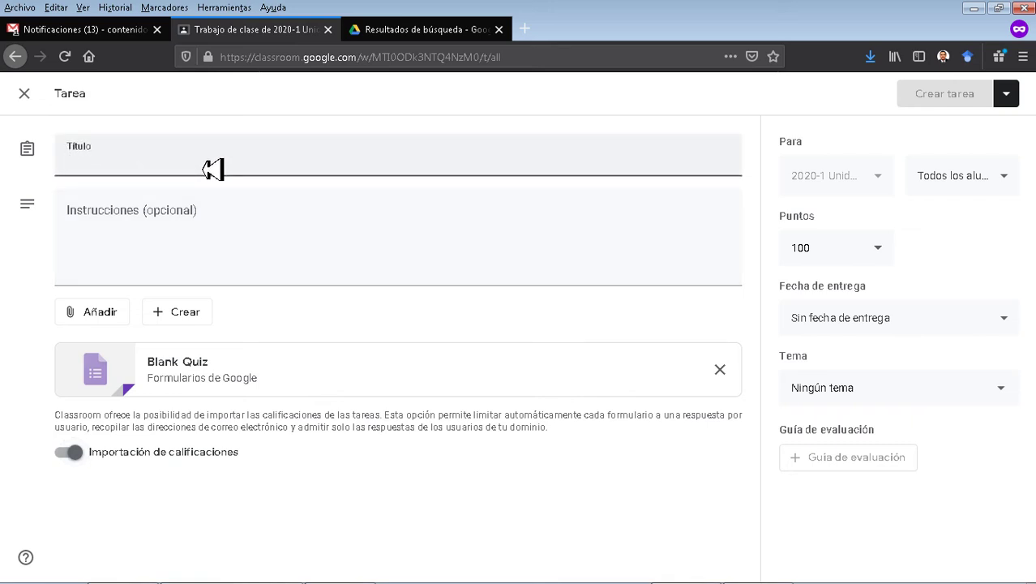
pyautogui.click(213, 169)
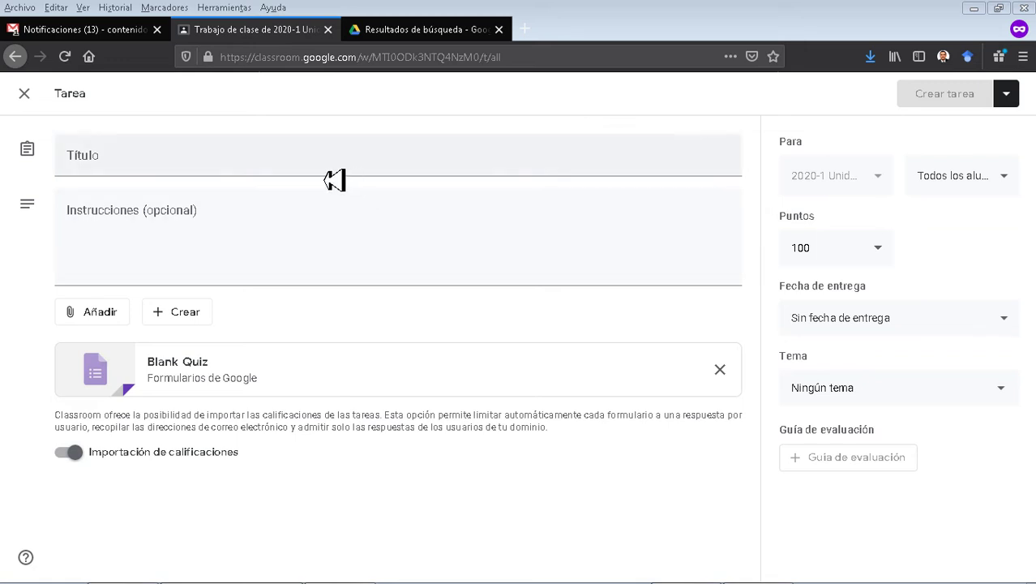
pyautogui.click(299, 169)
pyautogui.write('Inducción Institucional / Juntos hacia la Acreditación')
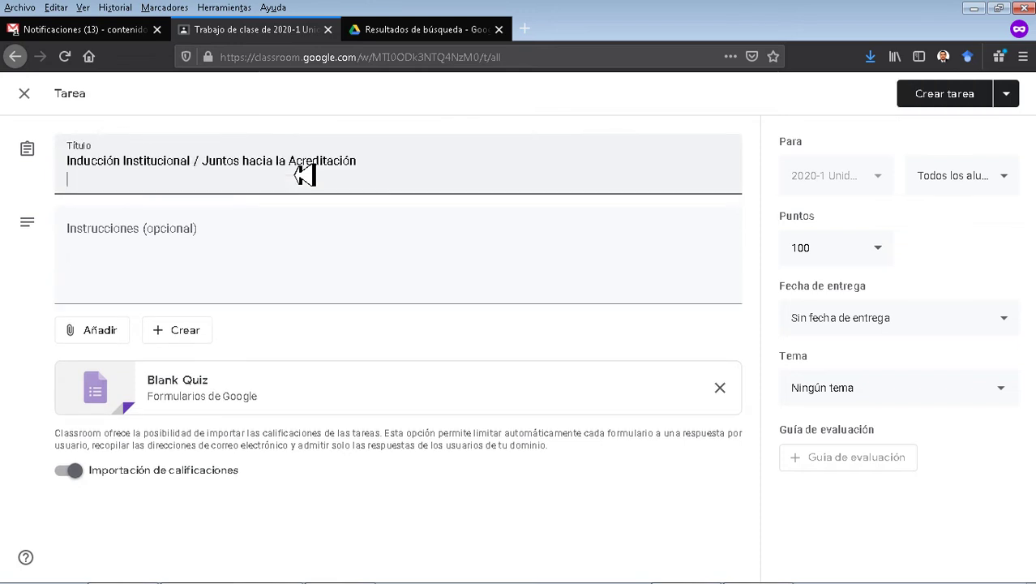
pyautogui.press('BackSpace')
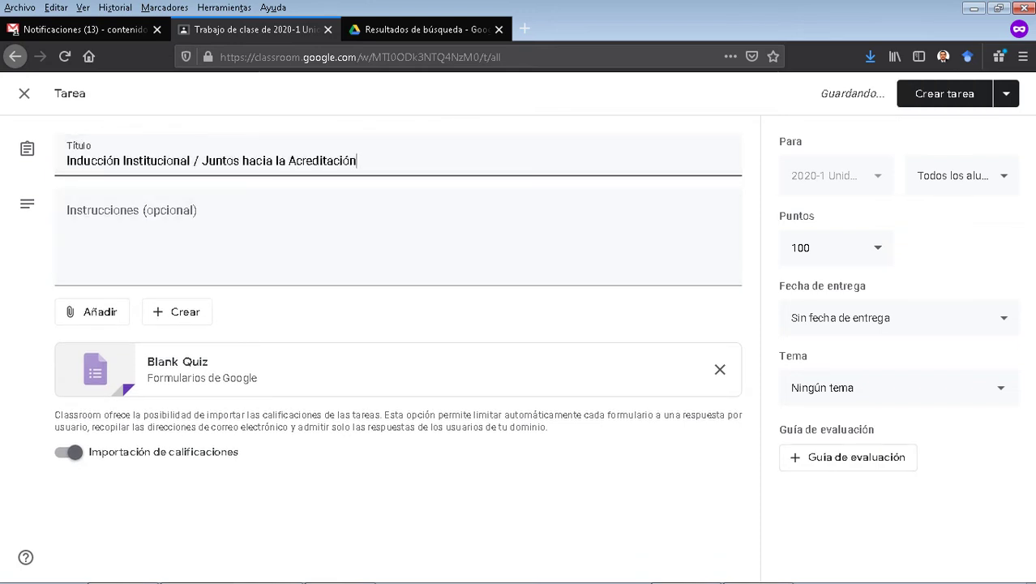
# Set instructions to 'Juntos hacia la Acreditación', enable grade importing, and open the Blank Quiz.
pyautogui.click(369, 254)
pyautogui.write('Inducción Institucional / Juntos hacia la Acreditación')
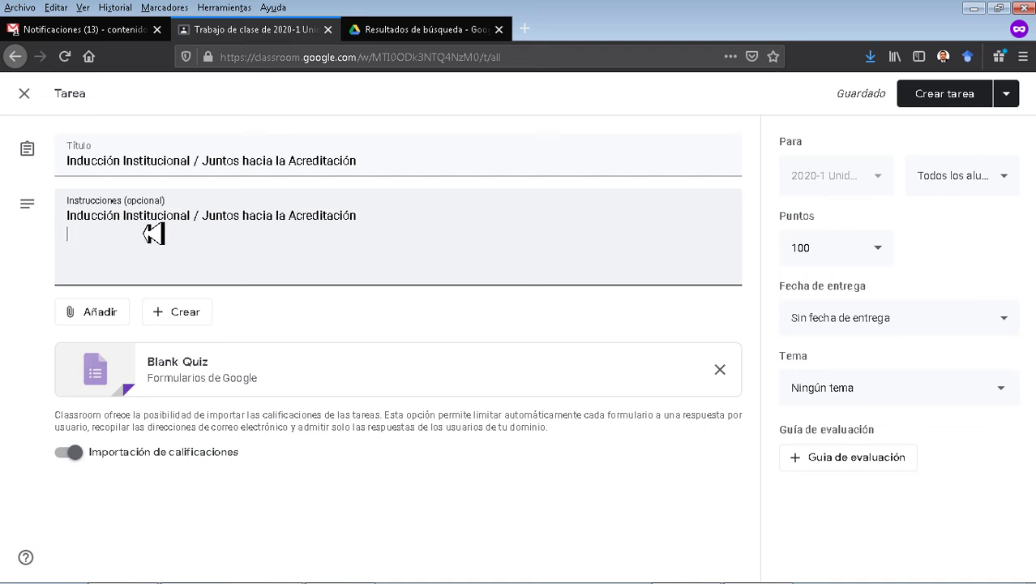
pyautogui.moveTo(202, 218); pyautogui.dragTo(68, 218)
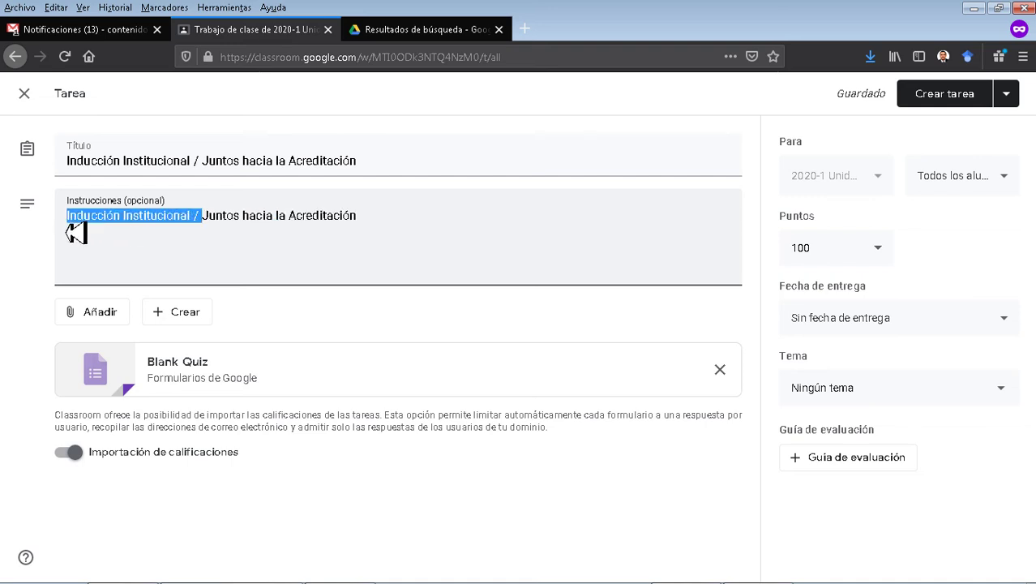
pyautogui.press('BackSpace')
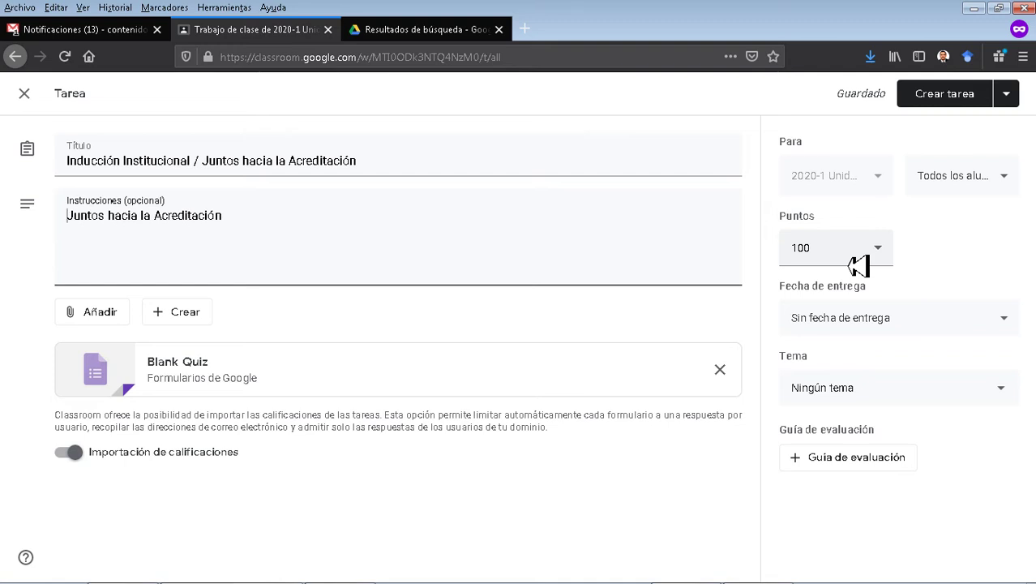
pyautogui.click(70, 457)
pyautogui.click(70, 456)
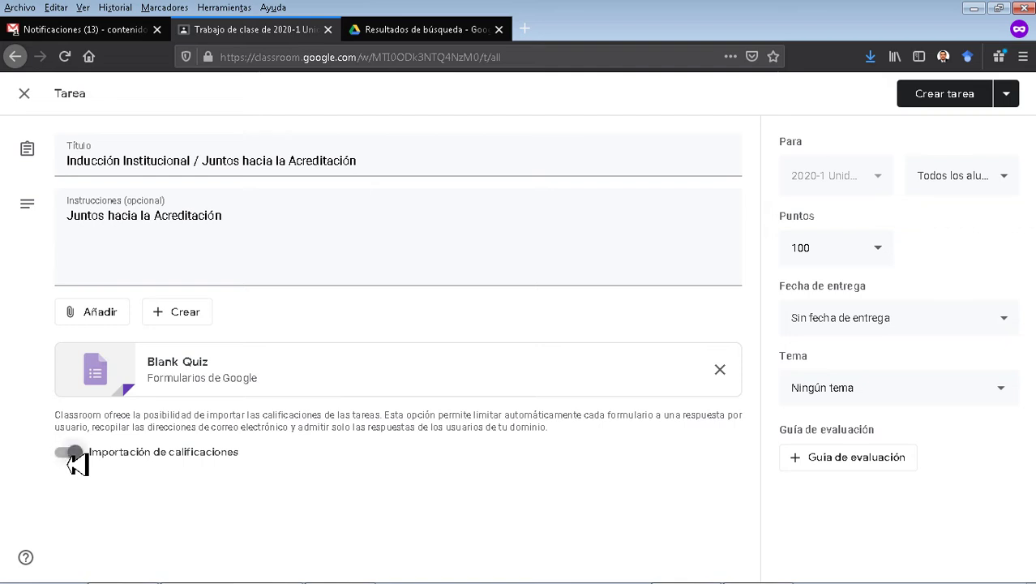
pyautogui.click(189, 374)
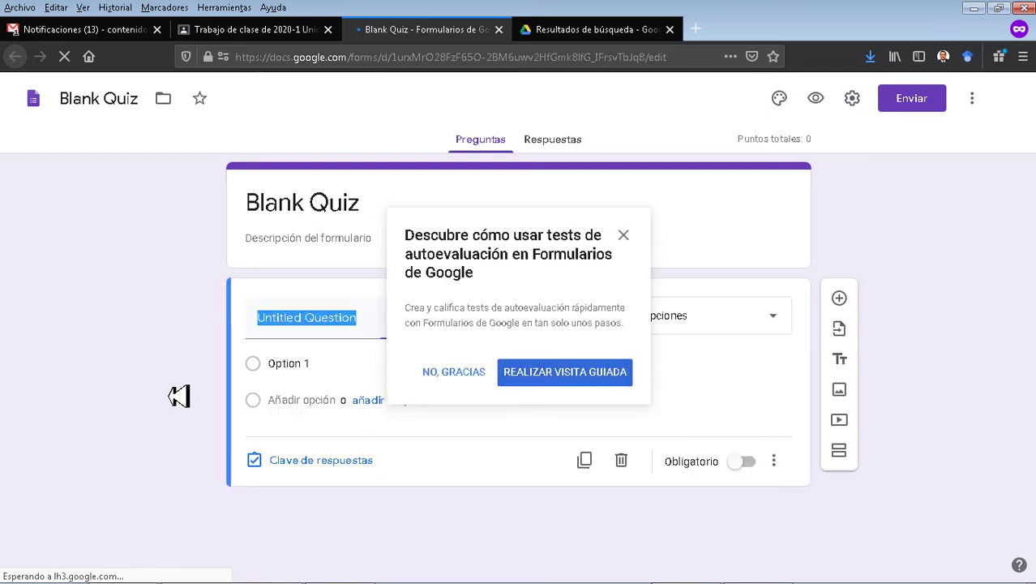
# In the quiz settings, collect email addresses, always send receipts, and limit to one response.
pyautogui.click(453, 376)
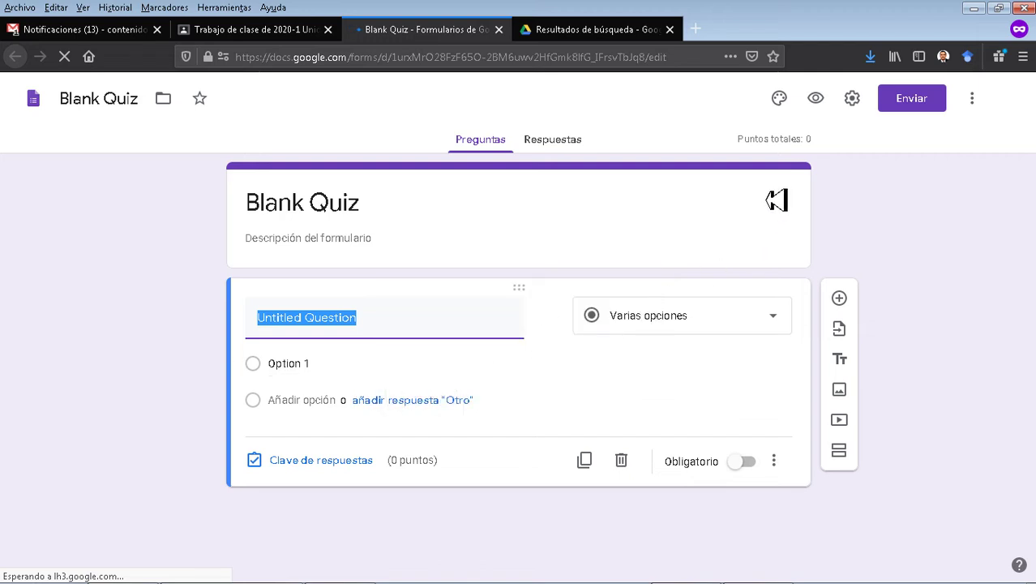
pyautogui.click(853, 100)
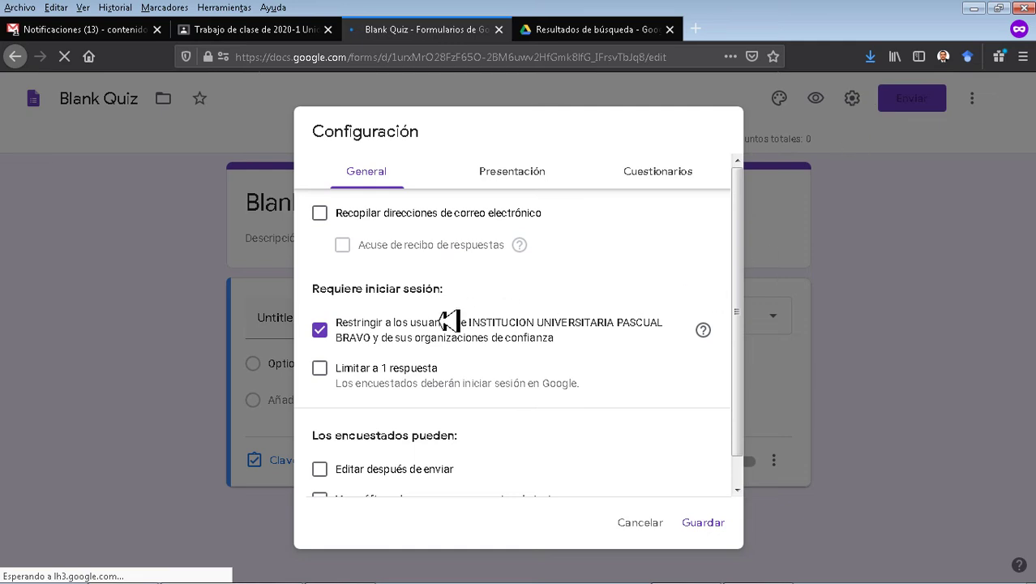
pyautogui.click(326, 215)
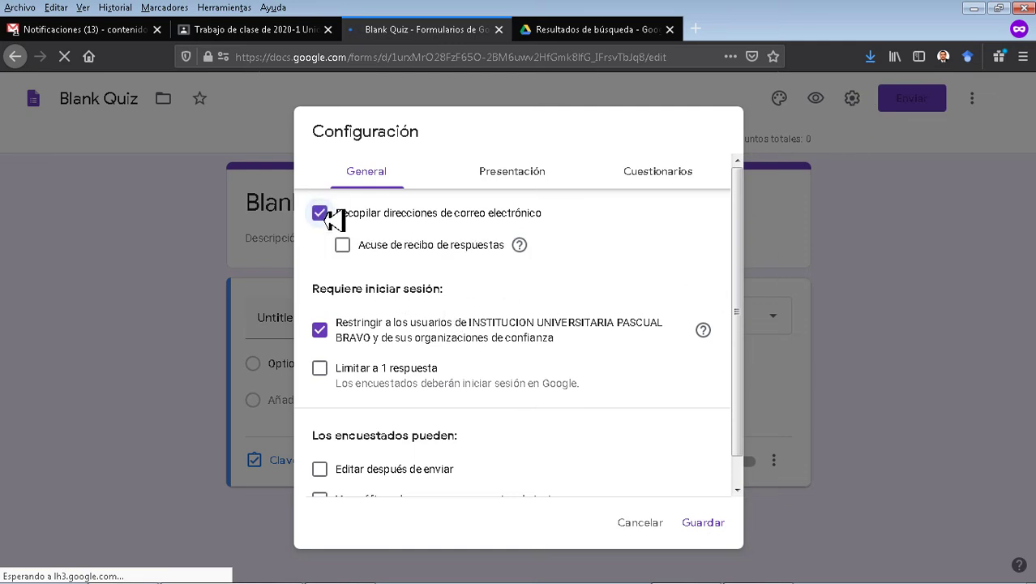
pyautogui.click(344, 245)
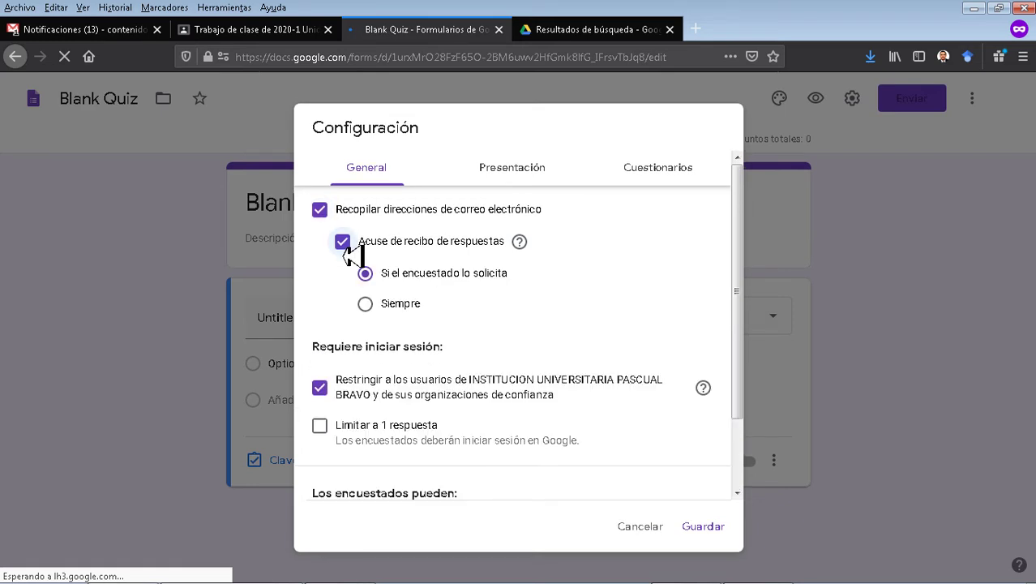
pyautogui.click(388, 304)
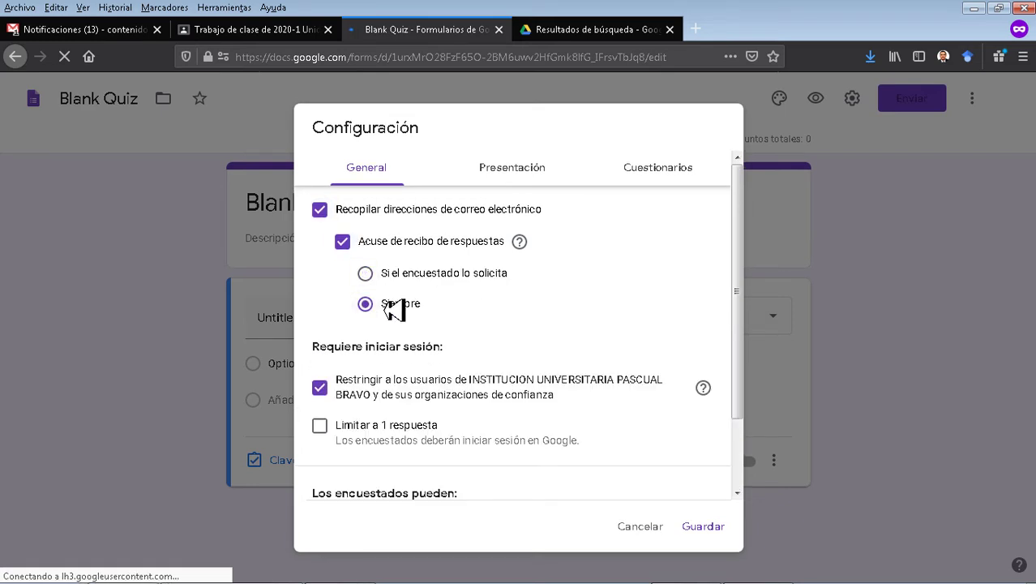
pyautogui.moveTo(498, 399); pyautogui.dragTo(346, 386)
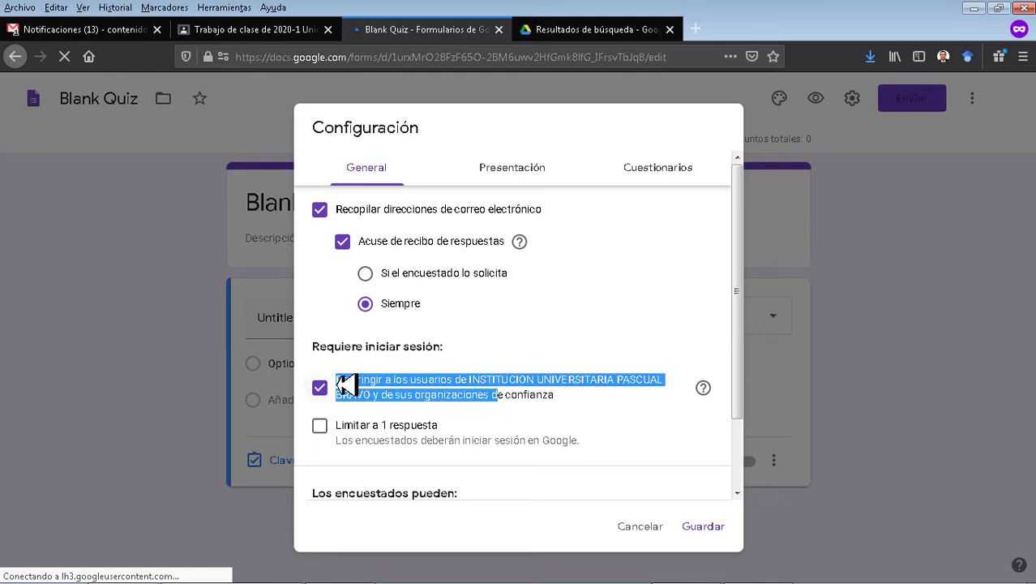
pyautogui.click(353, 354)
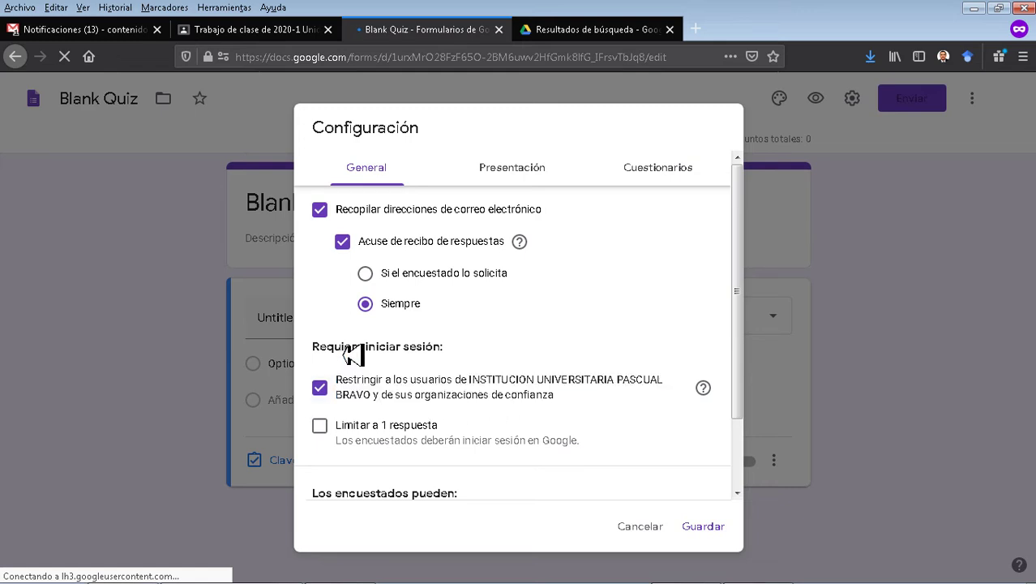
pyautogui.click(322, 428)
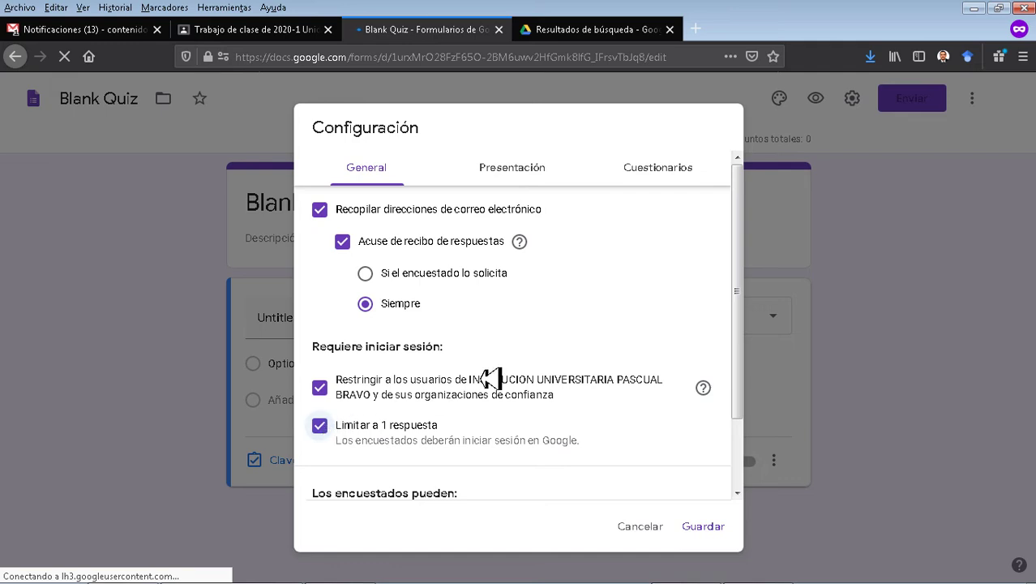
pyautogui.scroll(-2, 492, 378)
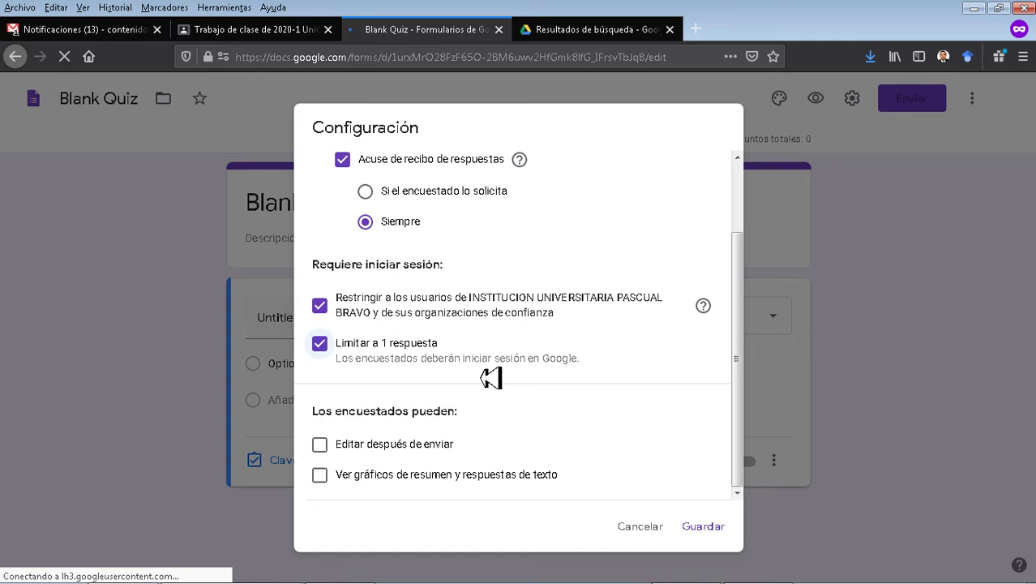
pyautogui.scroll(2, 493, 378)
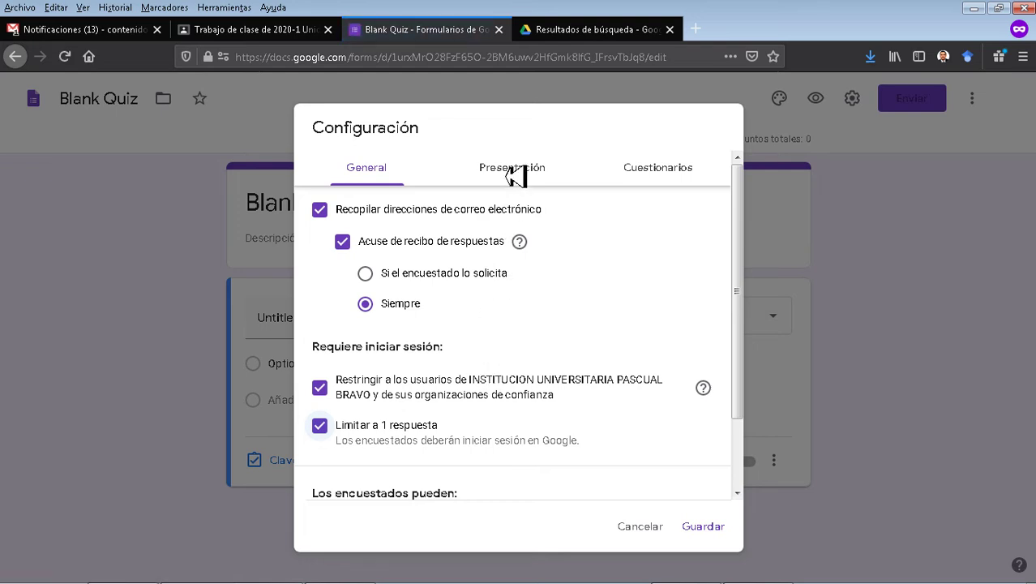
pyautogui.click(516, 177)
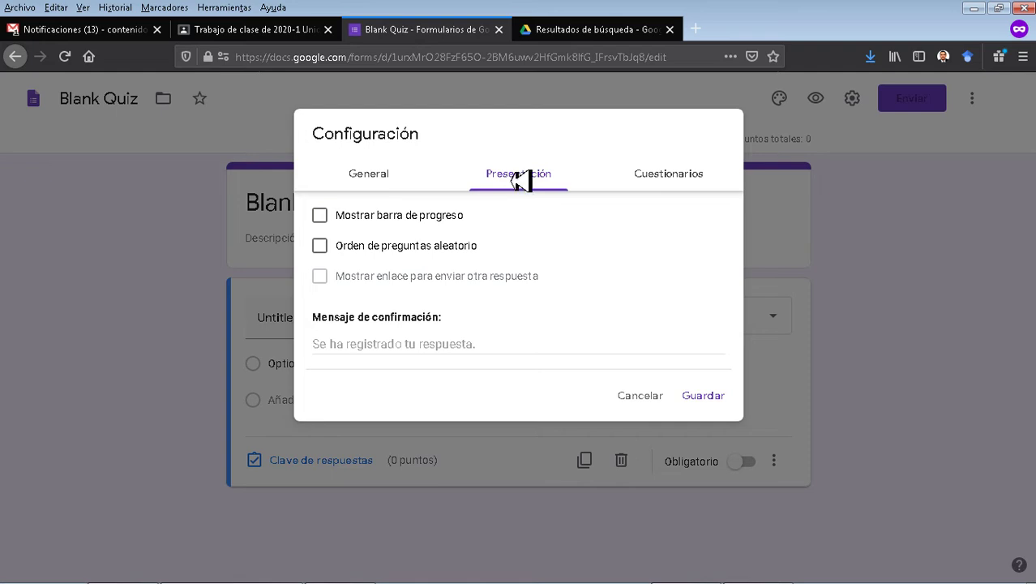
# Show a progress bar on the quiz, leaving question order unshuffled.
pyautogui.click(386, 219)
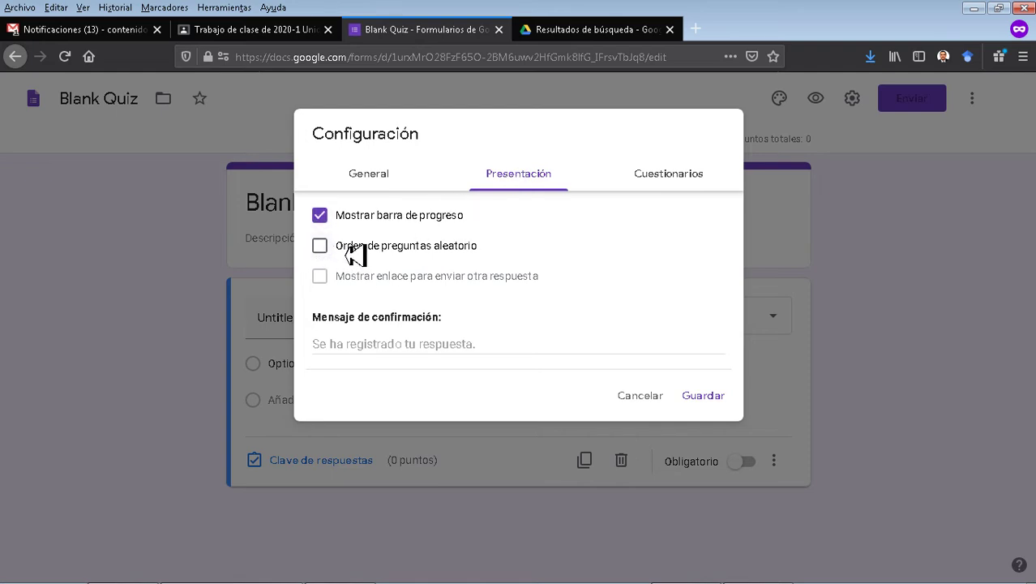
pyautogui.moveTo(445, 247); pyautogui.dragTo(339, 258)
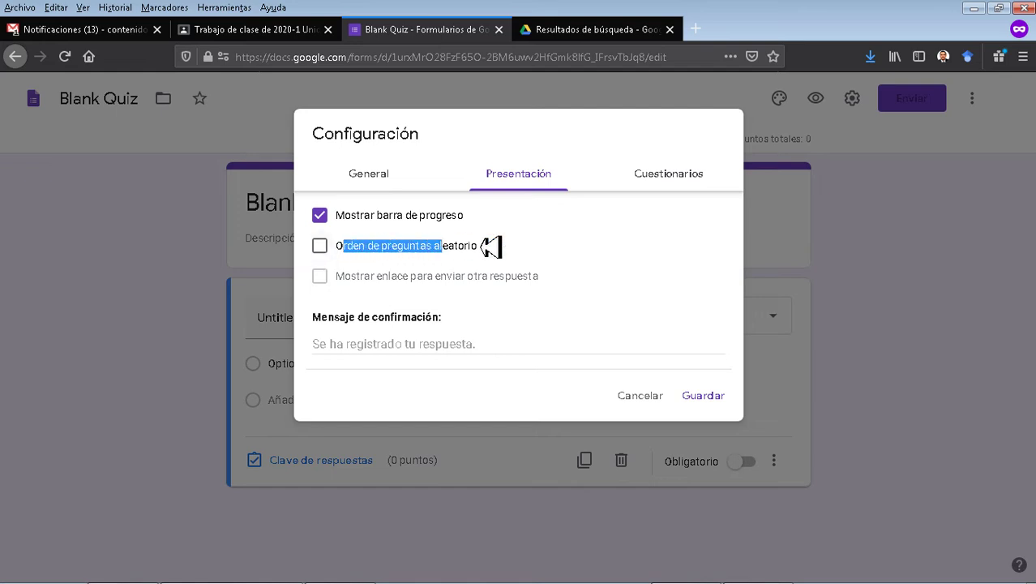
pyautogui.click(537, 248)
pyautogui.click(537, 248)
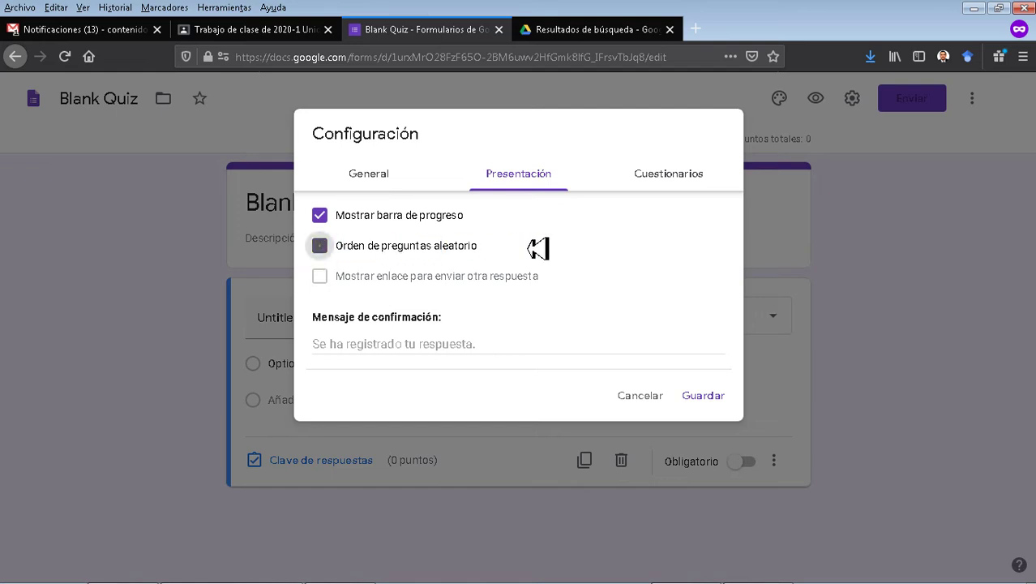
# Set the confirmation message to 'Gracias por participar en el proceso de Acreditación Institucional'.
pyautogui.click(462, 355)
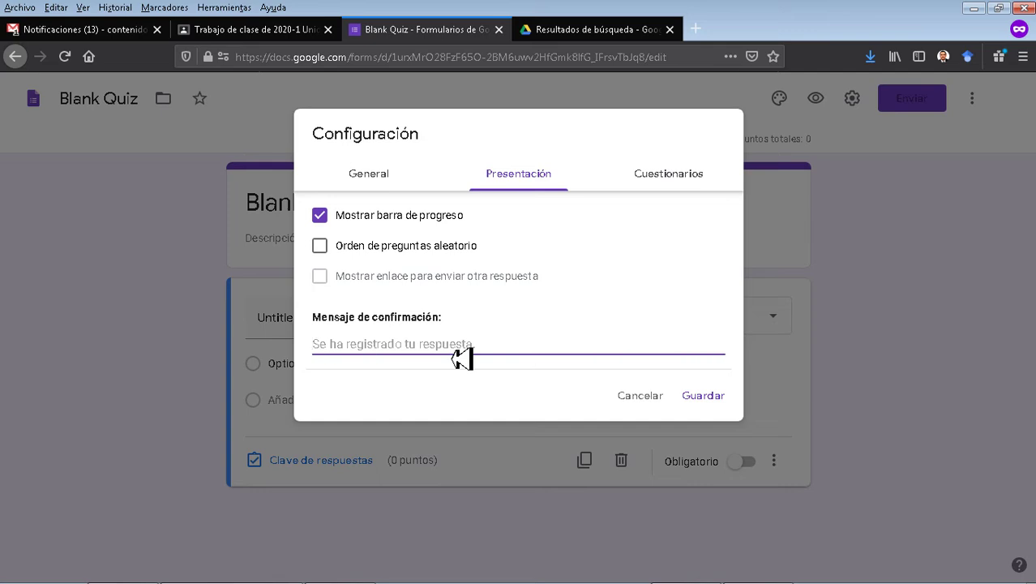
pyautogui.write('Gracias por particip')
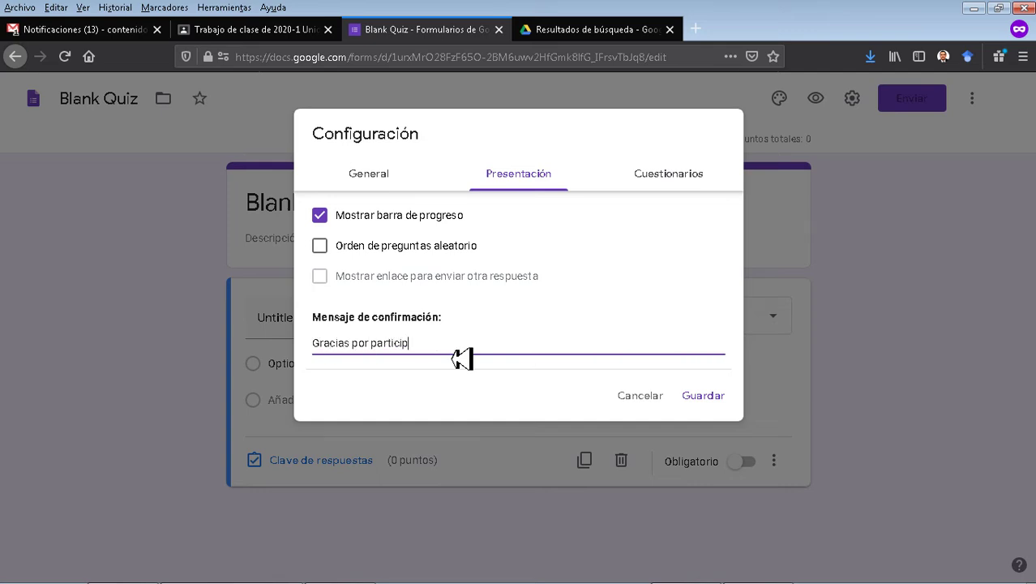
pyautogui.write('ar en el proceso de Ac')
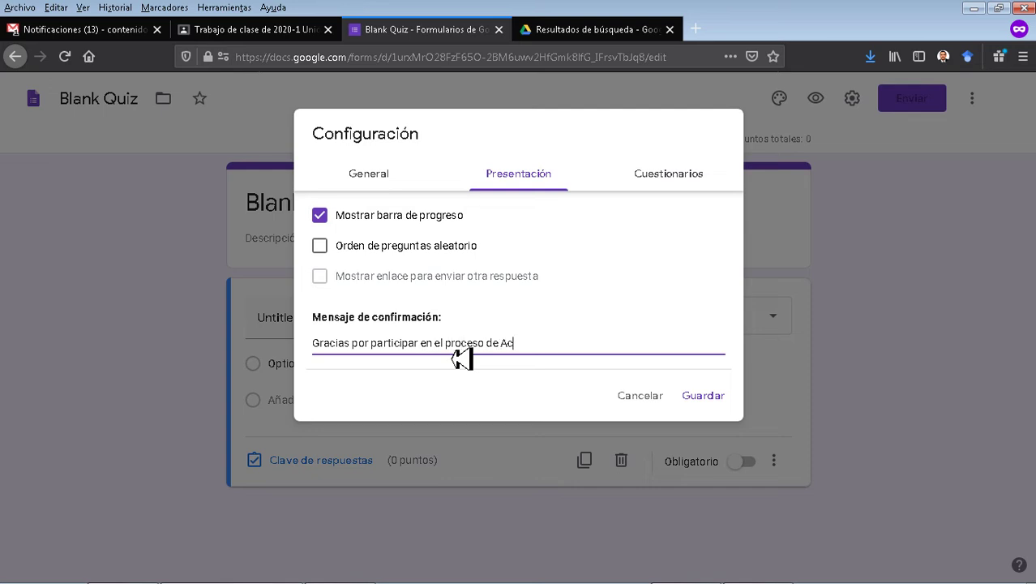
pyautogui.write('reditación Institucional')
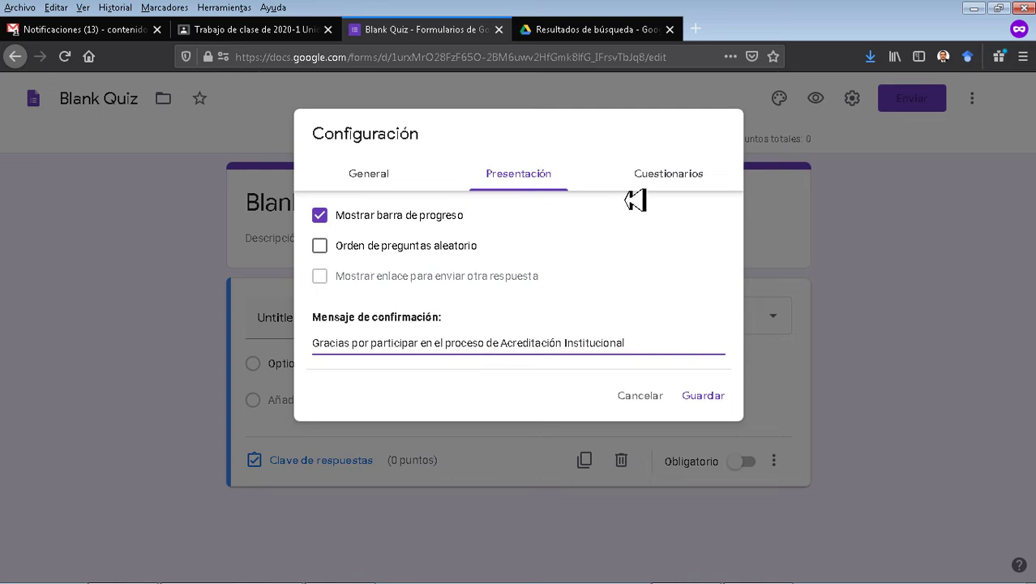
pyautogui.click(672, 182)
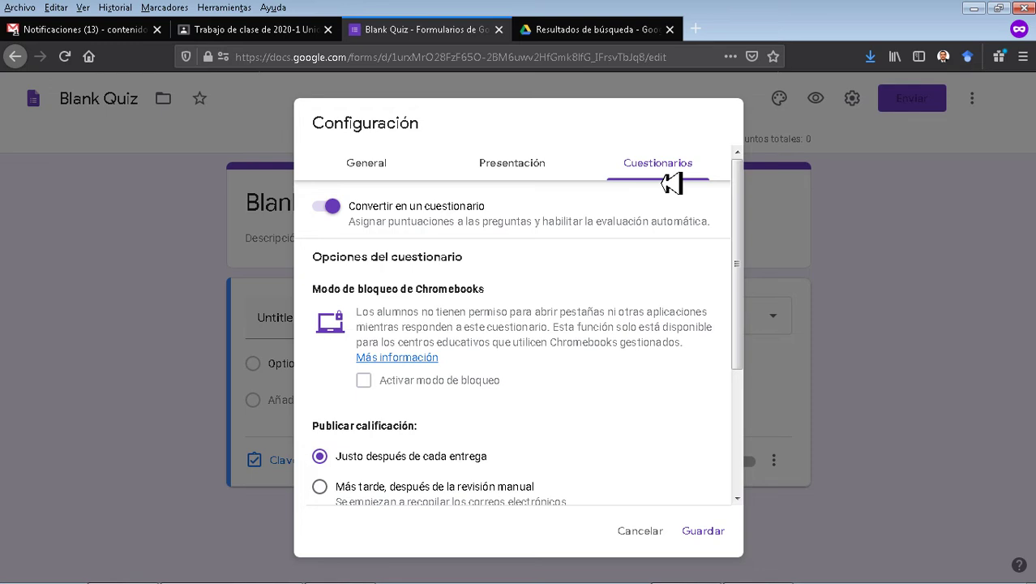
# Scroll the quiz settings to the grade release and respondent visibility options.
pyautogui.scroll(-3, 664, 283)
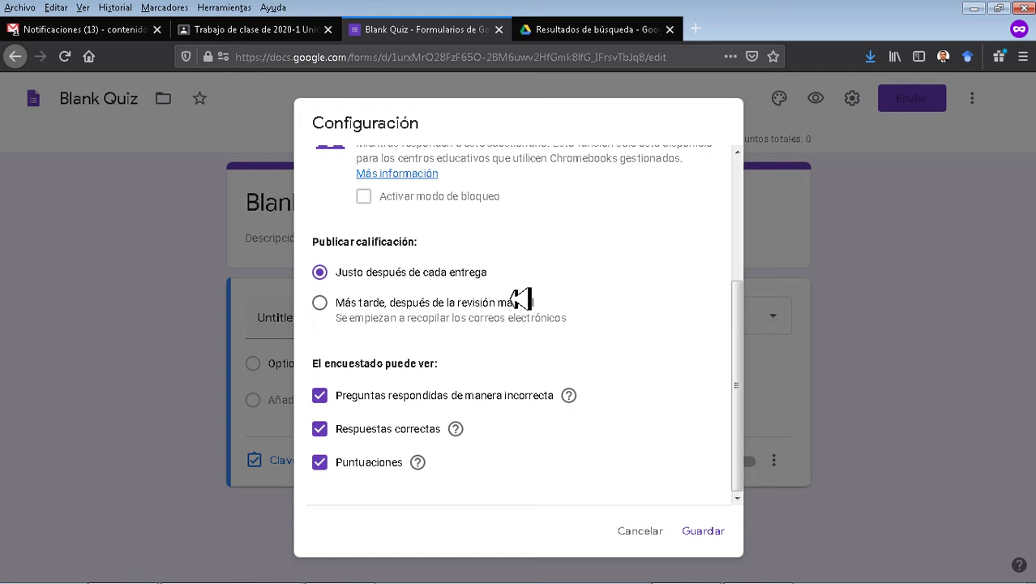
# Hide missed questions and correct answers from respondents, keeping only scores visible, and save.
pyautogui.click(321, 432)
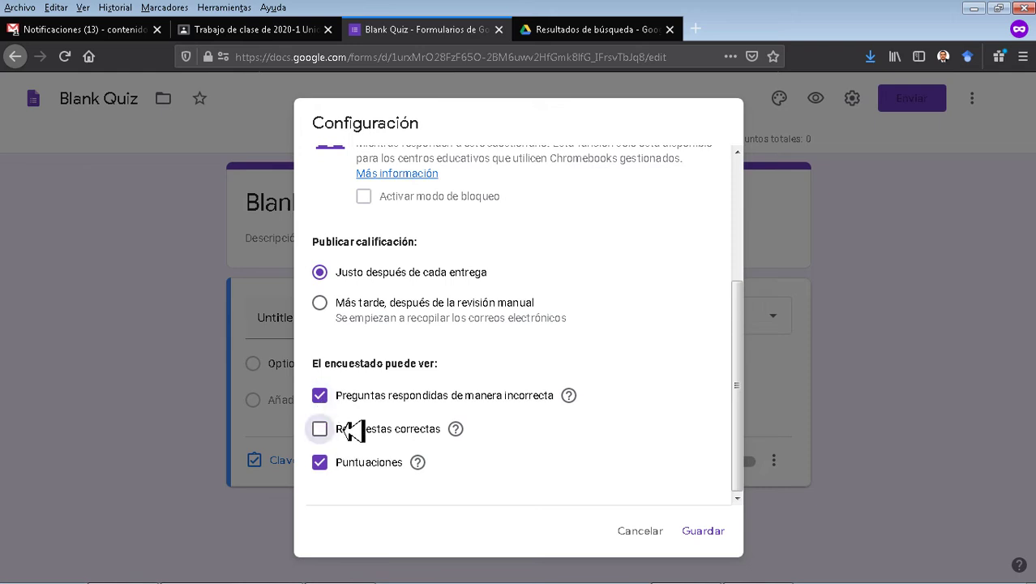
pyautogui.click(324, 398)
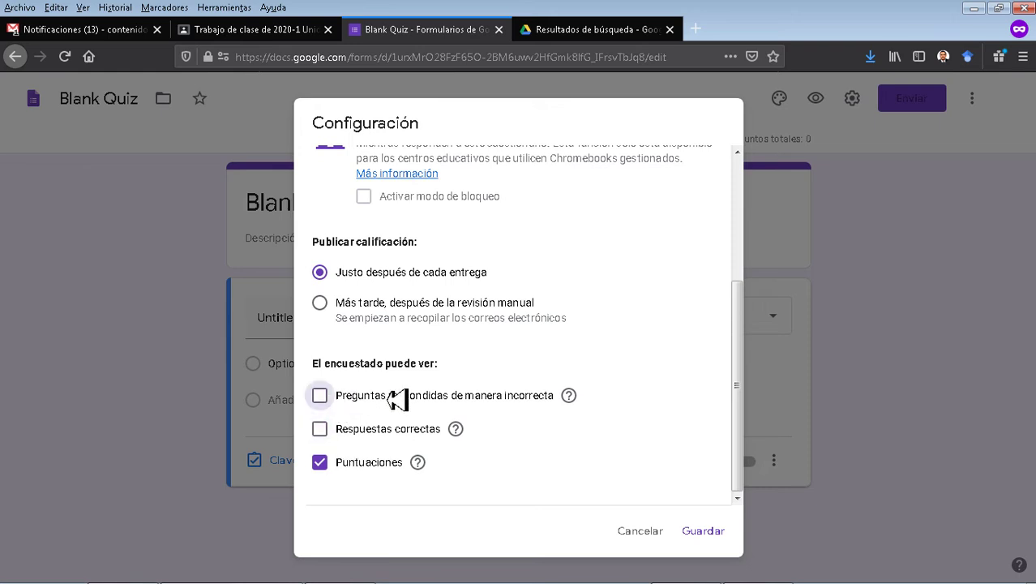
pyautogui.scroll(3, 381, 401)
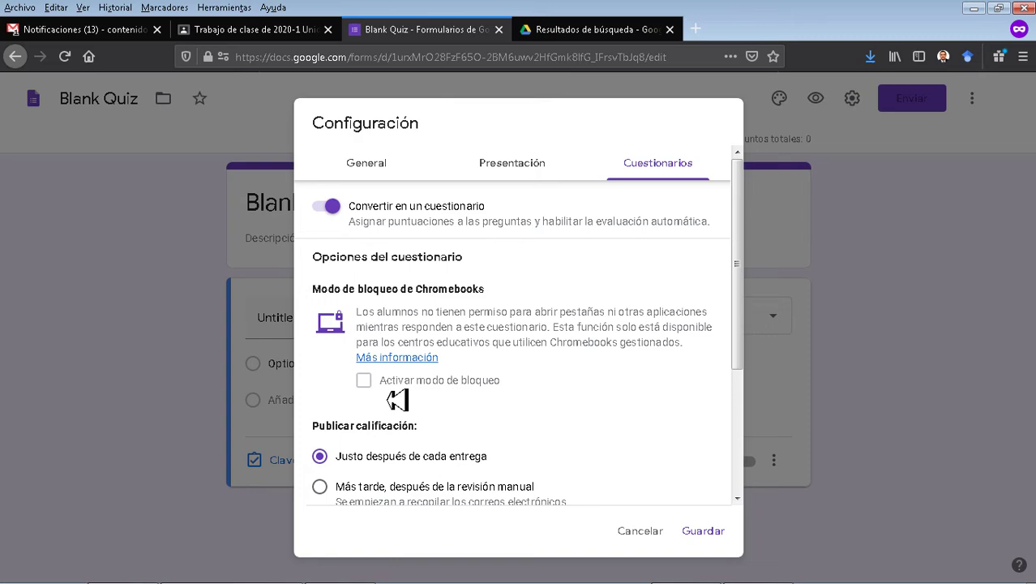
pyautogui.scroll(-3, 474, 393)
pyautogui.click(719, 532)
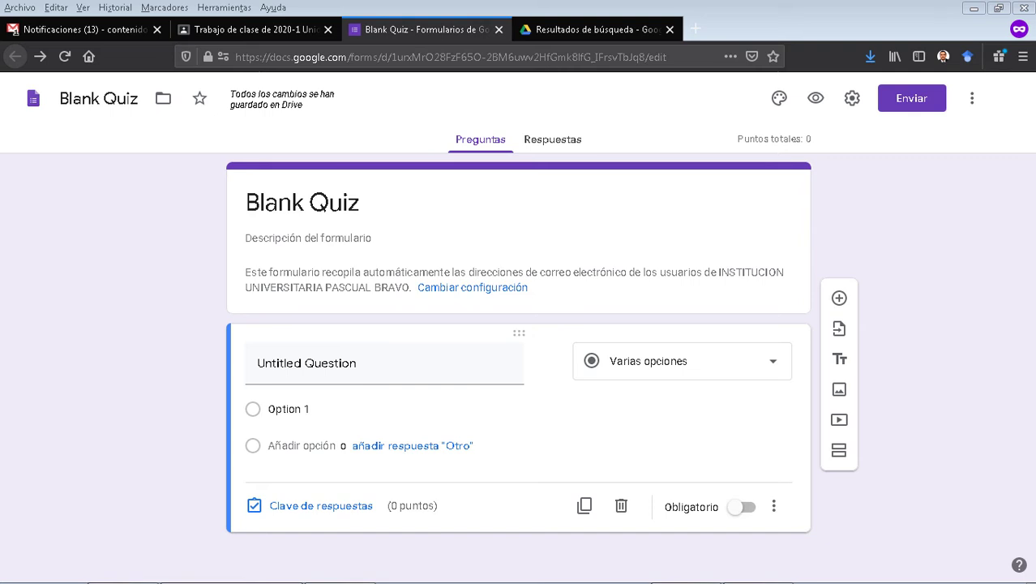
# Paste the Acreditación Institucional question title and its four answer options, including Todas son correctas.
pyautogui.click(393, 385)
pyautogui.write('Además de estudiantes, profesores, egresados, ¿Qué otros aspectos se van a evaluar en nuestro proceso de Acreditación Institucional?')
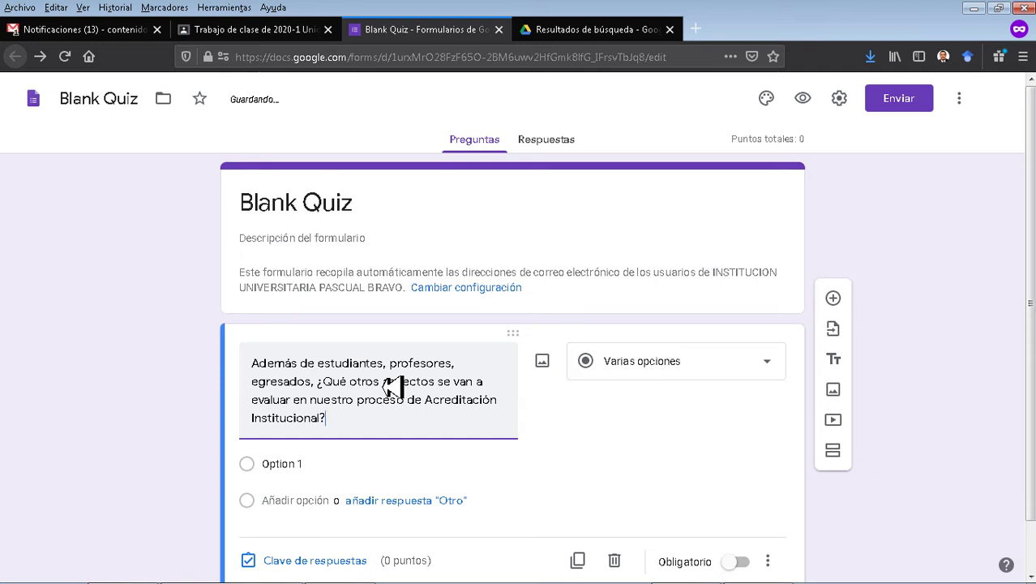
pyautogui.scroll(-1, 388, 373)
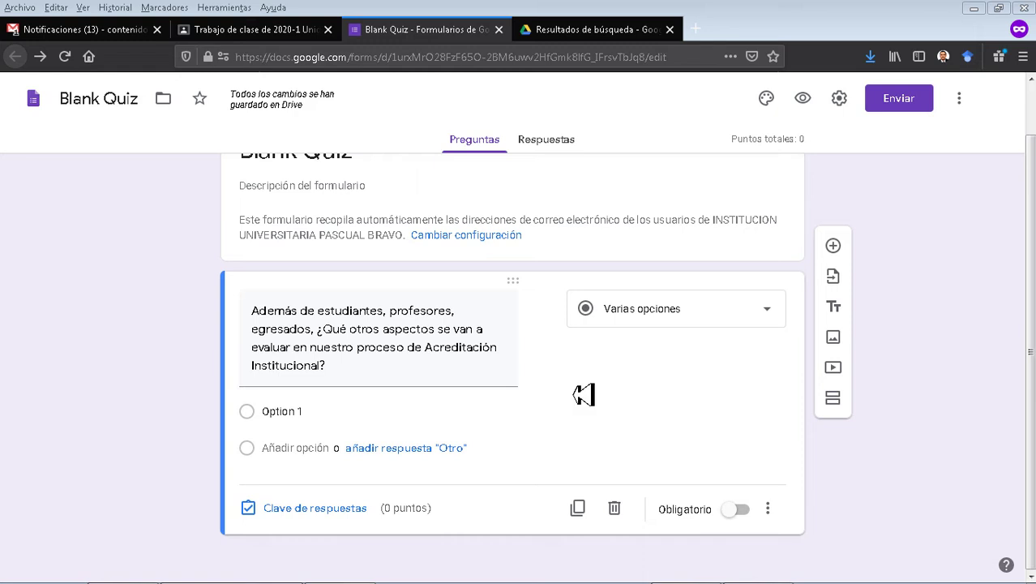
pyautogui.click(302, 411)
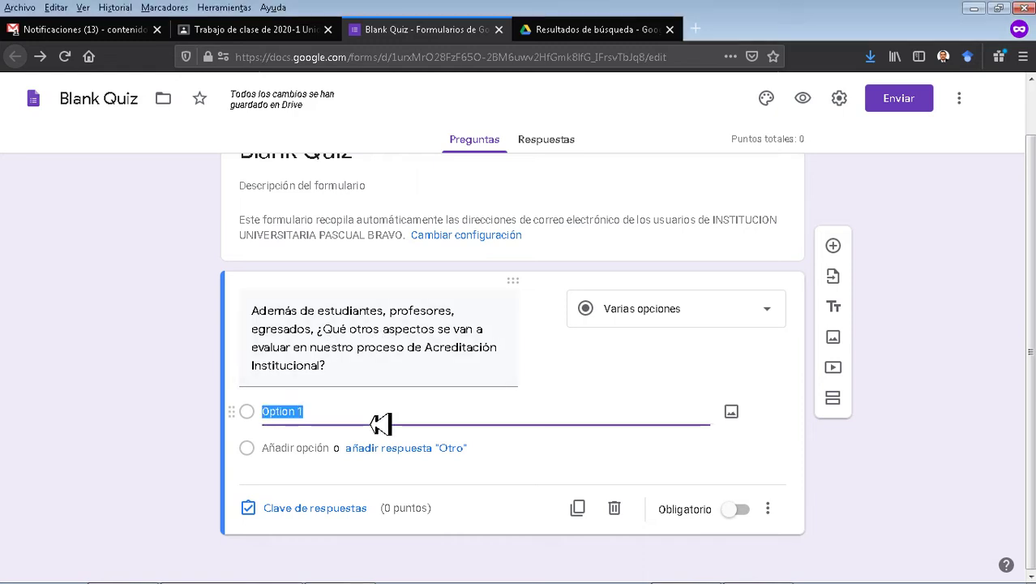
pyautogui.write('Investigación y Bienestar Internacionalización, Gobierno Institucional, Planeamiento y mejoramiento de la calidad Todas son correctas Gestión administrativa, infraestructura y recursos financieros')
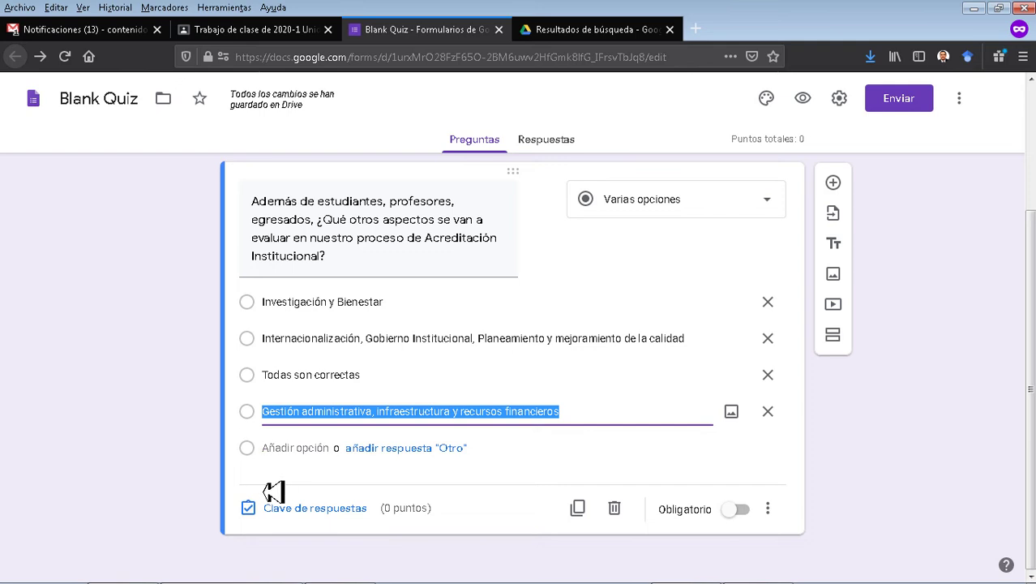
# Mark Todas son correctas as correct and save incorrect-answer feedback 'Revisa tus conocimientos sobre este concepto'.
pyautogui.click(317, 510)
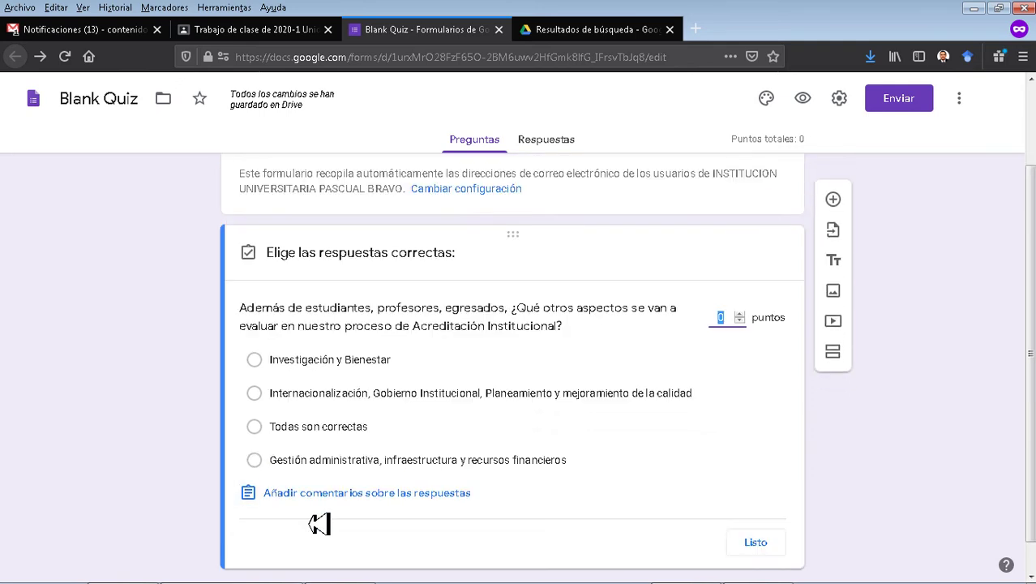
pyautogui.click(259, 429)
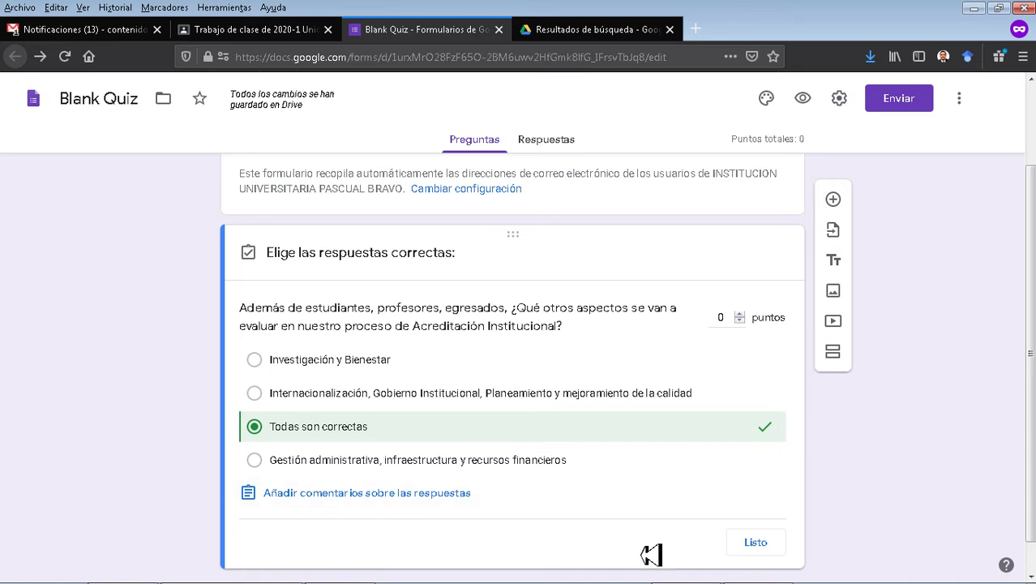
pyautogui.click(337, 498)
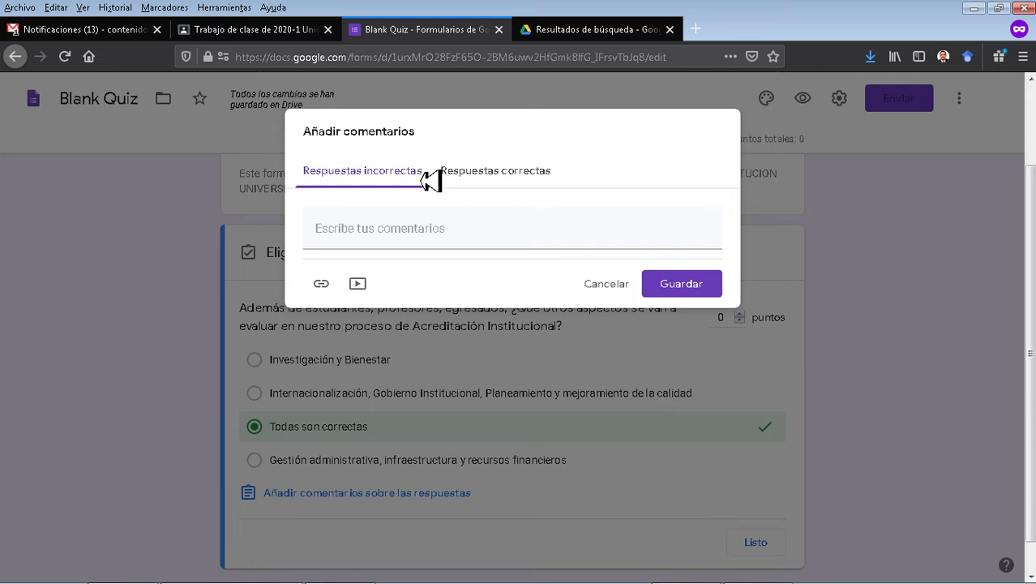
pyautogui.click(427, 240)
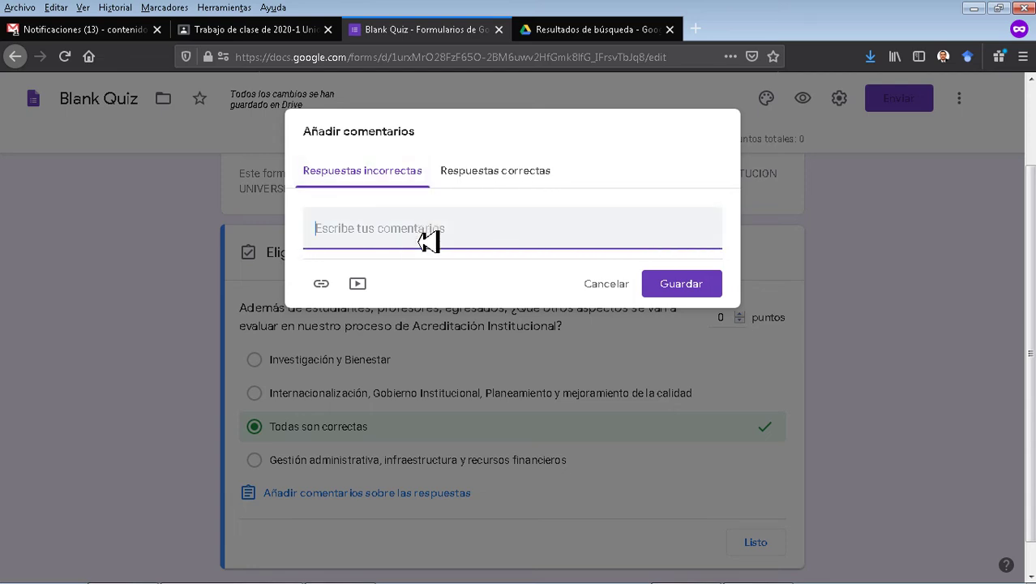
pyautogui.write('Revisa tus conocimientos sobre este concepto')
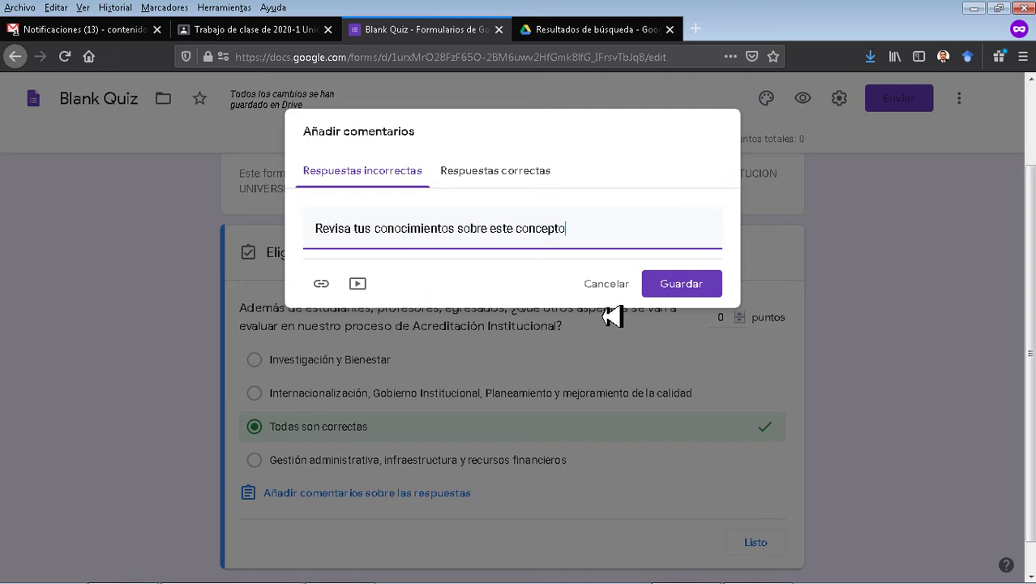
pyautogui.click(683, 284)
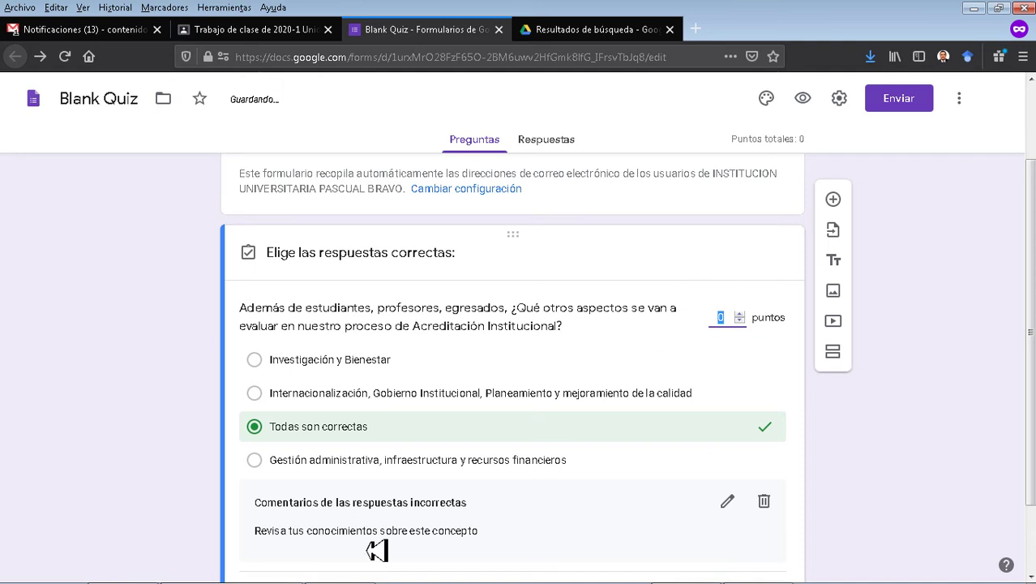
# Add and save the correct-answer feedback 'Excelente respuesta!'.
pyautogui.click(398, 540)
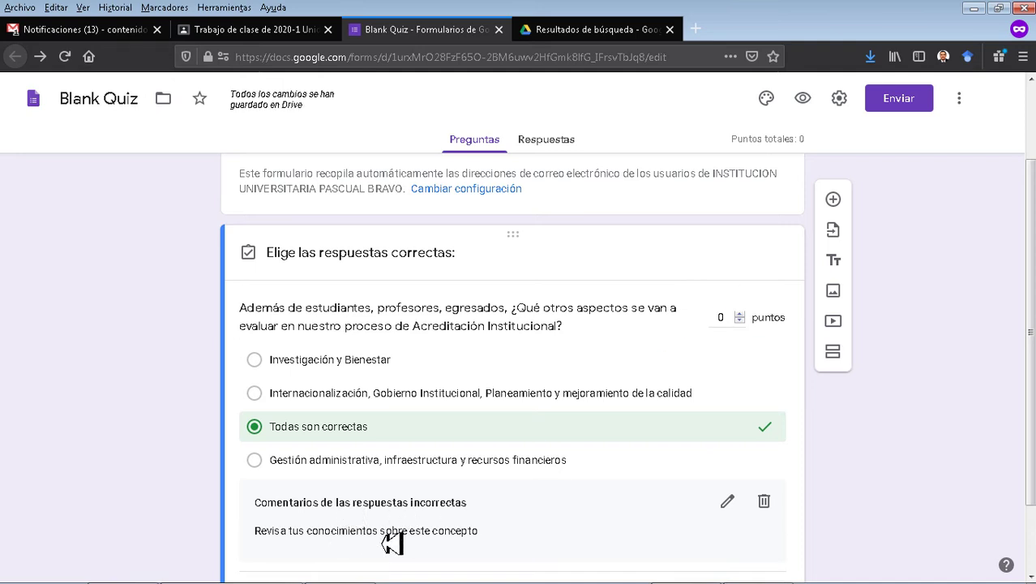
pyautogui.scroll(-1, 387, 527)
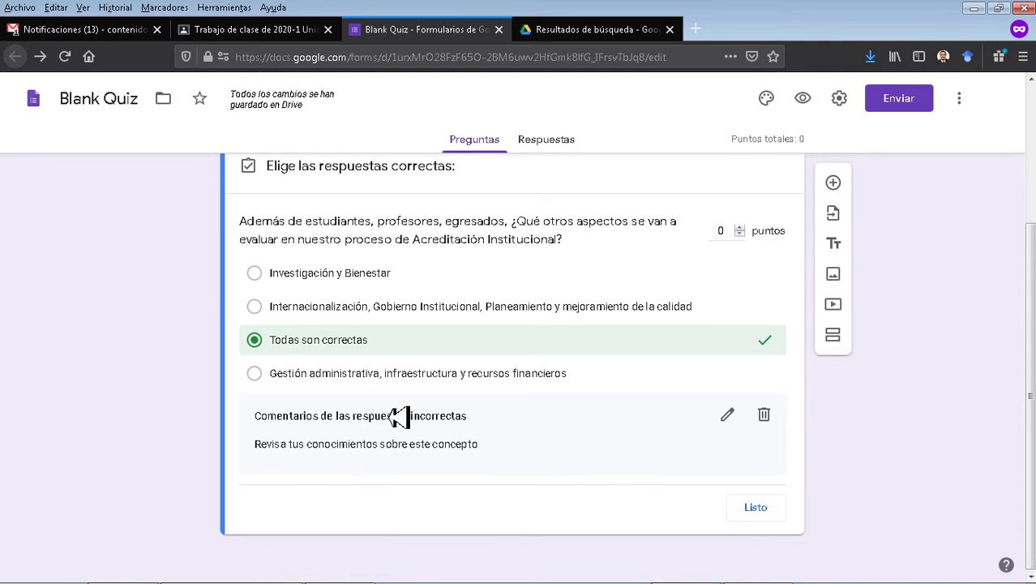
pyautogui.click(729, 418)
pyautogui.click(501, 183)
pyautogui.click(482, 237)
pyautogui.write('Excelente')
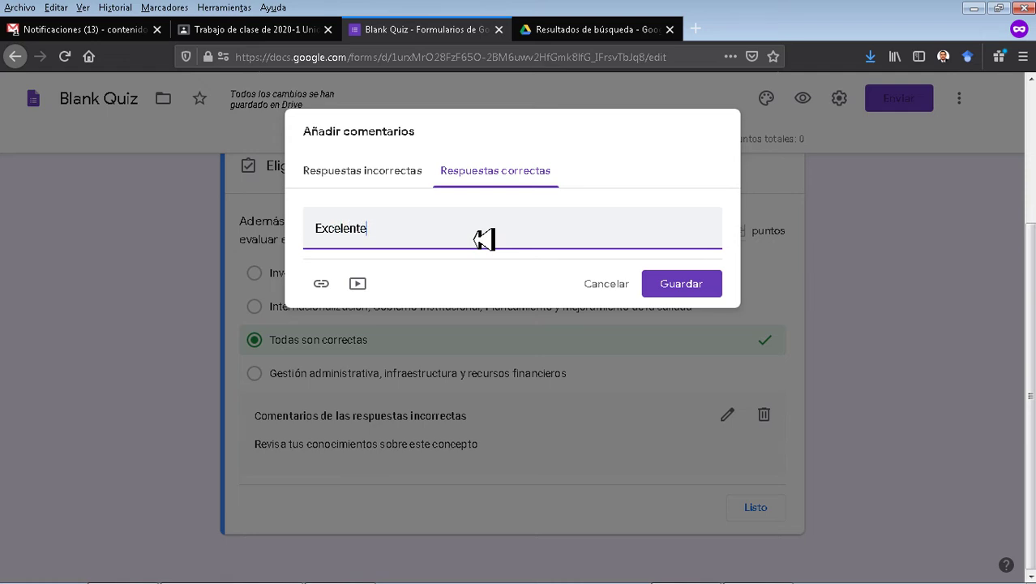
pyautogui.write(' respe')
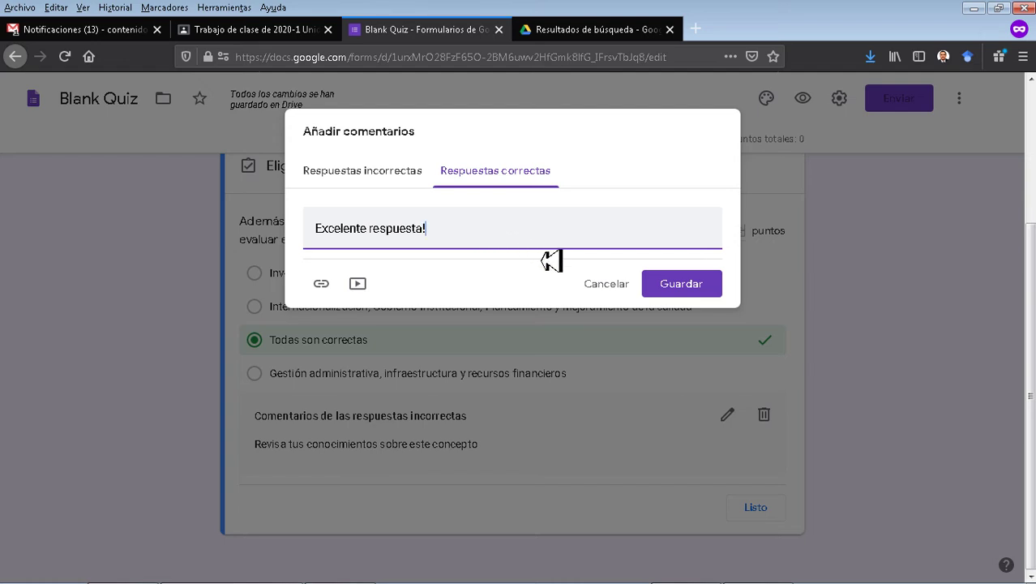
pyautogui.click(699, 284)
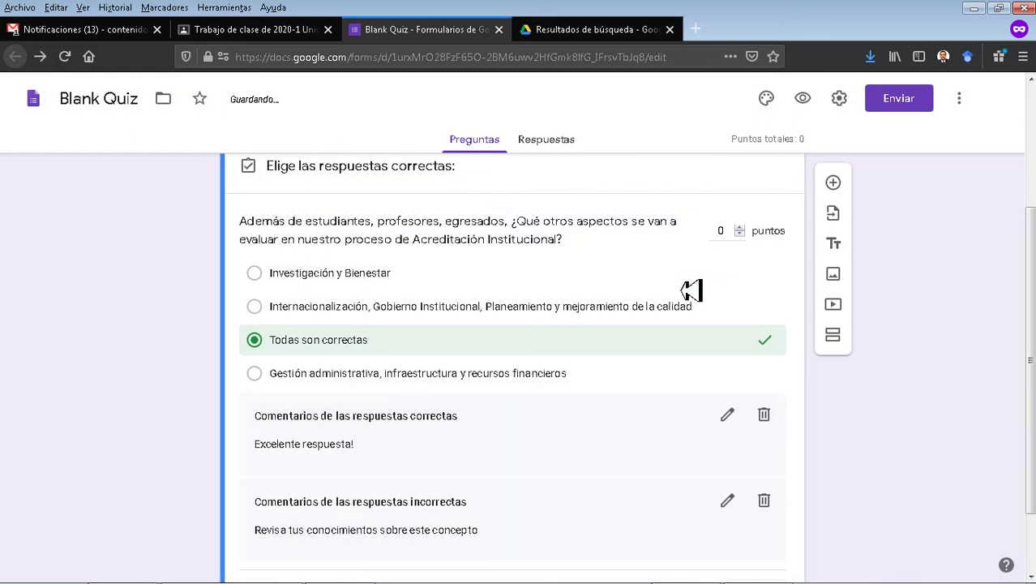
pyautogui.scroll(-2, 524, 369)
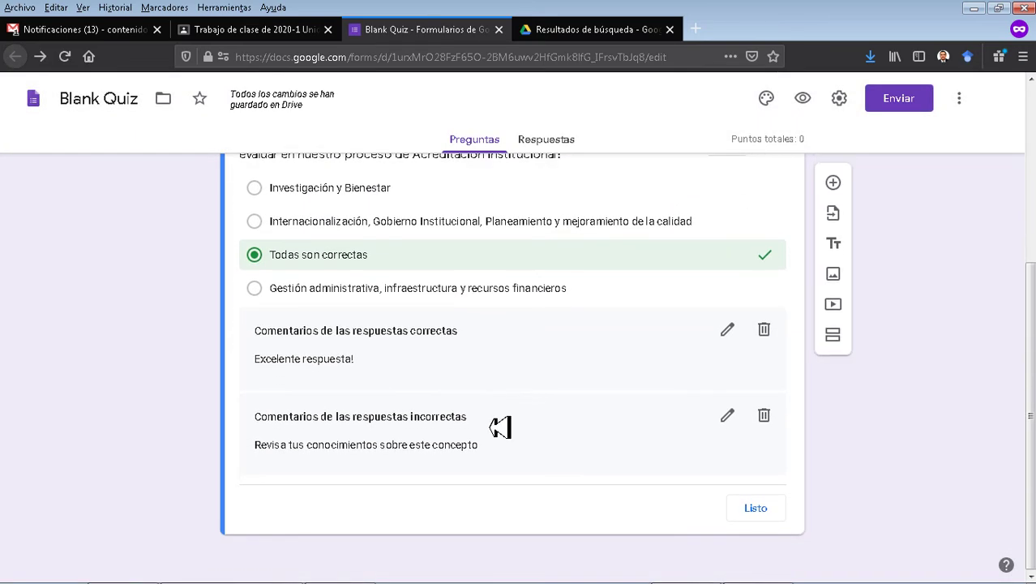
# Attach the first YouTube result for 'pascual bravo' to the incorrect-answer feedback.
pyautogui.click(729, 418)
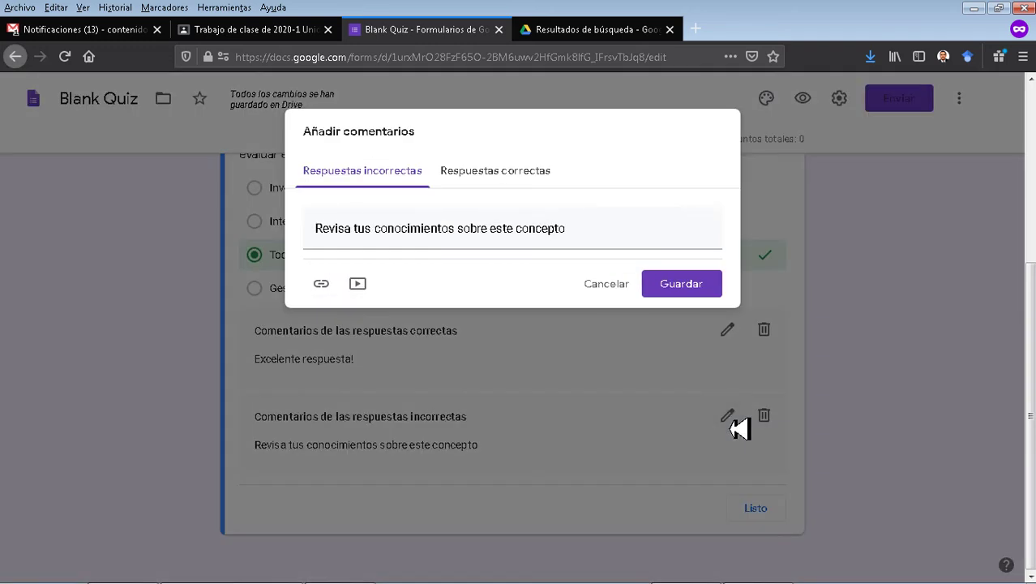
pyautogui.click(357, 284)
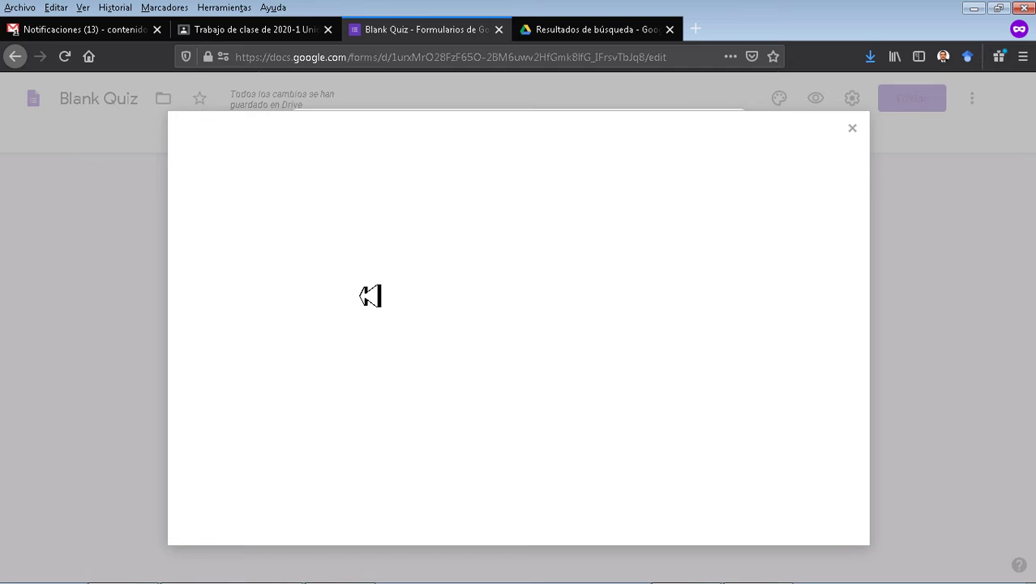
pyautogui.click(397, 224)
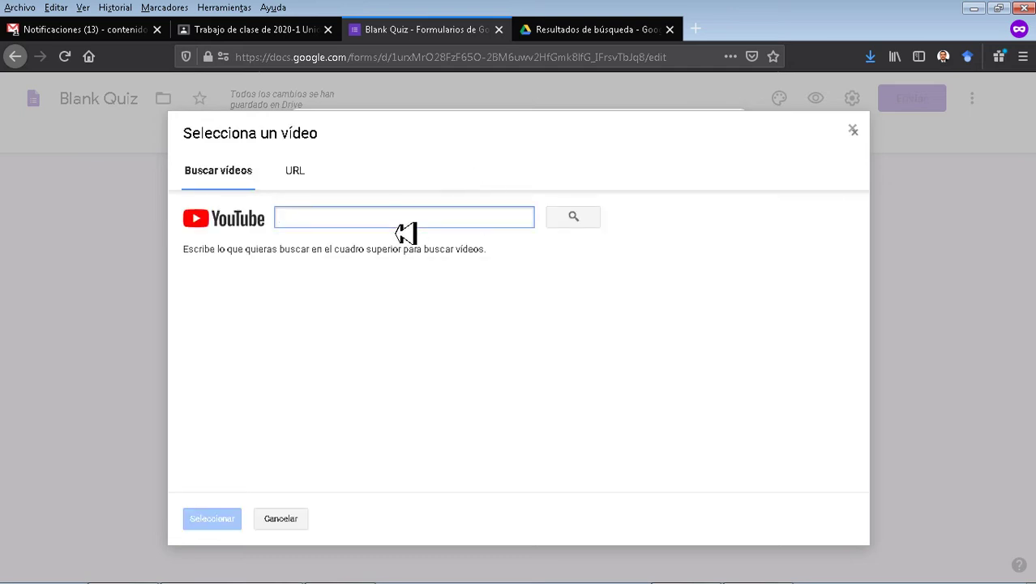
pyautogui.write('pascual brav')
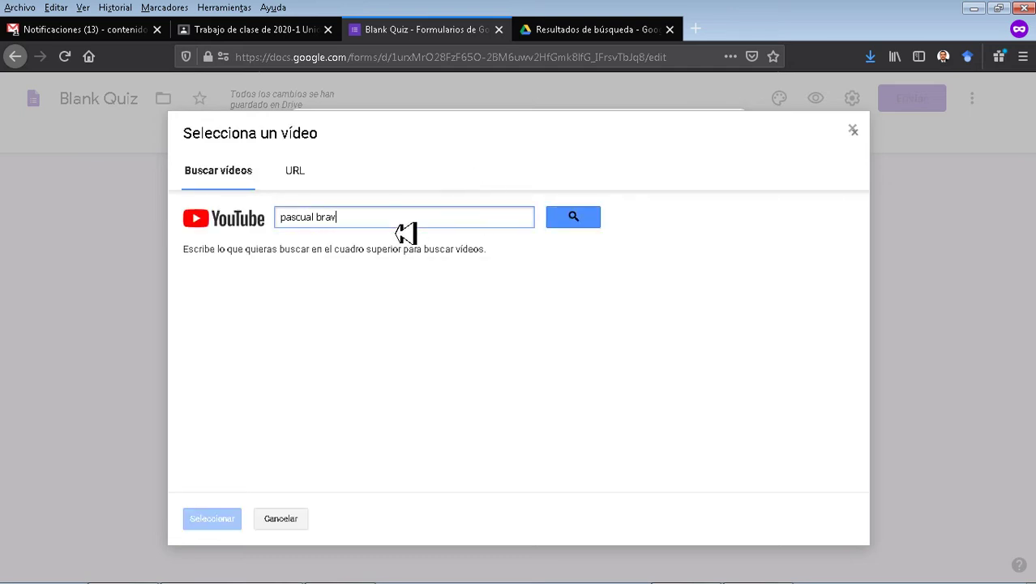
pyautogui.click(574, 219)
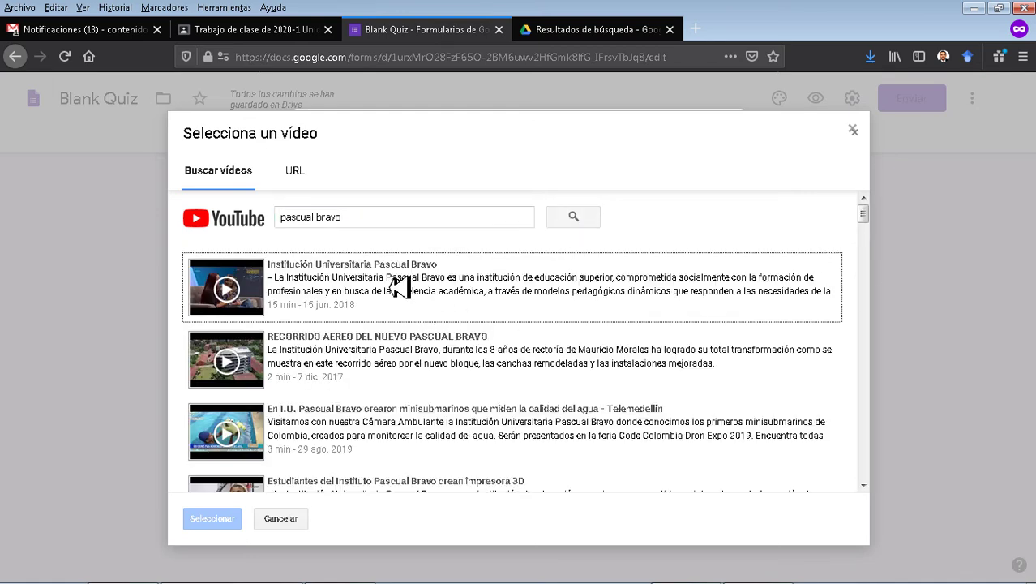
pyautogui.click(400, 288)
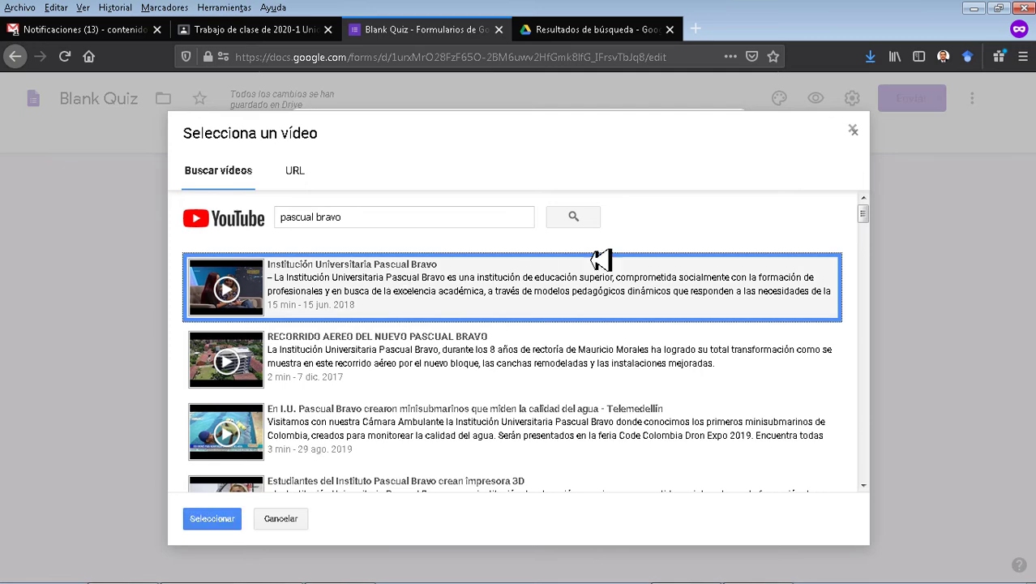
pyautogui.scroll(-3, 567, 280)
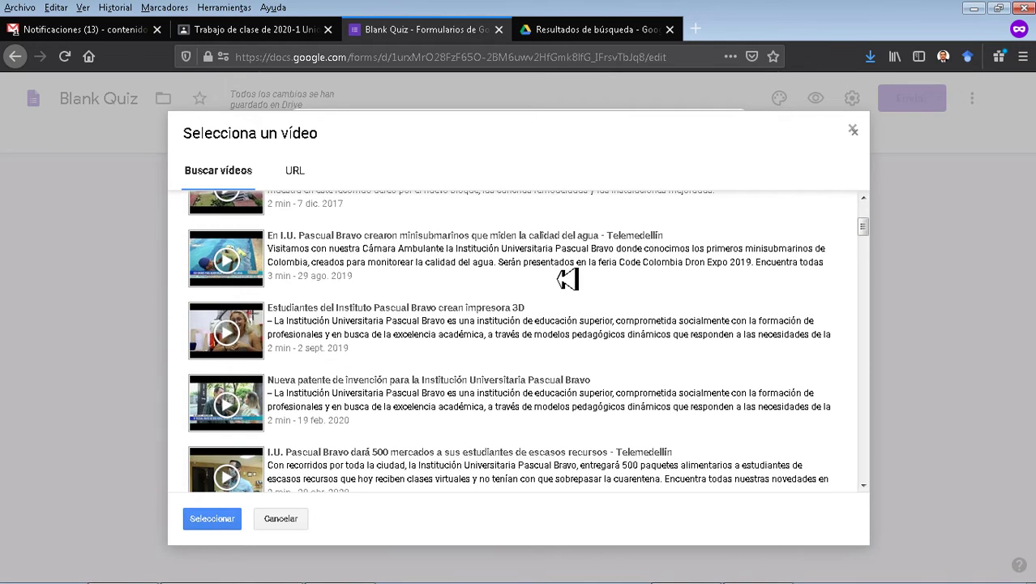
pyautogui.scroll(3, 567, 280)
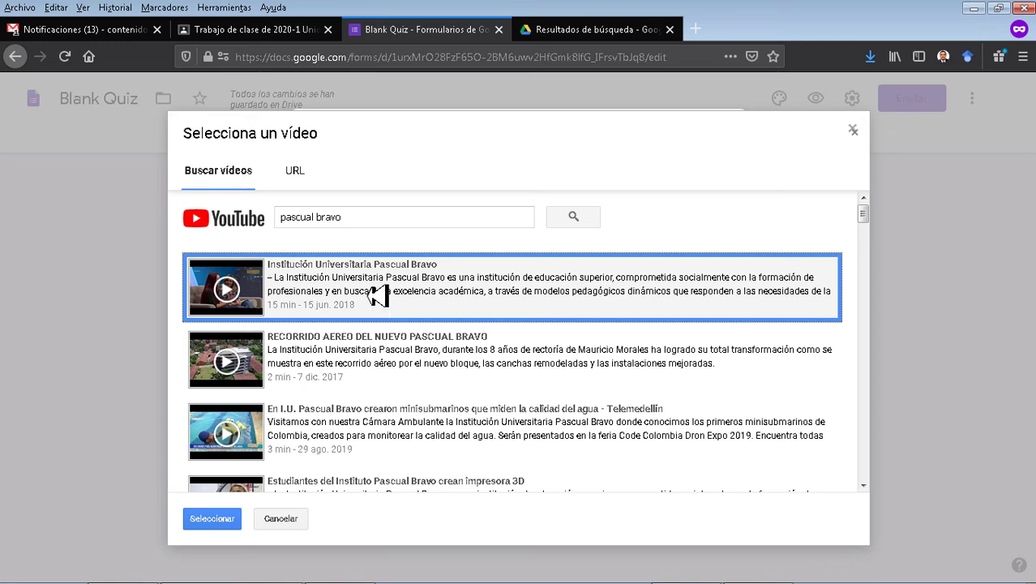
pyautogui.click(507, 290)
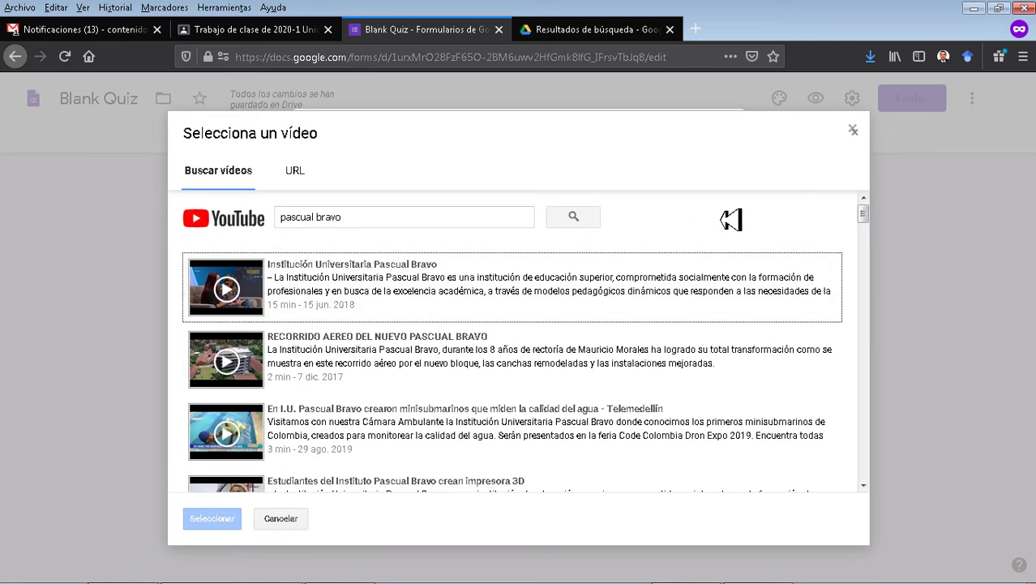
pyautogui.click(420, 288)
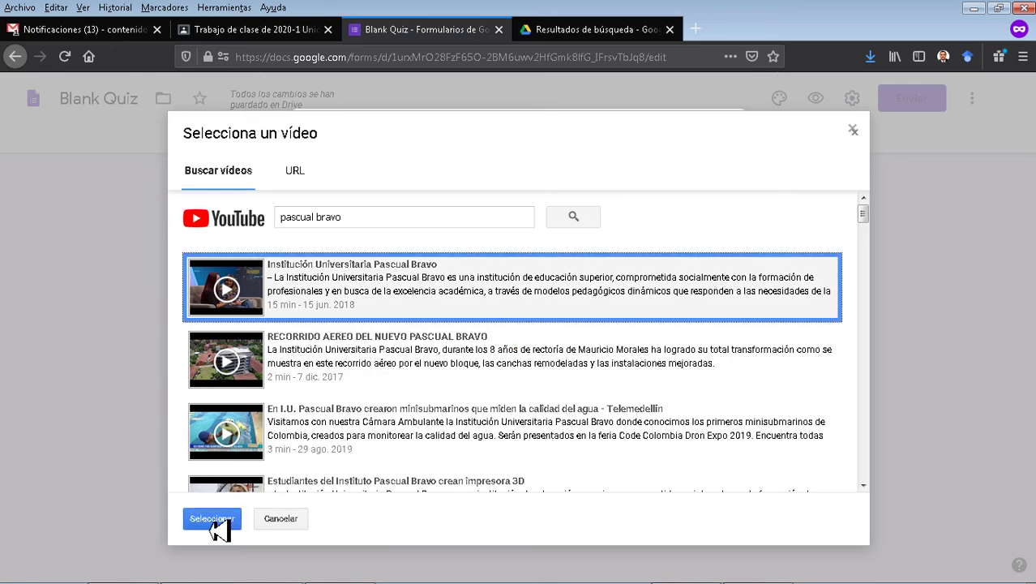
pyautogui.click(216, 523)
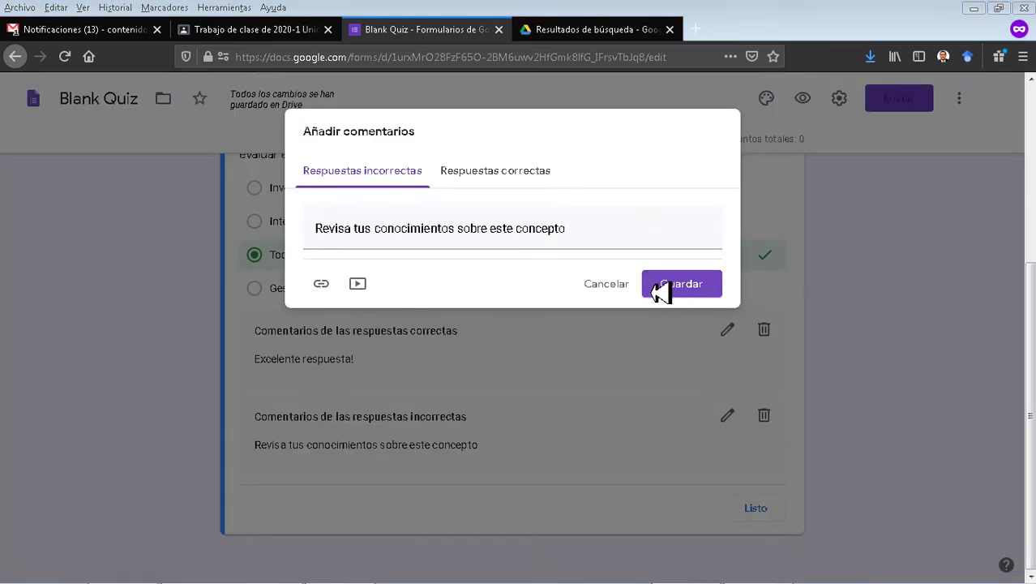
# Save the incorrect-answer feedback and finish the first question's answer key with Listo.
pyautogui.click(688, 284)
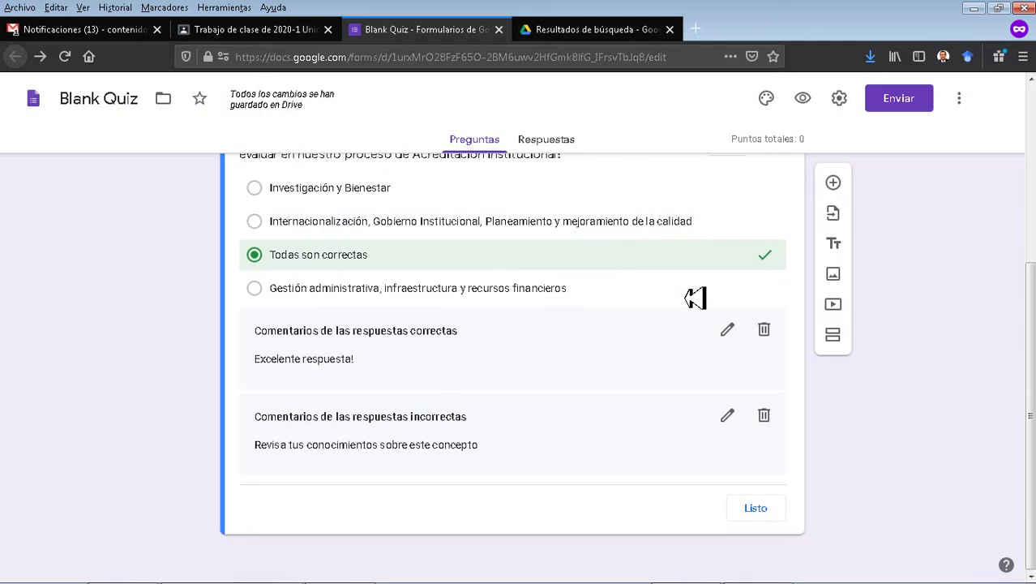
pyautogui.scroll(3, 666, 310)
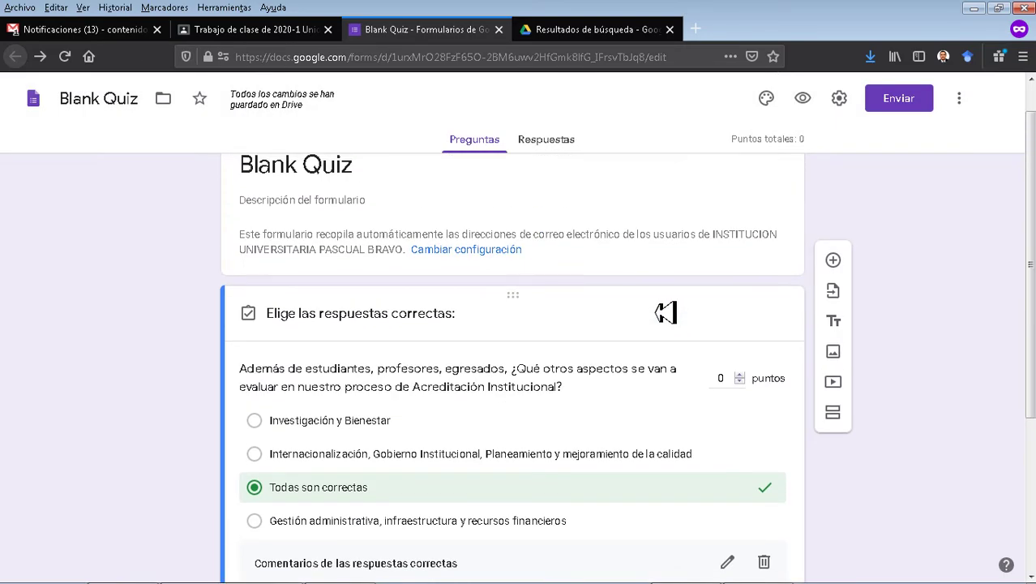
pyautogui.scroll(-3, 645, 349)
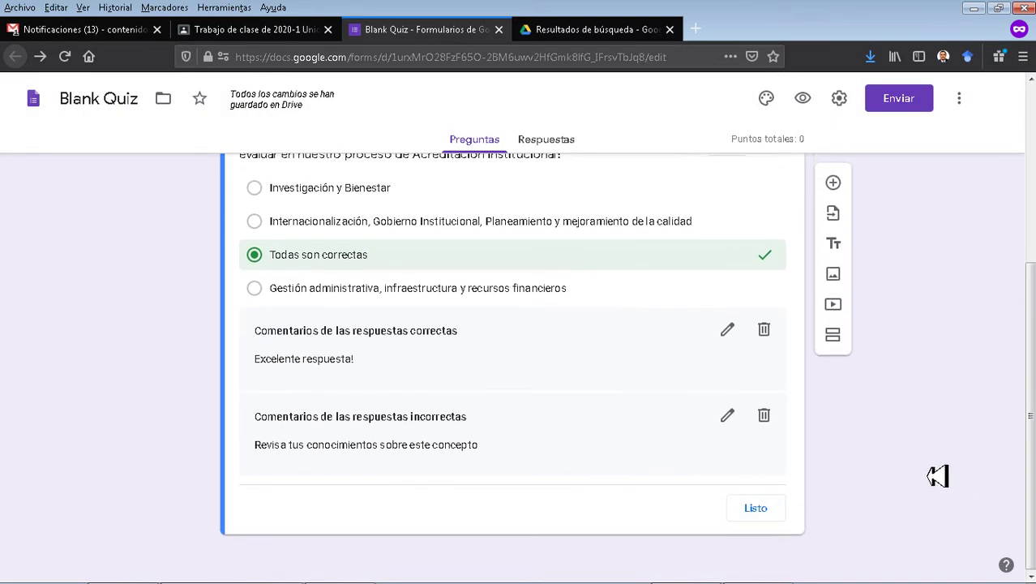
pyautogui.click(754, 509)
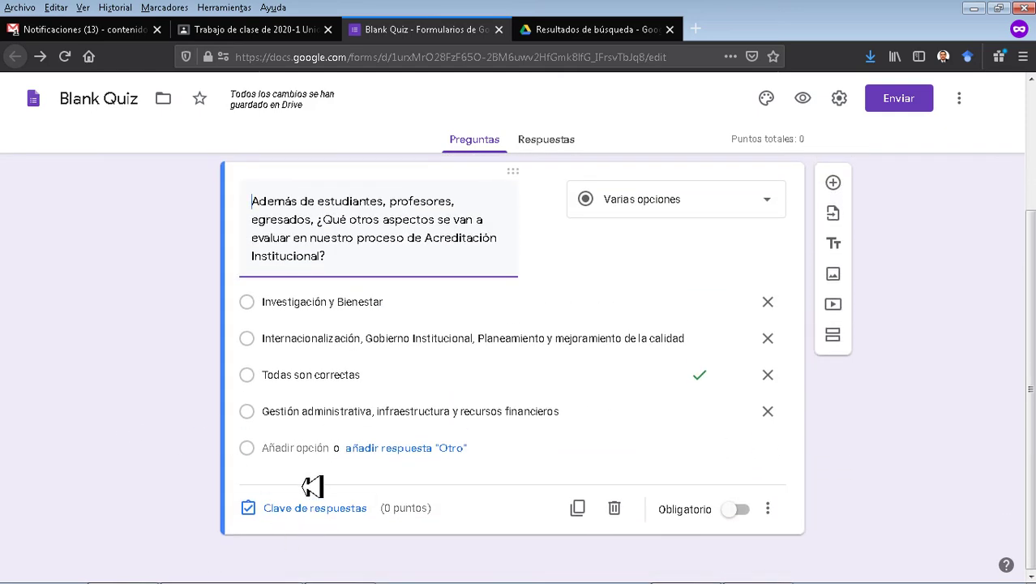
pyautogui.scroll(2, 315, 493)
# Add the question '¿Cuántos pasos tiene la Ruta de Acreditación?' with answer options 9, 3, 7, 5.
pyautogui.scroll(-2, 740, 472)
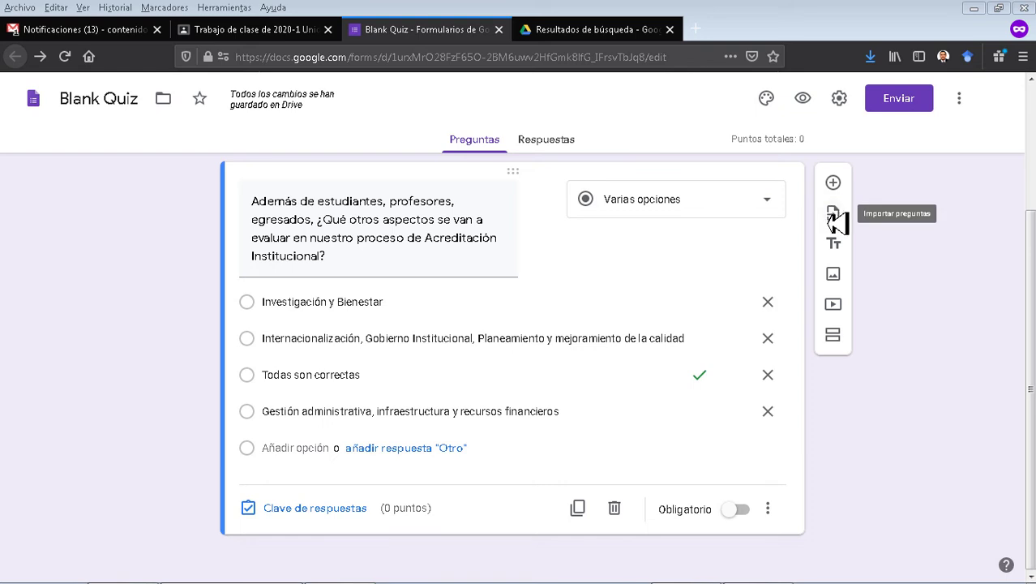
pyautogui.click(833, 183)
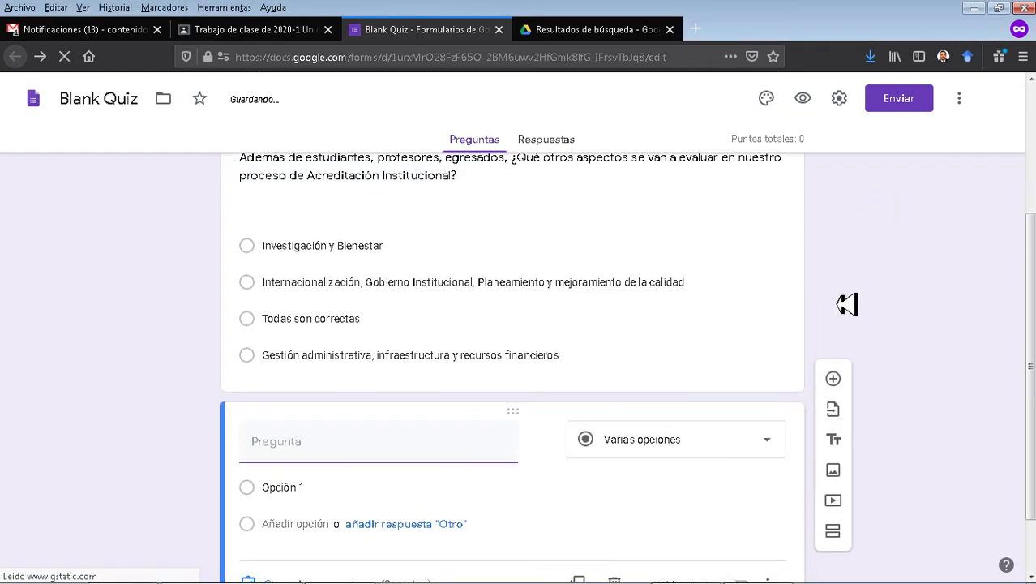
pyautogui.write('¿Cuántos pasos tiene la Ruta de Acreditación?')
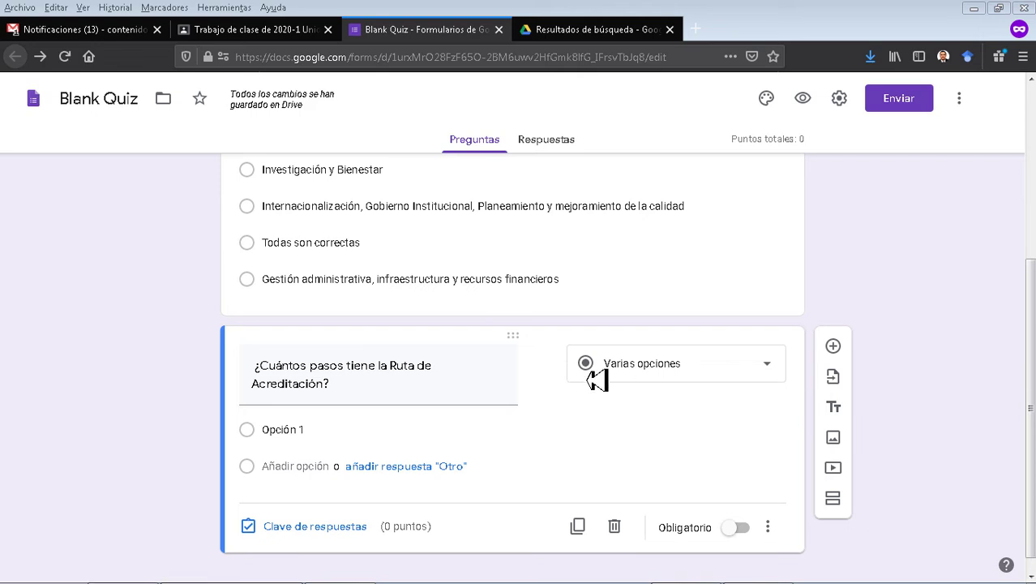
pyautogui.click(333, 442)
pyautogui.write('9 3 7 5')
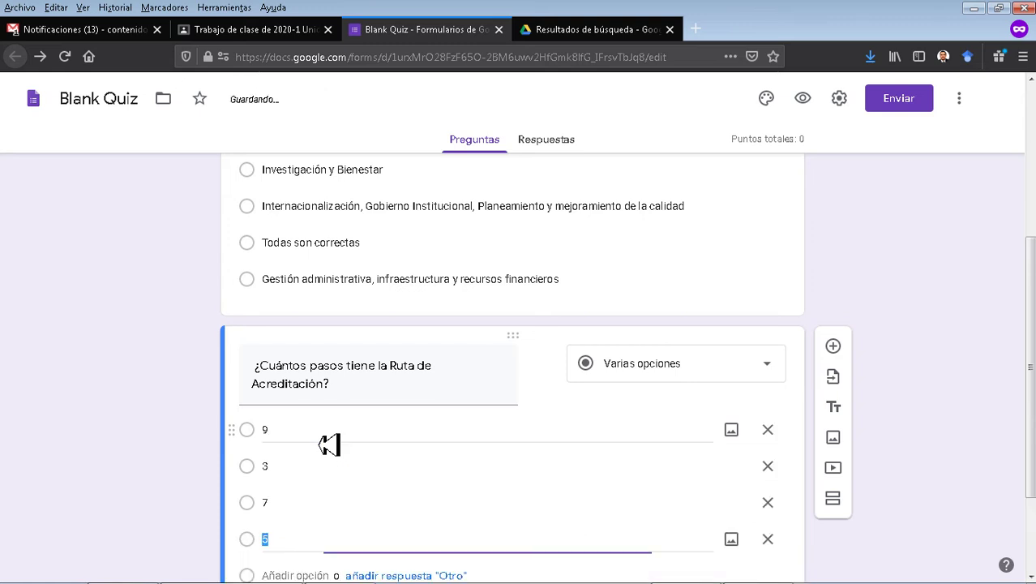
pyautogui.scroll(-3, 329, 442)
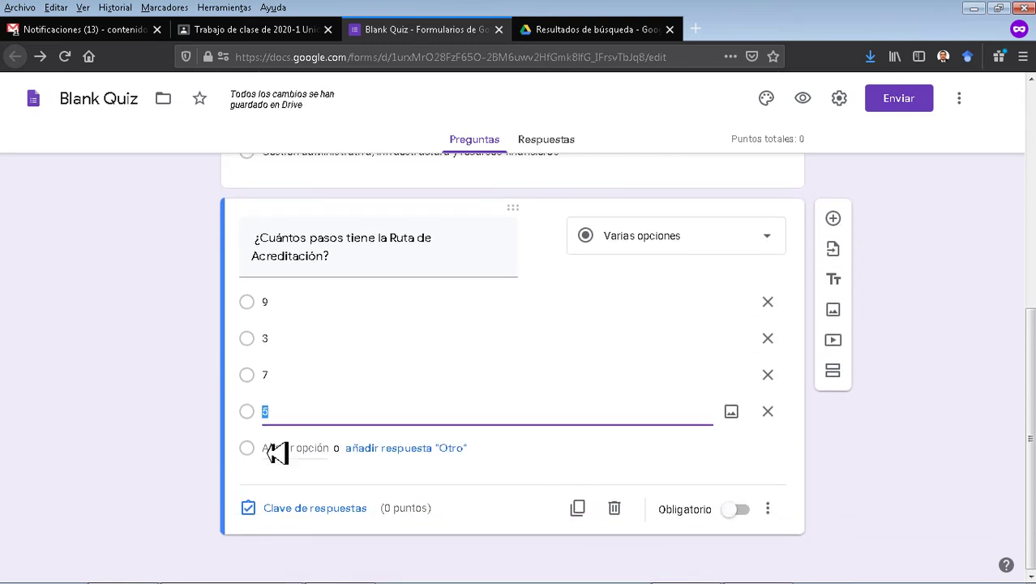
pyautogui.click(312, 510)
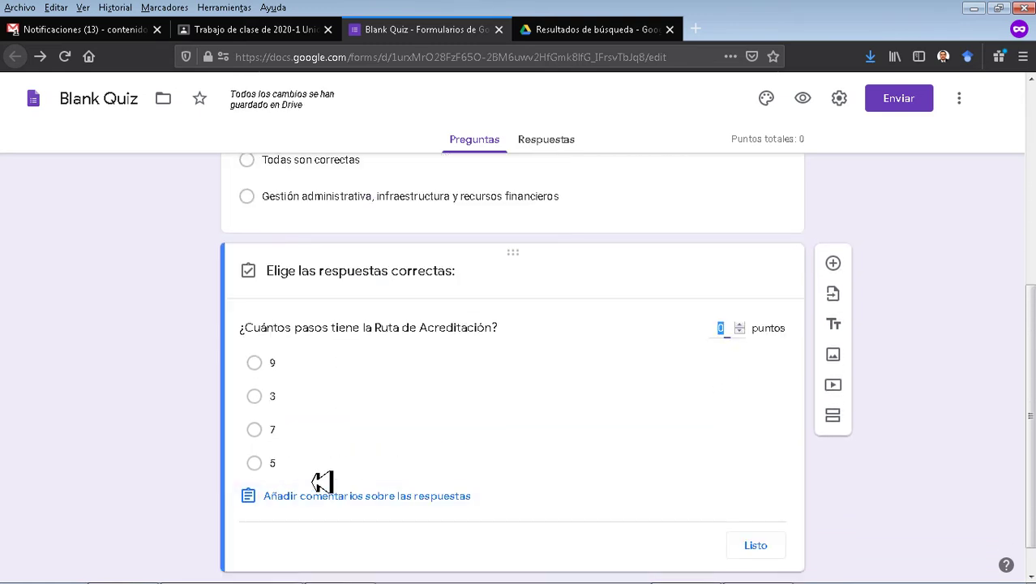
# Mark 5 as correct and save the incorrect-answer feedback 'Revisa tus conocimientos!'.
pyautogui.click(254, 464)
pyautogui.scroll(-1, 273, 455)
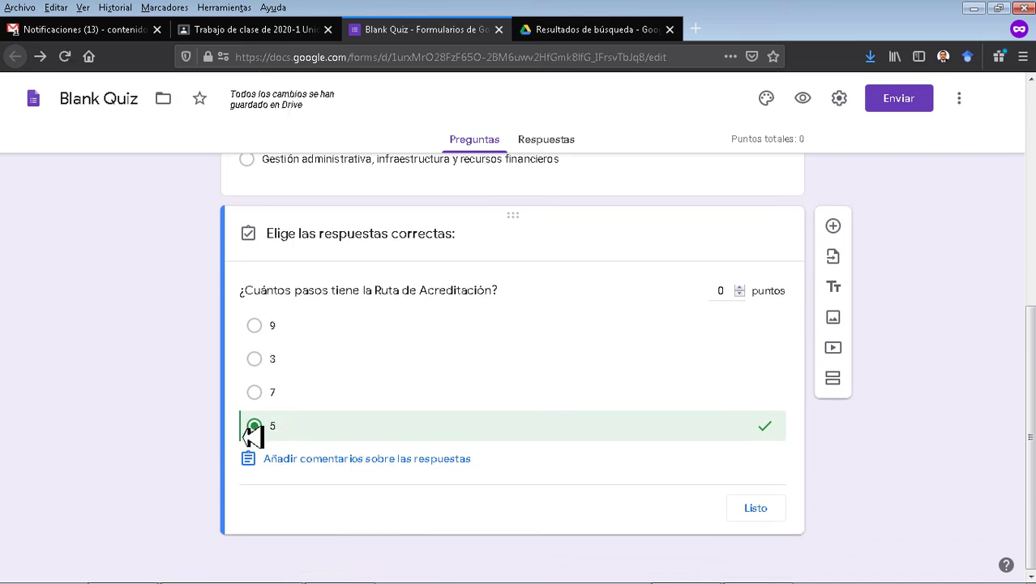
pyautogui.click(301, 459)
pyautogui.click(423, 243)
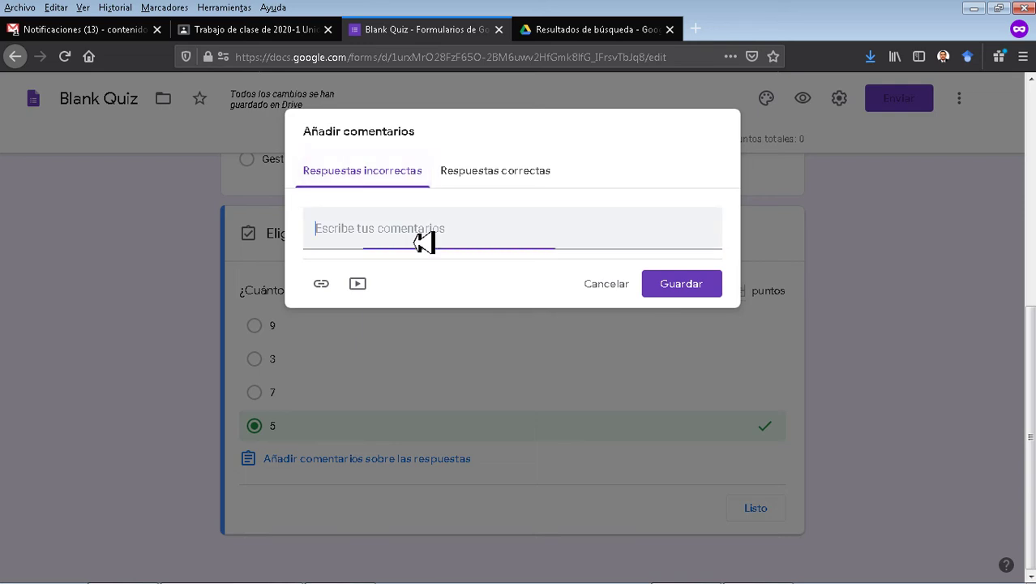
pyautogui.write('Revisa')
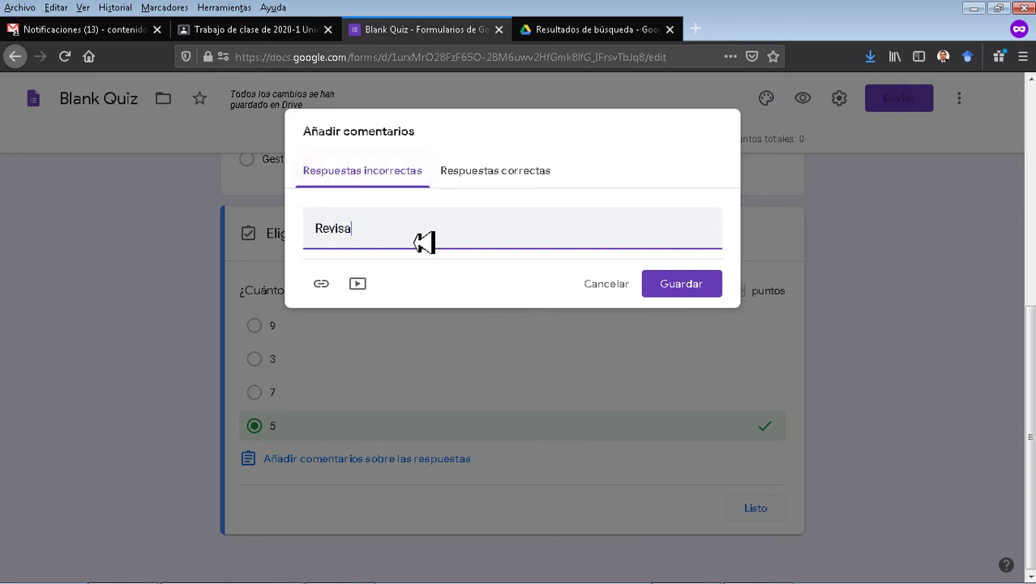
pyautogui.write(' tus conocimientos!')
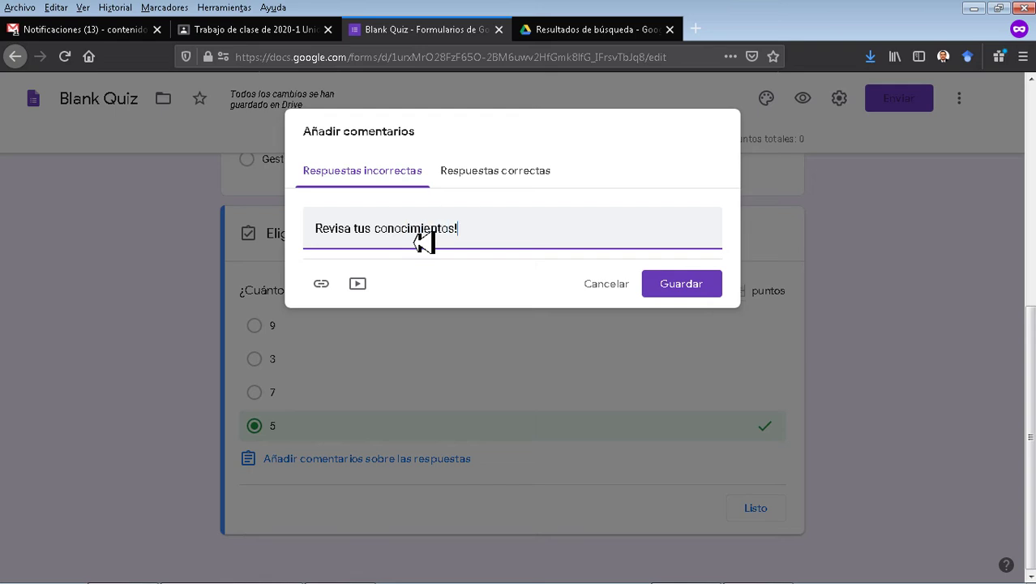
pyautogui.click(684, 281)
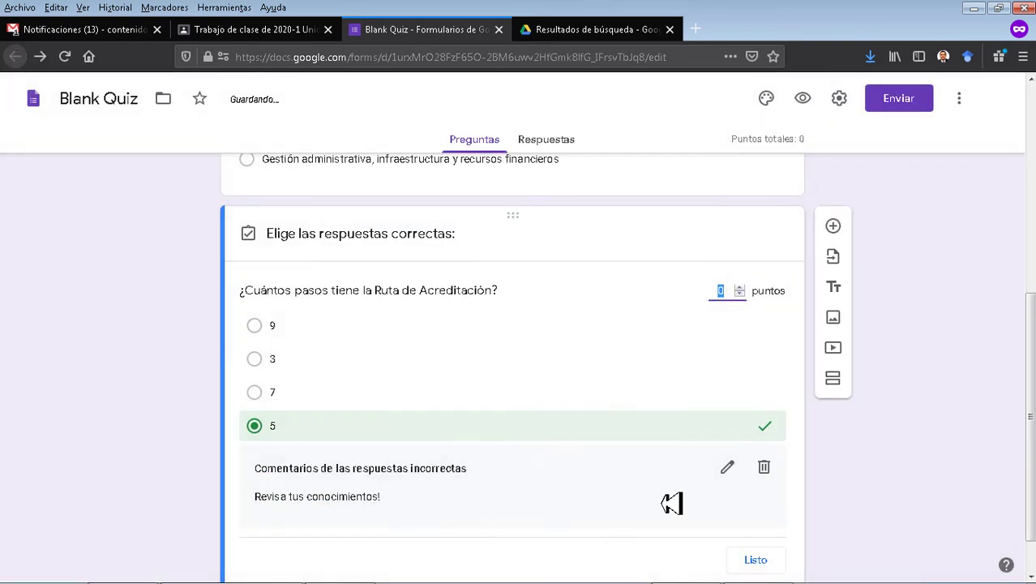
# Save the correct-answer feedback 'Muy bien!' and close the answer key.
pyautogui.click(727, 468)
pyautogui.click(509, 180)
pyautogui.click(485, 240)
pyautogui.write('Muy bien!')
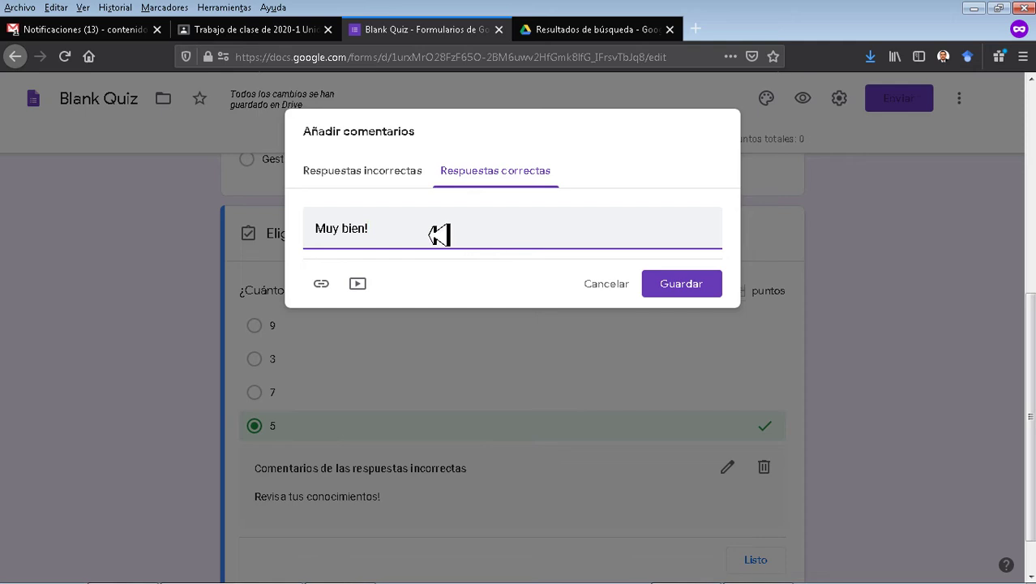
pyautogui.click(683, 284)
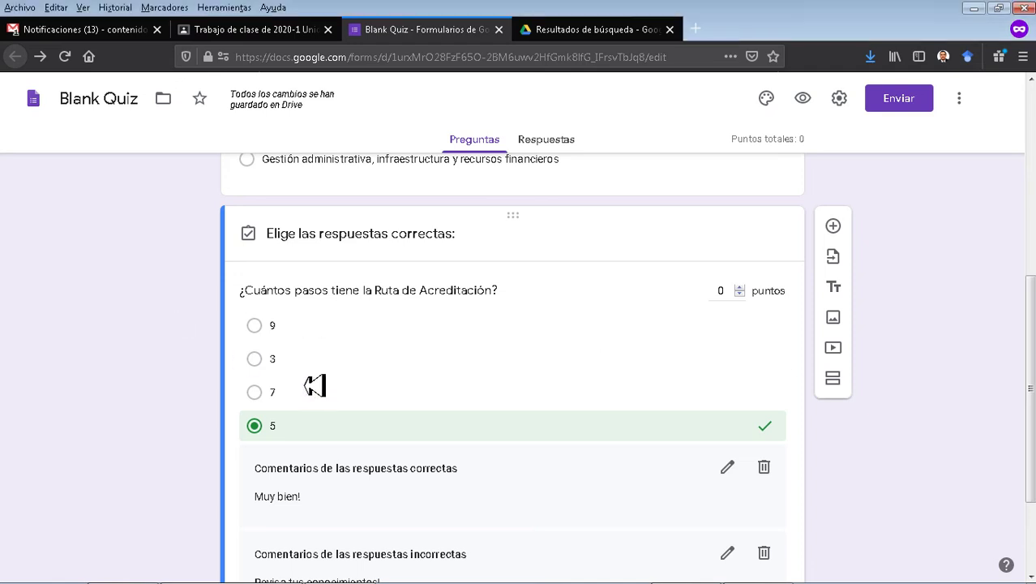
pyautogui.scroll(-2, 319, 398)
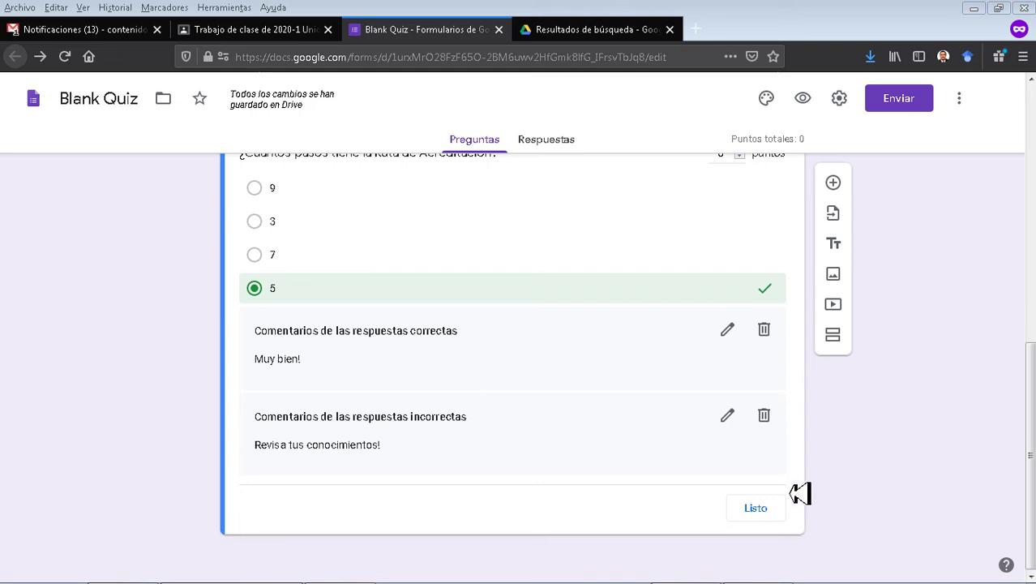
pyautogui.click(756, 509)
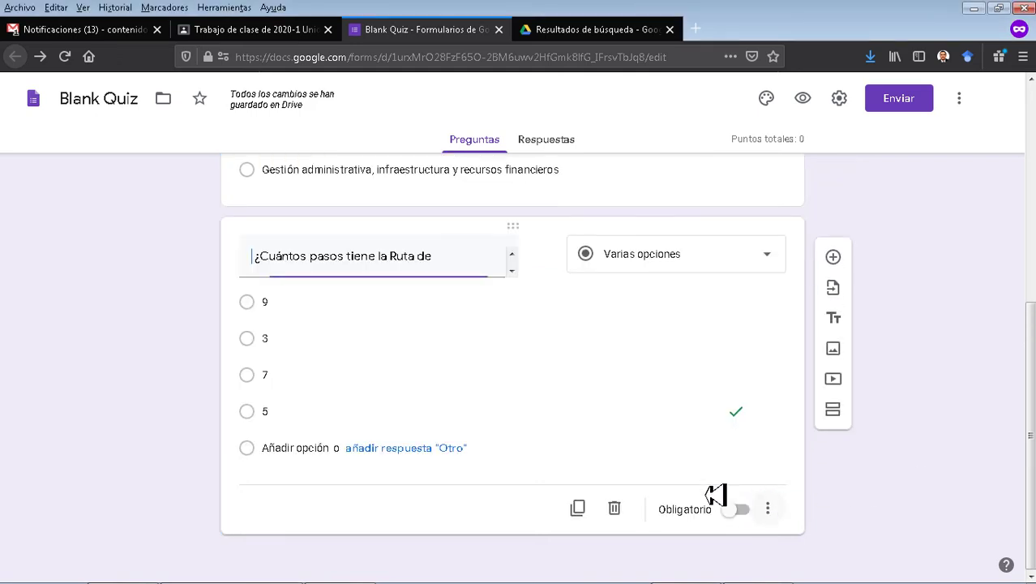
# Duplicate the steps question, paste the Consejo Nacional de Acreditación wording, and replace its options with four new ones.
pyautogui.click(583, 508)
pyautogui.scroll(-2, 589, 516)
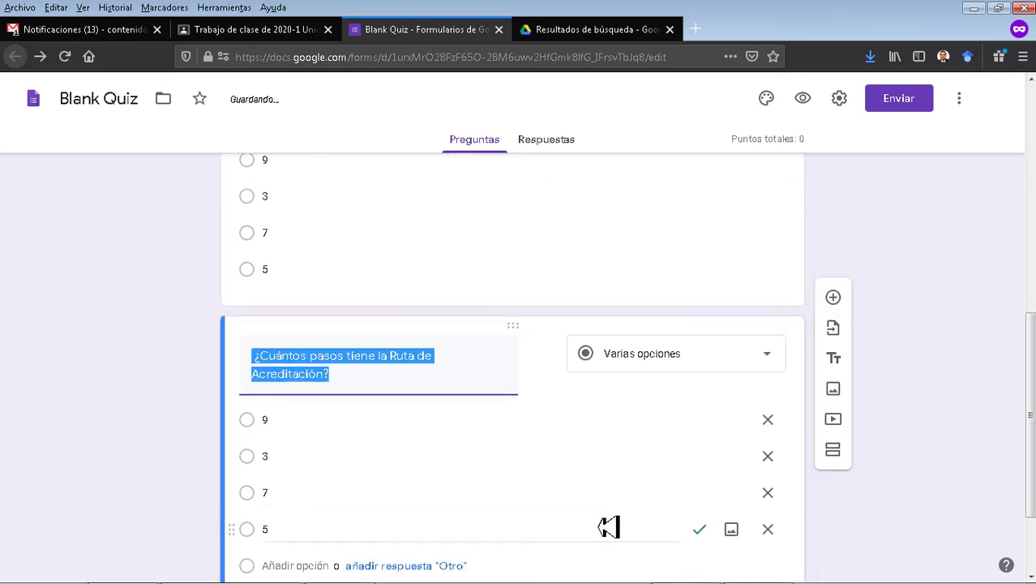
pyautogui.scroll(3, 481, 461)
pyautogui.scroll(-3, 339, 314)
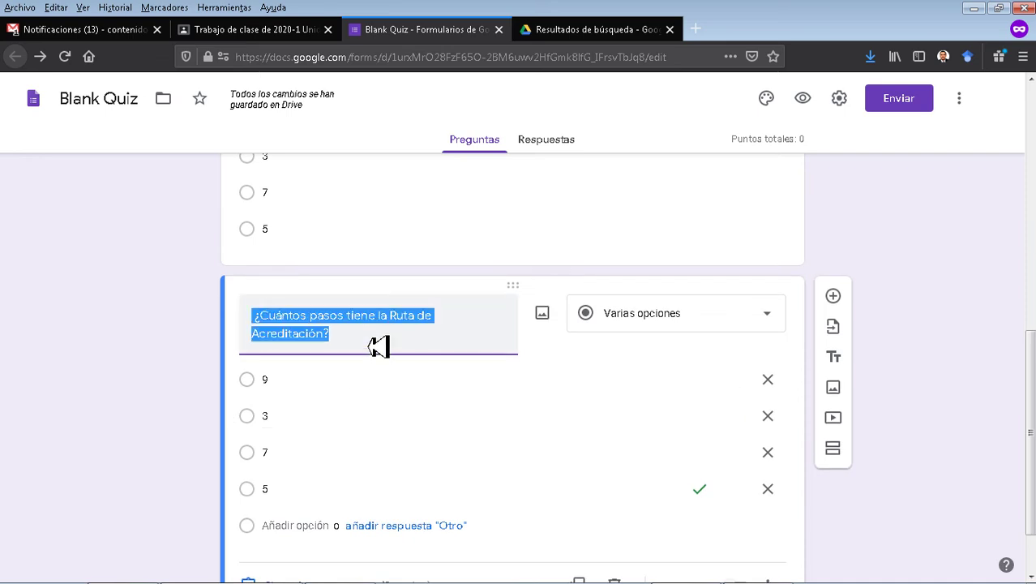
pyautogui.write('El Consejo Nacional de Acreditación emite la evaluación final sobre la acreditación a:')
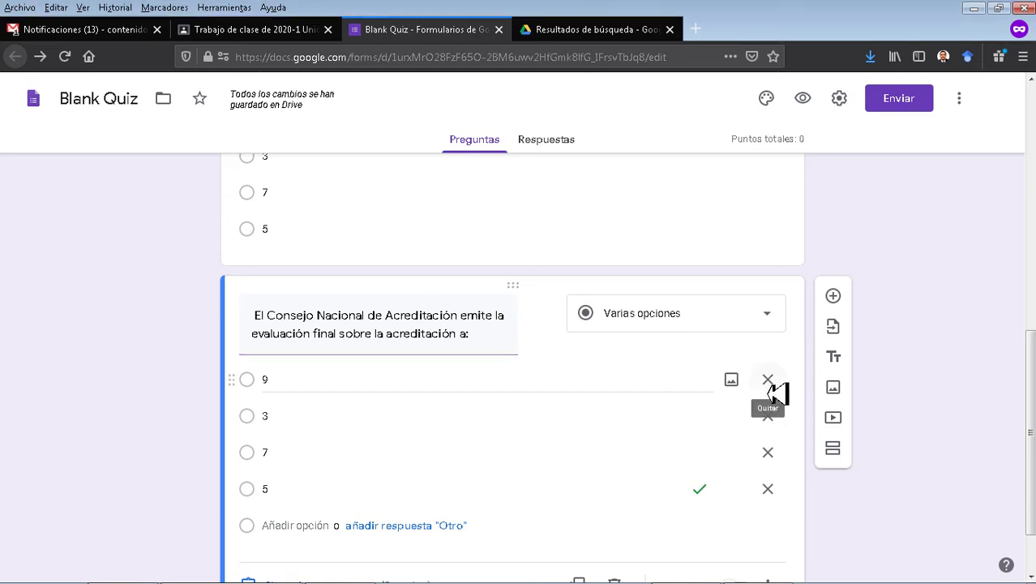
pyautogui.click(775, 393)
pyautogui.click(774, 393)
pyautogui.click(774, 394)
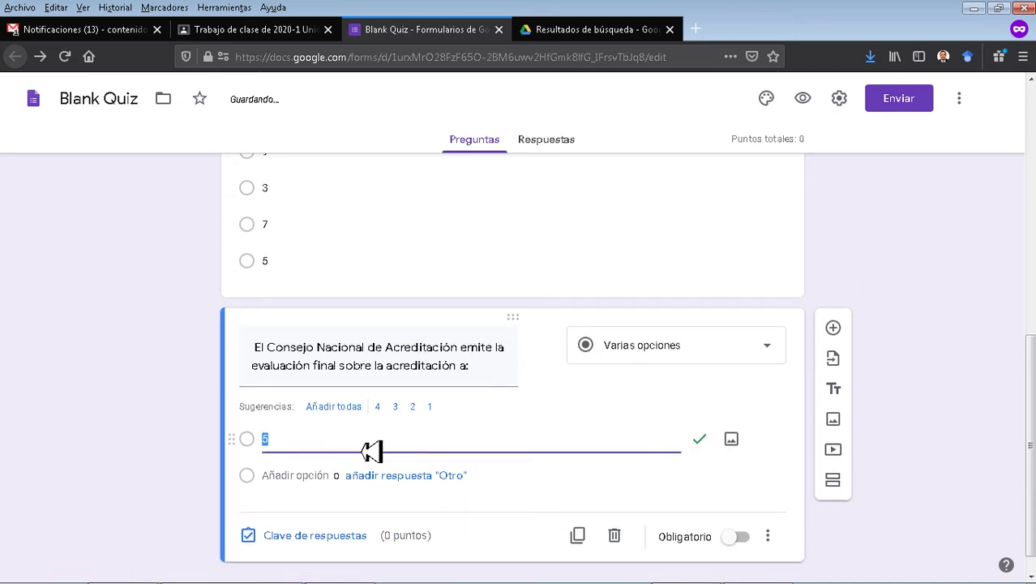
pyautogui.write('Al Ministerio de Educación Nacional Al Rector de la institución que busca ser acreditada Al Alcalde de la ciudad donde está ubicada la institución El Presidente de la República')
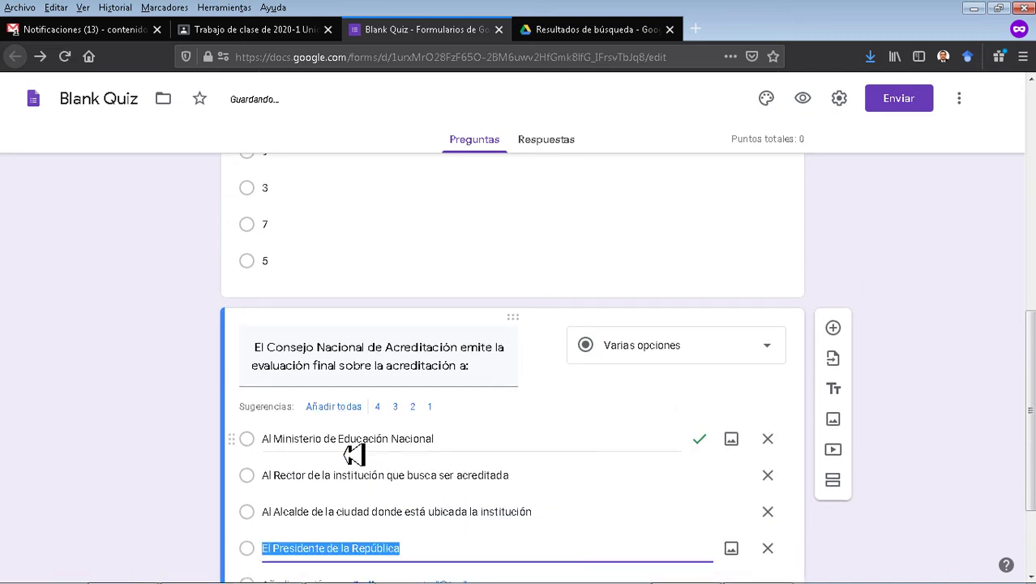
pyautogui.scroll(-3, 349, 442)
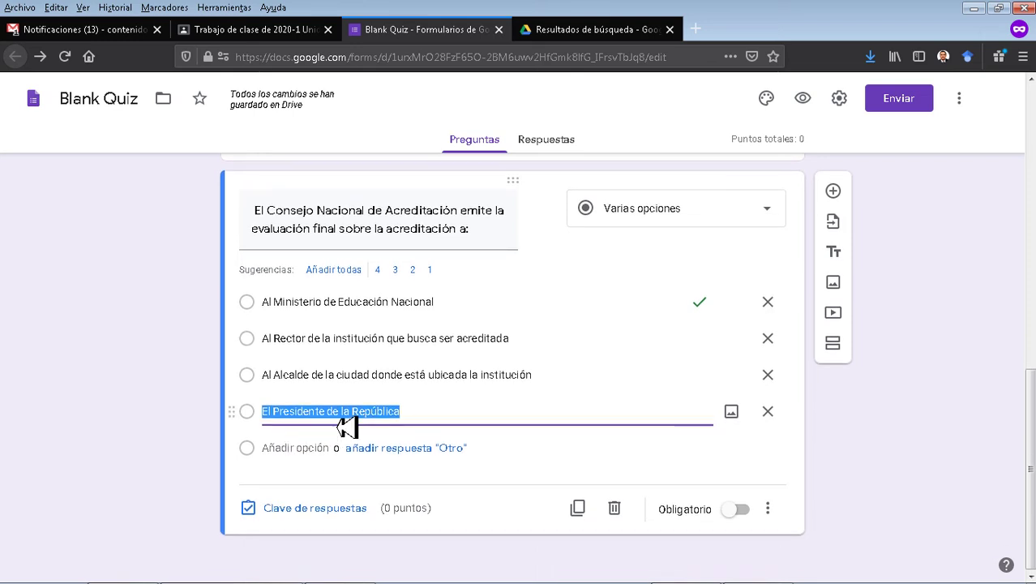
pyautogui.click(332, 511)
pyautogui.scroll(-3, 182, 418)
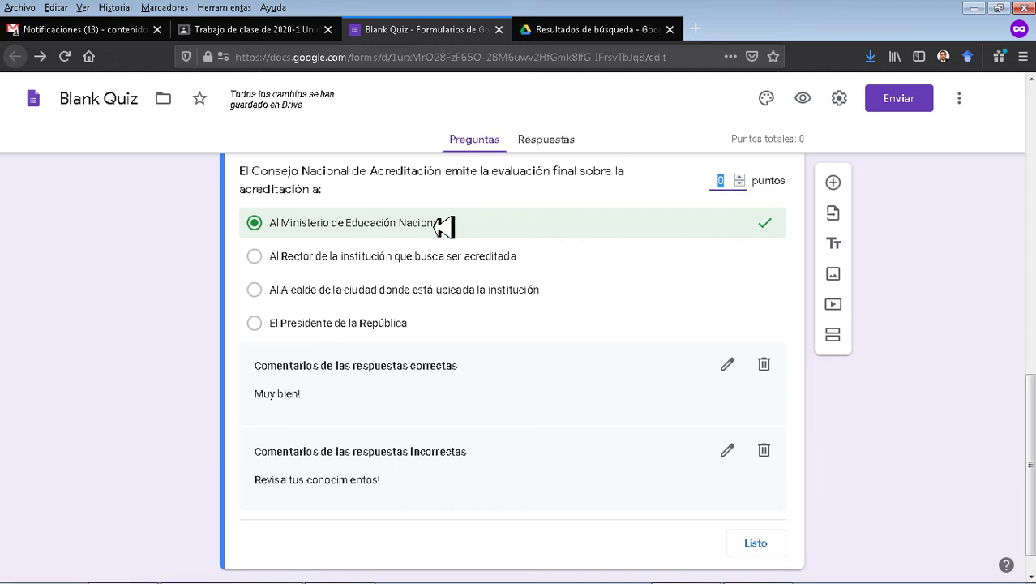
pyautogui.click(144, 338)
pyautogui.scroll(-1, 454, 406)
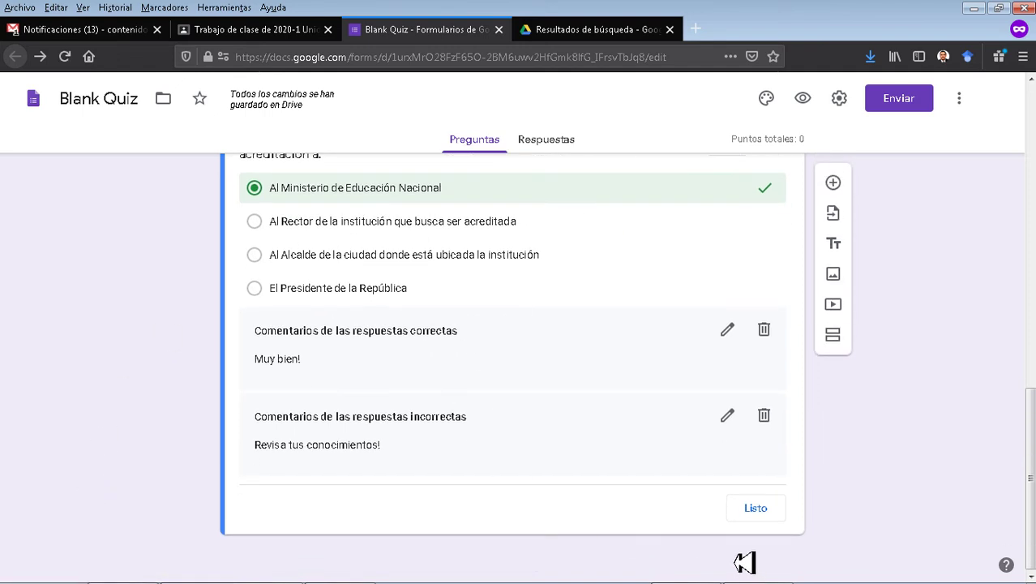
pyautogui.click(755, 509)
pyautogui.scroll(10, 758, 523)
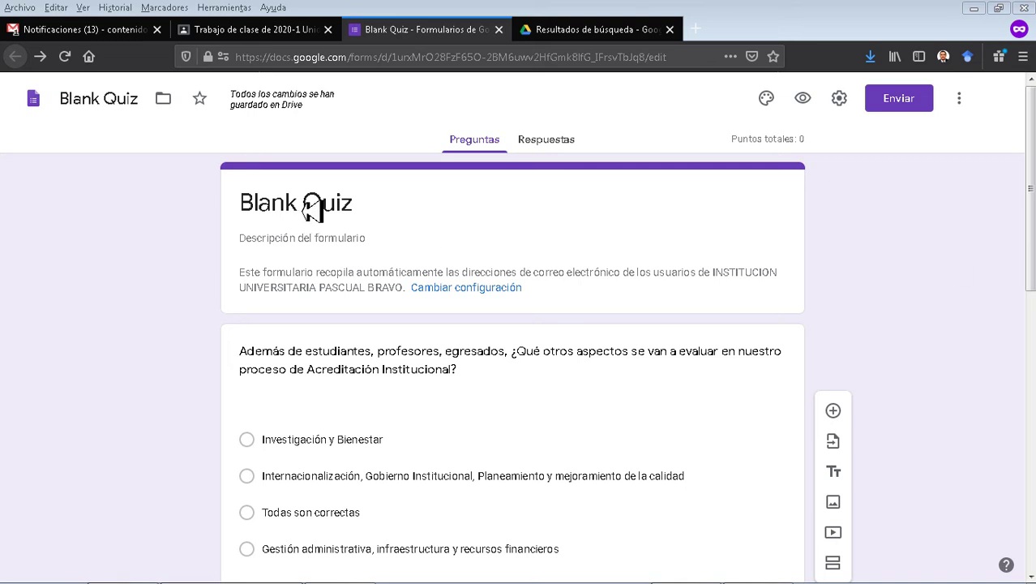
# Rename the form file and its heading to 'Juntos hacia la Acreditación'.
pyautogui.click(85, 99)
pyautogui.write('Juntos hacia la Acreditación')
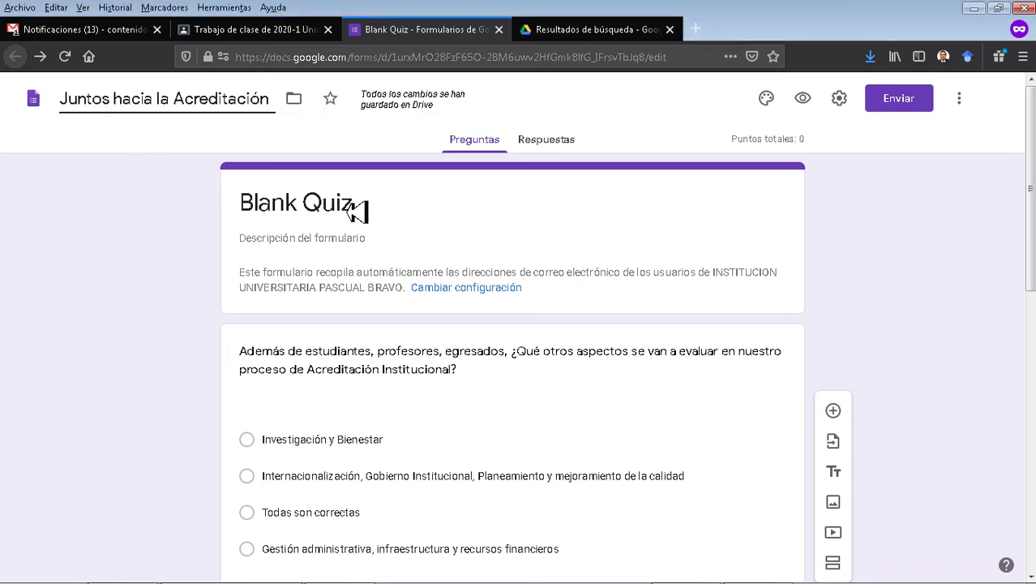
pyautogui.click(504, 224)
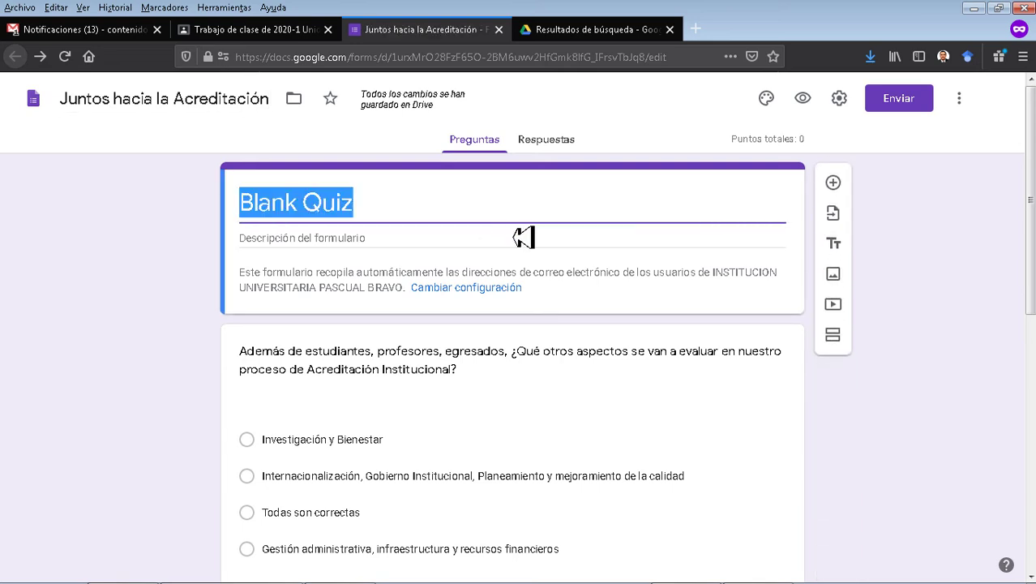
pyautogui.write('Juntos hacia la Acreditación')
pyautogui.click(168, 281)
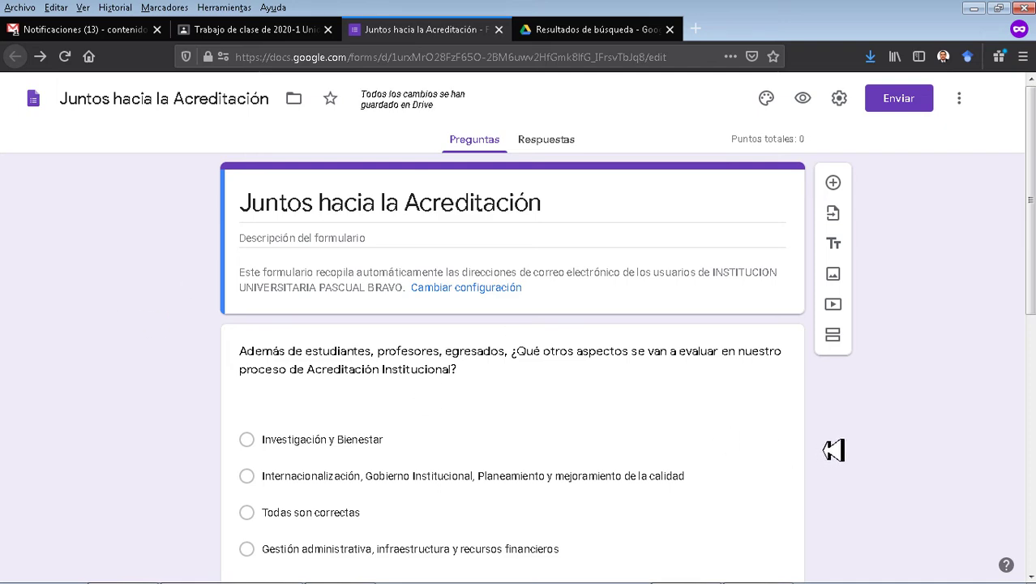
# Open the Enviar formulario dialog for the form.
pyautogui.scroll(-10, 874, 442)
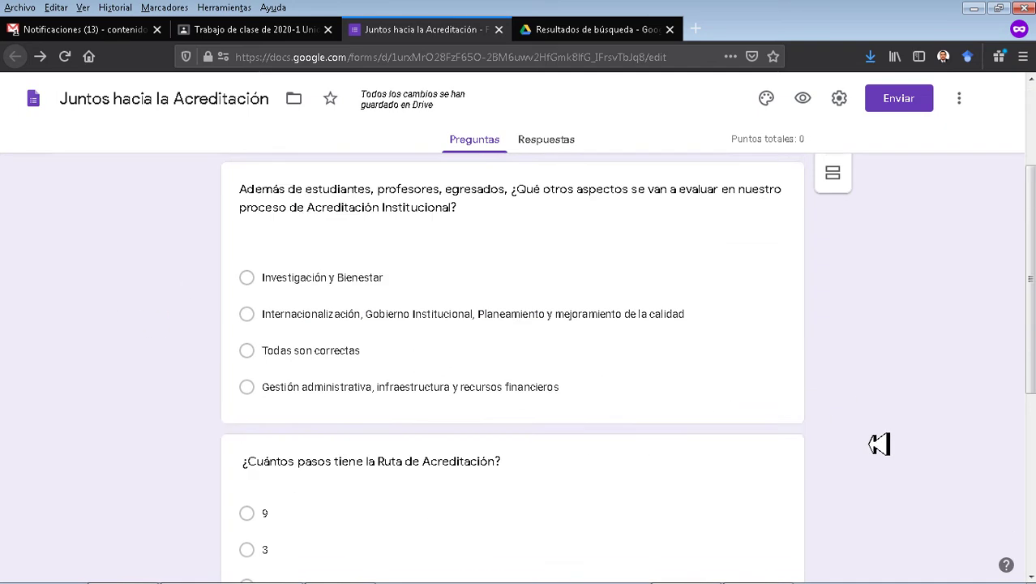
pyautogui.scroll(10, 885, 439)
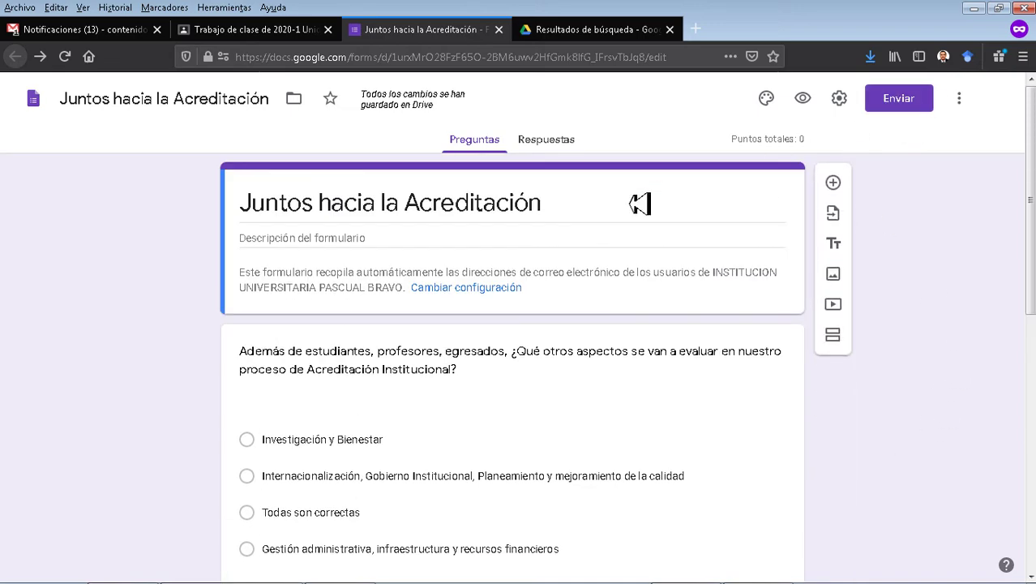
pyautogui.click(900, 110)
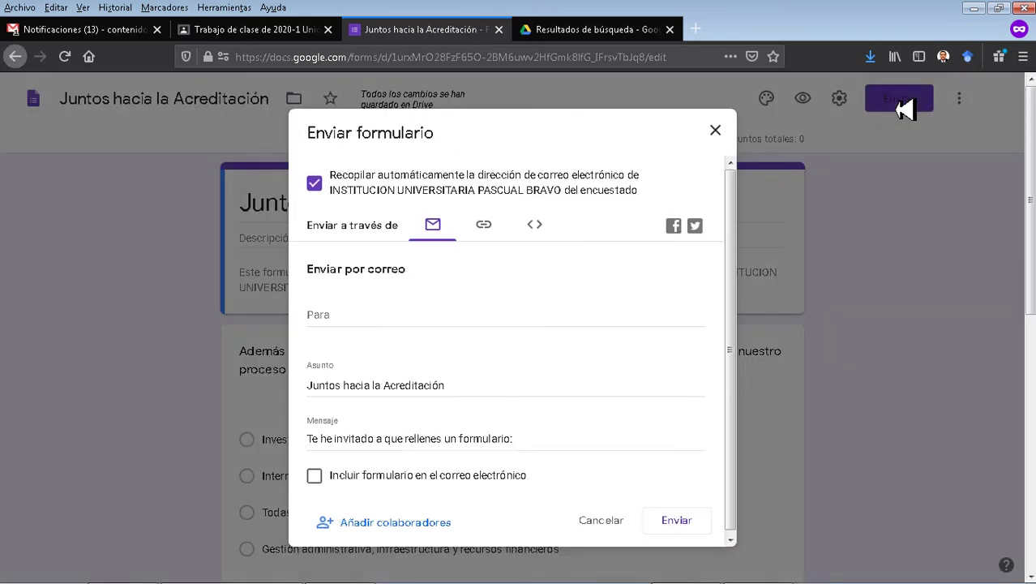
# Generate a shortened forms.gle link, cancel the dialog, and close the Forms tab.
pyautogui.click(486, 239)
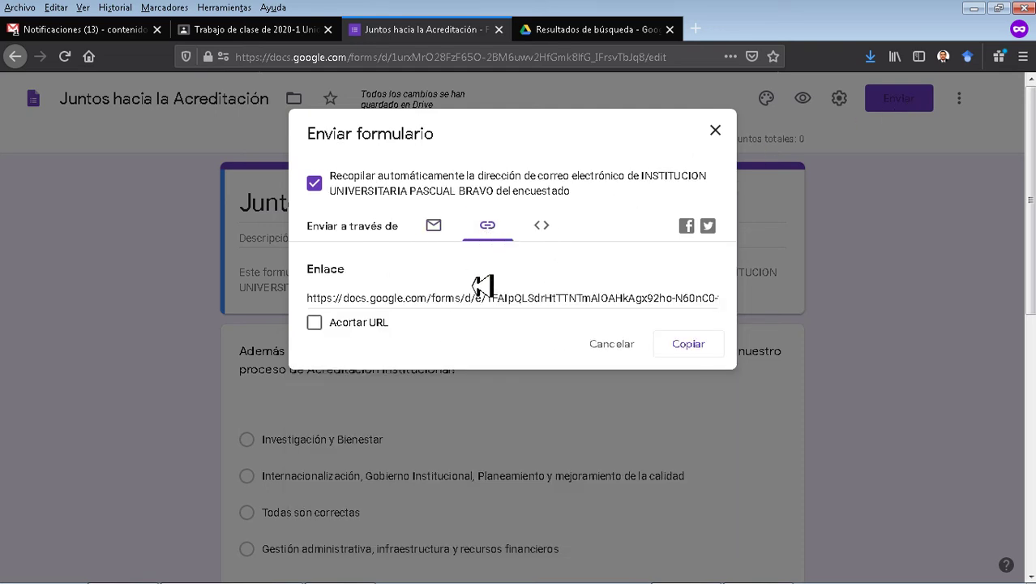
pyautogui.click(315, 324)
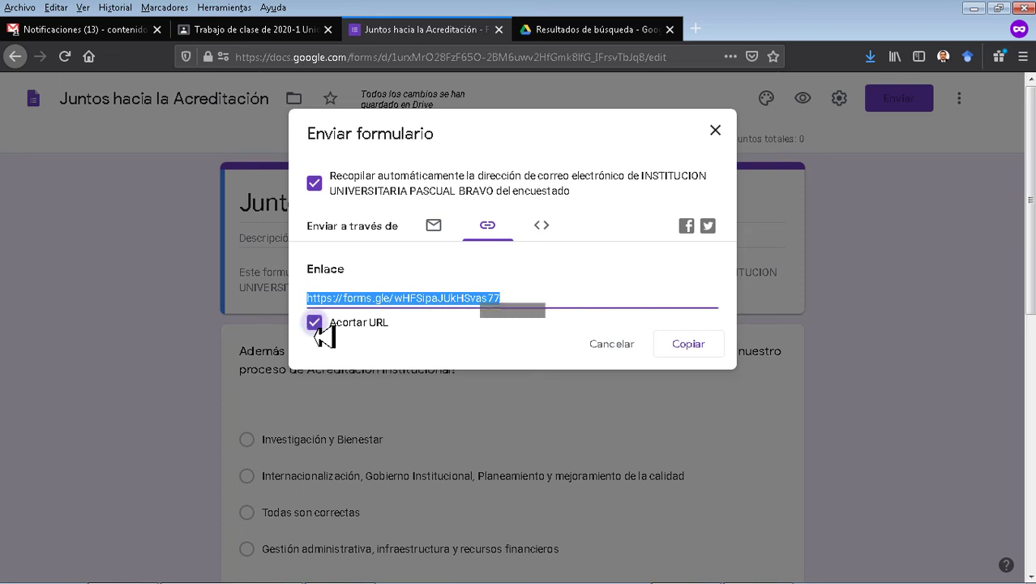
pyautogui.click(616, 351)
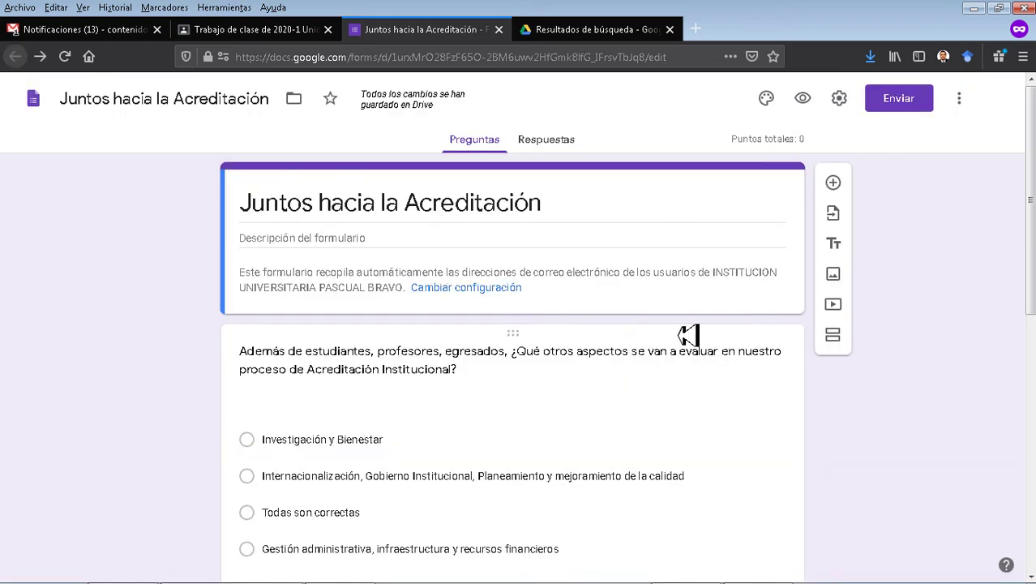
pyautogui.scroll(-10, 472, 366)
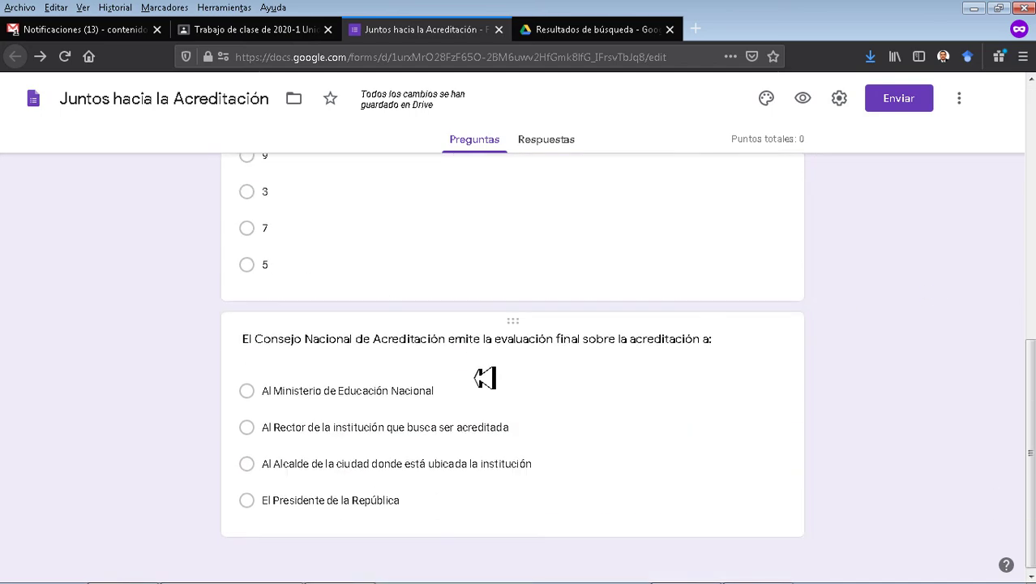
pyautogui.scroll(10, 514, 412)
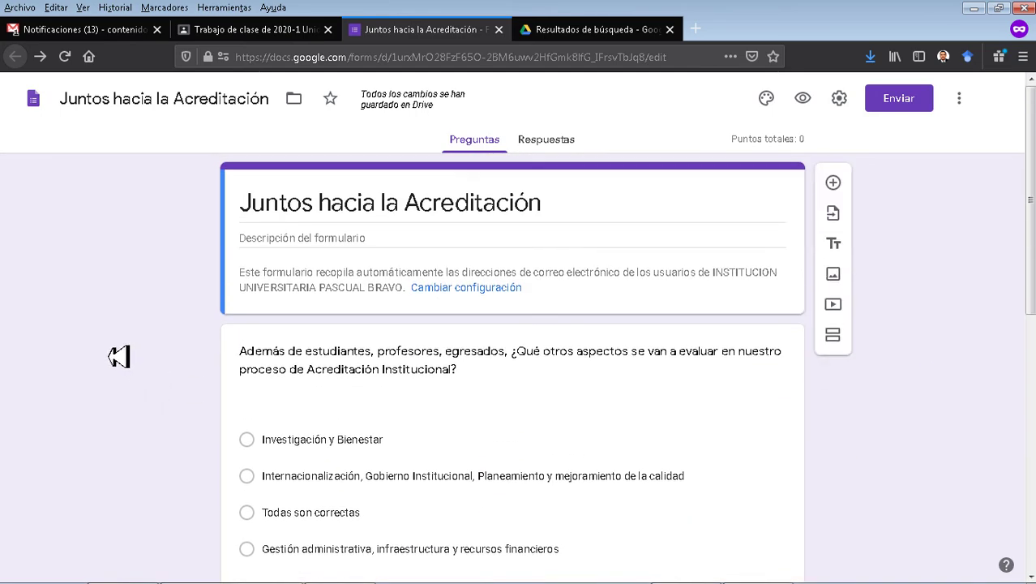
pyautogui.hotkey('ctrl', 'w')
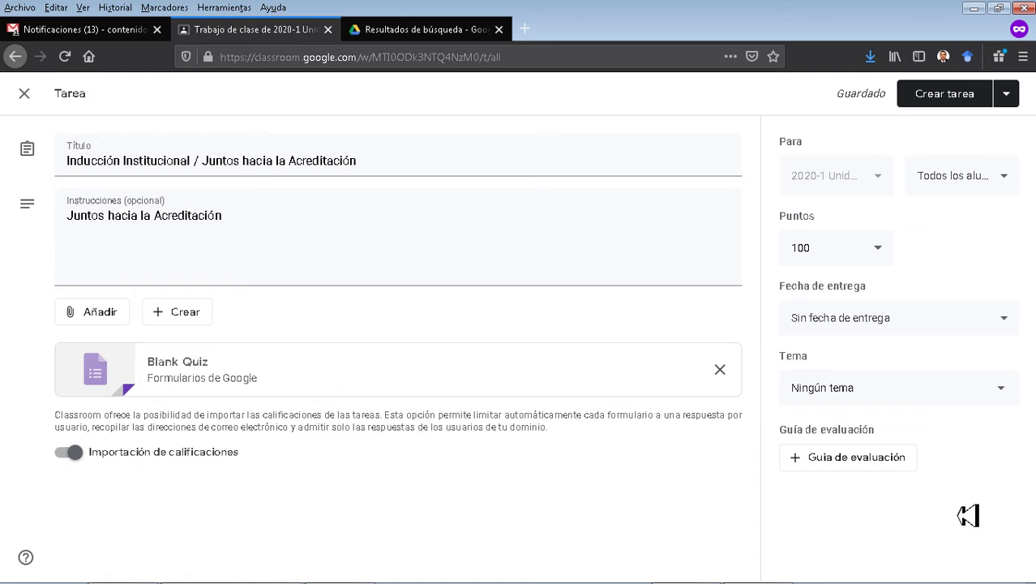
# Open the Blank Quiz attachment from the Classroom Tarea editor in Google Forms.
pyautogui.click(208, 382)
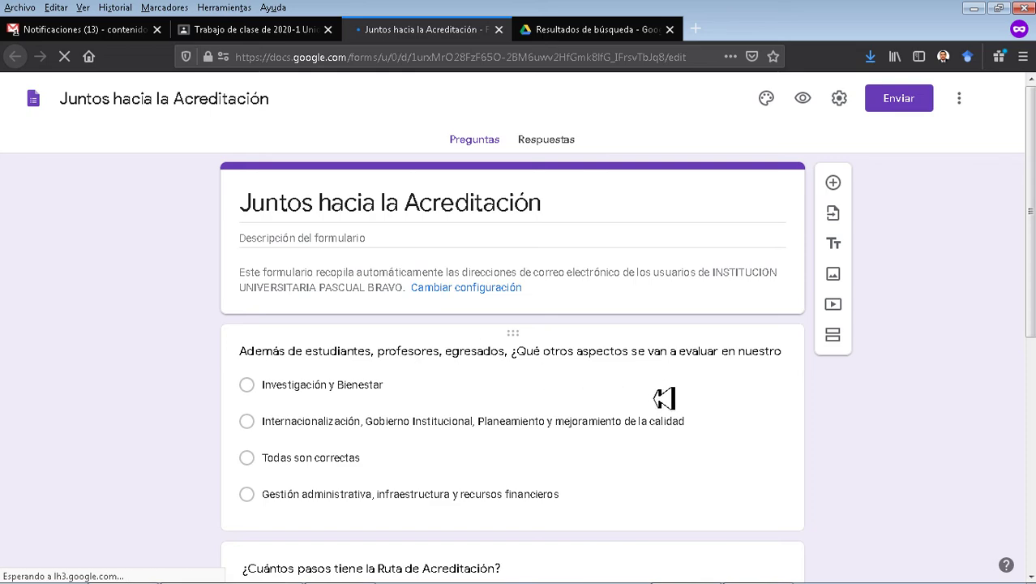
# Give the first quiz question its points value in the answer key.
pyautogui.scroll(-2, 666, 398)
pyautogui.scroll(2, 665, 398)
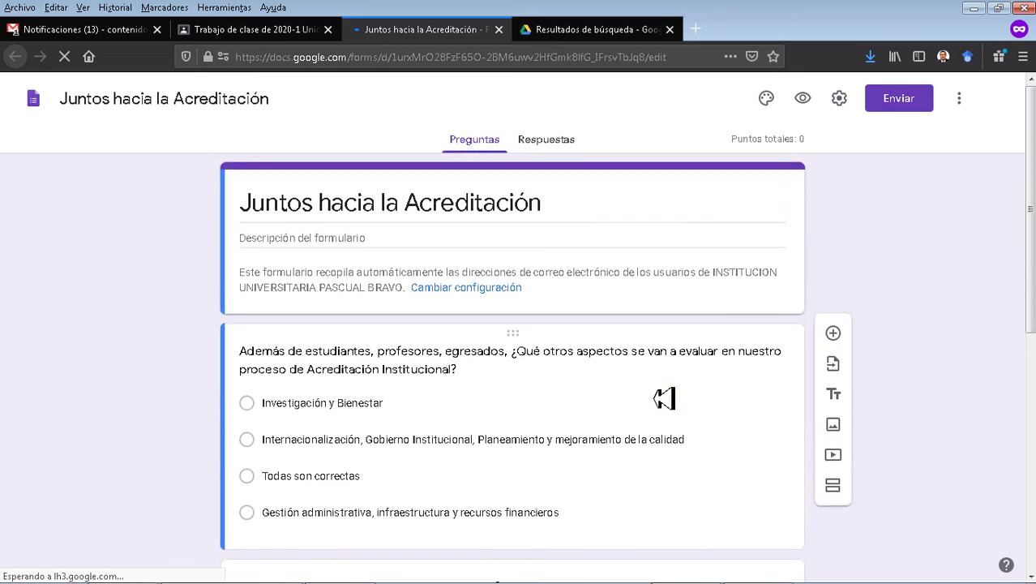
pyautogui.click(508, 418)
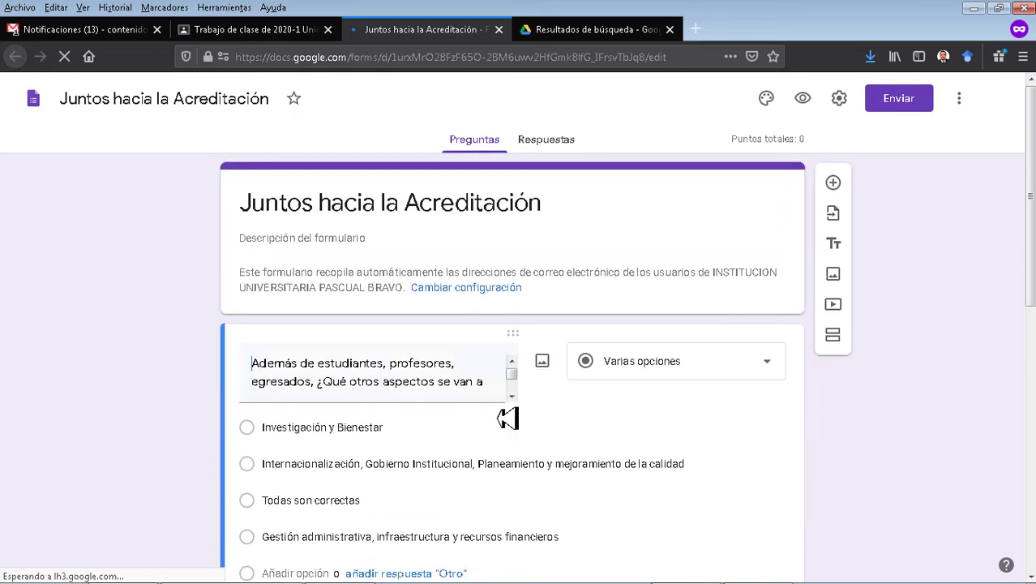
pyautogui.scroll(-2, 863, 442)
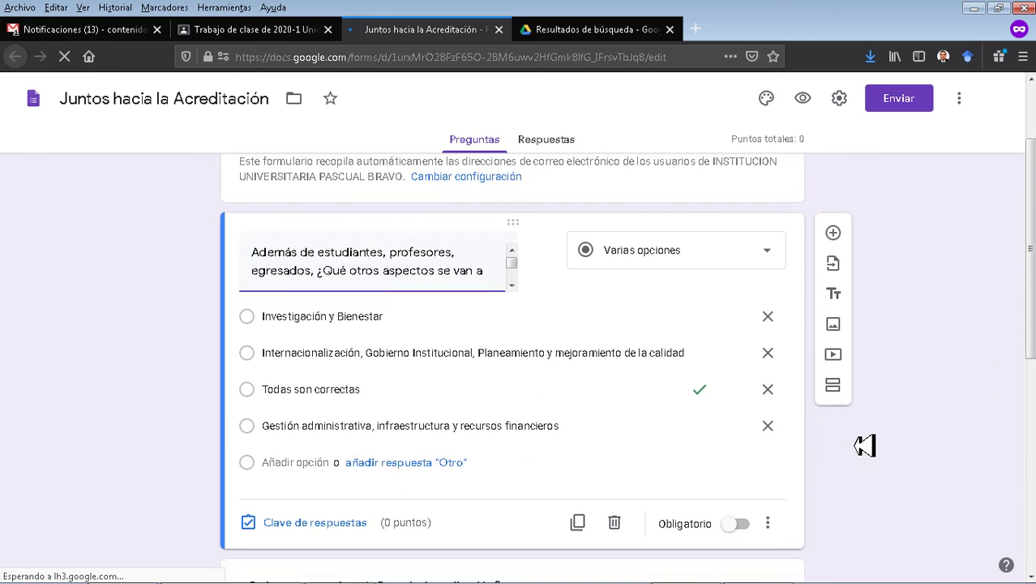
pyautogui.click(358, 486)
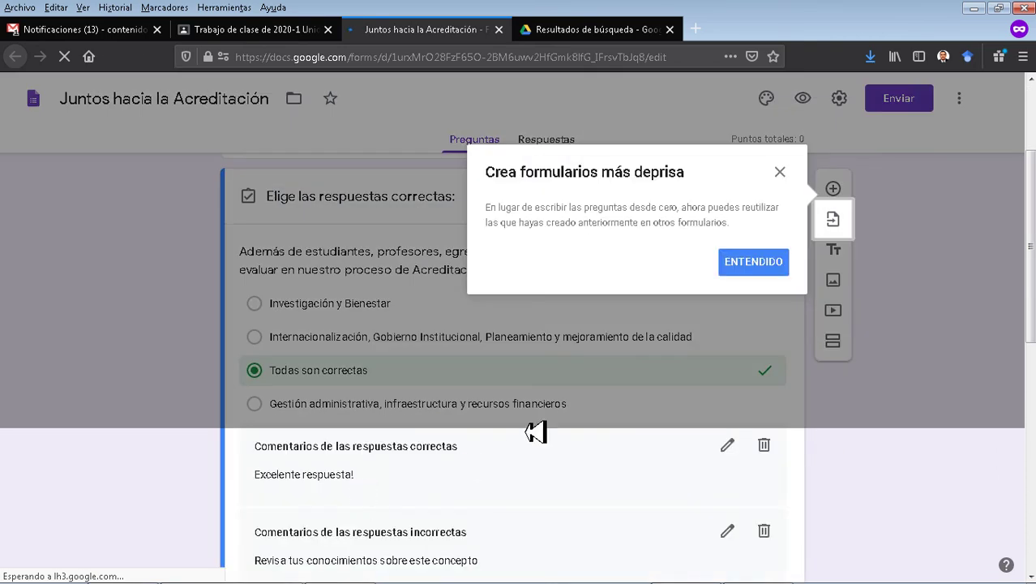
pyautogui.click(756, 268)
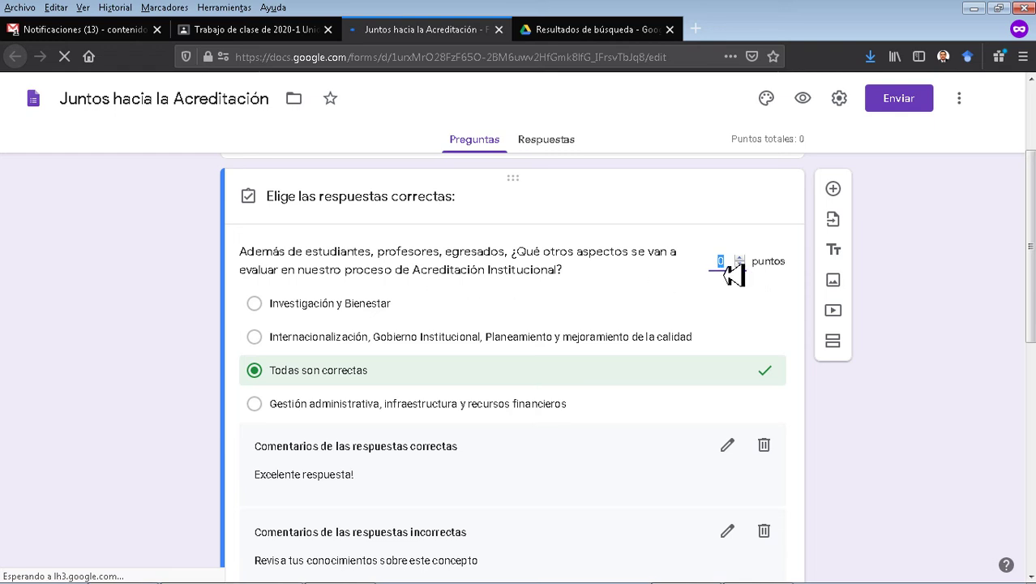
pyautogui.write('33')
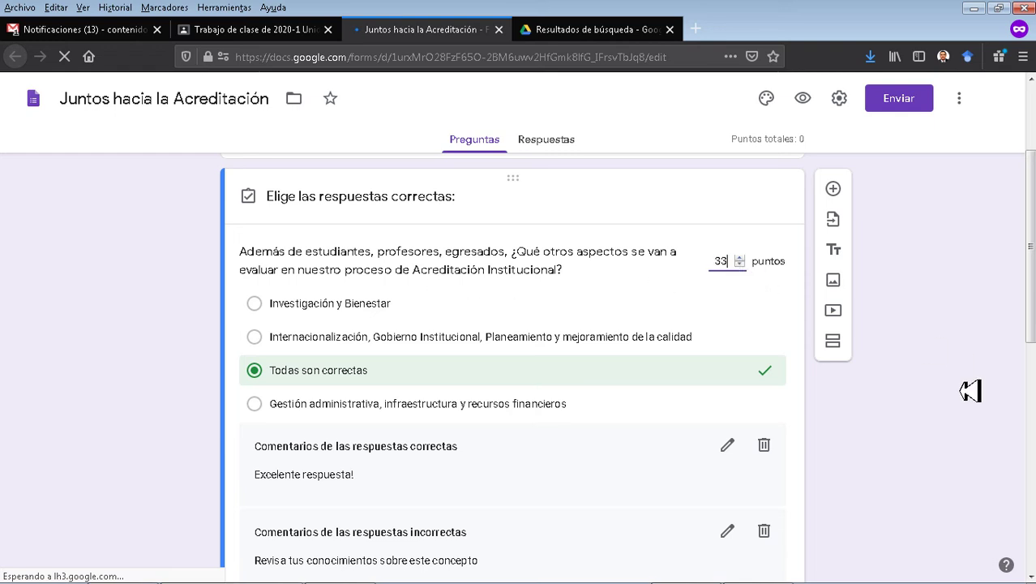
# Assign 33 points to the Ruta de Acreditación steps question and 34 to the Consejo Nacional question.
pyautogui.scroll(-4, 929, 407)
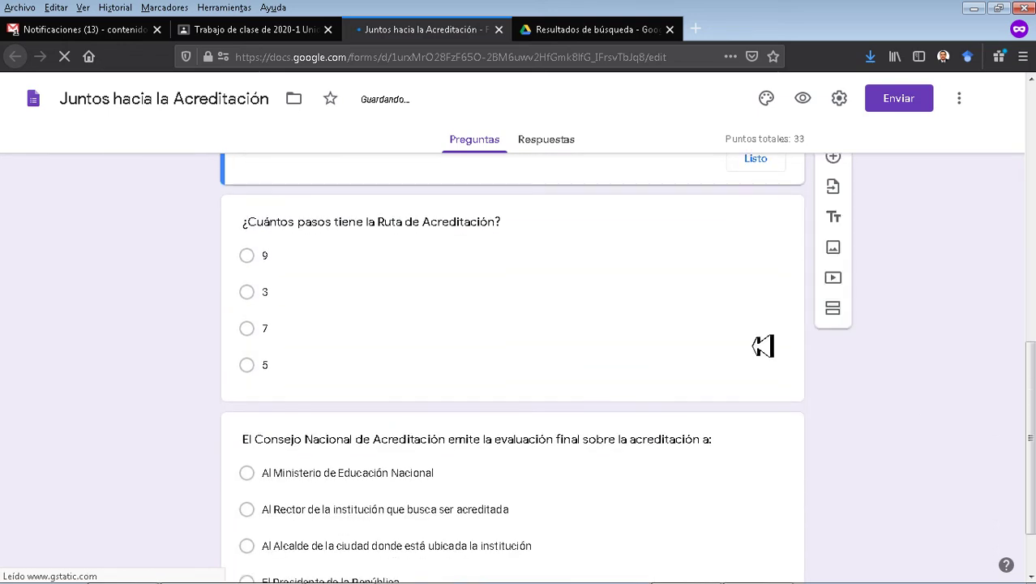
pyautogui.click(529, 241)
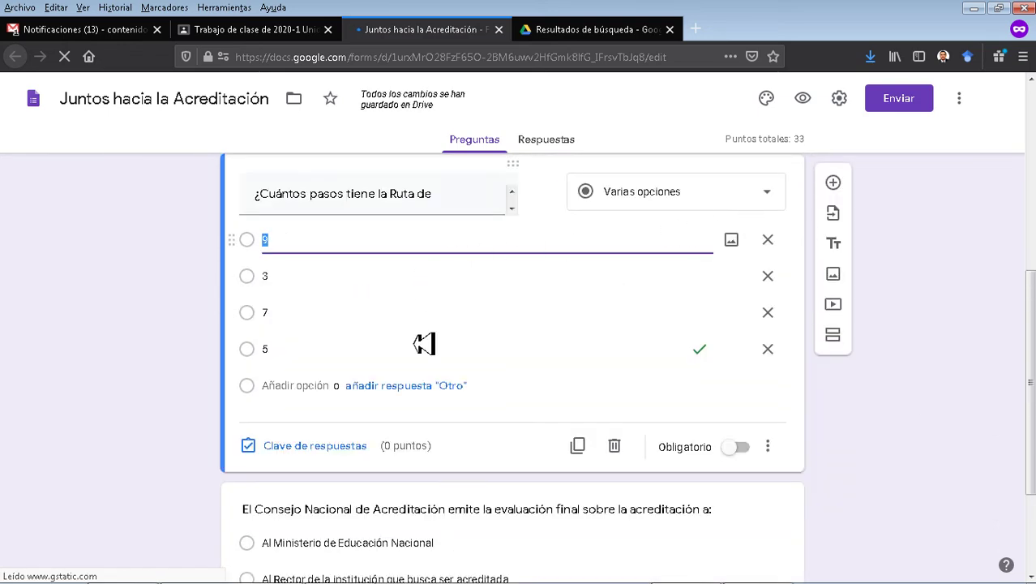
pyautogui.click(342, 446)
pyautogui.write('33')
pyautogui.scroll(-3, 932, 419)
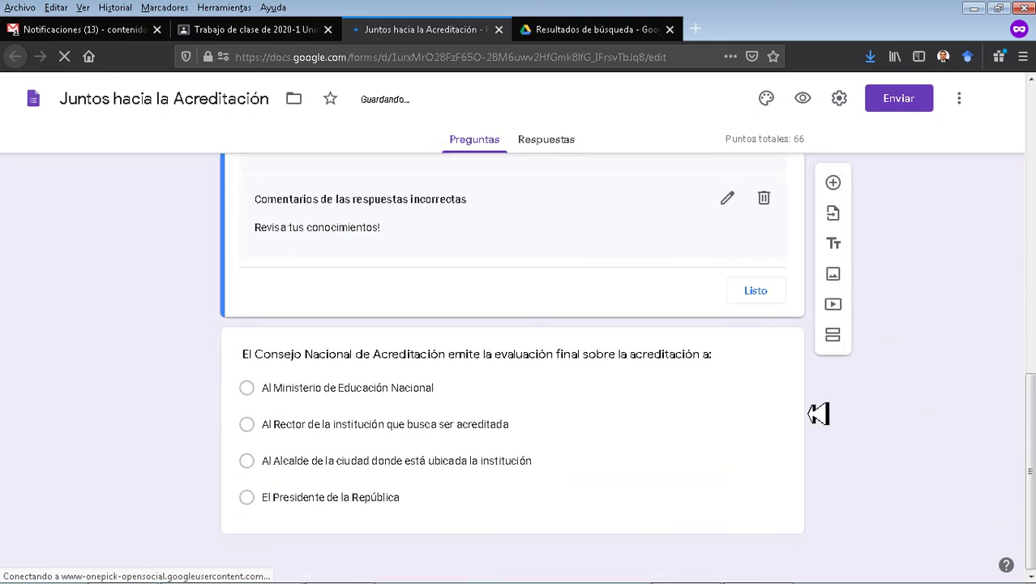
pyautogui.click(572, 362)
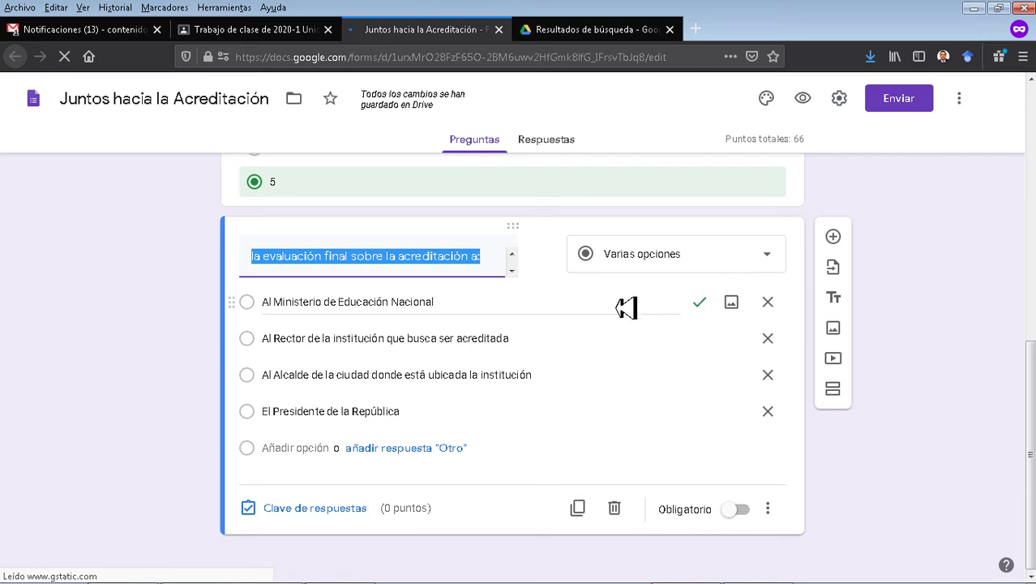
pyautogui.click(340, 509)
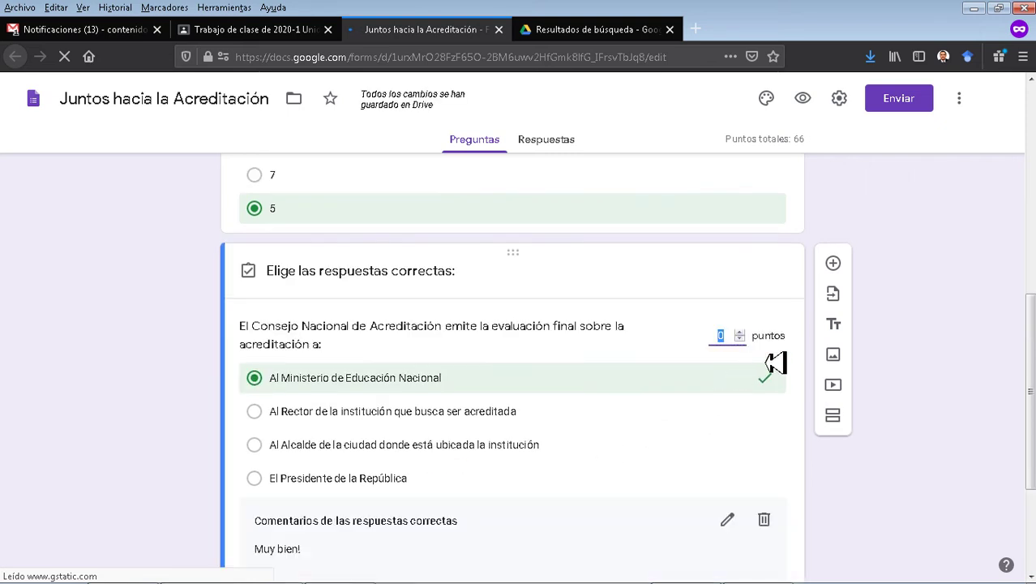
pyautogui.write('34')
pyautogui.click(927, 446)
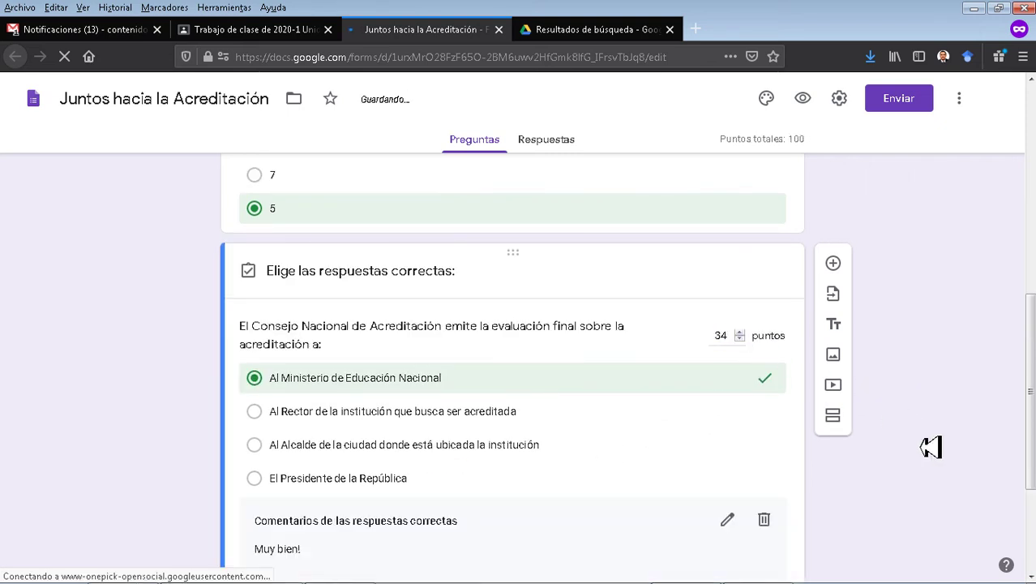
# Preview the quiz as a respondent, check the 33, 33 and 34 point values, then close the preview.
pyautogui.scroll(7, 489, 270)
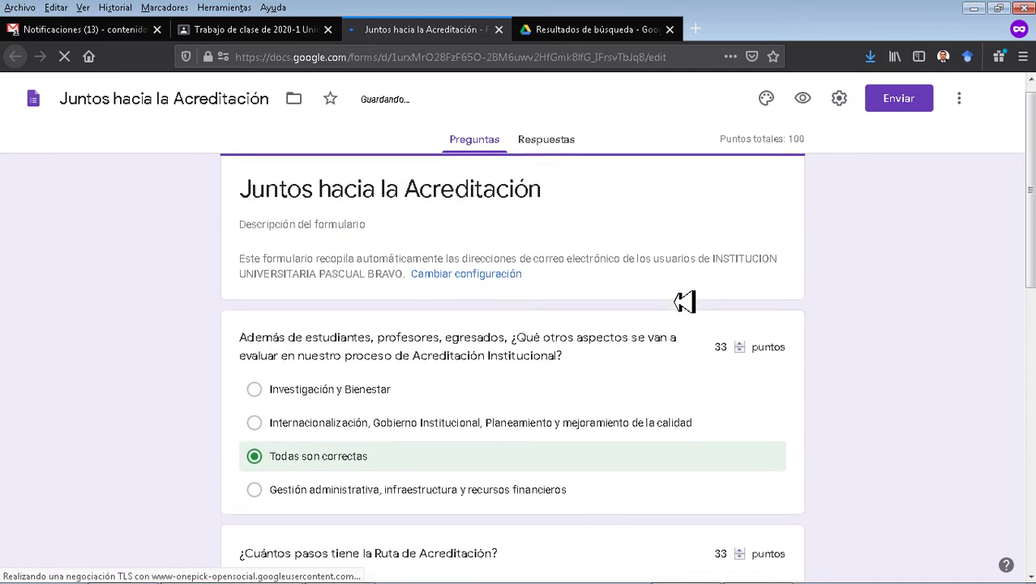
pyautogui.tripleClick(484, 206)
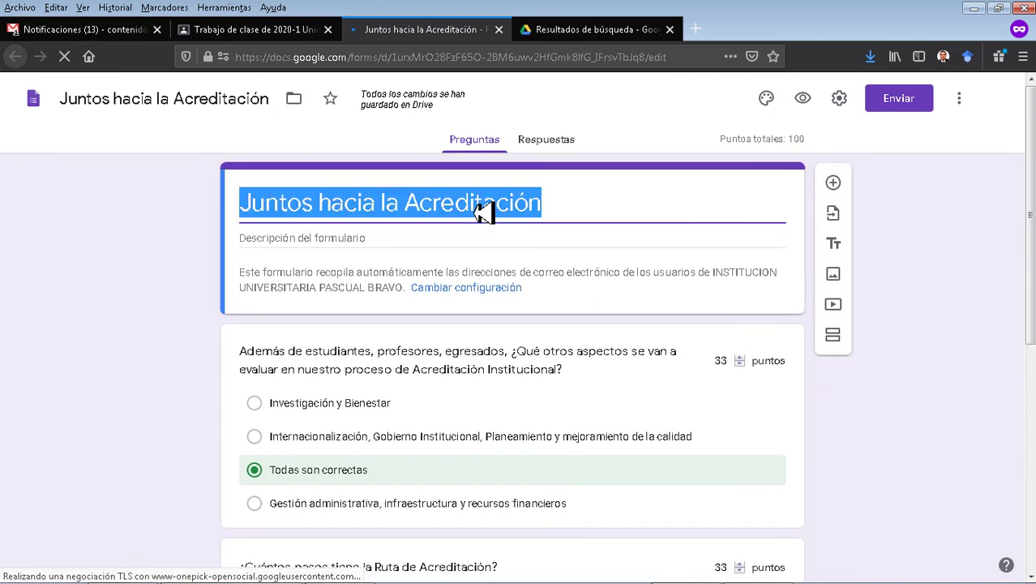
pyautogui.click(931, 356)
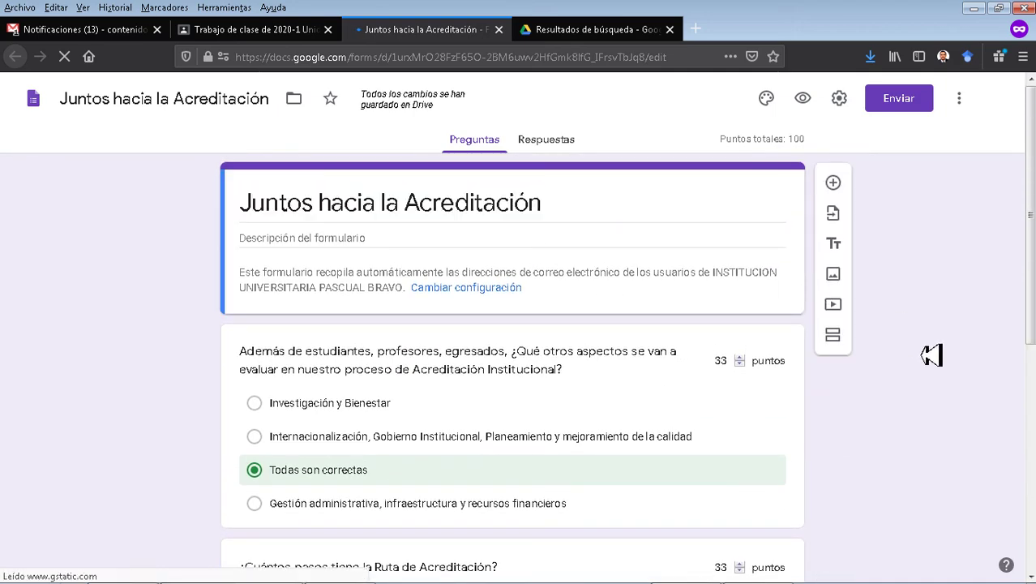
pyautogui.click(803, 99)
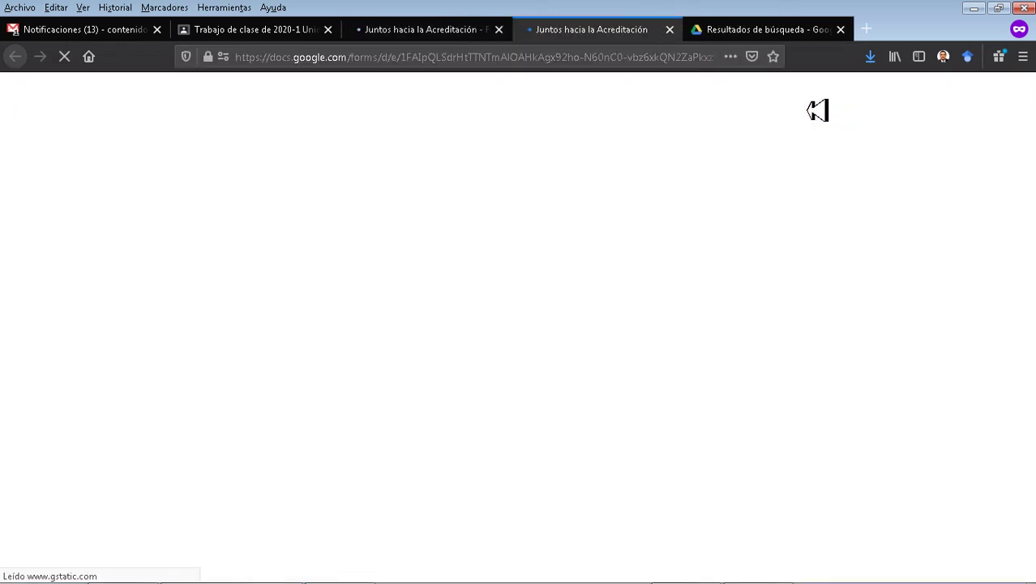
pyautogui.scroll(-5, 858, 238)
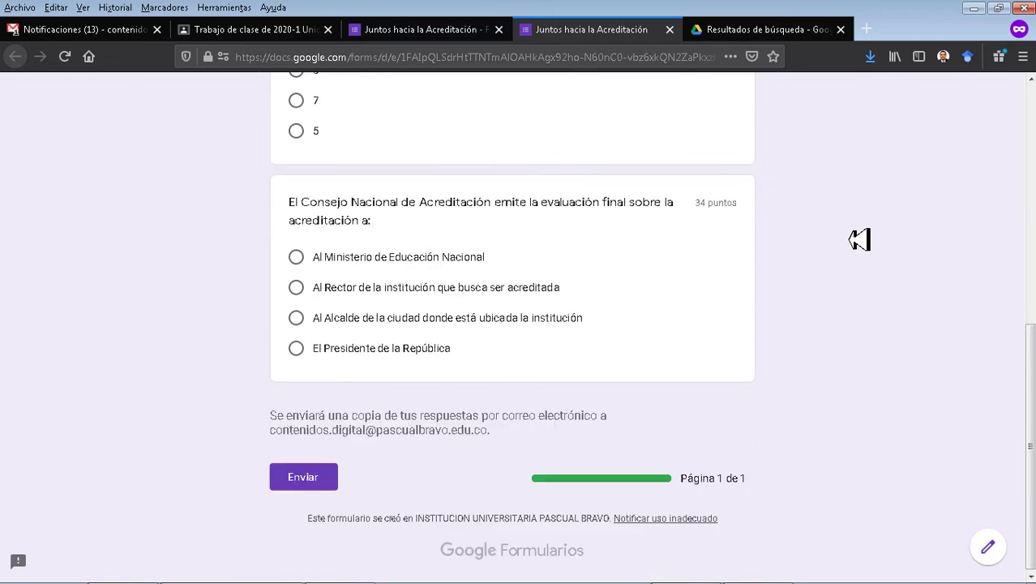
pyautogui.scroll(5, 859, 239)
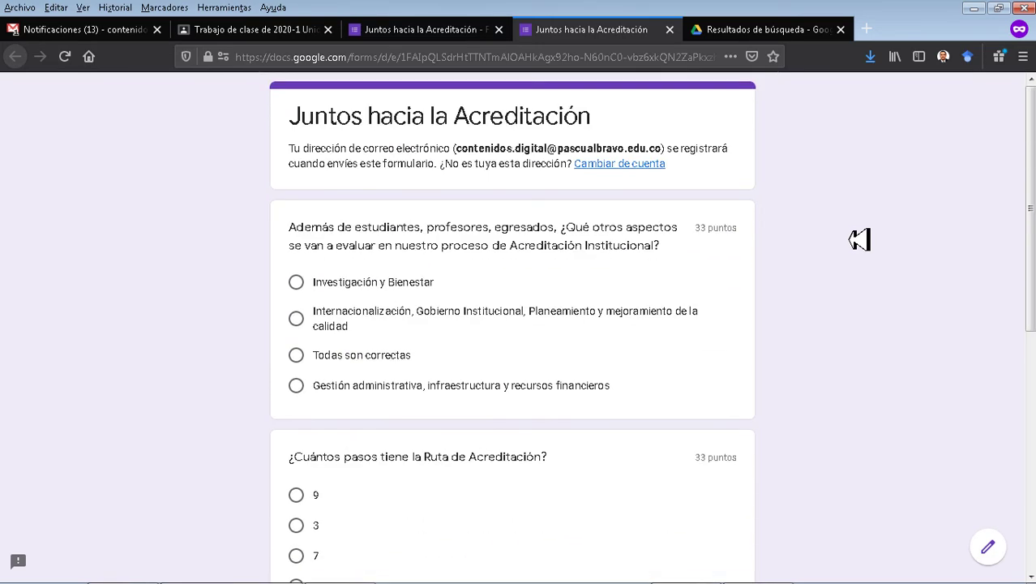
pyautogui.hotkey('ctrl', 'w')
pyautogui.hotkey('ctrl', 'w')
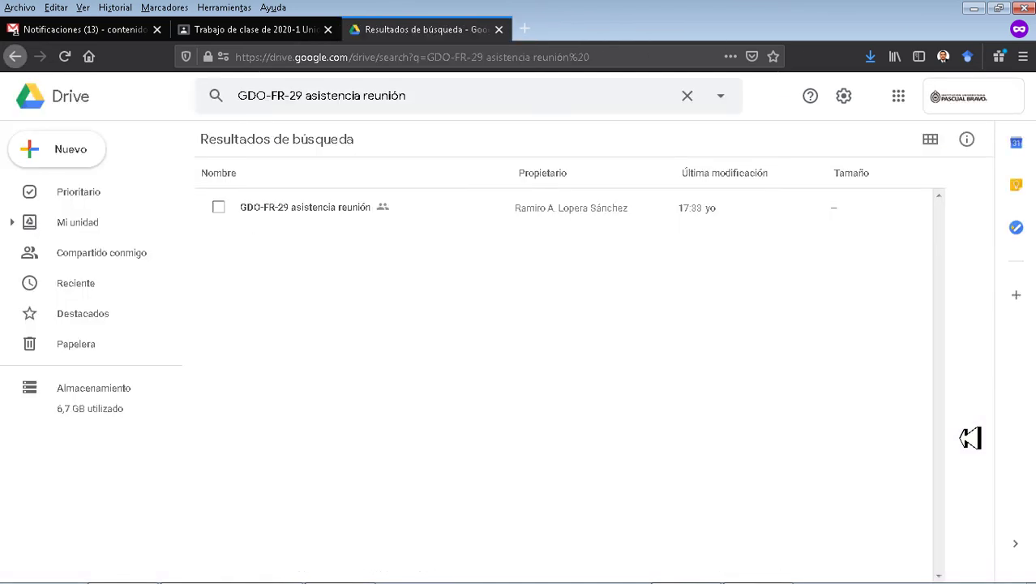
# Return to the 'Trabajo de clase' tab with the Classroom assignment draft.
pyautogui.click(272, 38)
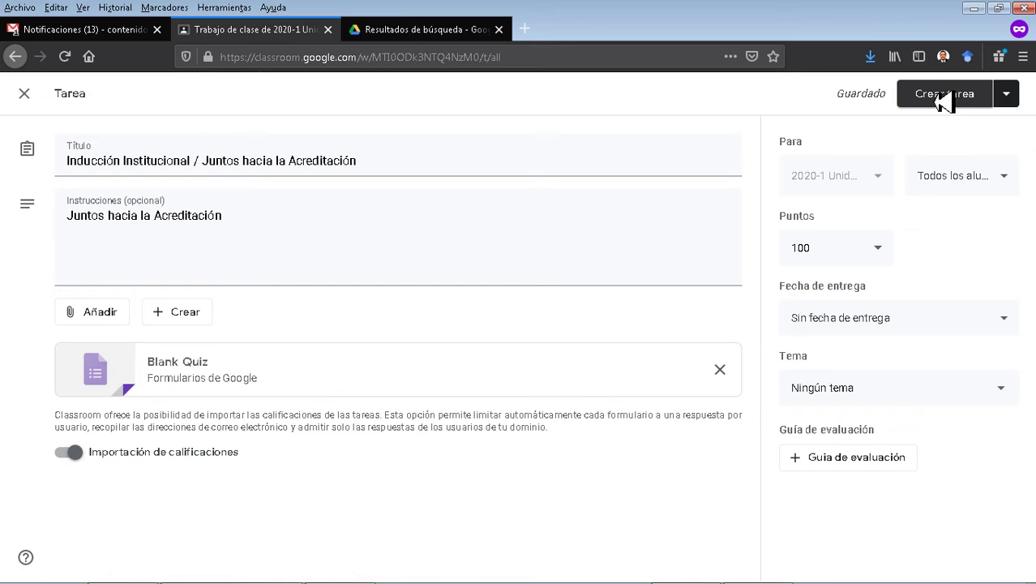
# Set the assignment's recipients to Todos los alumnos and publish it with Crear tarea.
pyautogui.click(1020, 188)
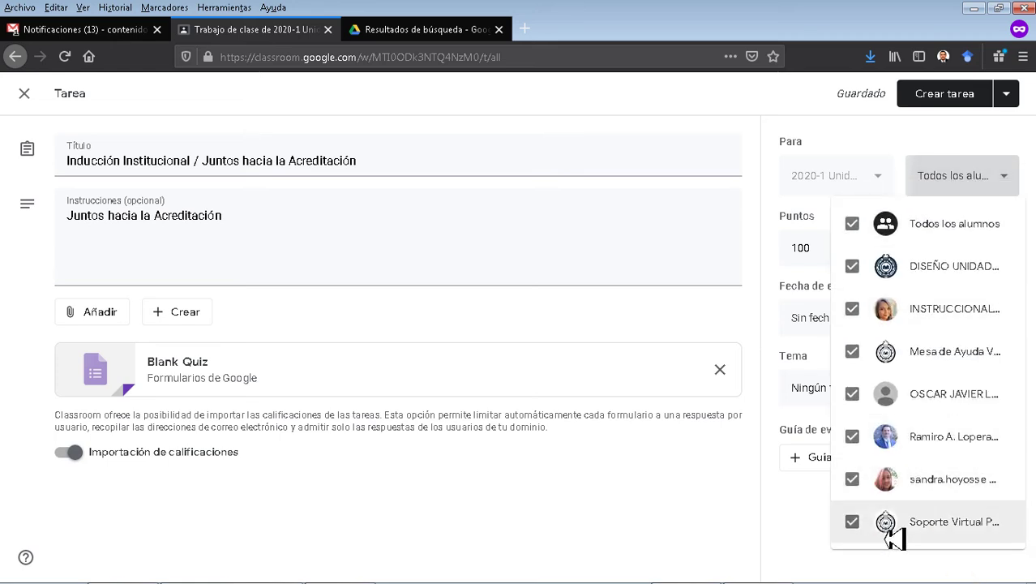
pyautogui.click(854, 228)
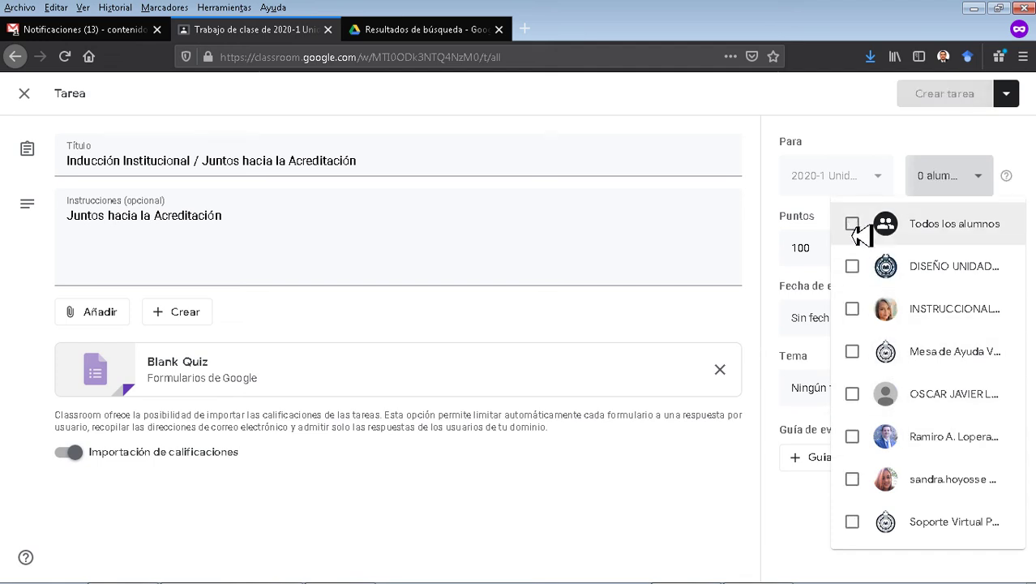
pyautogui.click(855, 228)
pyautogui.click(858, 438)
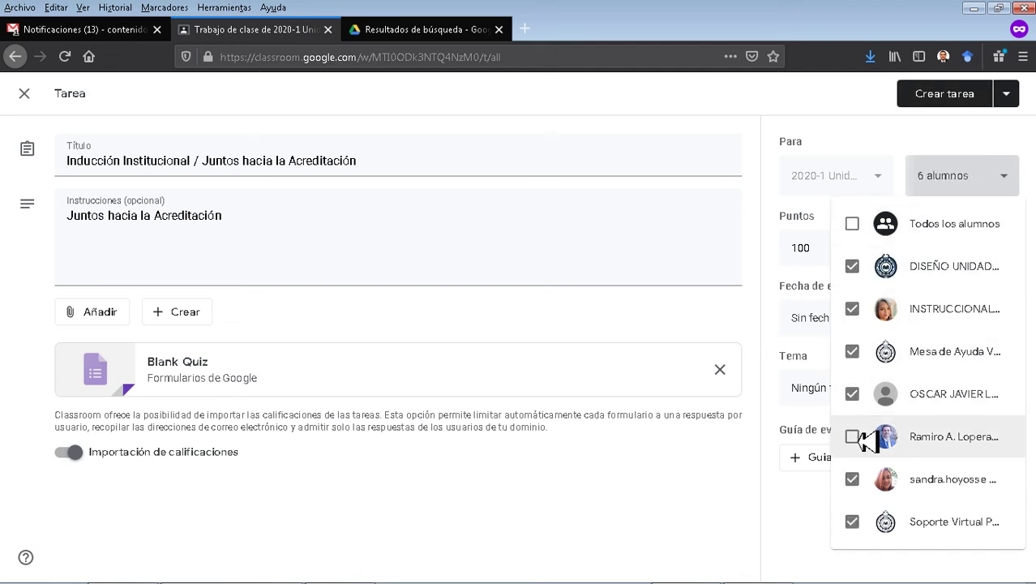
pyautogui.click(955, 149)
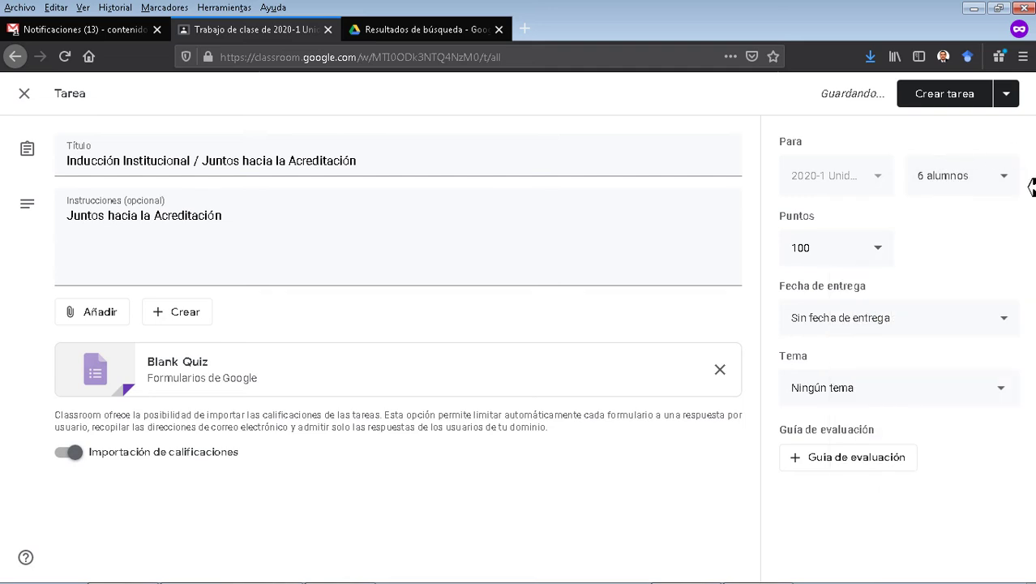
pyautogui.click(972, 180)
pyautogui.click(935, 224)
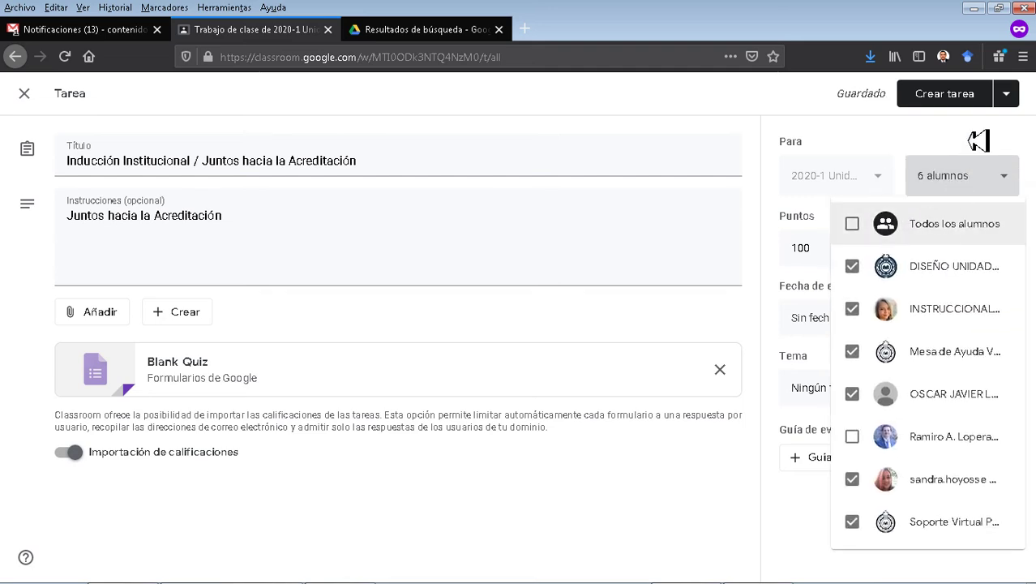
pyautogui.click(963, 132)
pyautogui.click(953, 95)
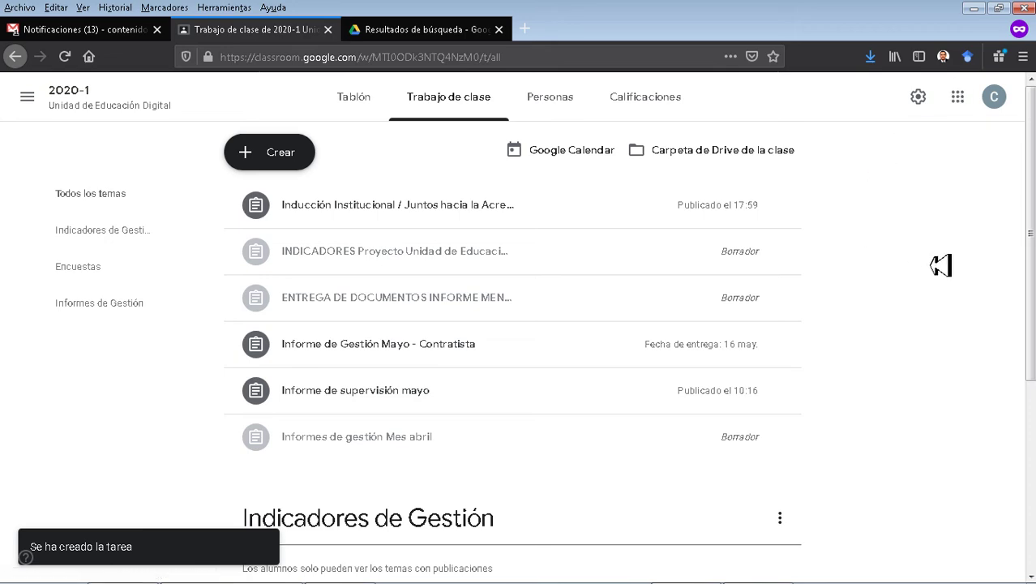
# Browse the Indicadores de Gestión and Encuestas topics, then open the assignment's Instrucciones page.
pyautogui.scroll(-4, 940, 266)
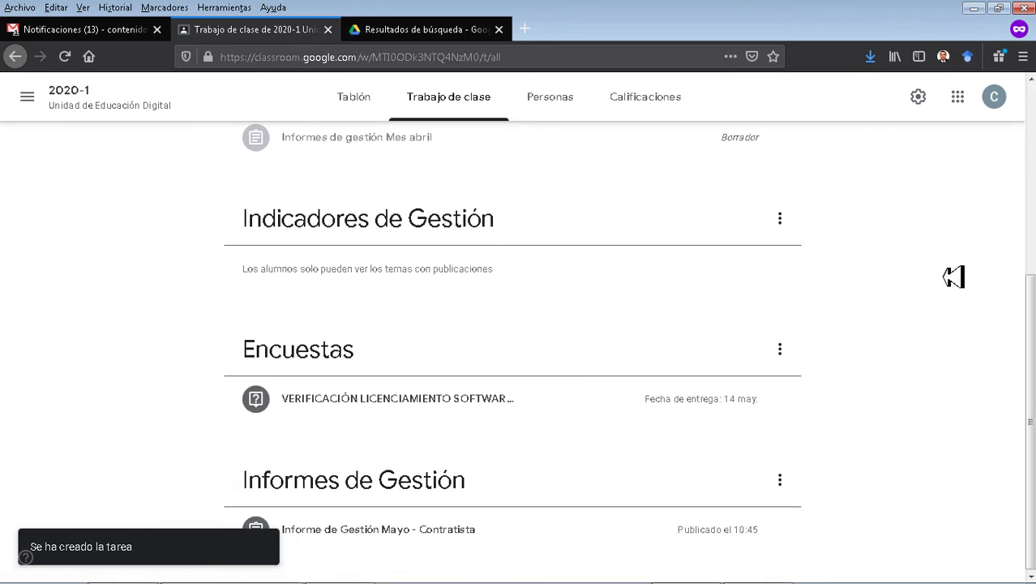
pyautogui.scroll(4, 954, 277)
pyautogui.click(83, 235)
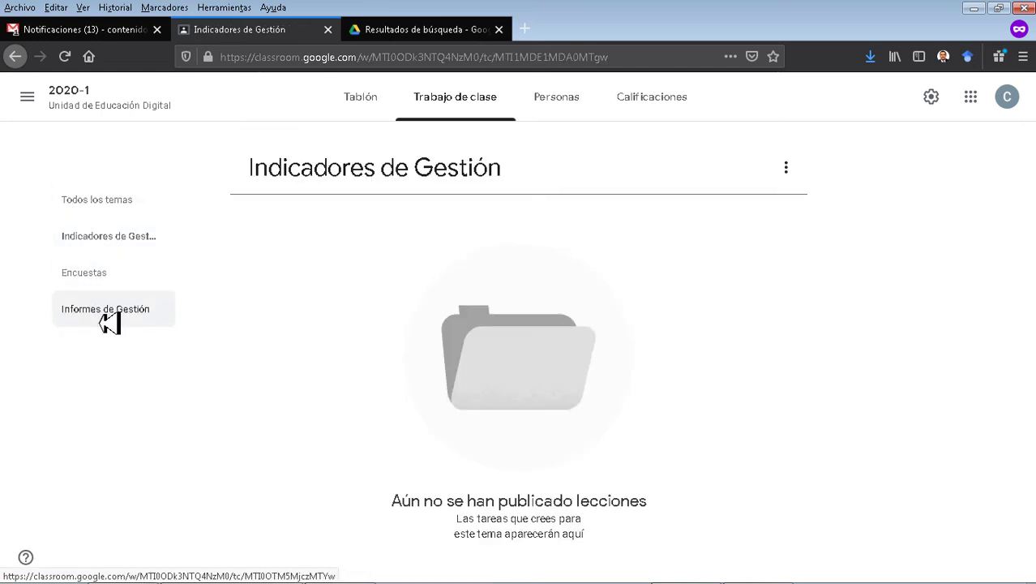
pyautogui.click(95, 278)
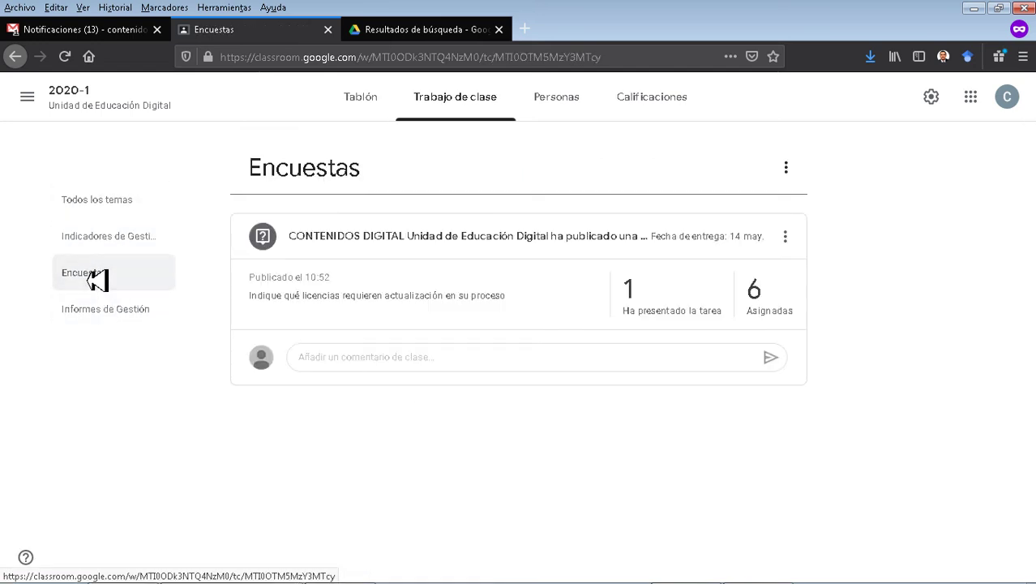
pyautogui.click(120, 203)
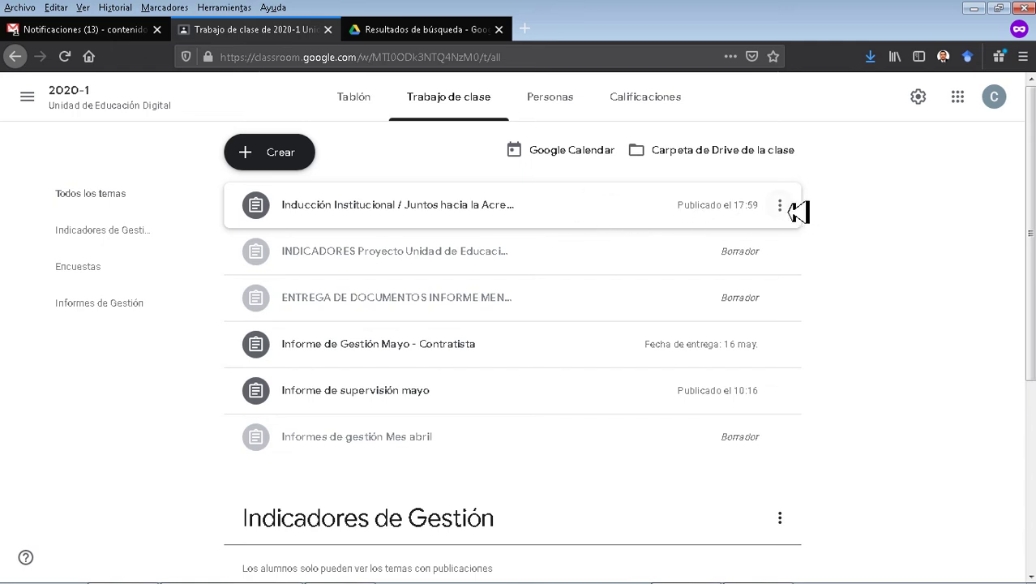
pyautogui.click(700, 209)
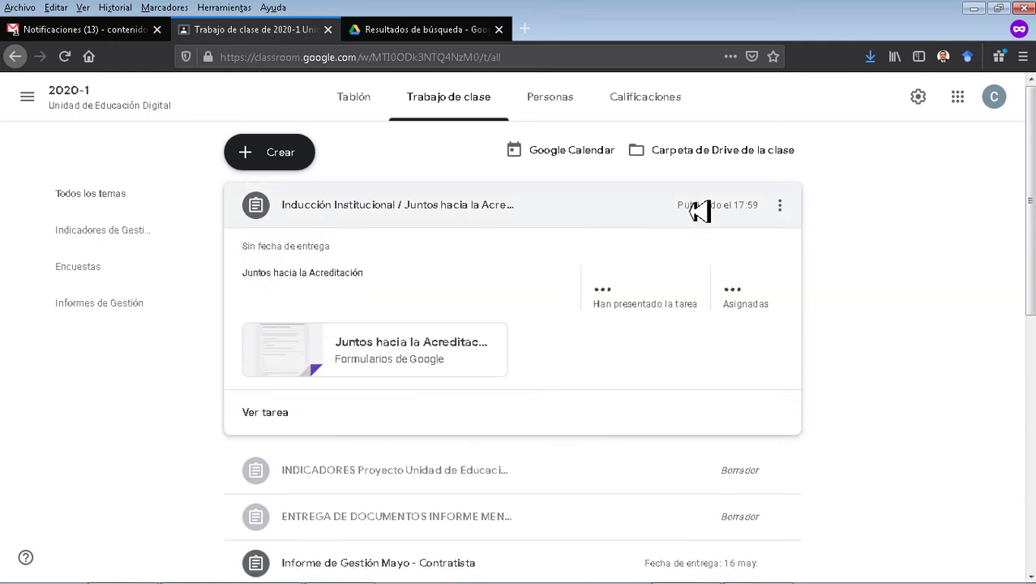
pyautogui.click(276, 420)
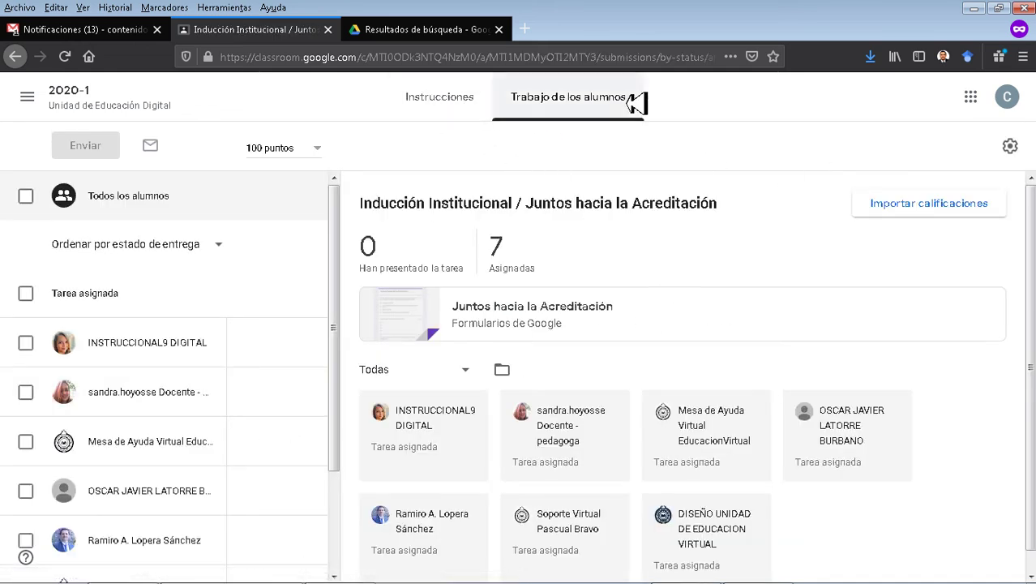
pyautogui.click(451, 100)
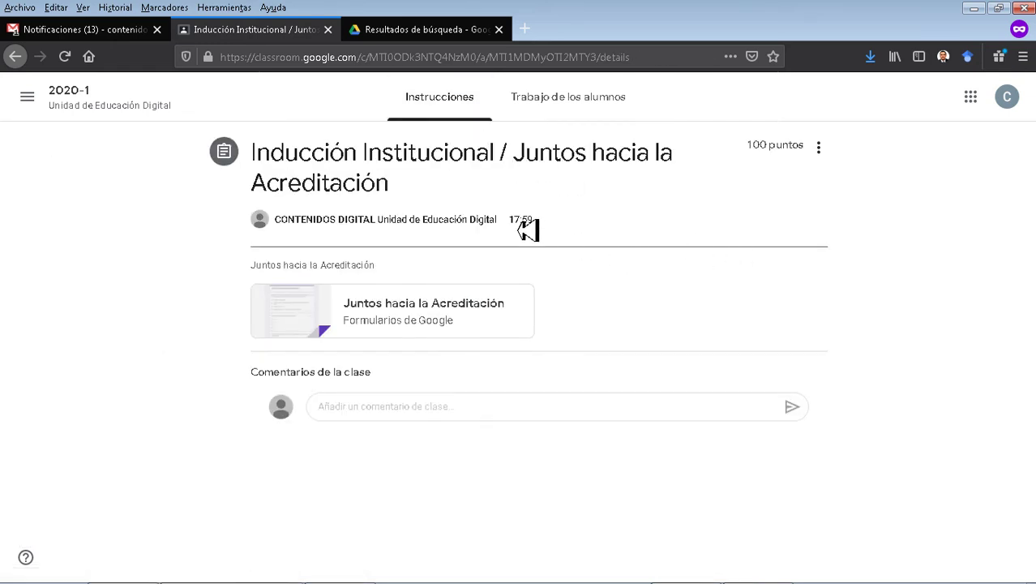
# Edit the assignment so its topic is Encuestas and save the change.
pyautogui.click(817, 149)
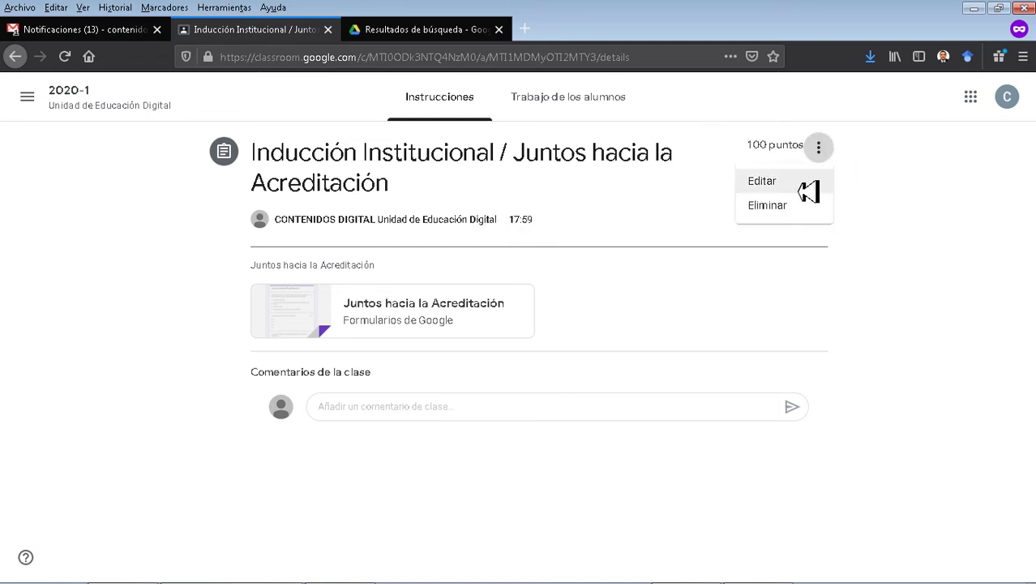
pyautogui.click(766, 181)
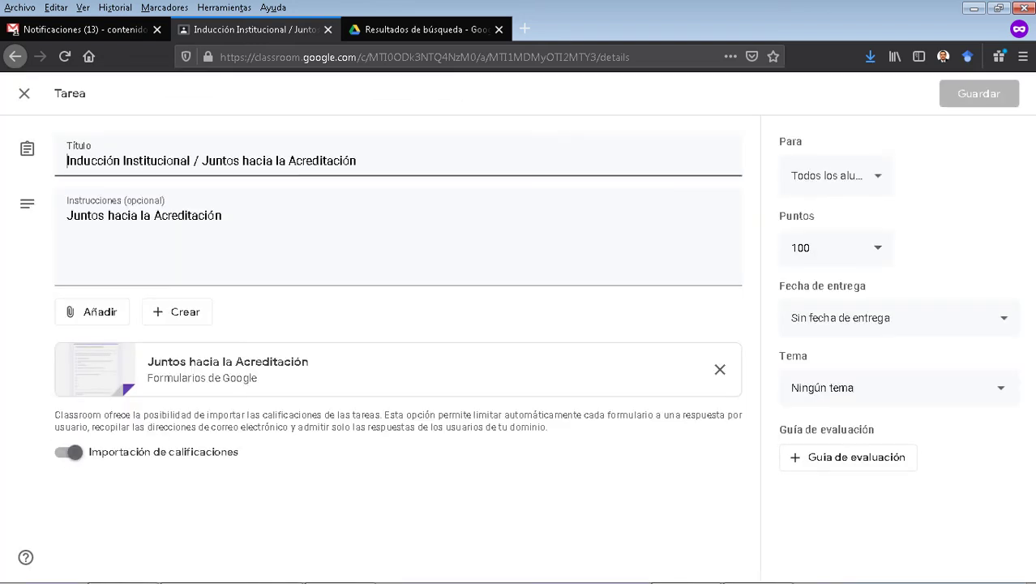
pyautogui.click(835, 395)
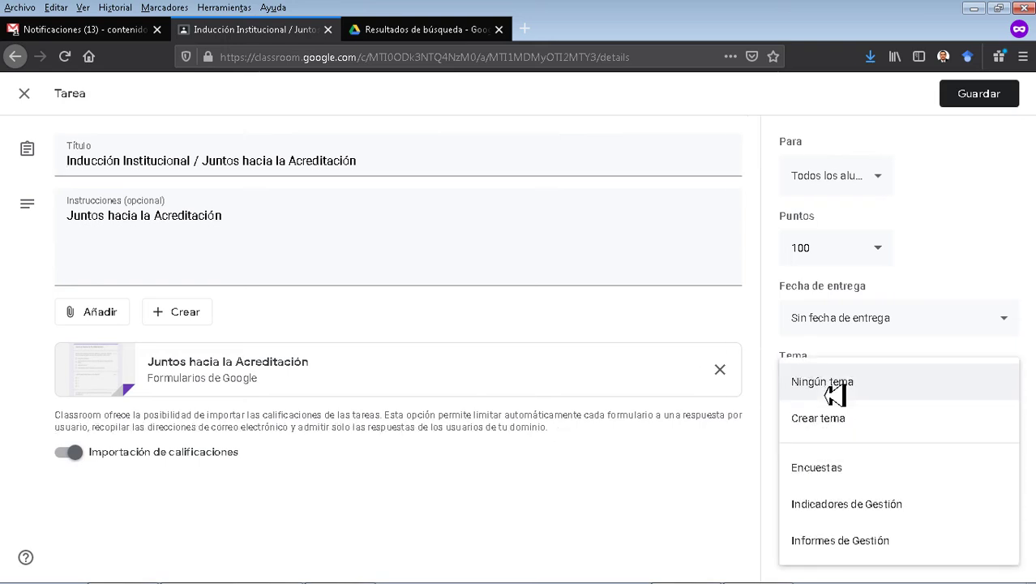
pyautogui.click(839, 479)
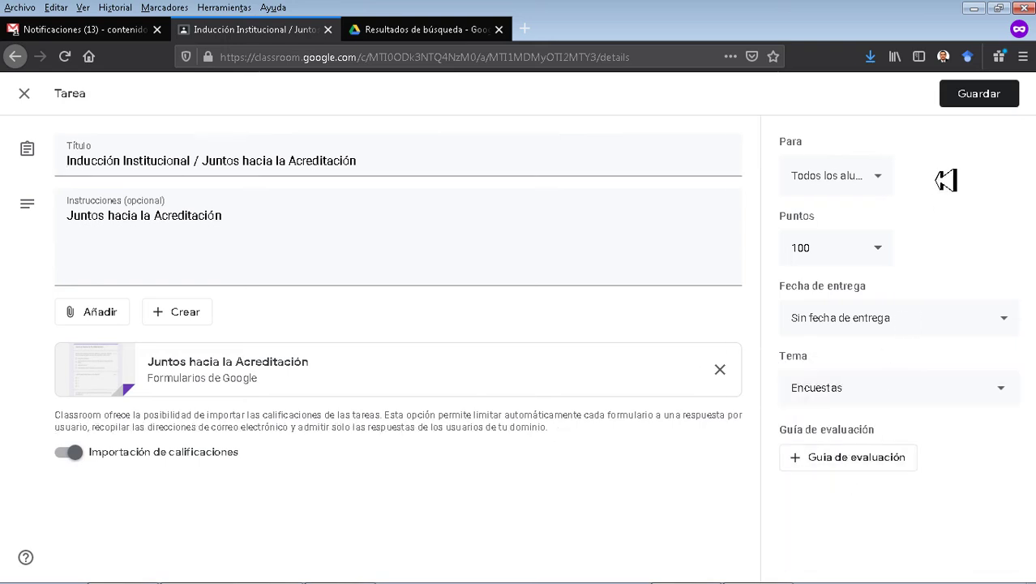
pyautogui.click(990, 103)
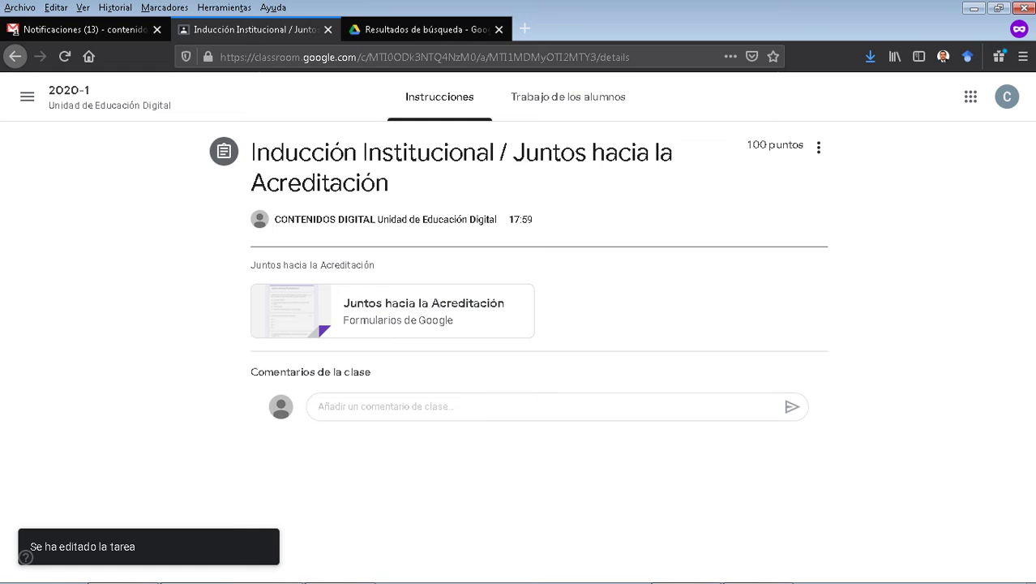
# As the student, open the 'Tarea nueva' email in Gmail and follow ABRIR to the class.
pyautogui.hotkey('alt', 'Tab')
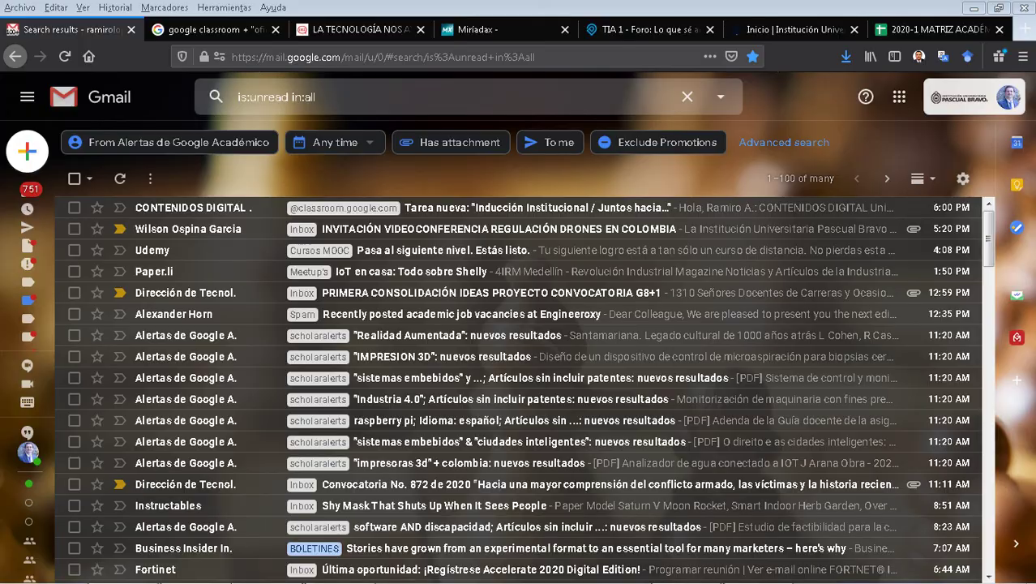
pyautogui.click(479, 215)
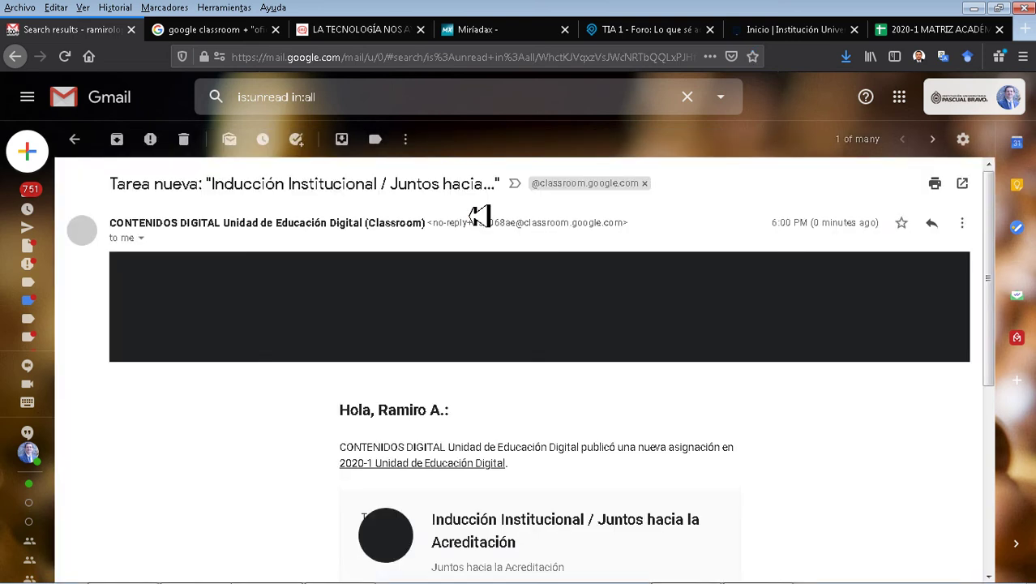
pyautogui.scroll(-4, 695, 291)
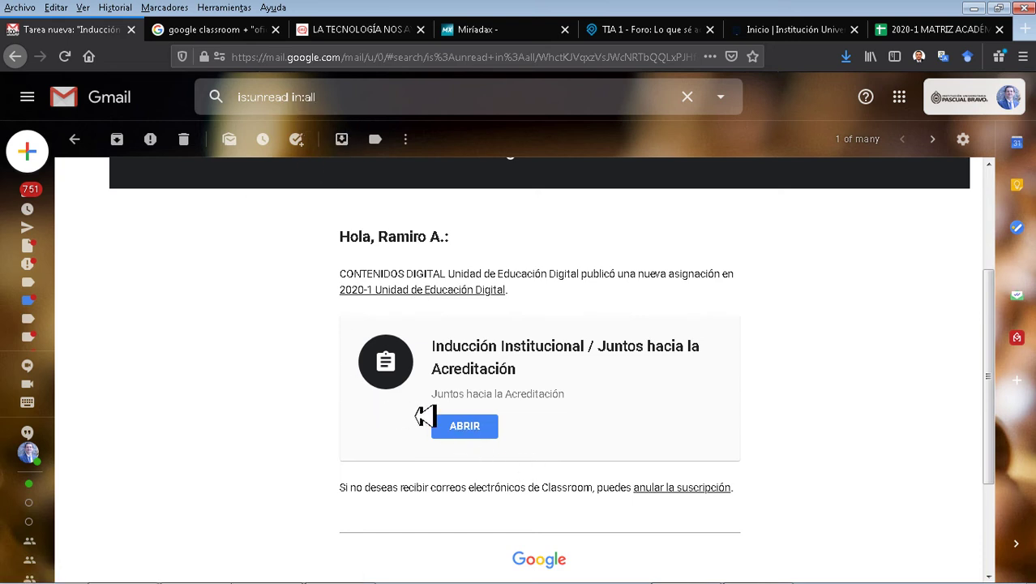
pyautogui.click(472, 429)
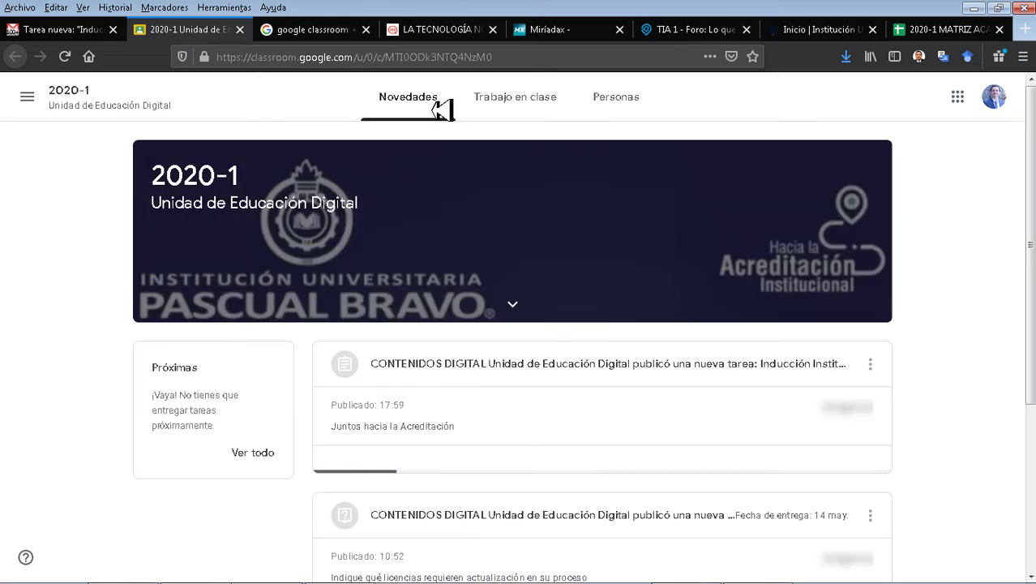
# Open the quiz from the student's classwork, submit the answers, and view the 67/100 score.
pyautogui.click(525, 103)
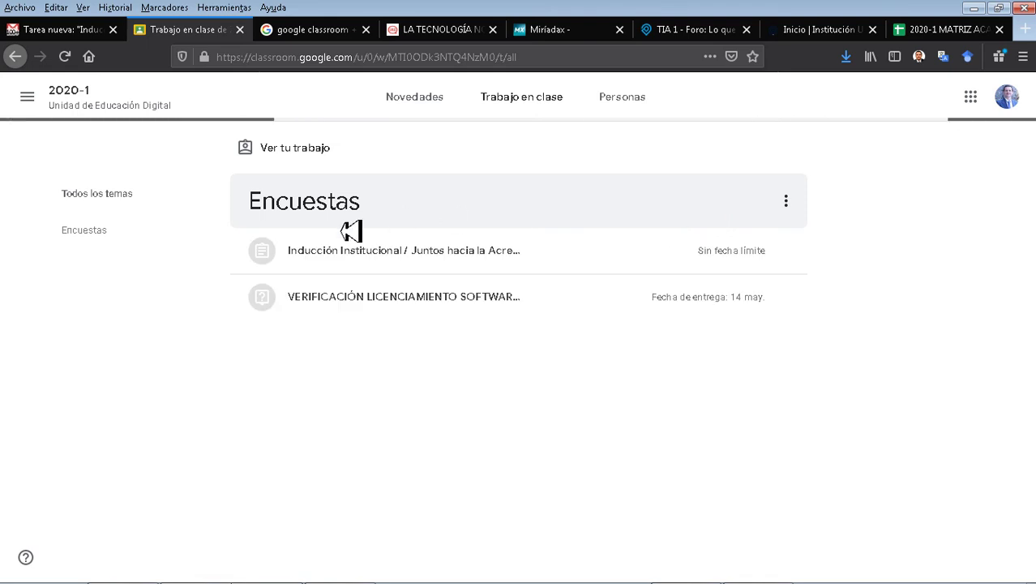
pyautogui.click(393, 258)
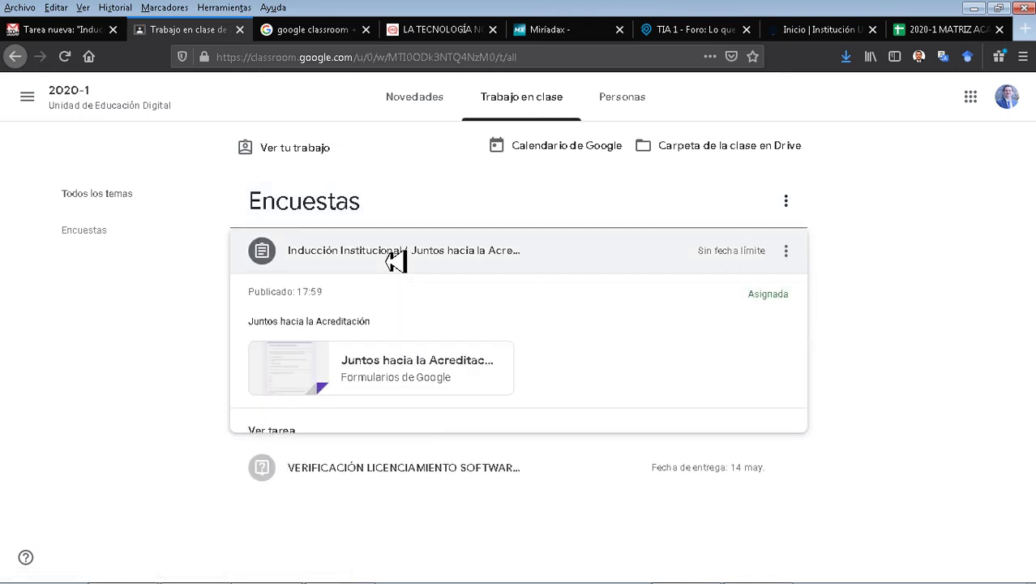
pyautogui.click(393, 377)
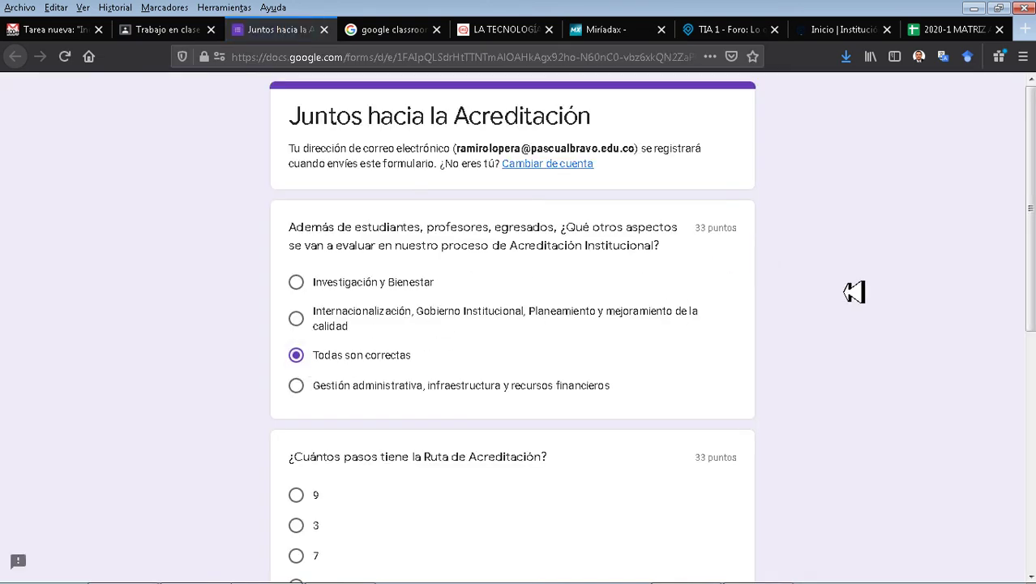
pyautogui.scroll(-4, 851, 290)
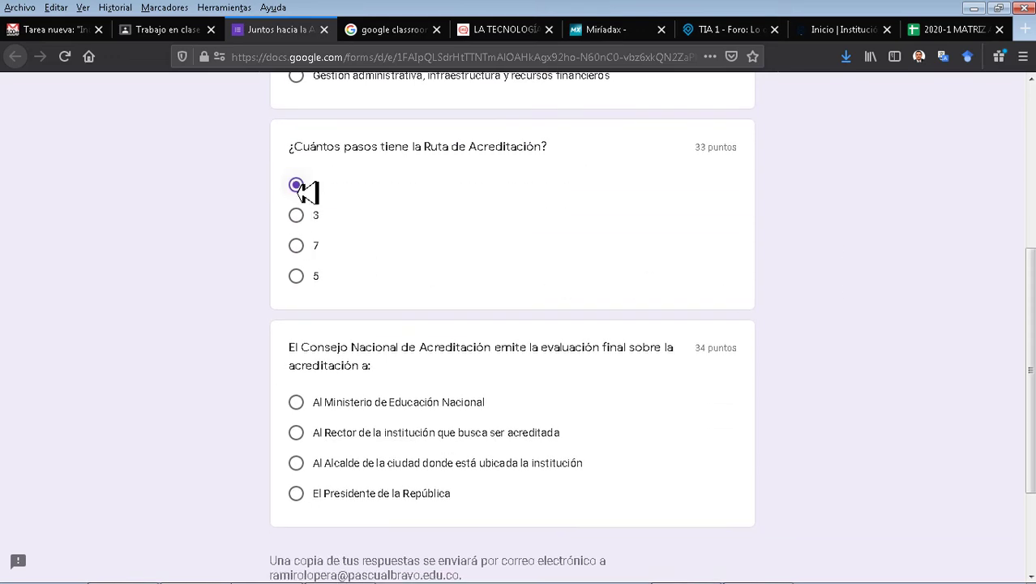
pyautogui.scroll(-3, 296, 187)
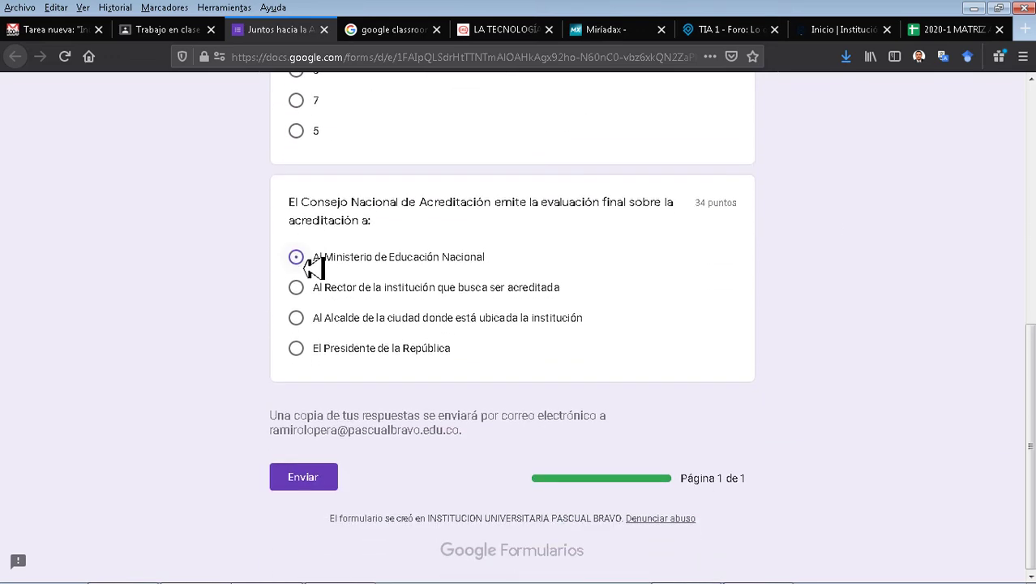
pyautogui.click(303, 485)
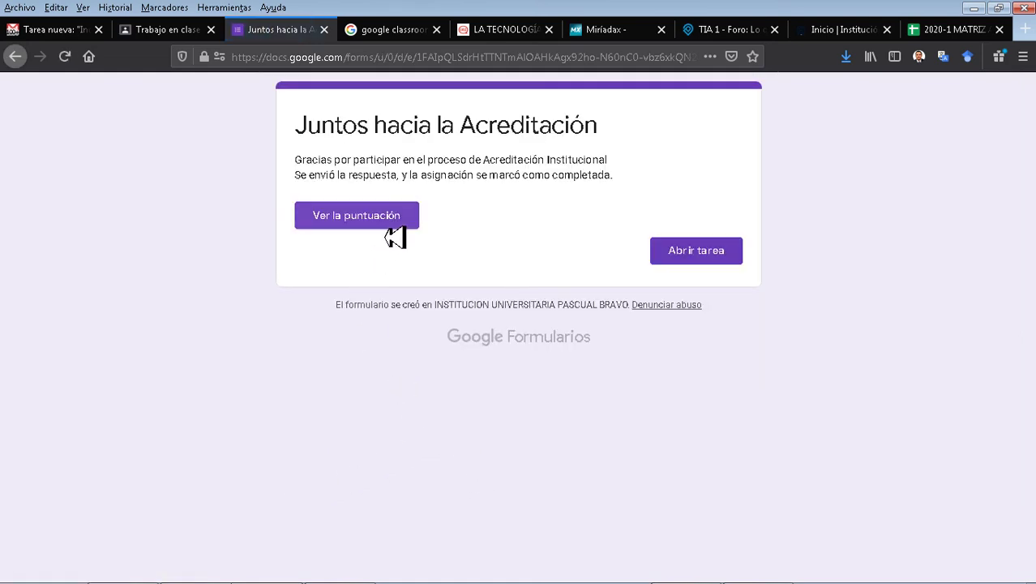
pyautogui.click(389, 227)
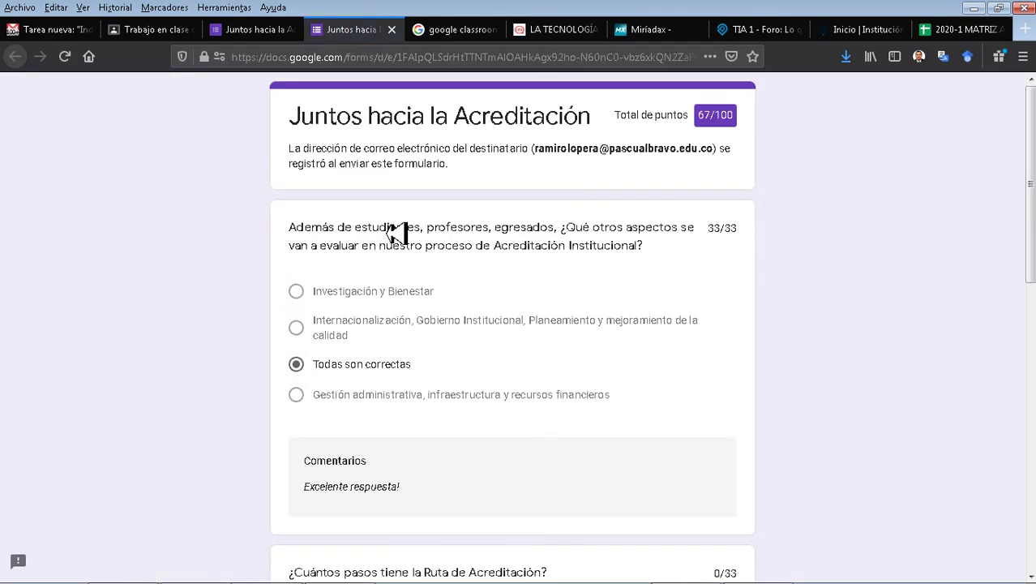
# Check the 67/100 total score on the graded response.
pyautogui.scroll(-8, 719, 301)
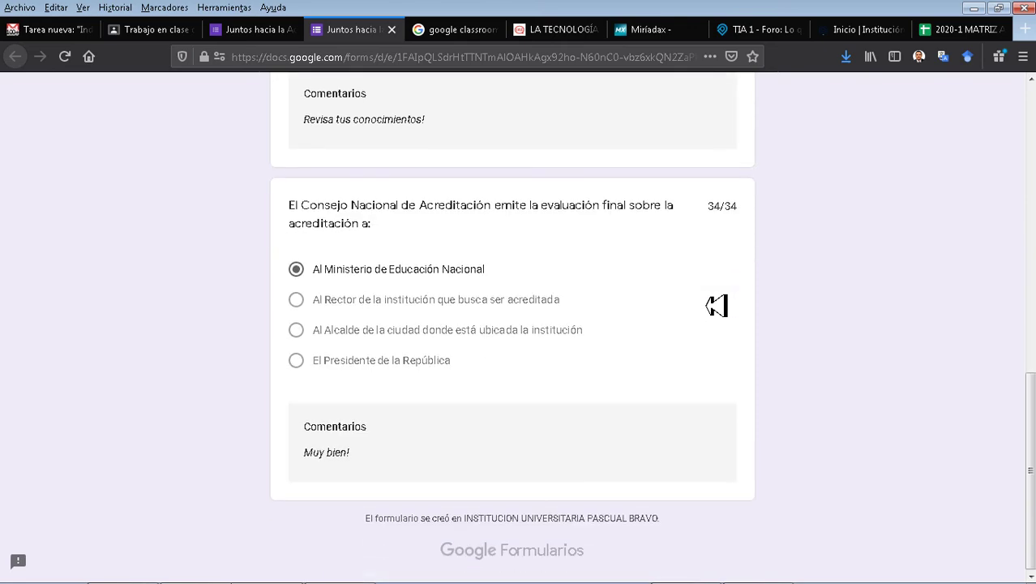
pyautogui.scroll(10, 717, 304)
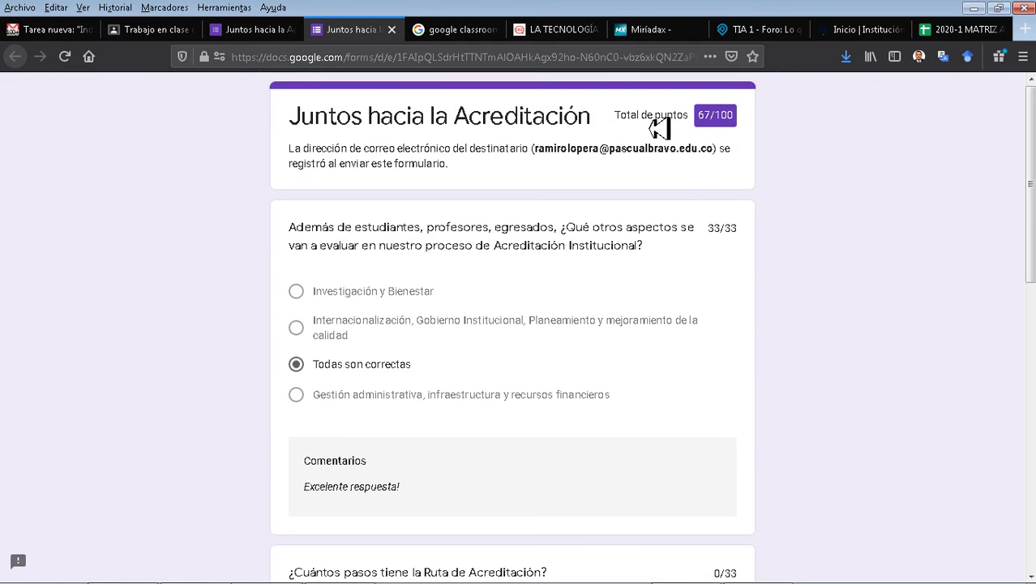
pyautogui.moveTo(613, 118); pyautogui.dragTo(811, 139)
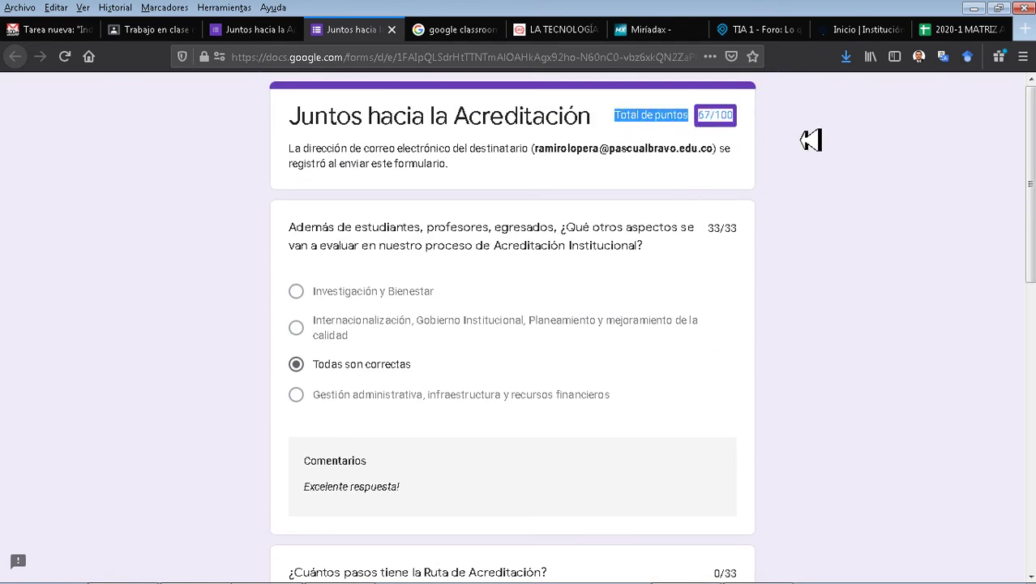
pyautogui.click(811, 139)
# Read the per-question Comentarios feedback, then close the results and return to the Classroom window.
pyautogui.scroll(-4, 819, 178)
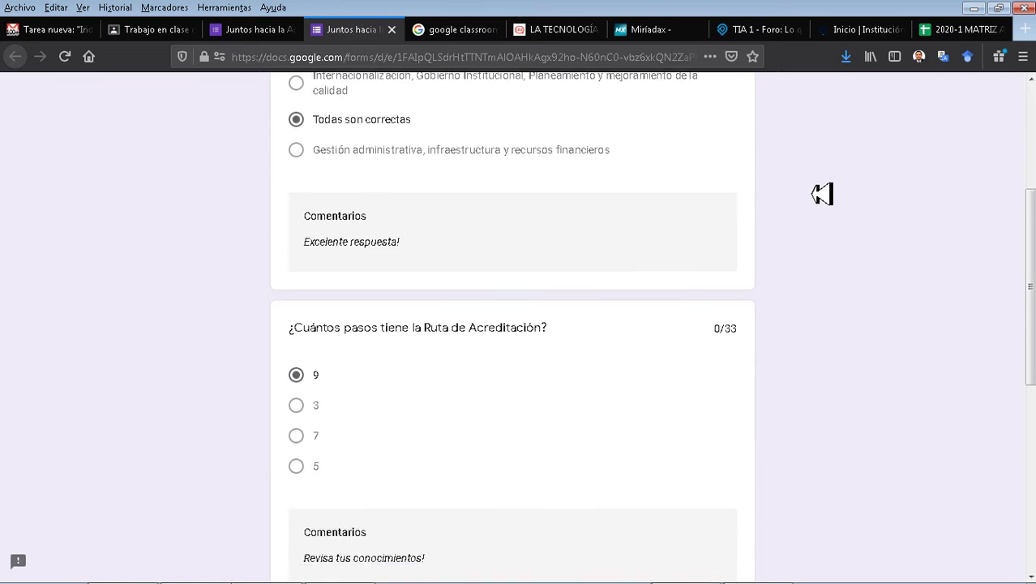
pyautogui.scroll(-5, 840, 241)
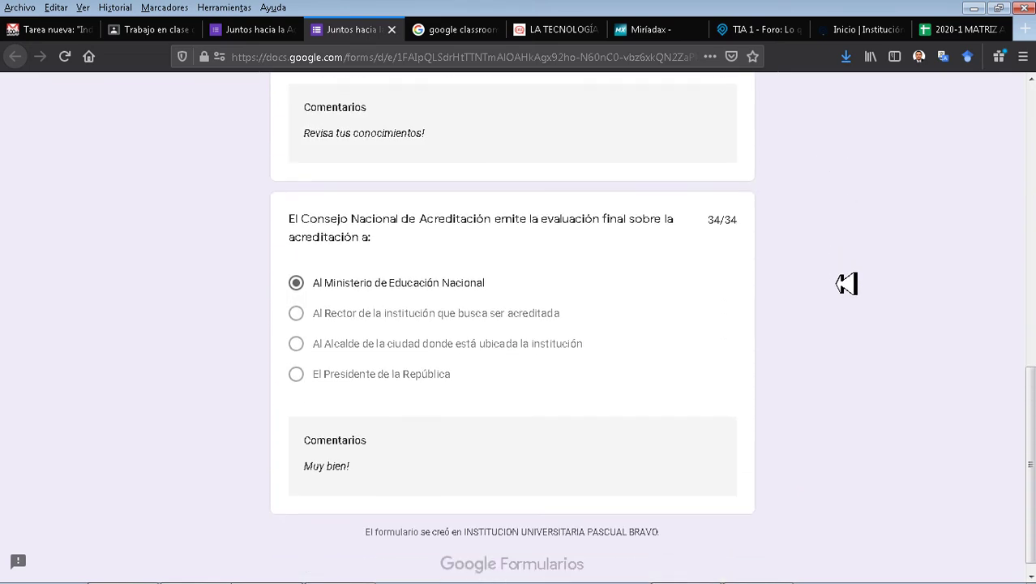
pyautogui.scroll(4, 849, 289)
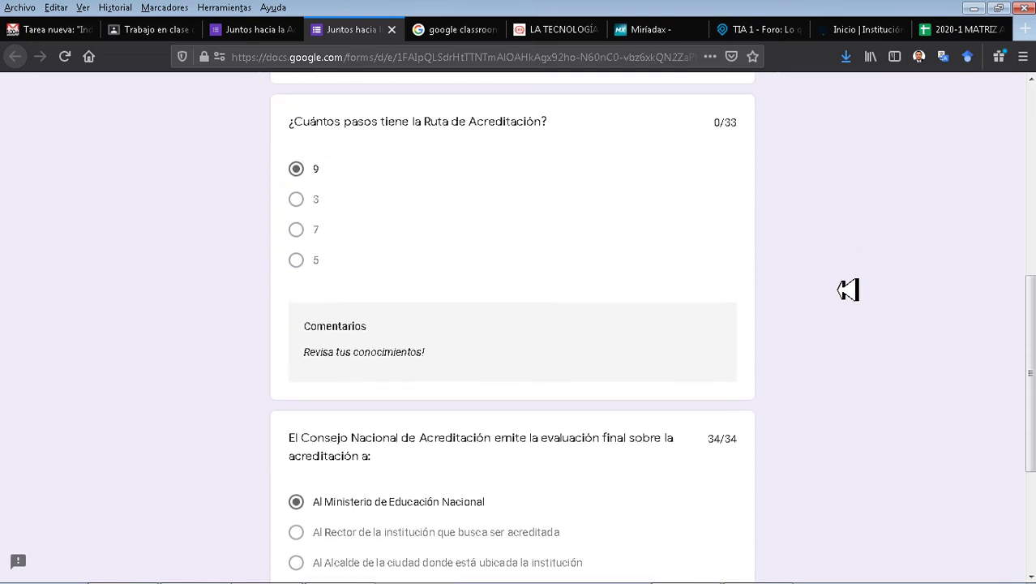
pyautogui.scroll(3, 848, 290)
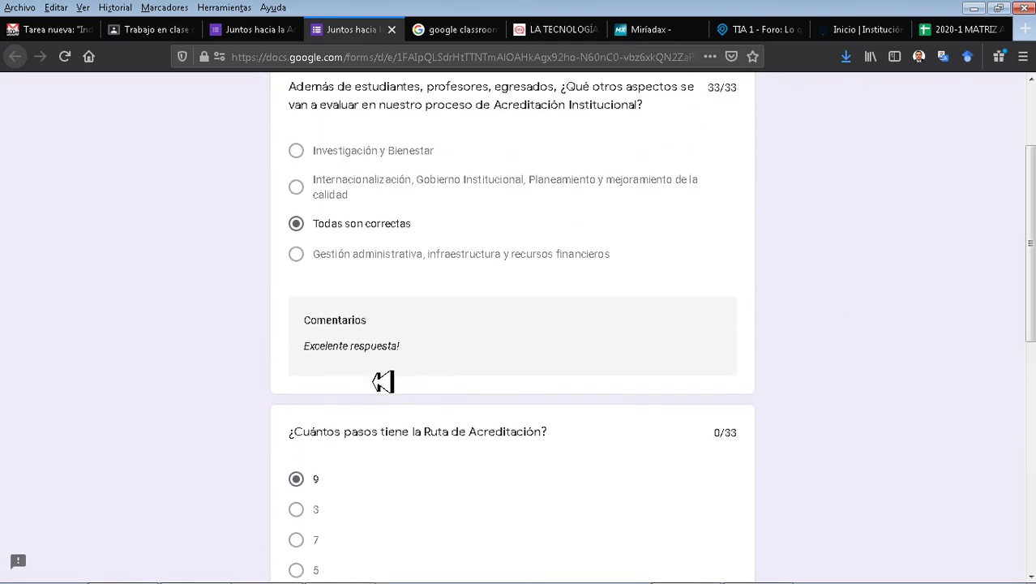
pyautogui.moveTo(305, 347); pyautogui.dragTo(460, 355)
pyautogui.scroll(-6, 460, 356)
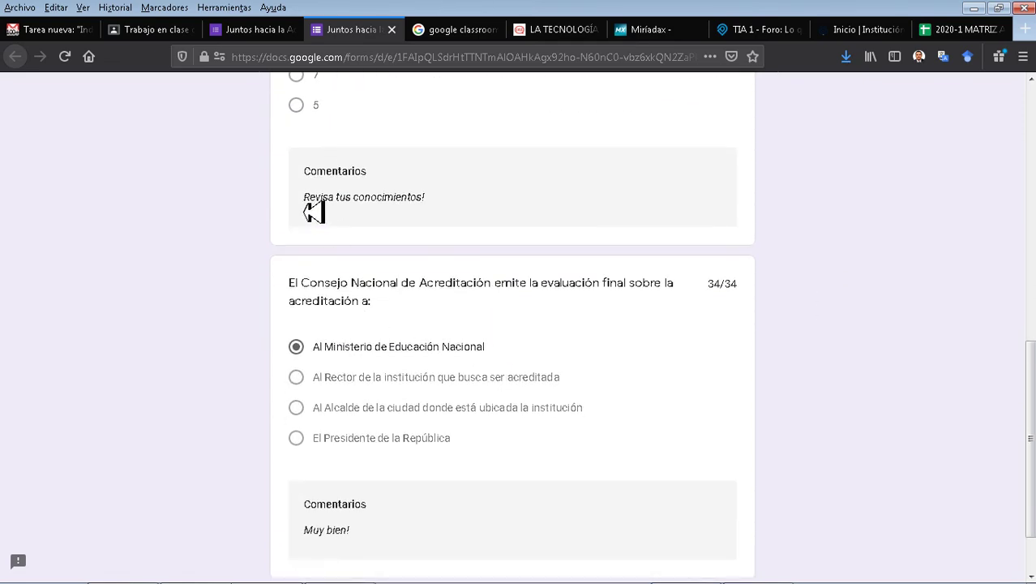
pyautogui.moveTo(306, 199); pyautogui.dragTo(479, 200)
pyautogui.scroll(-1, 479, 201)
pyautogui.moveTo(306, 427); pyautogui.dragTo(569, 449)
pyautogui.click(569, 448)
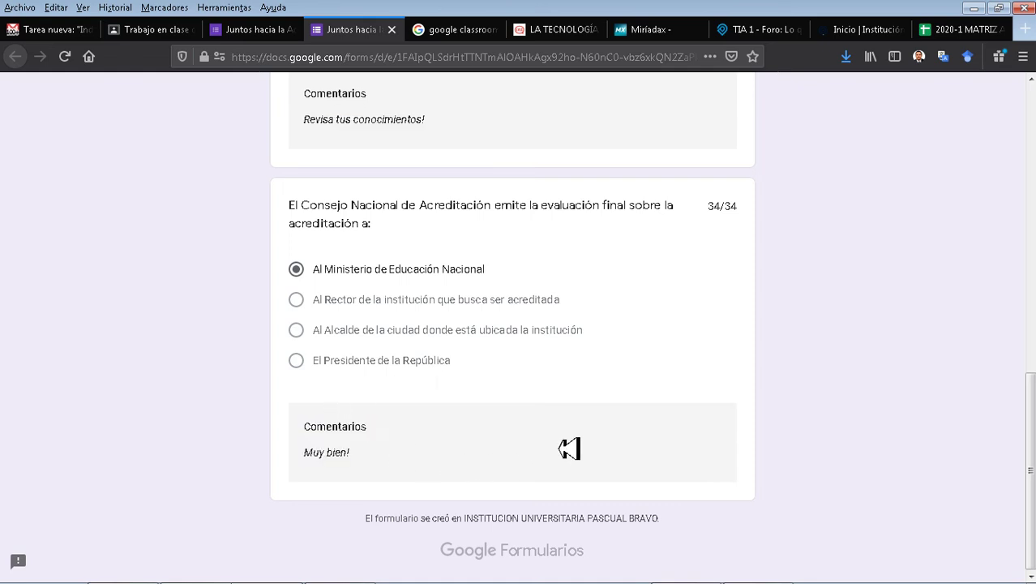
pyautogui.hotkey('ctrl', 'w')
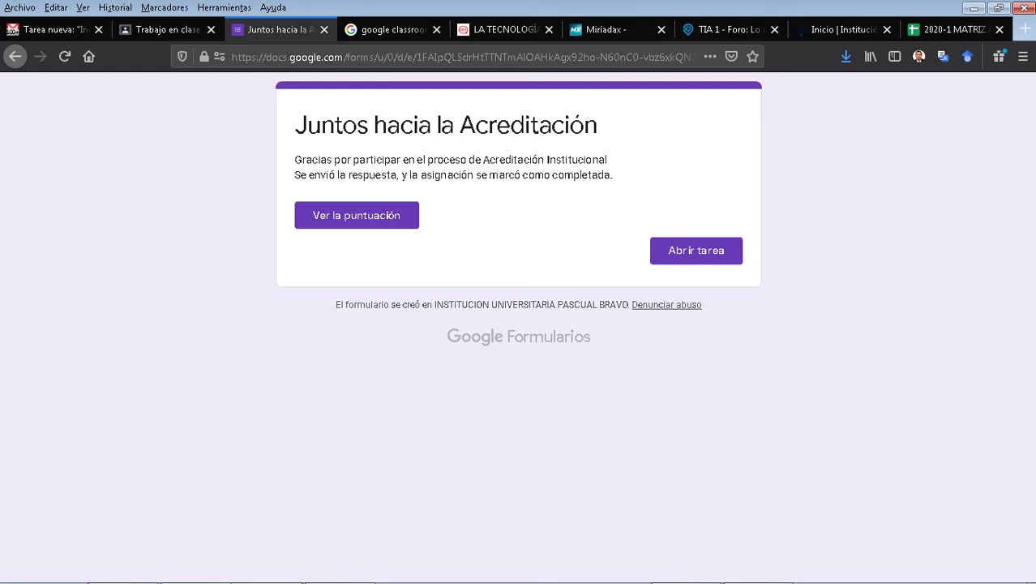
pyautogui.hotkey('alt', 'Tab')
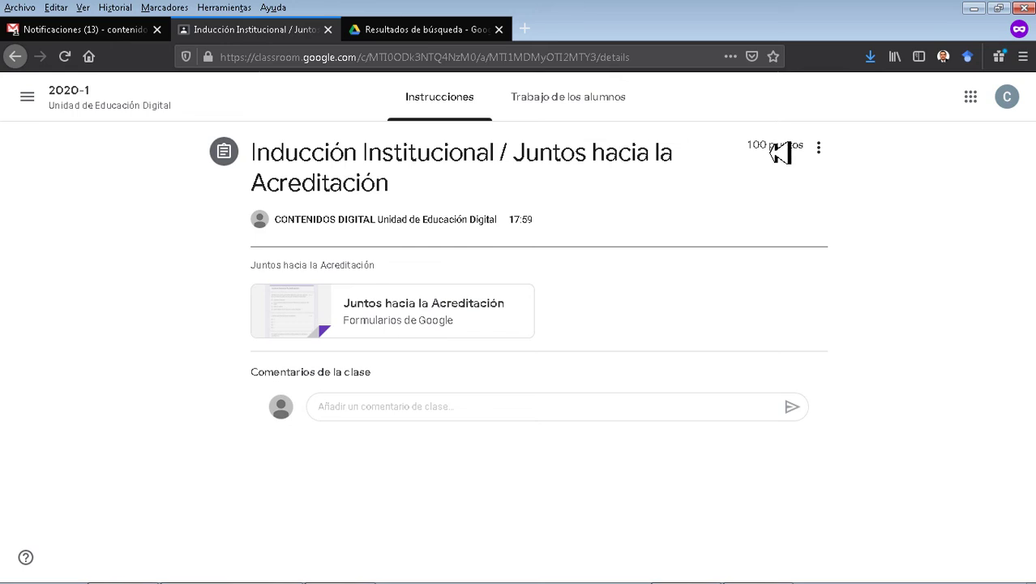
# Import the form grades, keep the student's 67 as a draft grade, and open the assignment as the student.
pyautogui.click(580, 105)
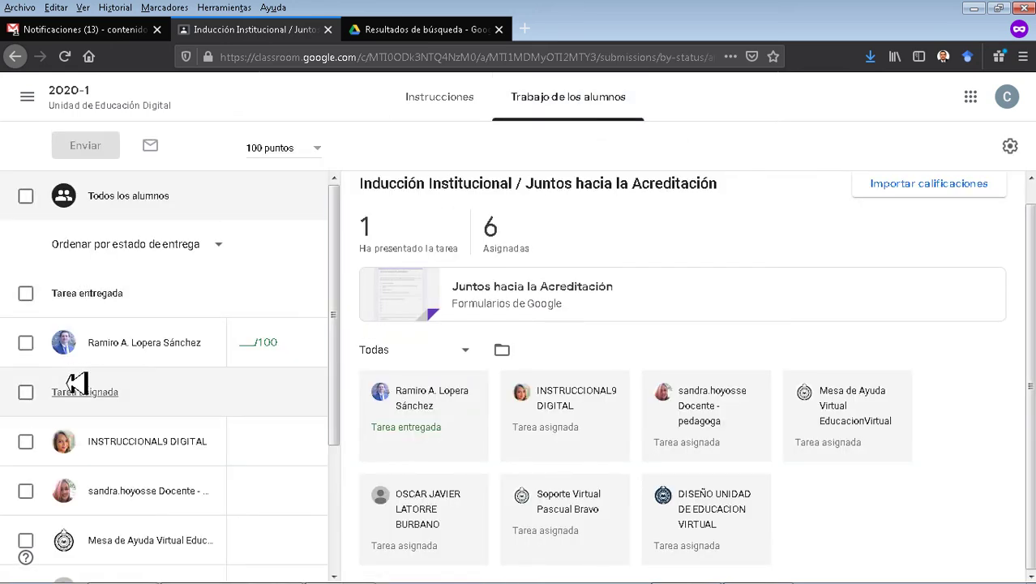
pyautogui.click(908, 198)
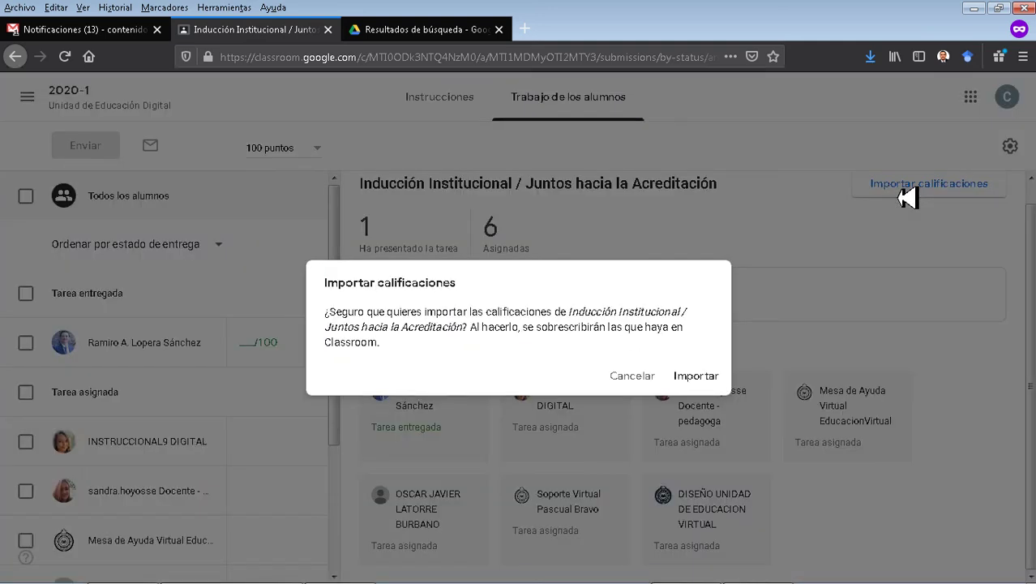
pyautogui.click(696, 376)
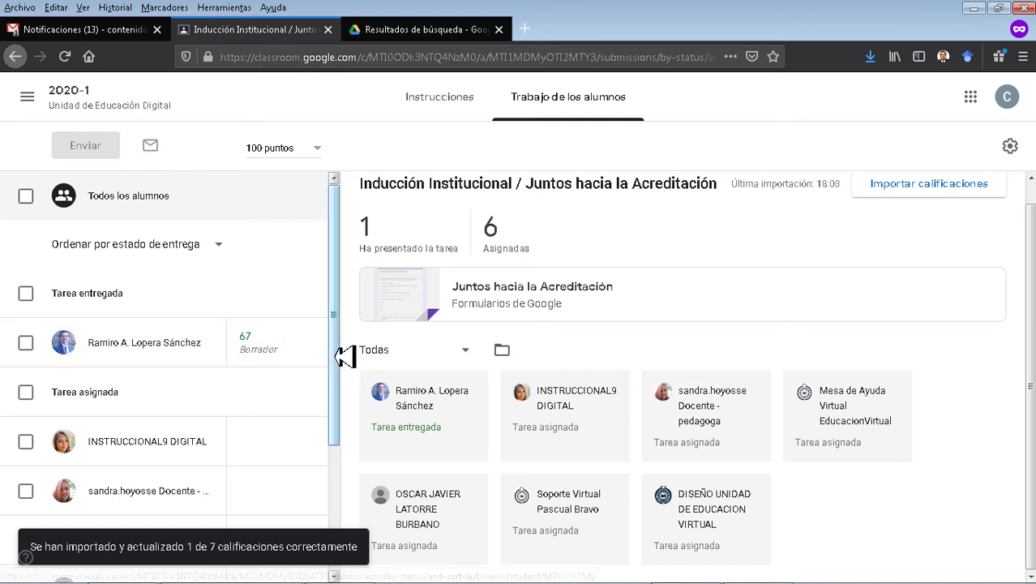
pyautogui.click(254, 363)
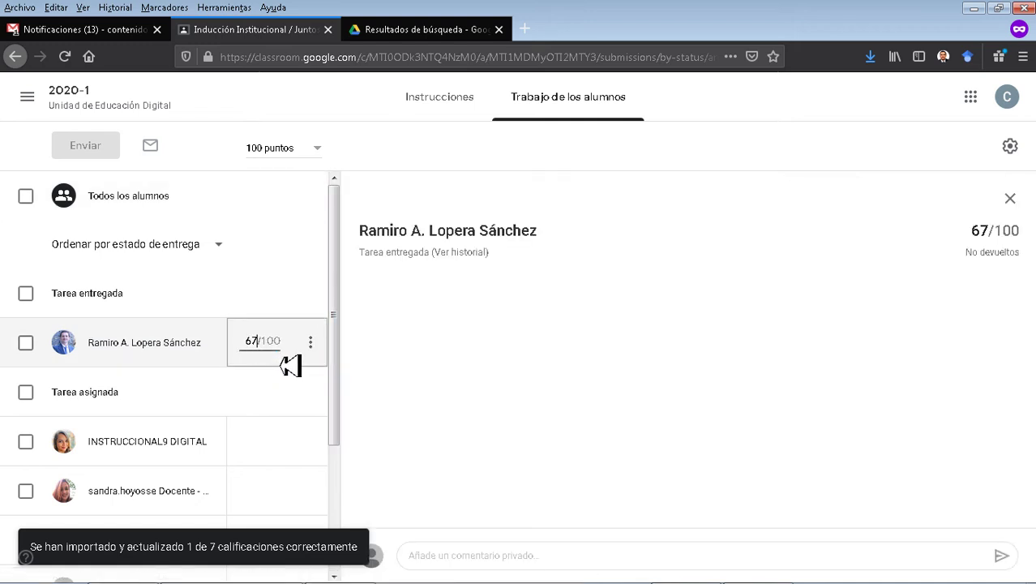
pyautogui.click(669, 255)
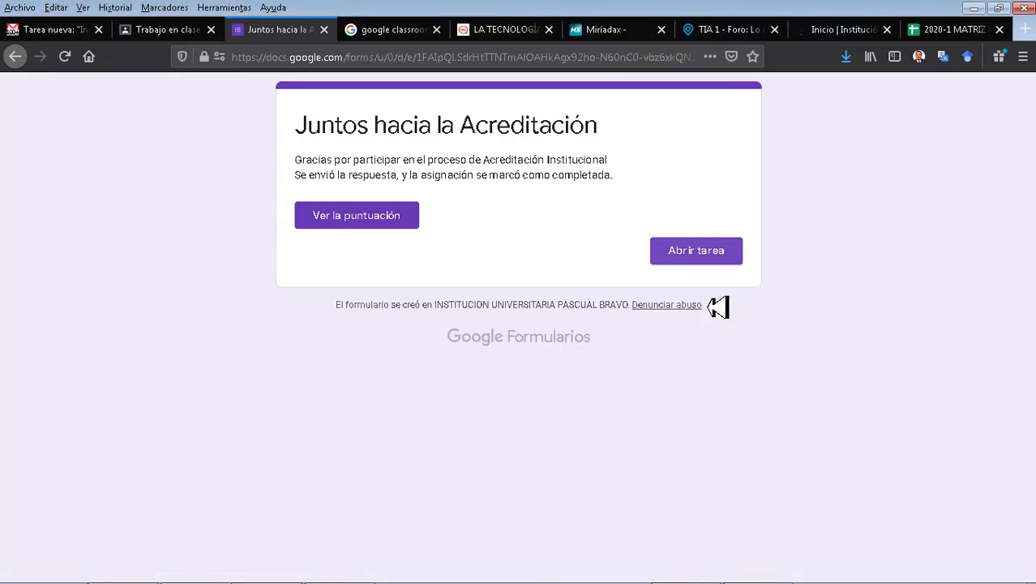
pyautogui.click(712, 257)
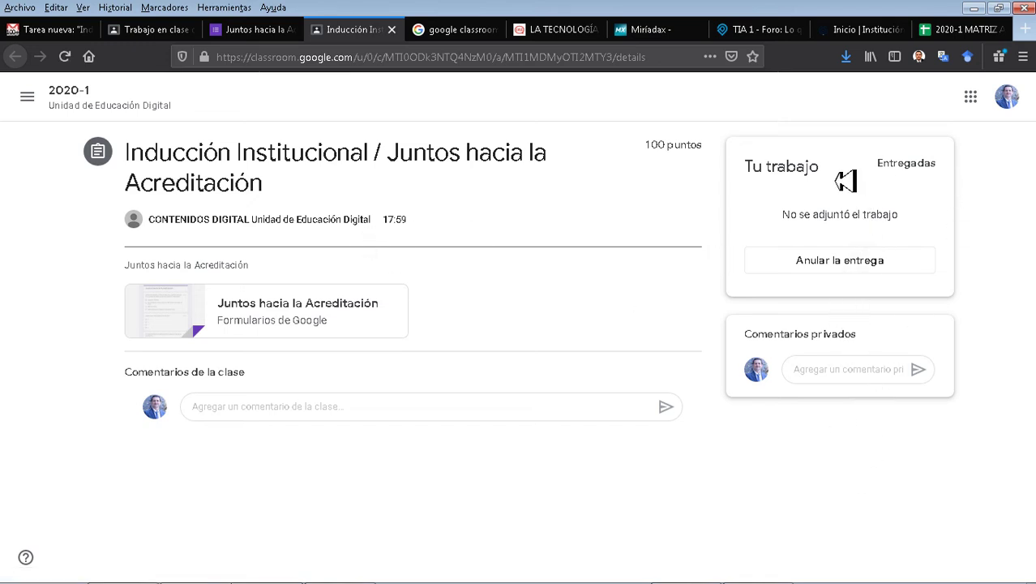
# Confirm the assignment's Tu trabajo status shows Entregadas.
pyautogui.moveTo(767, 178); pyautogui.dragTo(980, 195)
pyautogui.click(985, 240)
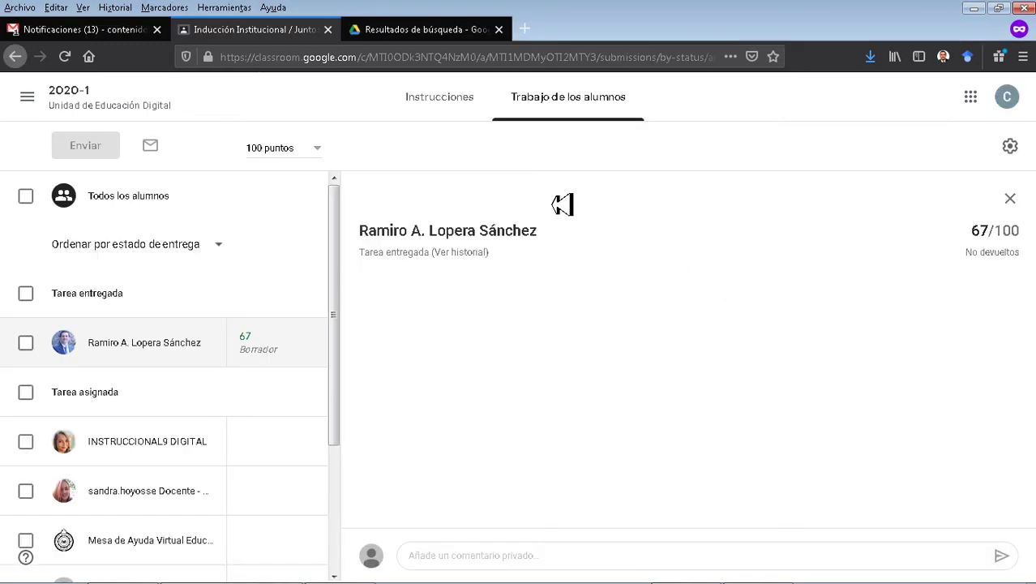
pyautogui.scroll(-3, 86, 403)
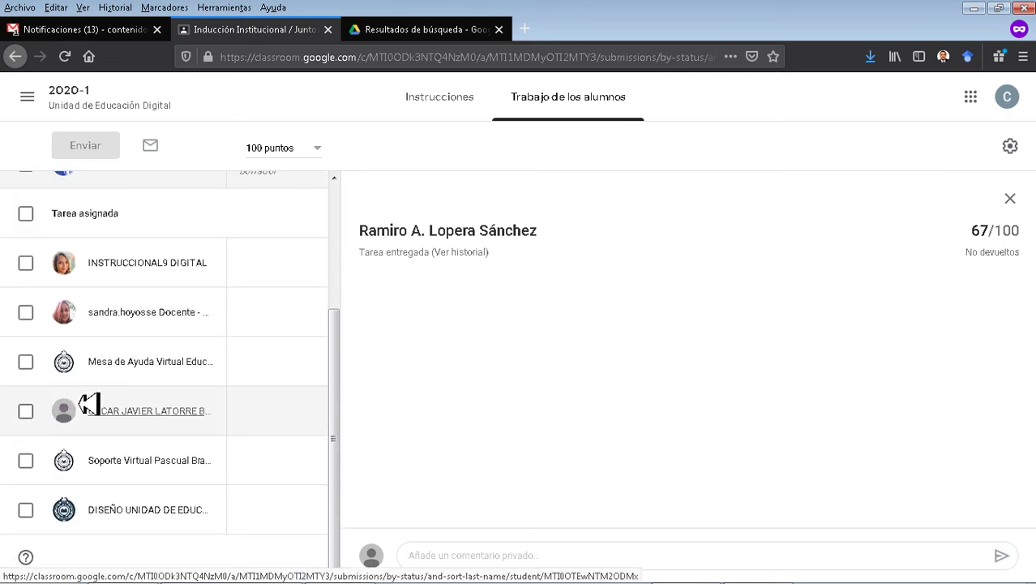
pyautogui.scroll(3, 88, 403)
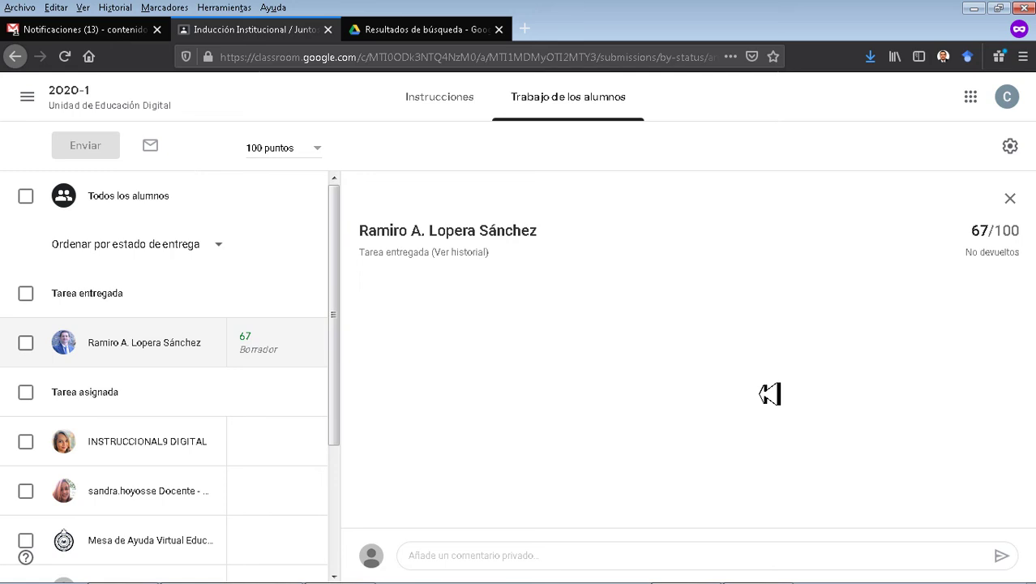
# Go to the 2020-1 class's Trabajo de clase list and open a blank browser tab.
pyautogui.click(434, 104)
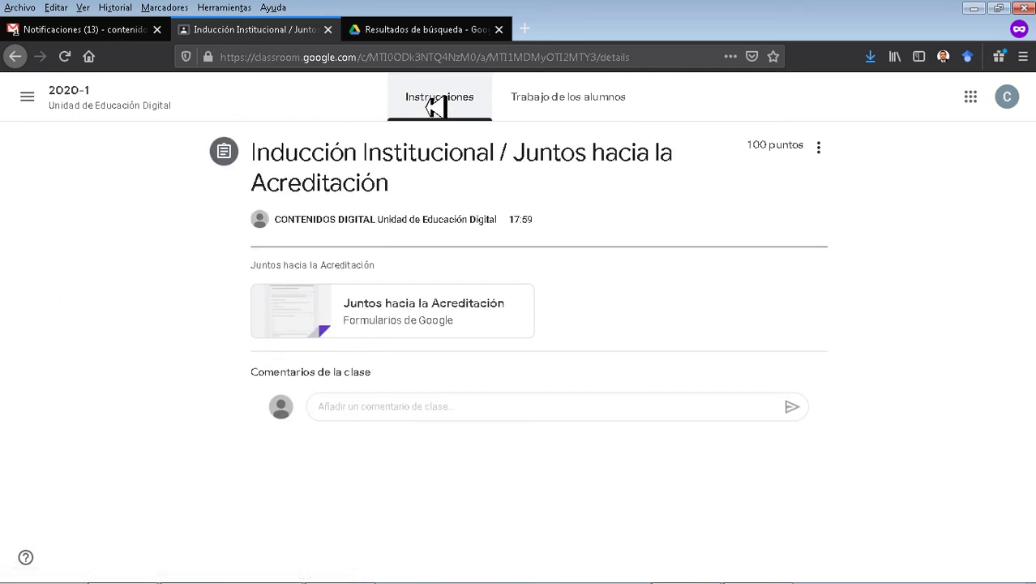
pyautogui.click(84, 103)
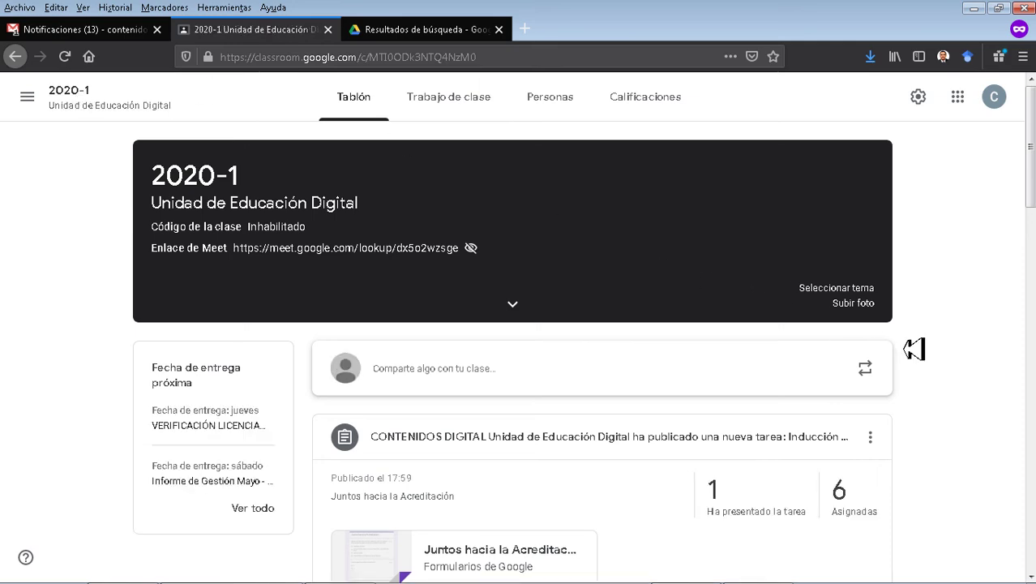
pyautogui.scroll(-3, 919, 317)
pyautogui.scroll(3, 919, 322)
pyautogui.click(459, 112)
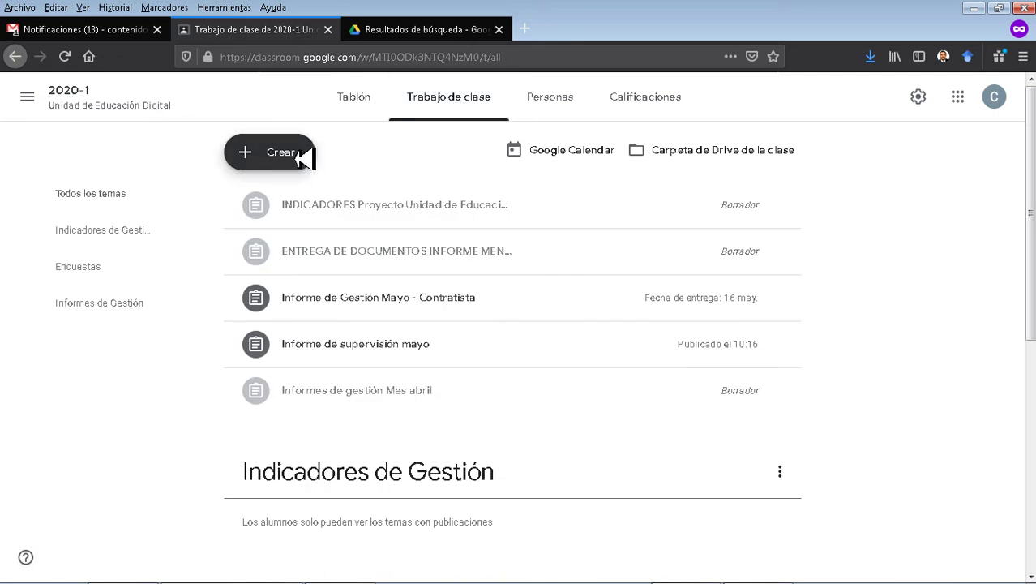
pyautogui.click(529, 31)
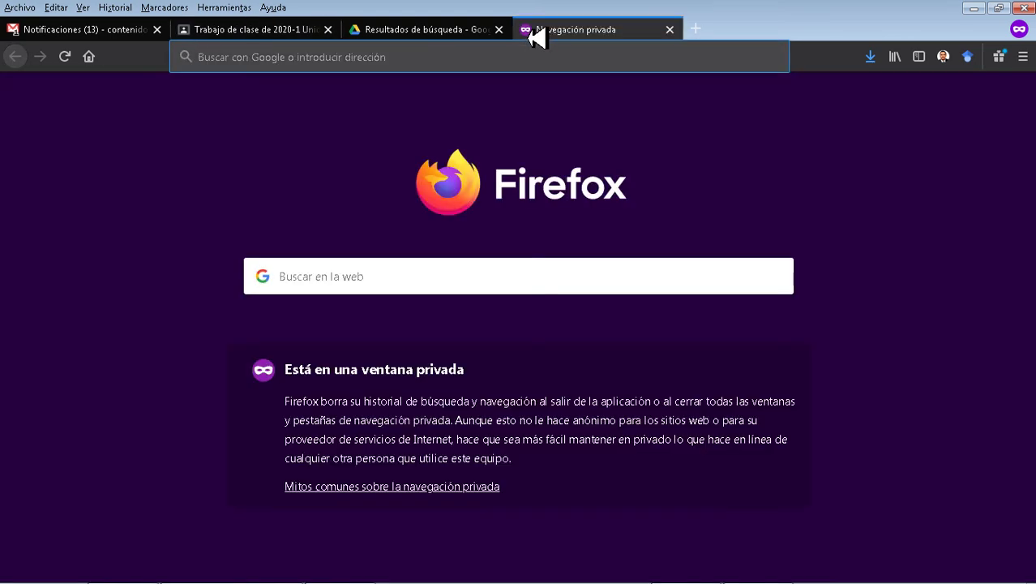
# Open Google Drive's Classroom > 2020-1 Unidad de Educación Digital folder.
pyautogui.write('drive')
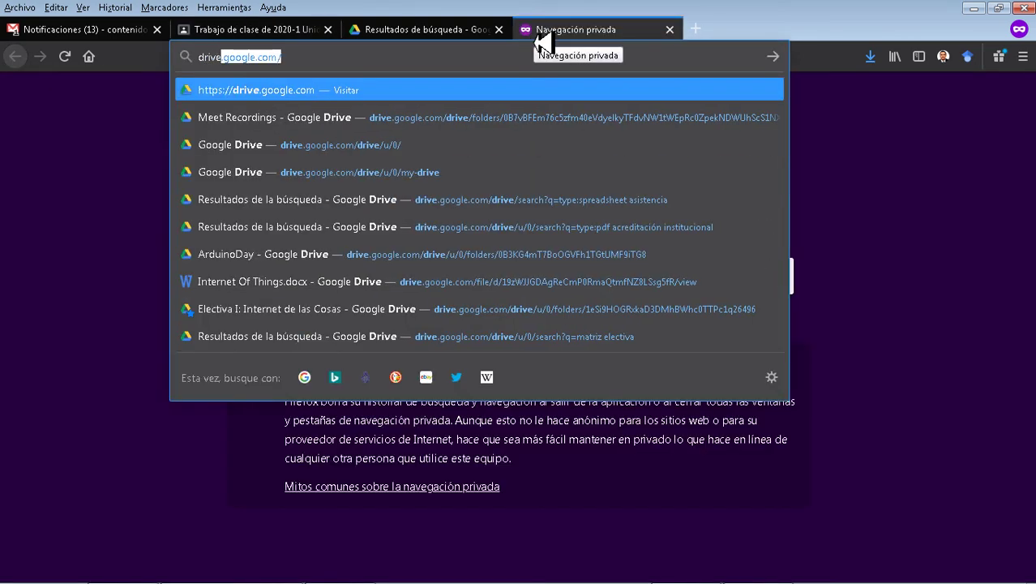
pyautogui.press('Return')
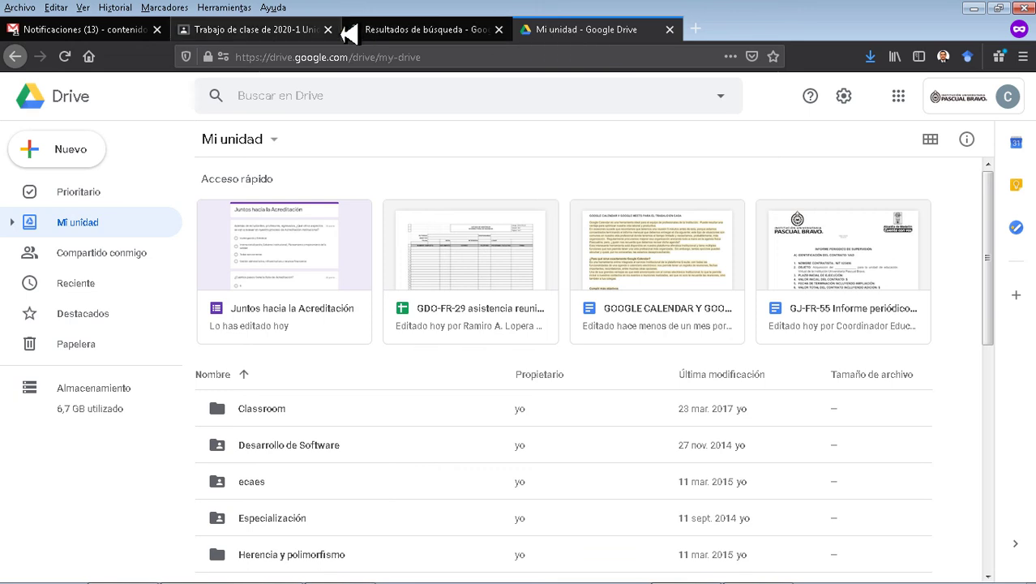
pyautogui.doubleClick(282, 420)
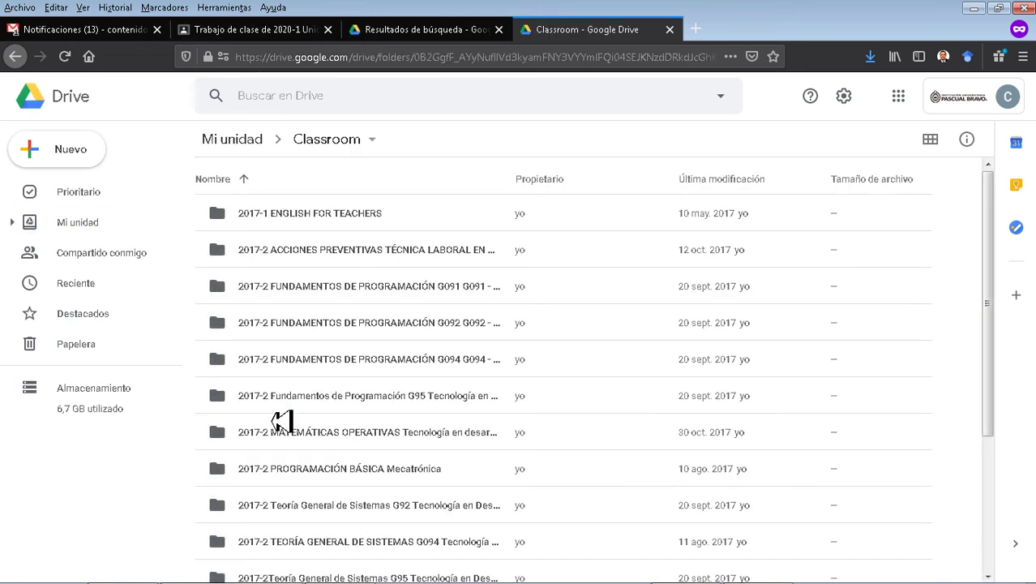
pyautogui.scroll(-3, 455, 382)
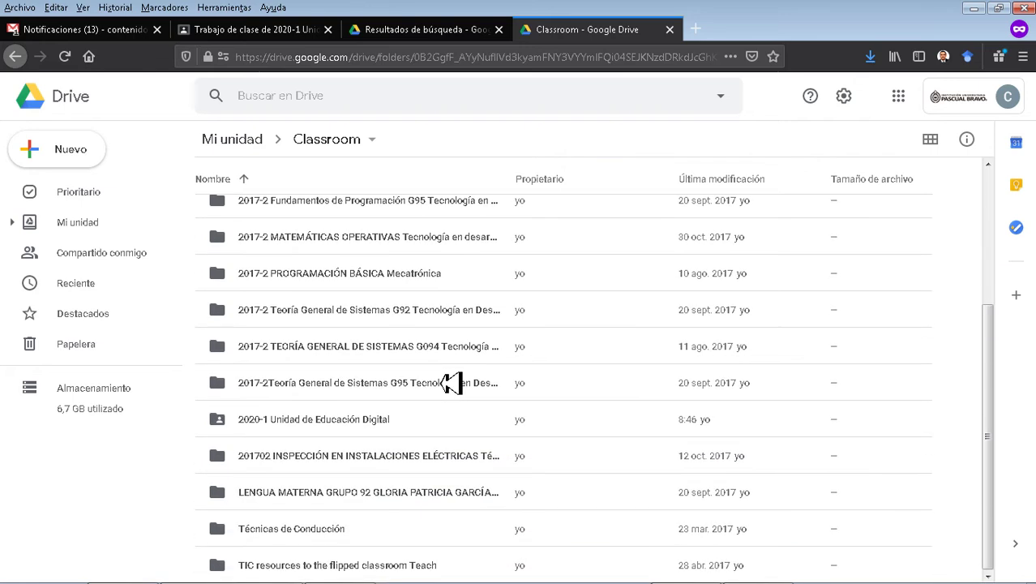
pyautogui.click(338, 432)
pyautogui.doubleClick(338, 432)
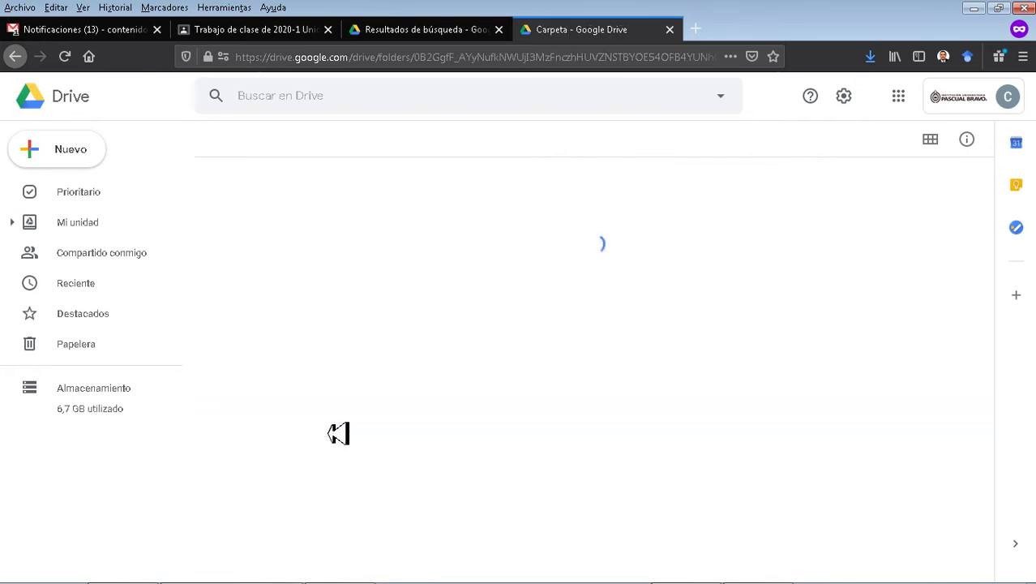
# Create a new Google Form in that folder, sharing it like the folder.
pyautogui.rightClick(313, 482)
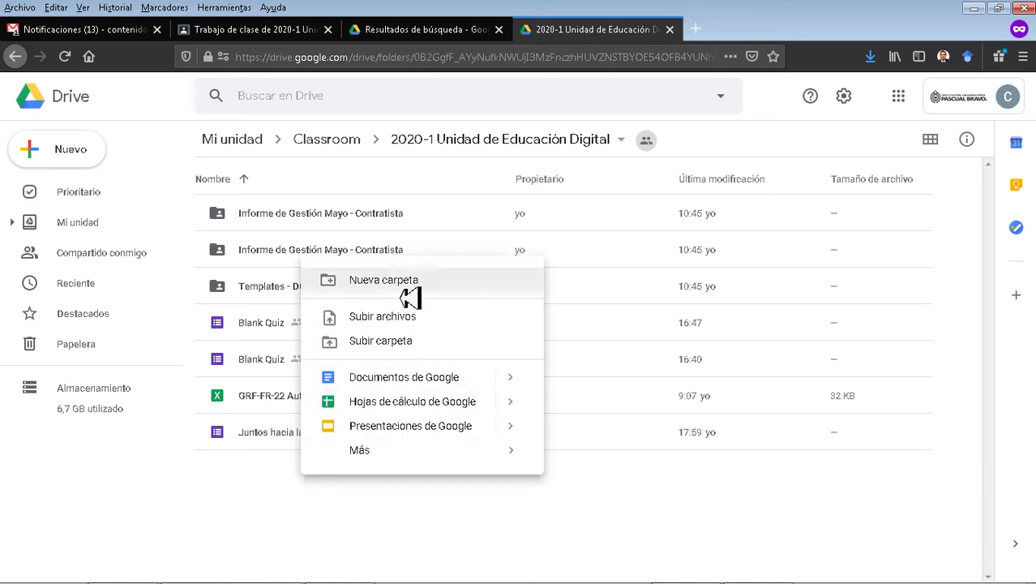
pyautogui.moveTo(407, 460)
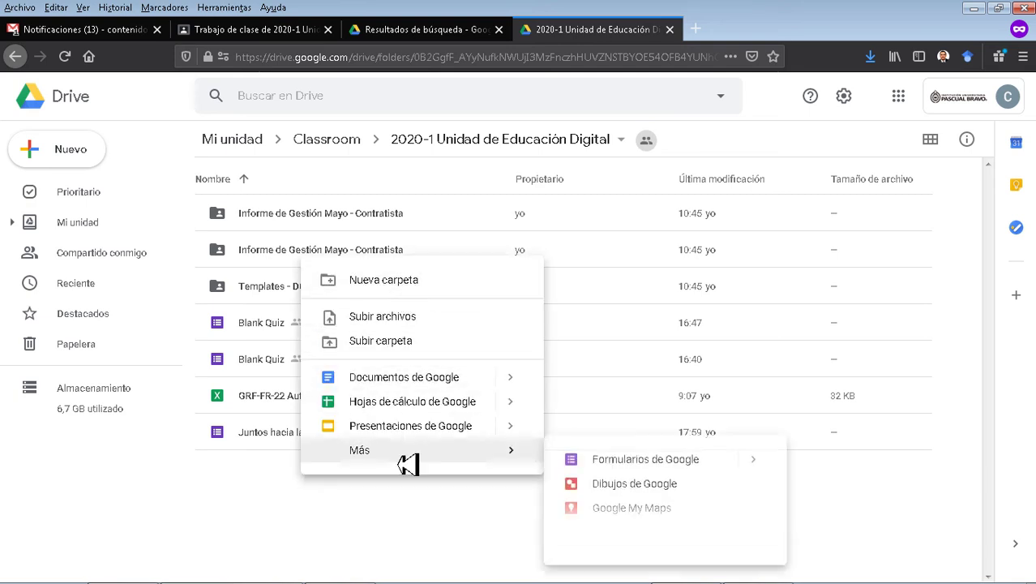
pyautogui.click(626, 469)
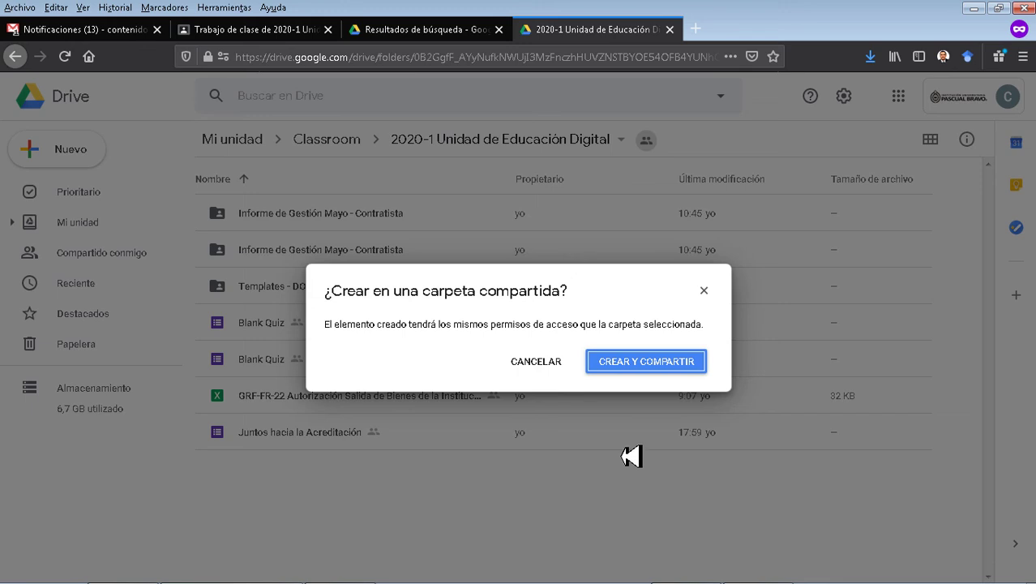
pyautogui.click(654, 367)
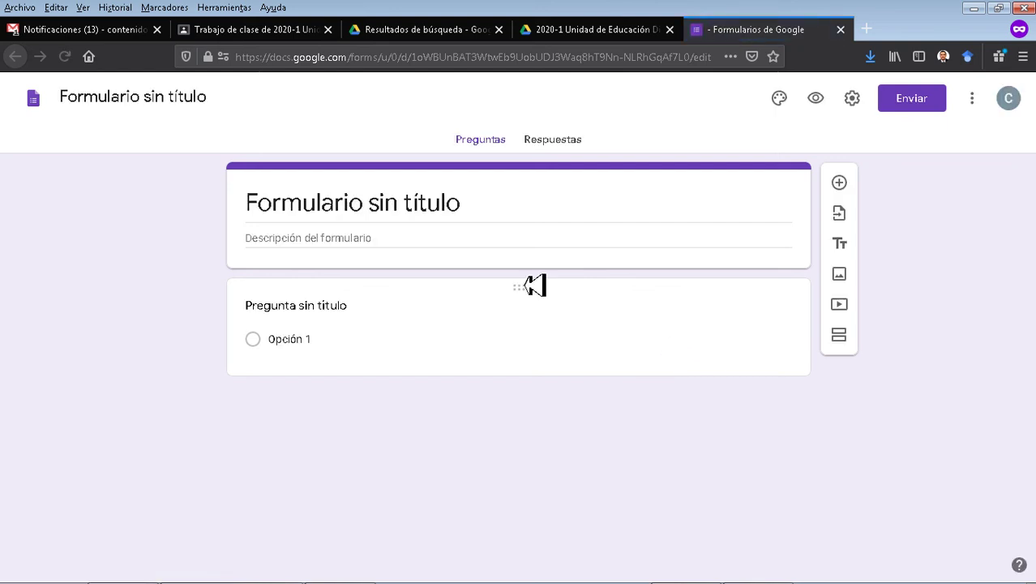
# Title the form 'Recepción de documentación de propuesta'.
pyautogui.doubleClick(349, 215)
pyautogui.click(348, 215)
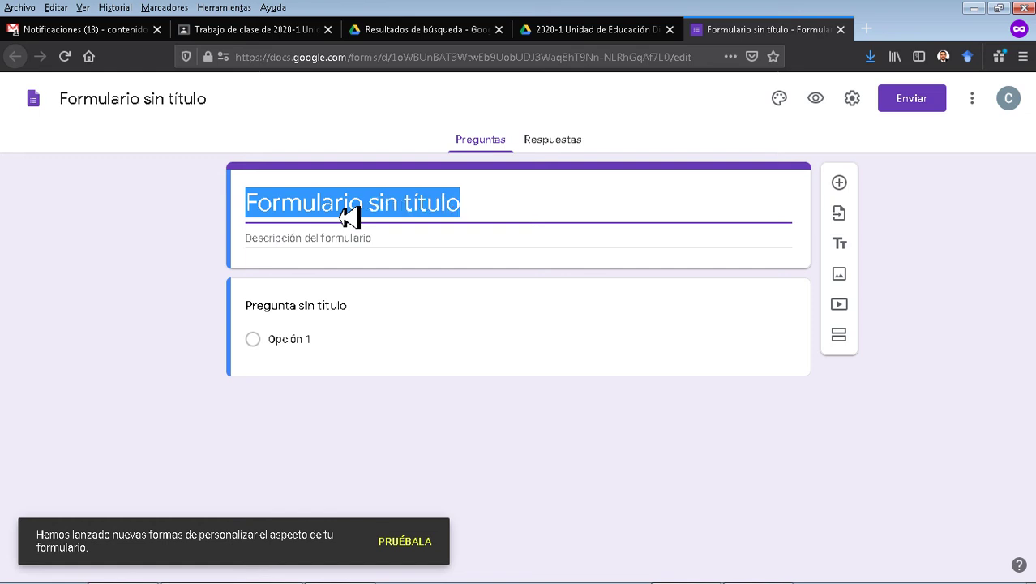
pyautogui.write('Recep')
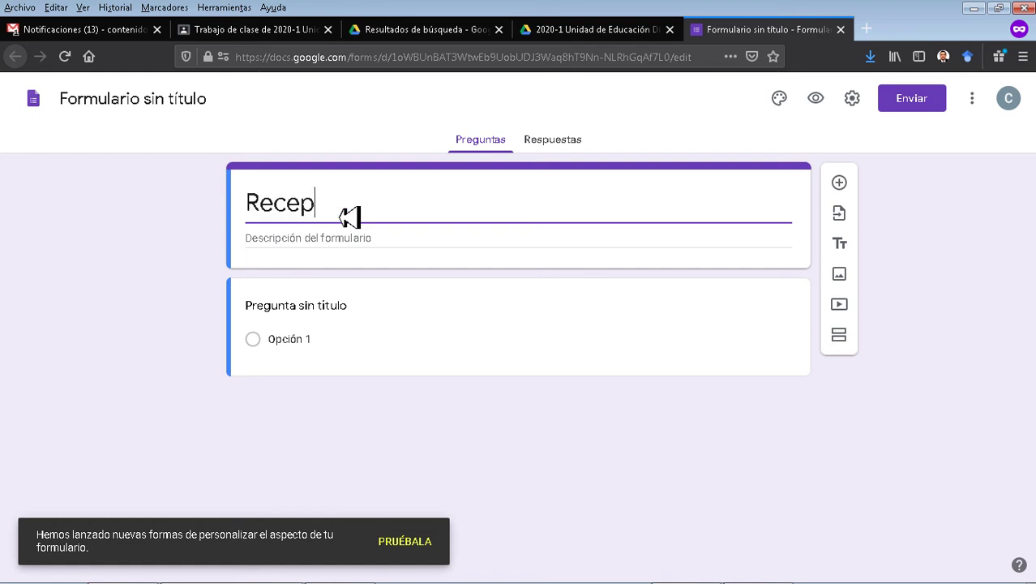
pyautogui.write('ción de')
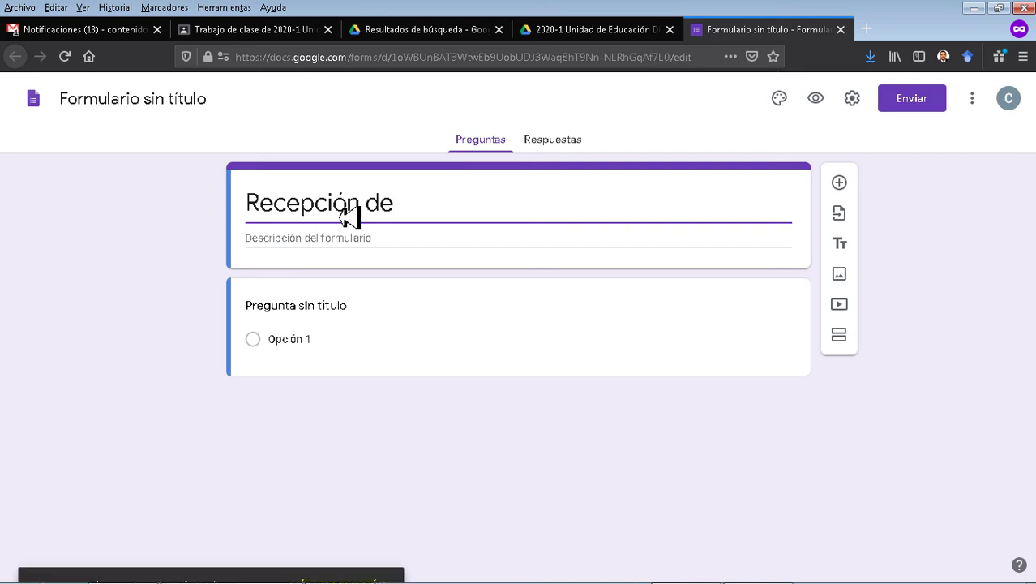
pyautogui.write(' doucmen')
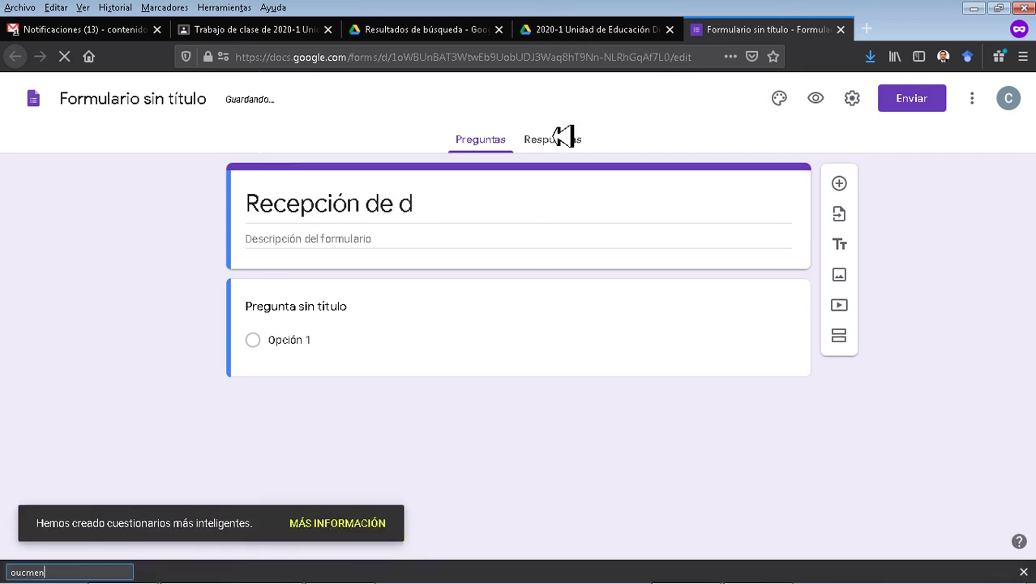
pyautogui.tripleClick(484, 202)
pyautogui.click(485, 201)
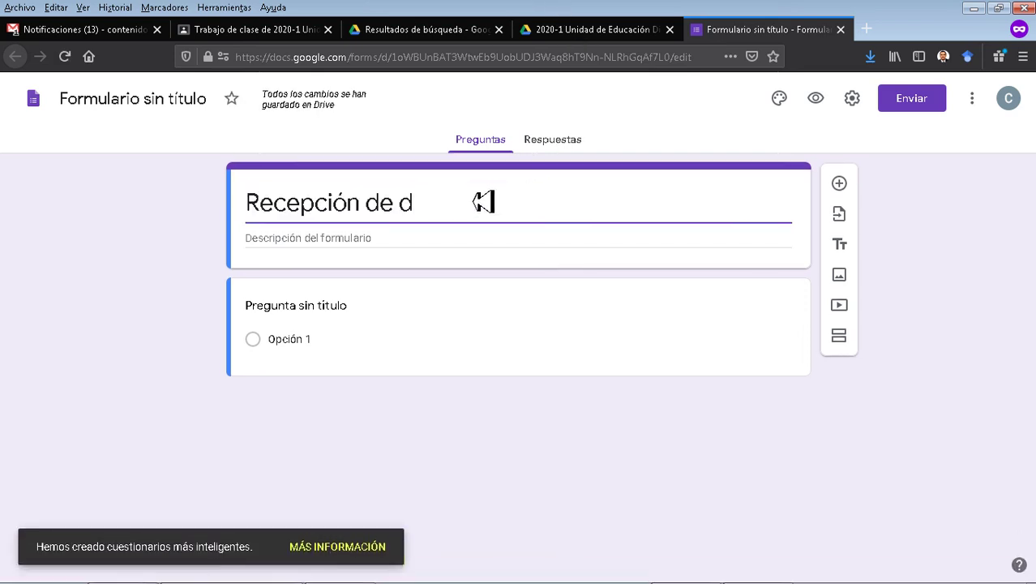
pyautogui.write('ocumenta')
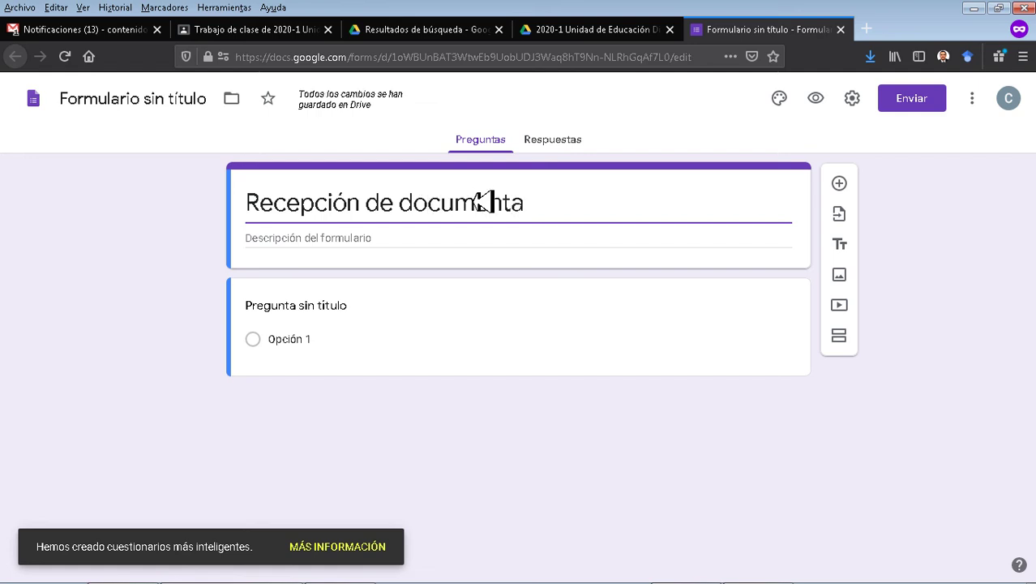
pyautogui.write('ción de p')
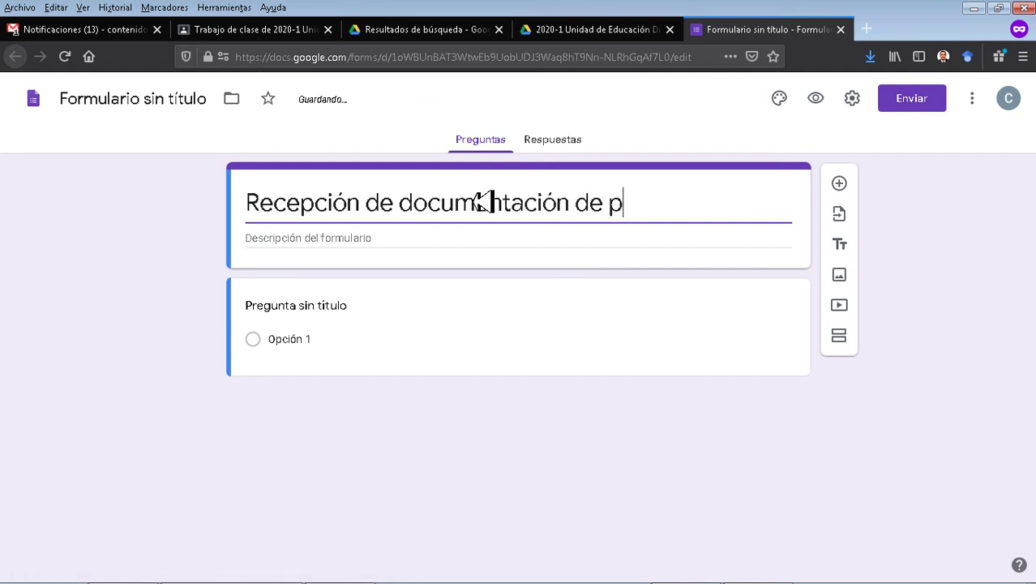
pyautogui.write('ropuesta')
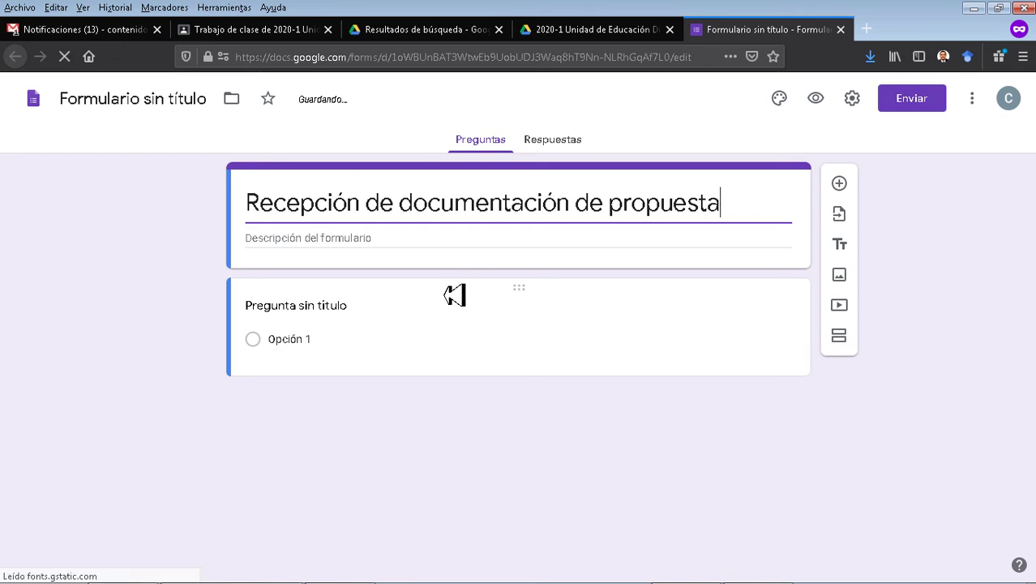
# Add the form description 'Relacione la información de su propuesta'.
pyautogui.click(347, 252)
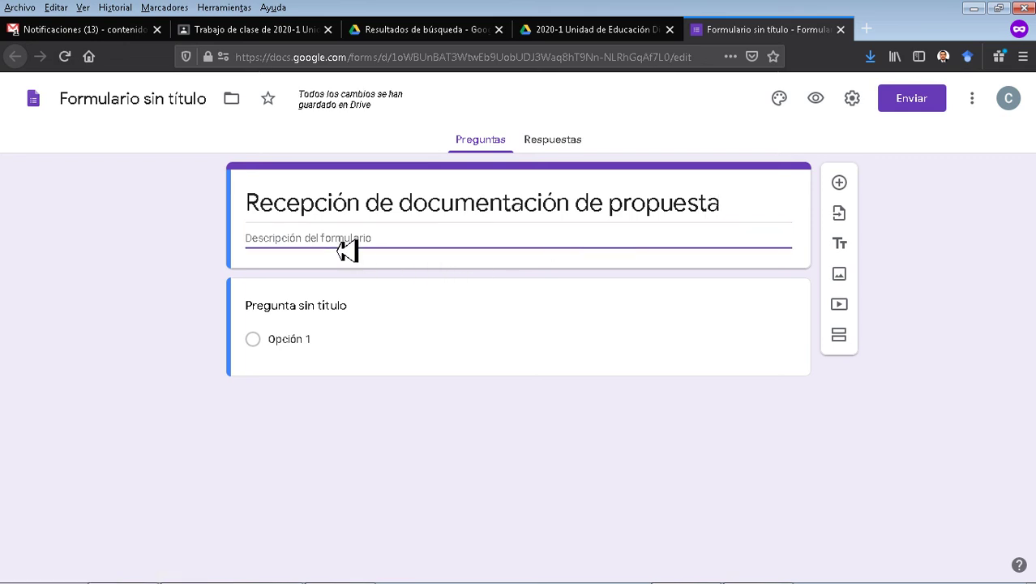
pyautogui.write('Relacione l')
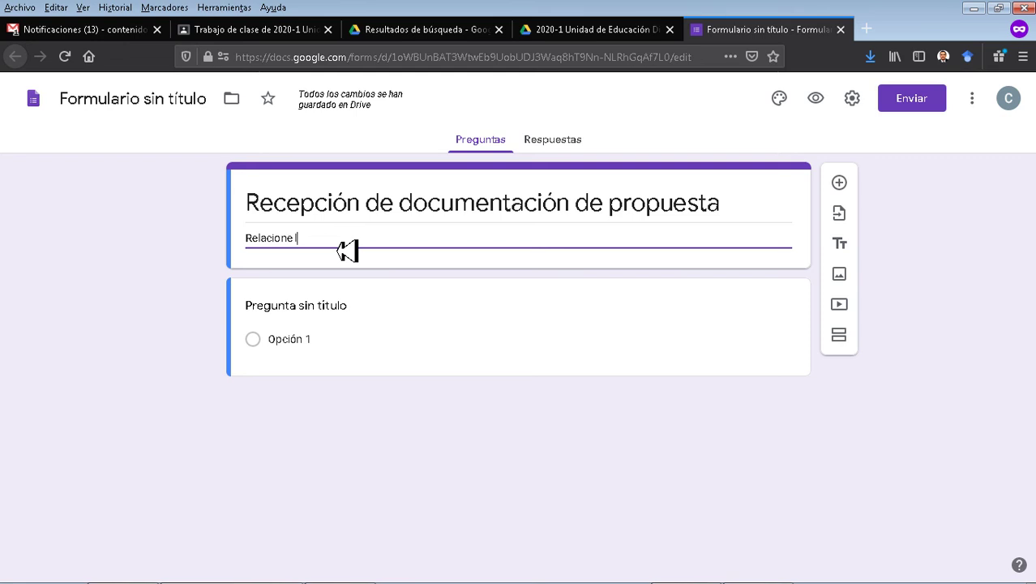
pyautogui.write('a información de su propuesta')
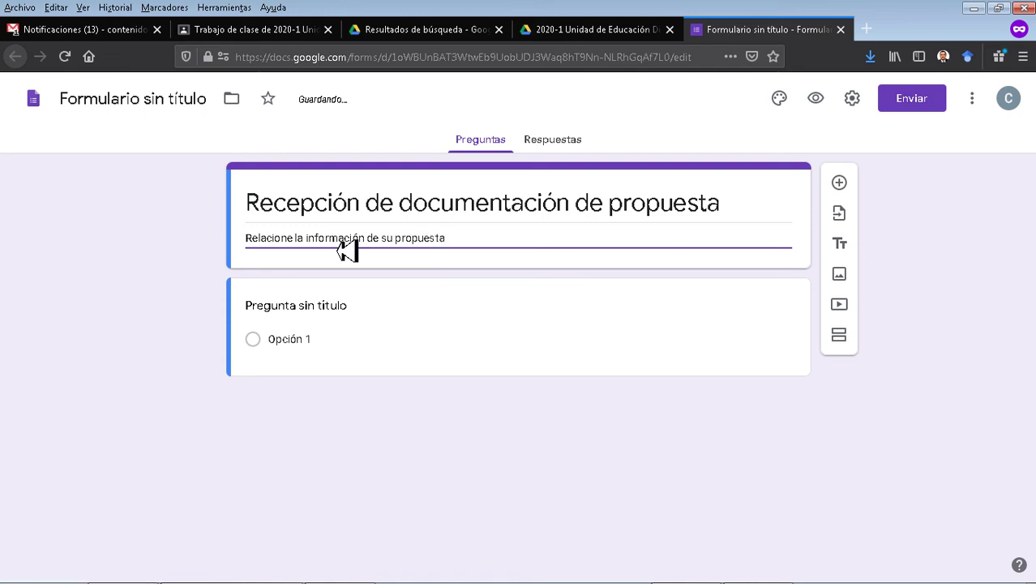
pyautogui.click(327, 308)
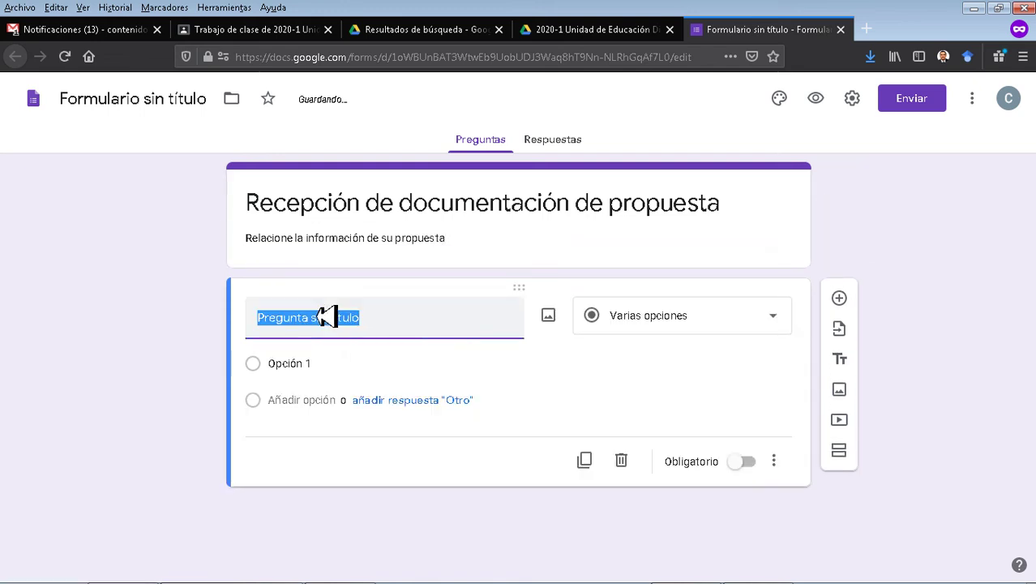
# Make the first question a required short-answer 'Nombre de la Empresa'.
pyautogui.click(710, 323)
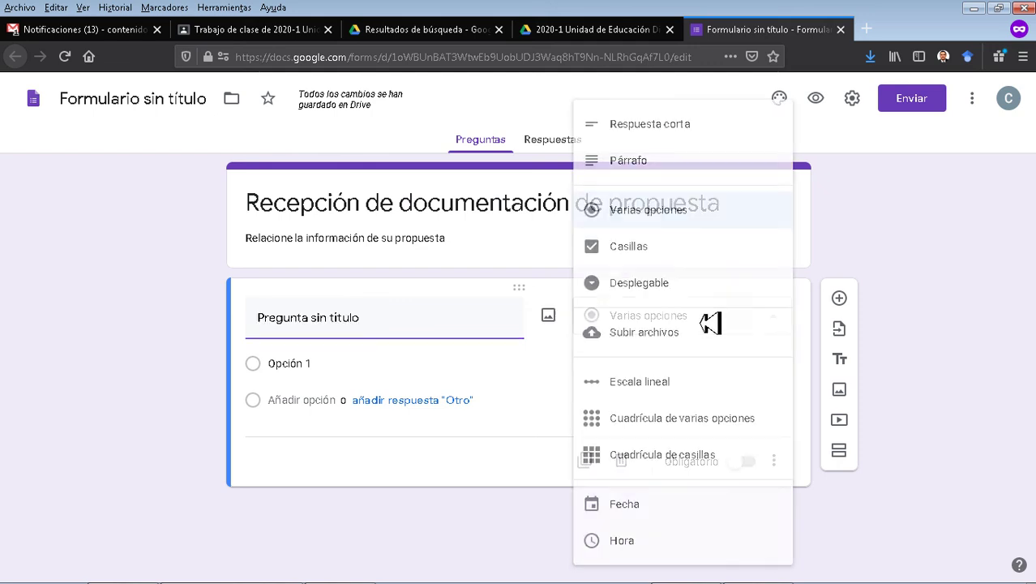
pyautogui.click(686, 130)
pyautogui.click(448, 322)
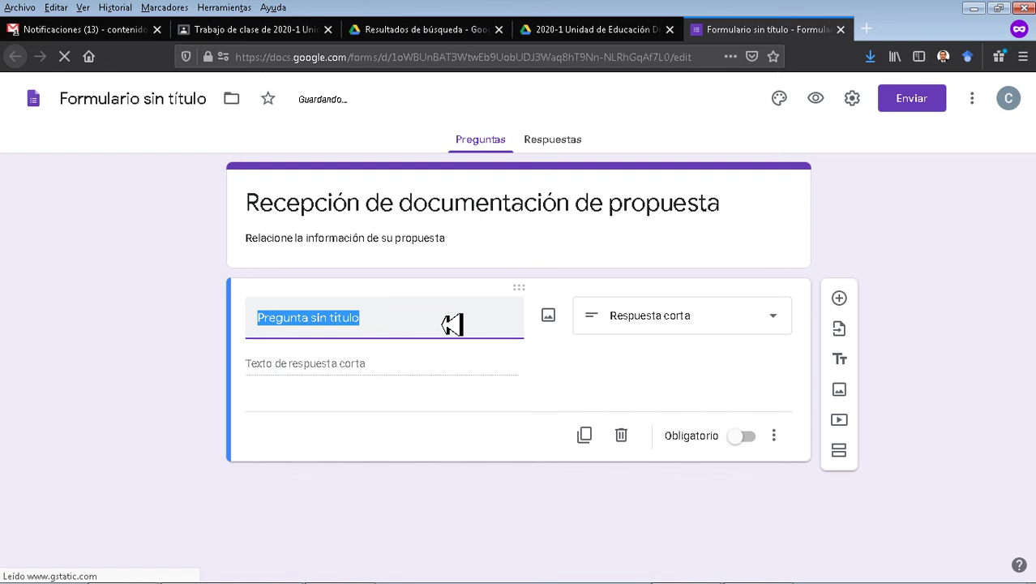
pyautogui.write('Nombre de la Empresa')
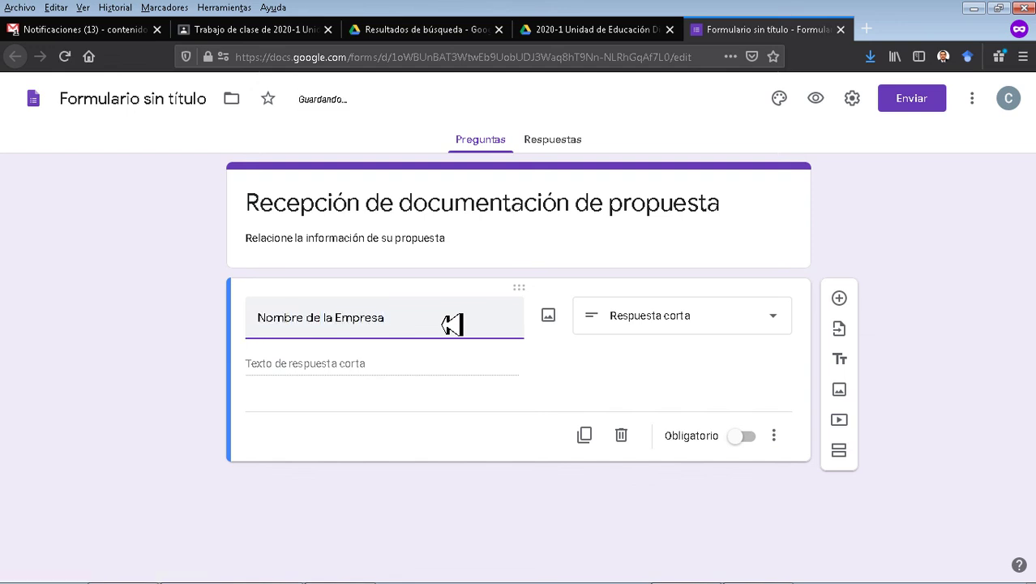
pyautogui.click(747, 438)
# Give it a description asking for the full company name, then add a question.
pyautogui.click(774, 436)
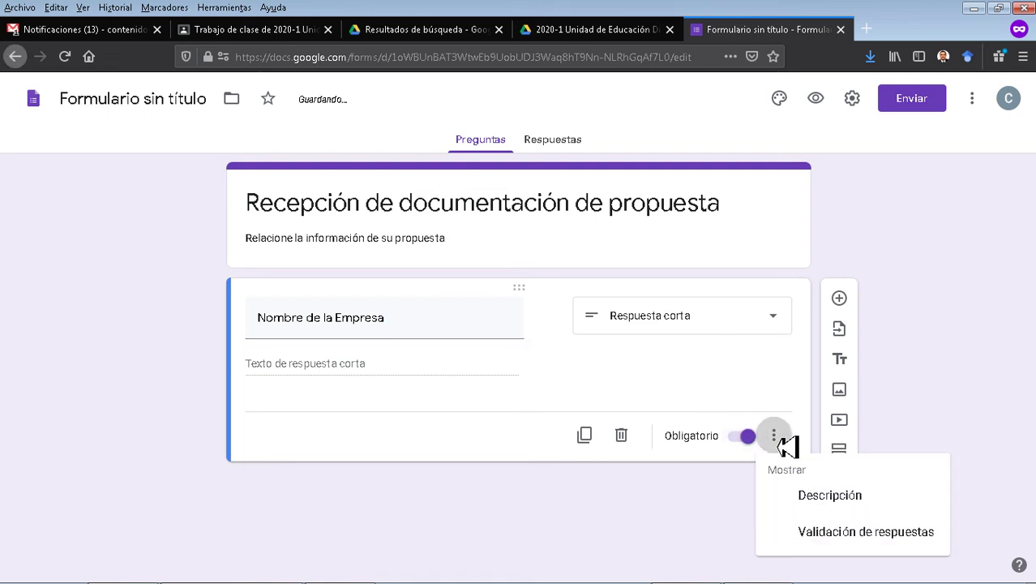
pyautogui.click(831, 501)
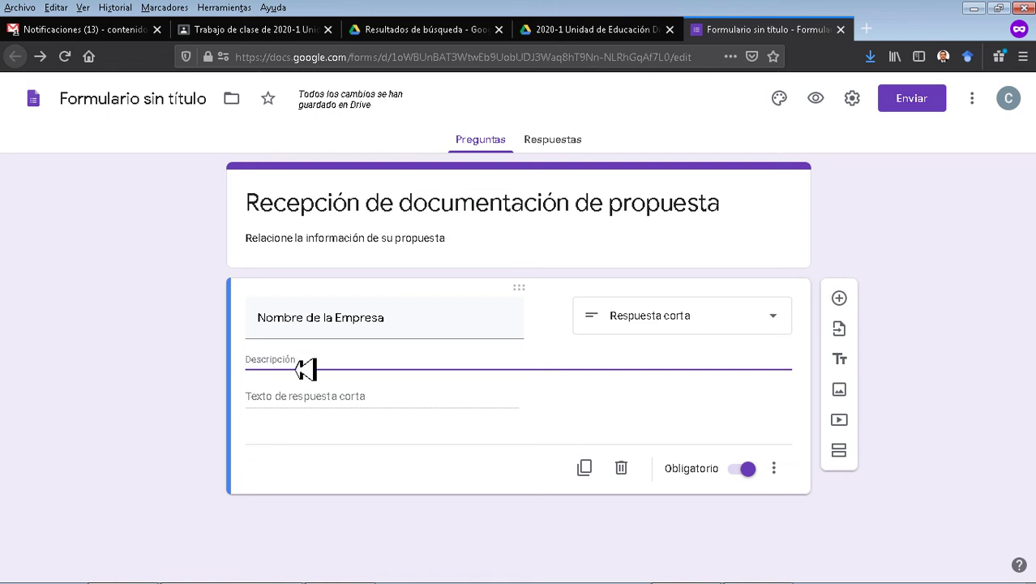
pyautogui.write('I')
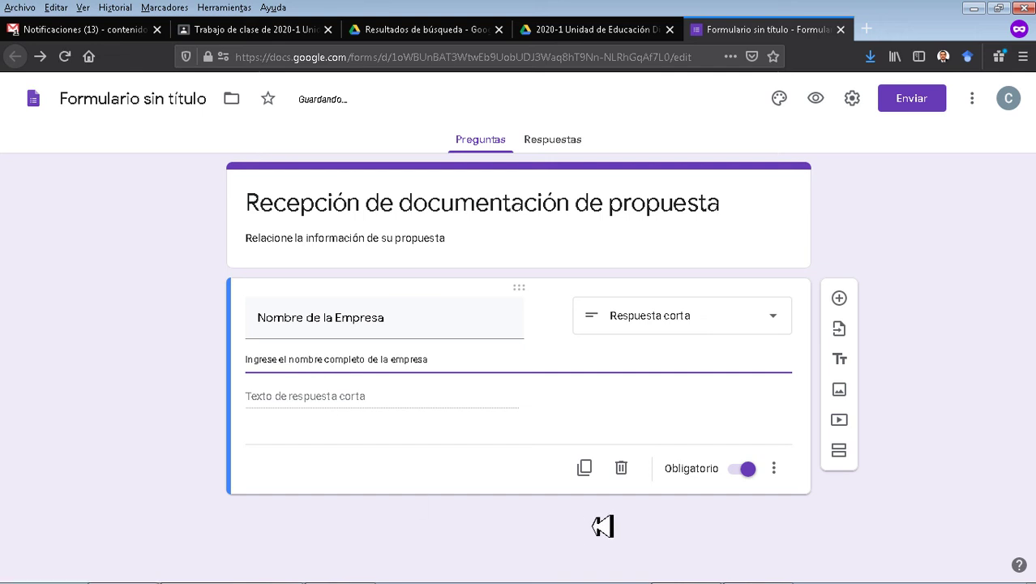
pyautogui.click(842, 303)
pyautogui.click(841, 300)
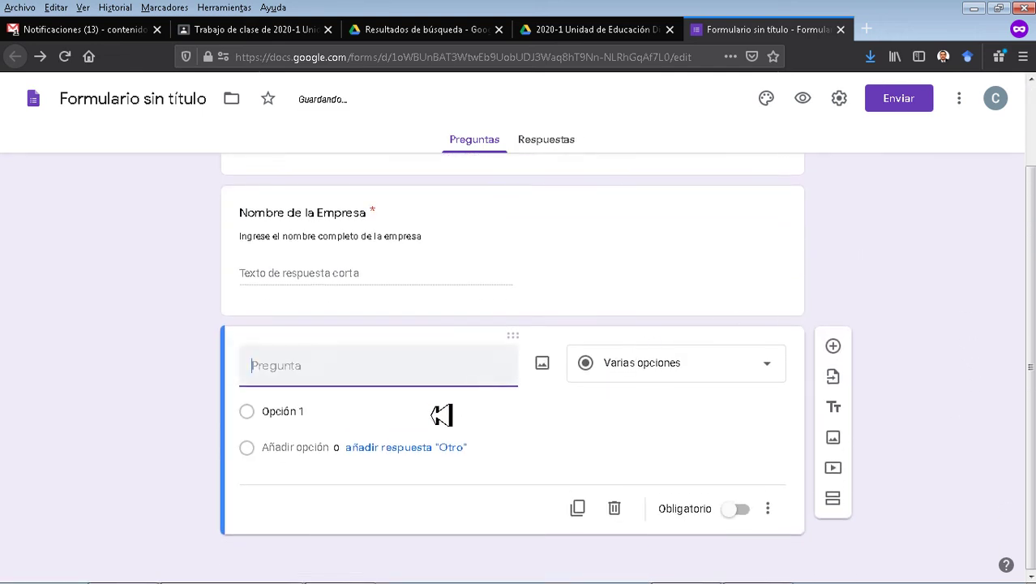
# Add a required 'NIT' short-answer question validated as Número / Es número, then another question.
pyautogui.write('NIT')
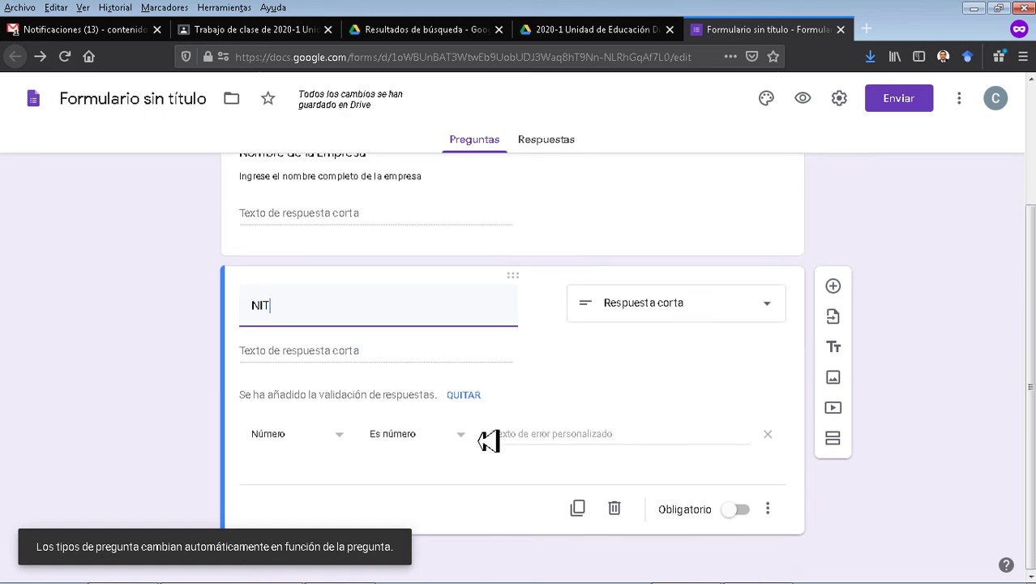
pyautogui.click(315, 445)
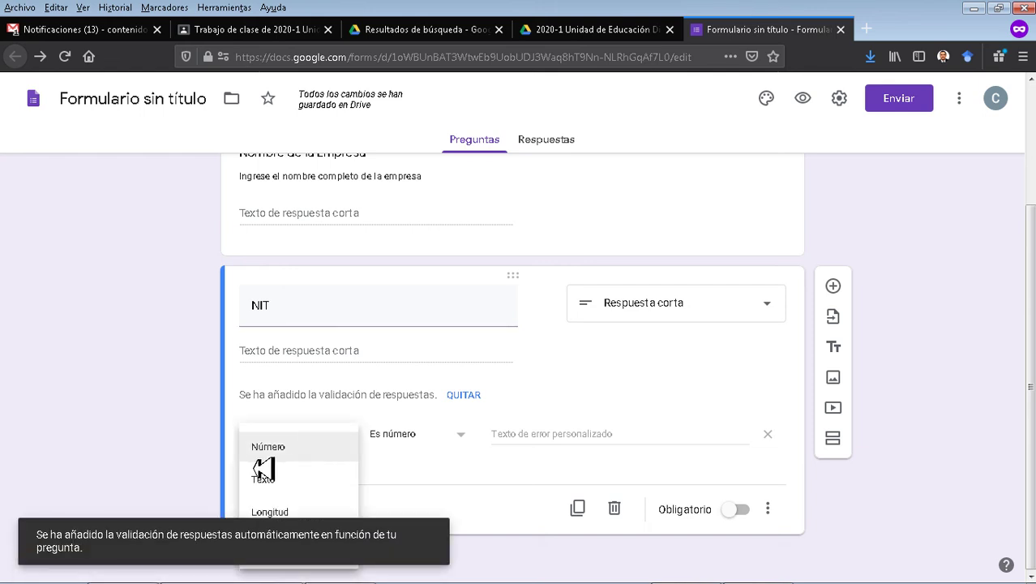
pyautogui.click(277, 468)
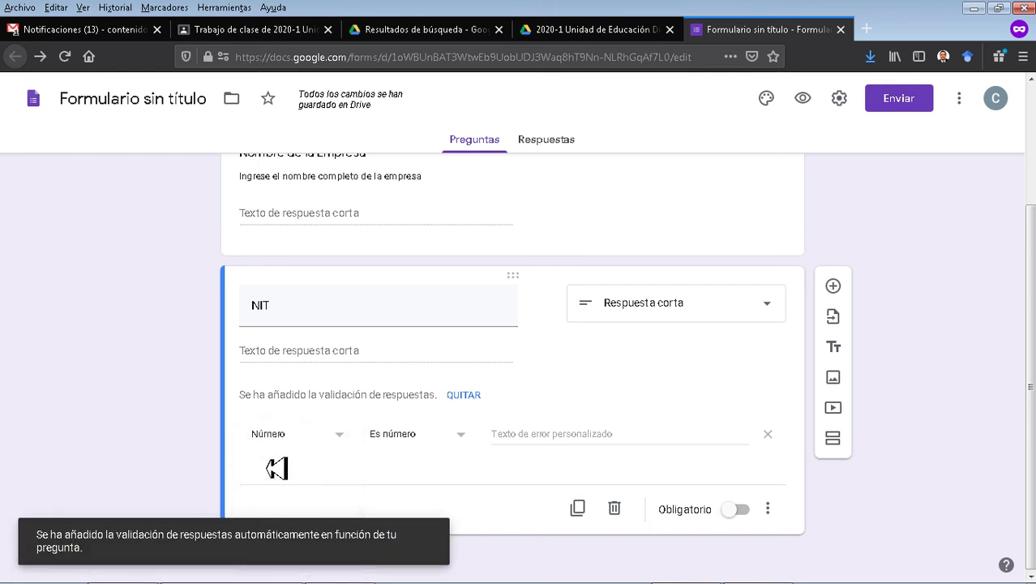
pyautogui.click(418, 442)
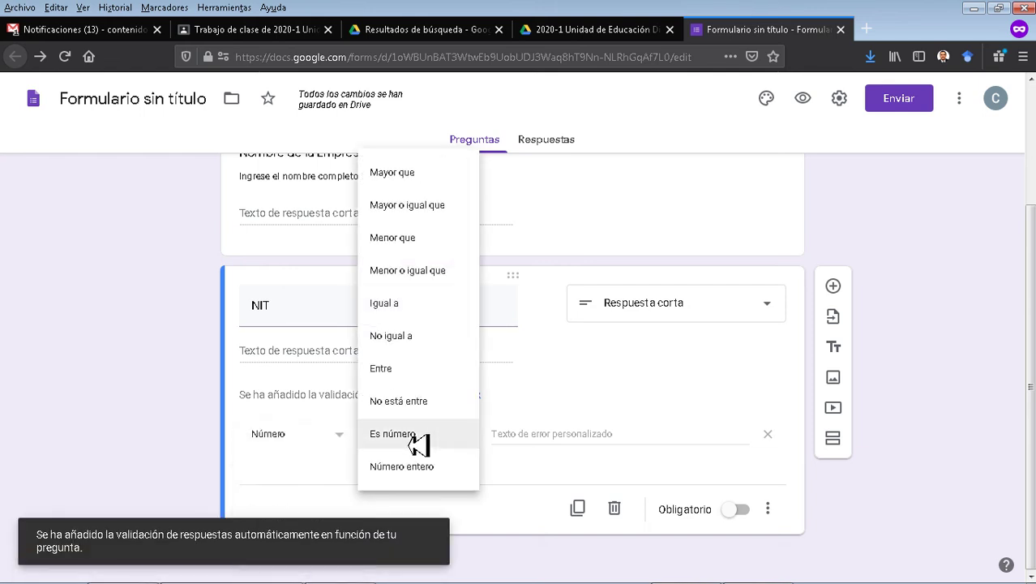
pyautogui.click(418, 442)
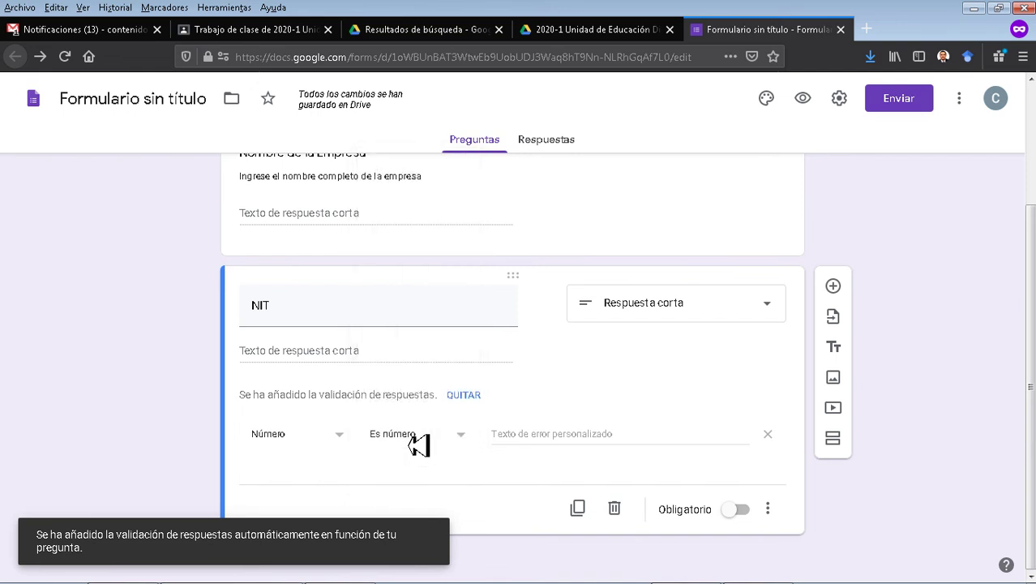
pyautogui.click(740, 511)
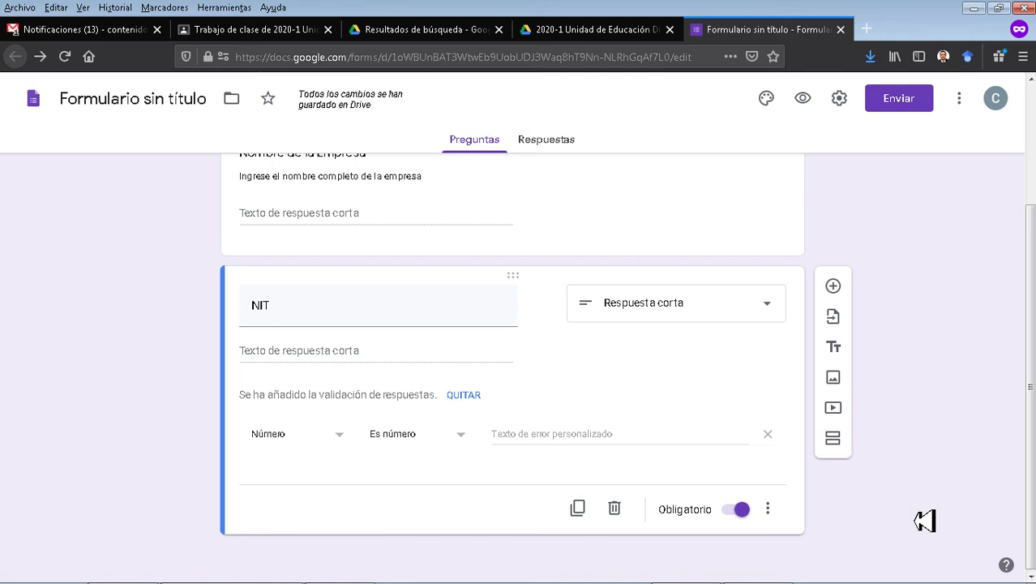
pyautogui.click(834, 287)
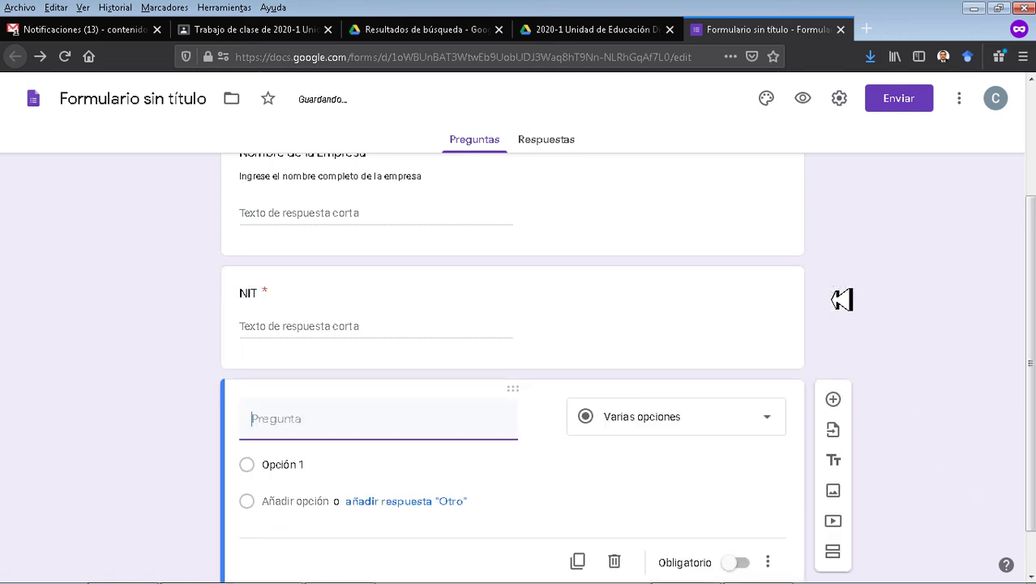
# Turn the third question into a file-upload question titled 'DOCUMENTOS'.
pyautogui.click(686, 376)
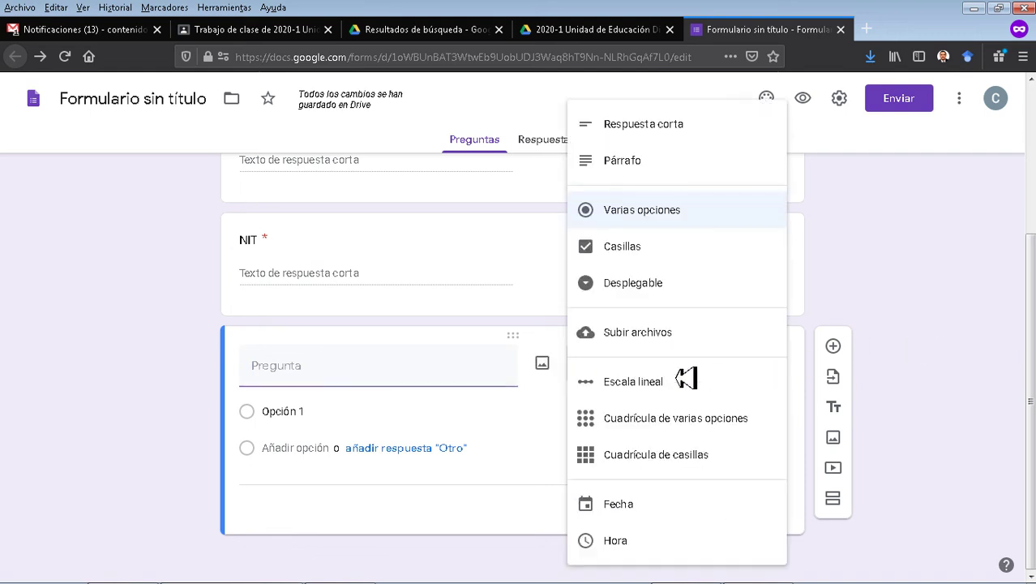
pyautogui.click(609, 339)
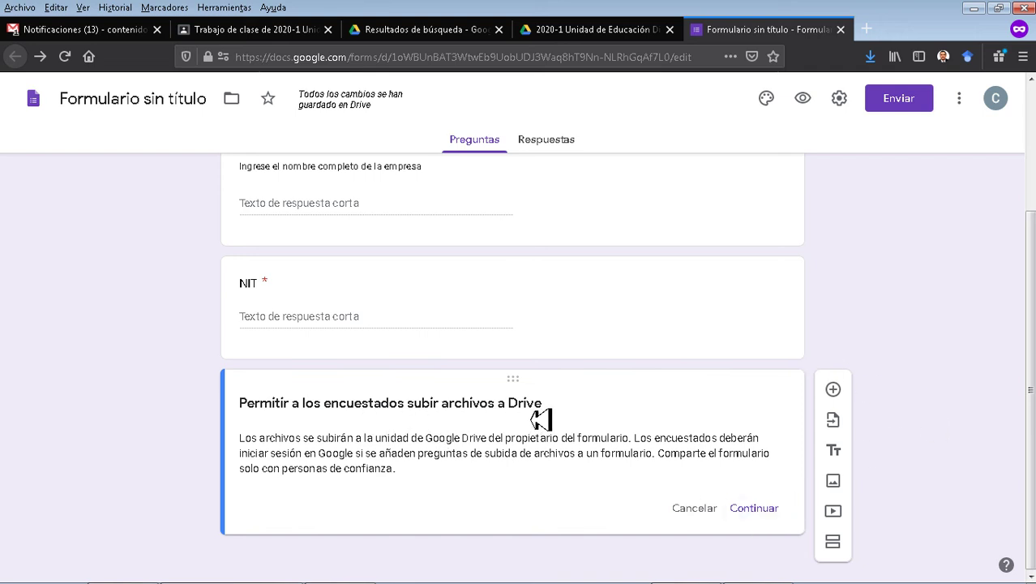
pyautogui.tripleClick(446, 456)
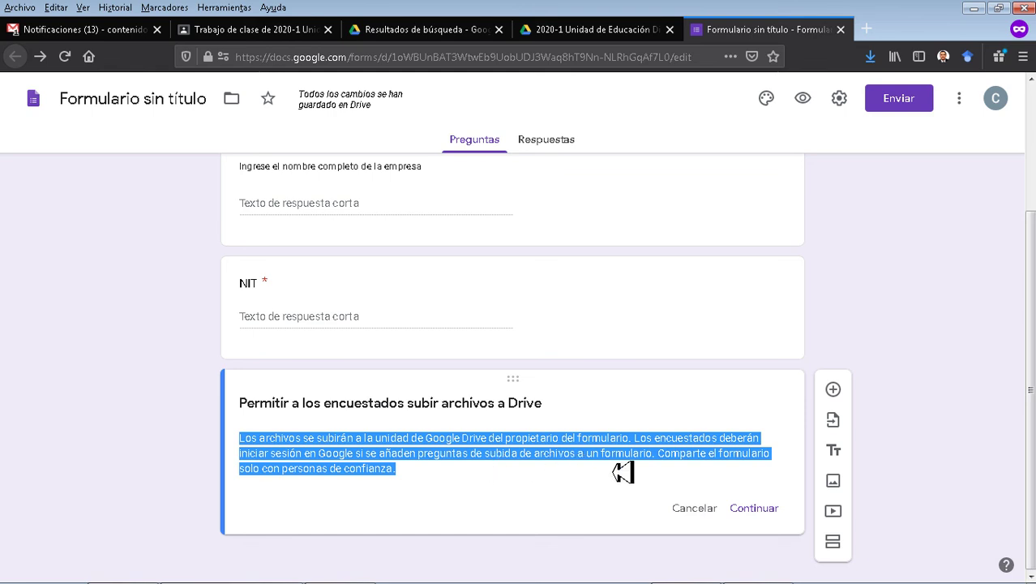
pyautogui.click(761, 510)
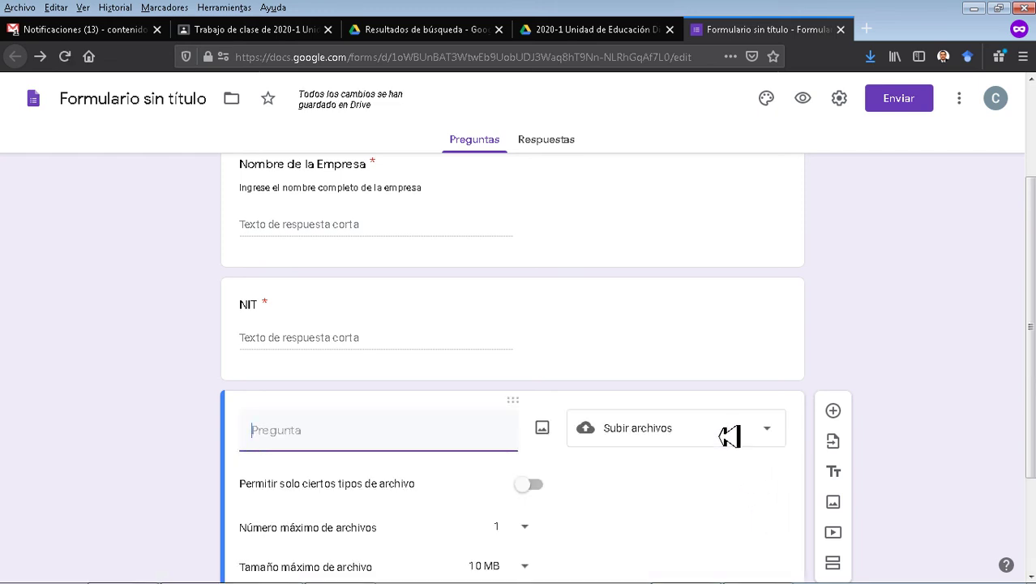
pyautogui.scroll(-2, 743, 455)
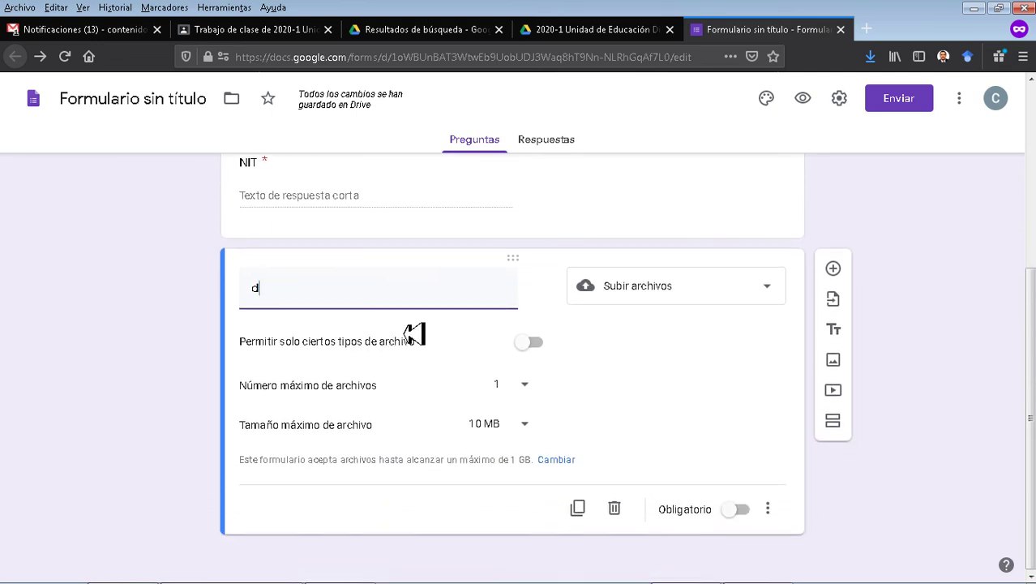
pyautogui.press('BackSpace')
pyautogui.press('BackSpace')
pyautogui.press('BackSpace')
pyautogui.press('BackSpace')
pyautogui.write('DOCUMENTOS')
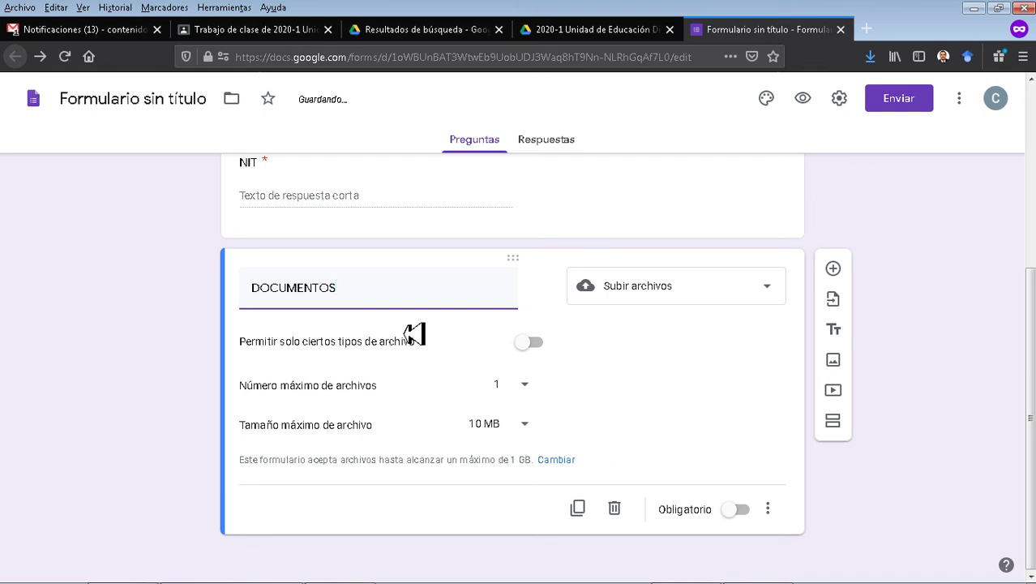
# Allow only Documento and PDF uploads, up to 5 files of 10 MB, required.
pyautogui.click(532, 343)
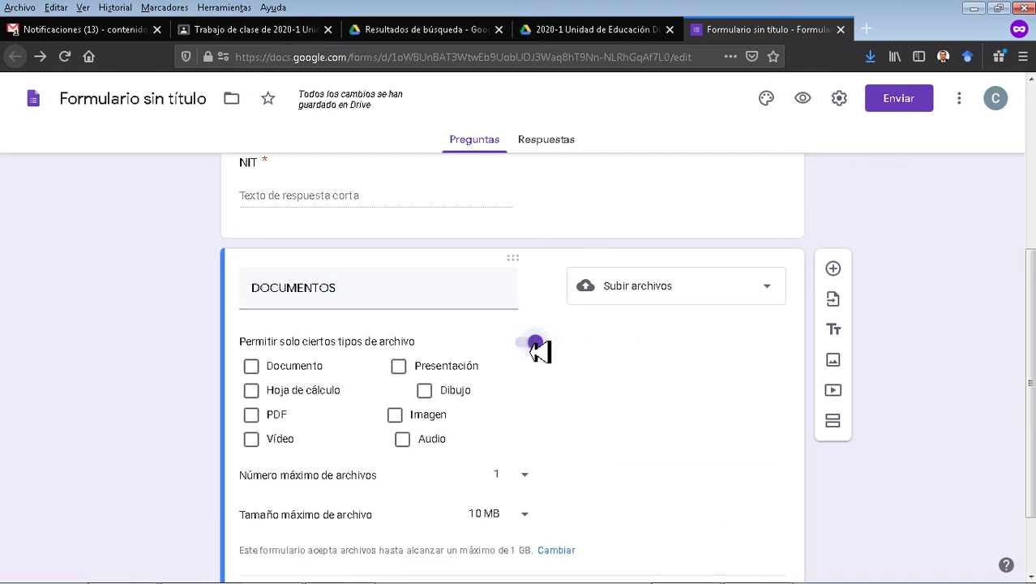
pyautogui.click(535, 345)
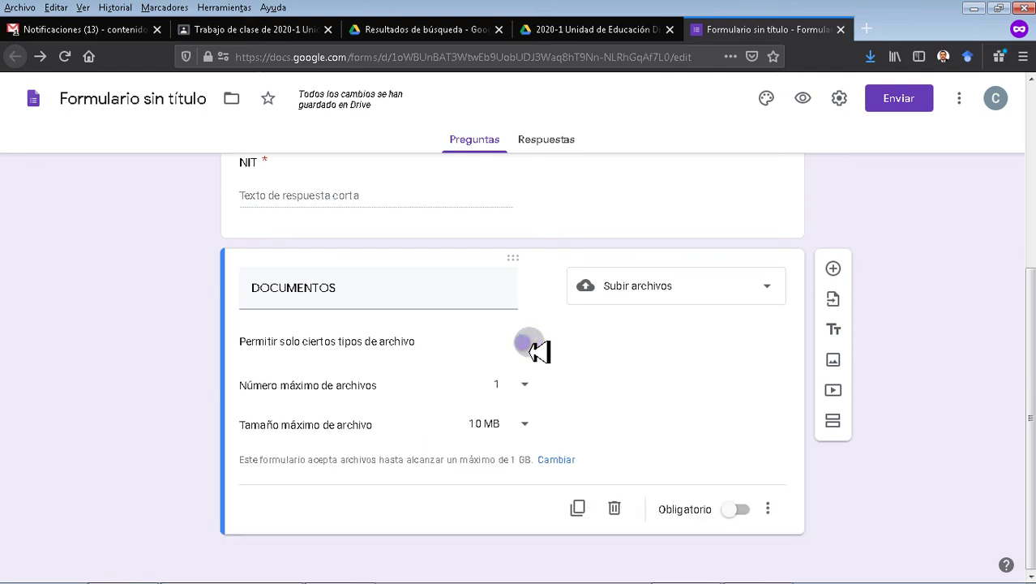
pyautogui.click(536, 344)
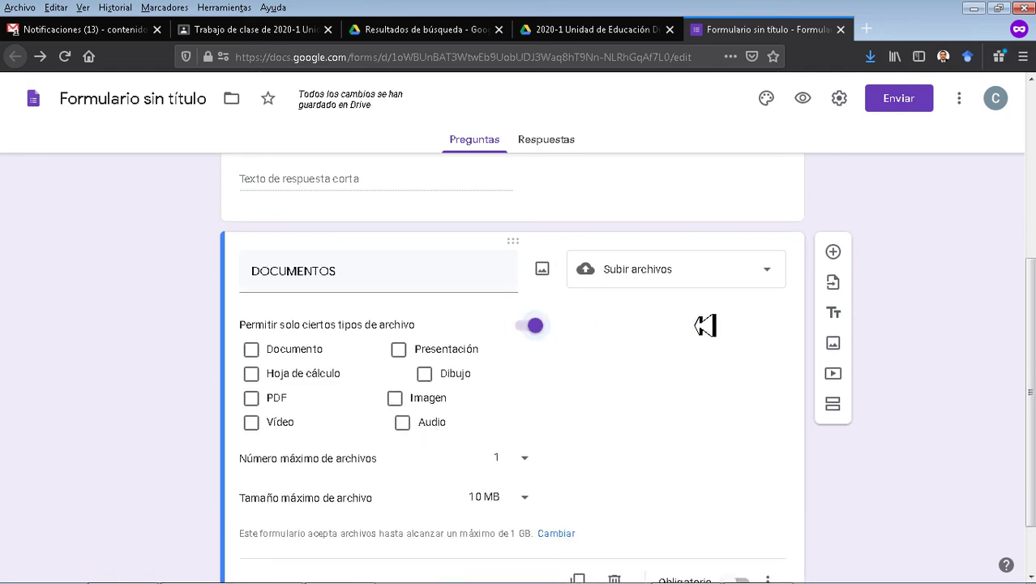
pyautogui.click(253, 326)
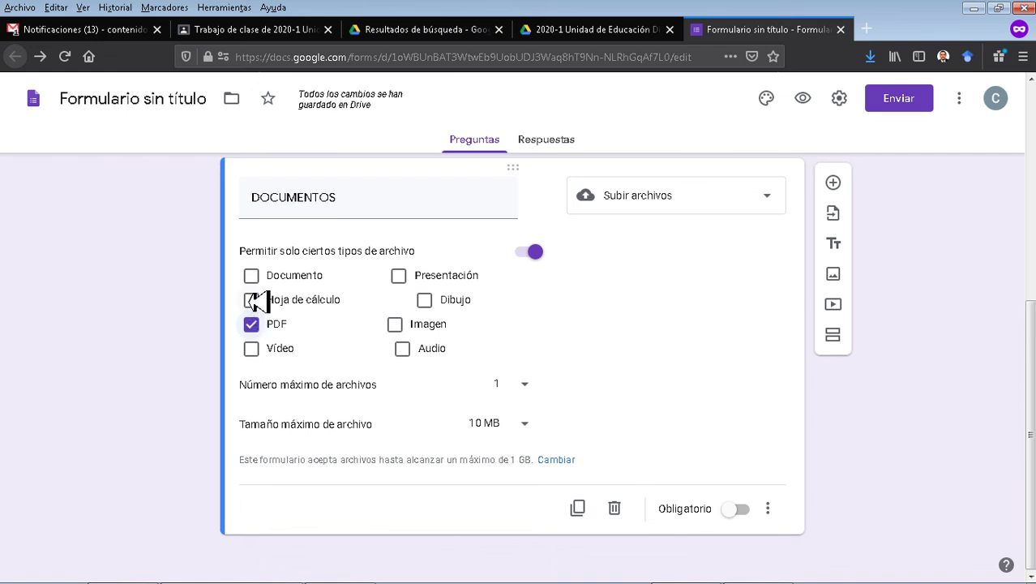
pyautogui.click(252, 278)
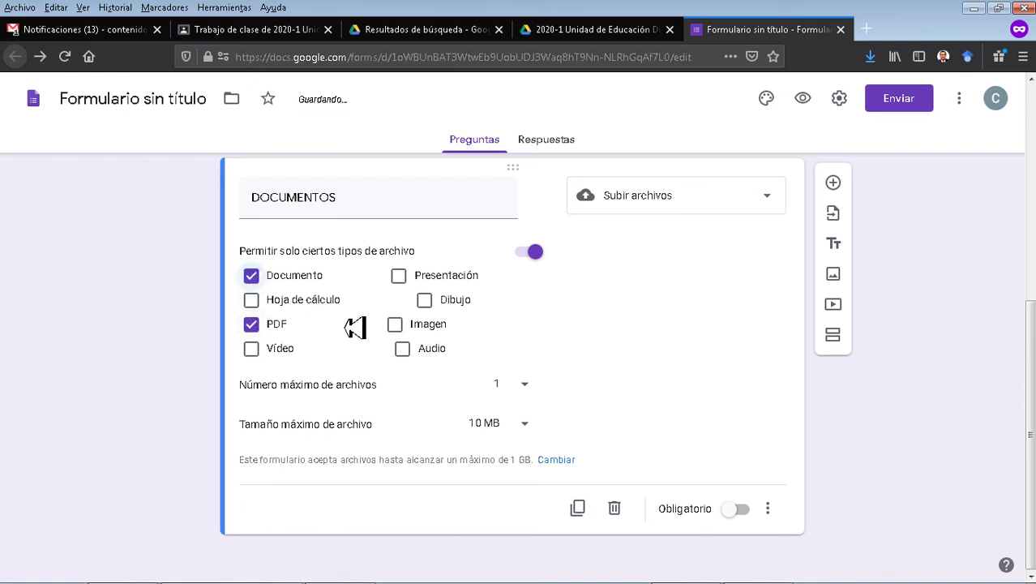
pyautogui.click(527, 385)
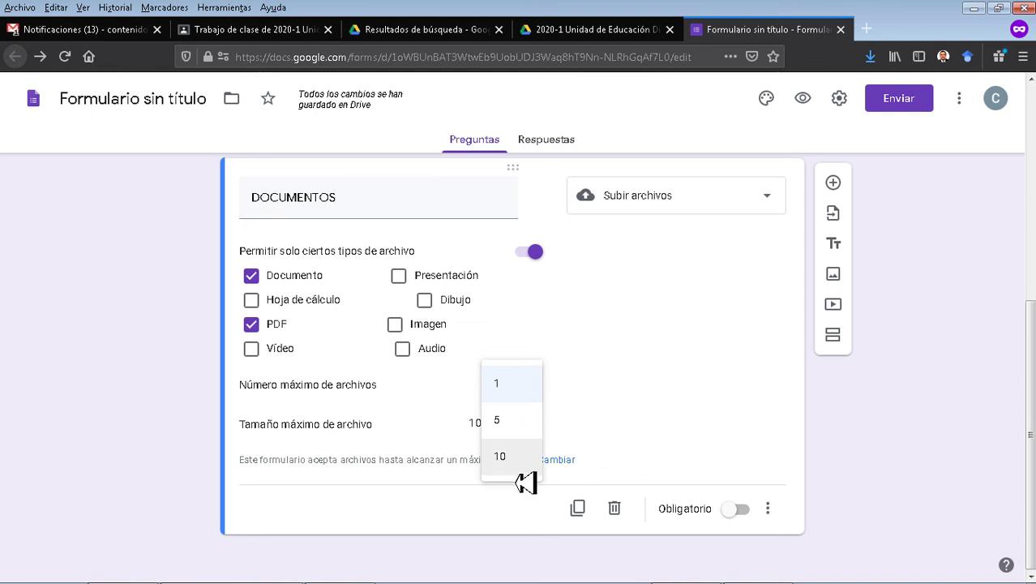
pyautogui.click(510, 423)
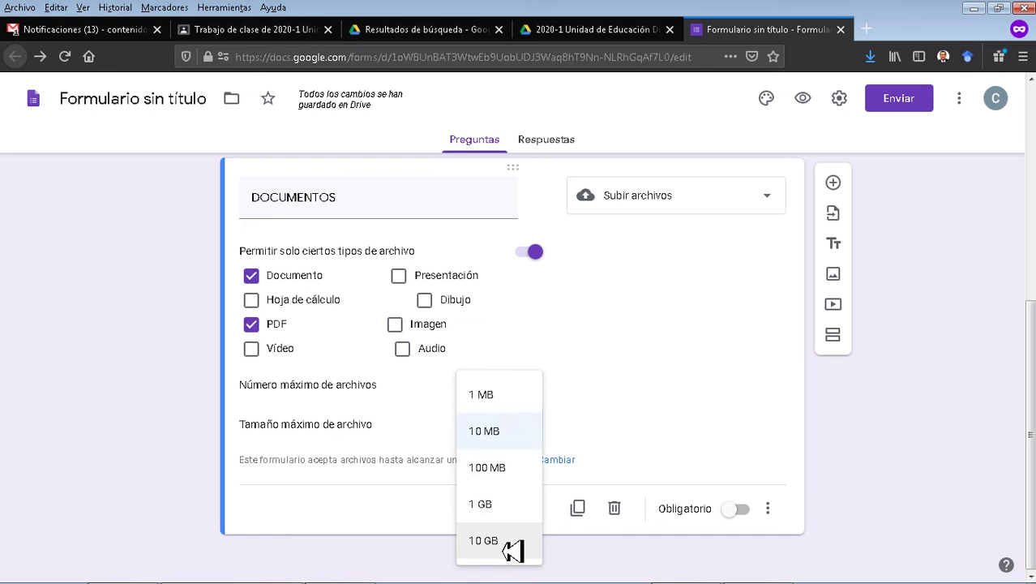
pyautogui.click(503, 438)
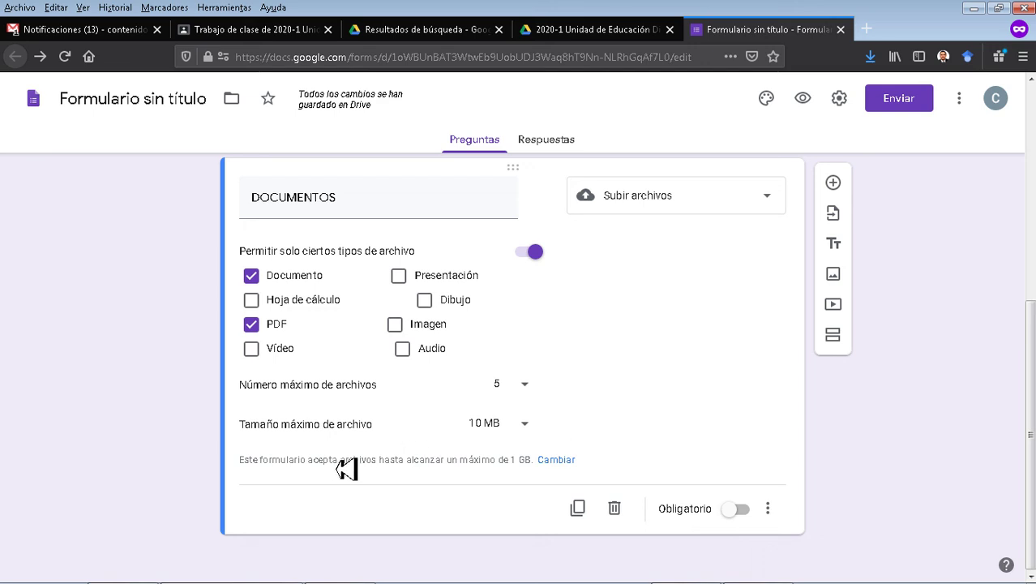
pyautogui.moveTo(431, 476); pyautogui.dragTo(672, 468)
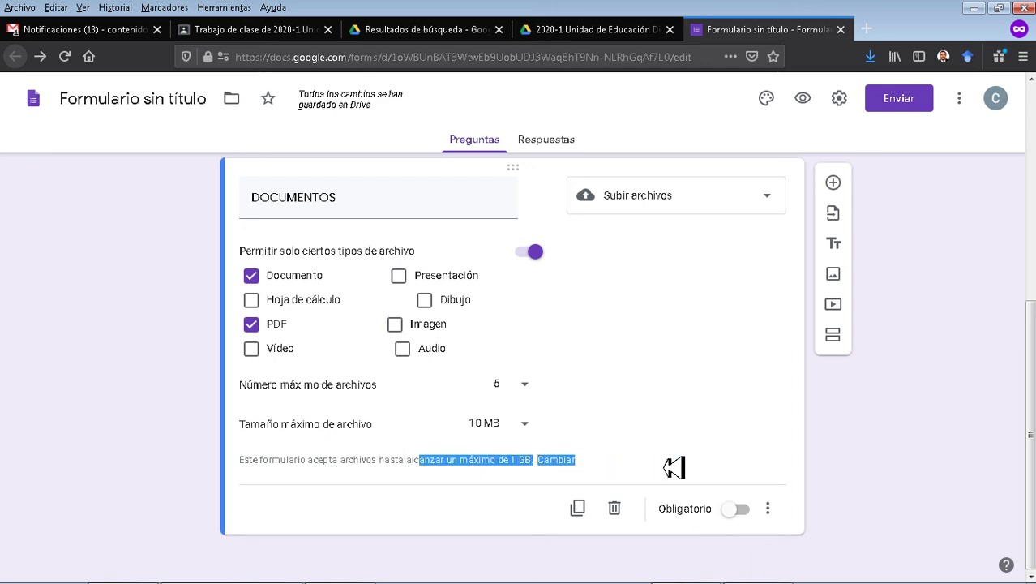
pyautogui.click(673, 467)
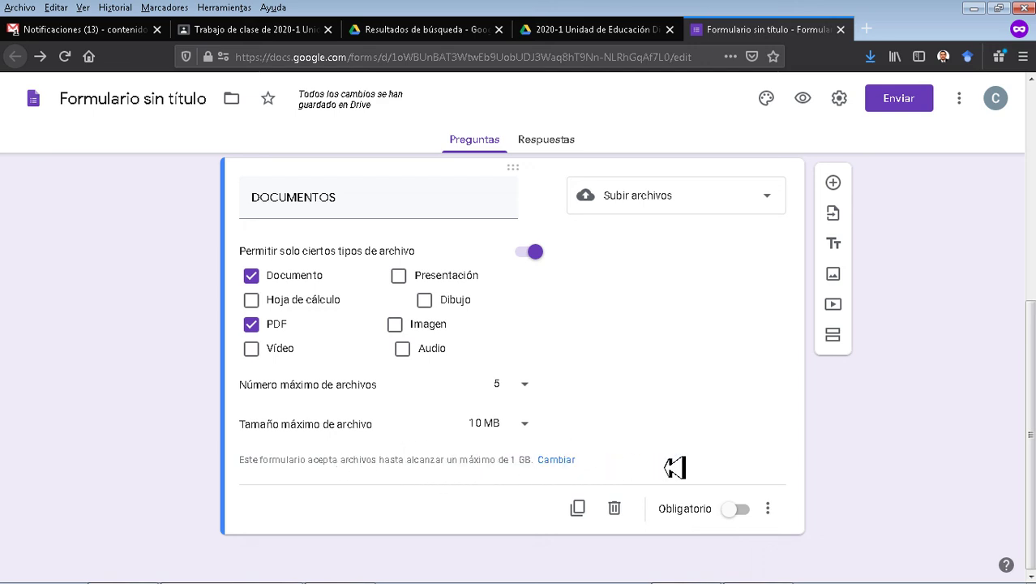
pyautogui.click(742, 511)
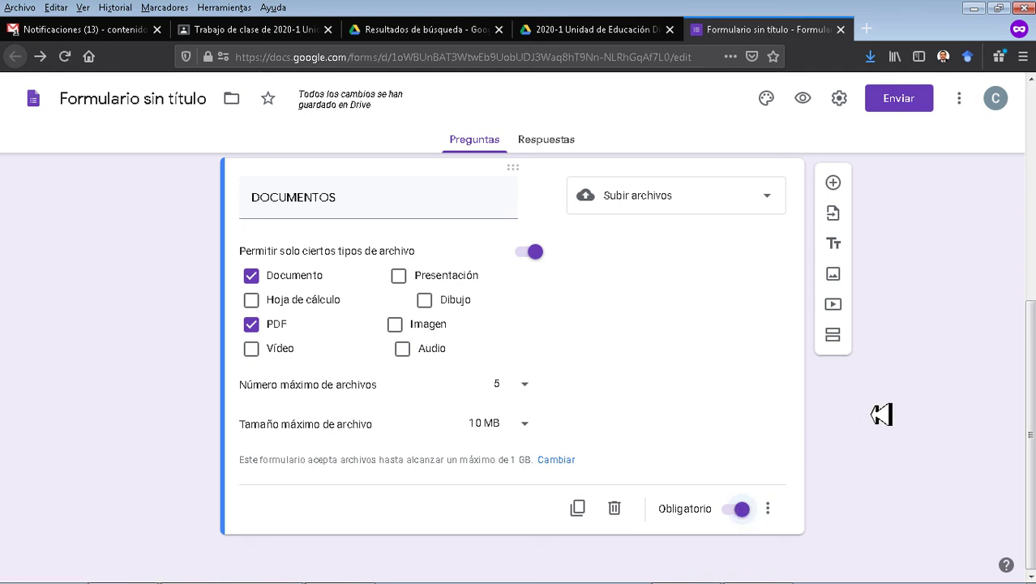
# Retitle the first question 'Nombre del contratista' with description 'Ingrese el nombre completo'.
pyautogui.scroll(4, 896, 424)
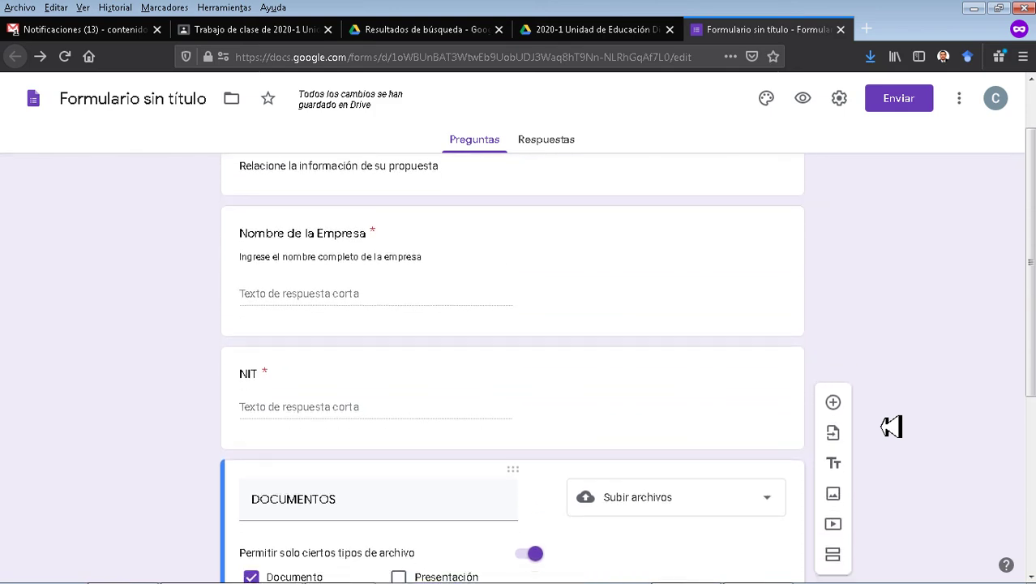
pyautogui.scroll(-4, 900, 425)
pyautogui.scroll(2, 906, 426)
pyautogui.scroll(1, 905, 427)
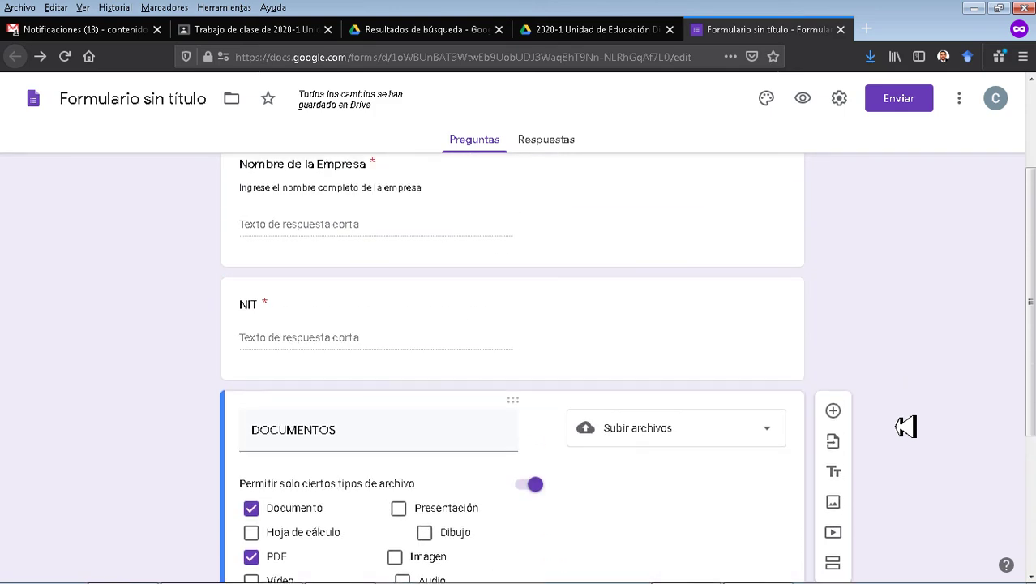
pyautogui.scroll(-3, 905, 427)
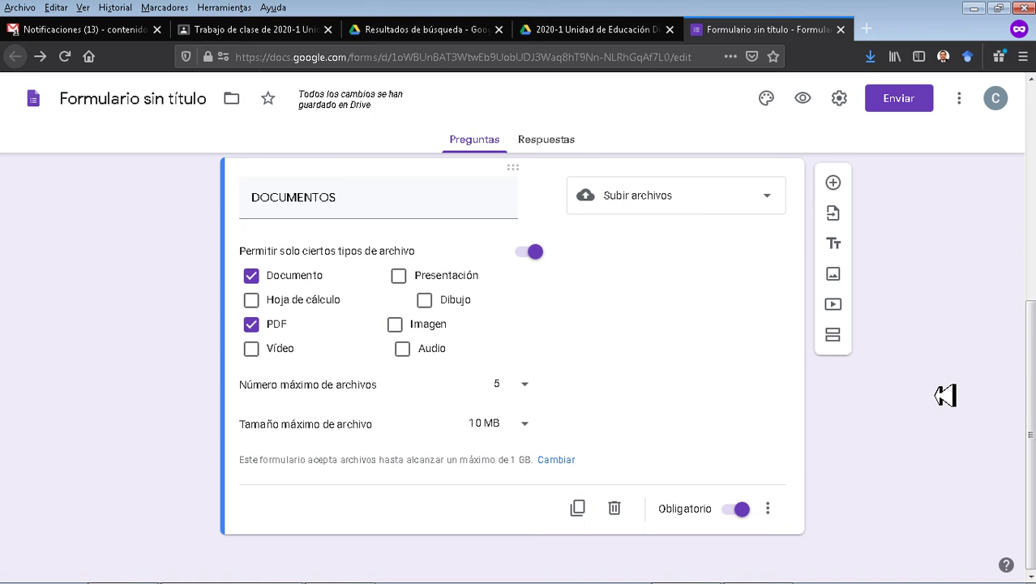
pyautogui.scroll(5, 946, 394)
pyautogui.scroll(3, 946, 394)
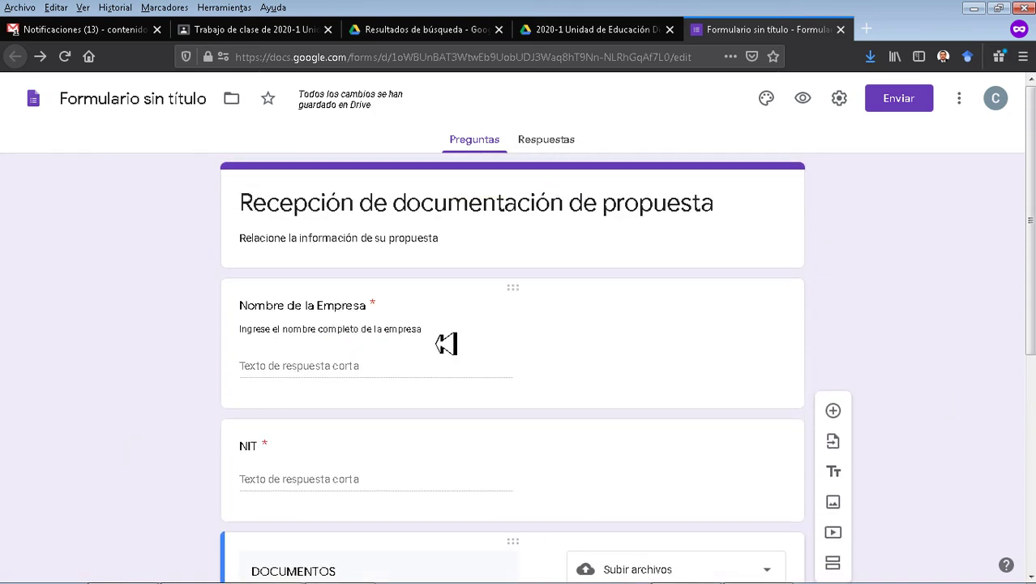
pyautogui.click(369, 316)
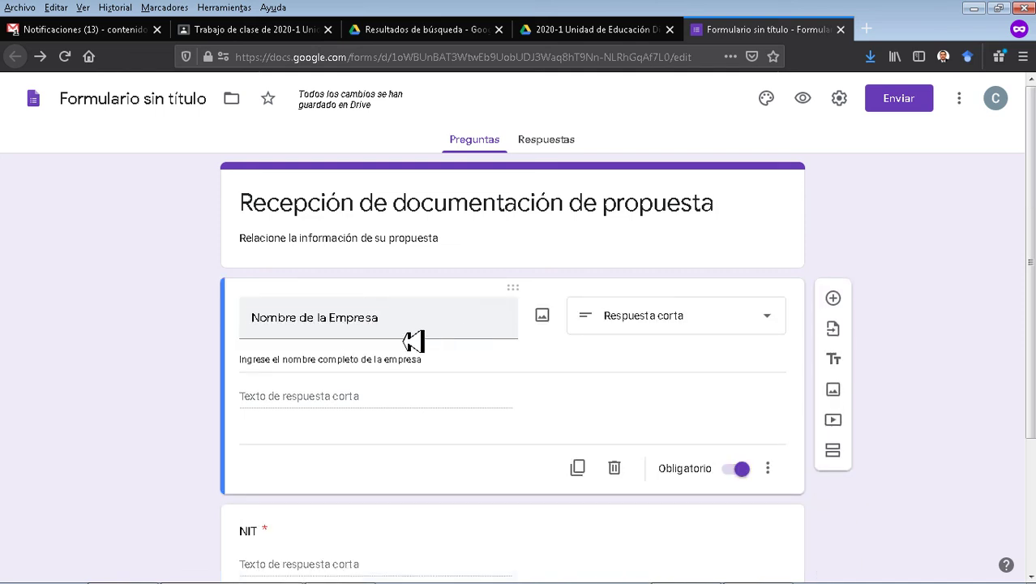
pyautogui.tripleClick(326, 321)
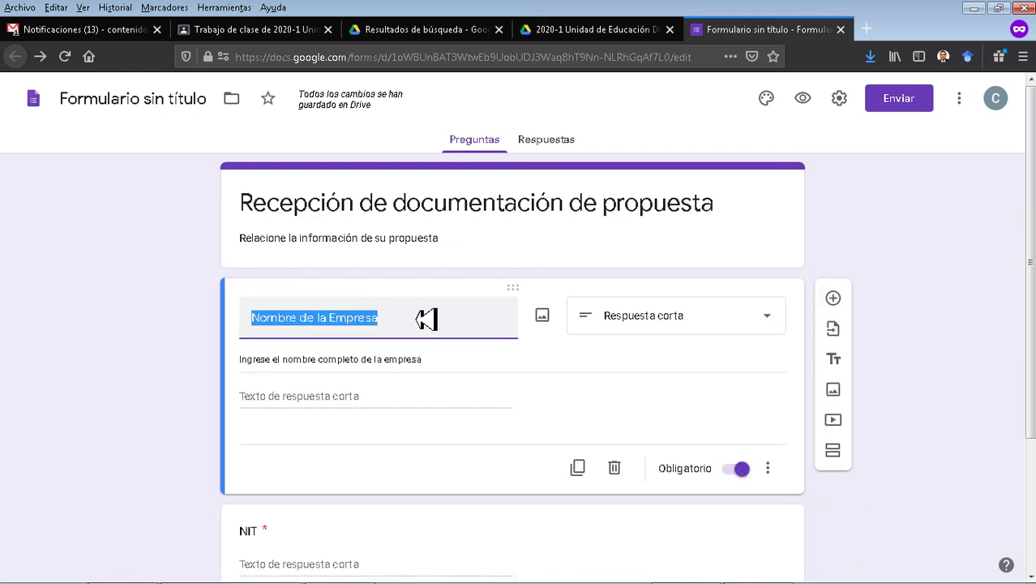
pyautogui.click(426, 319)
pyautogui.doubleClick(426, 319)
pyautogui.write('l')
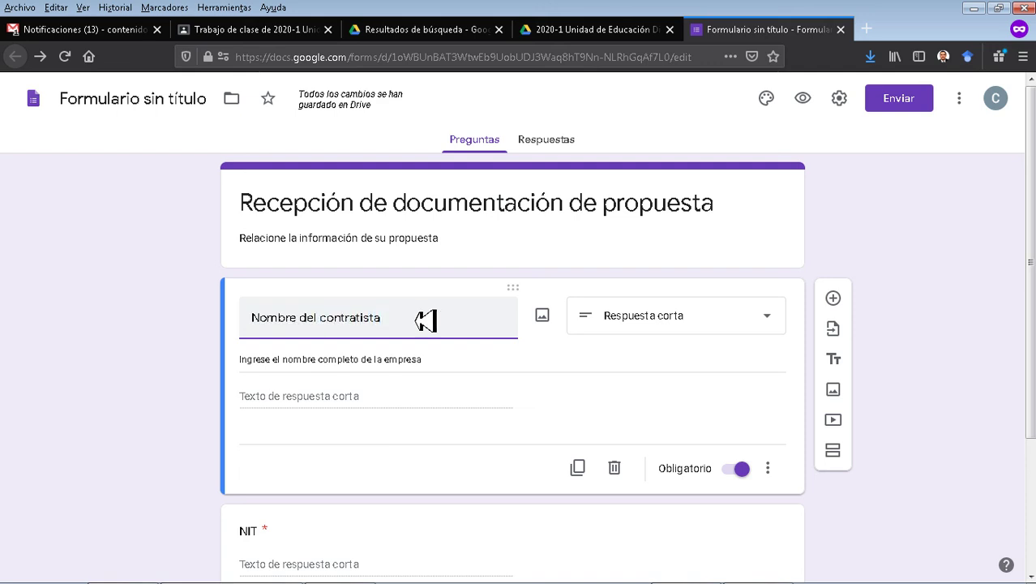
pyautogui.tripleClick(348, 365)
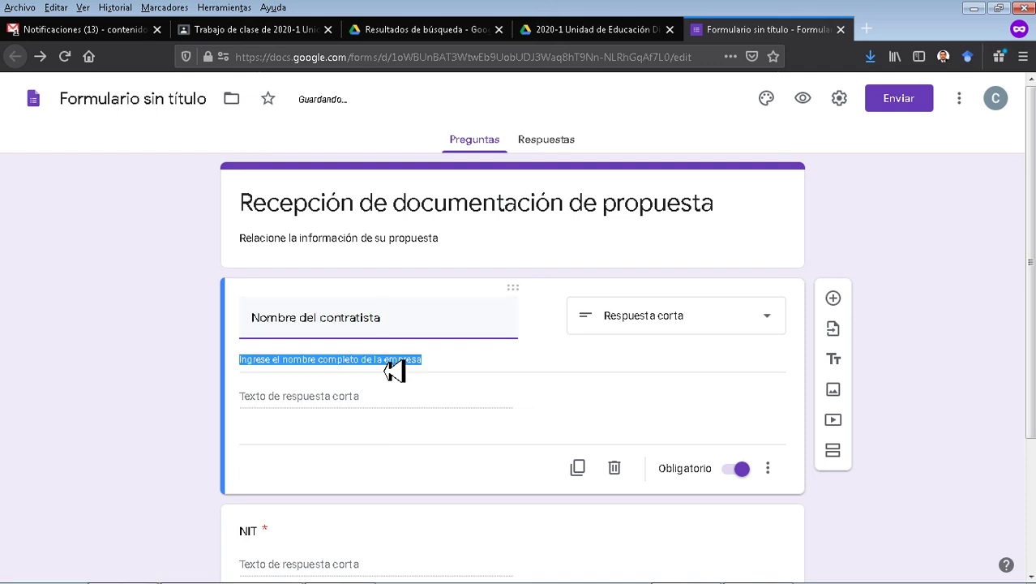
pyautogui.click(437, 363)
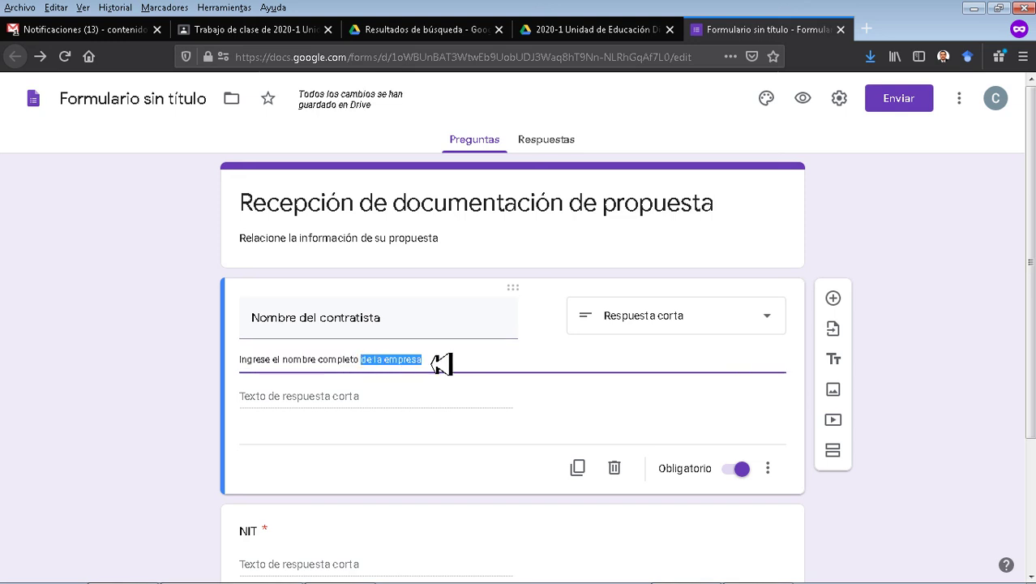
pyautogui.press('BackSpace')
pyautogui.click(146, 430)
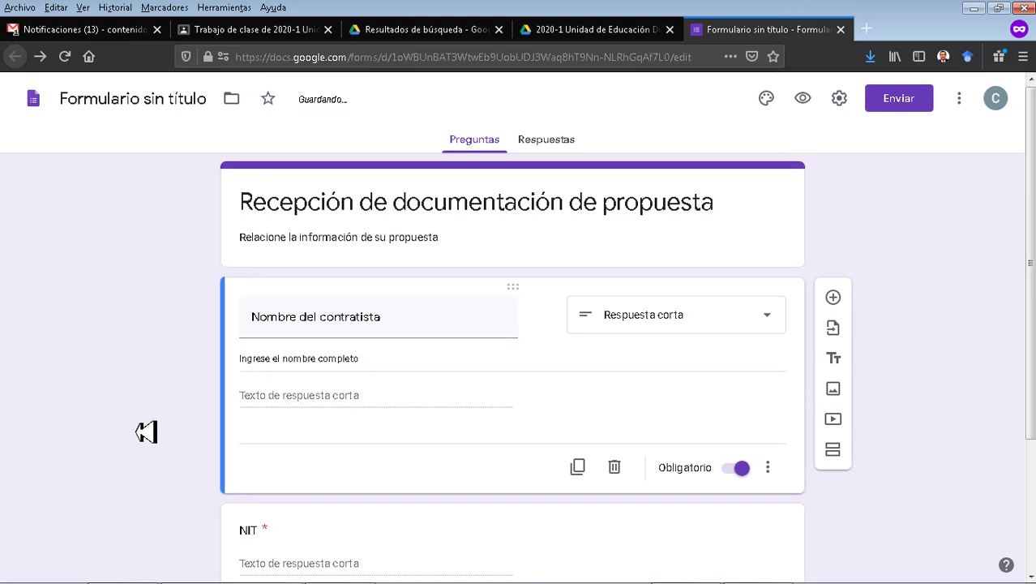
# Rename the NIT question to 'DOCUMENTO DE IDENTIDAD'.
pyautogui.scroll(-3, 146, 430)
pyautogui.click(268, 361)
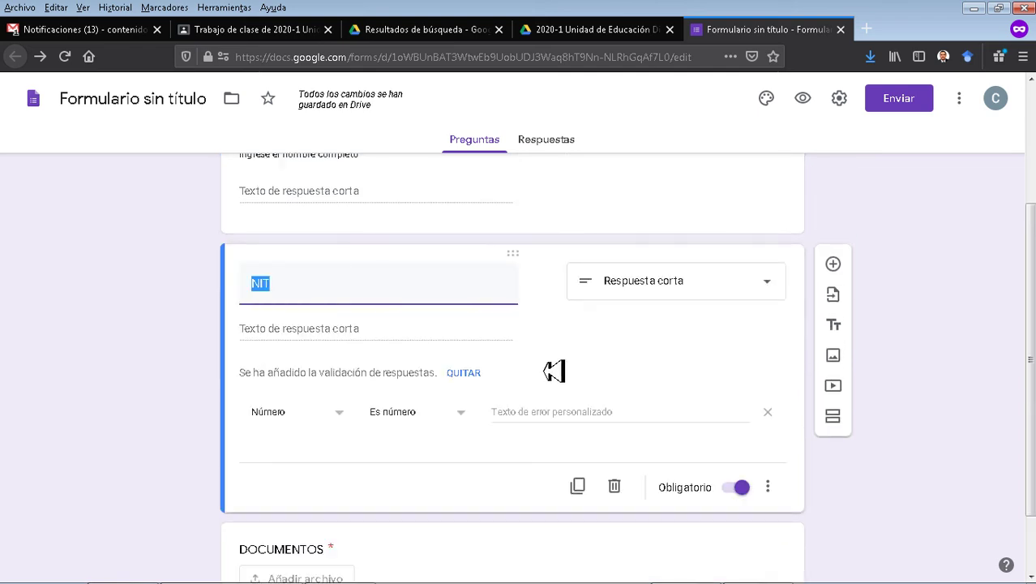
pyautogui.write('DOCUMENTO ')
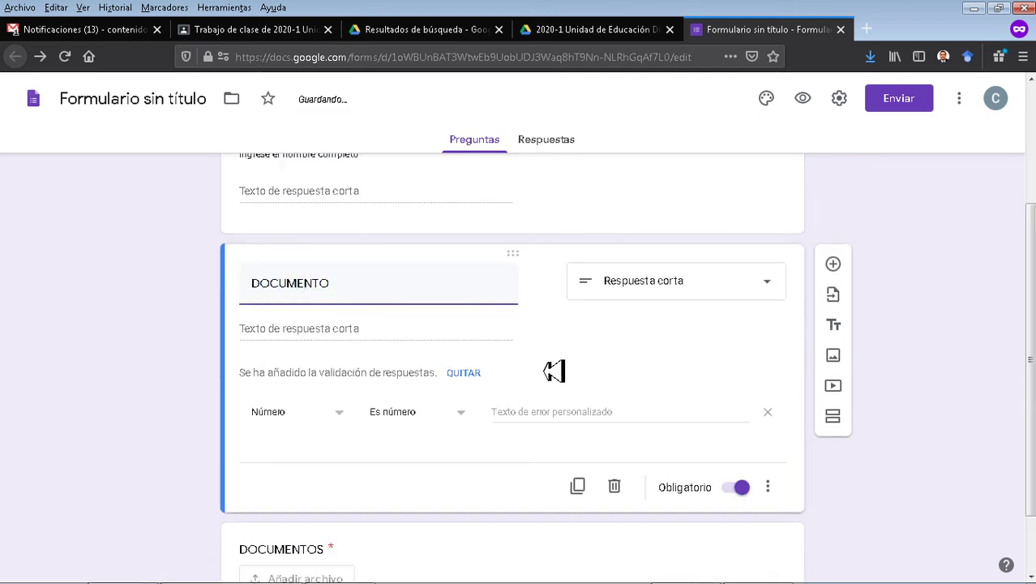
pyautogui.write('DE IDENTIDAD')
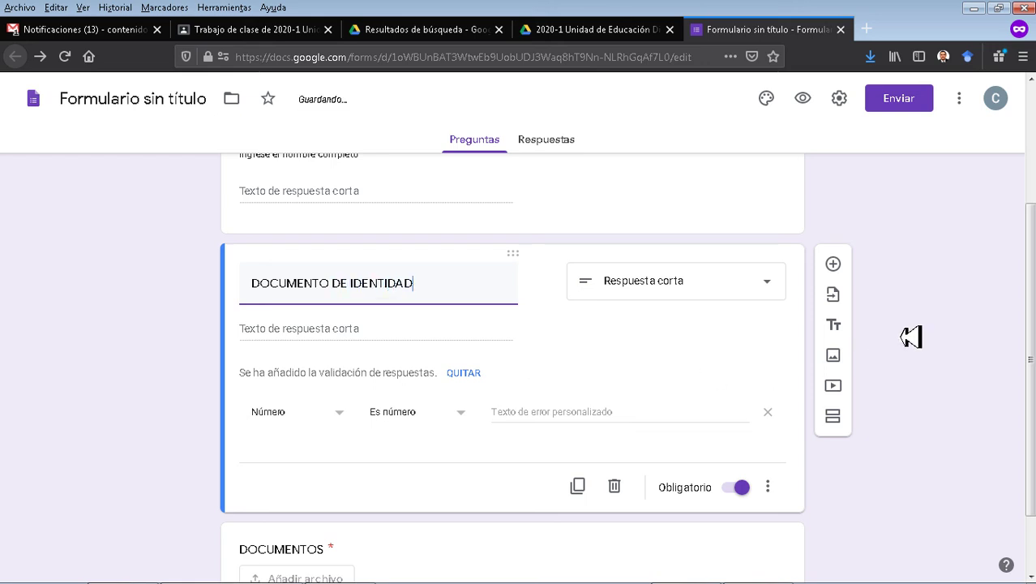
pyautogui.click(932, 347)
pyautogui.scroll(-2, 914, 326)
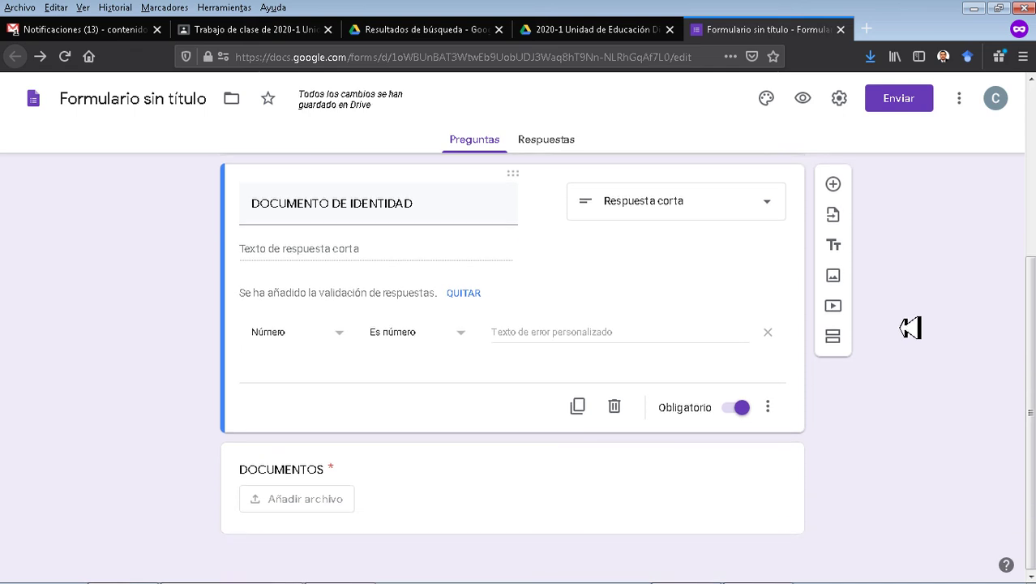
pyautogui.scroll(3, 724, 382)
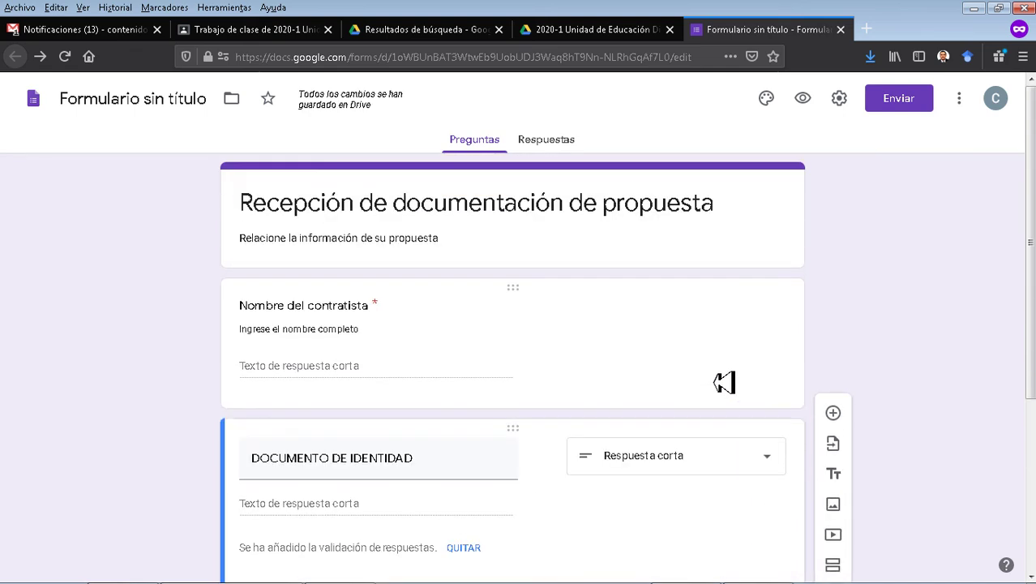
# In the form settings, turn off the institution-only response restriction.
pyautogui.click(556, 150)
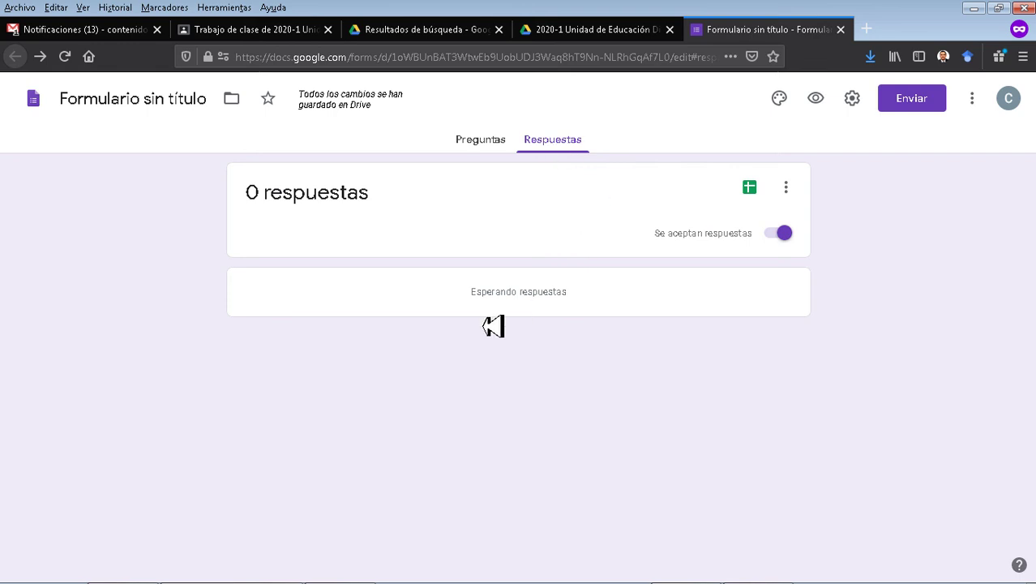
pyautogui.click(494, 142)
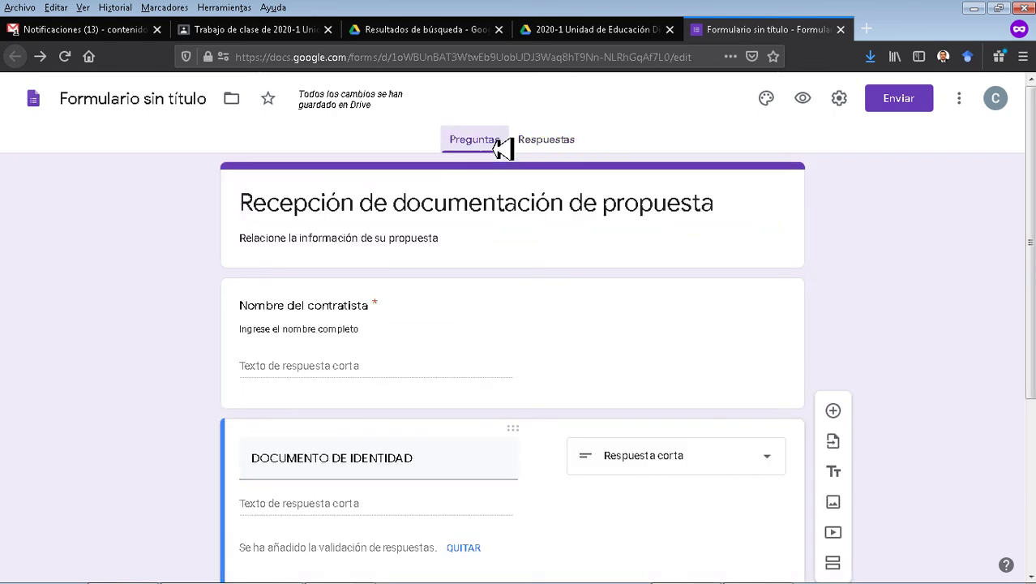
pyautogui.click(842, 104)
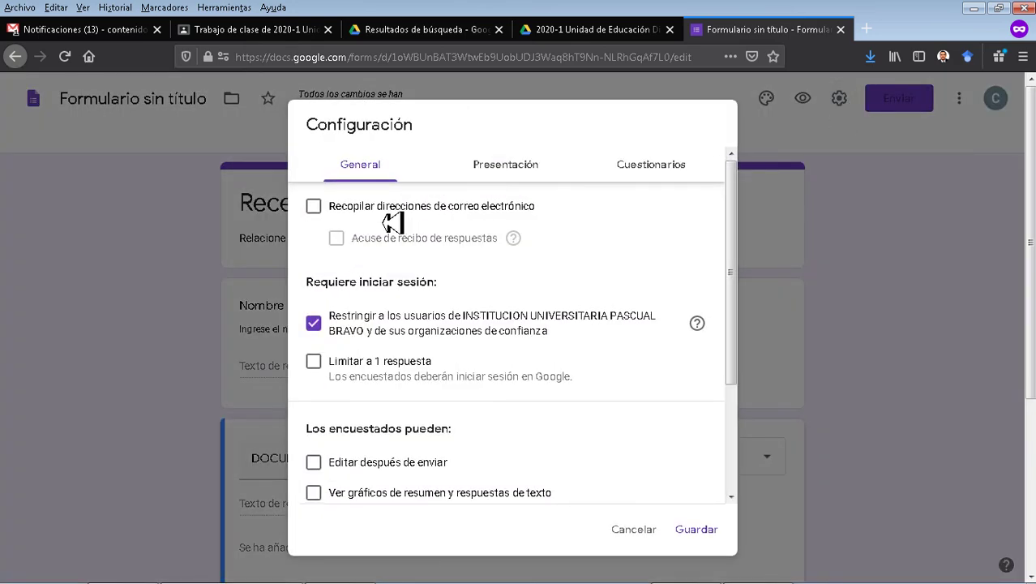
pyautogui.click(318, 329)
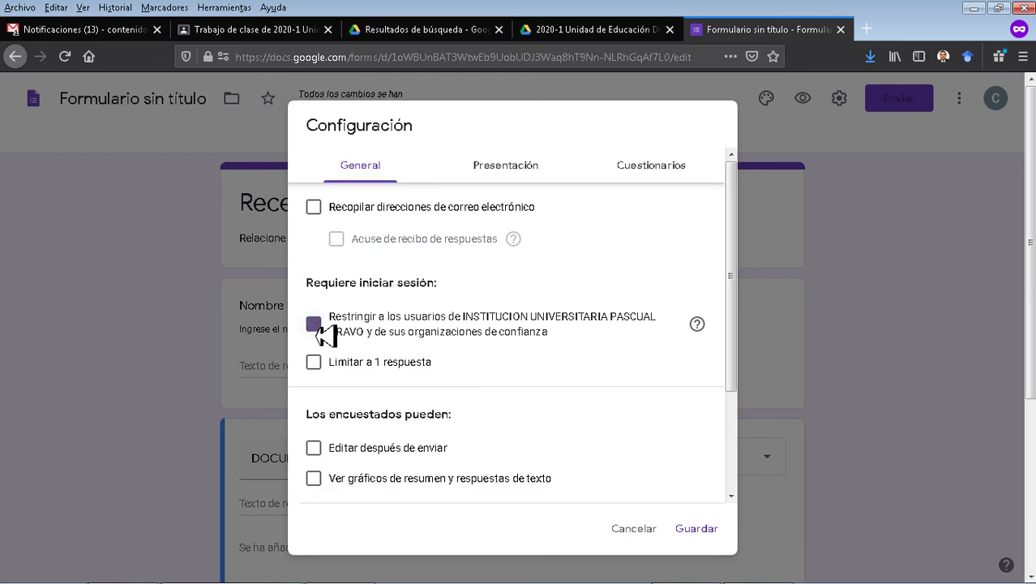
pyautogui.click(318, 329)
pyautogui.click(317, 329)
# Enable 'Mostrar barra de progreso' under Presentación and save the settings.
pyautogui.click(527, 173)
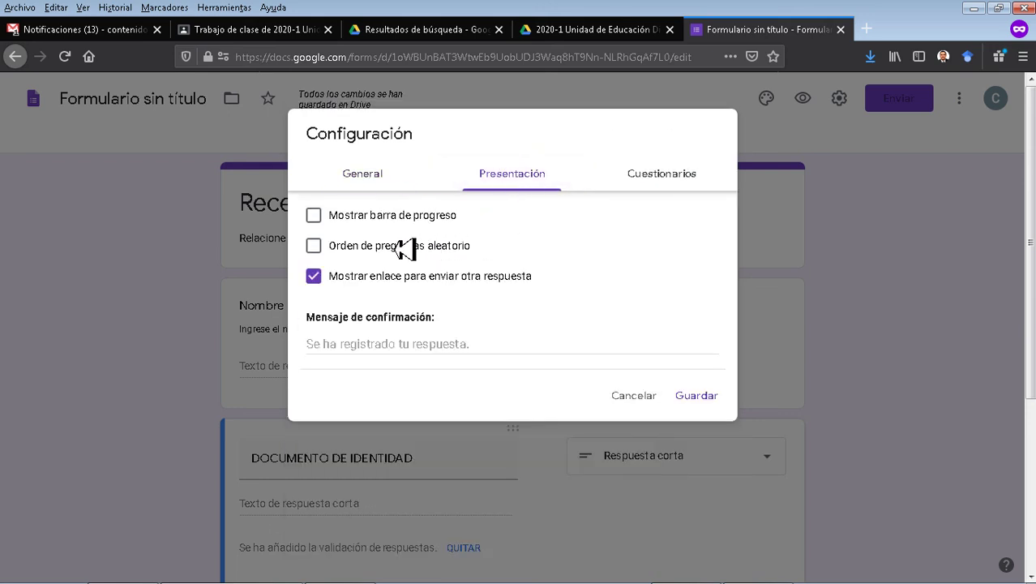
pyautogui.click(395, 219)
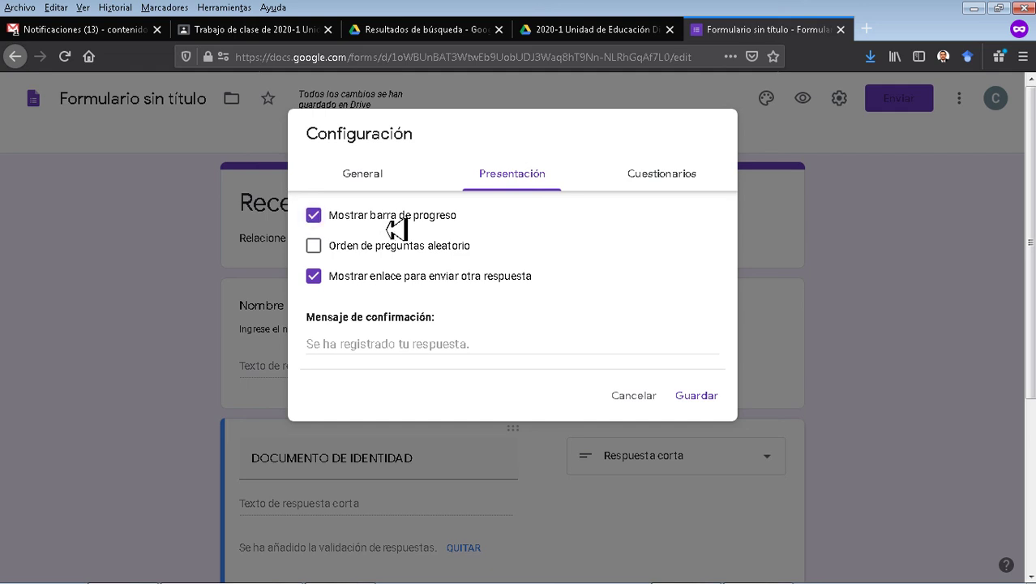
pyautogui.click(667, 185)
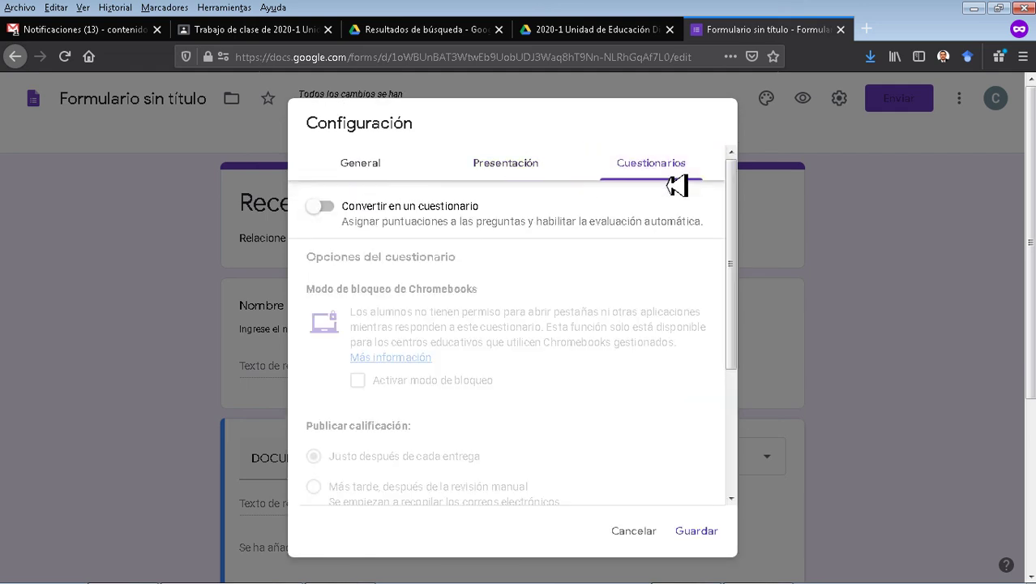
pyautogui.click(503, 171)
pyautogui.click(657, 183)
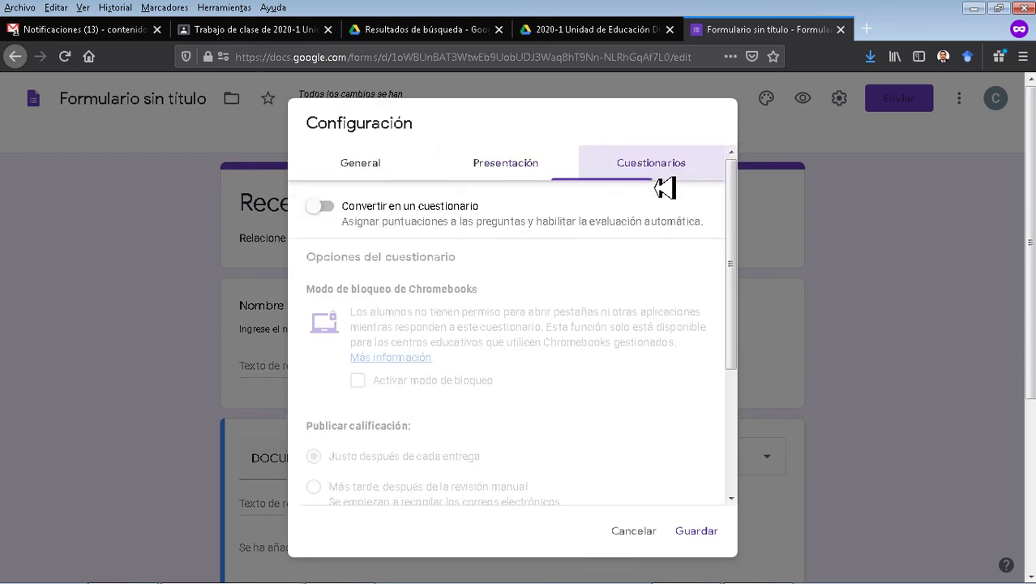
pyautogui.click(695, 531)
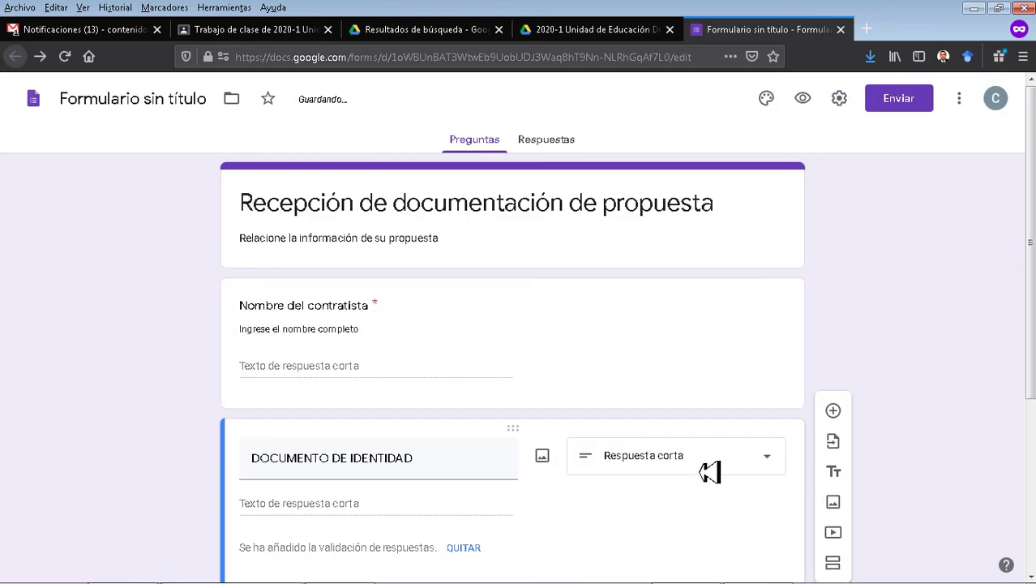
# Copy the form's shortened forms.gle share link.
pyautogui.click(906, 103)
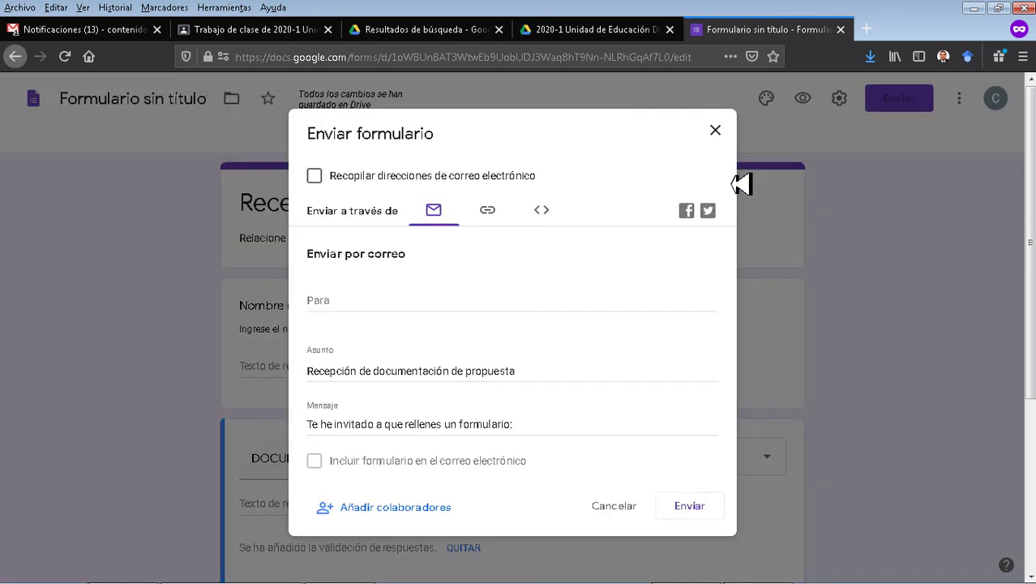
pyautogui.click(491, 217)
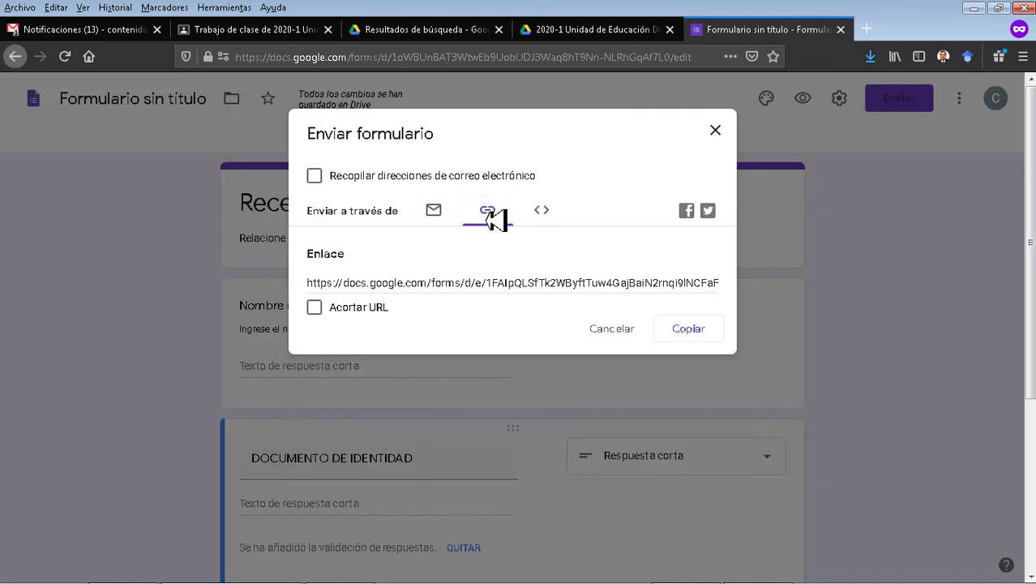
pyautogui.click(316, 309)
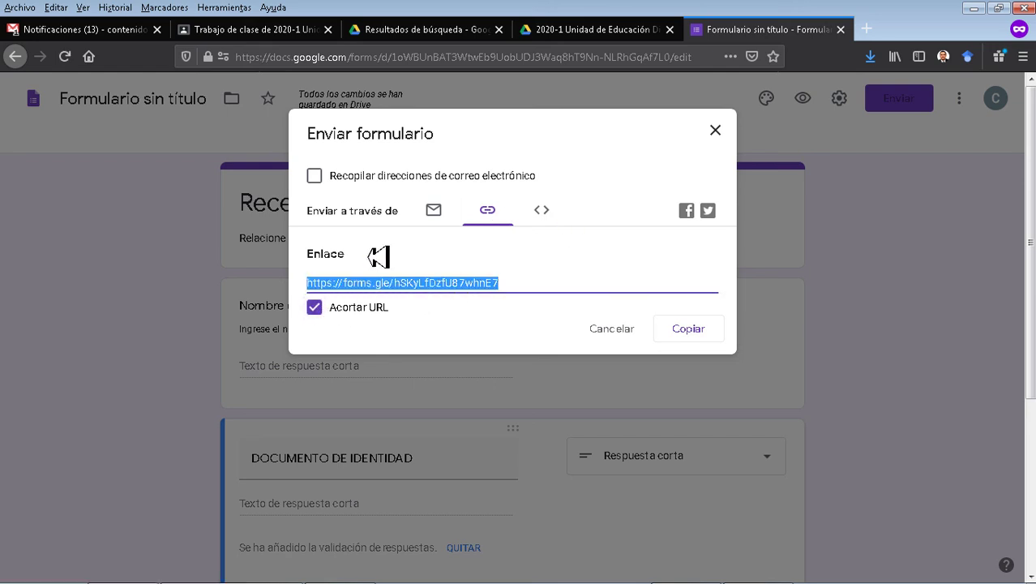
pyautogui.rightClick(434, 285)
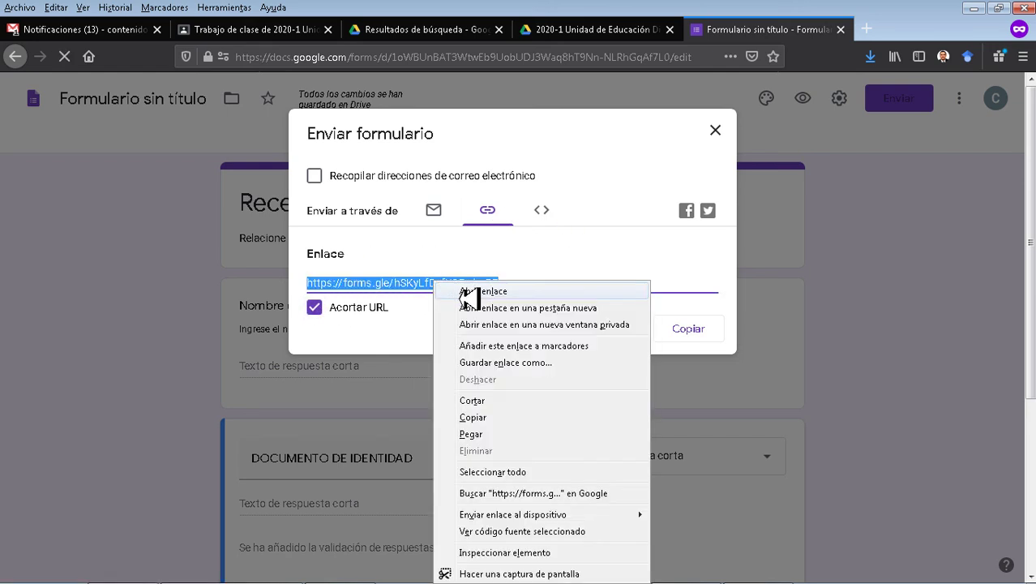
pyautogui.click(490, 417)
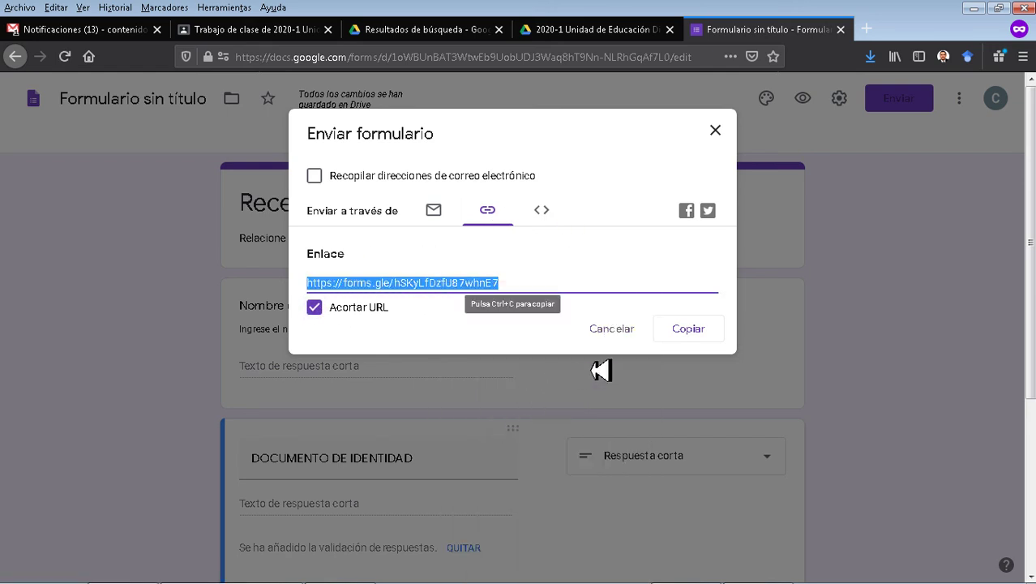
pyautogui.click(713, 332)
pyautogui.click(717, 133)
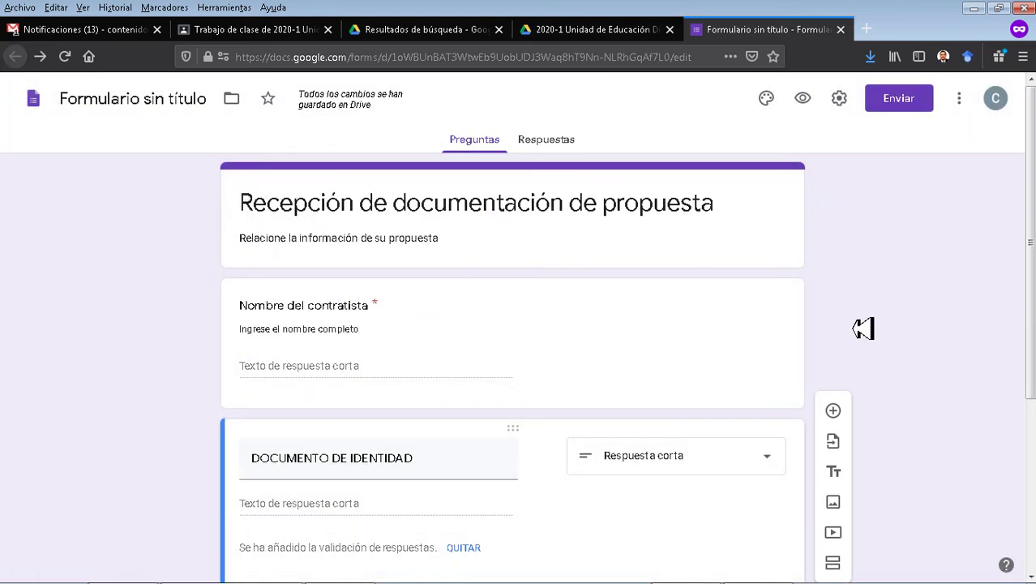
# Close the form tab to return to the class Drive folder.
pyautogui.scroll(-3, 863, 331)
pyautogui.scroll(3, 858, 344)
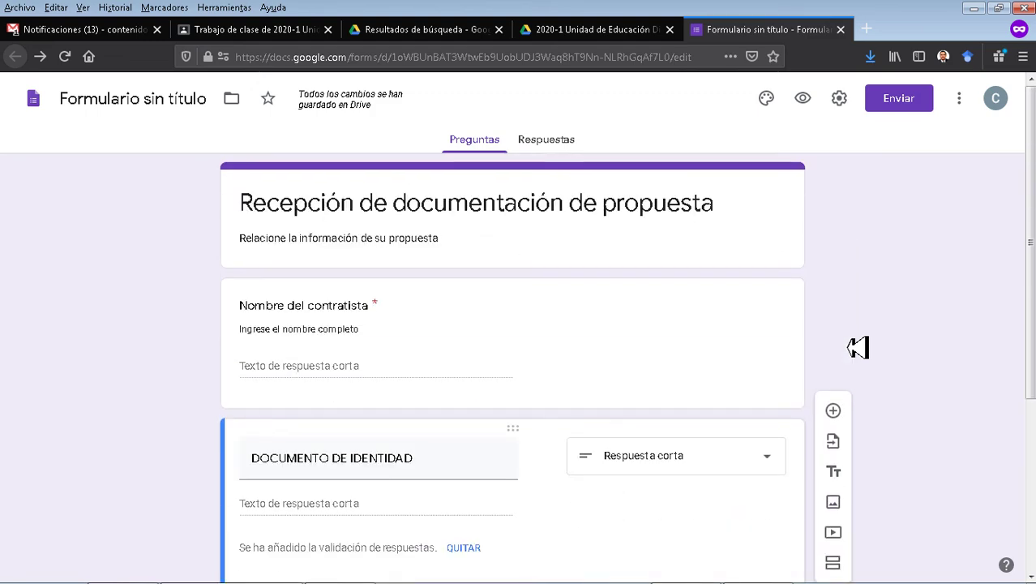
pyautogui.hotkey('ctrl', 'w')
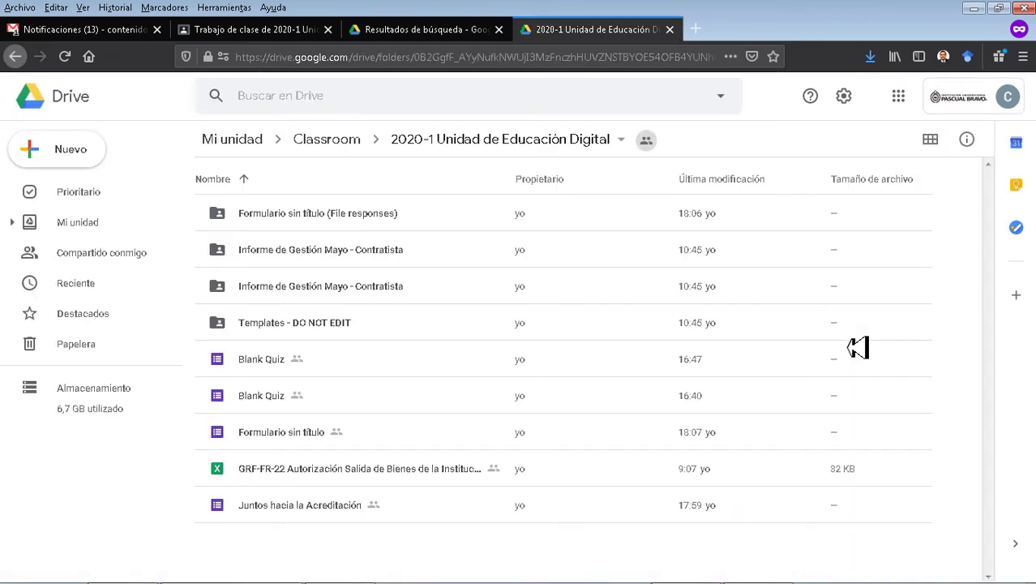
# Start a new class material titled 'Recepción de documentos'.
pyautogui.click(254, 34)
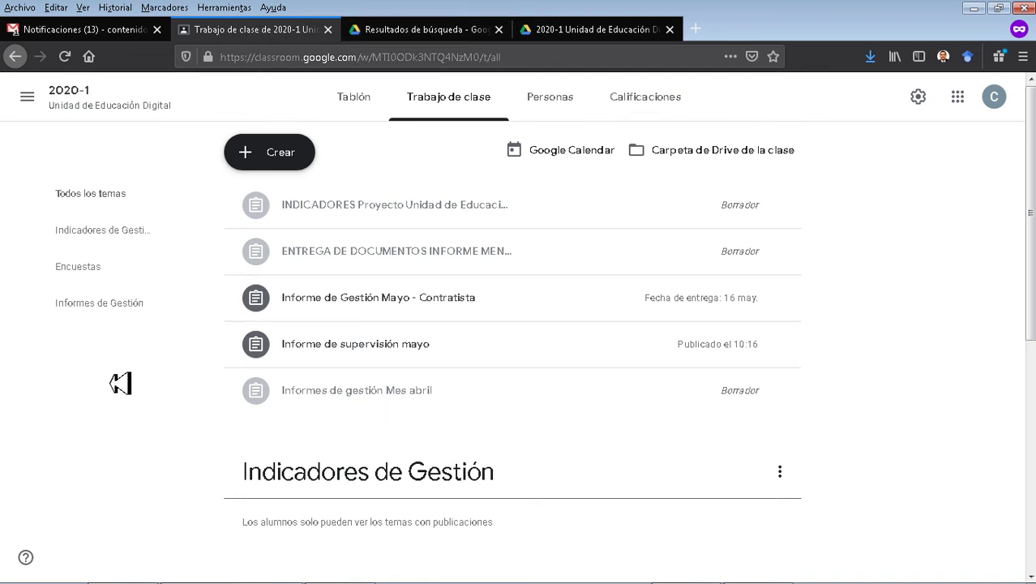
pyautogui.click(296, 156)
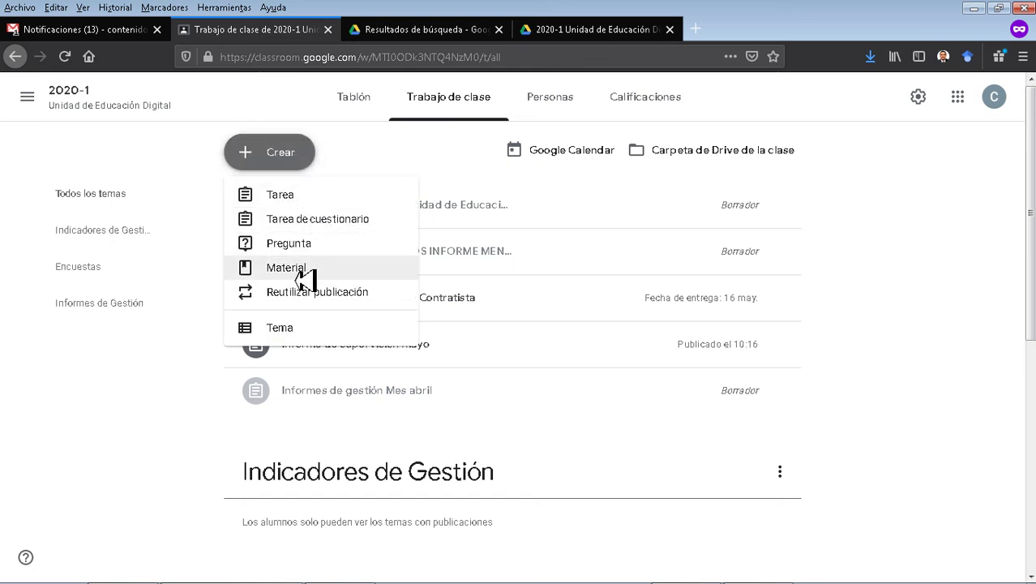
pyautogui.click(302, 271)
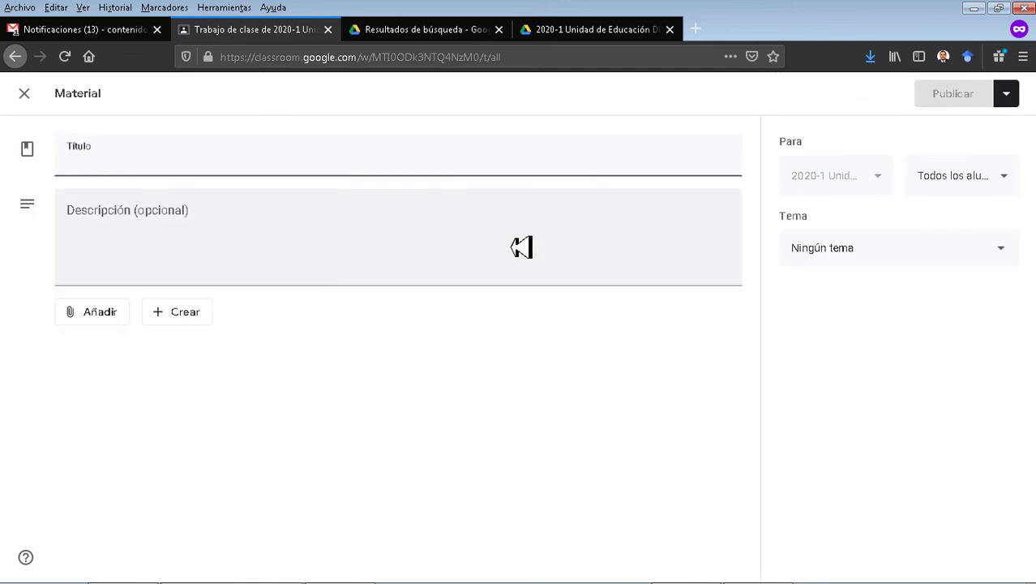
pyautogui.write('Recepción de documentos')
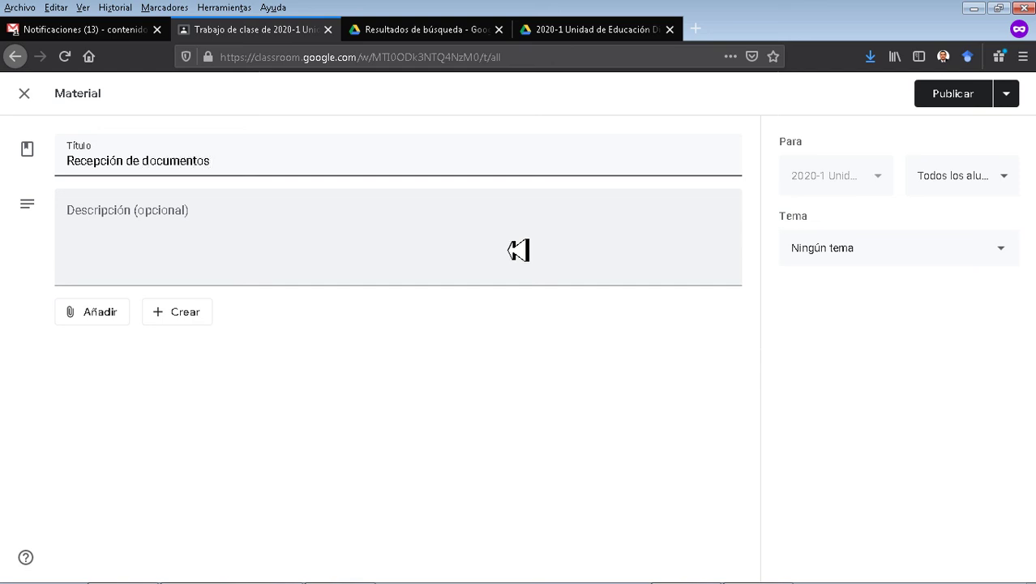
# Put the material in a new topic 'Documentación' and choose to attach a link.
pyautogui.click(849, 248)
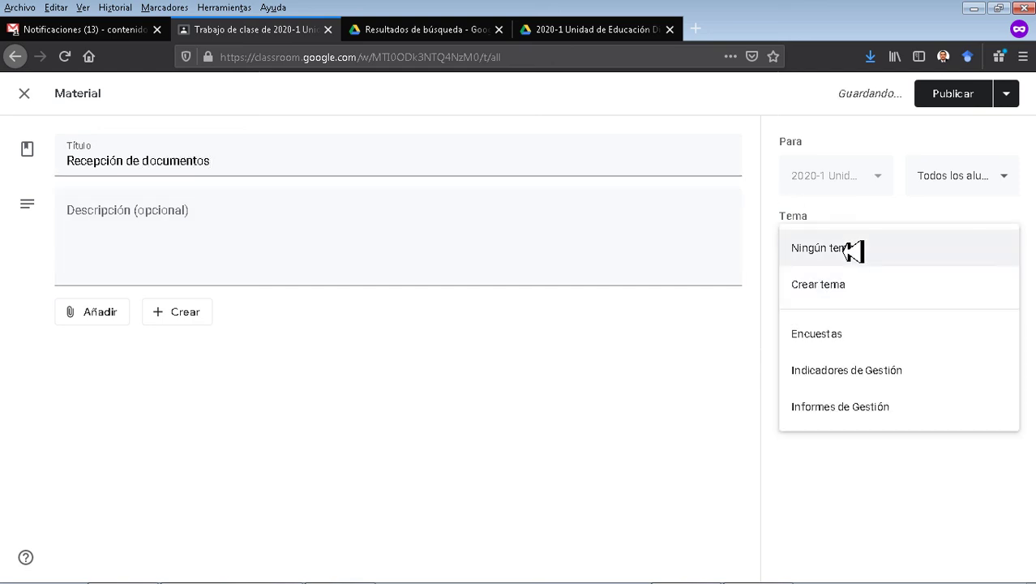
pyautogui.click(859, 293)
pyautogui.write('Documentación')
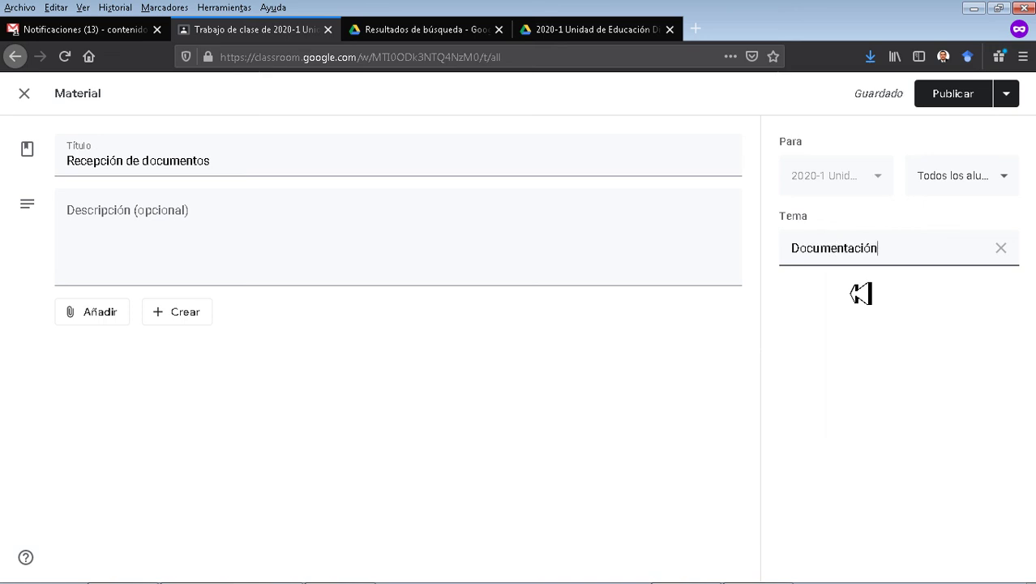
pyautogui.click(246, 244)
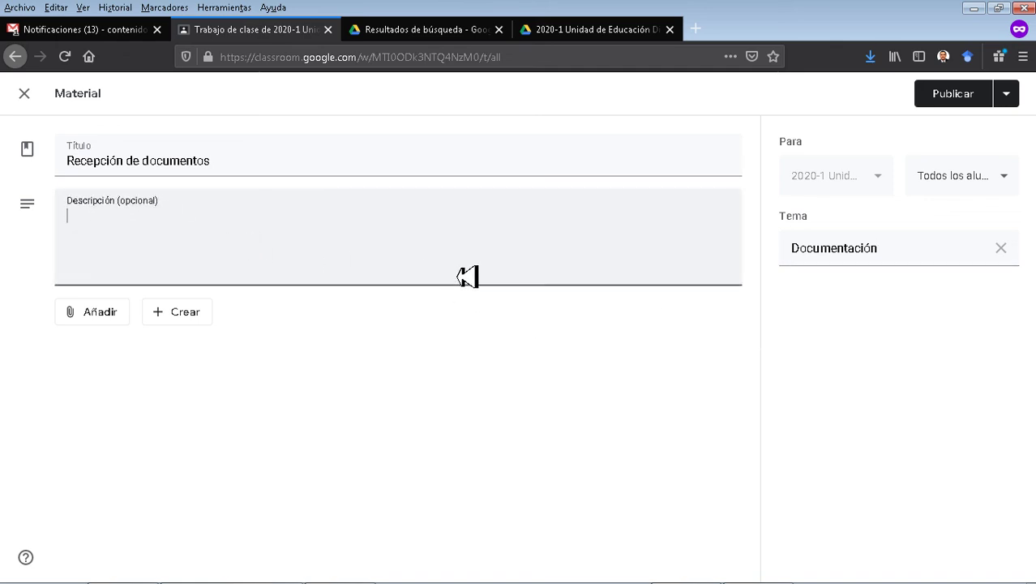
pyautogui.click(89, 323)
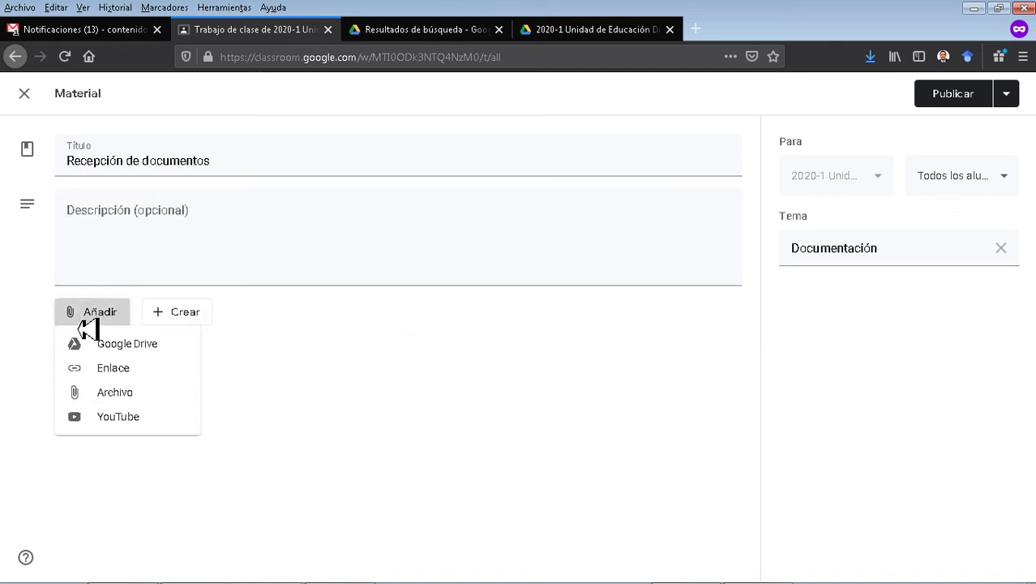
pyautogui.click(110, 372)
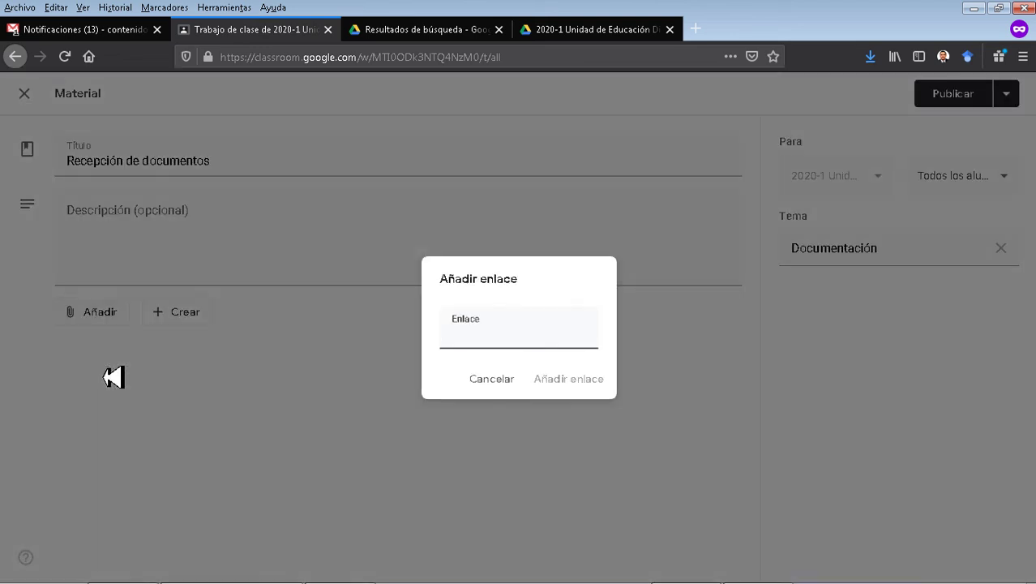
# Attach the forms.gle link to the 'Recepción de documentos' material, publish it, and view the Documentación topic.
pyautogui.hotkey('ctrl', 'v')
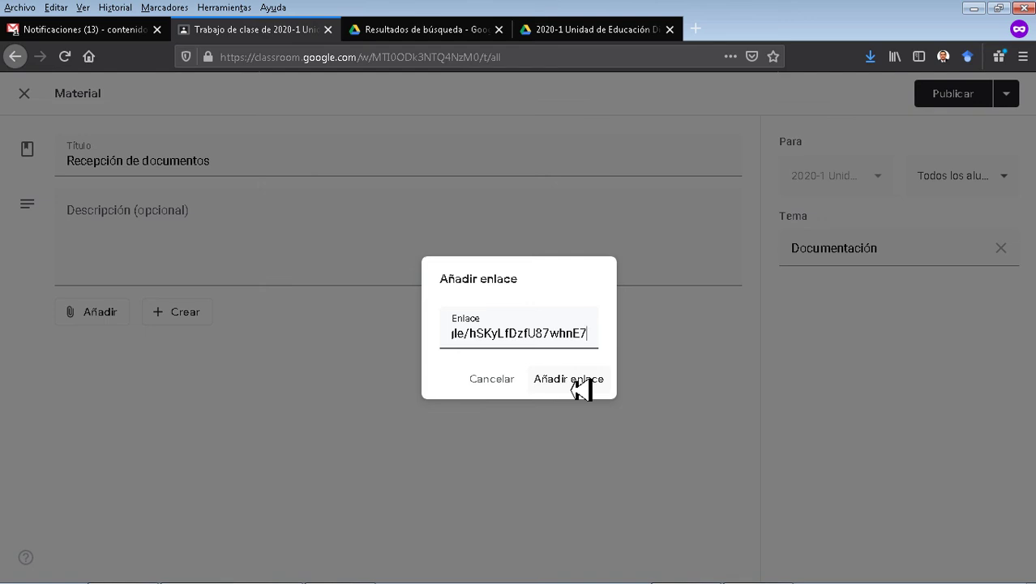
pyautogui.click(580, 389)
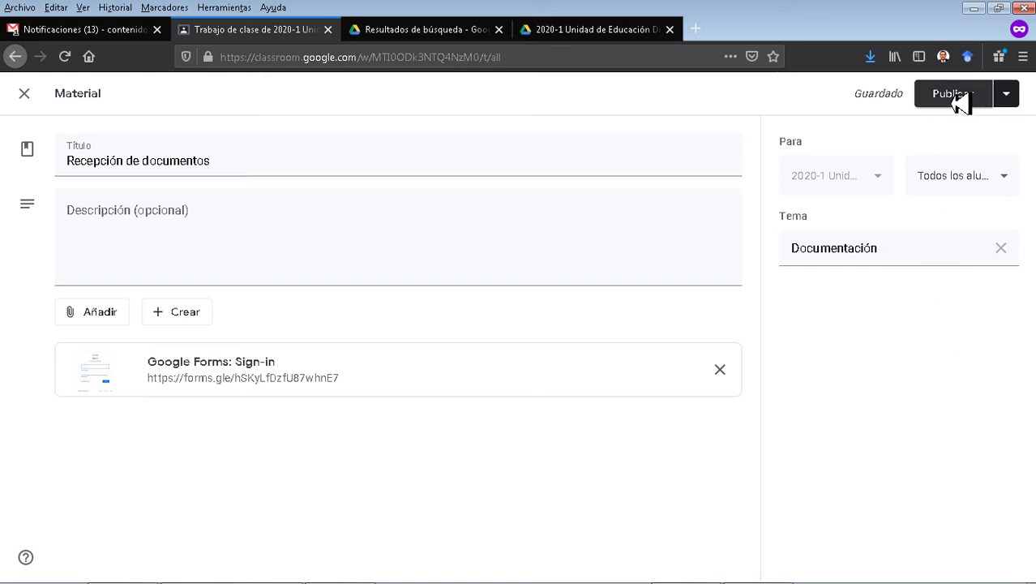
pyautogui.click(957, 96)
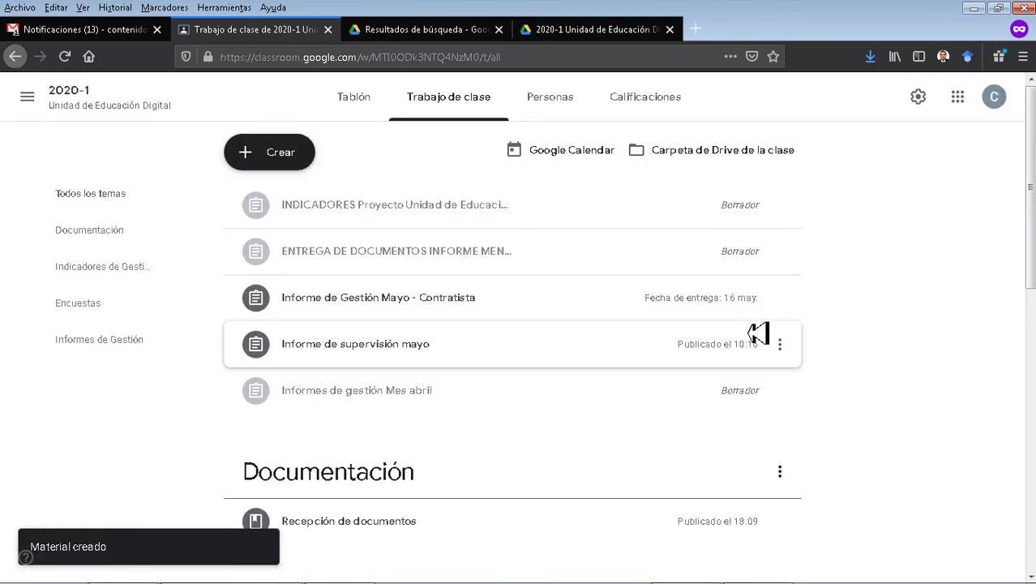
pyautogui.click(92, 235)
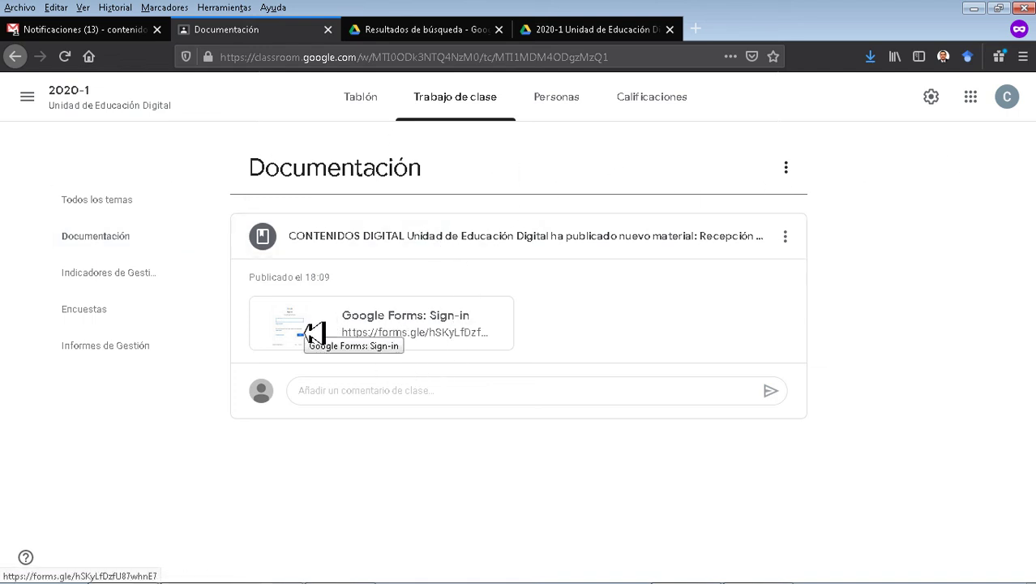
# Open the linked form and bring up the 'Inserta un archivo' upload dialog for DOCUMENTOS.
pyautogui.click(314, 333)
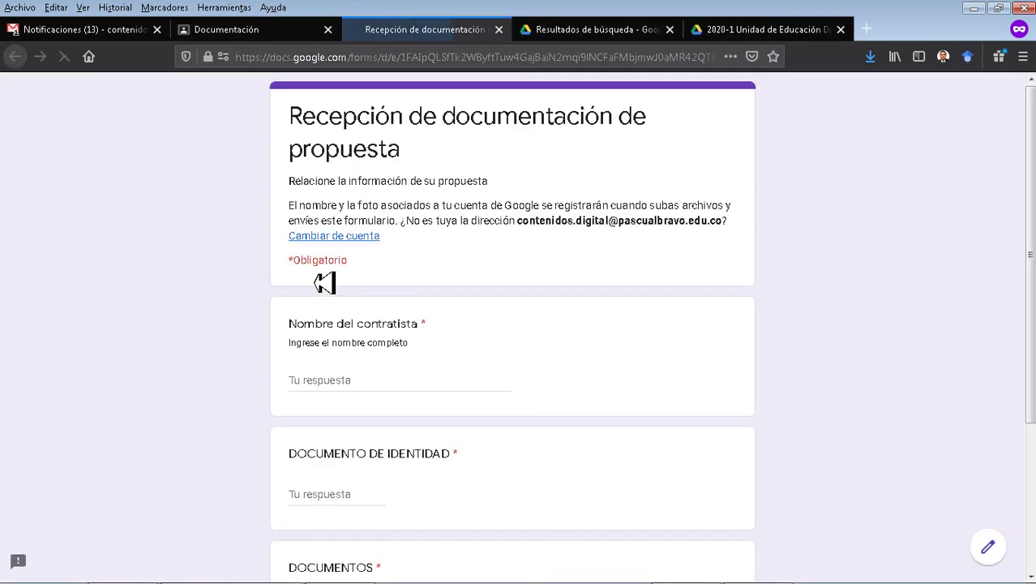
pyautogui.scroll(-2, 536, 276)
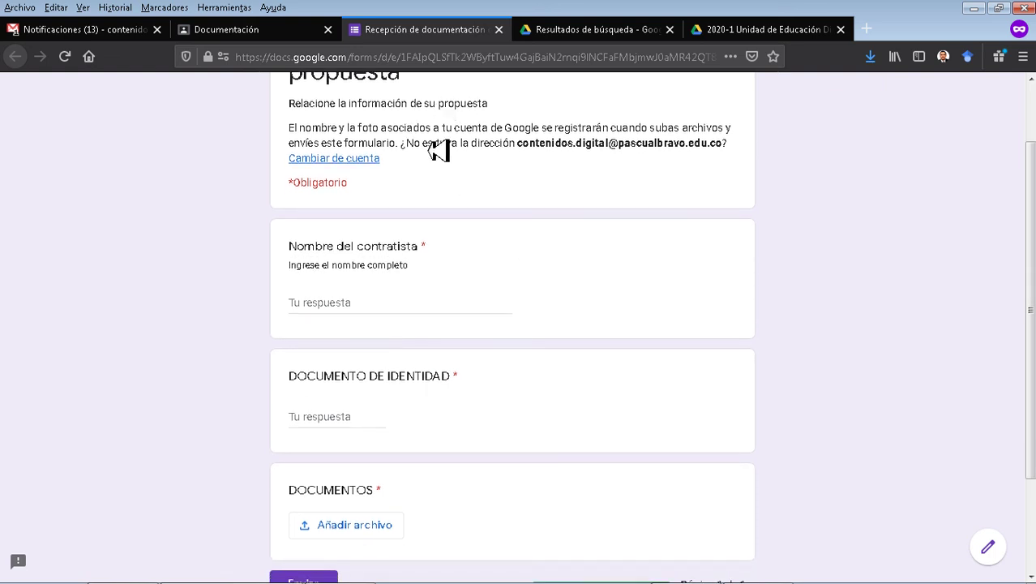
pyautogui.click(405, 312)
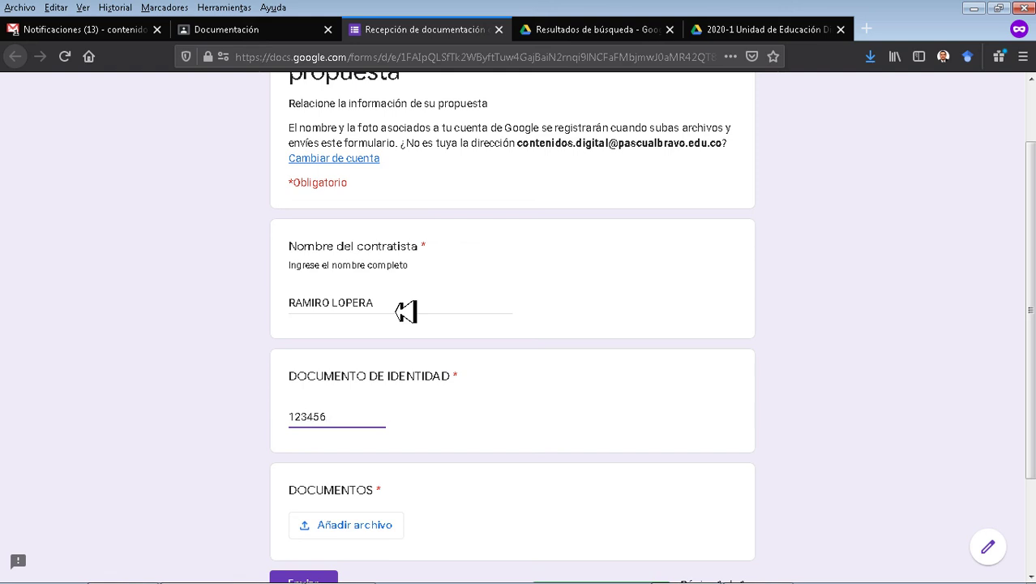
pyautogui.scroll(-3, 544, 361)
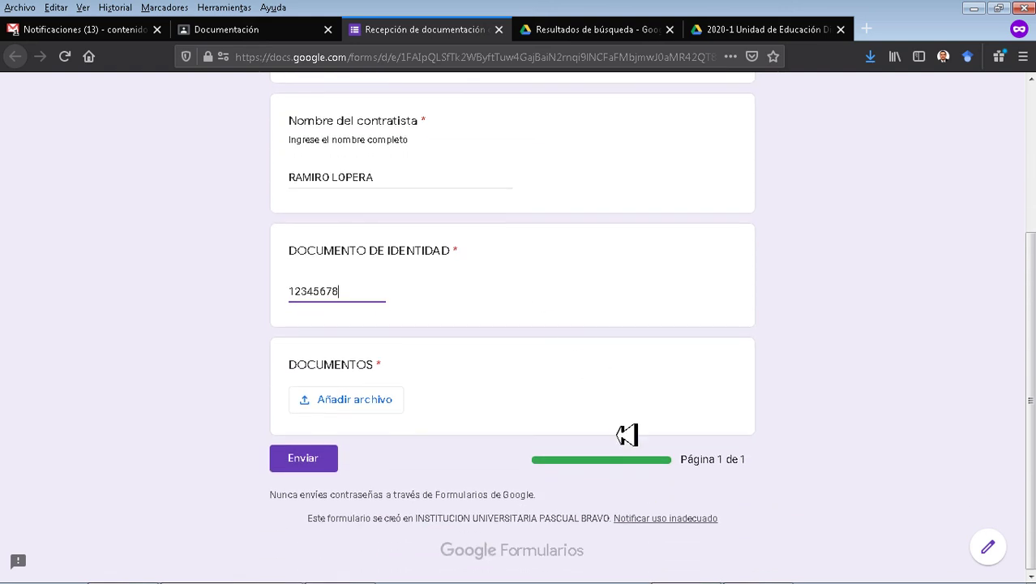
pyautogui.click(377, 409)
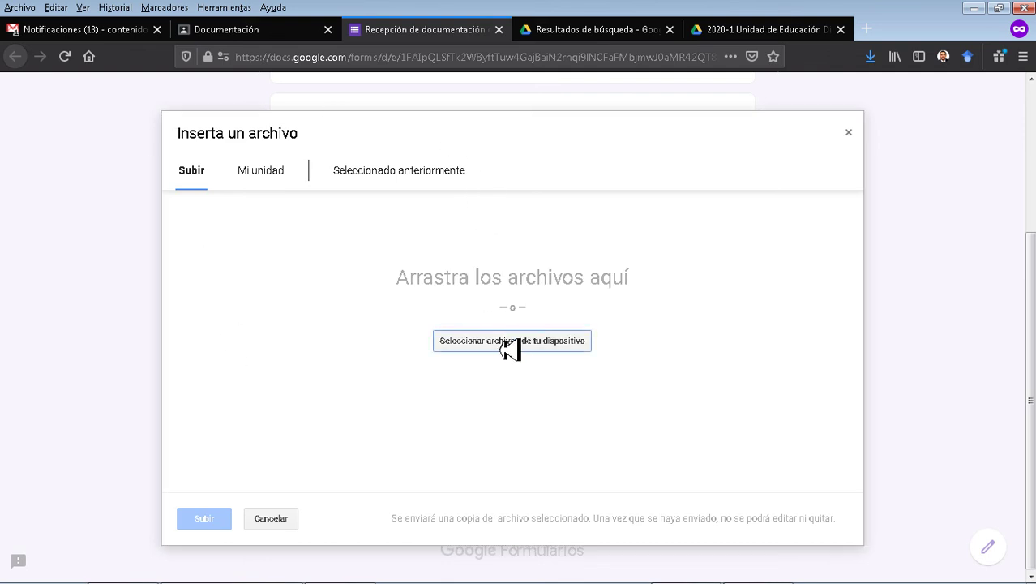
# Upload TIPS-MEET-EXITOSO.txt from the Escritorio folder as the DOCUMENTOS answer.
pyautogui.click(510, 347)
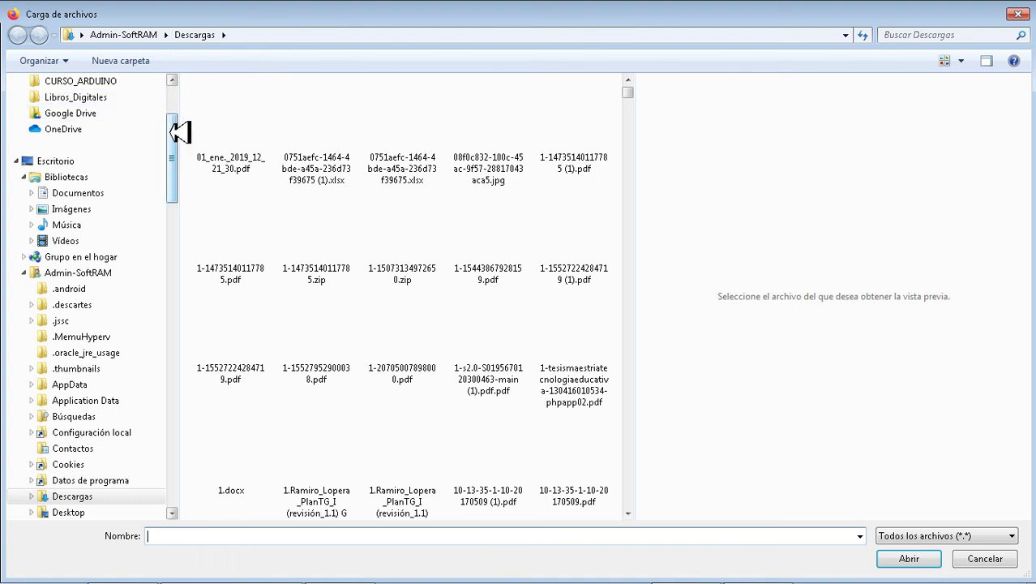
pyautogui.moveTo(174, 132); pyautogui.dragTo(188, 96)
pyautogui.click(64, 298)
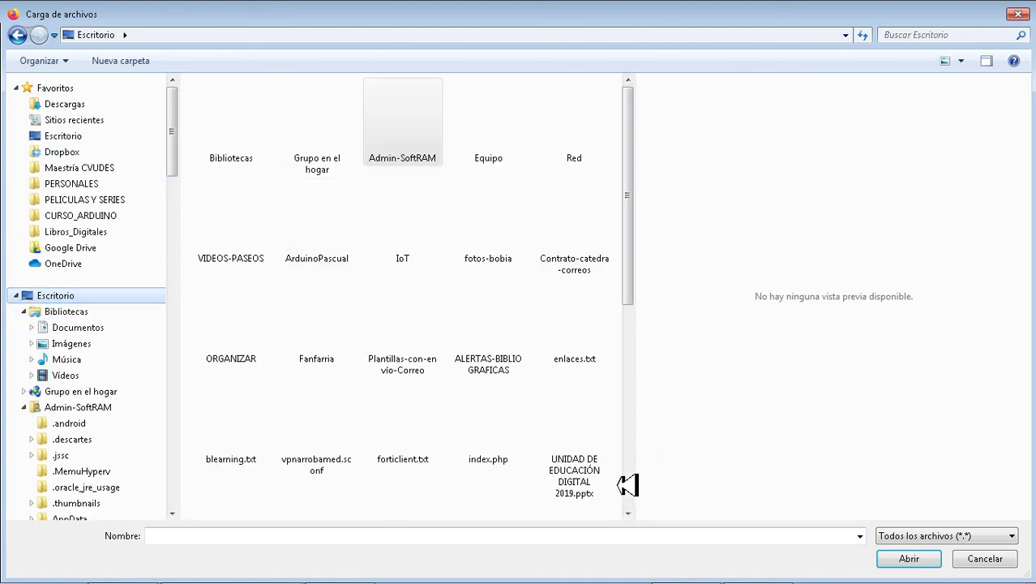
pyautogui.click(628, 513)
pyautogui.scroll(-5, 633, 514)
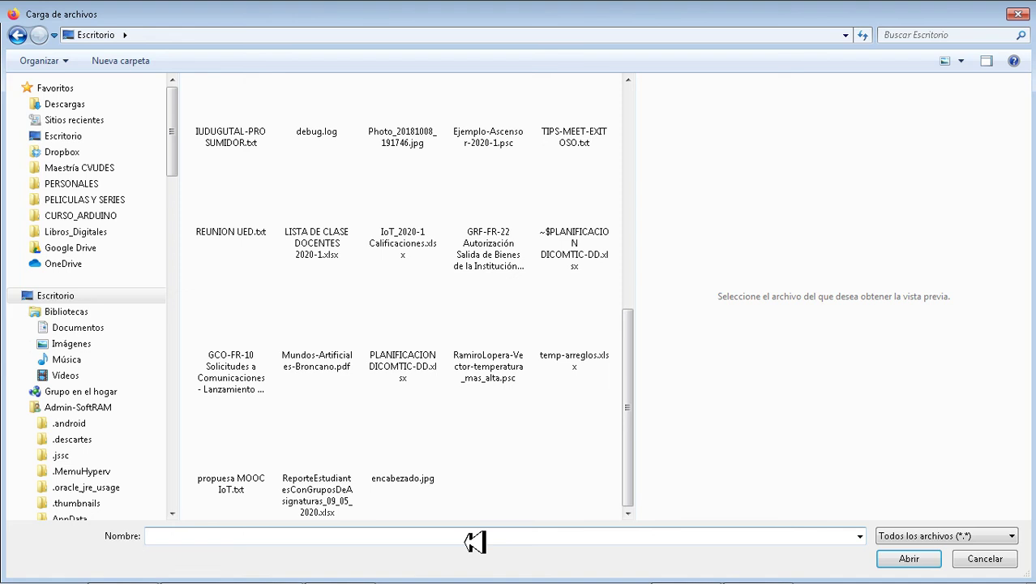
pyautogui.click(412, 469)
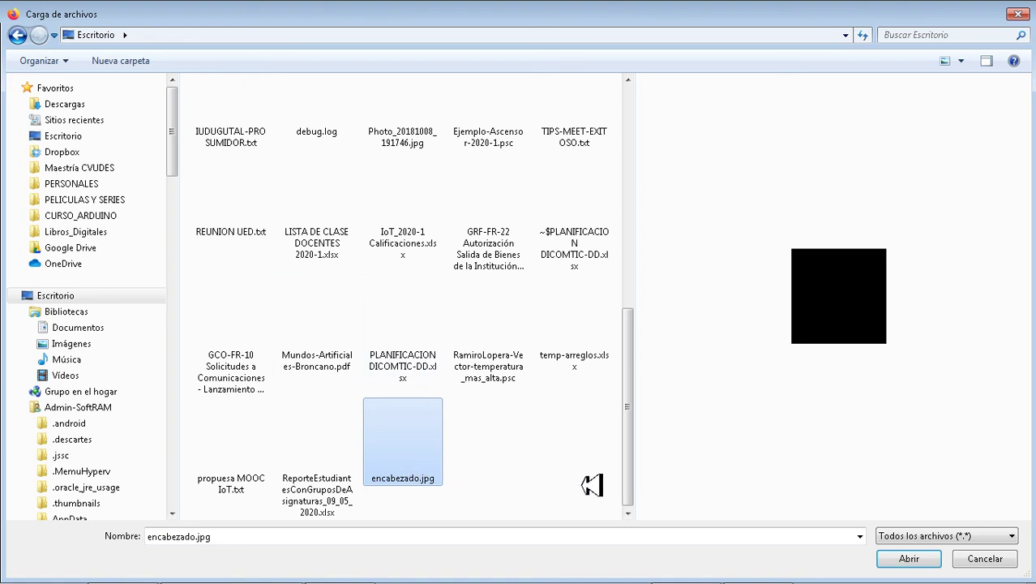
pyautogui.doubleClick(583, 148)
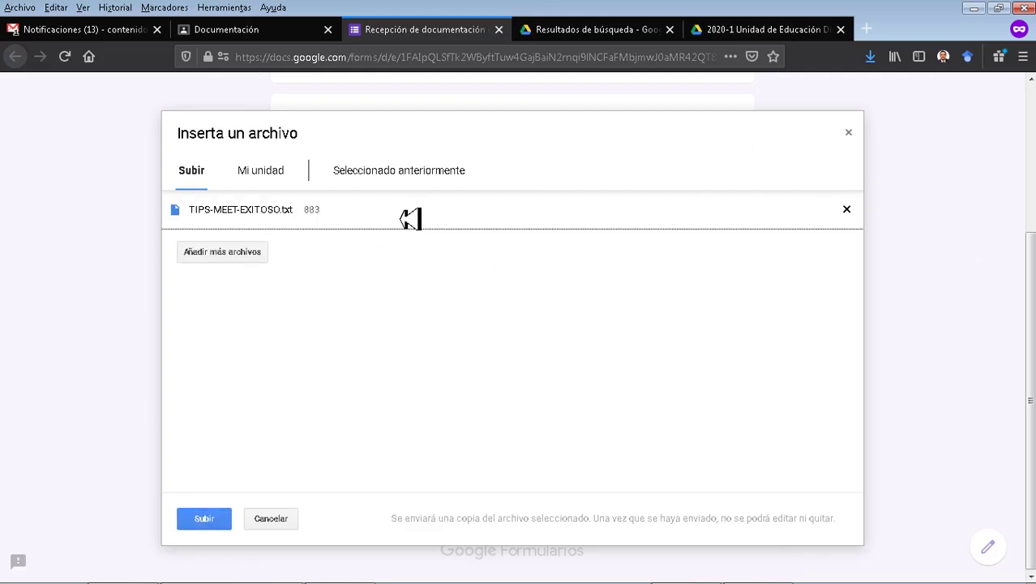
pyautogui.click(208, 519)
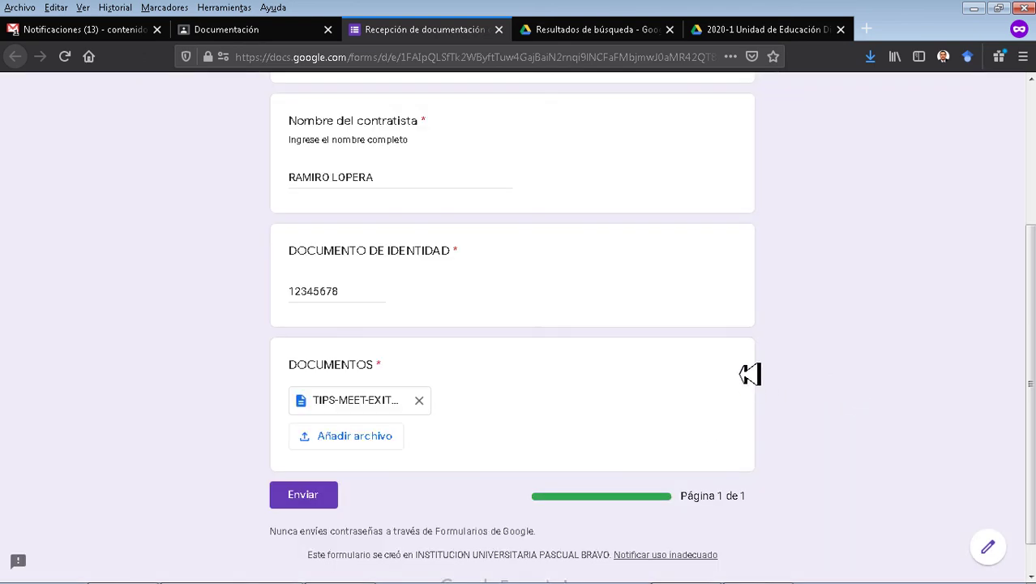
# Send the test response, start another response, and close the form tab with Ctrl+W.
pyautogui.click(313, 502)
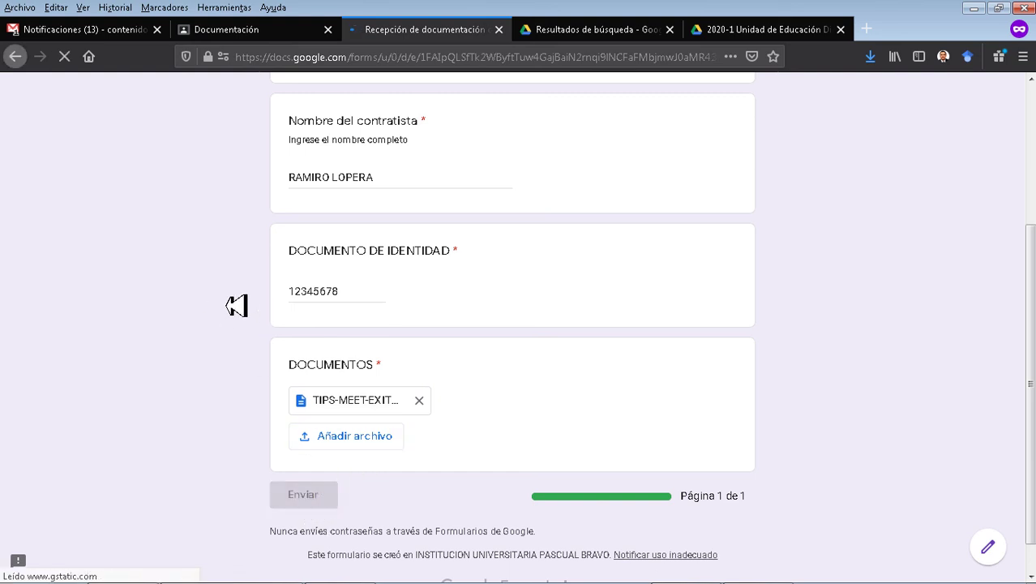
pyautogui.click(354, 229)
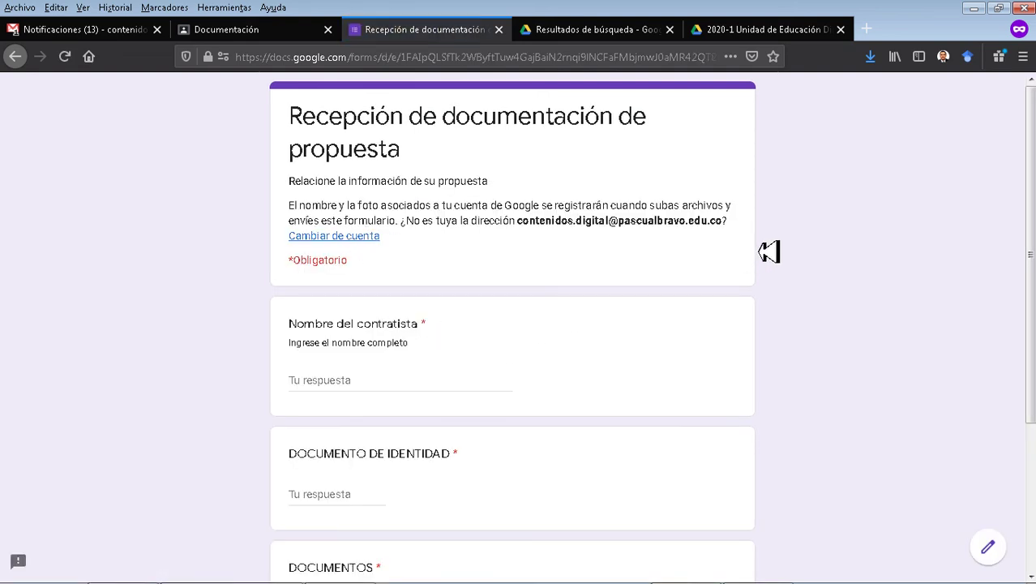
pyautogui.hotkey('ctrl', 'w')
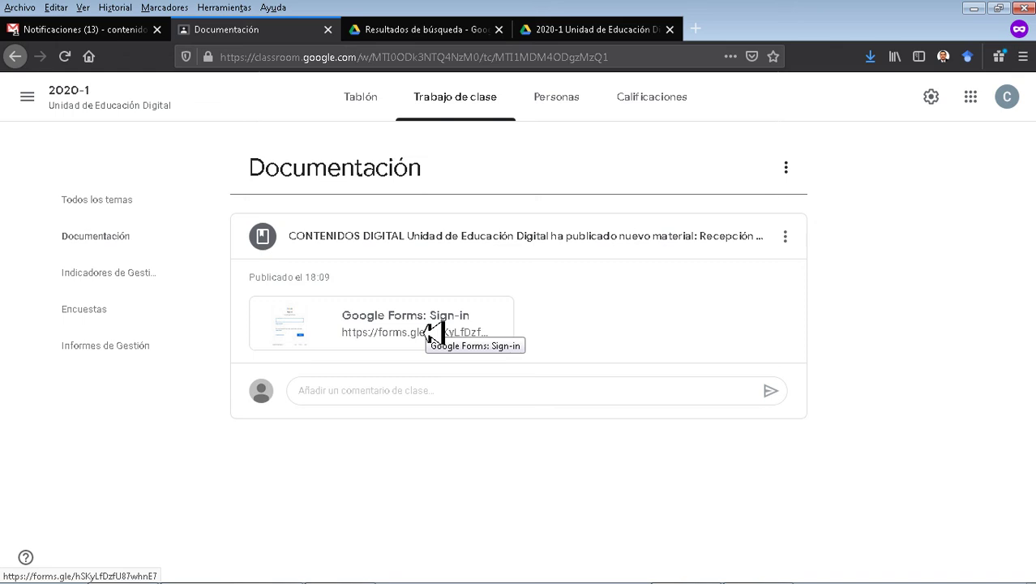
# Open the form from the class Drive folder and review its one response in Respuestas.
pyautogui.click(578, 38)
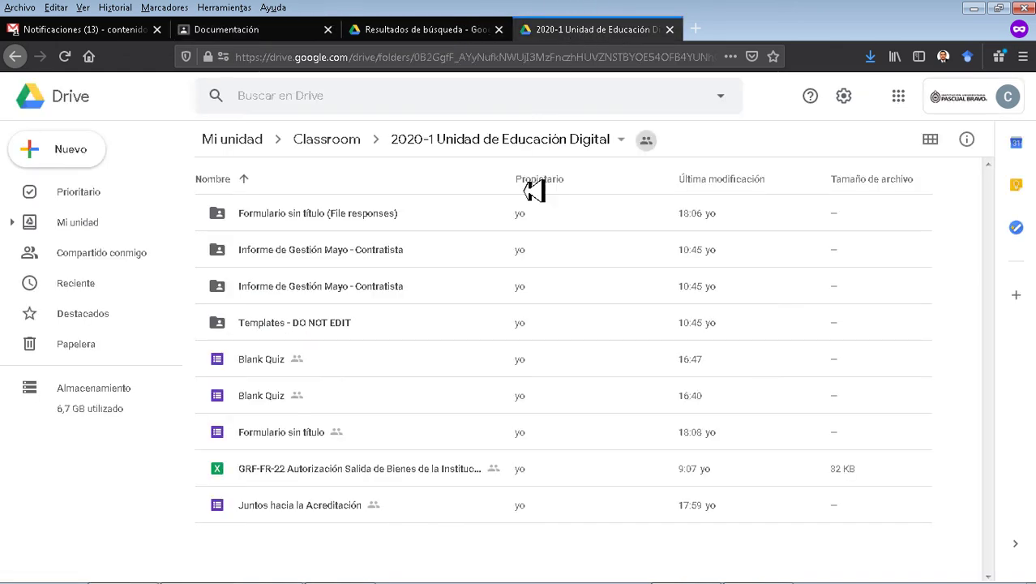
pyautogui.click(310, 445)
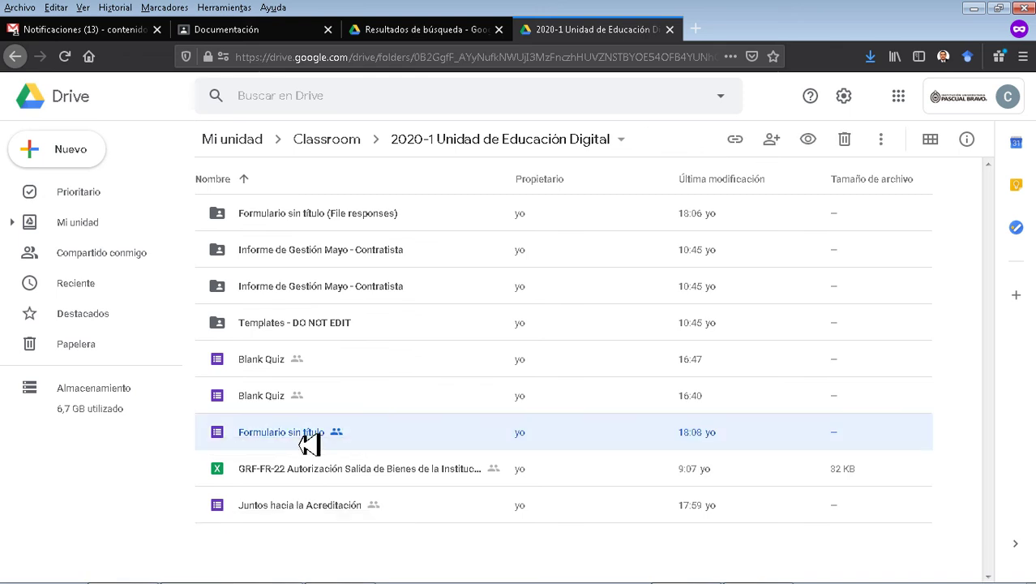
pyautogui.doubleClick(294, 442)
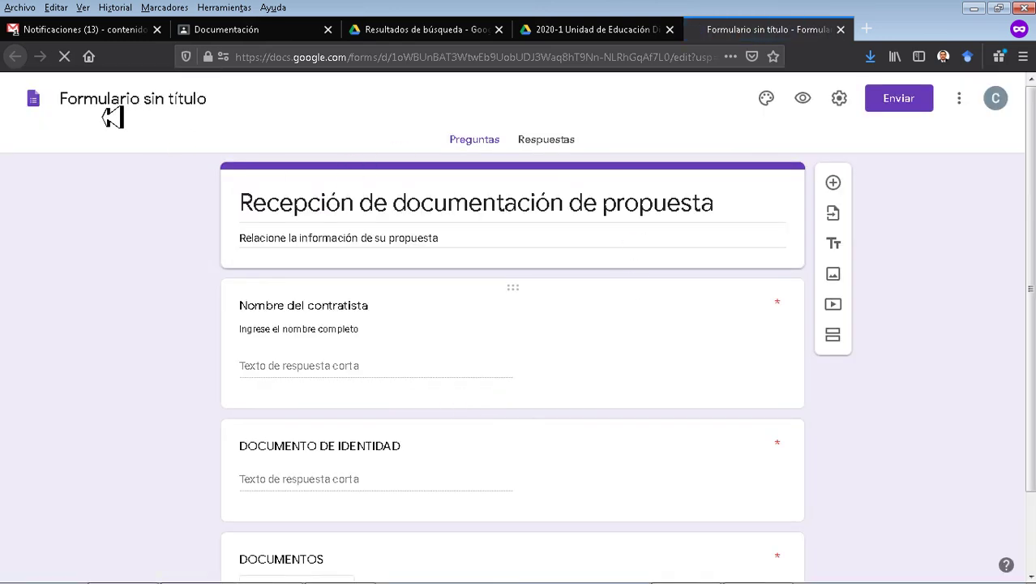
pyautogui.click(112, 112)
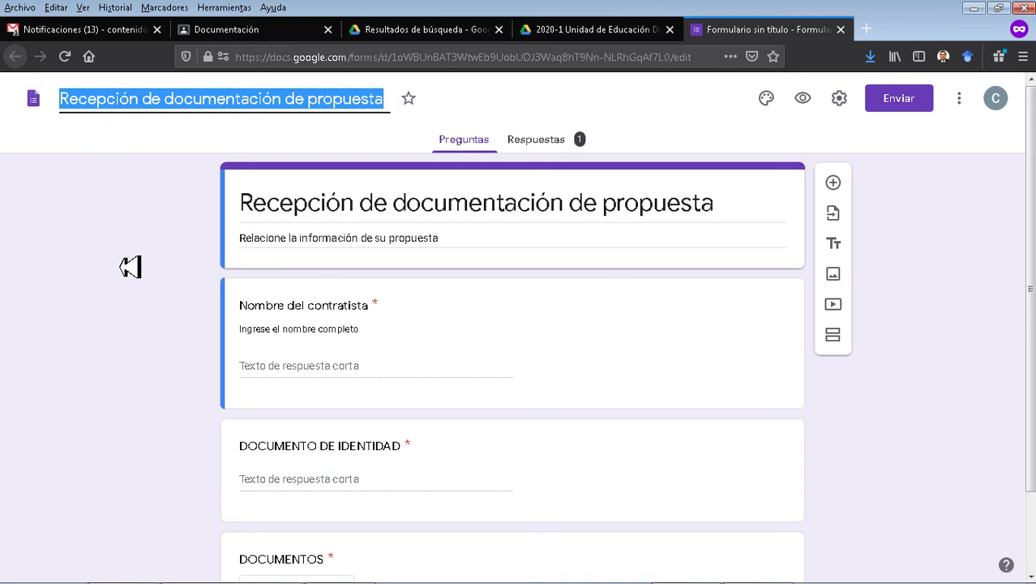
pyautogui.click(557, 146)
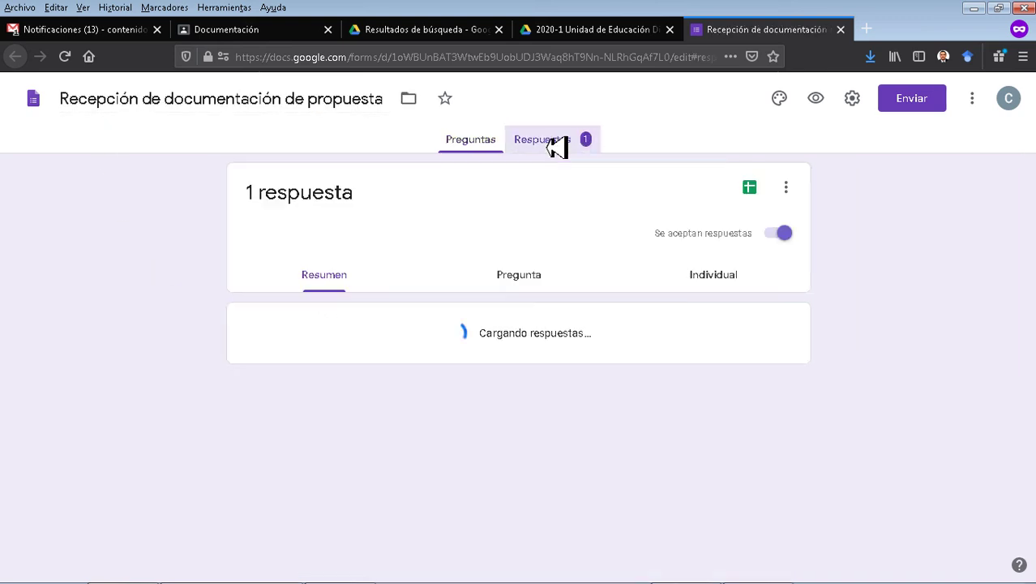
pyautogui.scroll(-3, 620, 274)
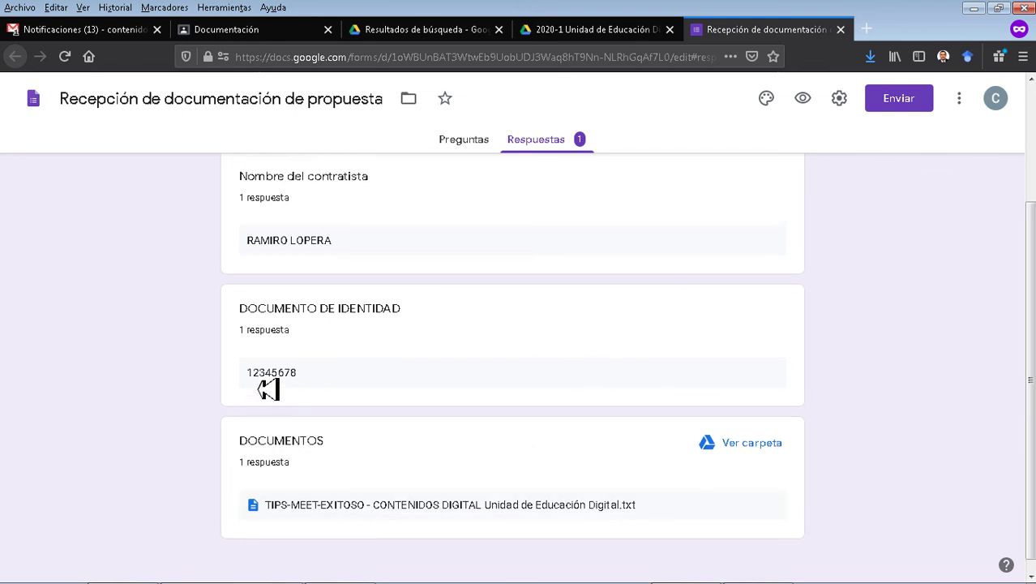
pyautogui.scroll(3, 269, 390)
pyautogui.scroll(-3, 406, 379)
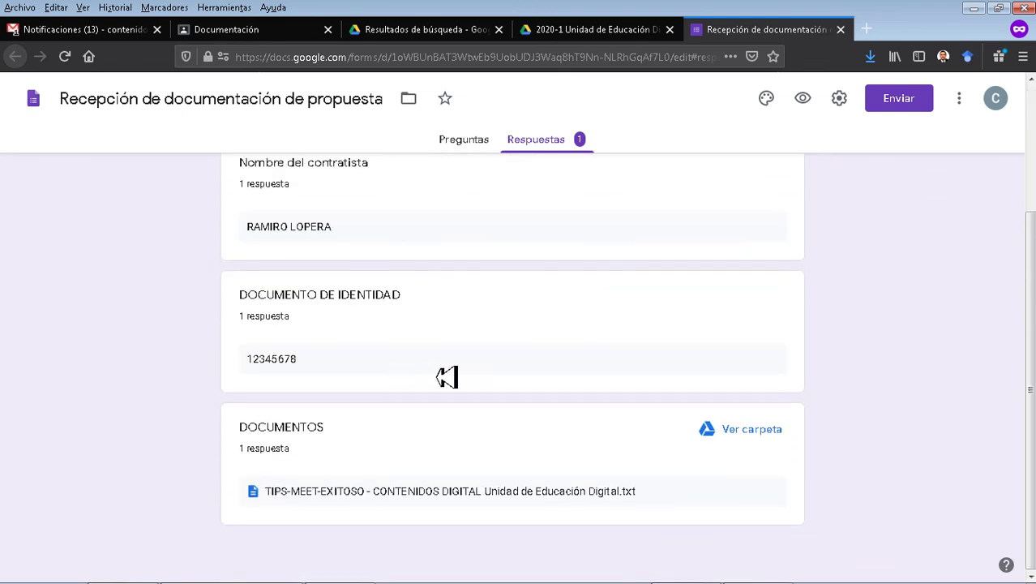
pyautogui.click(753, 436)
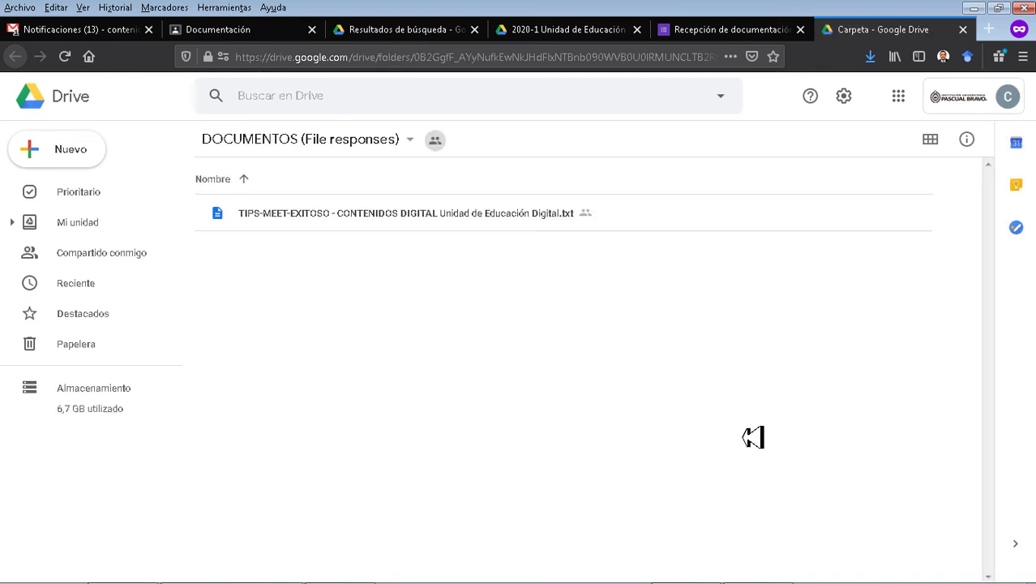
pyautogui.click(335, 228)
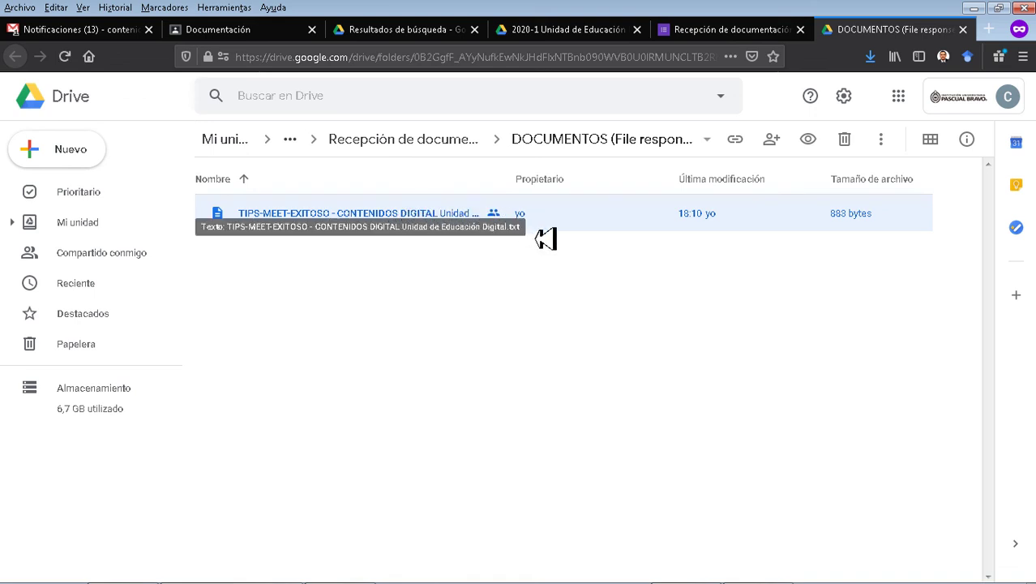
pyautogui.click(587, 334)
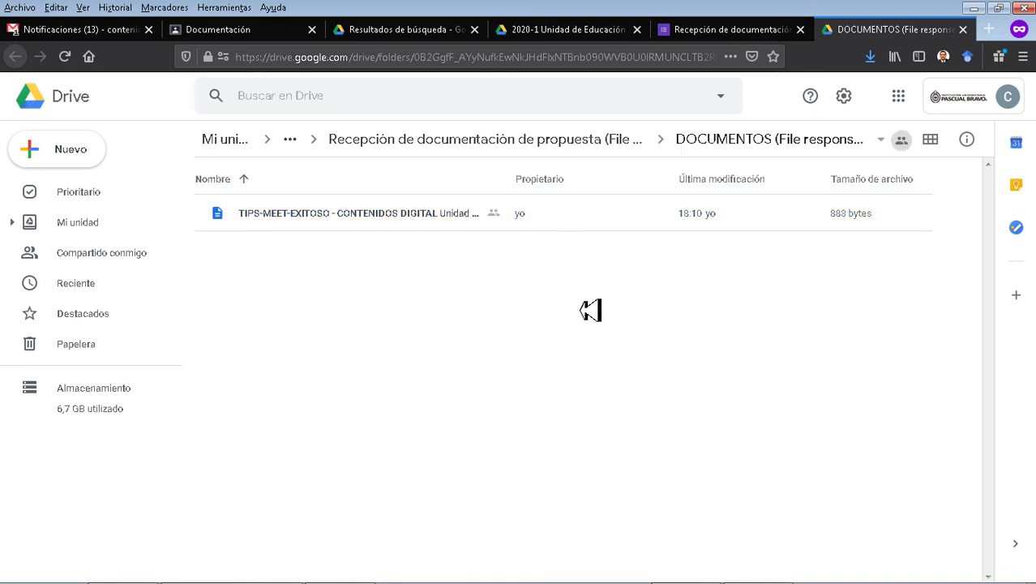
pyautogui.hotkey('ctrl', 'w')
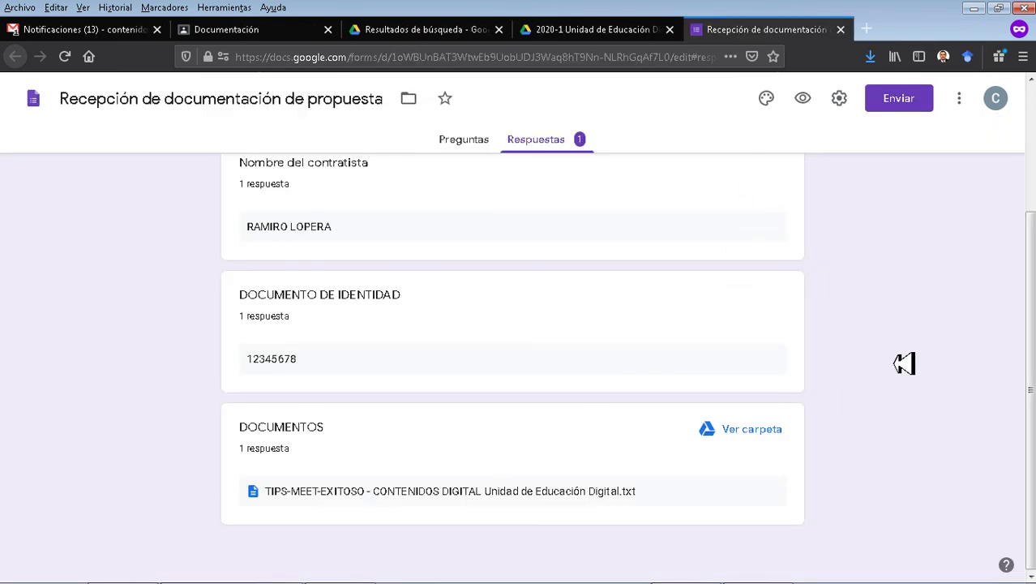
pyautogui.scroll(3, 905, 363)
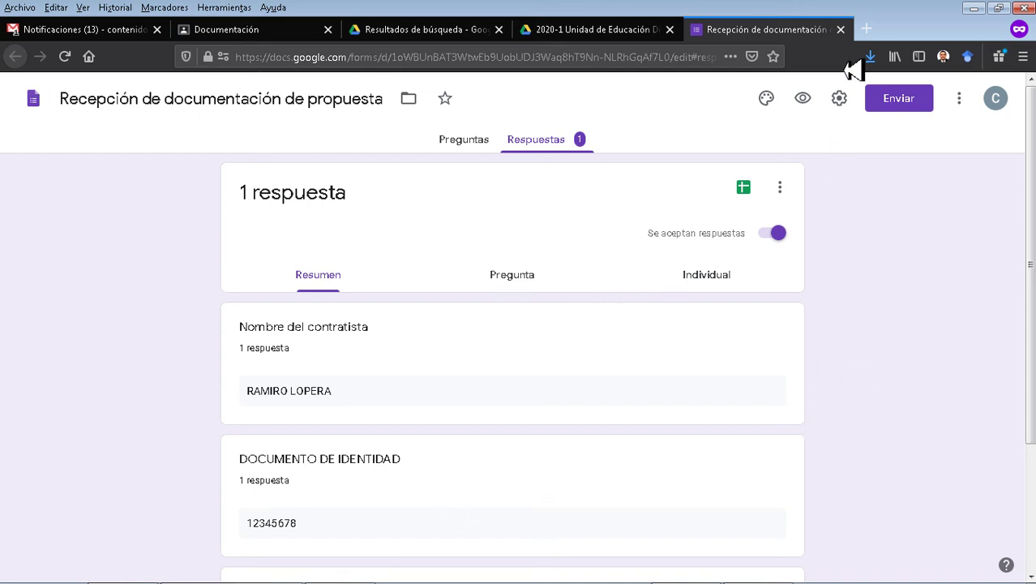
# Close the Forms tab and browse the class Tablón showing the new form-link material at top.
pyautogui.click(841, 30)
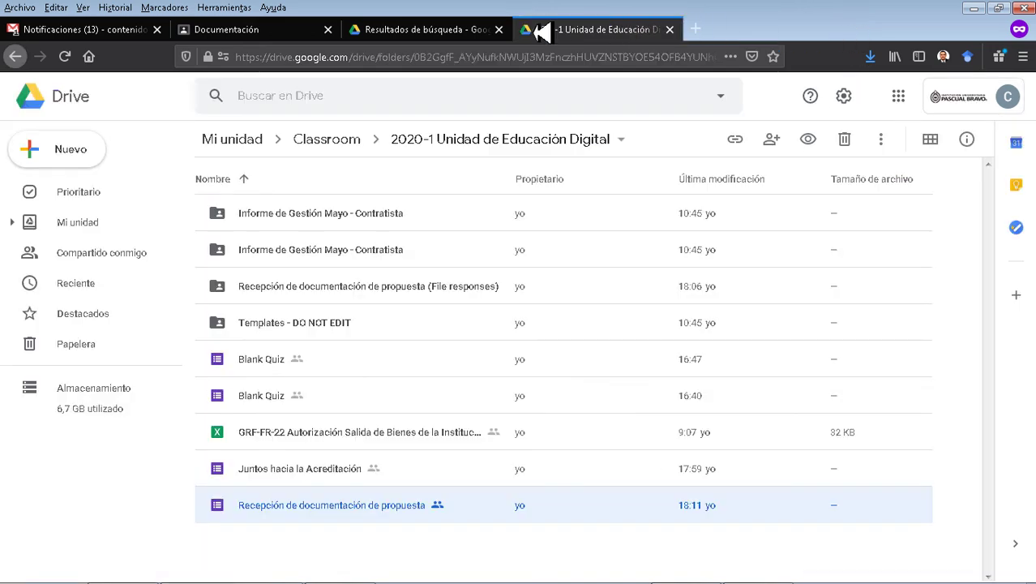
pyautogui.click(252, 46)
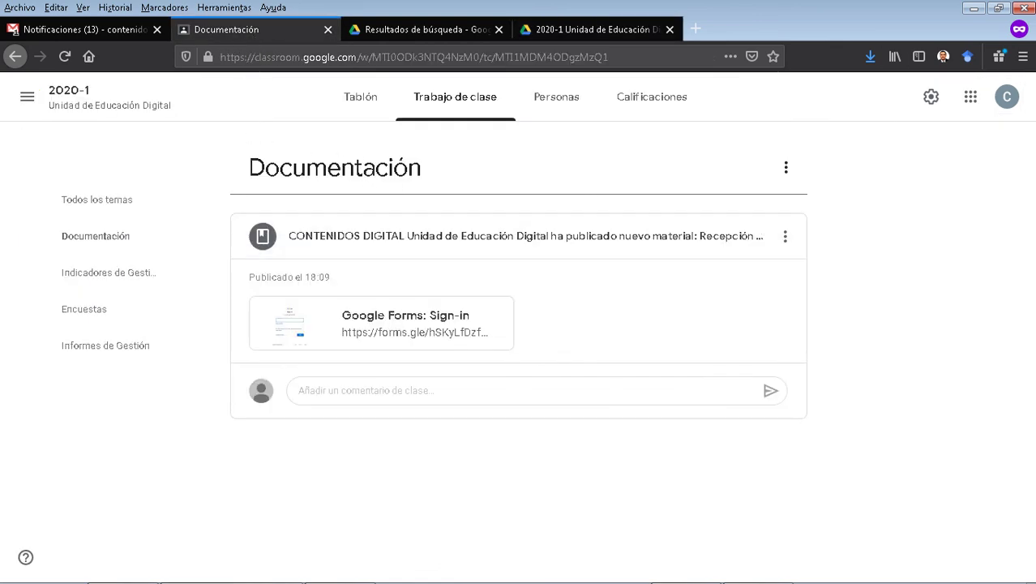
pyautogui.click(377, 109)
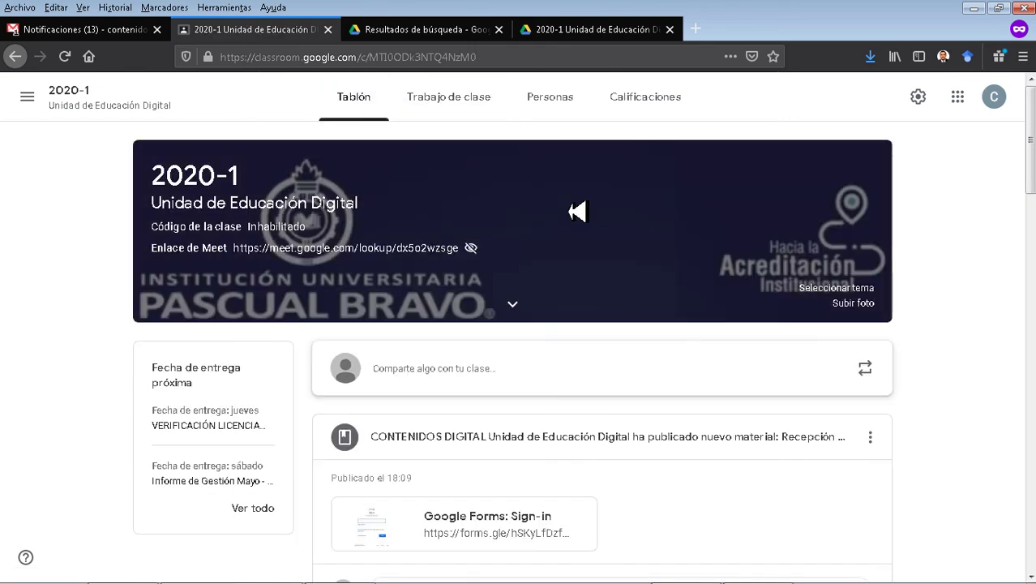
pyautogui.scroll(-10, 576, 212)
pyautogui.scroll(-8, 729, 245)
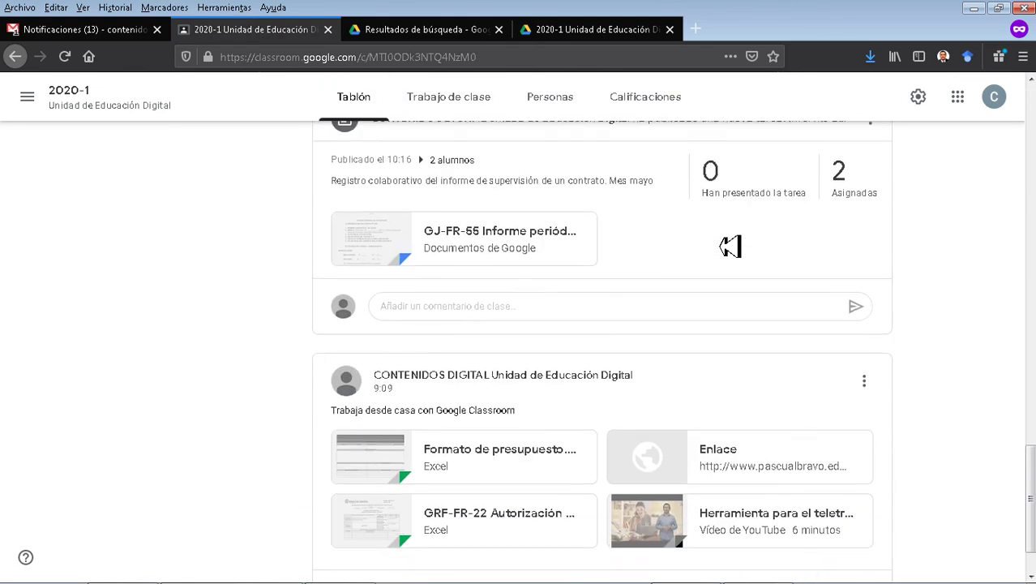
pyautogui.scroll(12, 730, 245)
pyautogui.scroll(10, 730, 246)
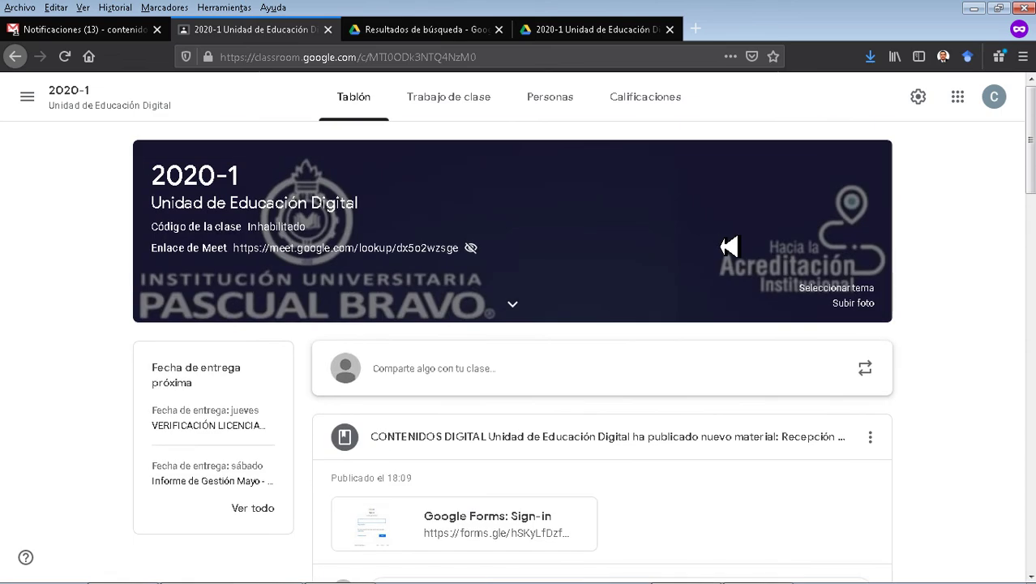